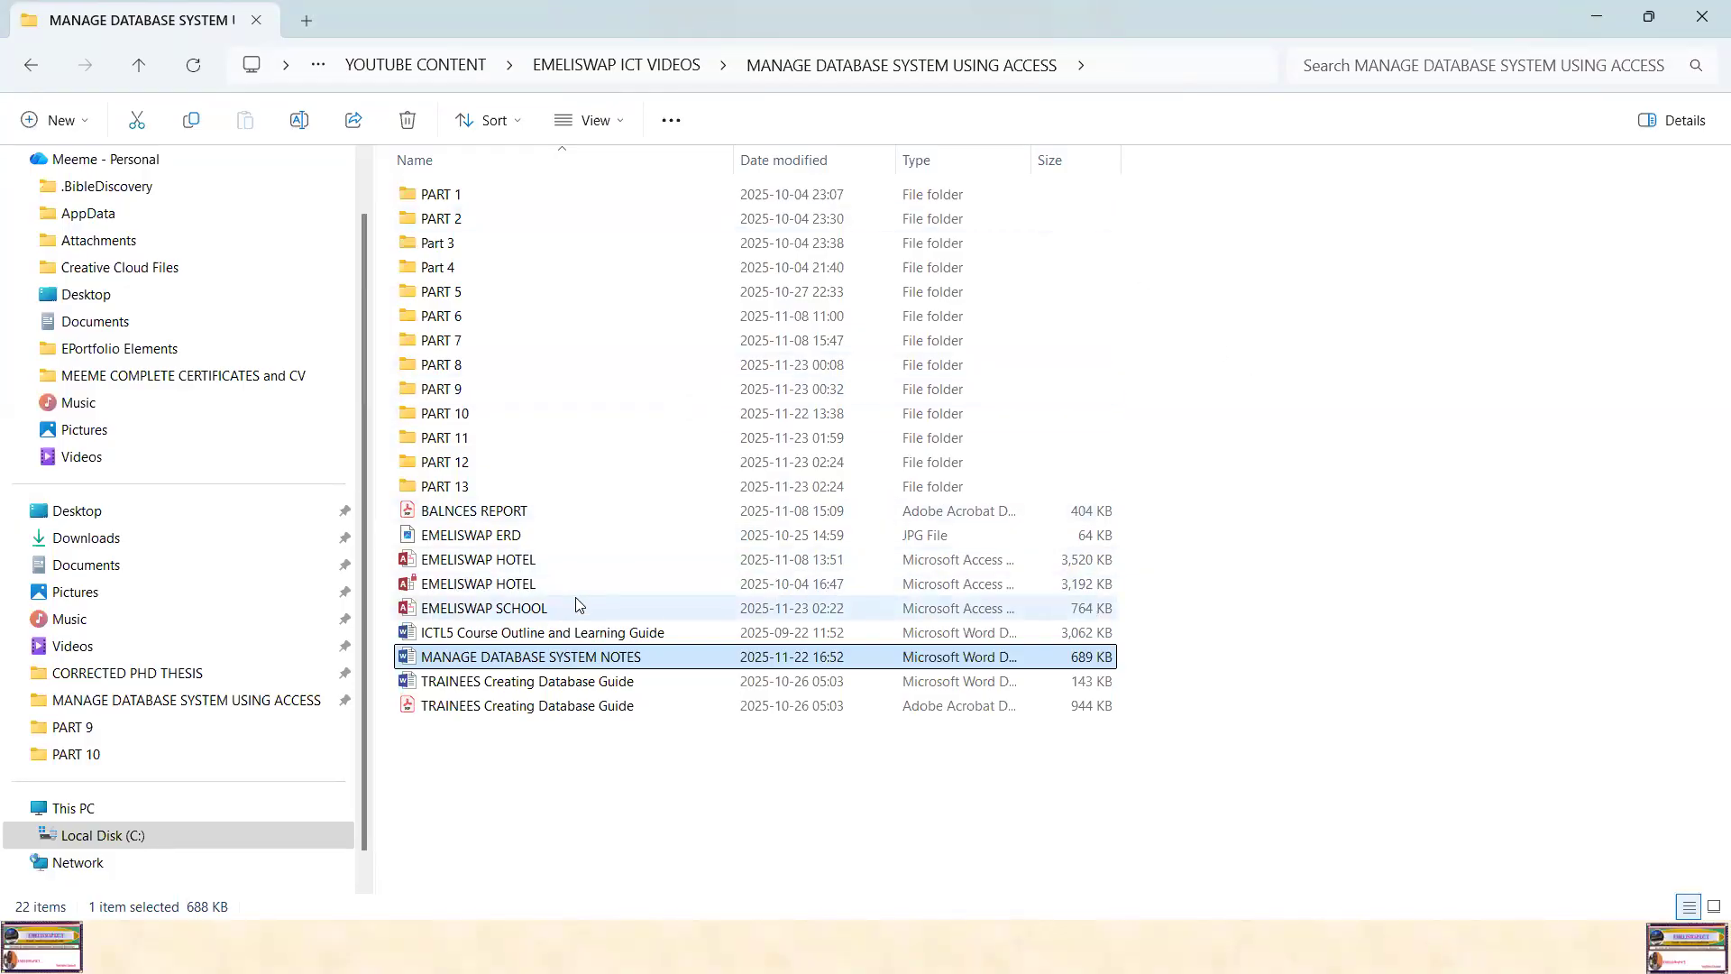
click(492, 560)
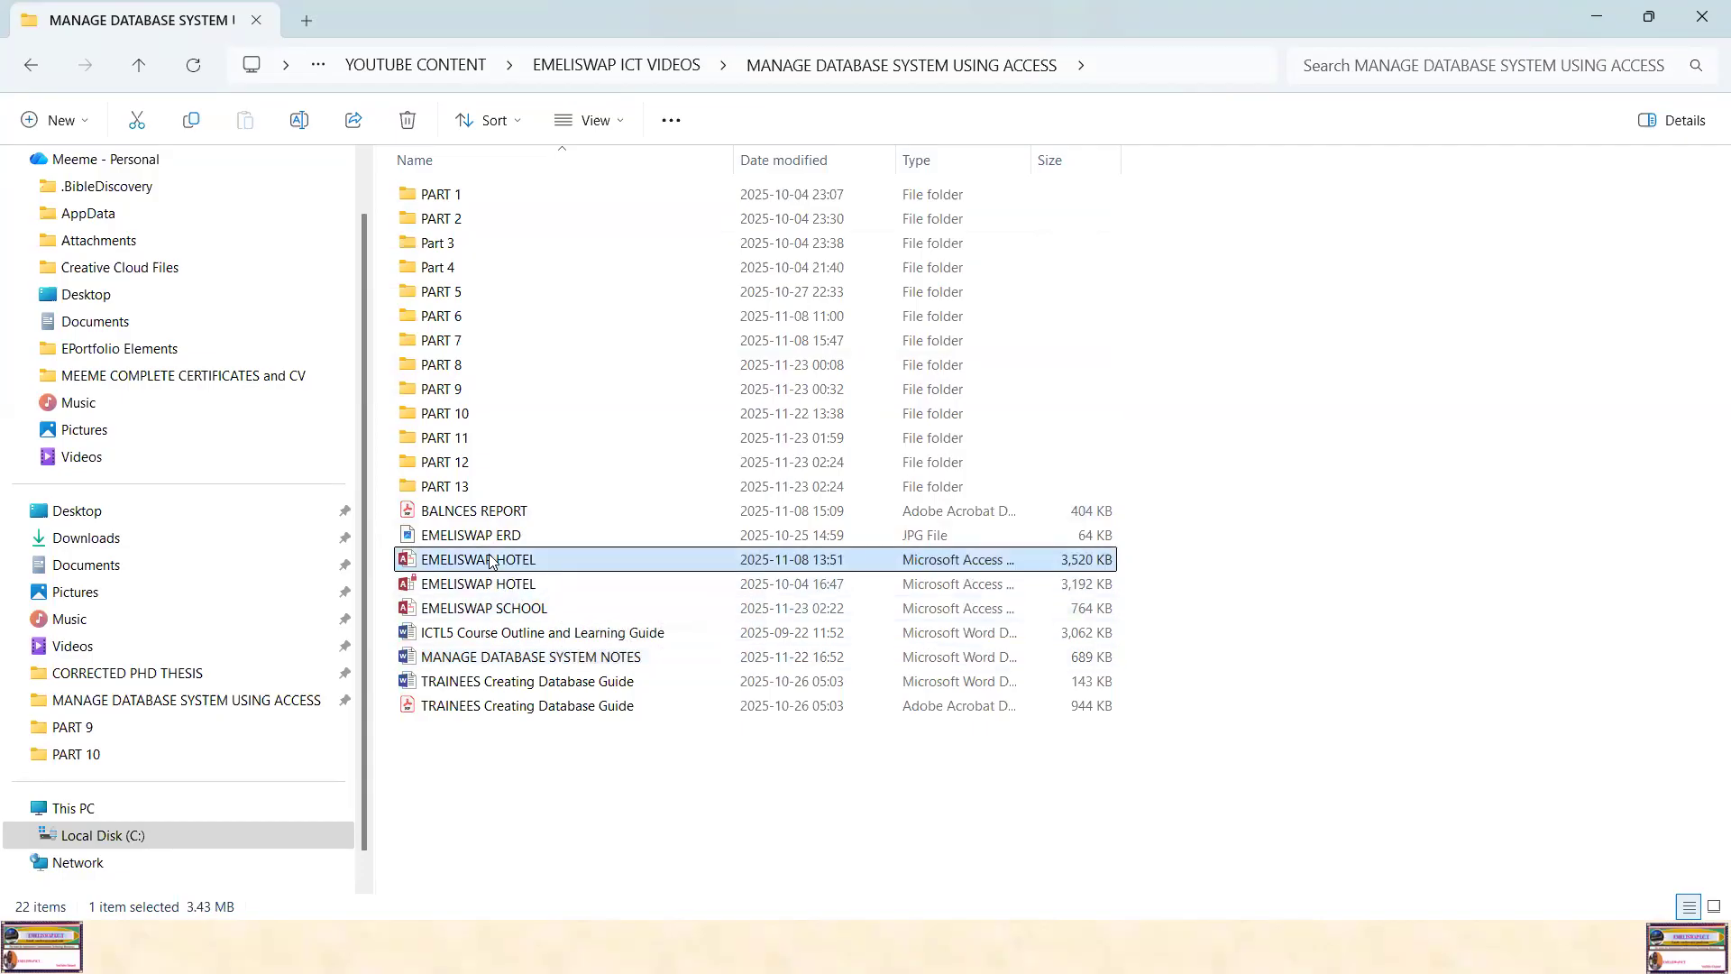
right_click(491, 561)
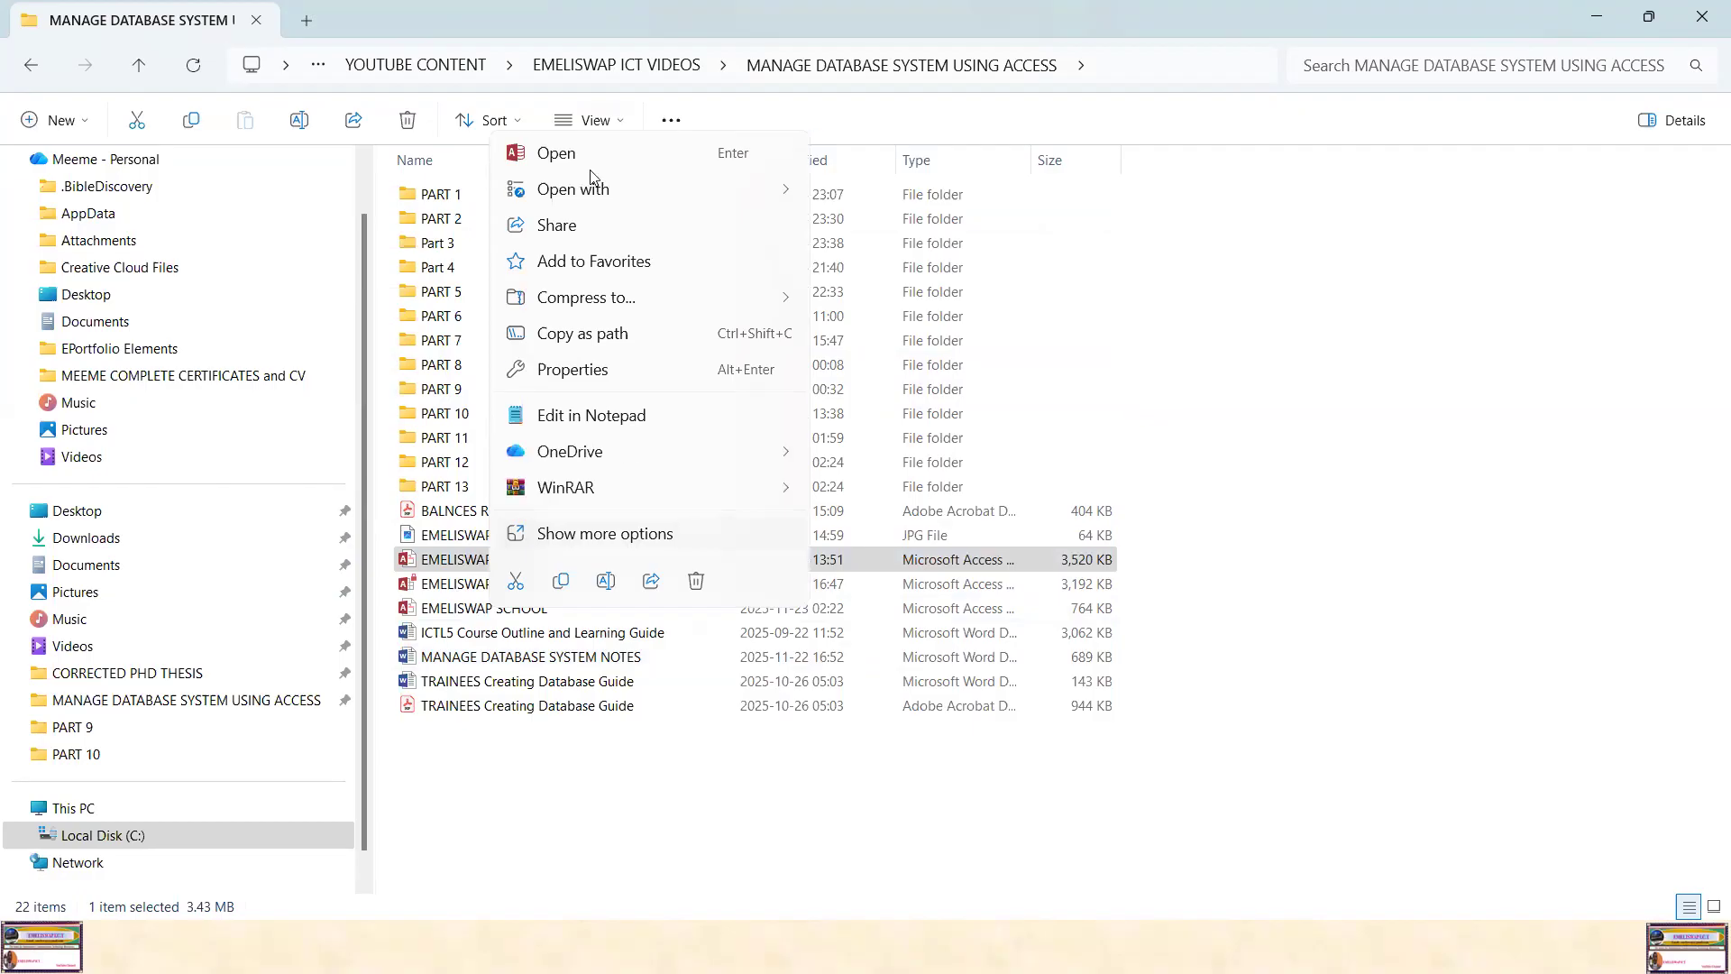
click(571, 158)
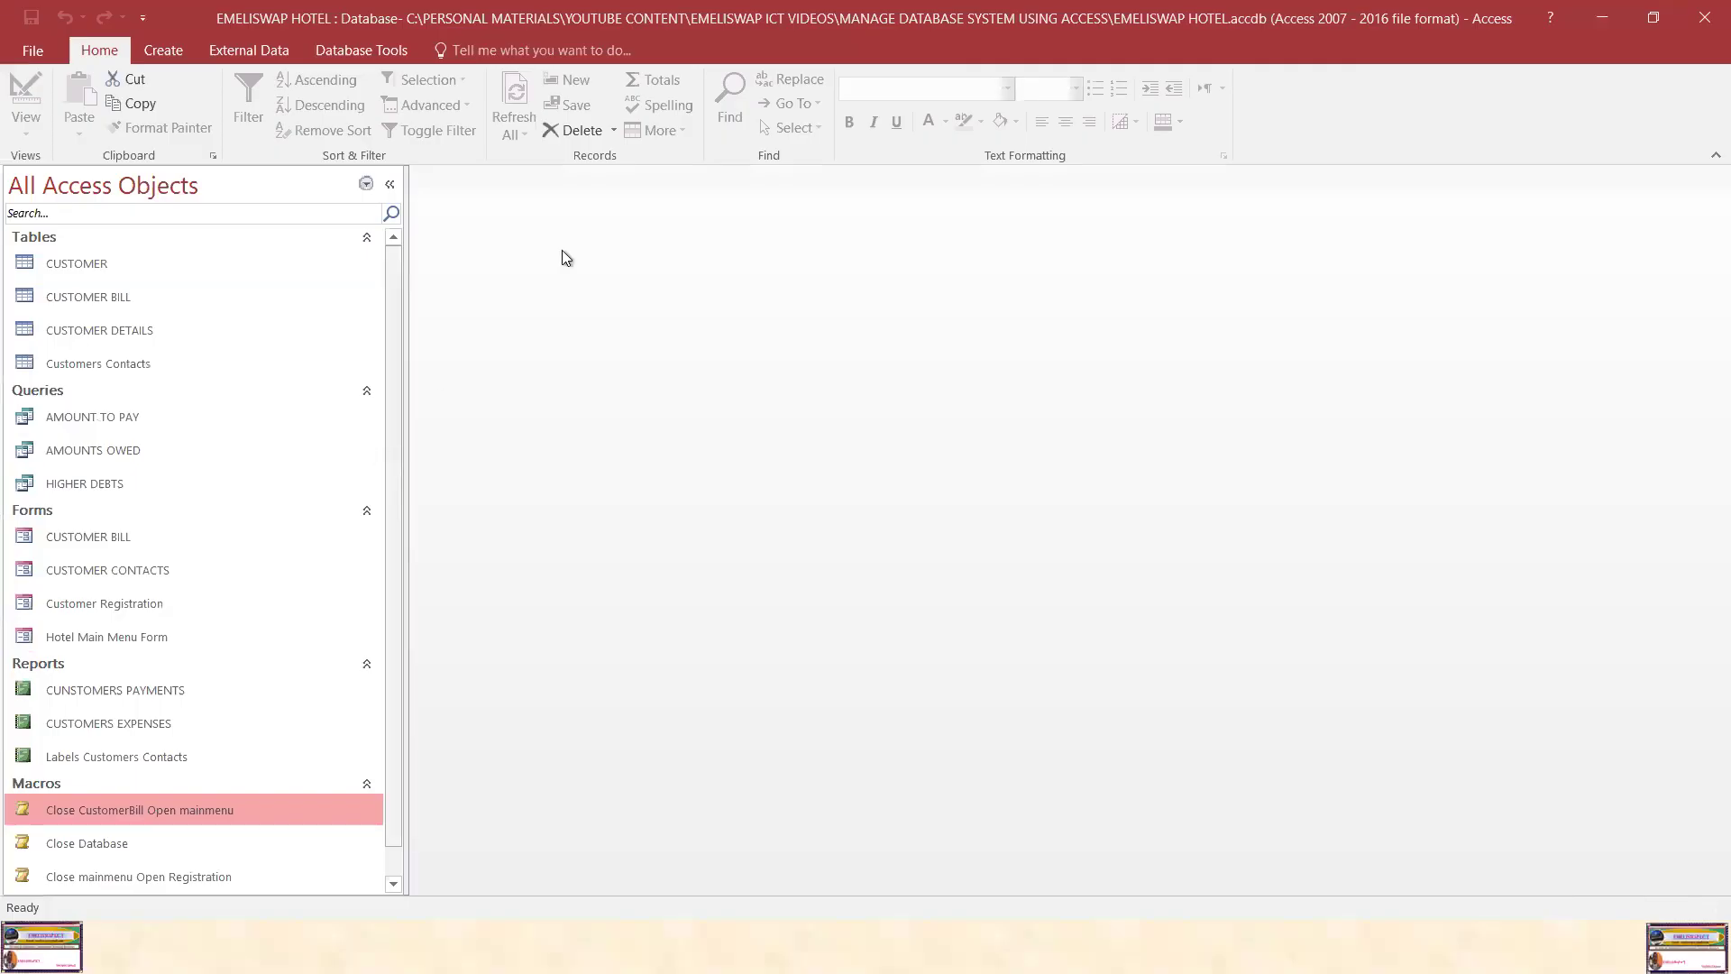
right_click(305, 16)
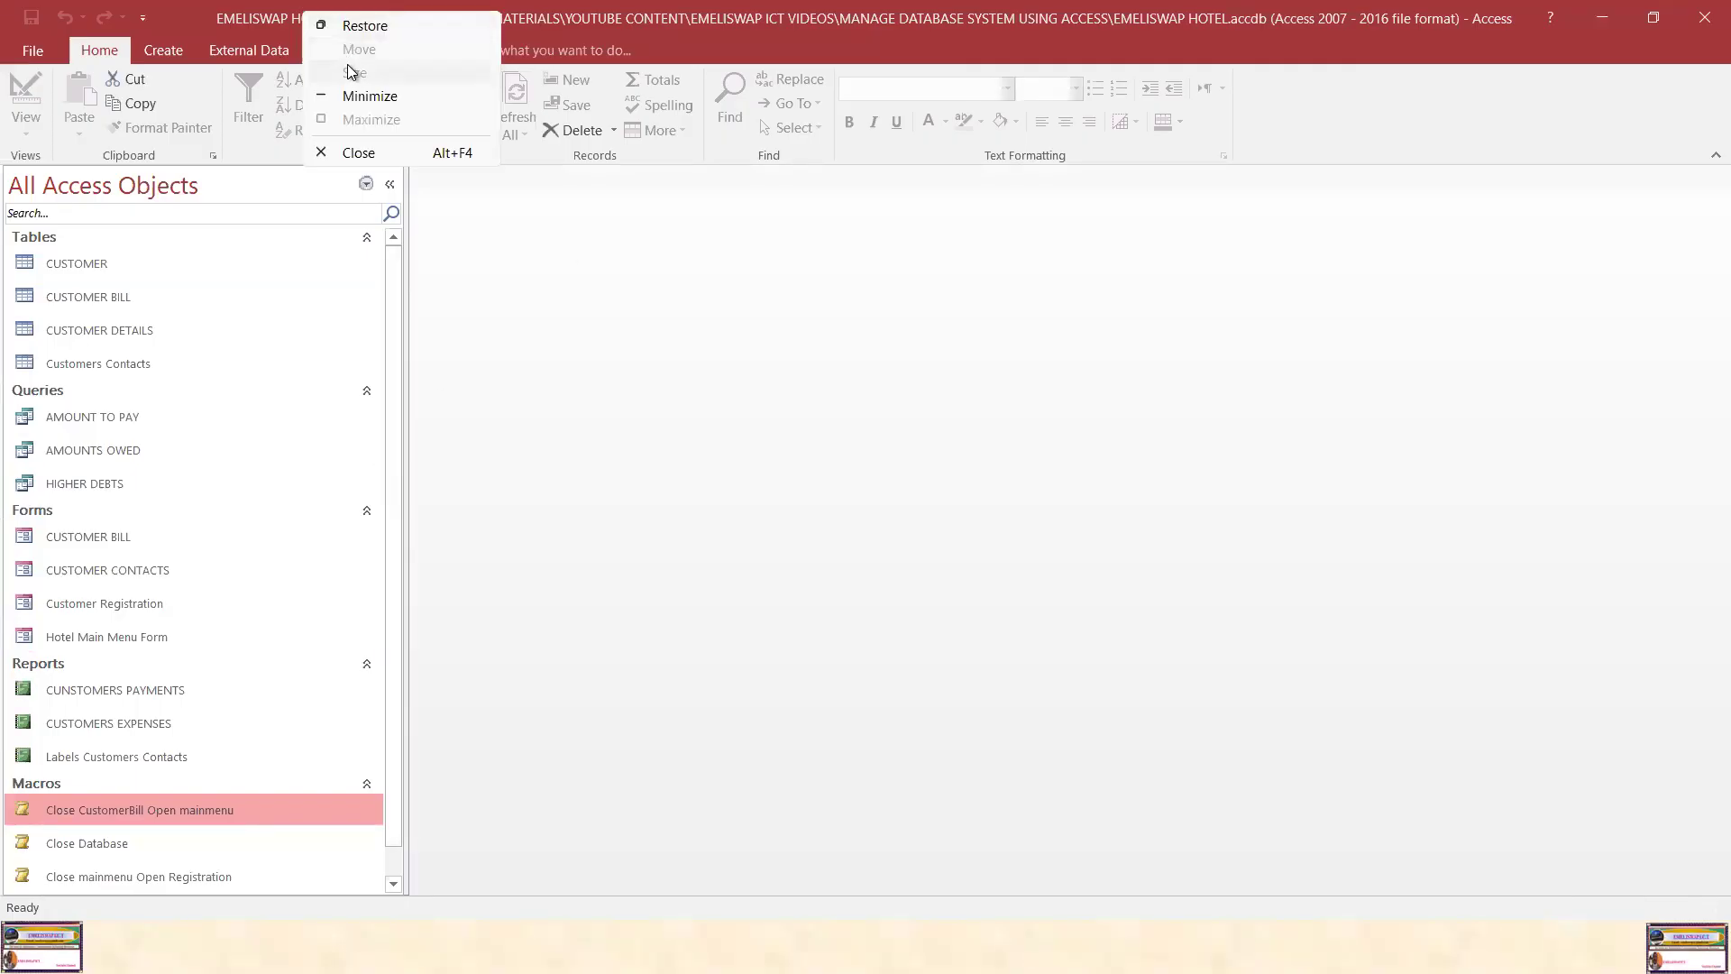
click(365, 154)
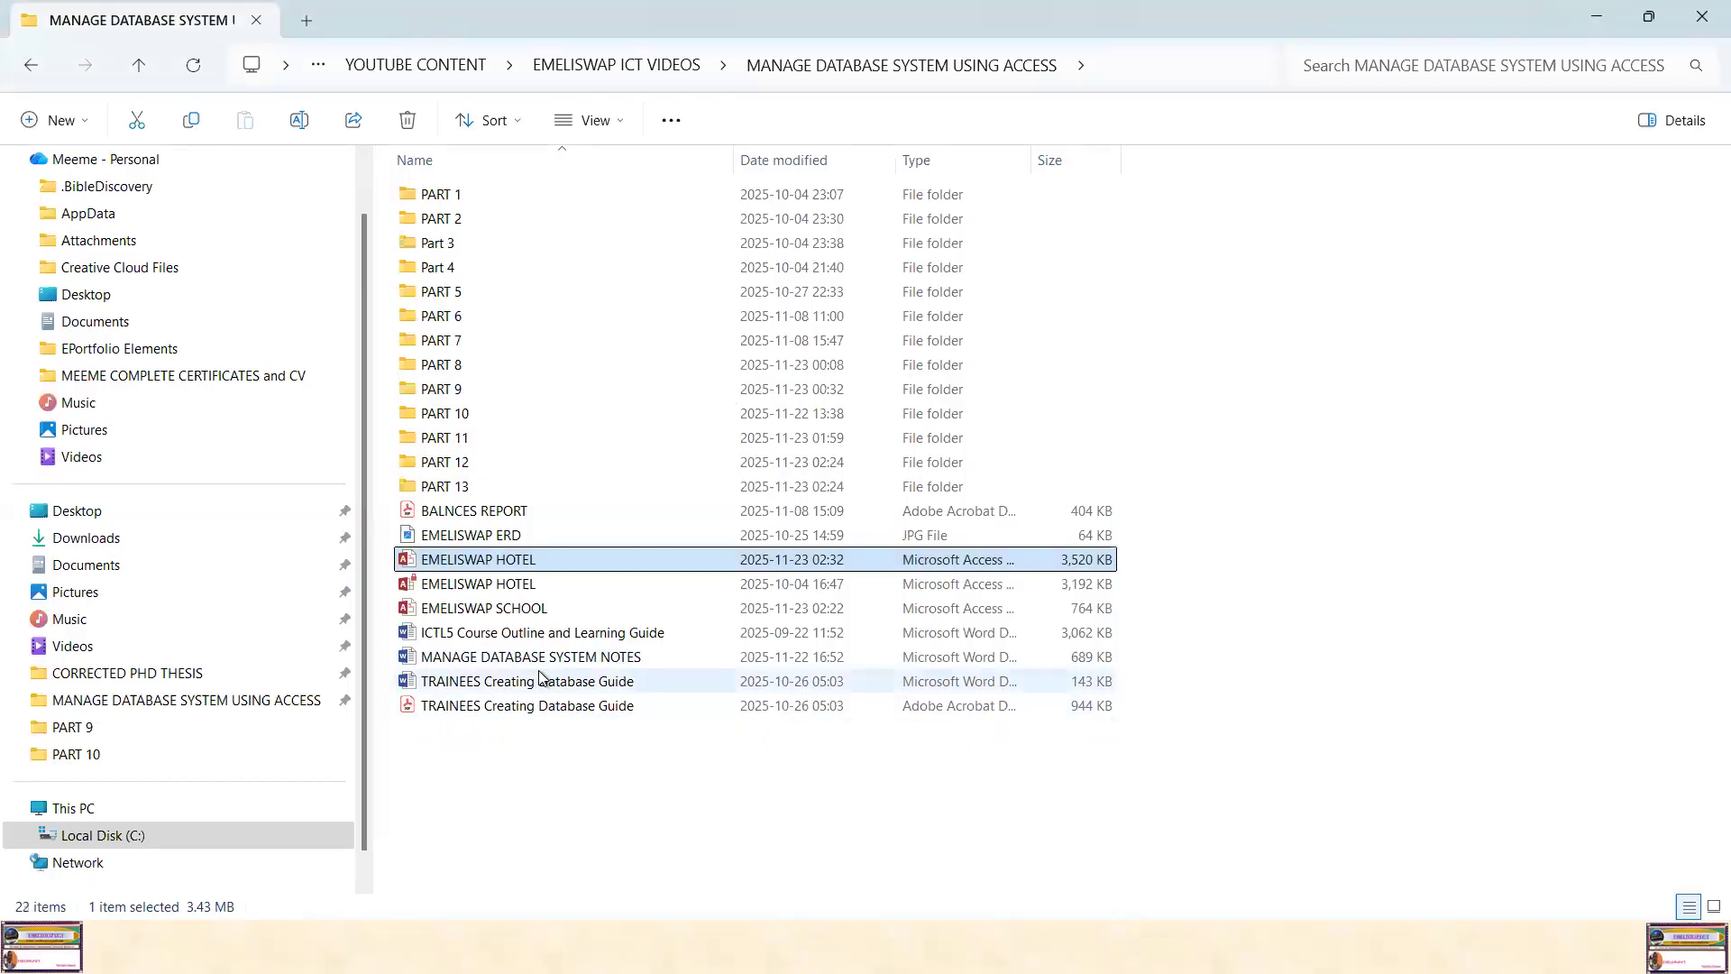
Open the EMELISWAP SCHOOL Access database and show its STUDENTS table in datasheet view
click(504, 610)
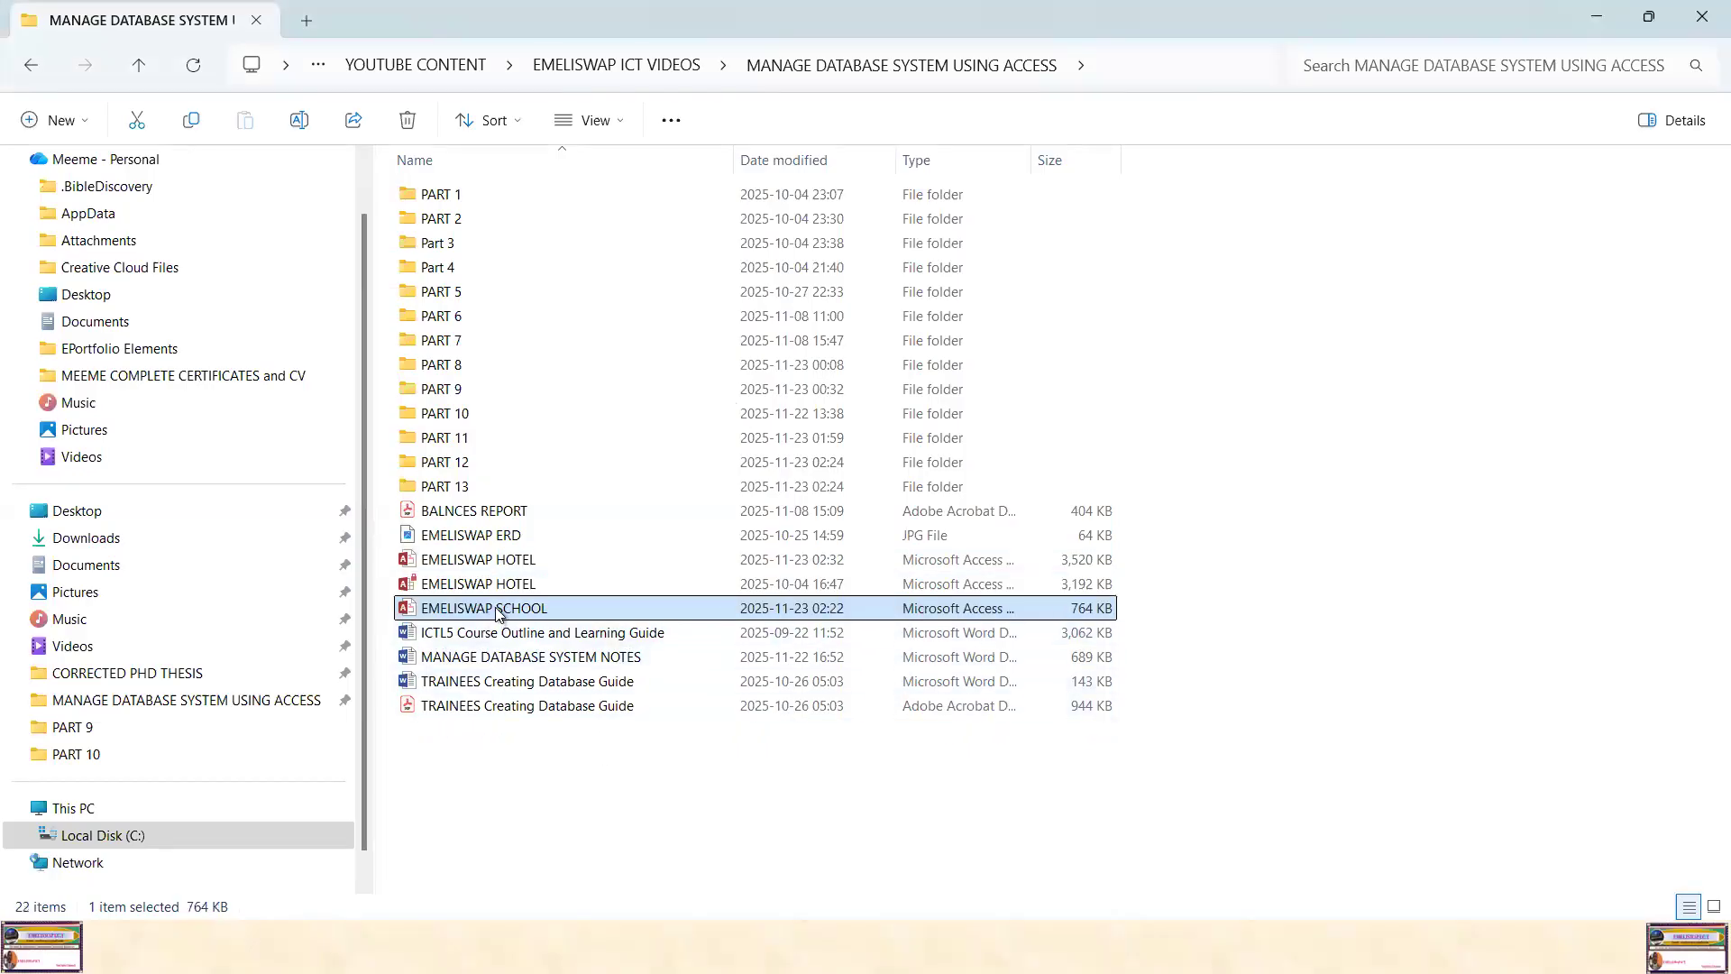
right_click(499, 612)
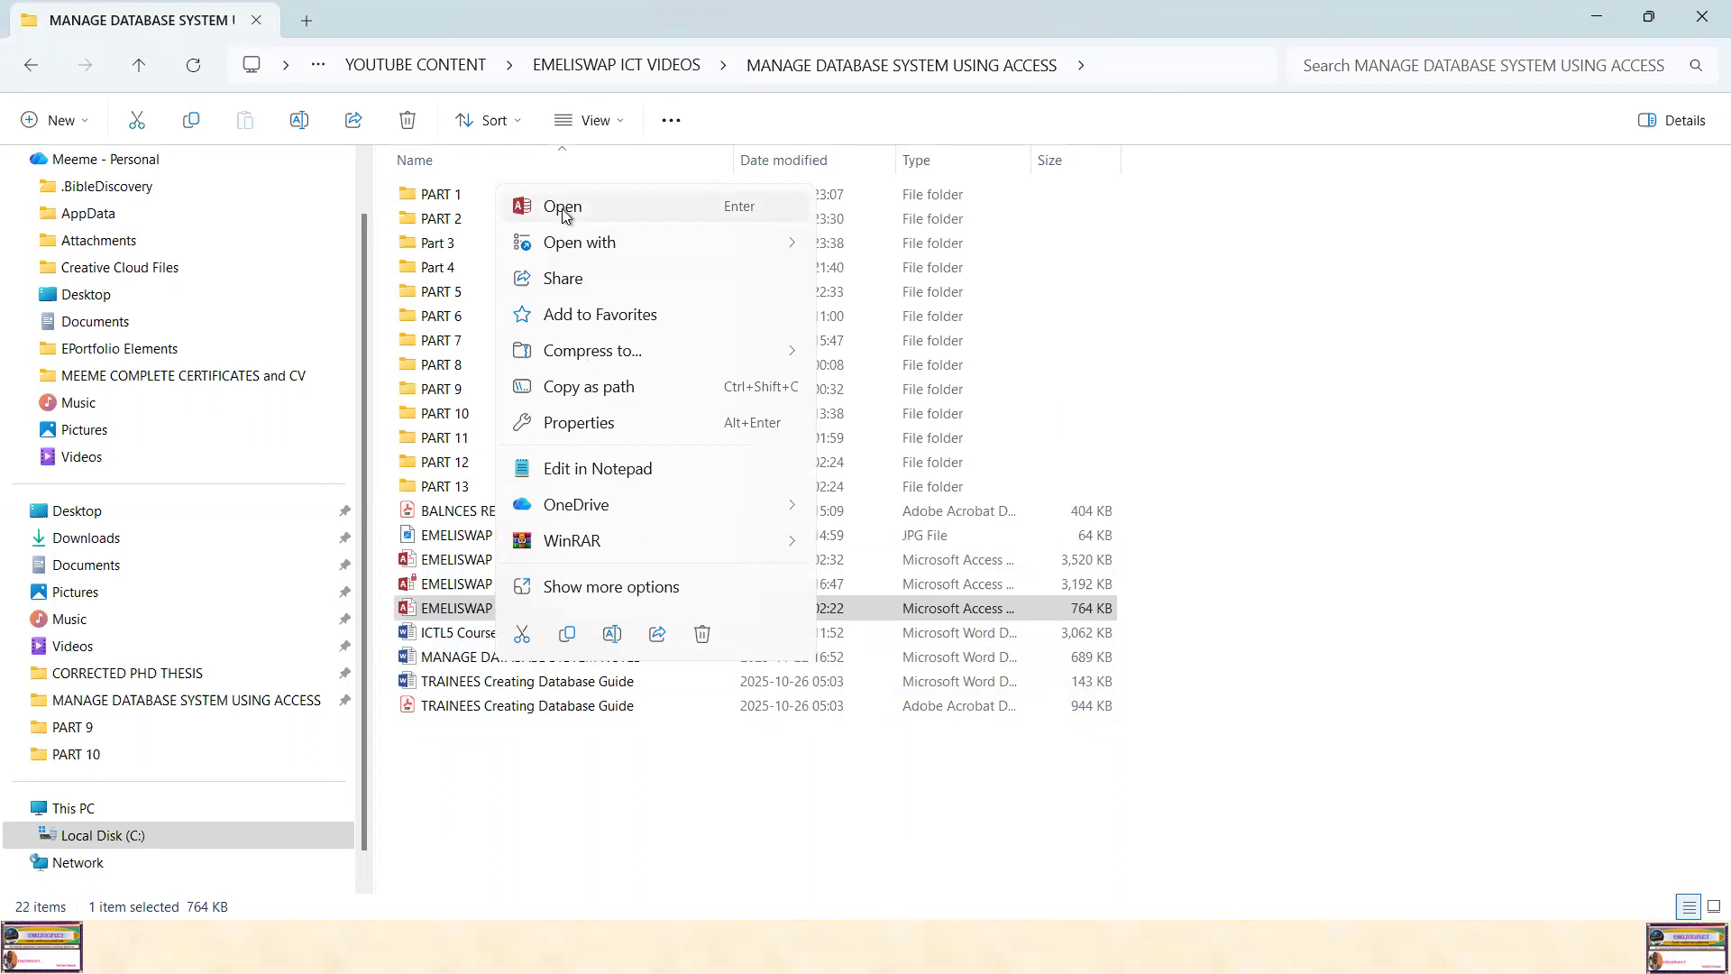
click(562, 211)
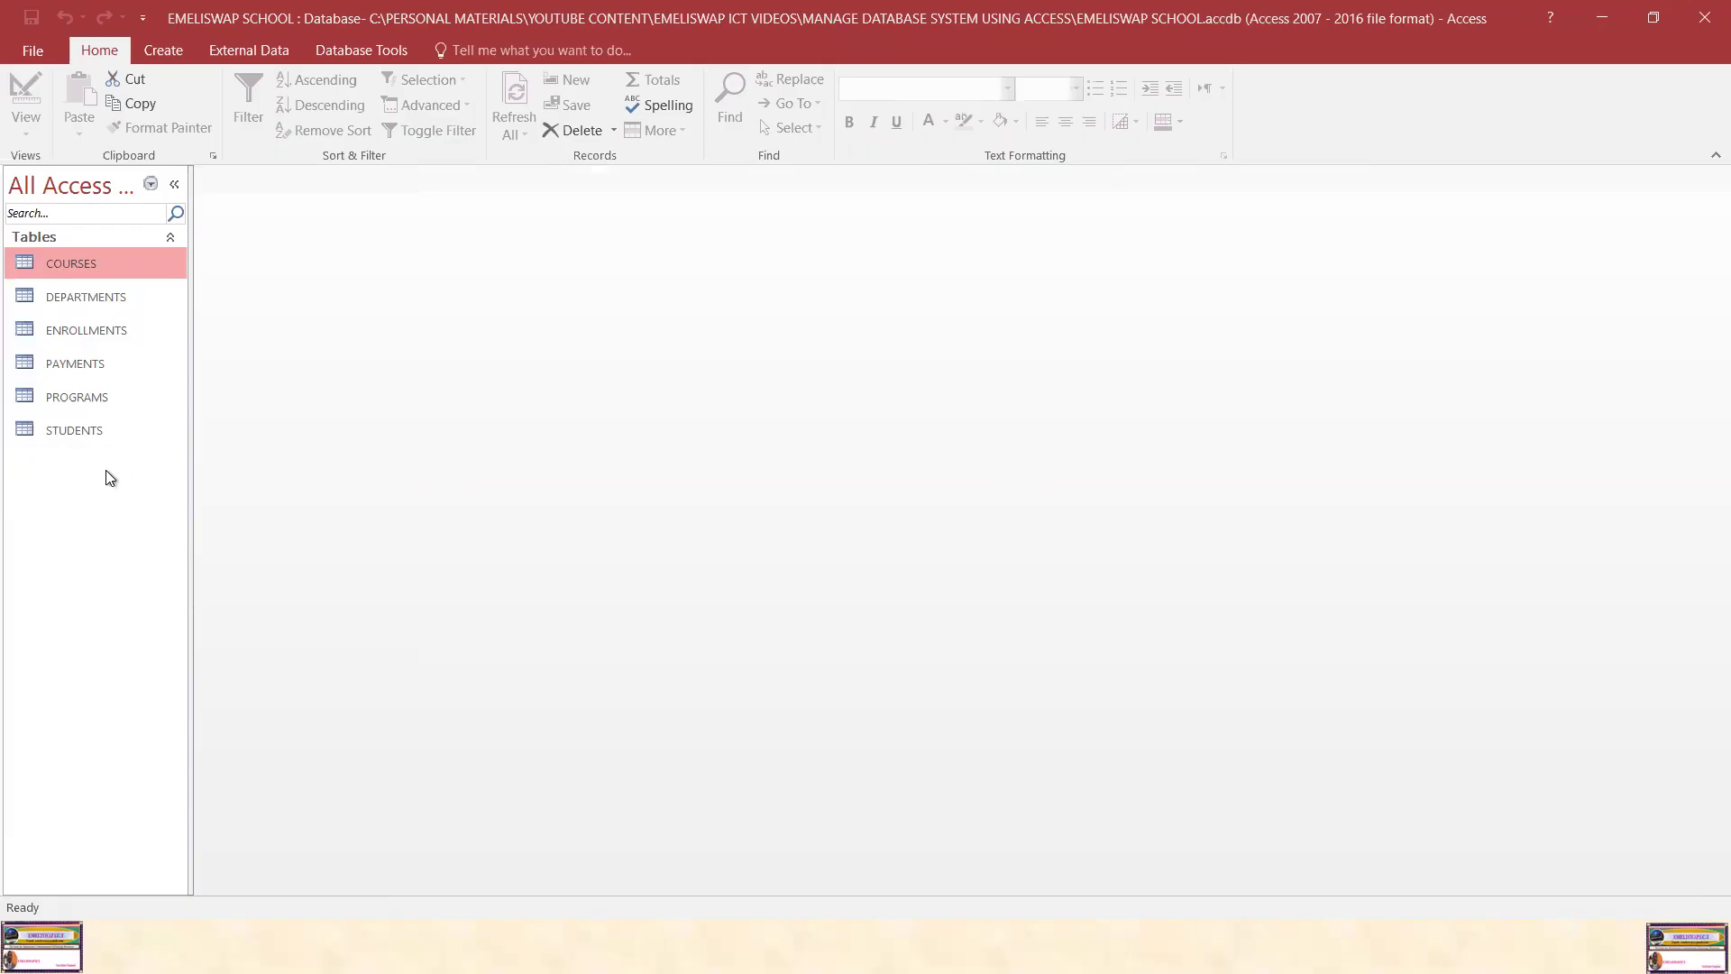
double_click(84, 431)
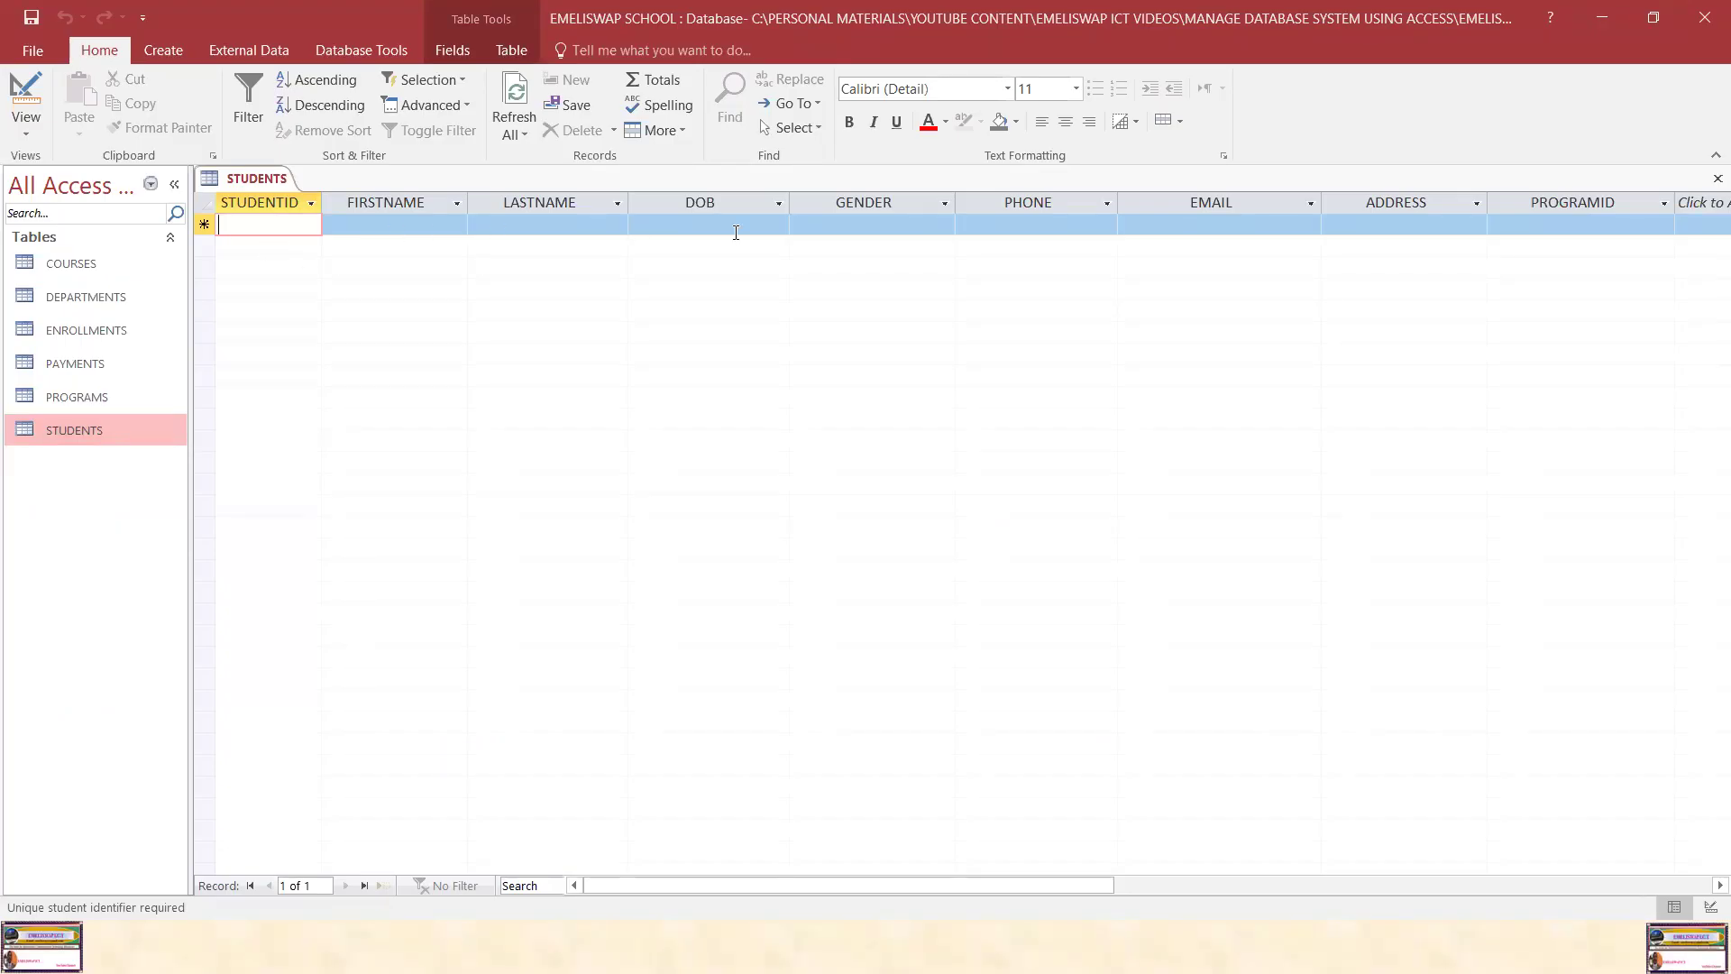
Switch to the running PowerPoint slide show and advance to the STUDENTS Table slide to review the sample data
key(super)
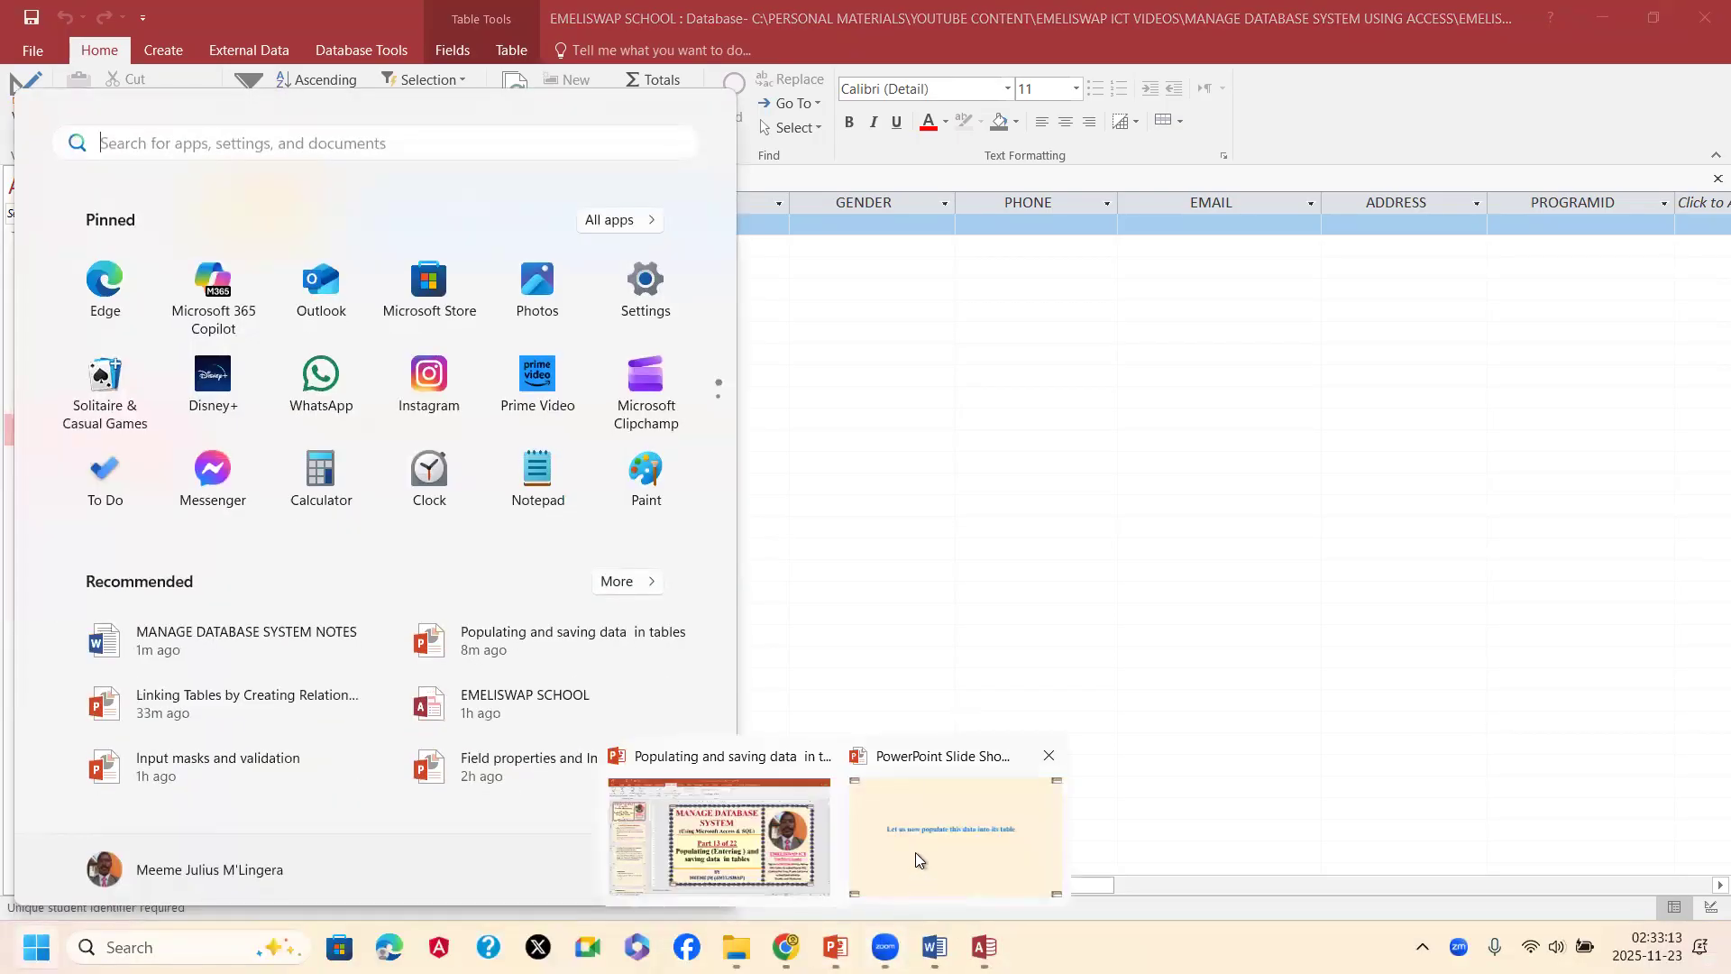
click(910, 868)
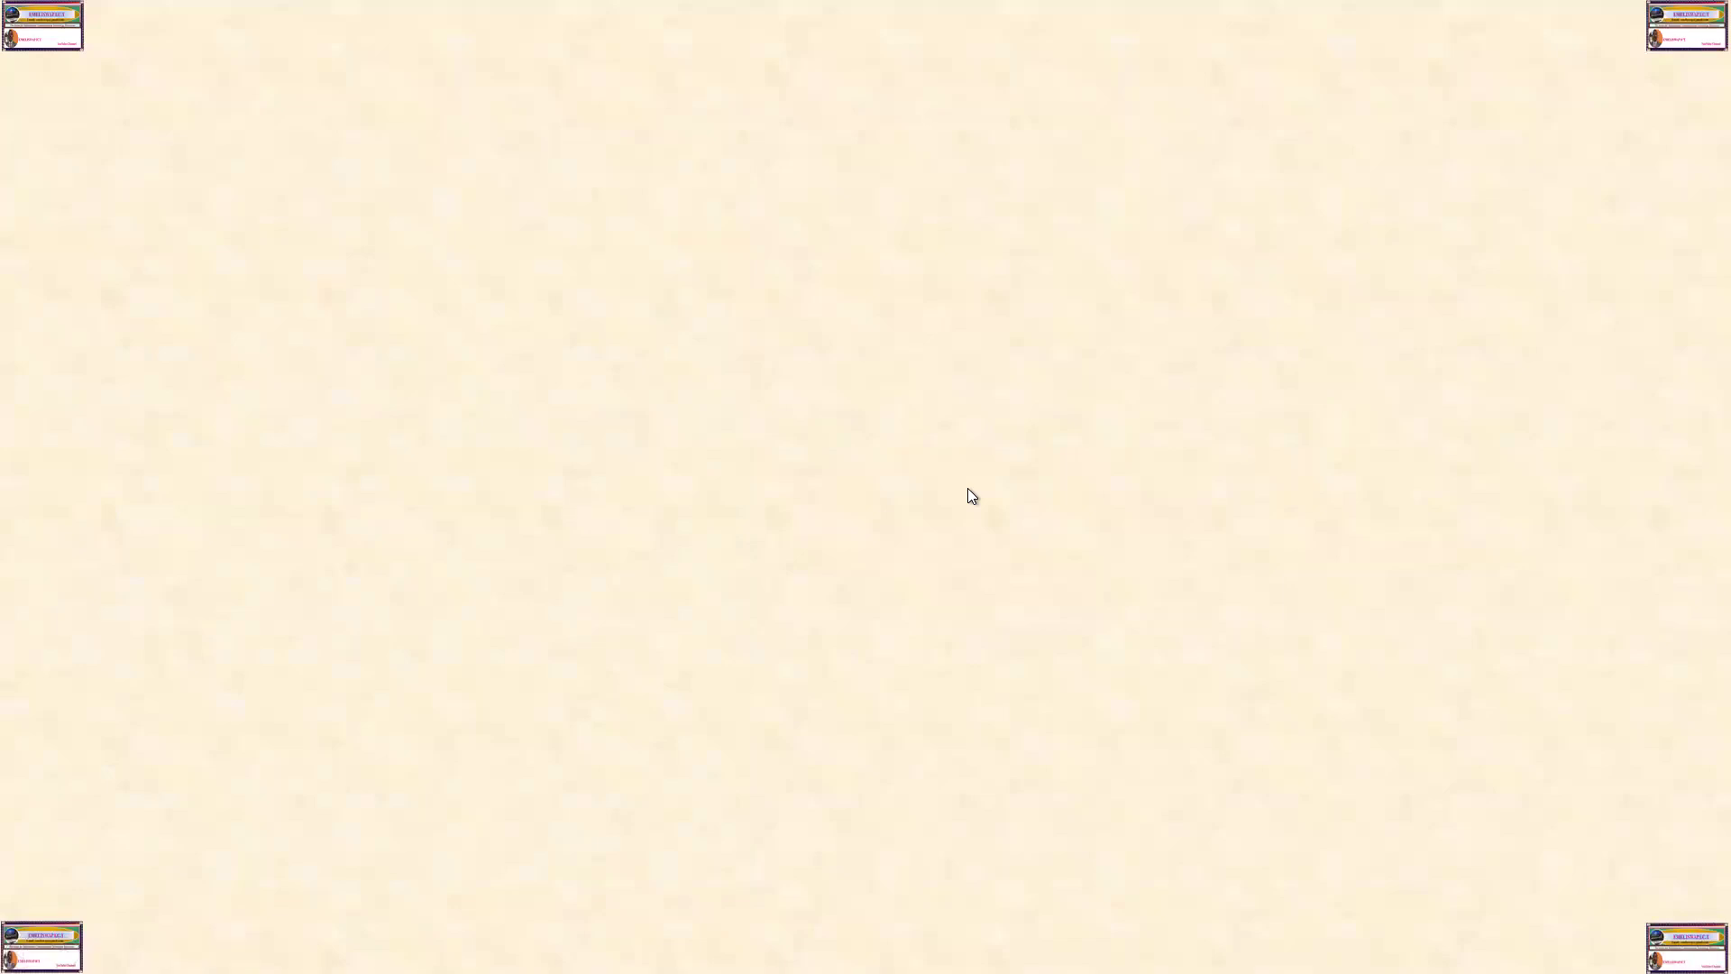
click(966, 488)
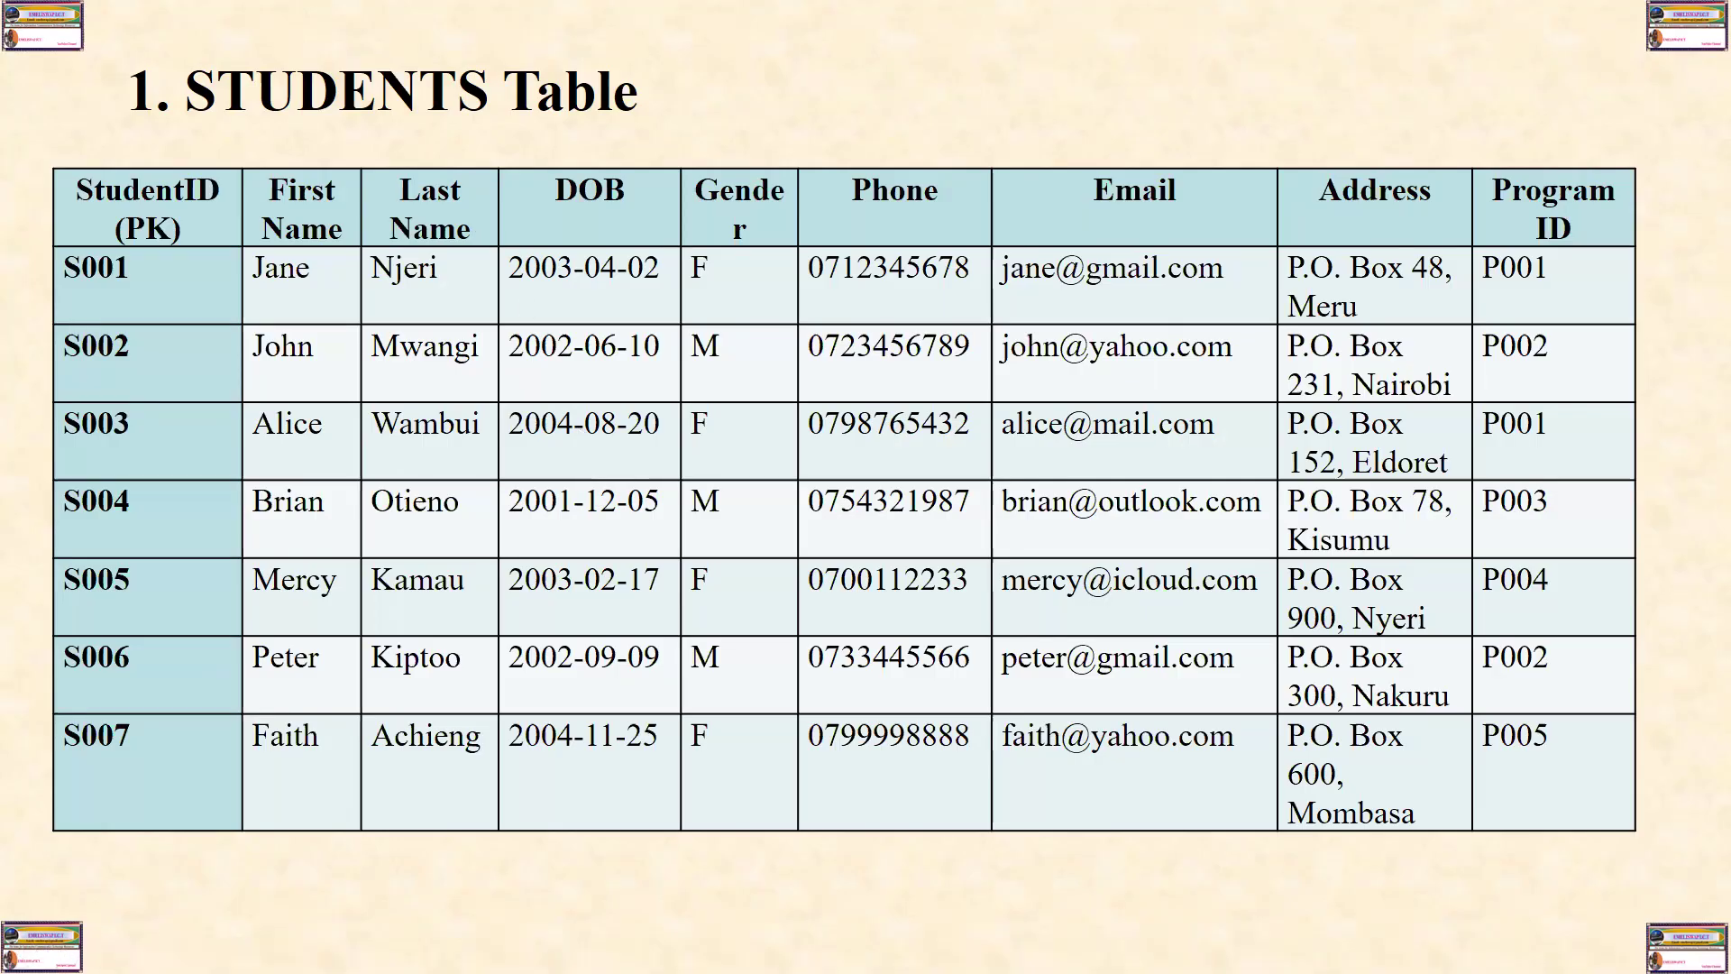
Switch to the MANAGE DATABASE SYSTEM NOTES document in Word and copy records S001 to S007 of the STUDENTS table, without its header row
key(super)
mouse_move(934, 946)
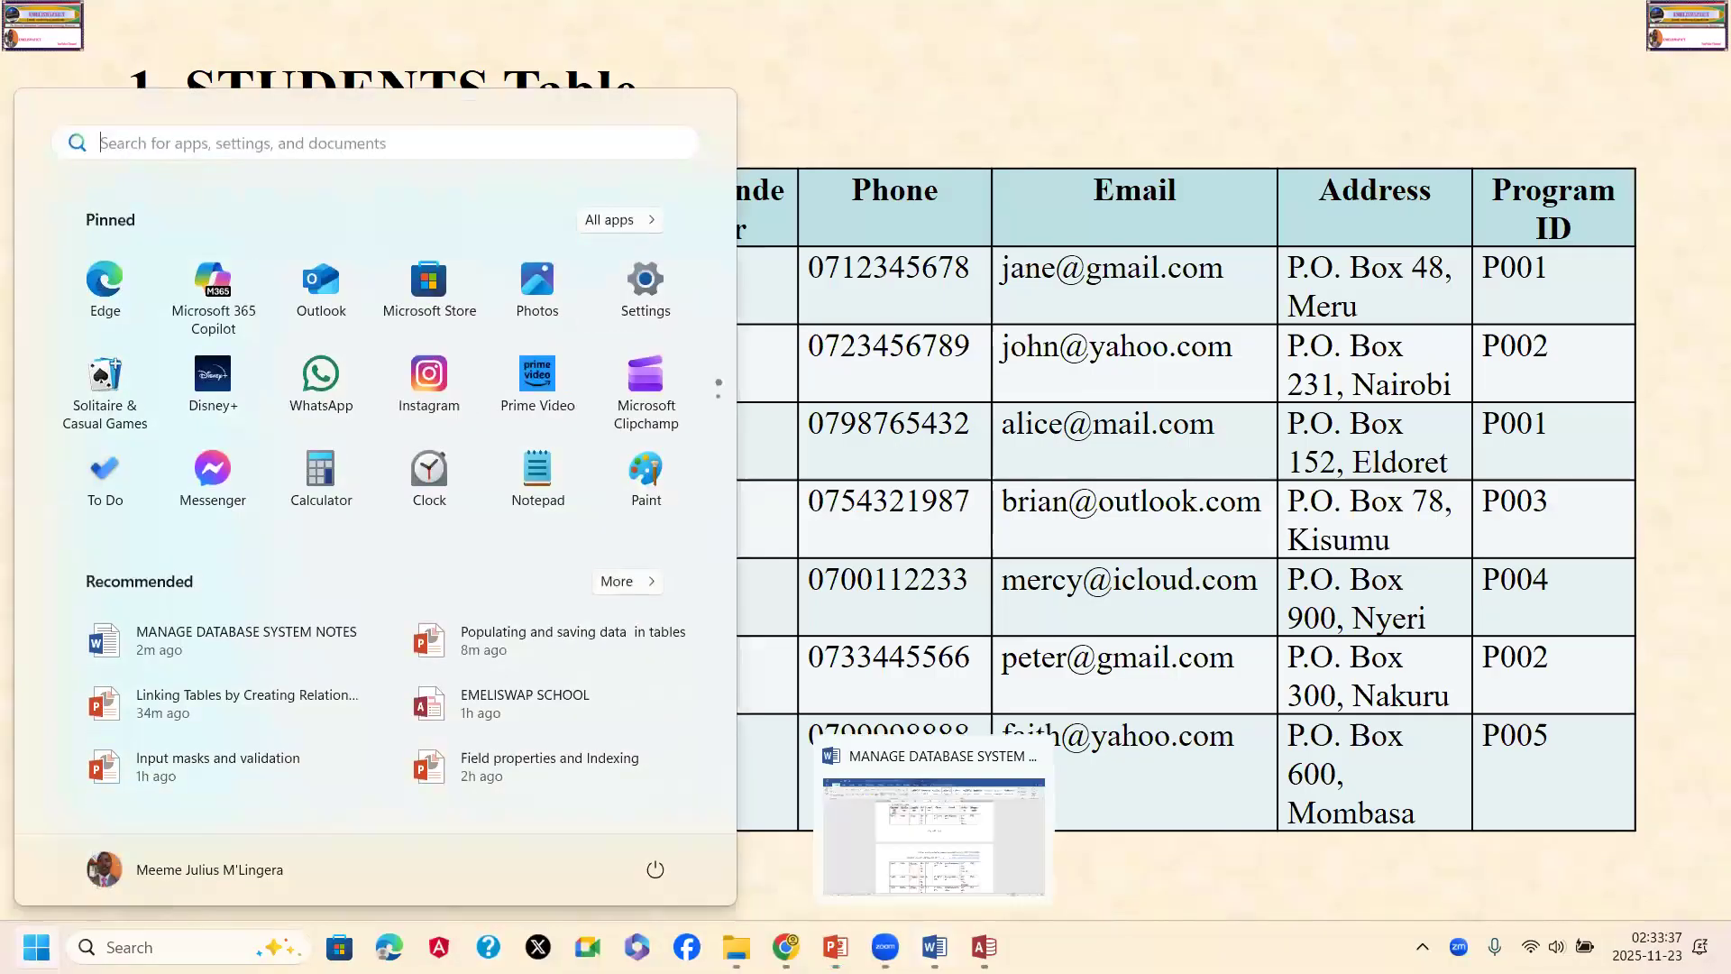
click(976, 788)
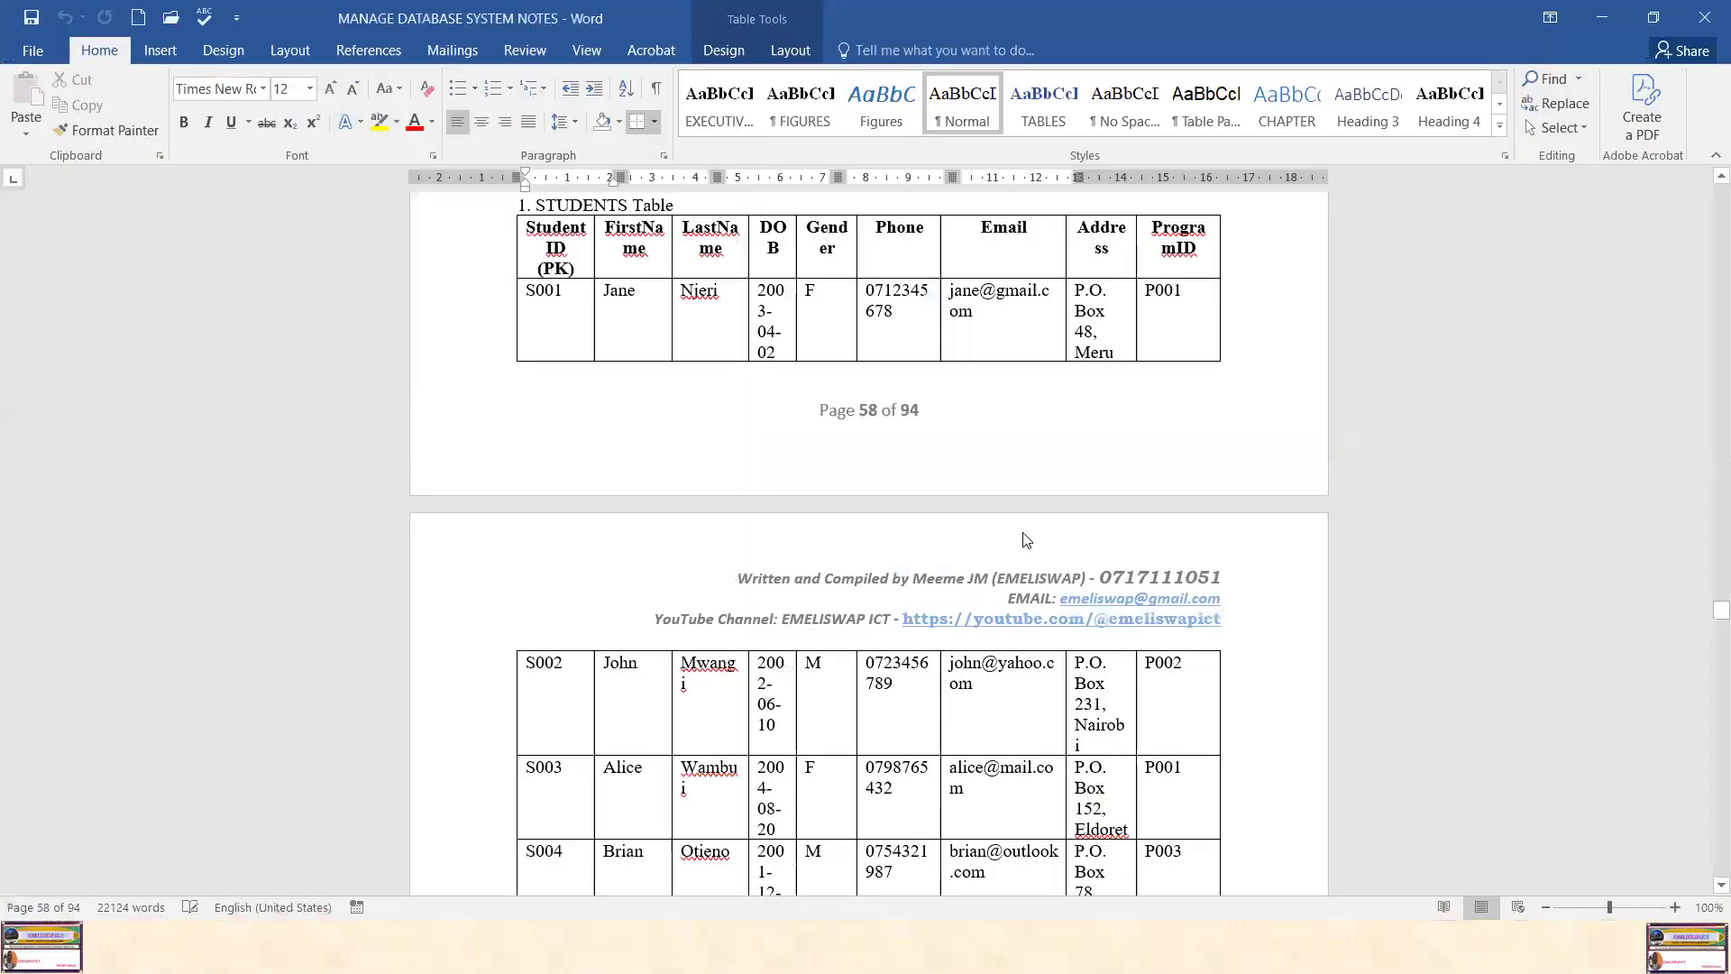
scroll(1022, 533, up, 3)
scroll(1023, 533, down, 2)
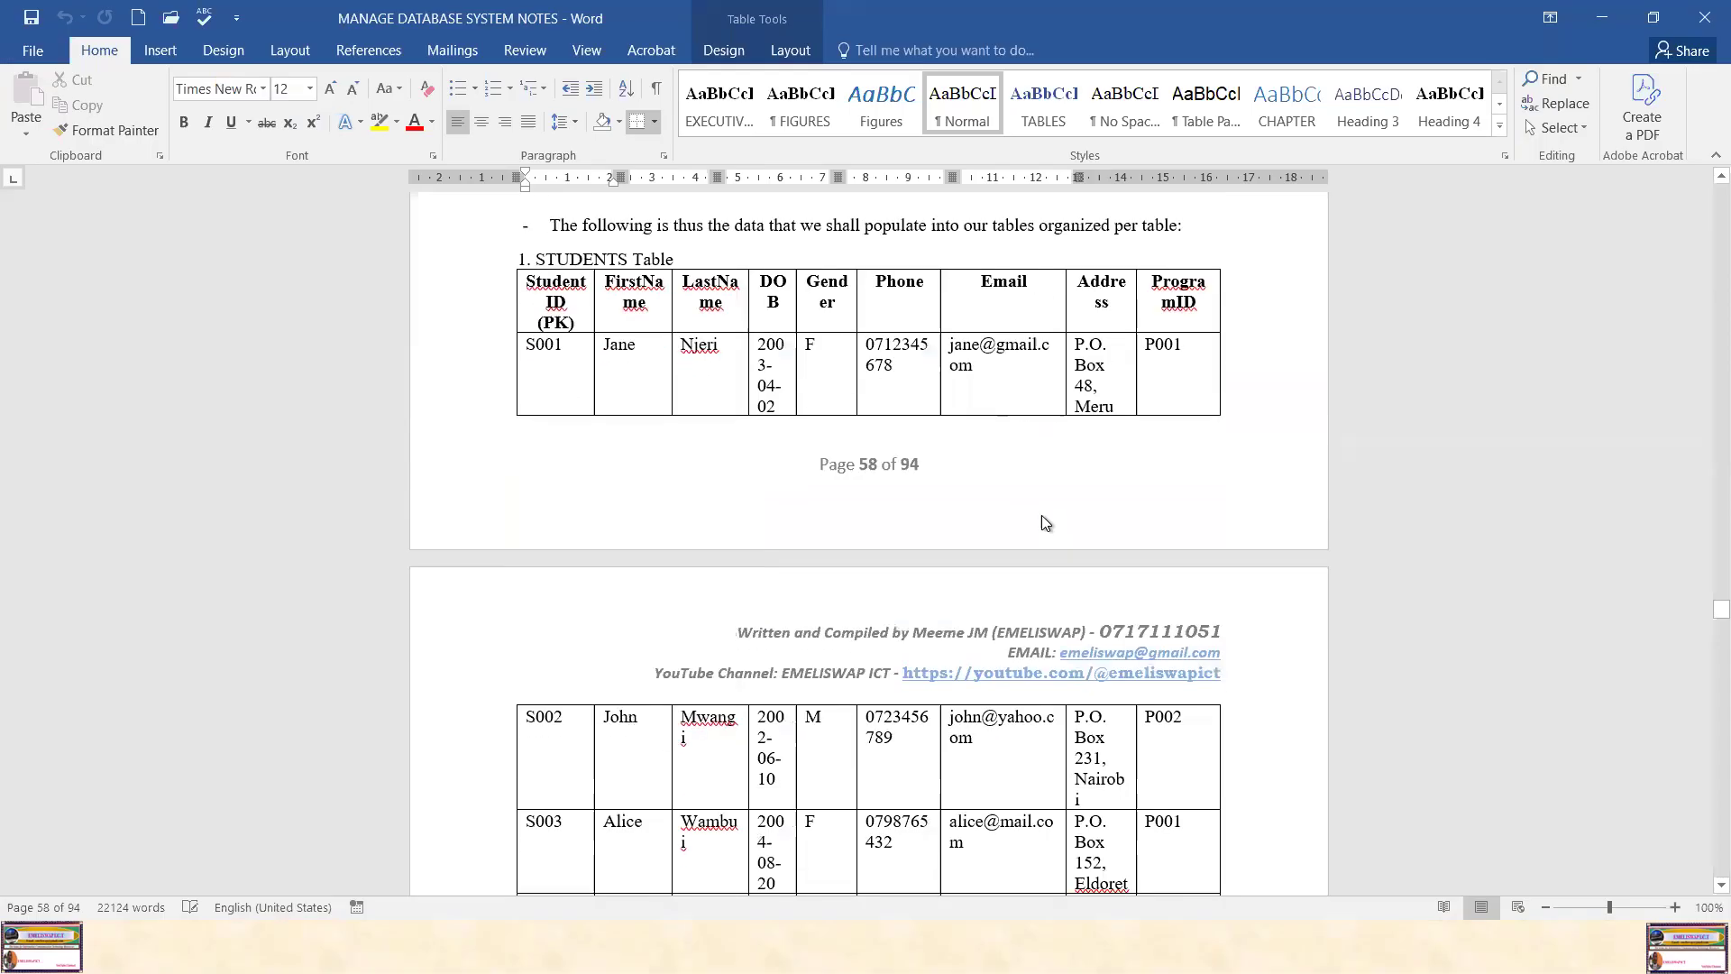
scroll(1044, 523, down, 1)
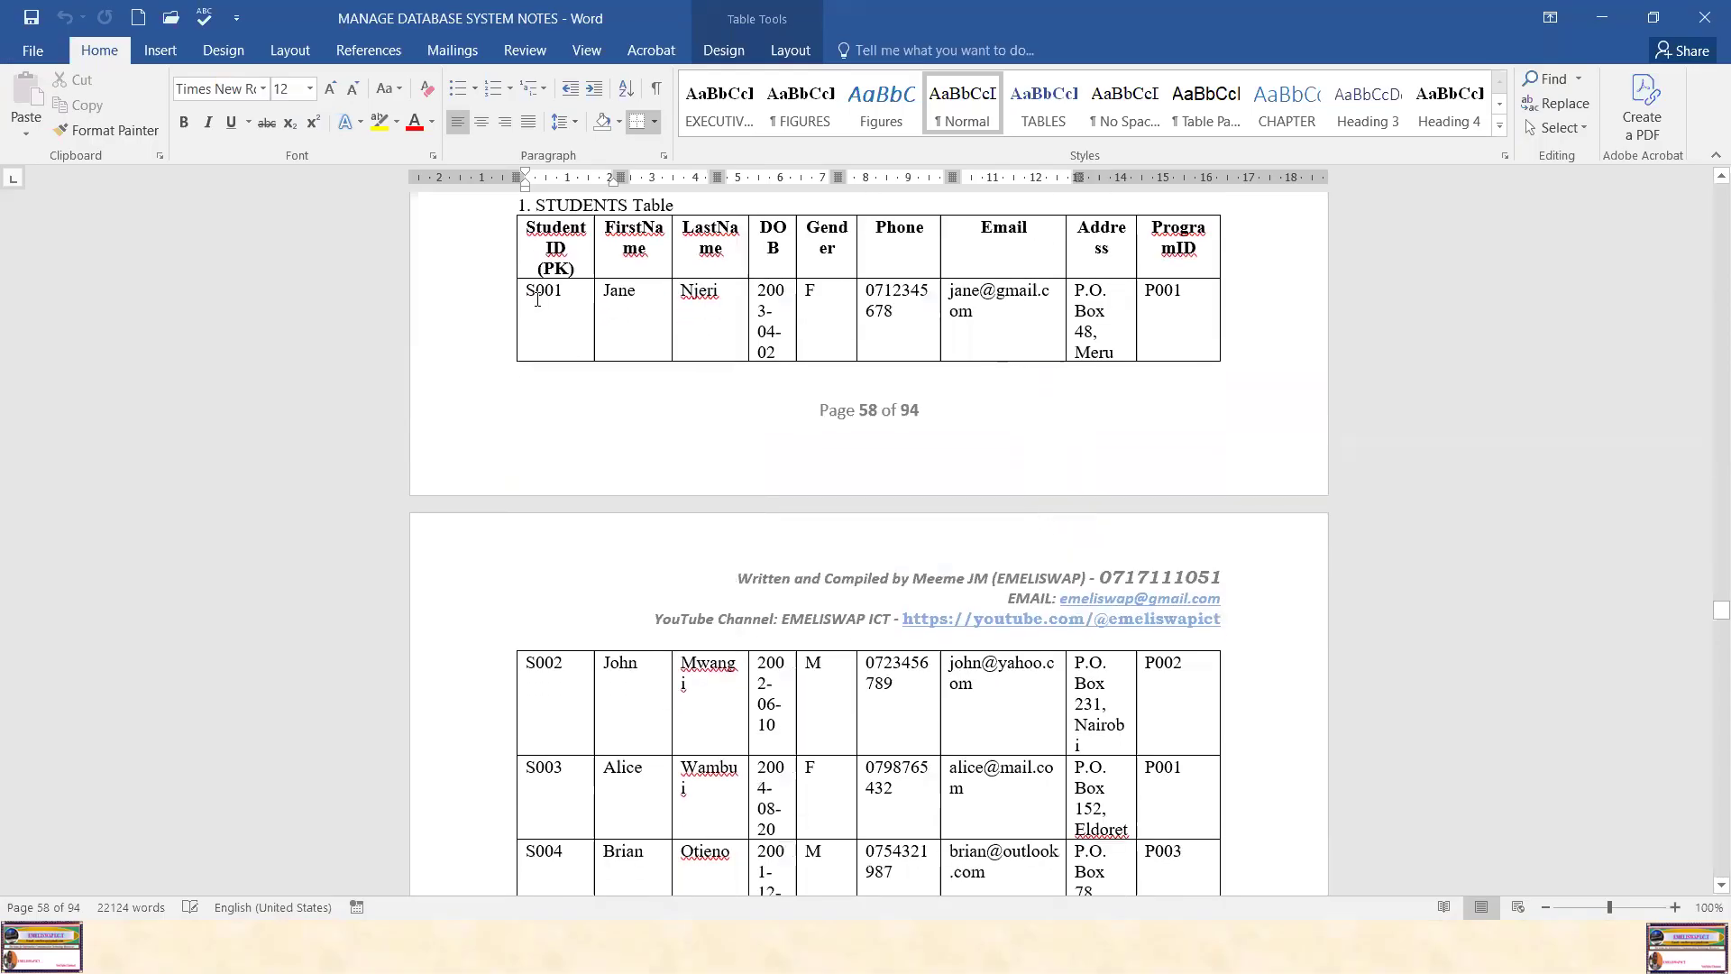
drag(529, 291, 1168, 616)
scroll(947, 403, up, 10)
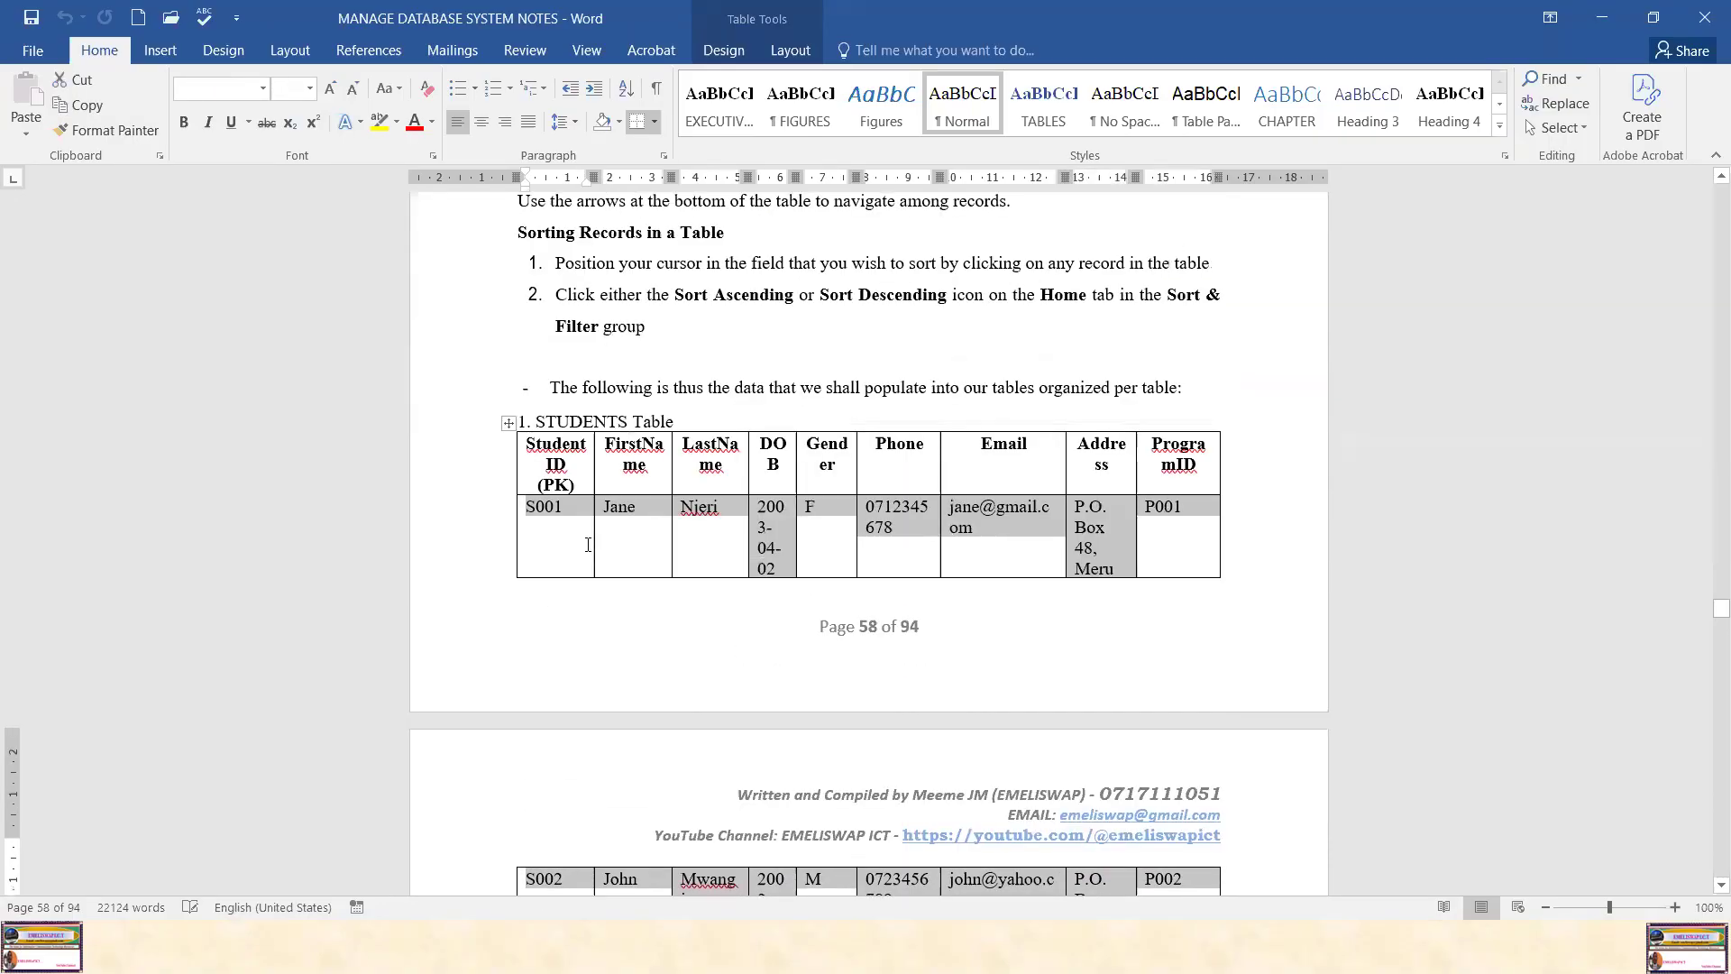
right_click(568, 505)
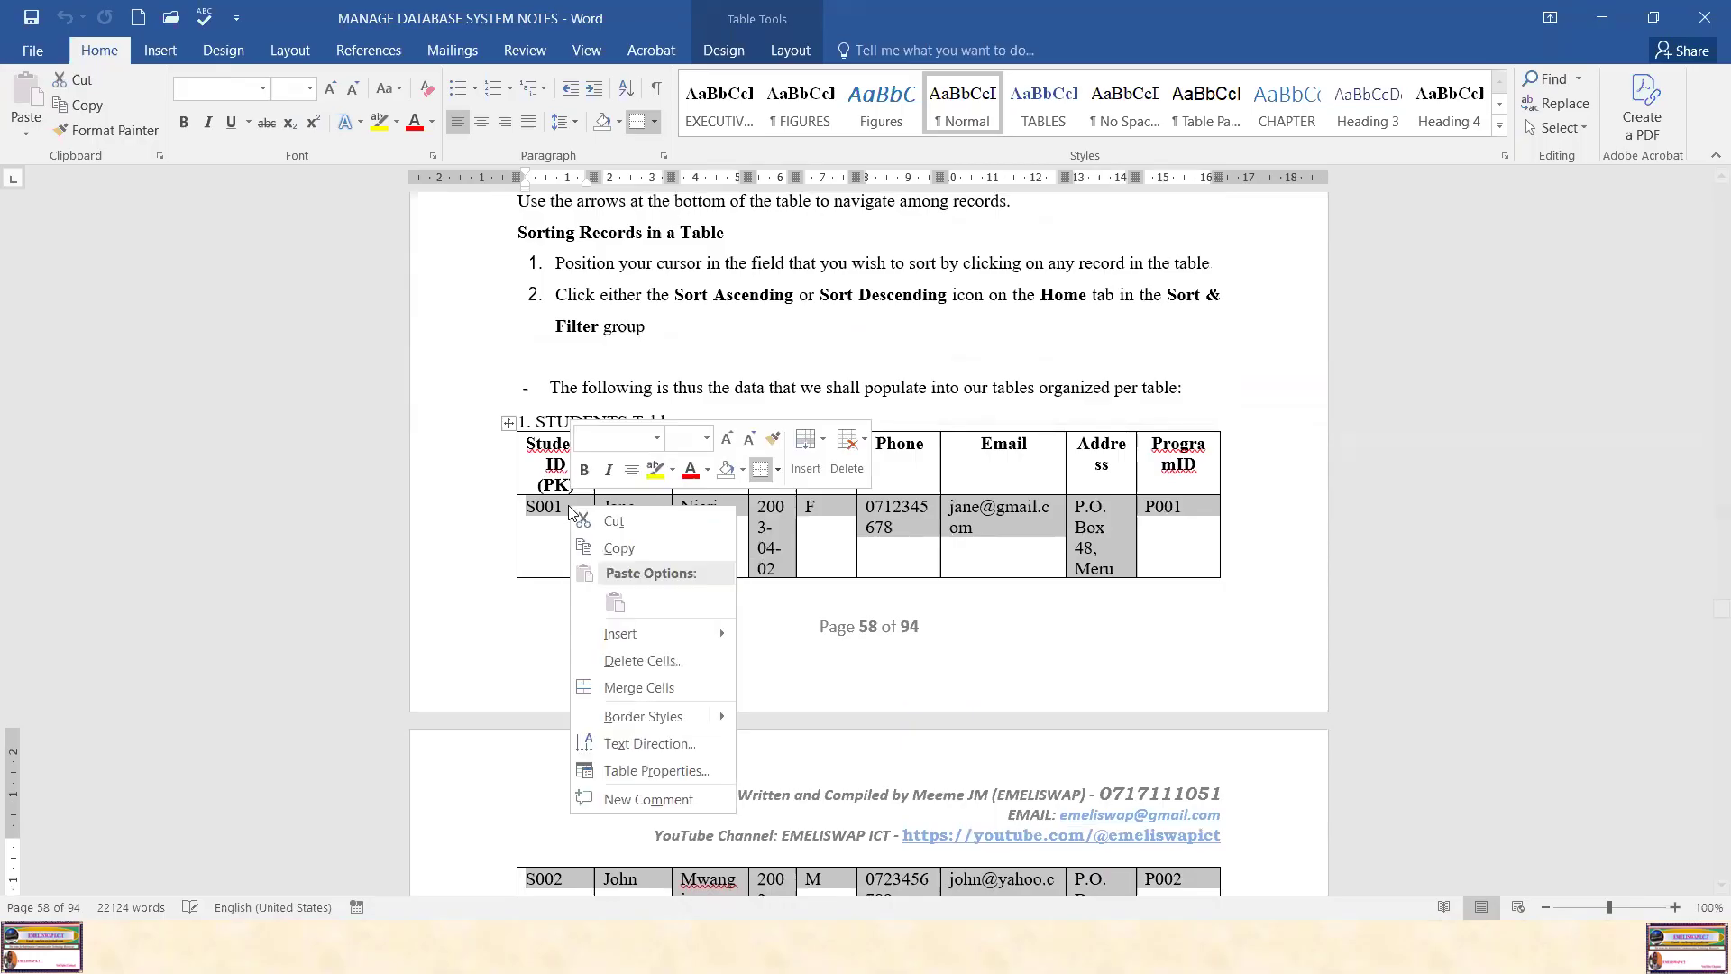
click(611, 545)
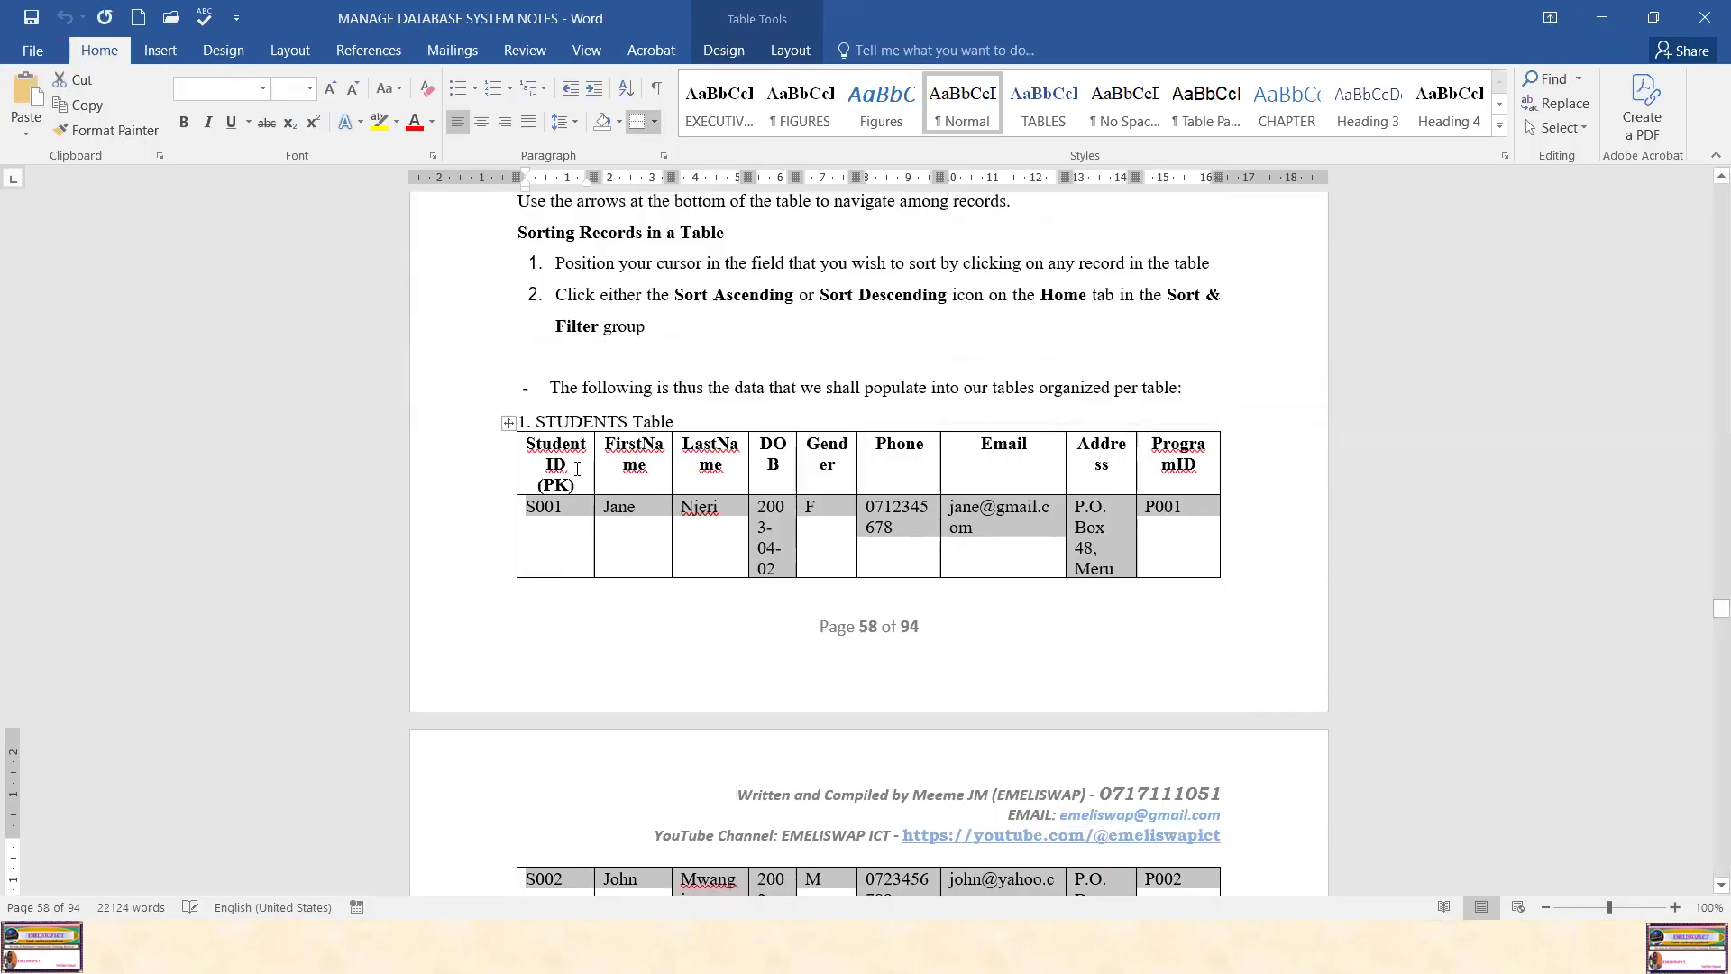
click(577, 479)
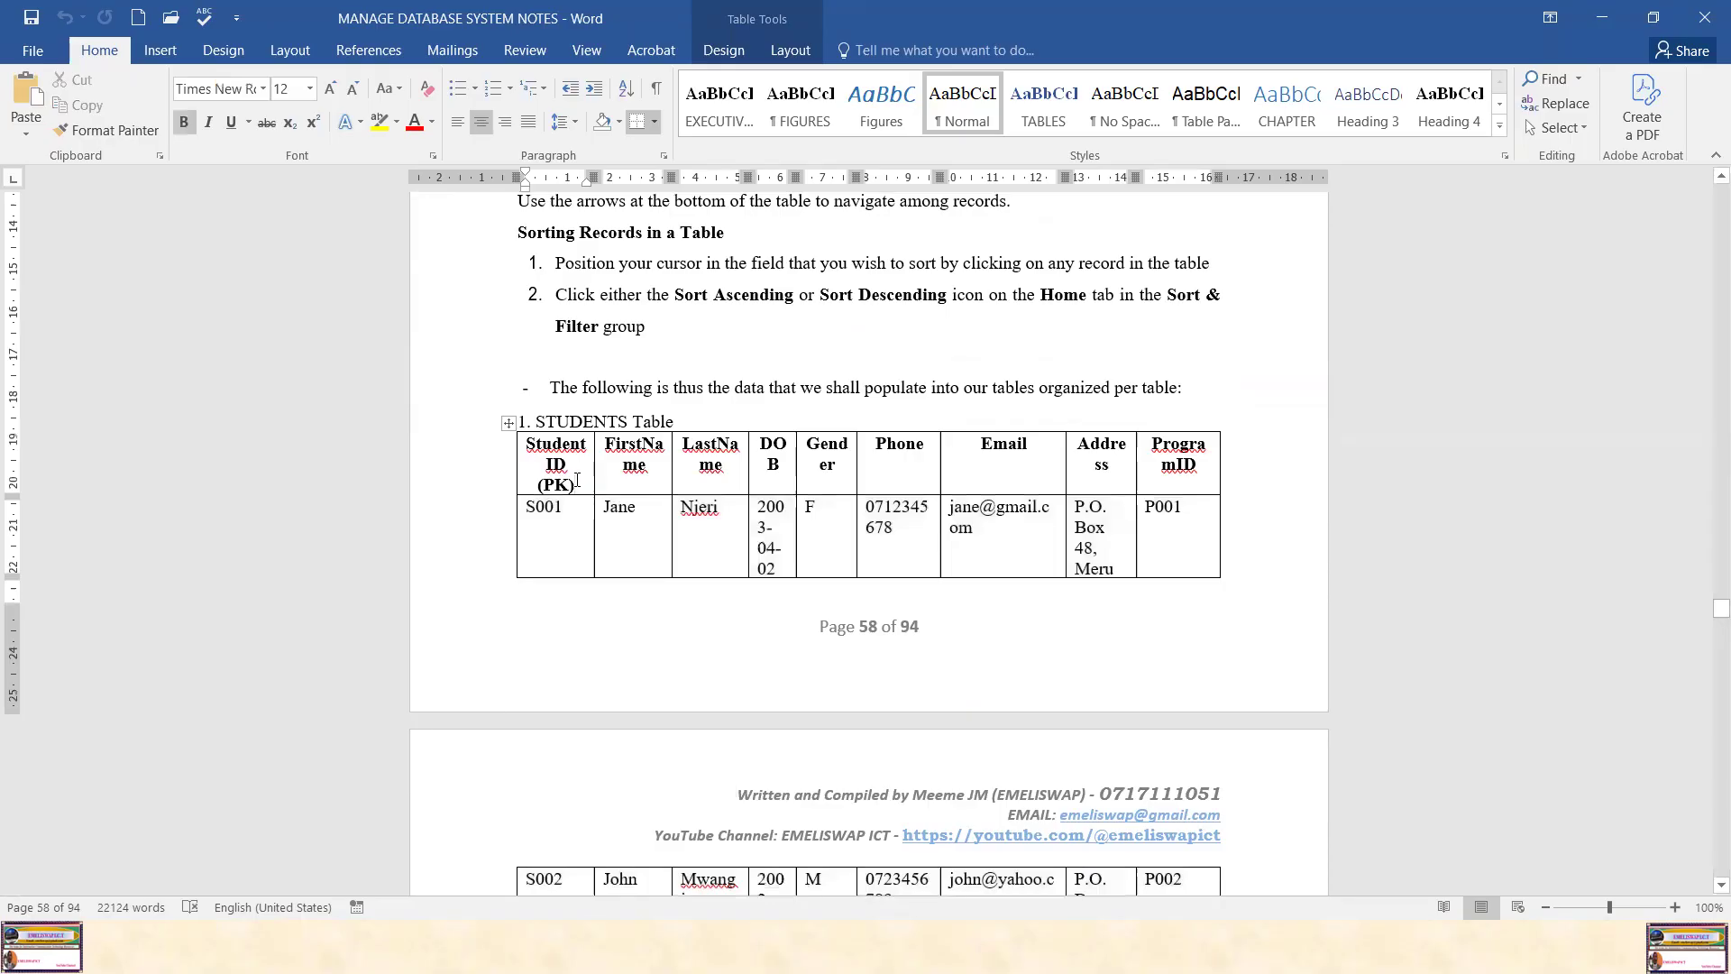
mouse_move(614, 419)
click(658, 473)
click(741, 474)
click(552, 462)
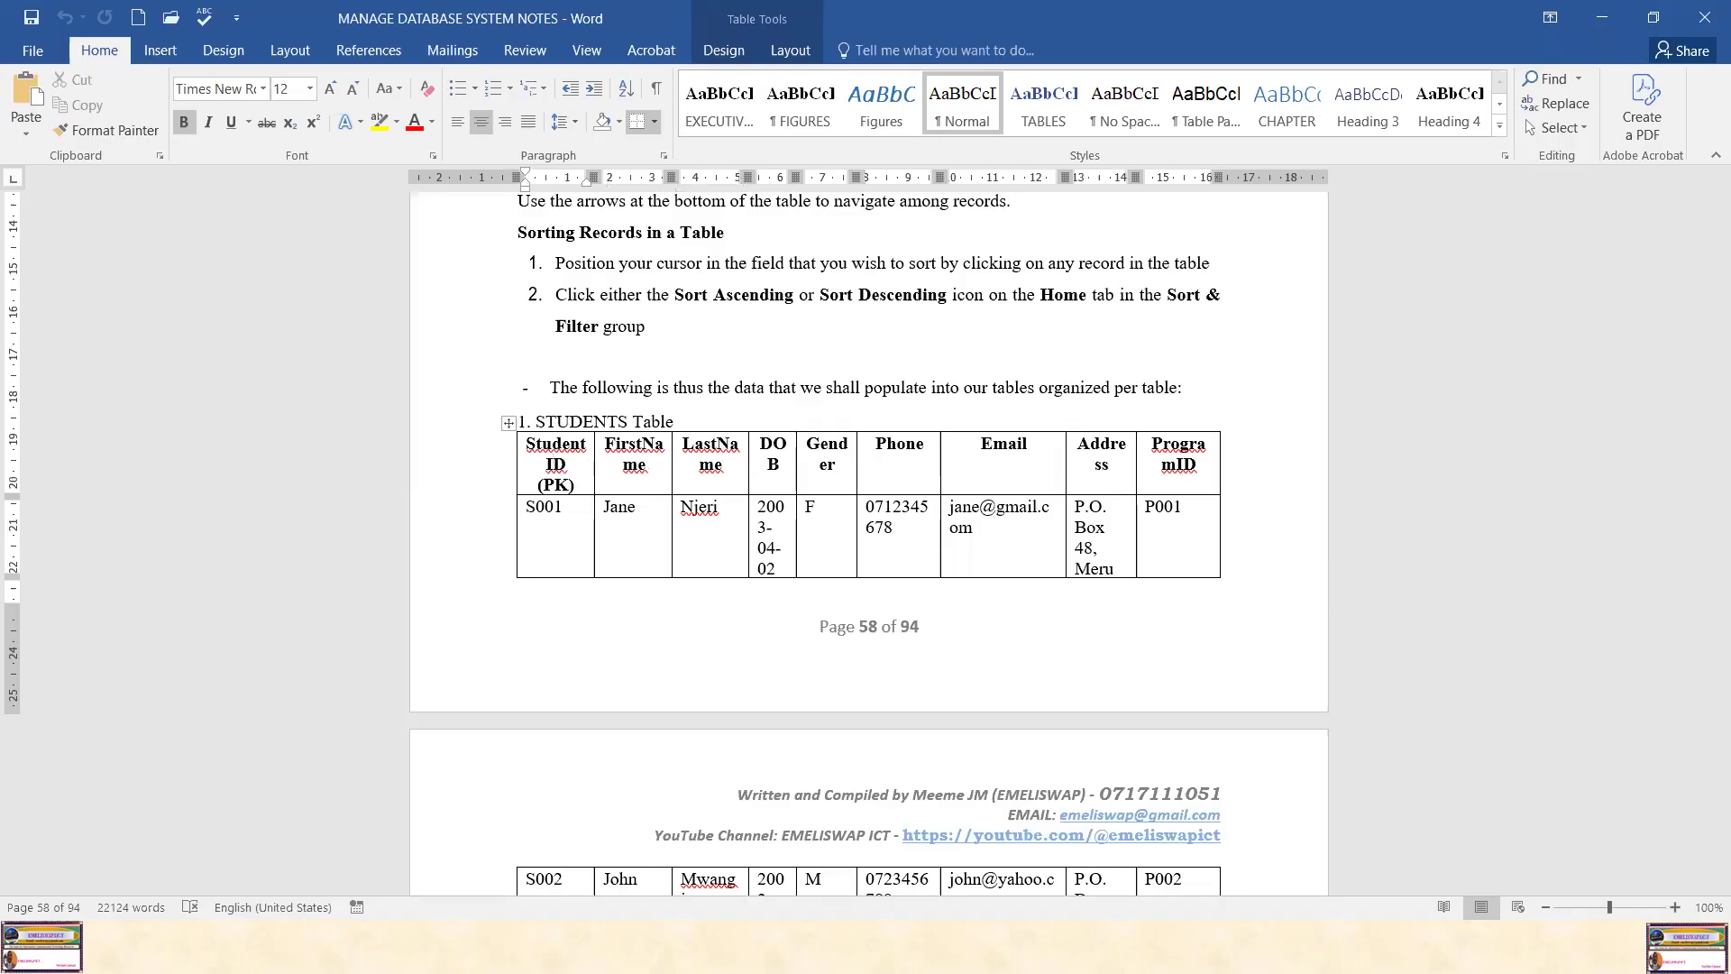
Switch back to Access and try to paste the copied student records into the new record row of the STUDENTS table
key(super)
click(1003, 863)
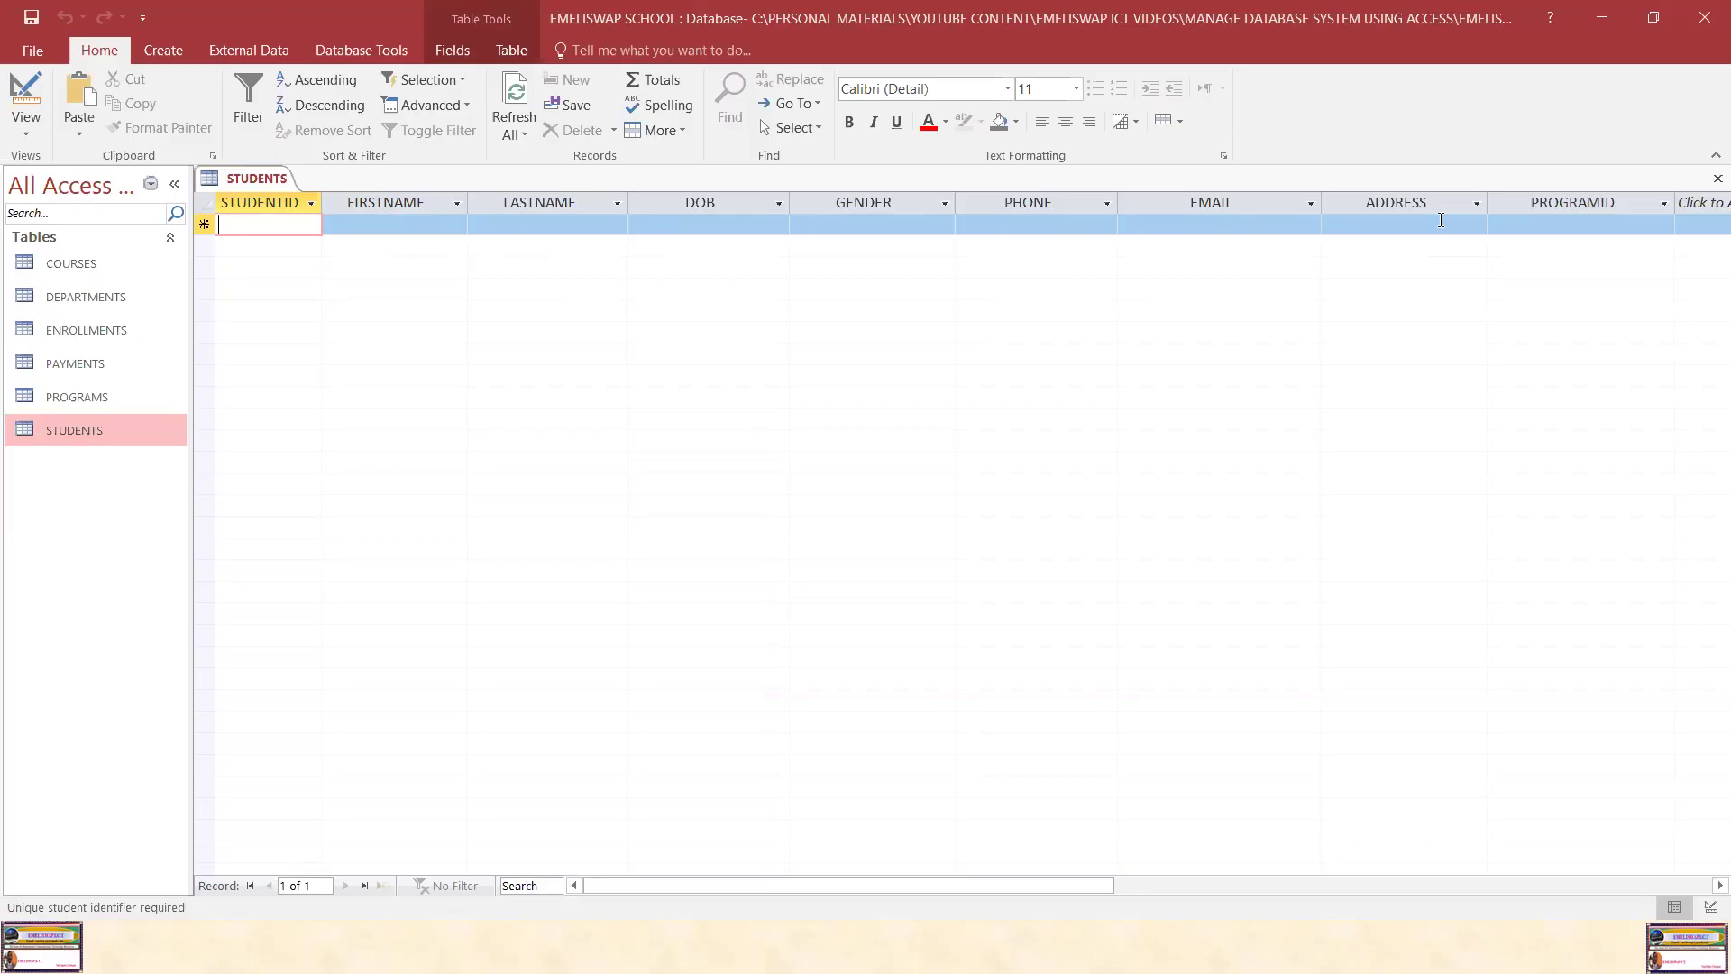
click(200, 225)
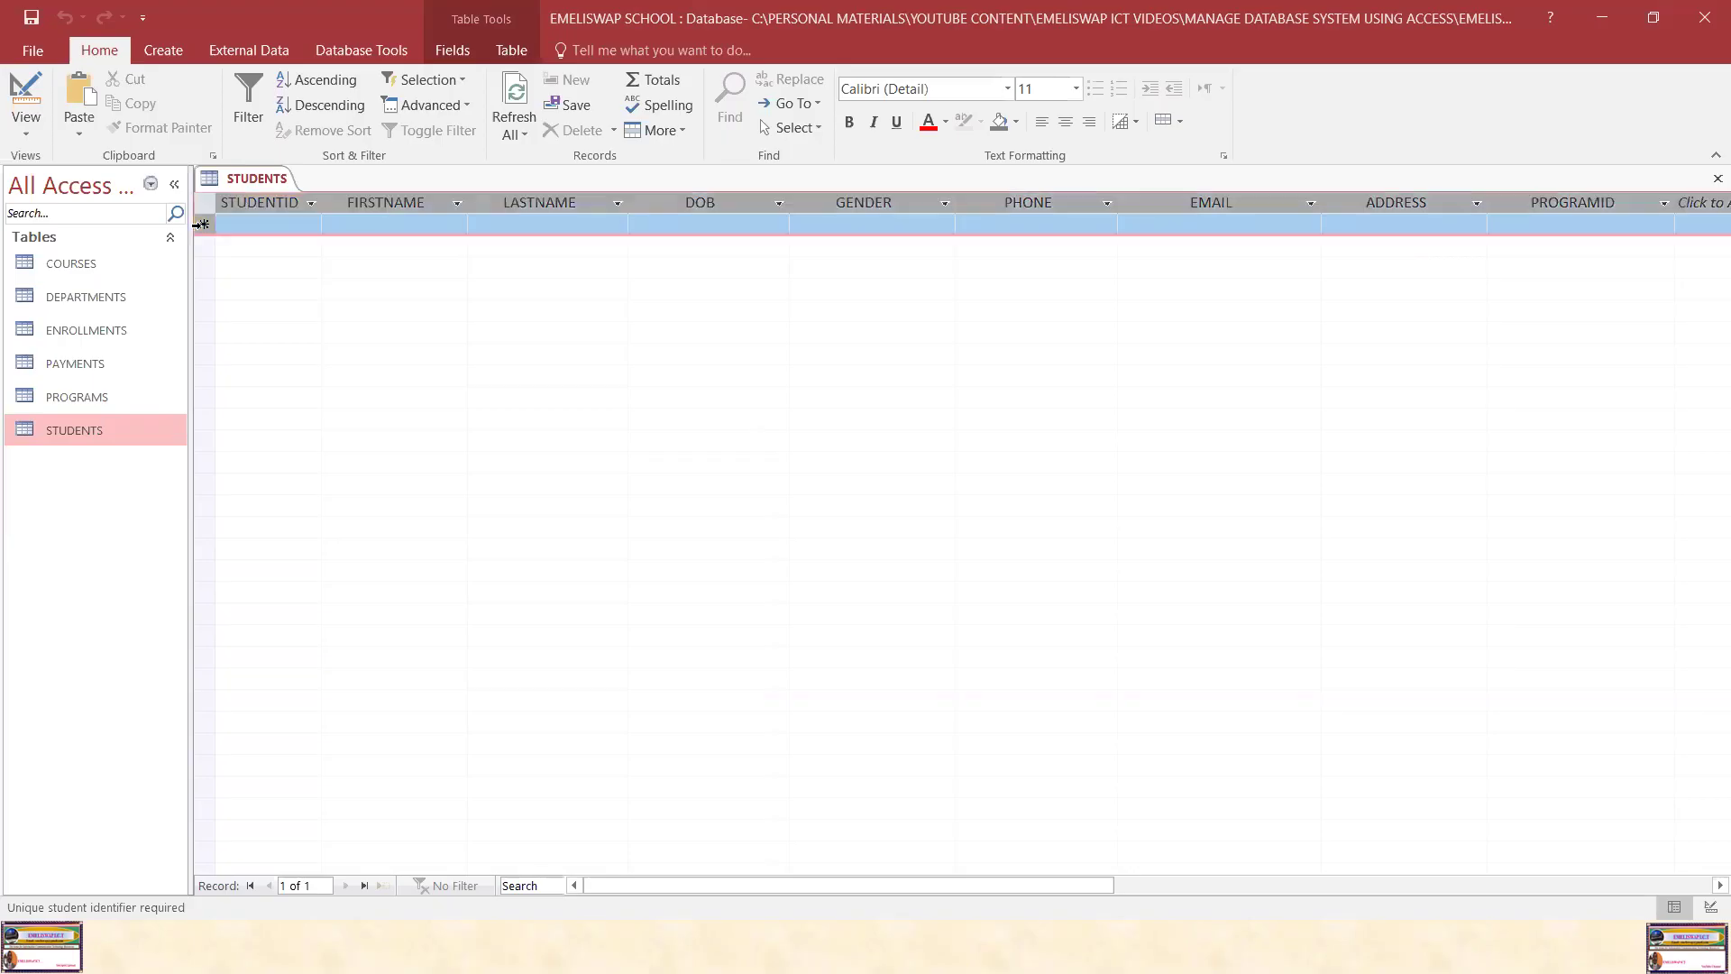
right_click(200, 224)
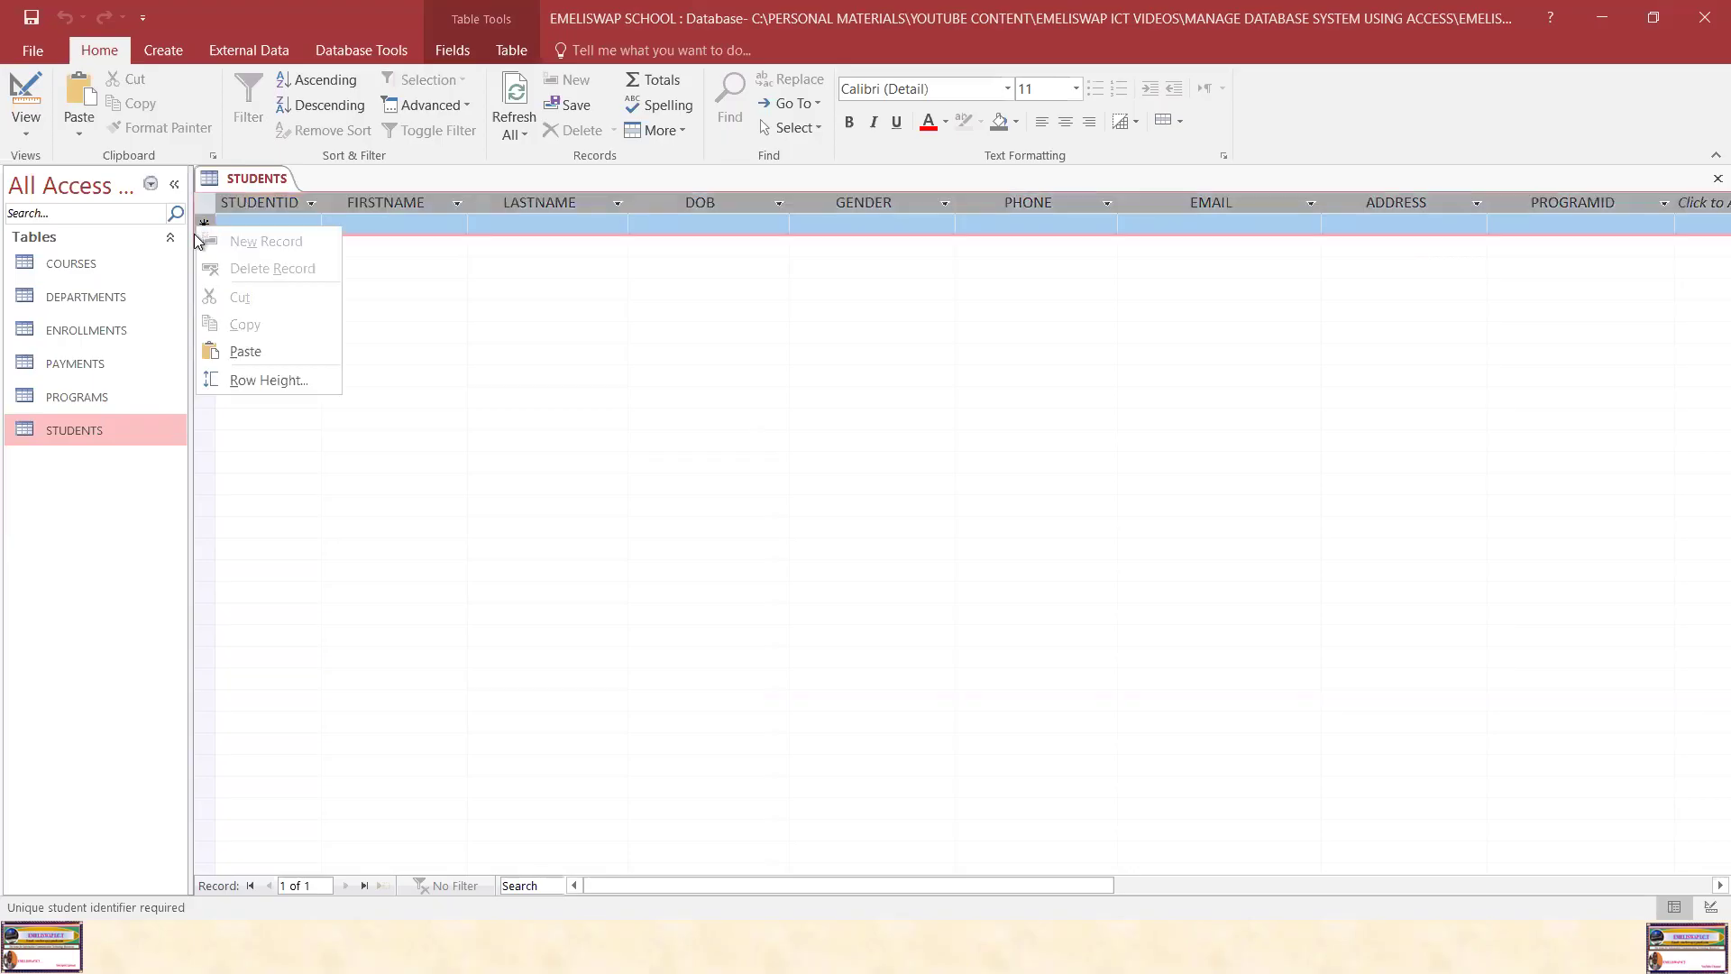
click(239, 351)
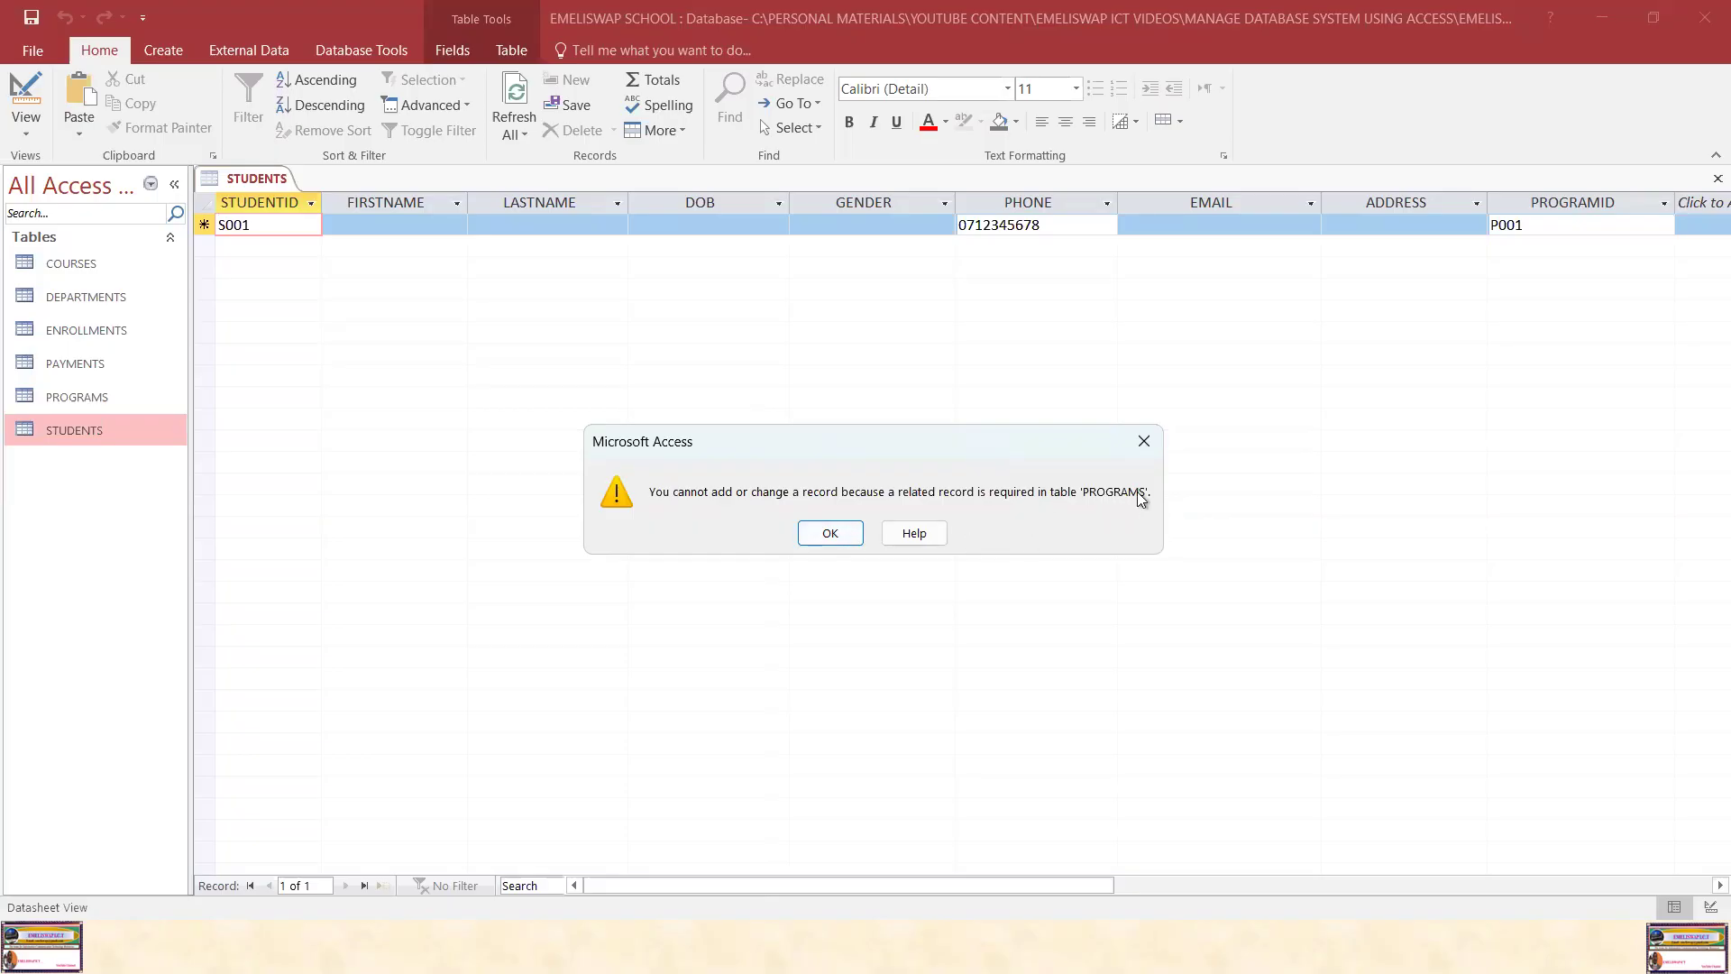
Acknowledge the paste errors record by record, choosing not to suppress further error messages
click(834, 534)
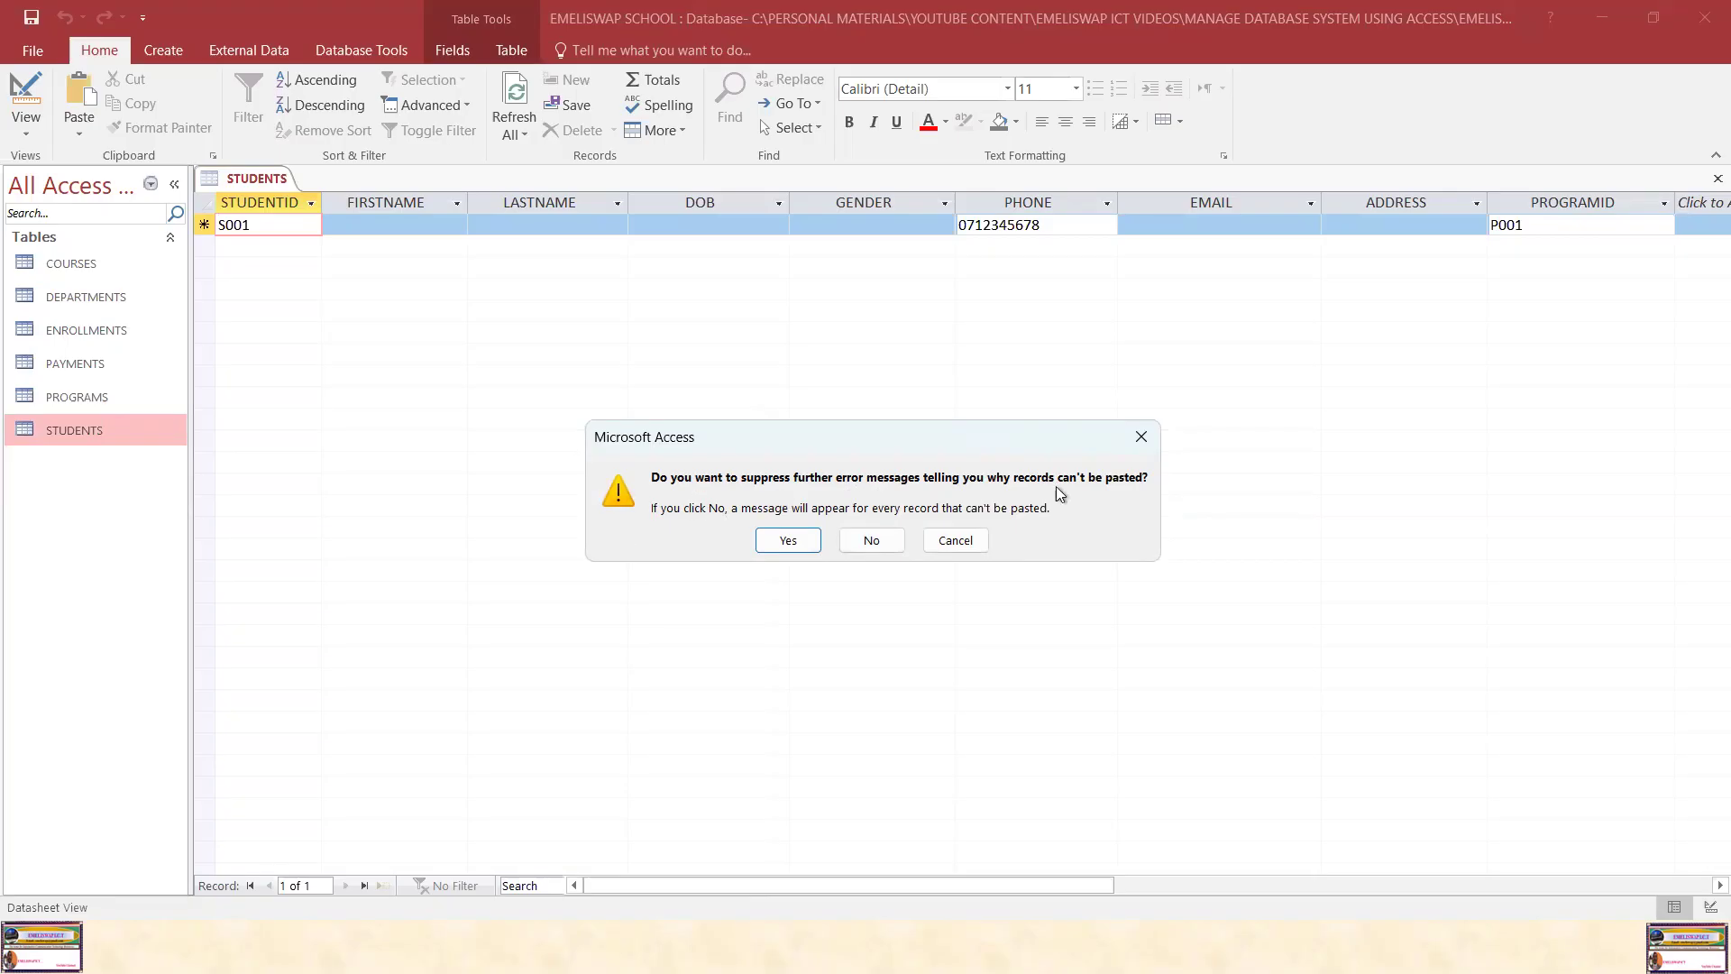
click(868, 540)
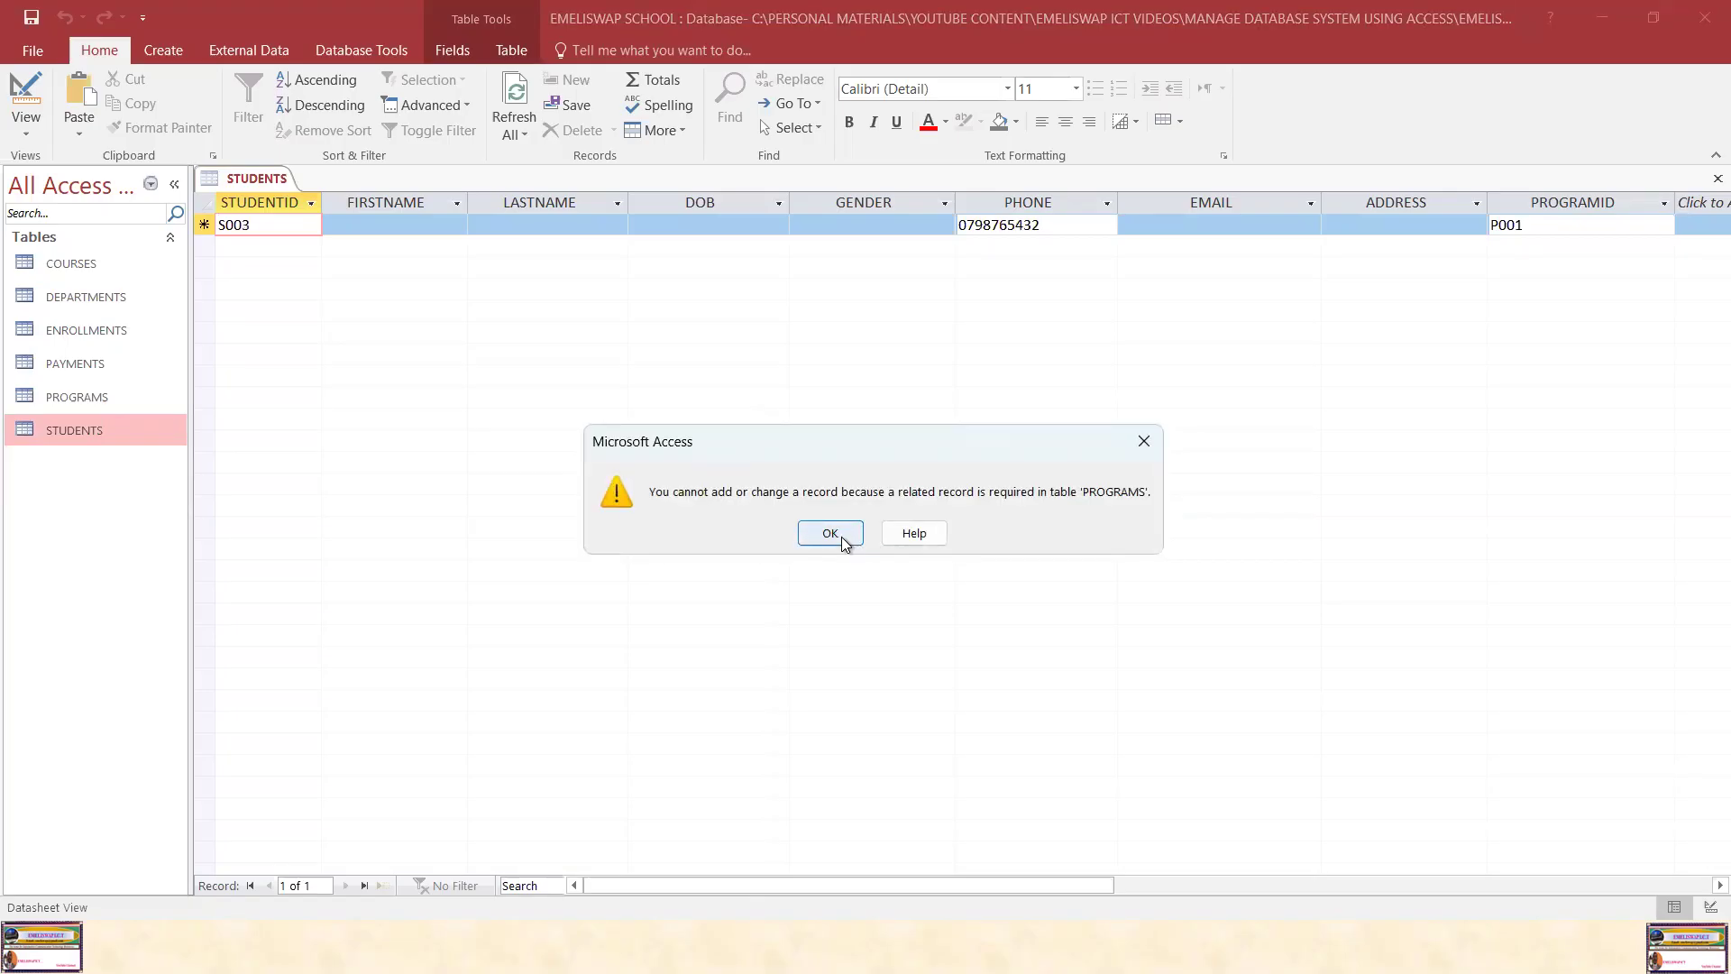
click(840, 535)
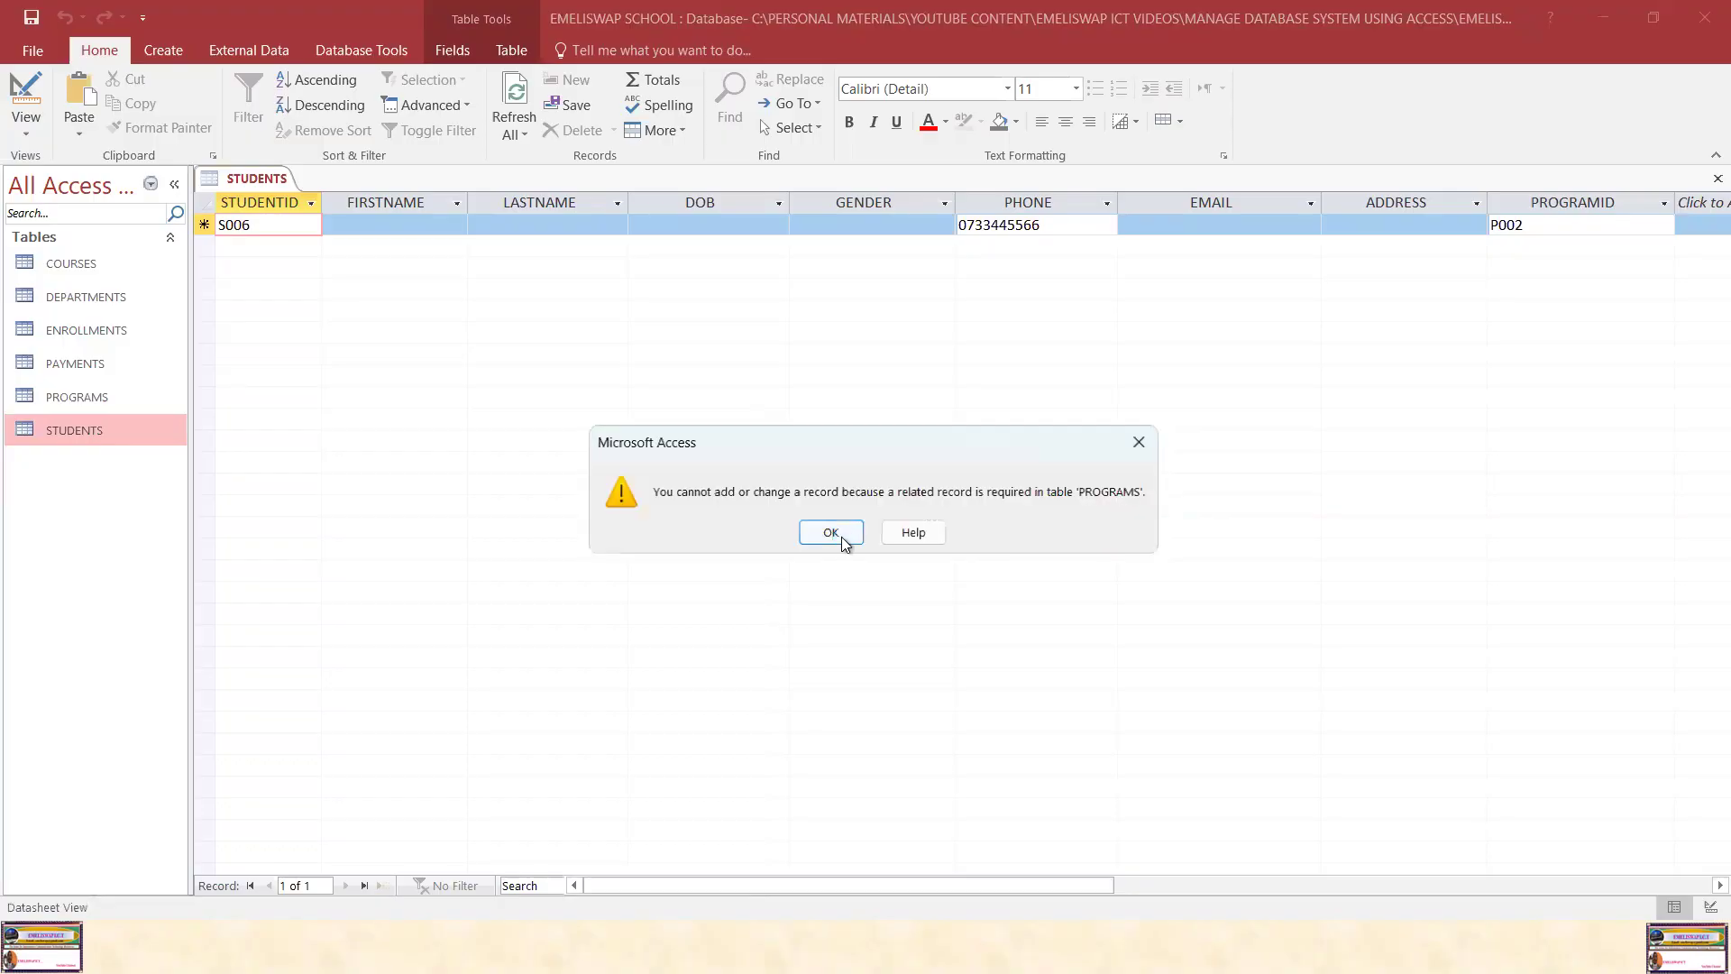
click(841, 535)
click(845, 541)
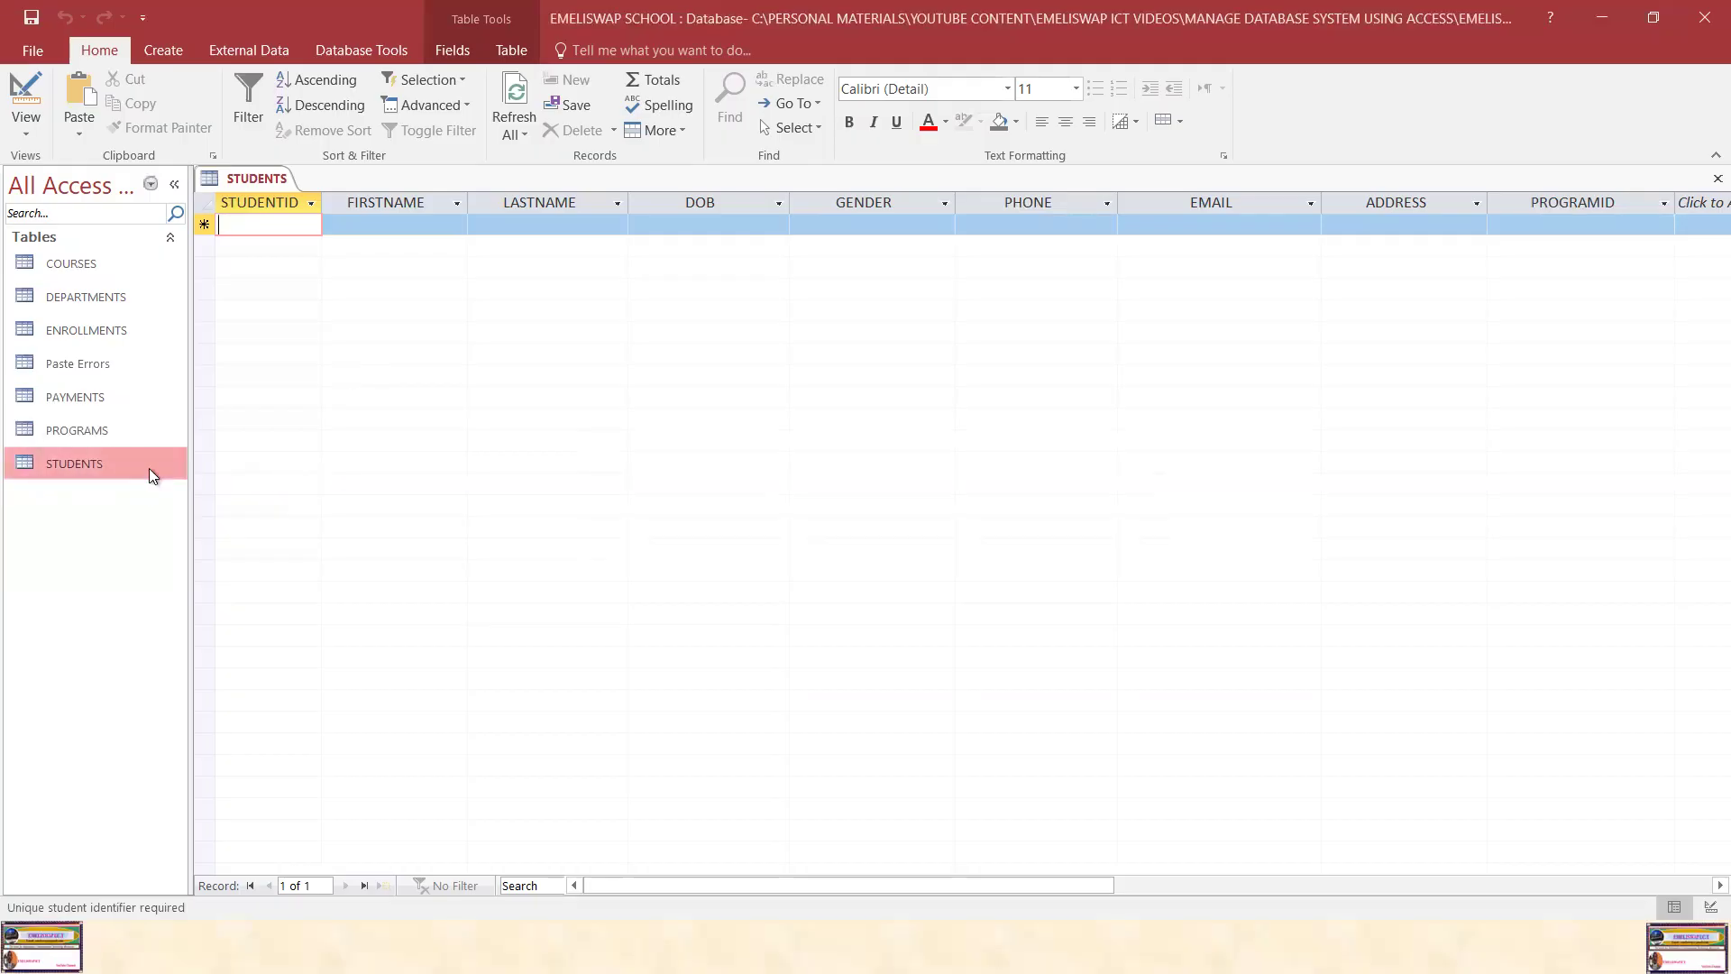
Close the STUDENTS table and open the Paste Errors table to examine its records
click(104, 367)
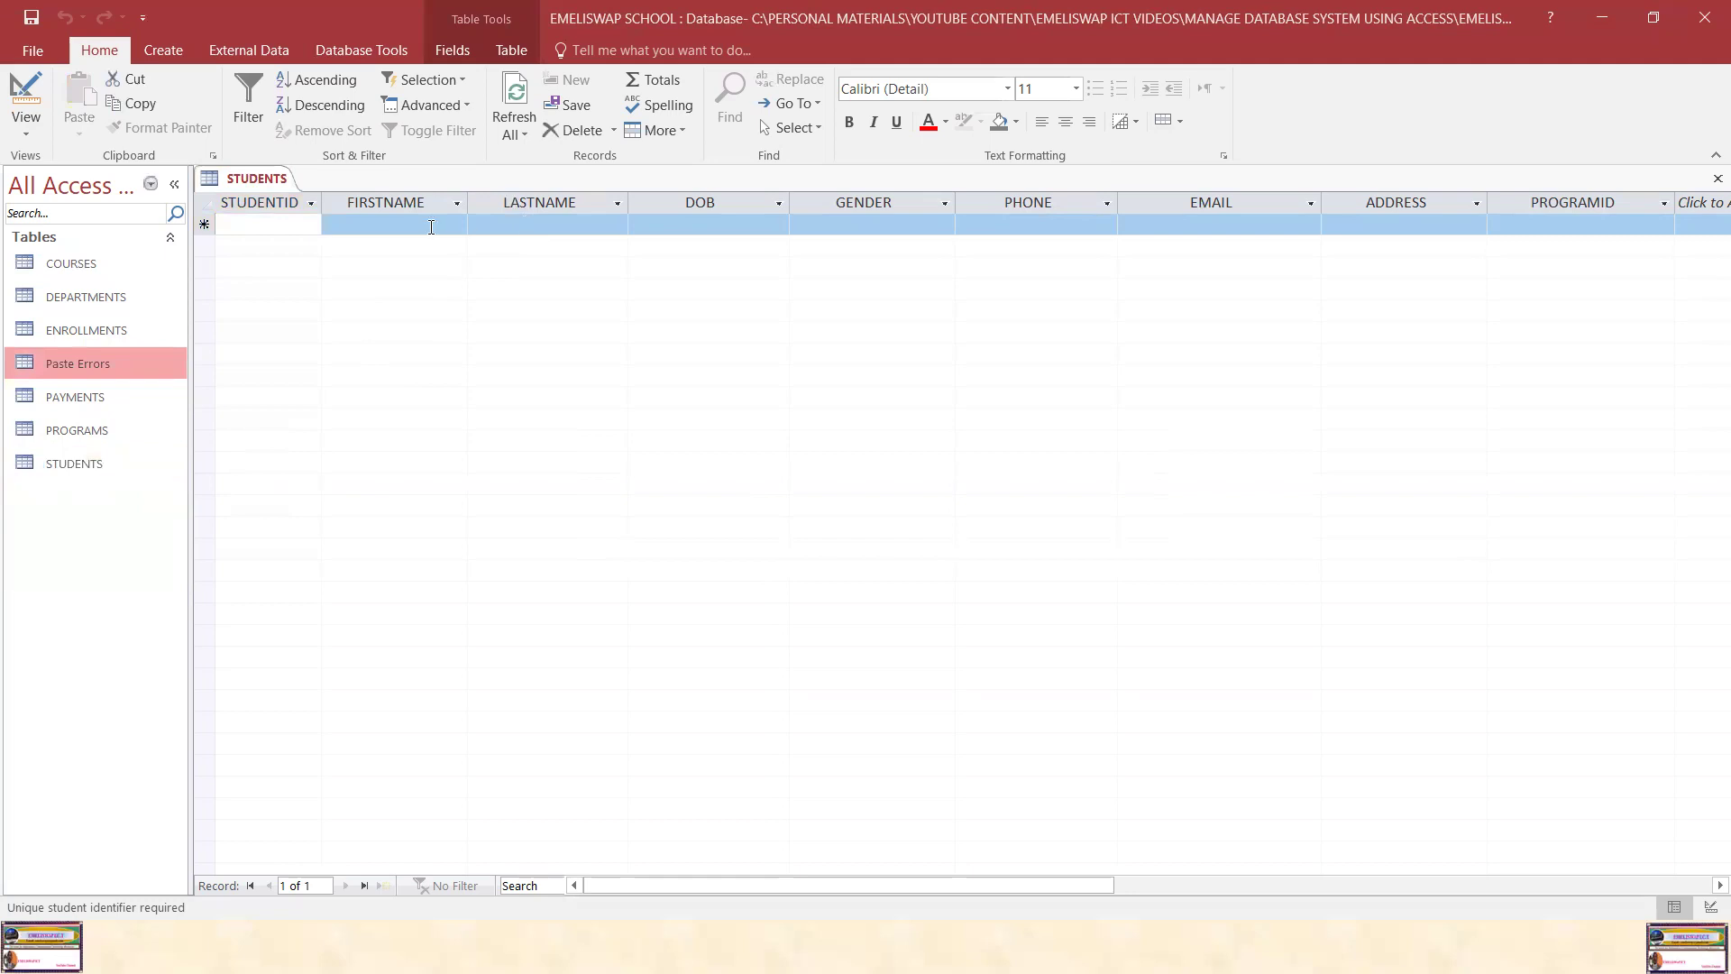
right_click(205, 225)
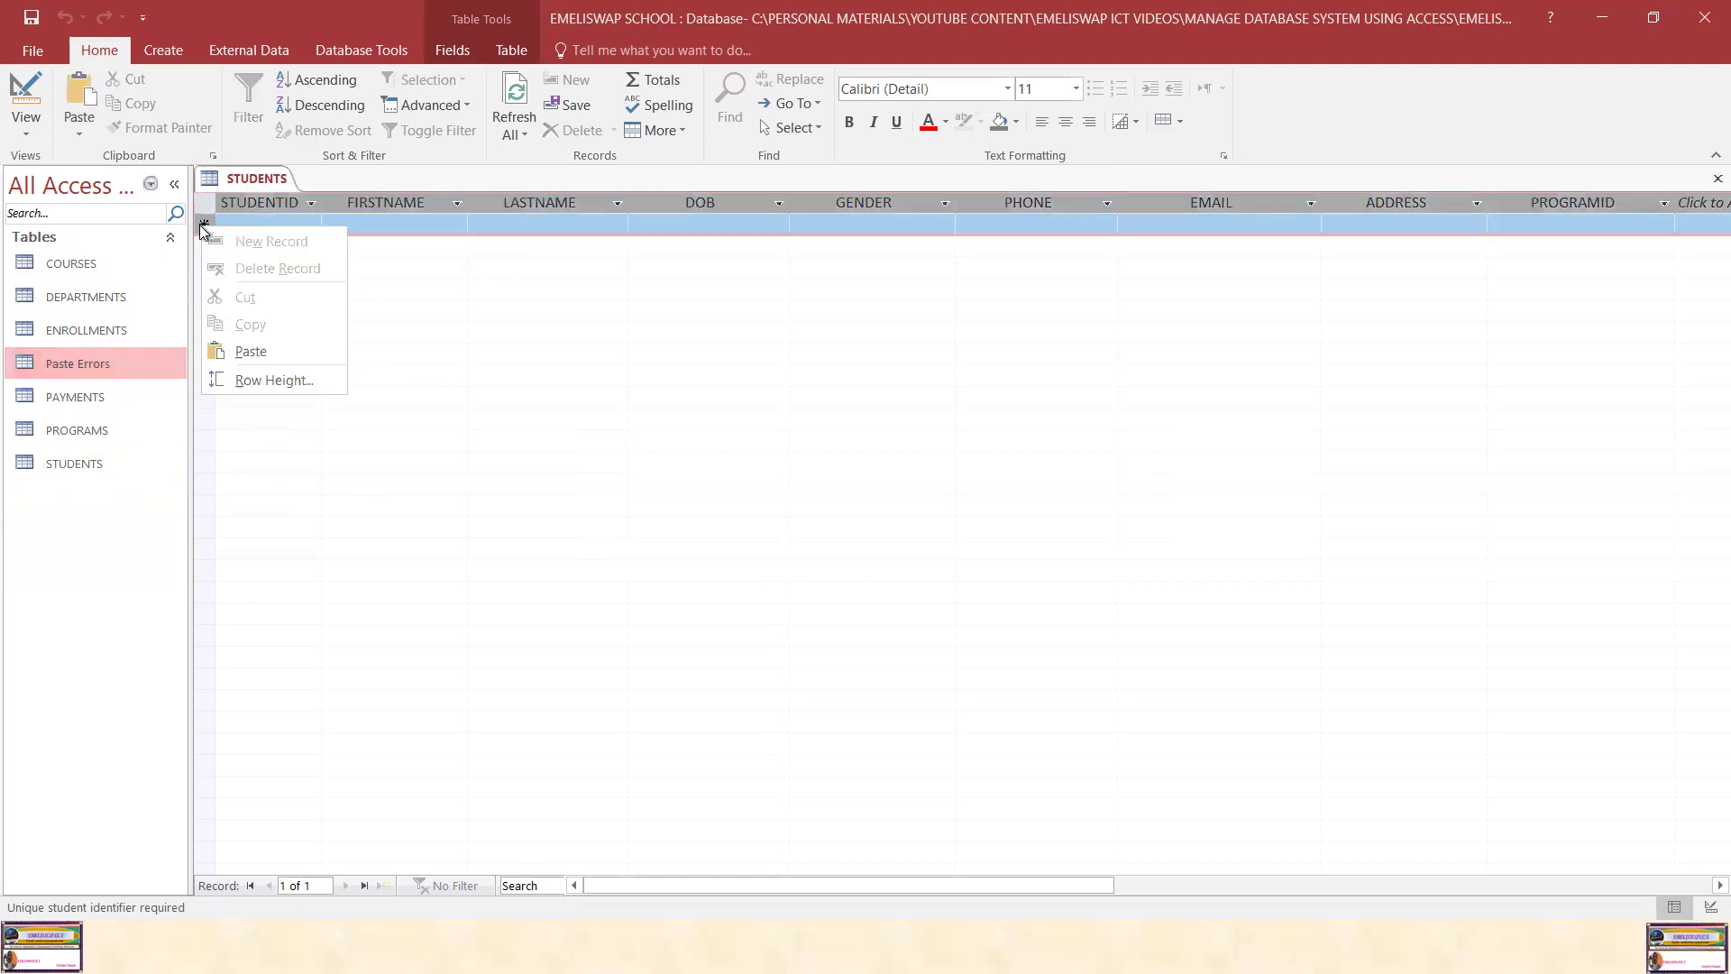
click(591, 309)
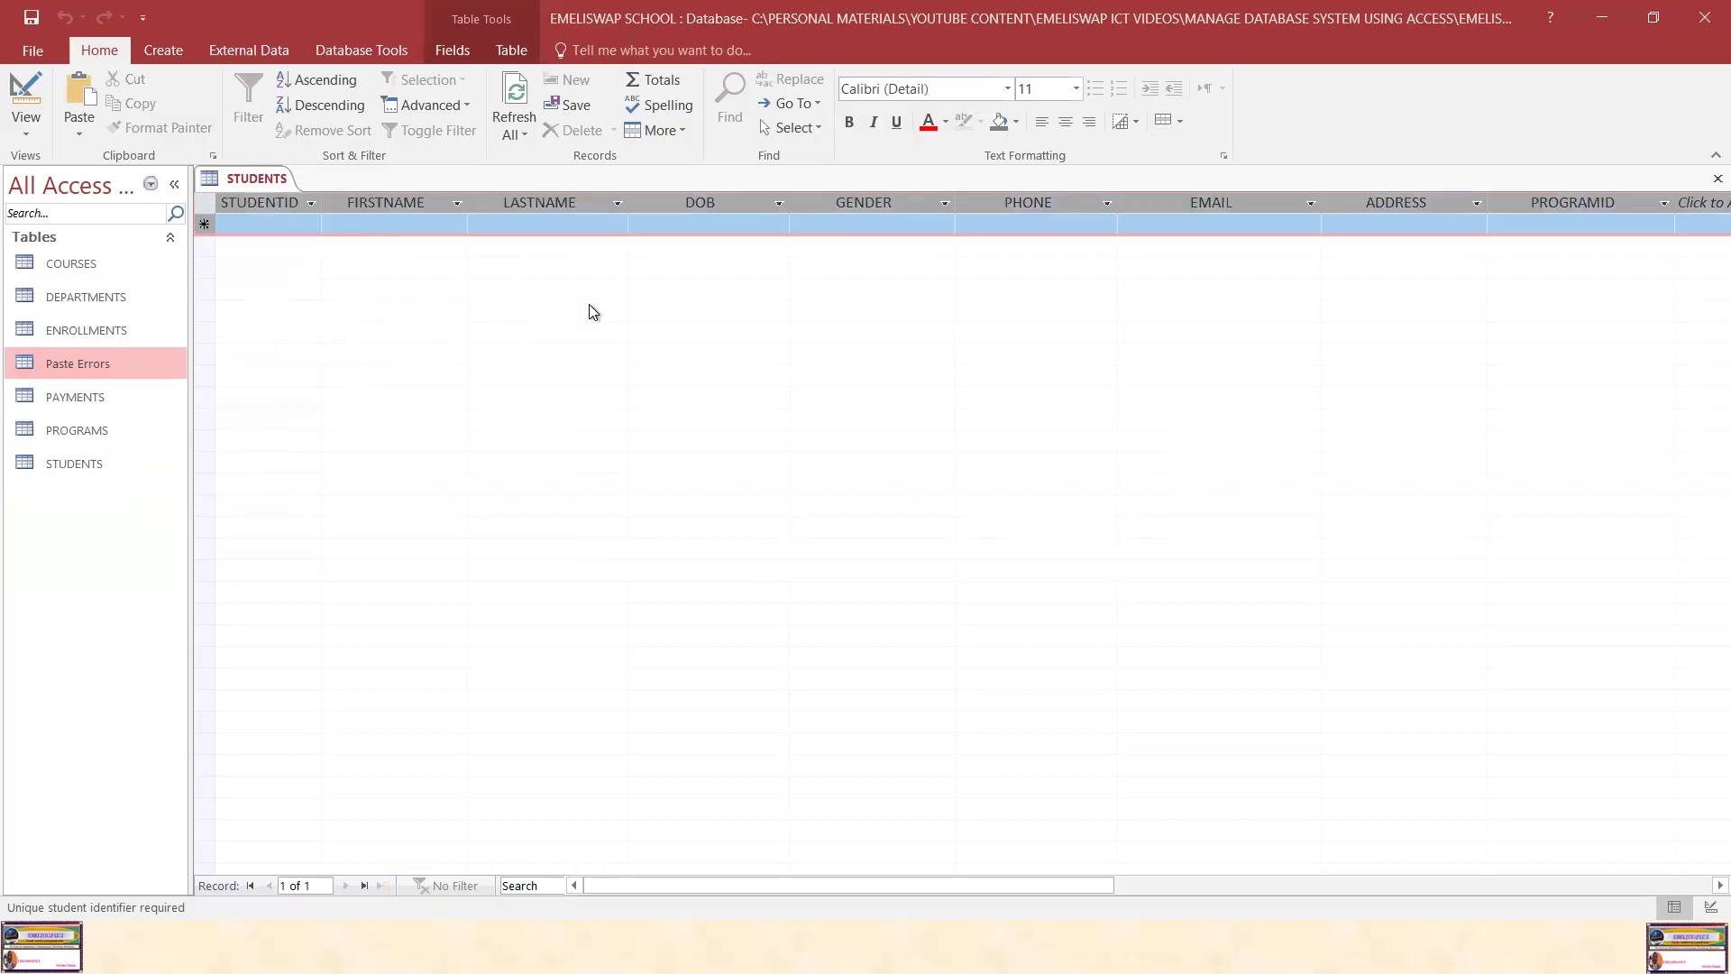
right_click(242, 183)
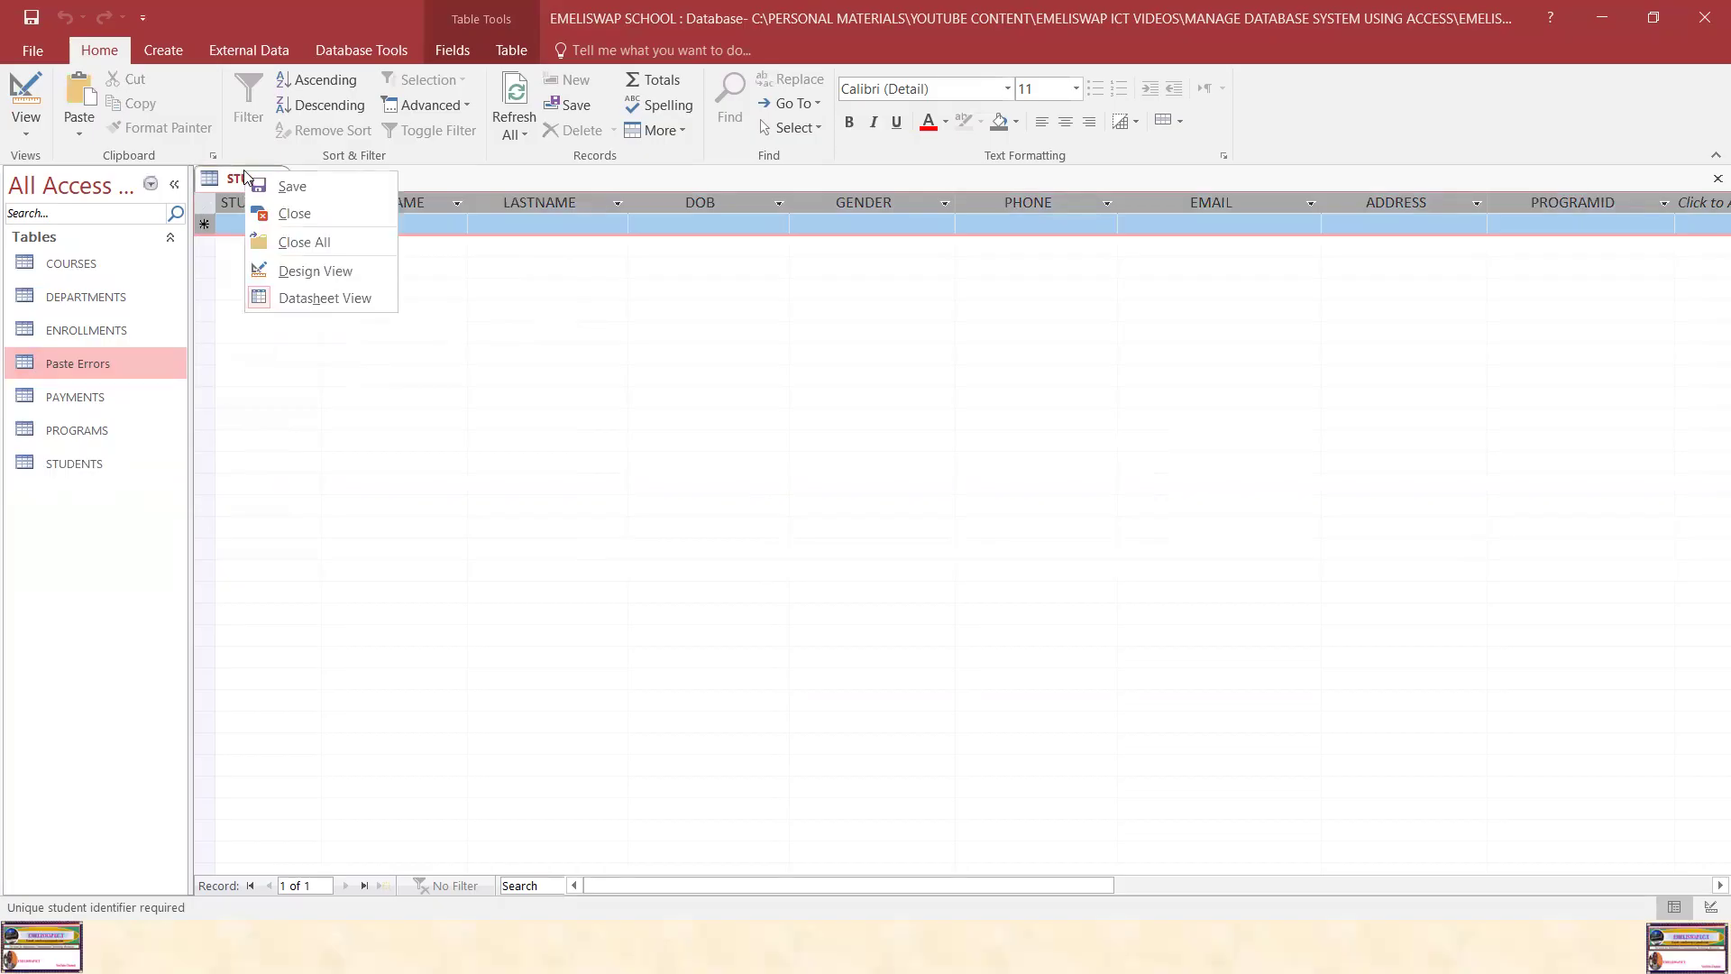
click(300, 241)
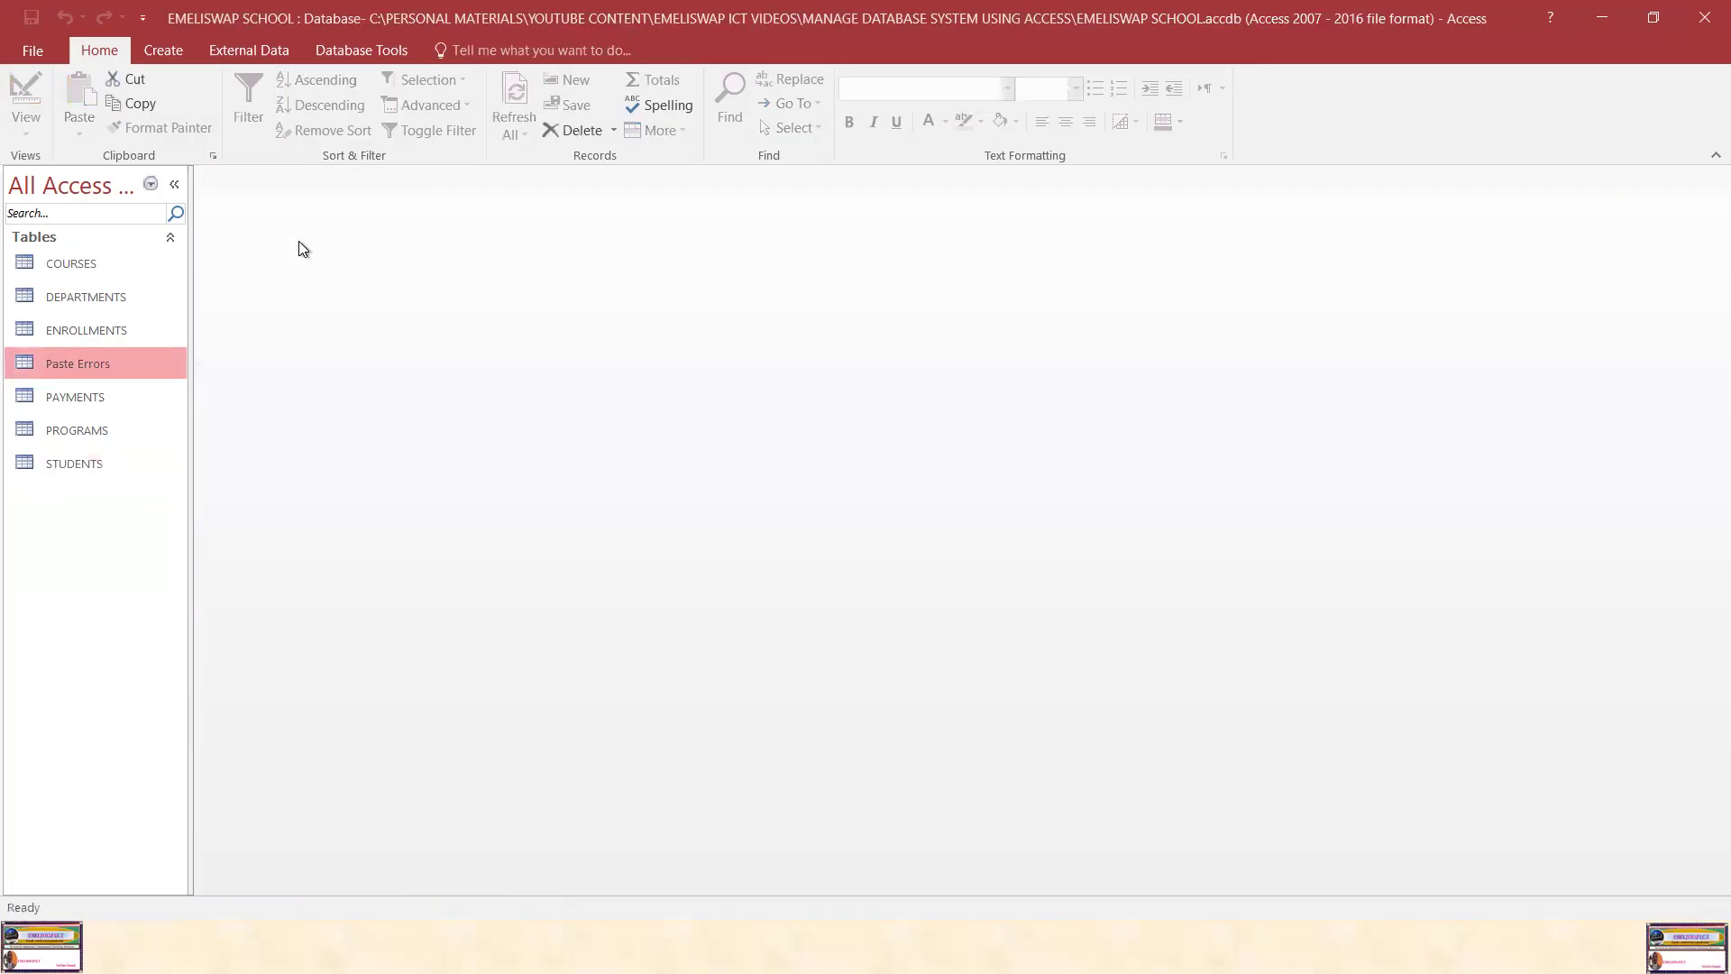
double_click(101, 363)
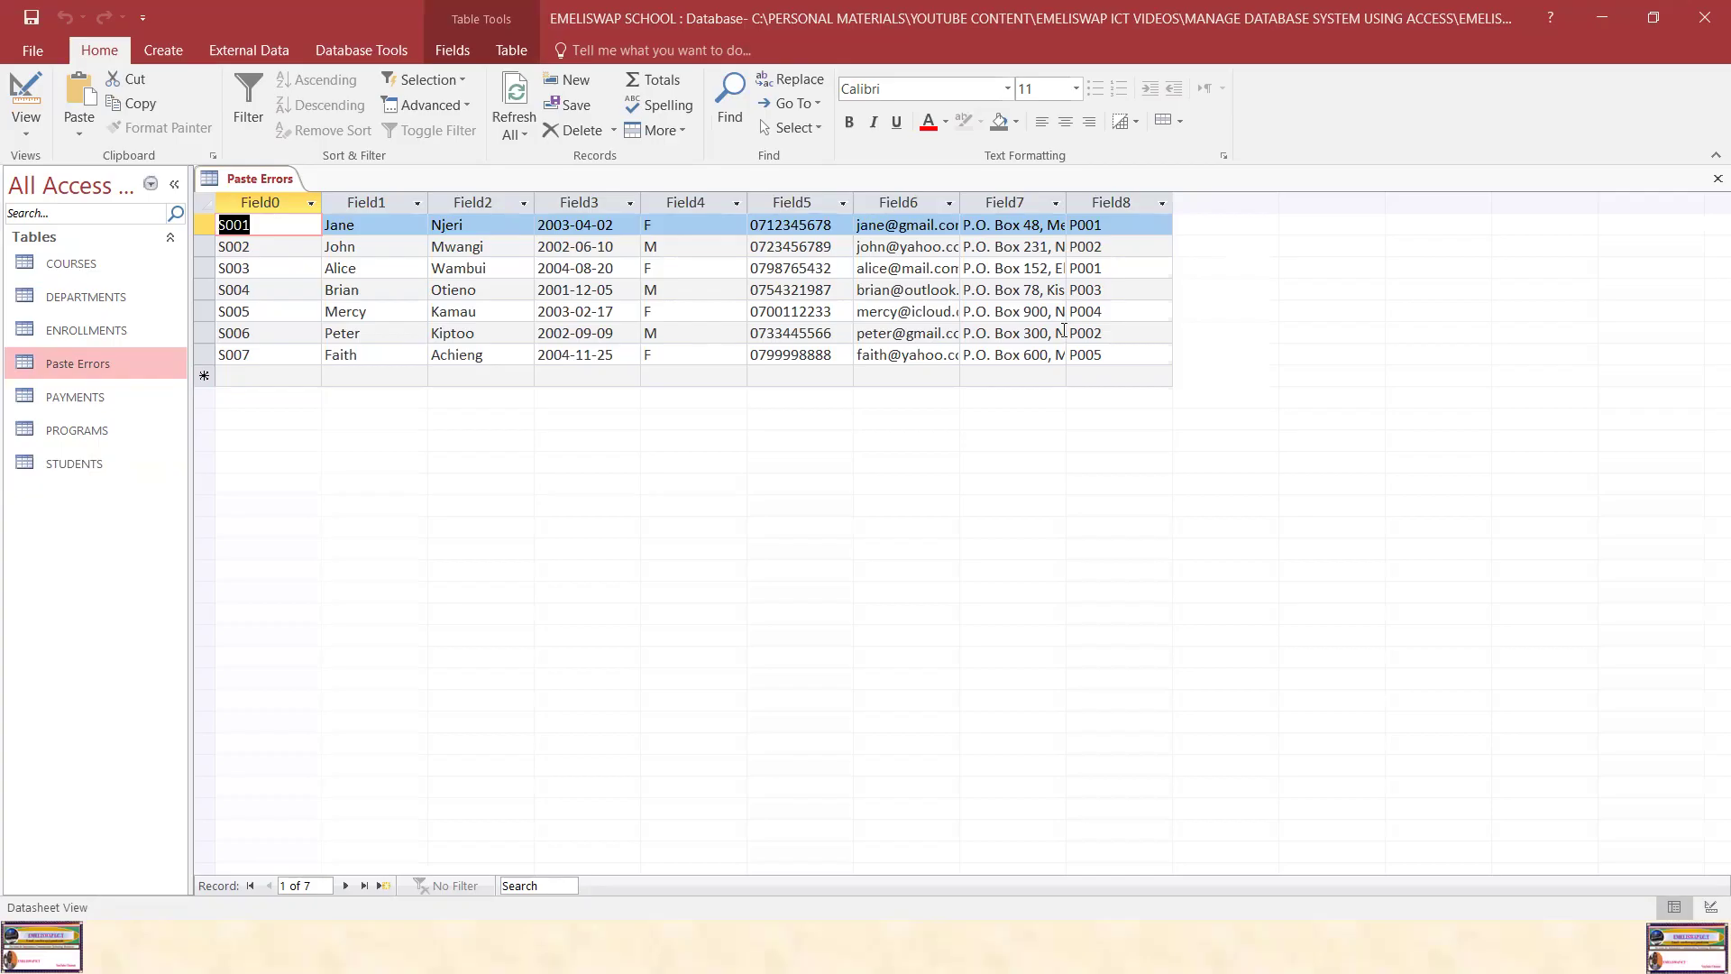
Close the Paste Errors table and delete it from the database, confirming the deletion
right_click(254, 179)
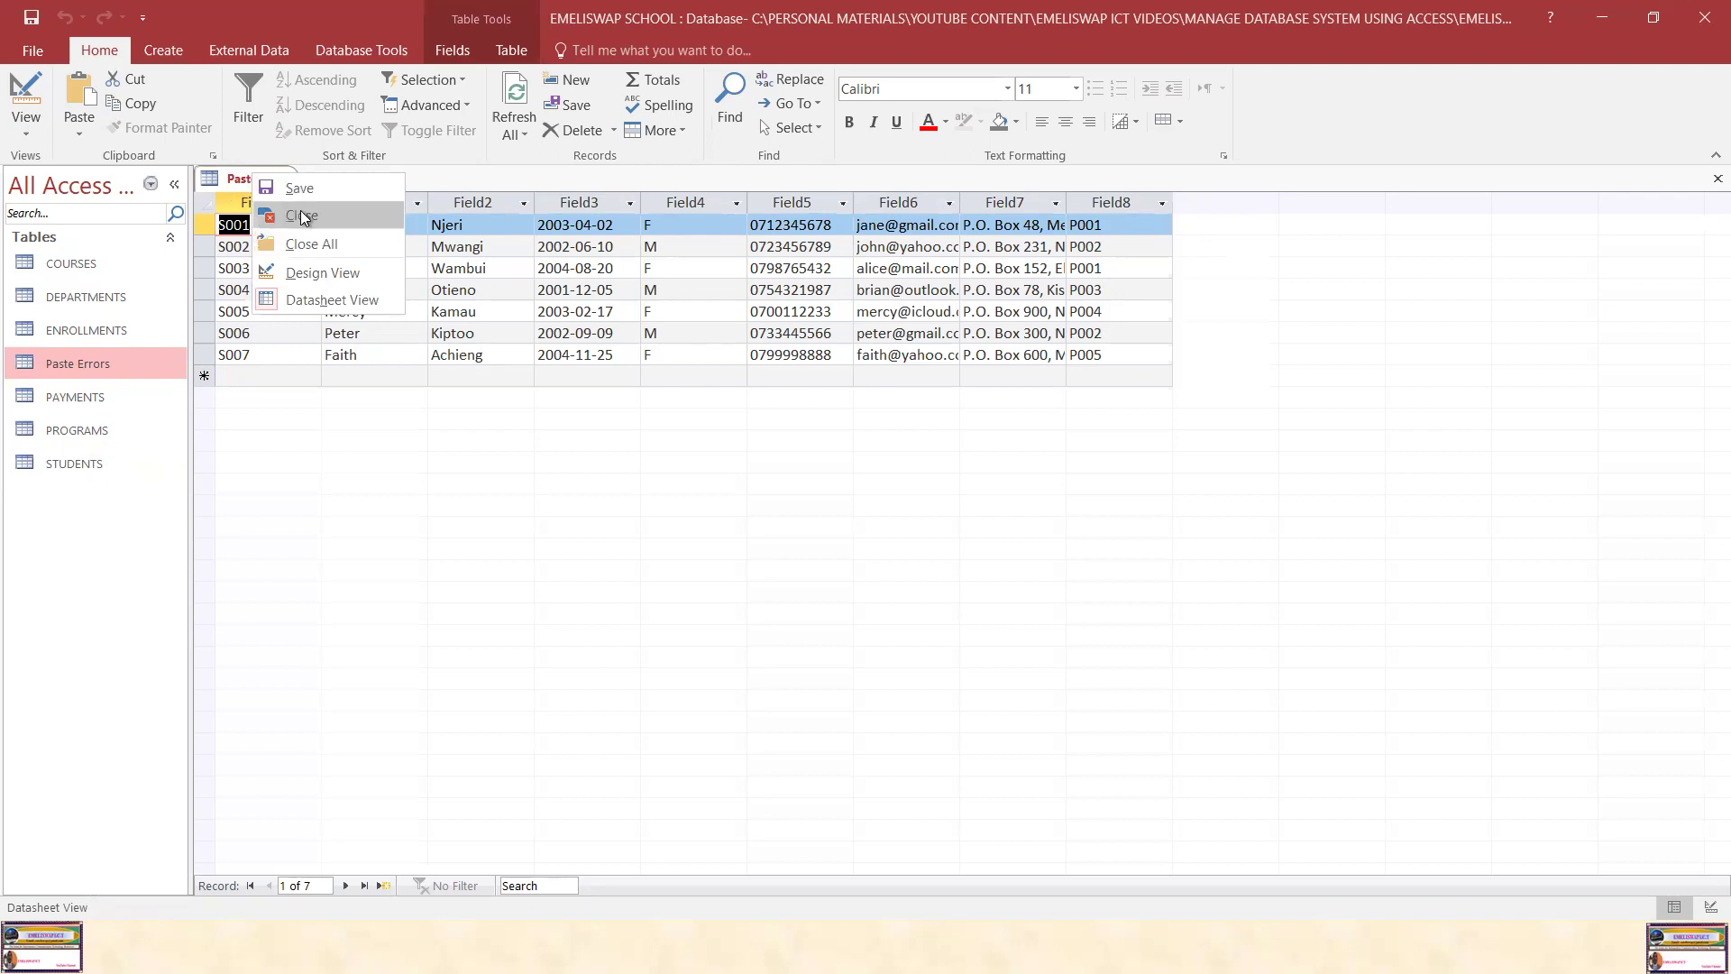
click(300, 215)
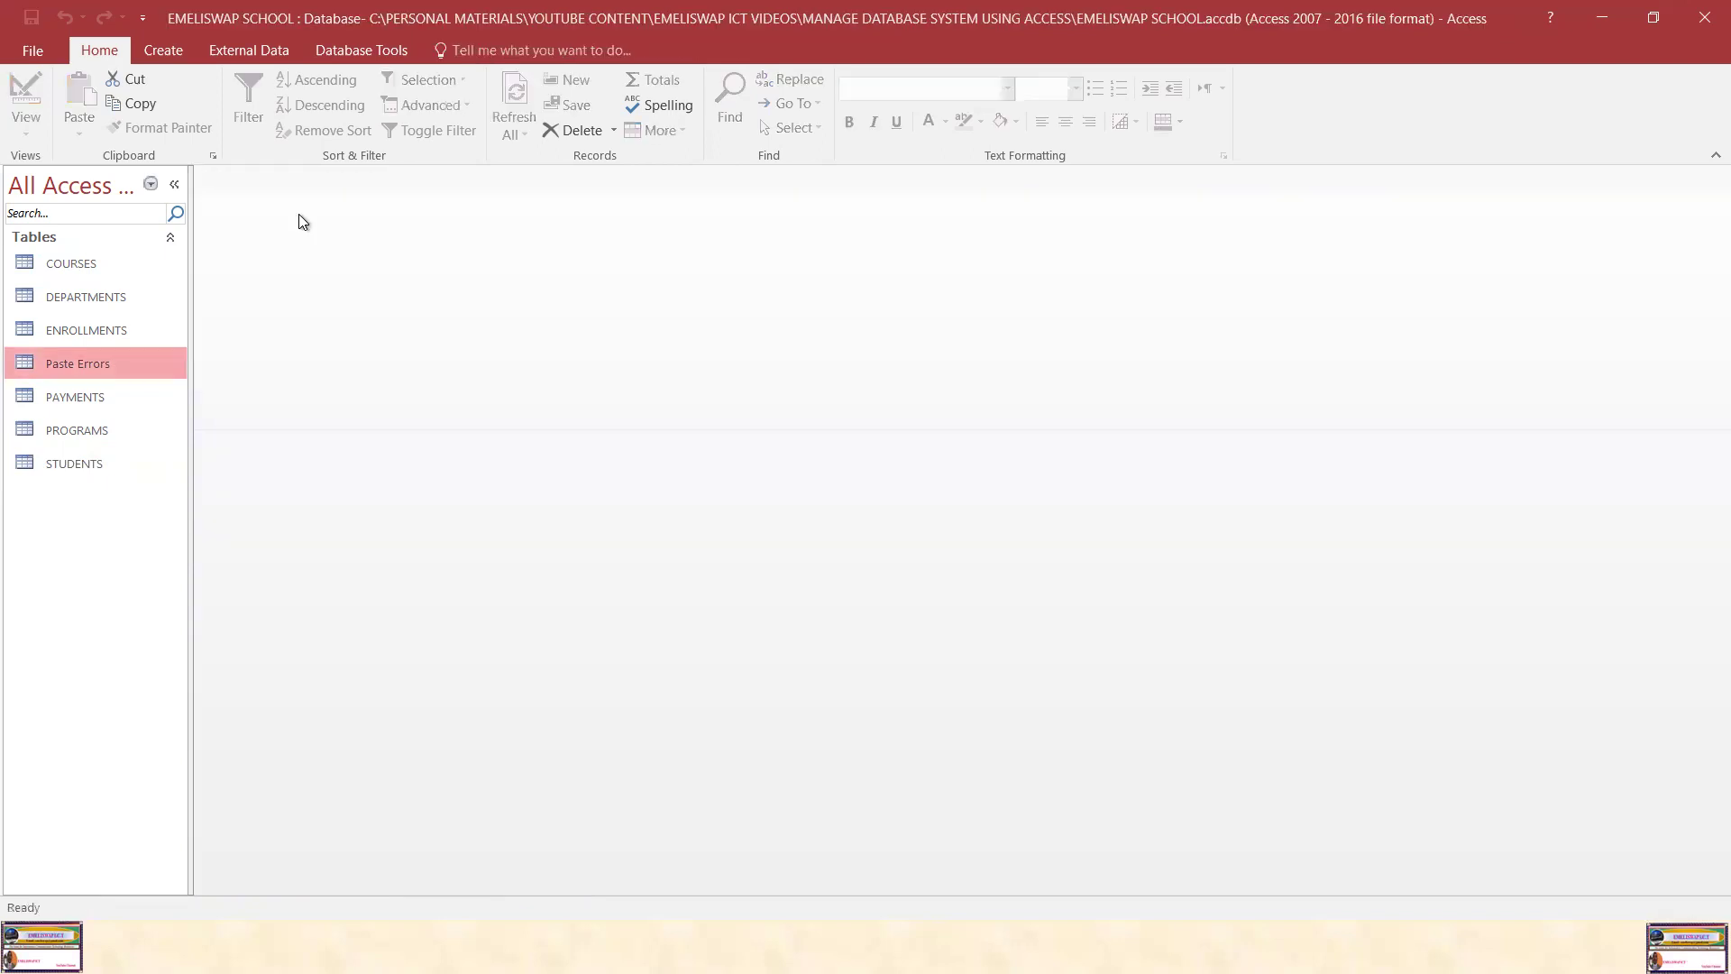
right_click(110, 364)
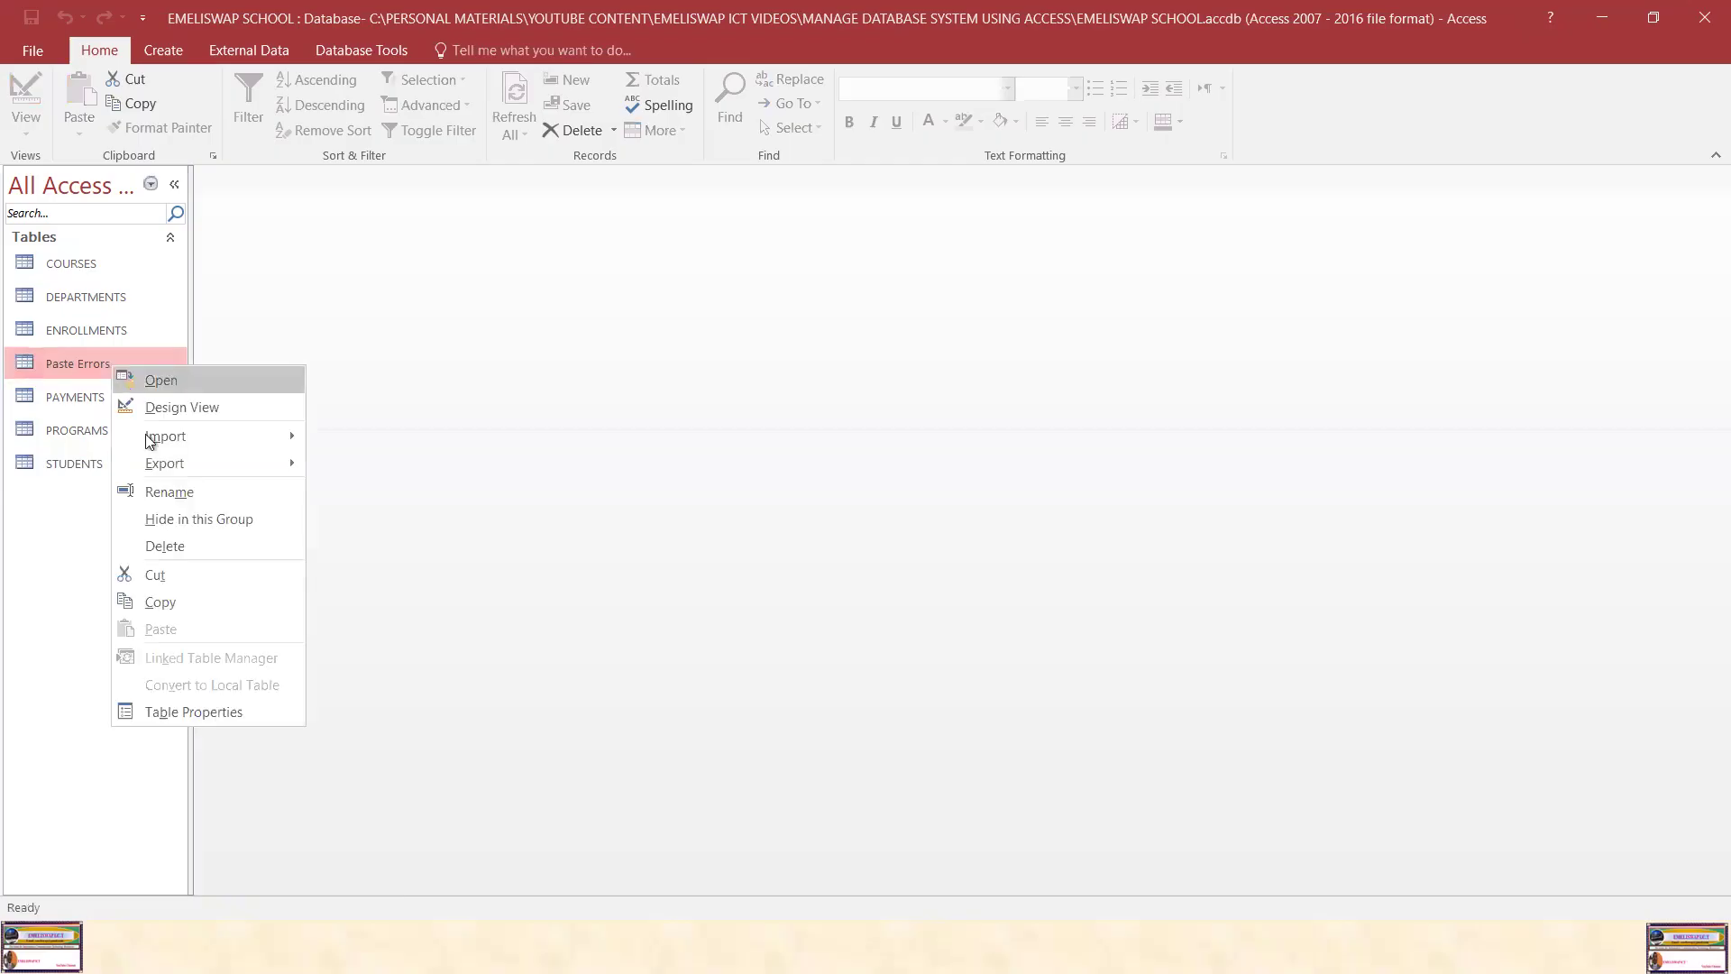
click(175, 545)
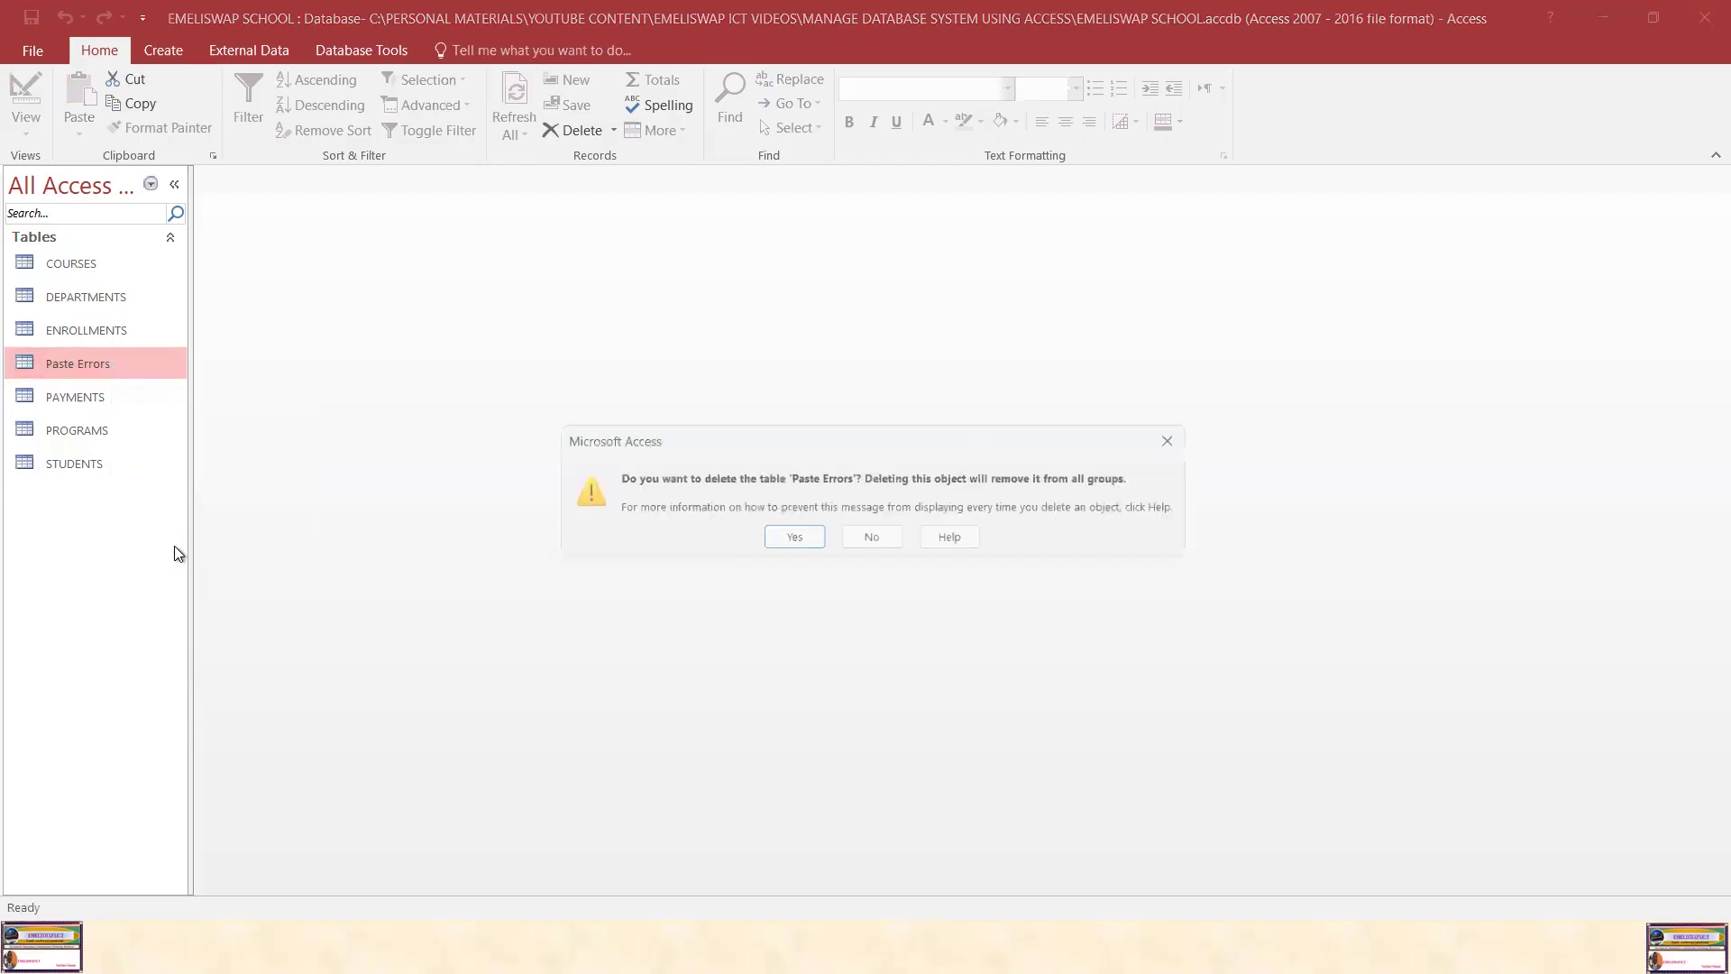
click(788, 540)
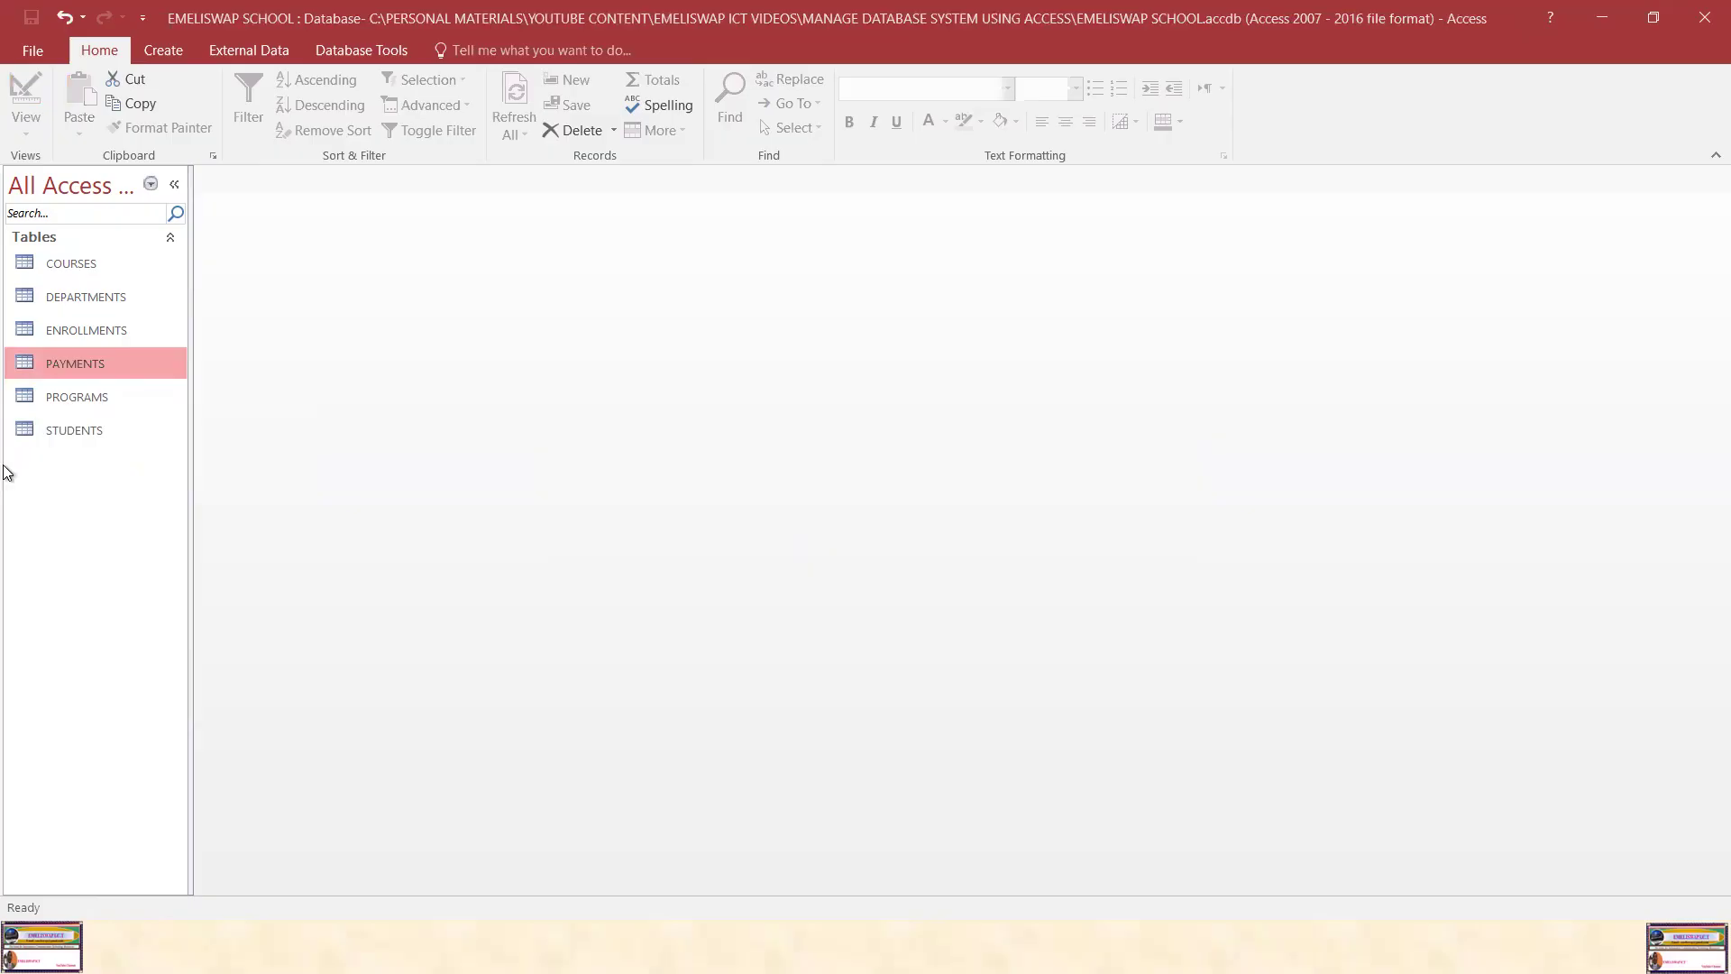
Open the STUDENTS table in Datasheet View
click(73, 431)
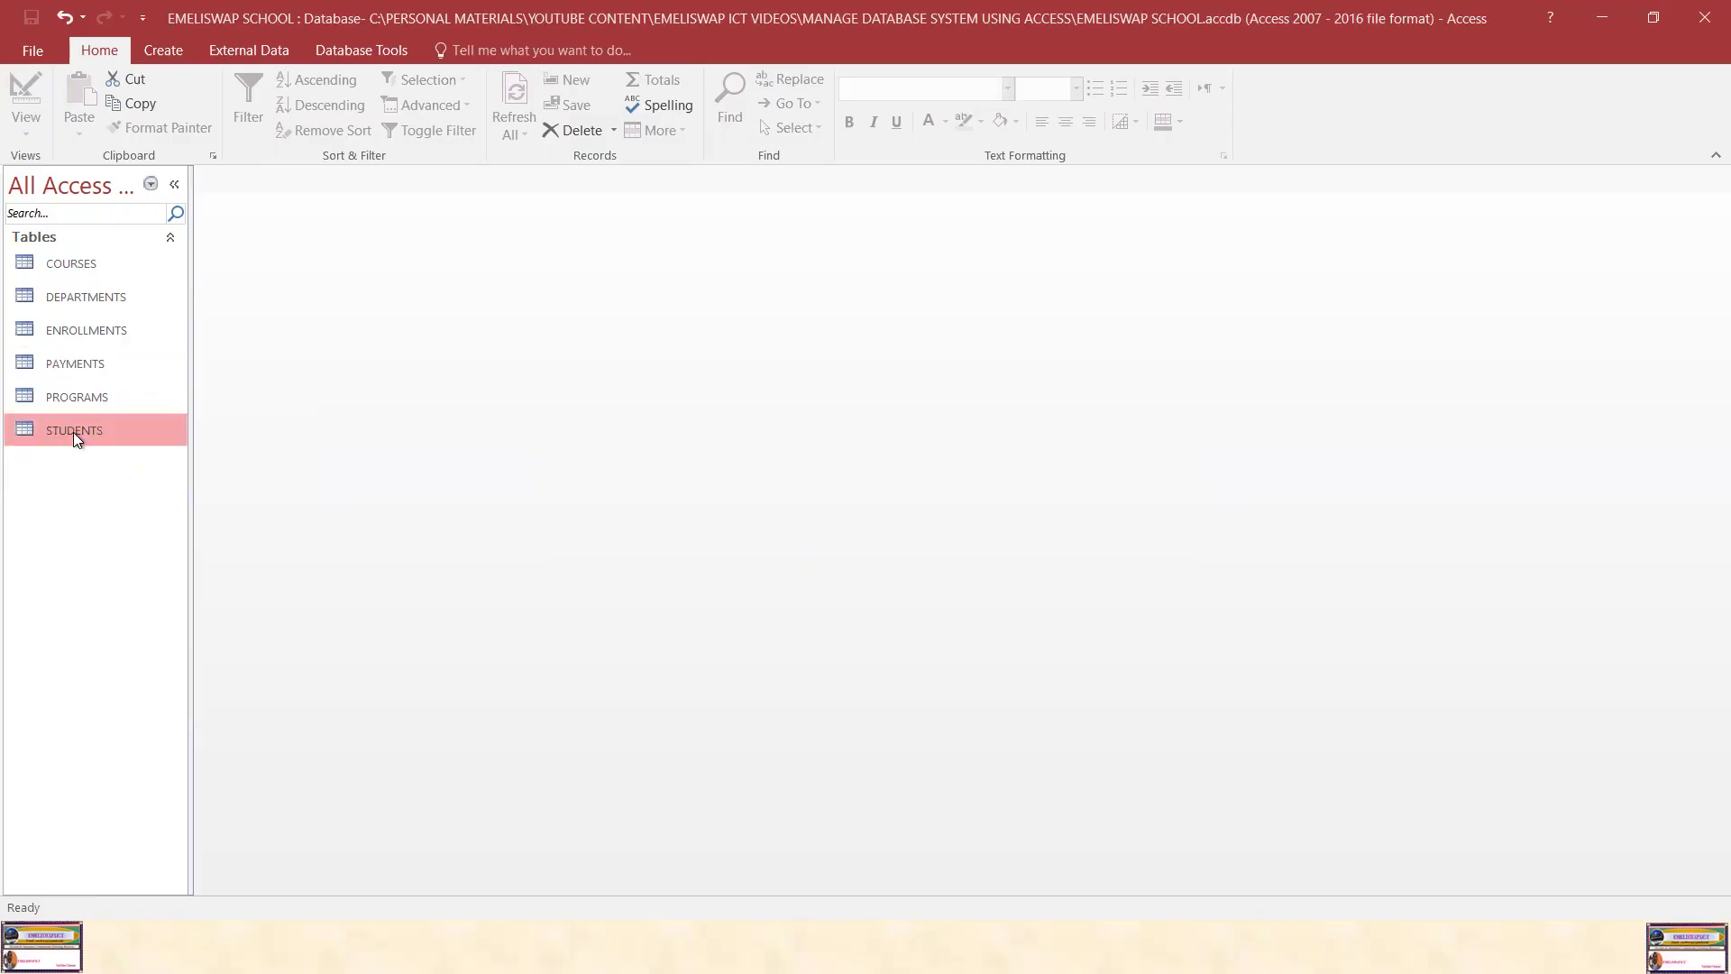
right_click(73, 431)
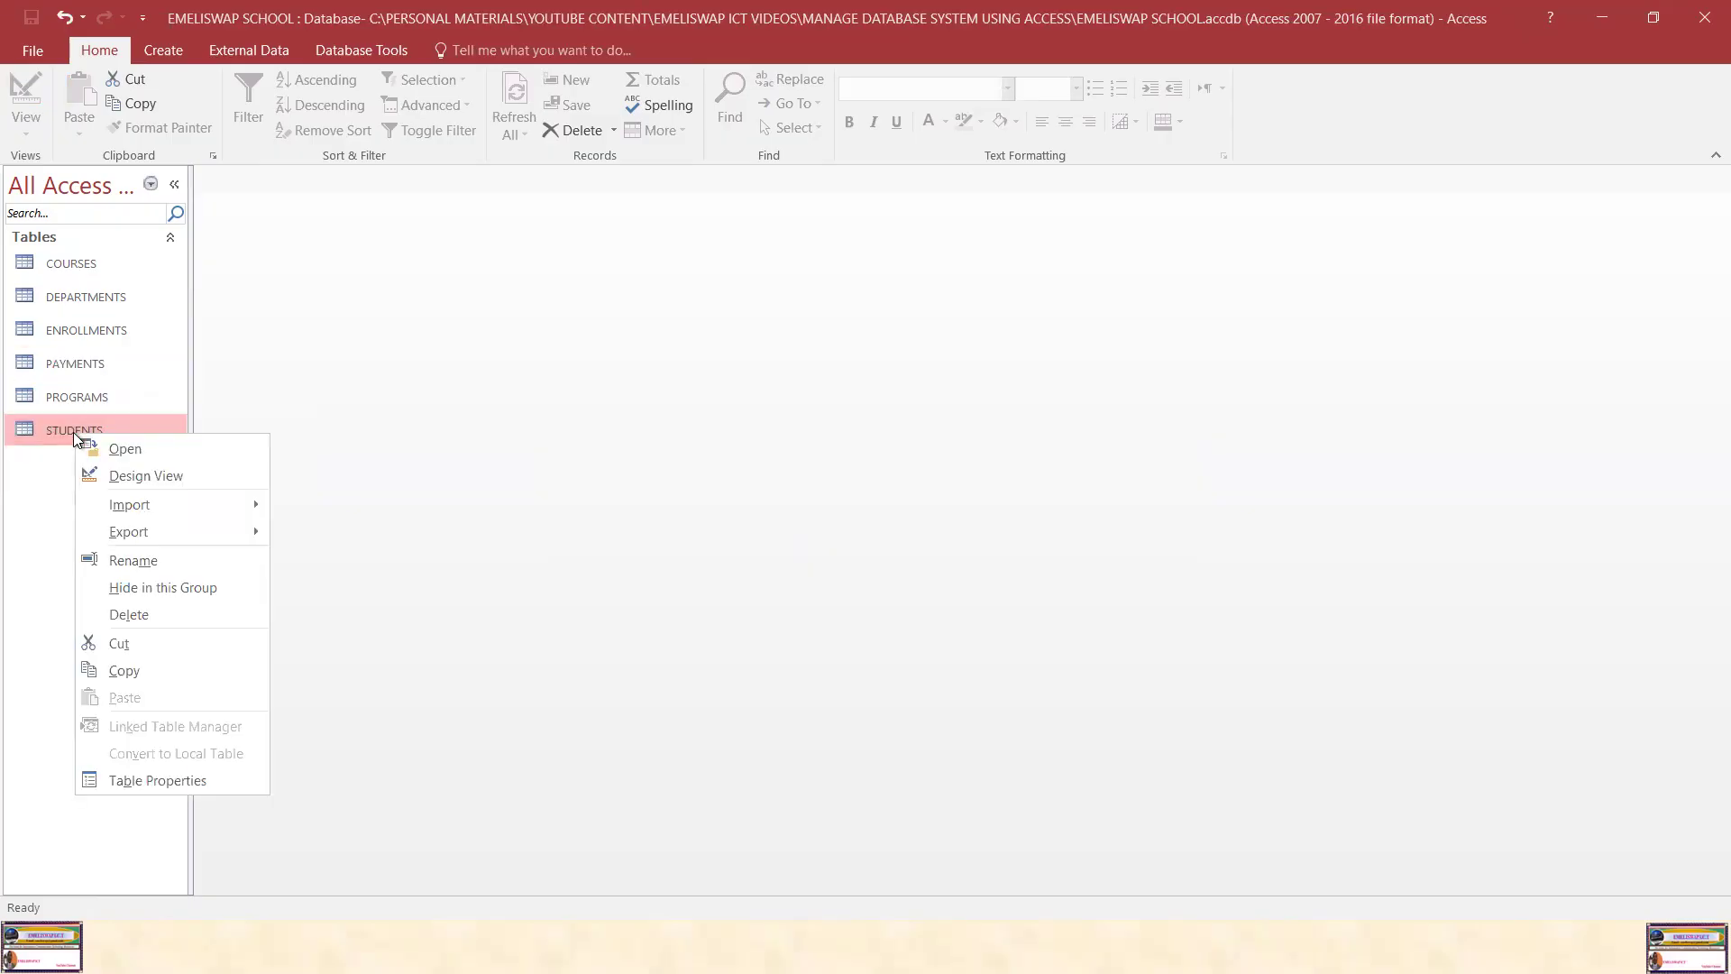
click(129, 448)
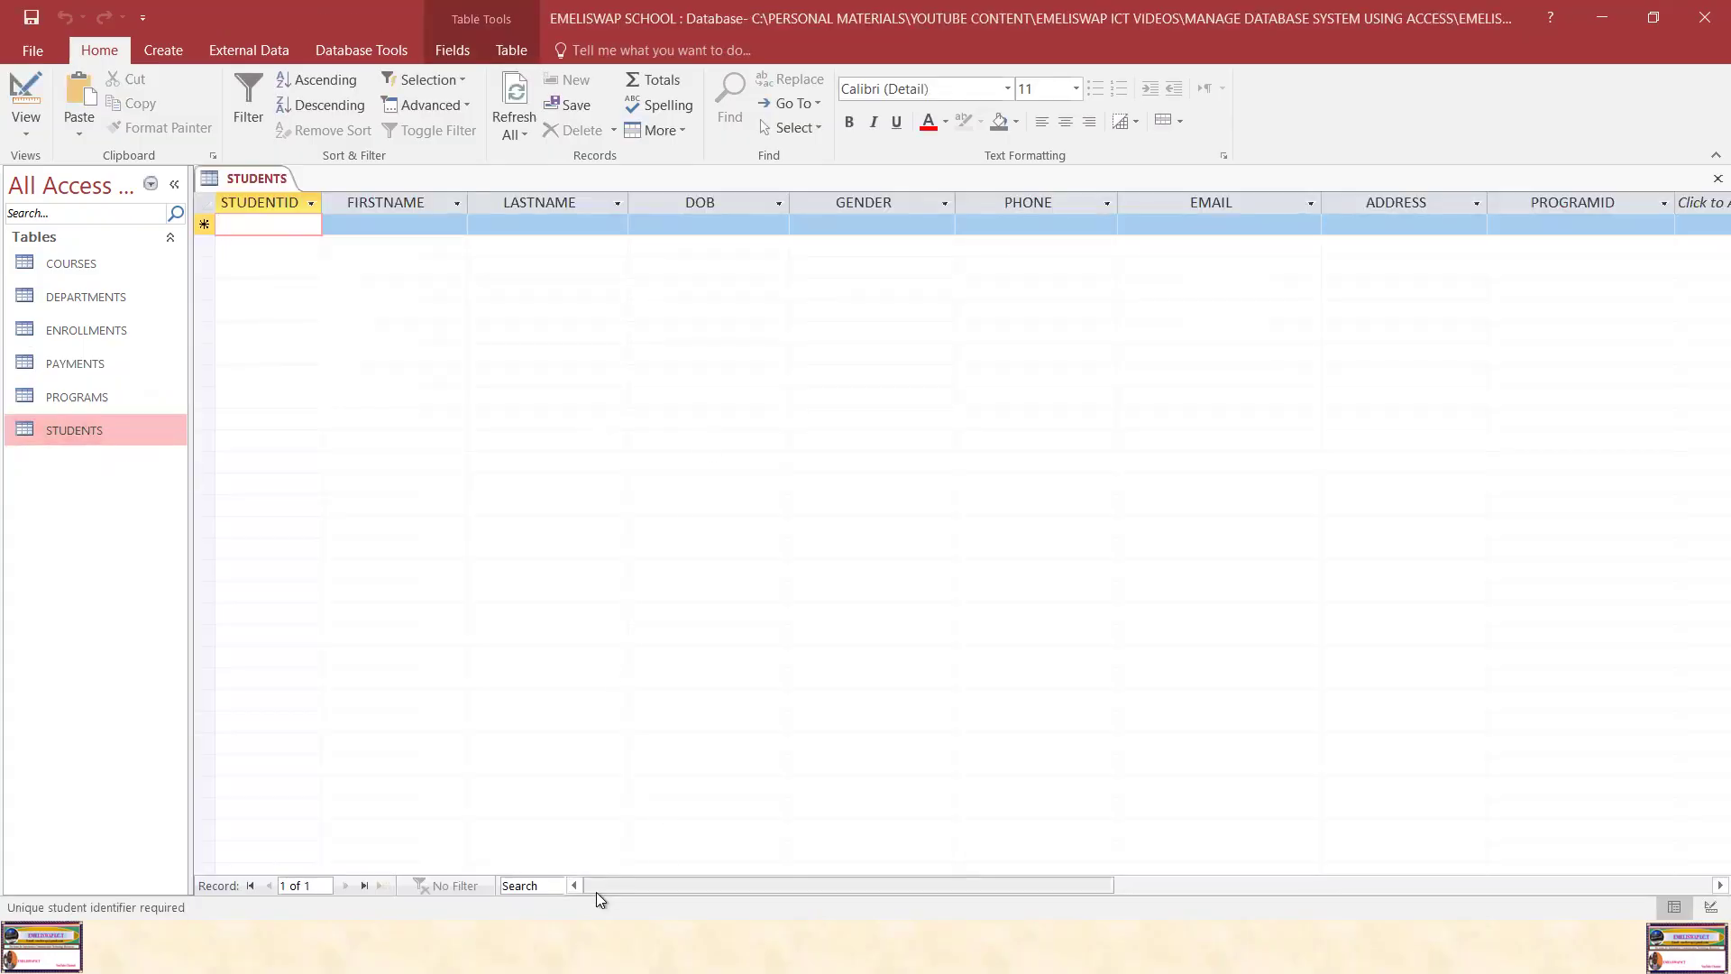
Switch to the MANAGE DATABASE SYSTEM NOTES document in Word and copy only record S001 of the STUDENTS table
key(super)
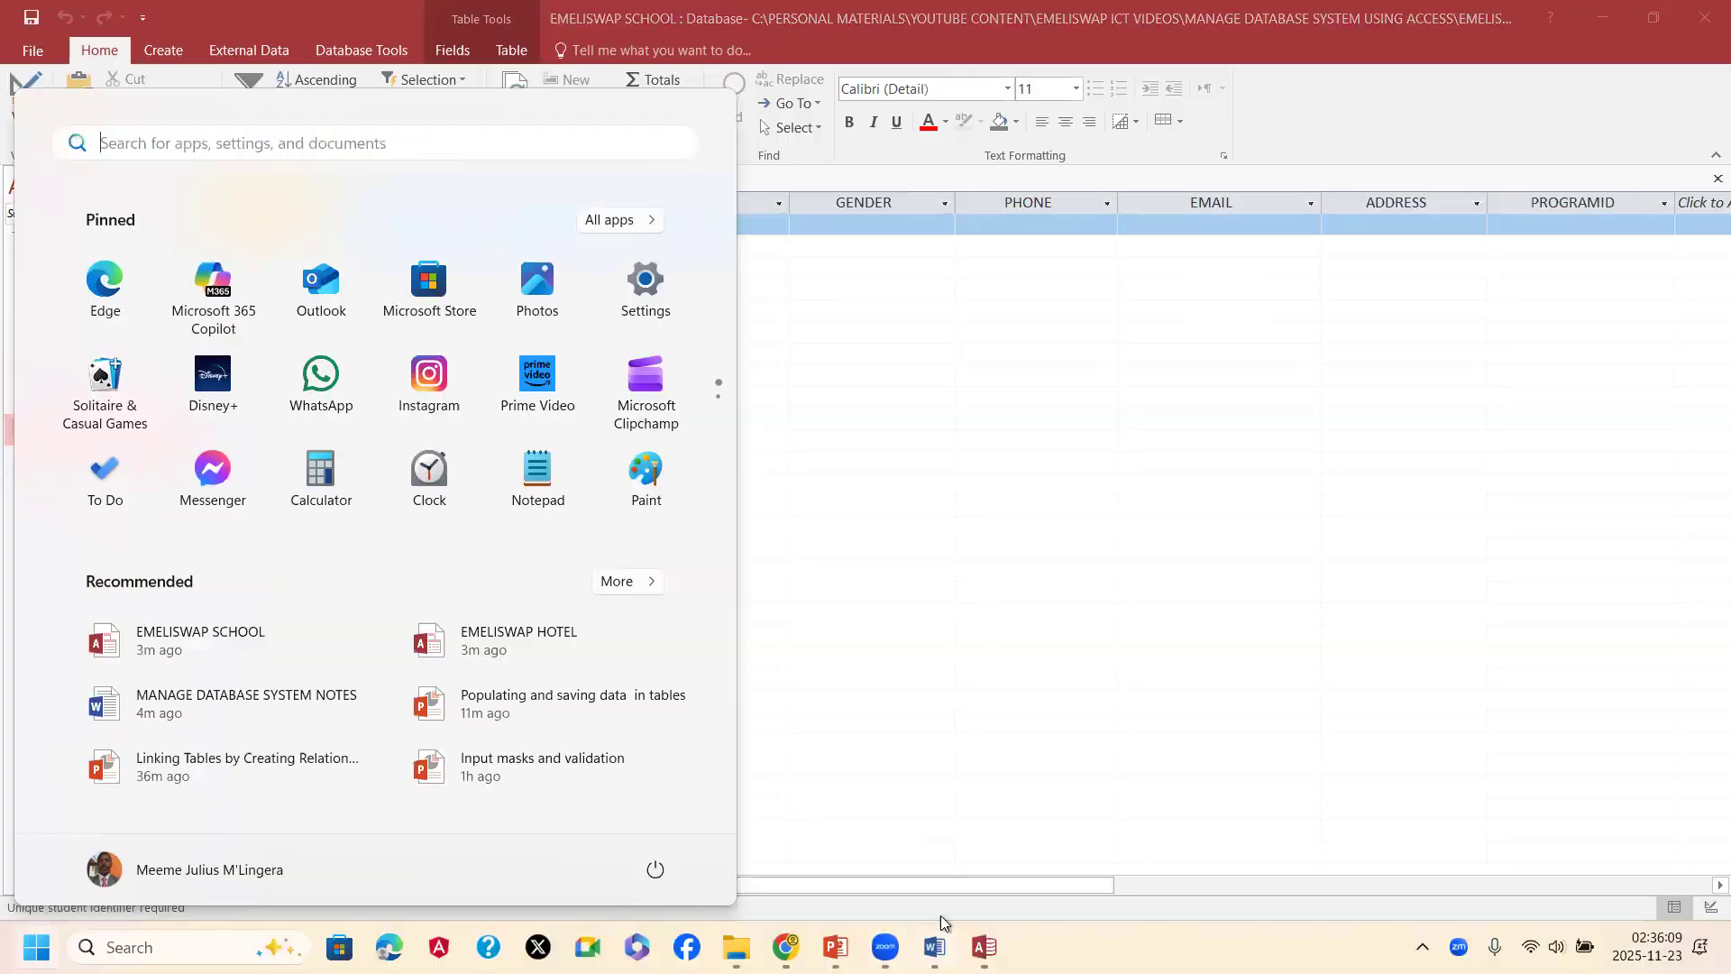
click(936, 943)
drag(530, 516, 1163, 532)
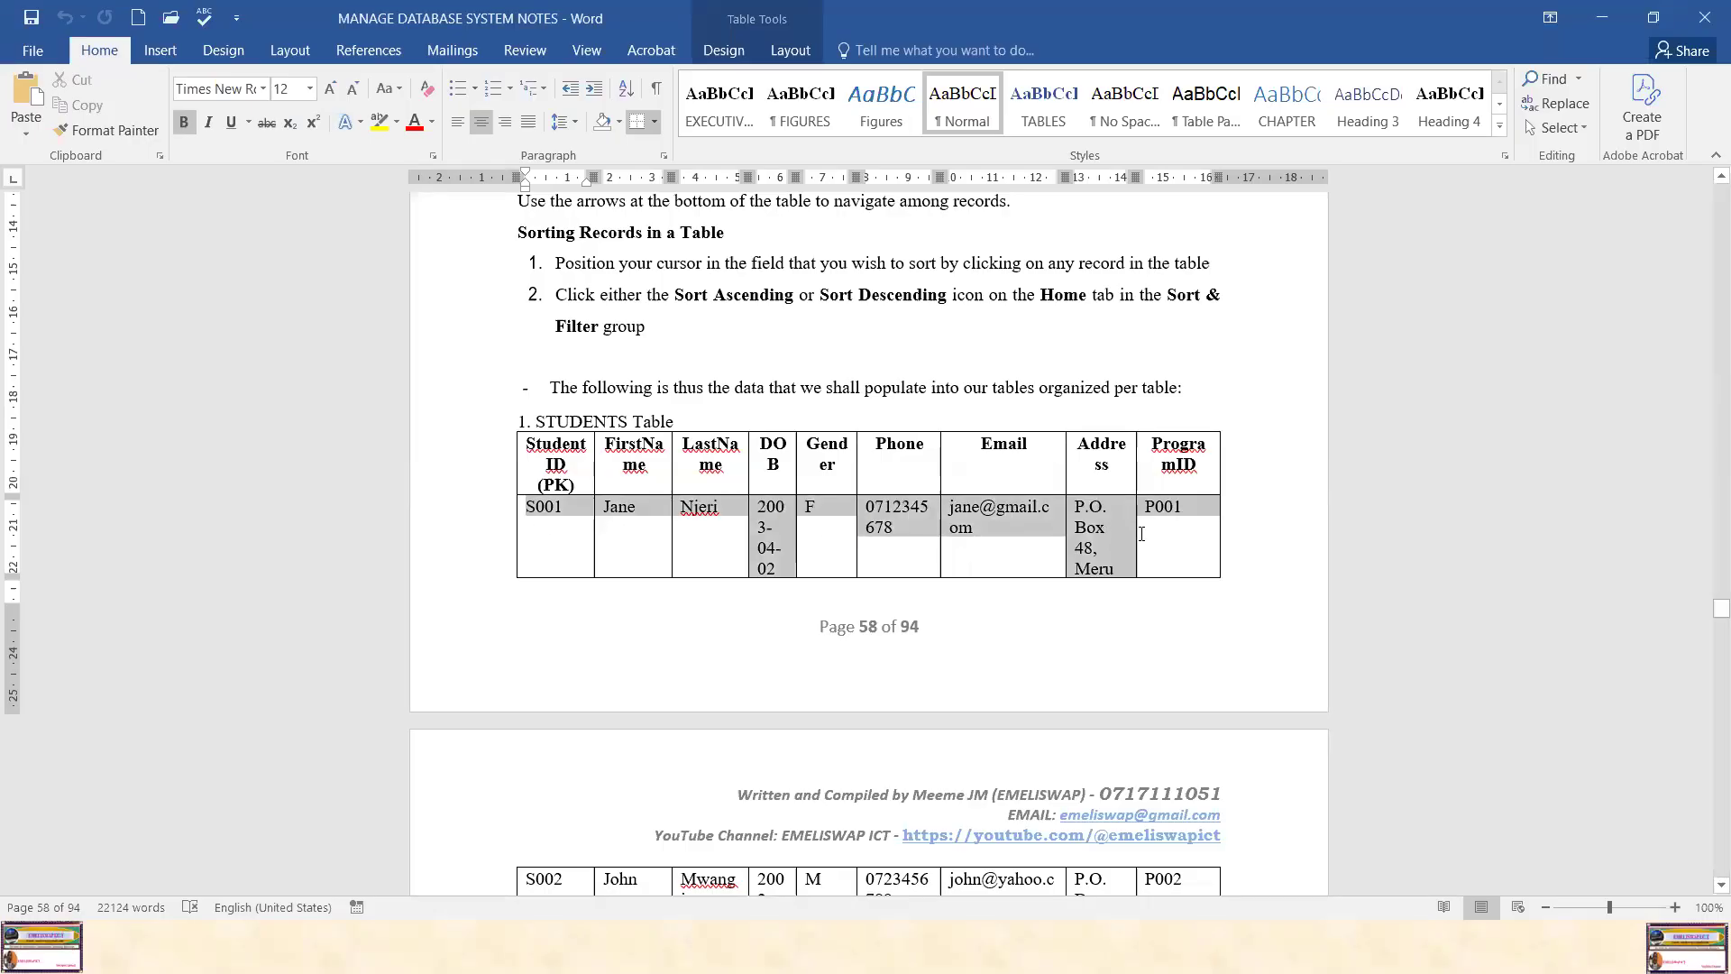
right_click(547, 510)
click(577, 547)
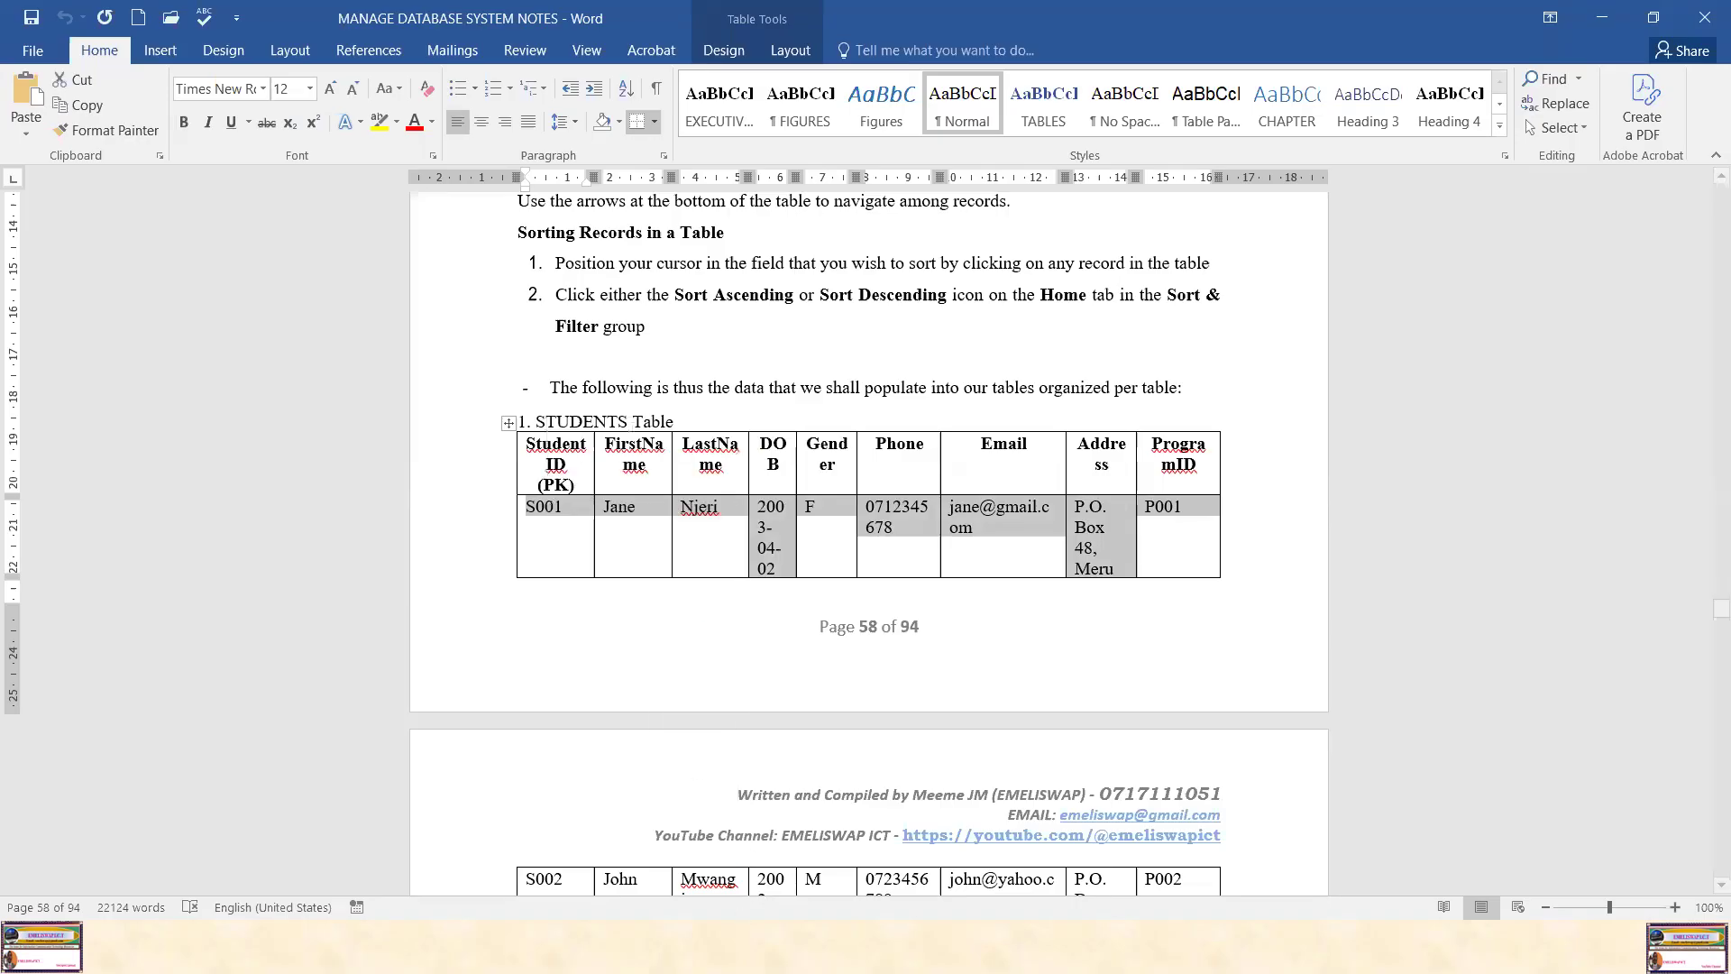
Switch back to Access and select the entire blank new record row of the STUDENTS table
key(super)
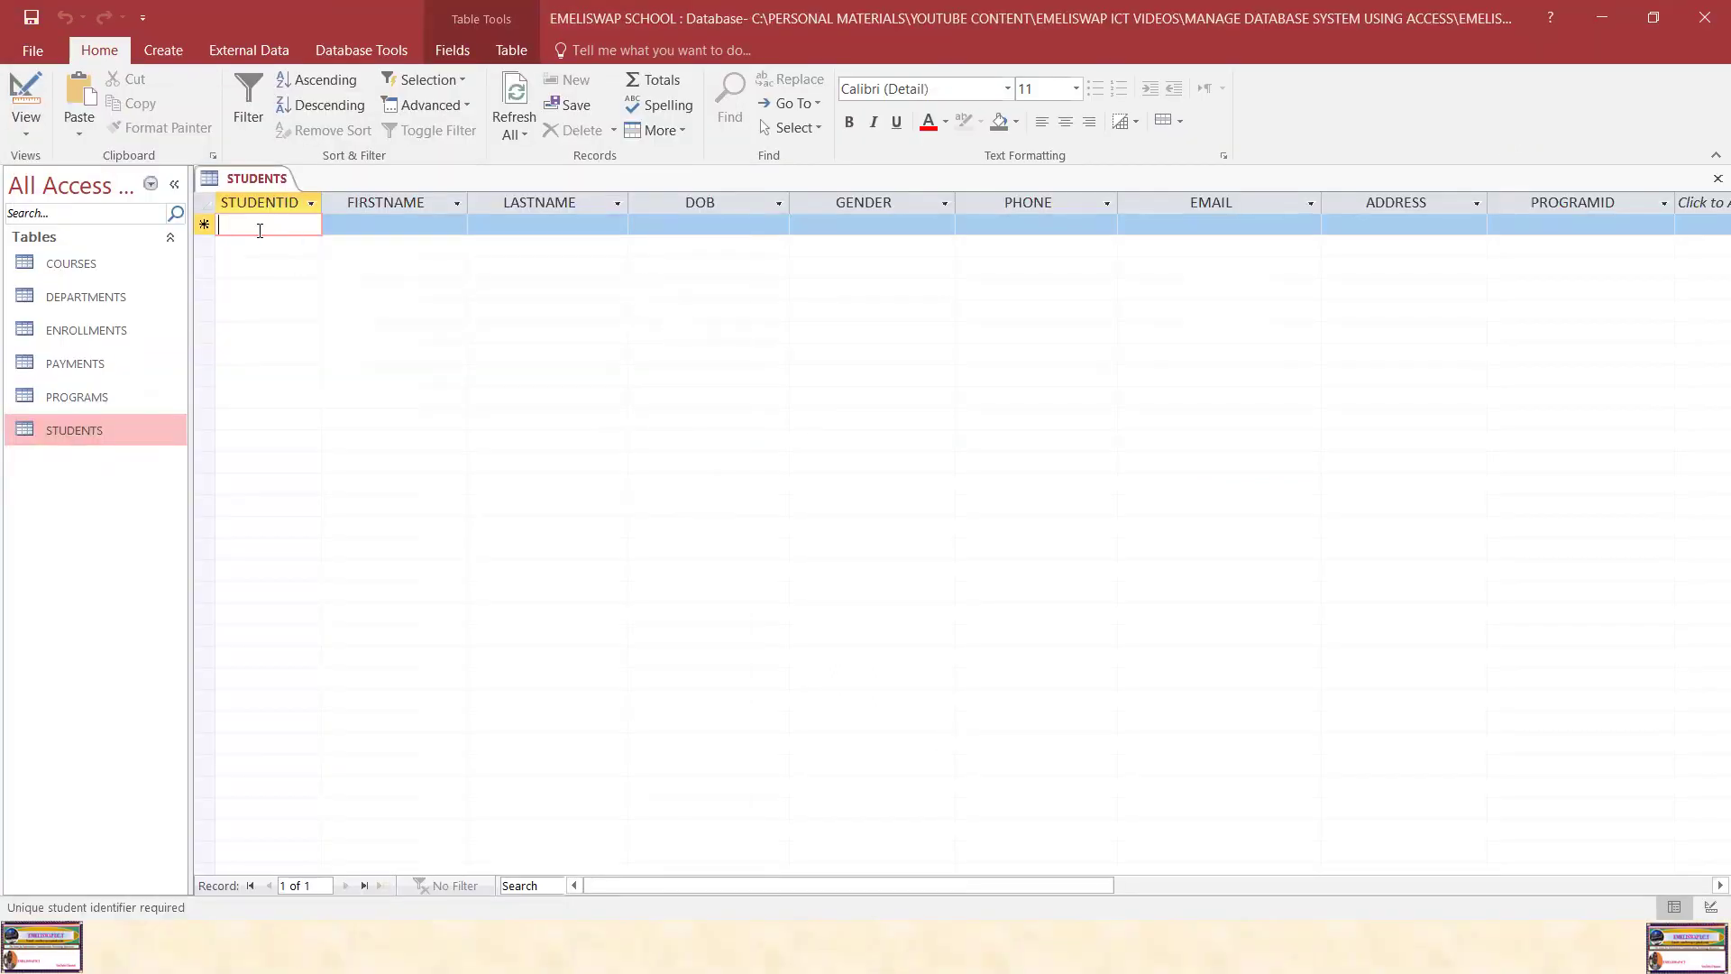
click(239, 223)
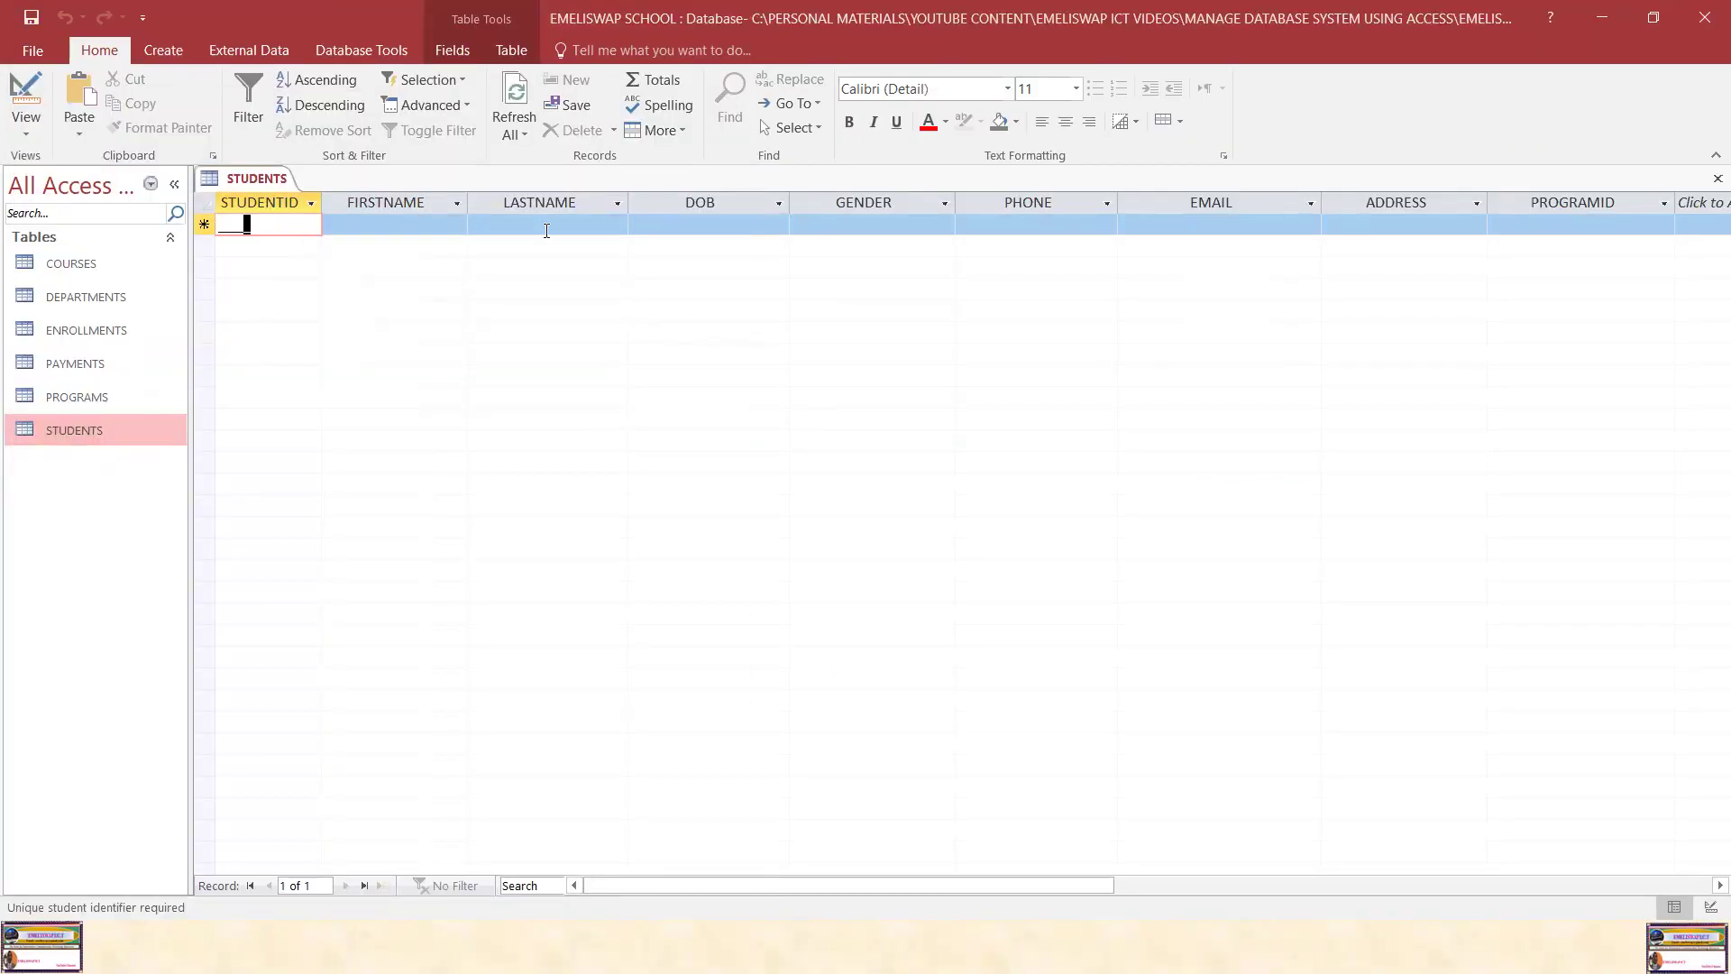
click(201, 223)
right_click(201, 224)
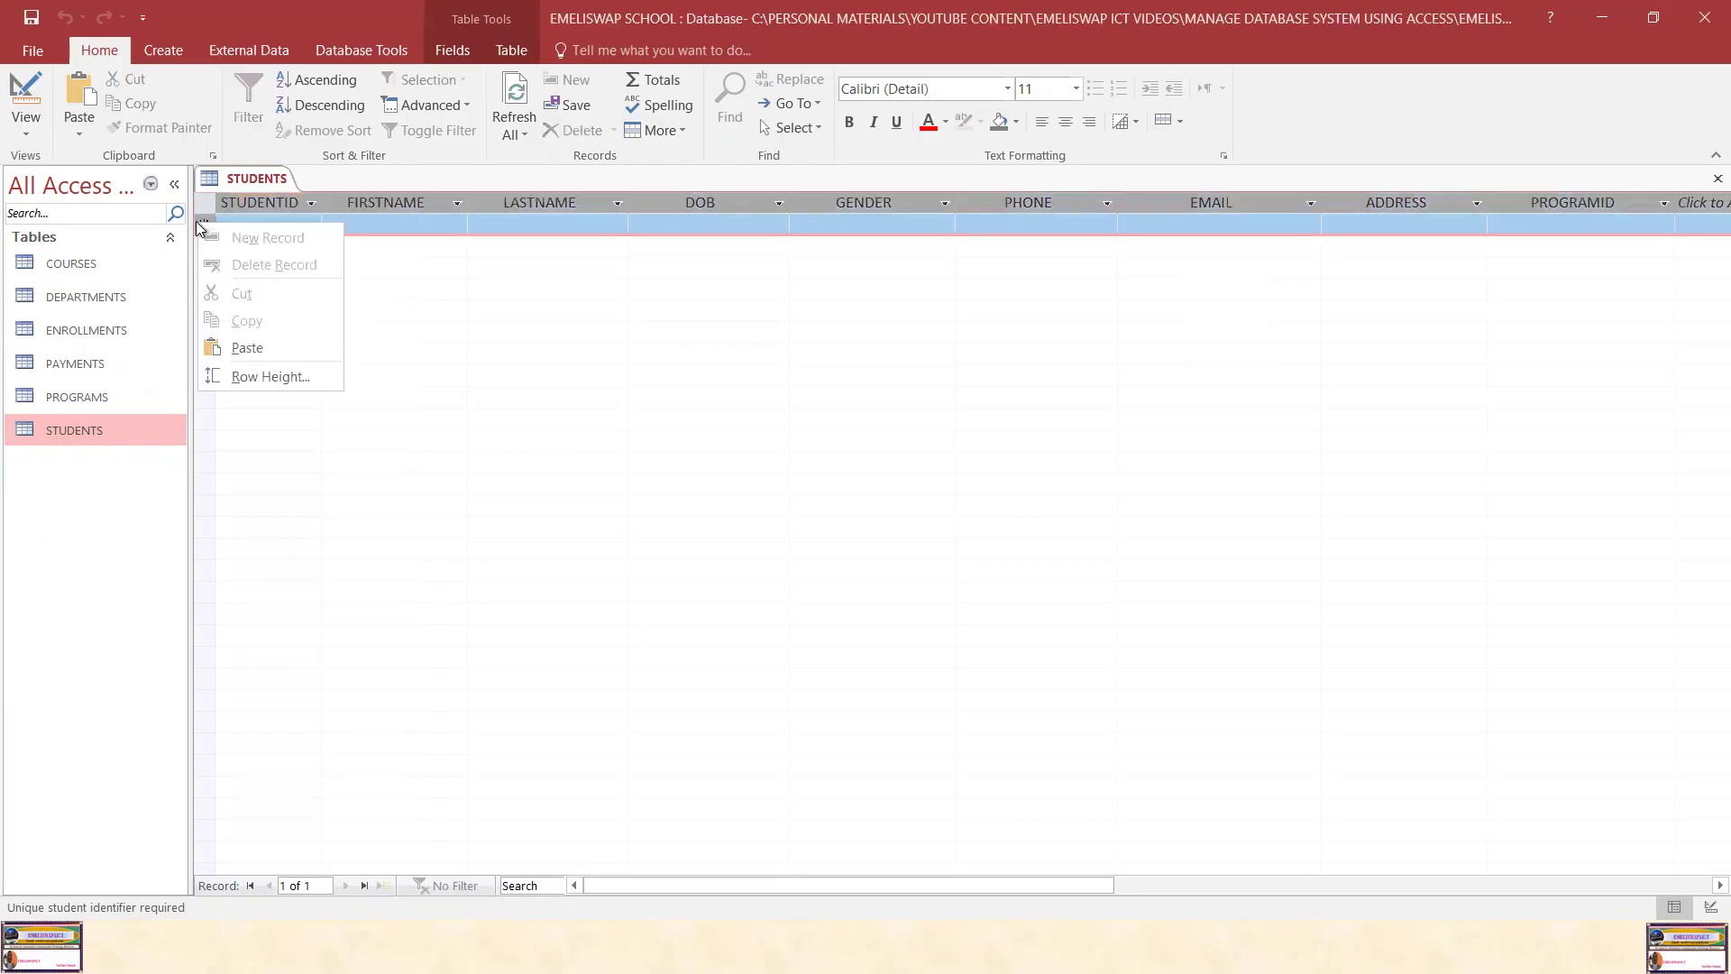
click(1081, 258)
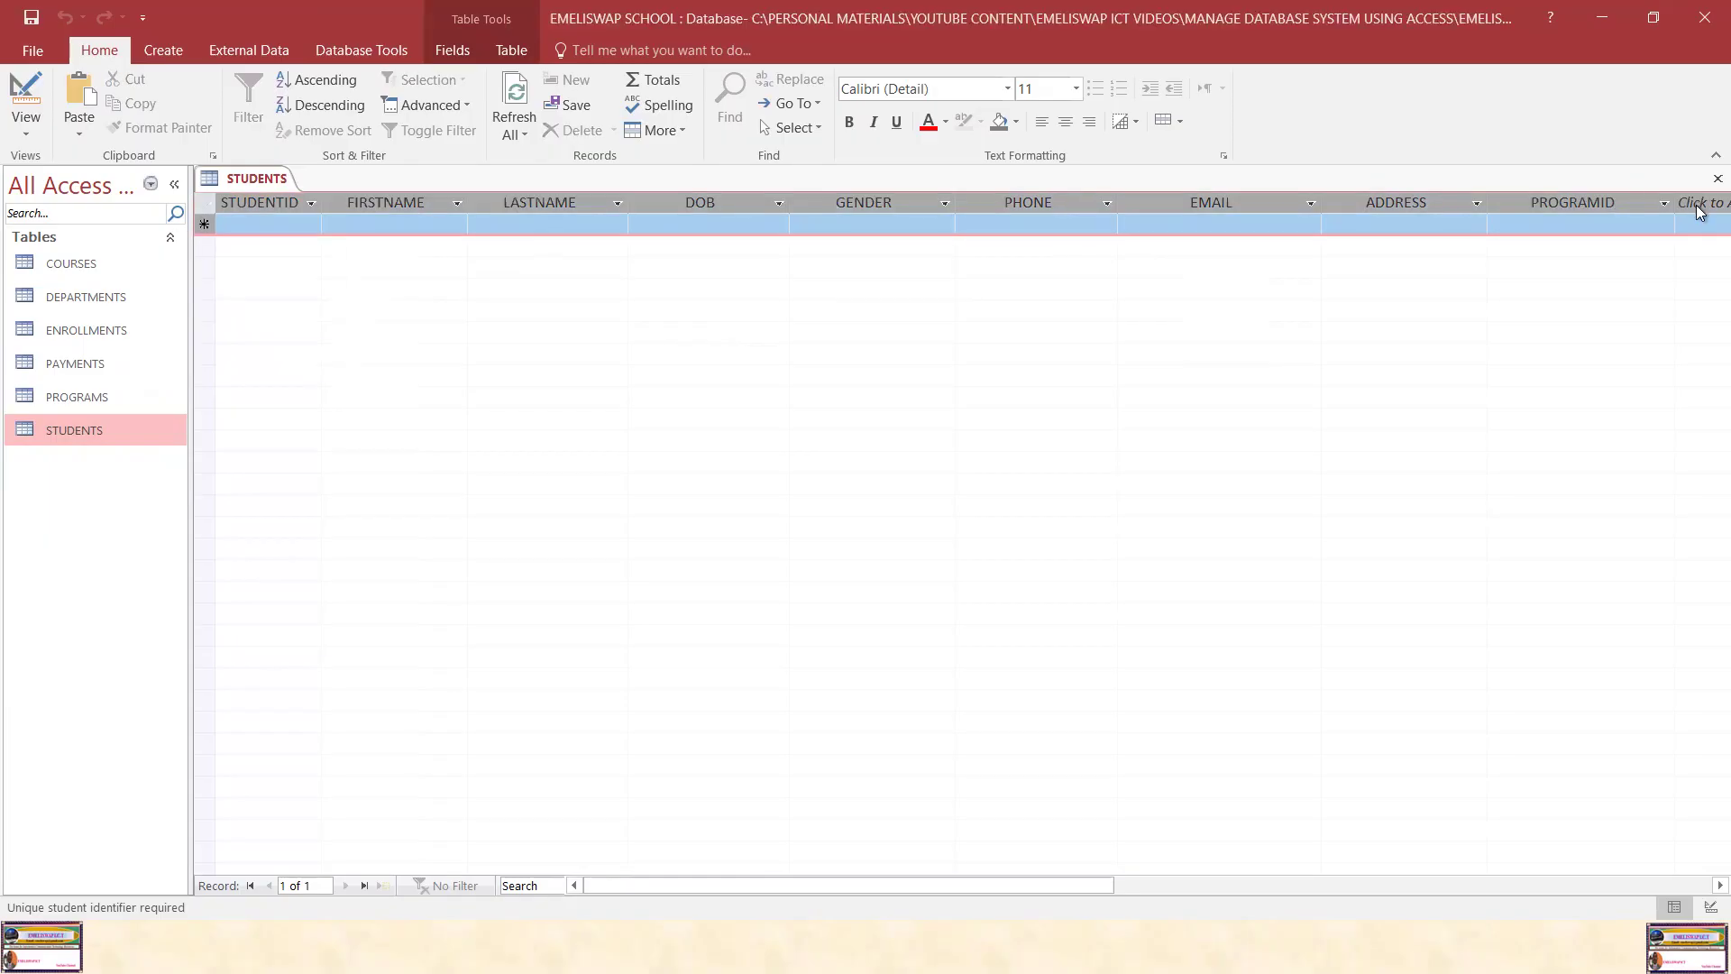
drag(1108, 894, 1253, 785)
click(1120, 224)
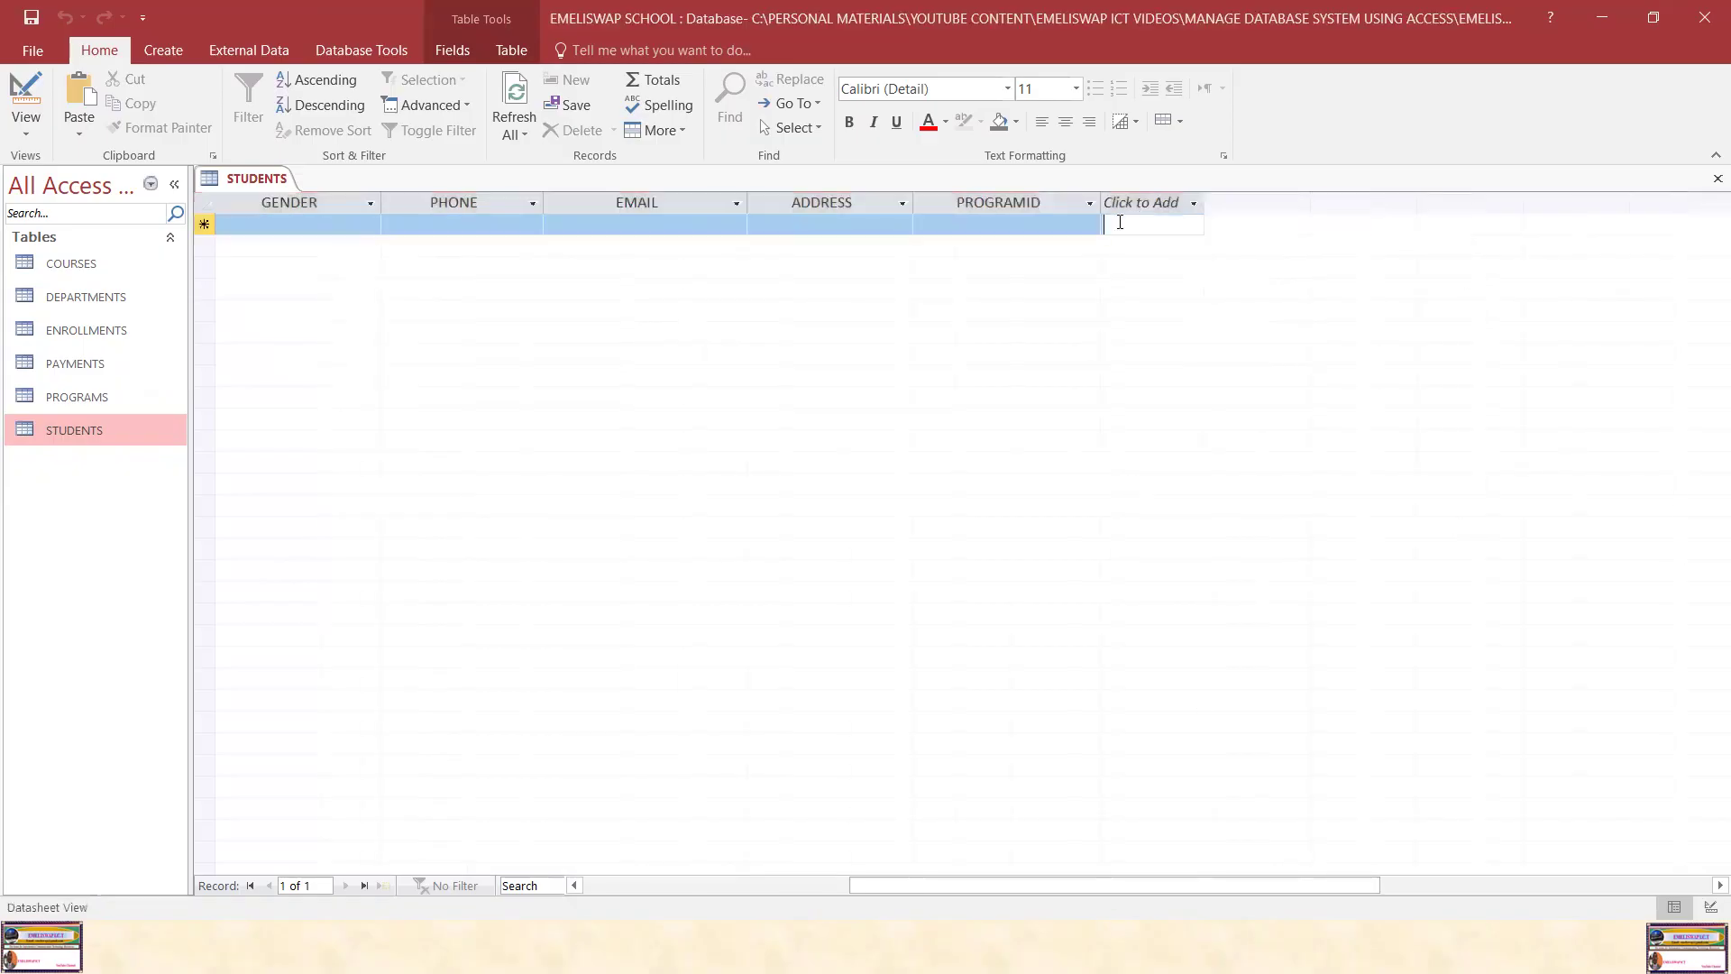
click(1137, 202)
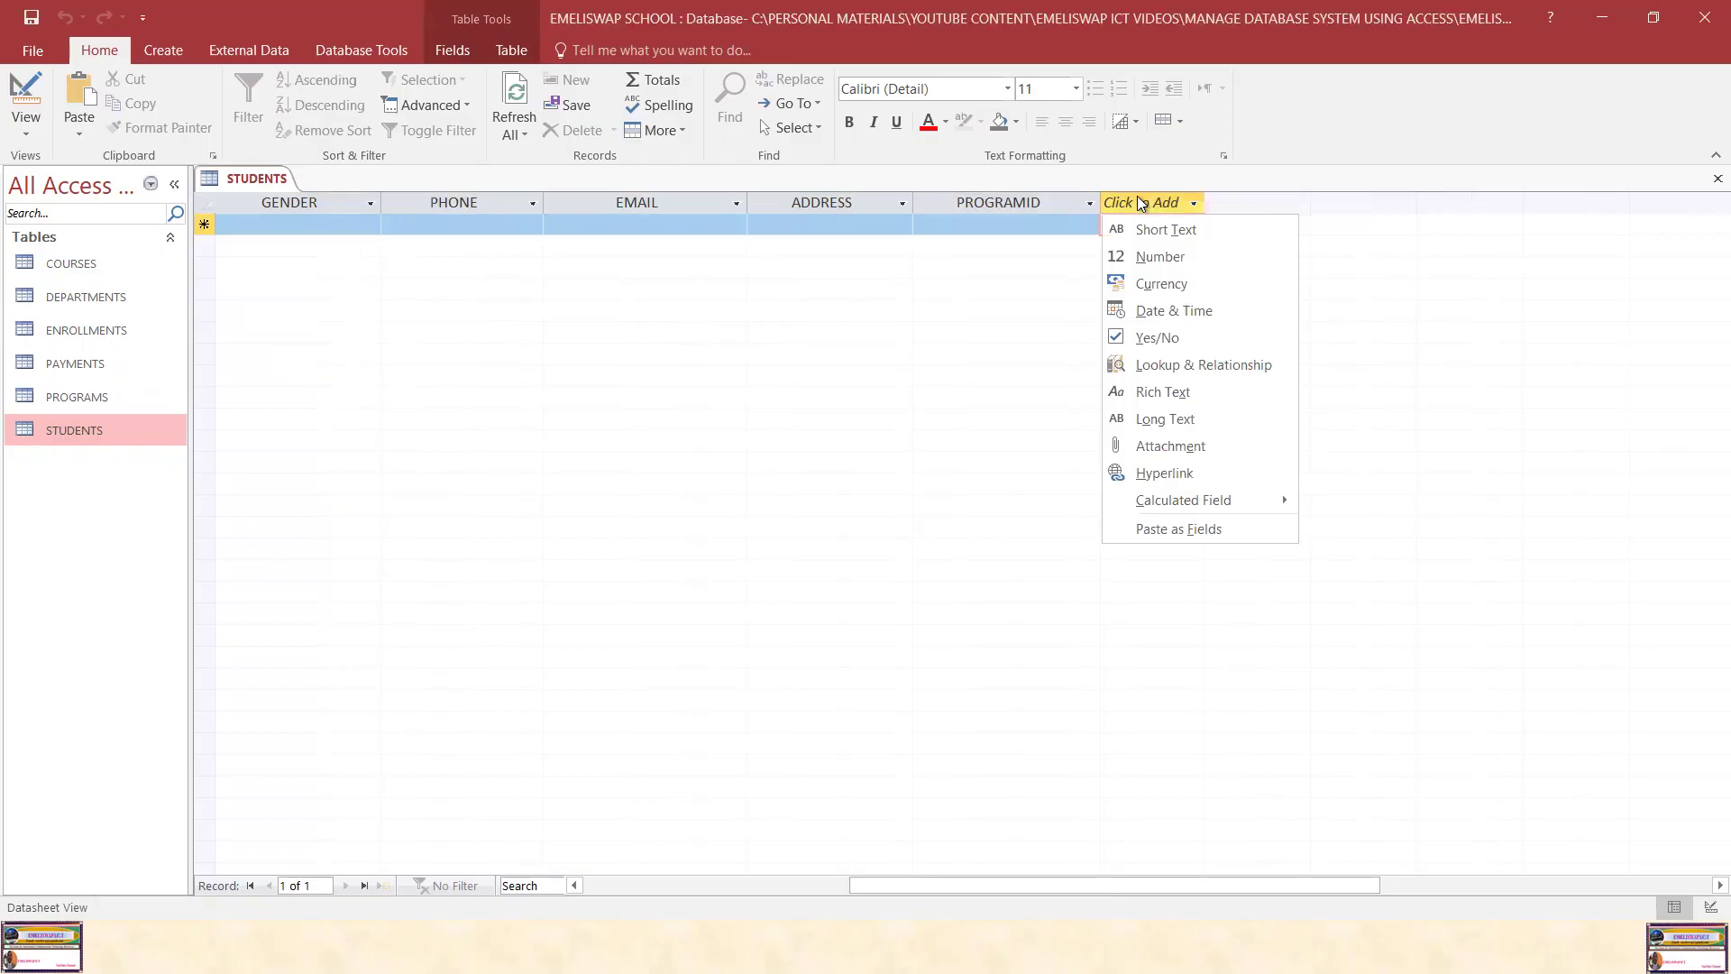
click(1138, 198)
click(1139, 200)
key(Escape)
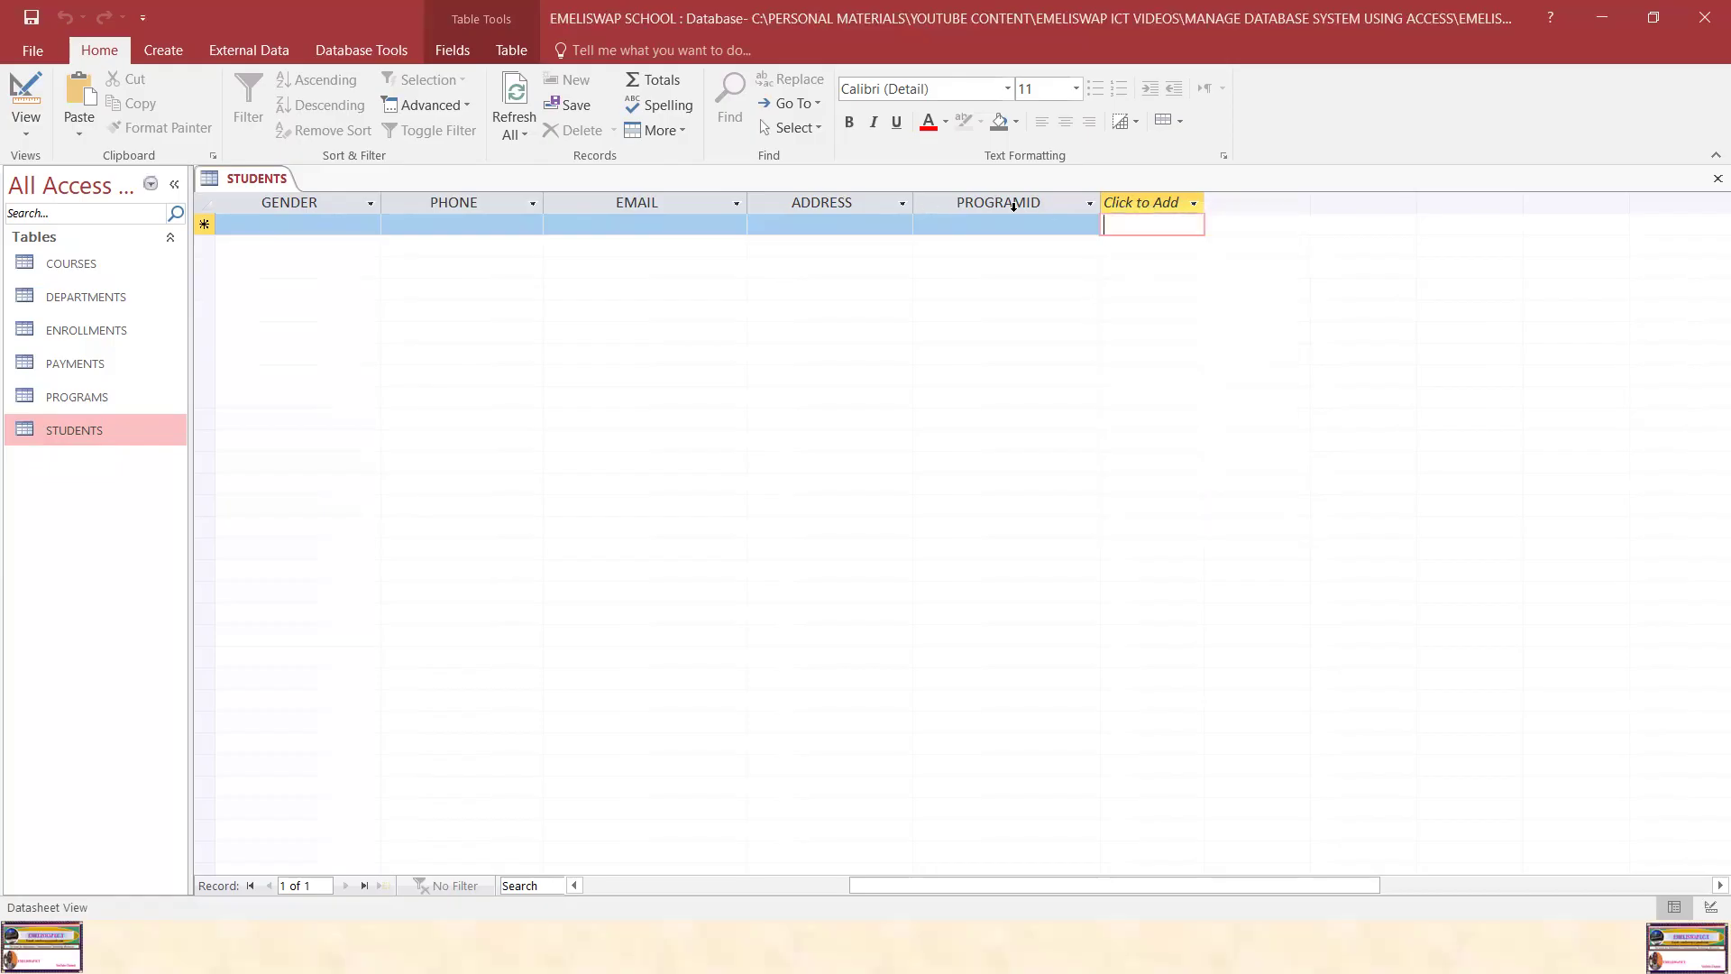
click(1042, 220)
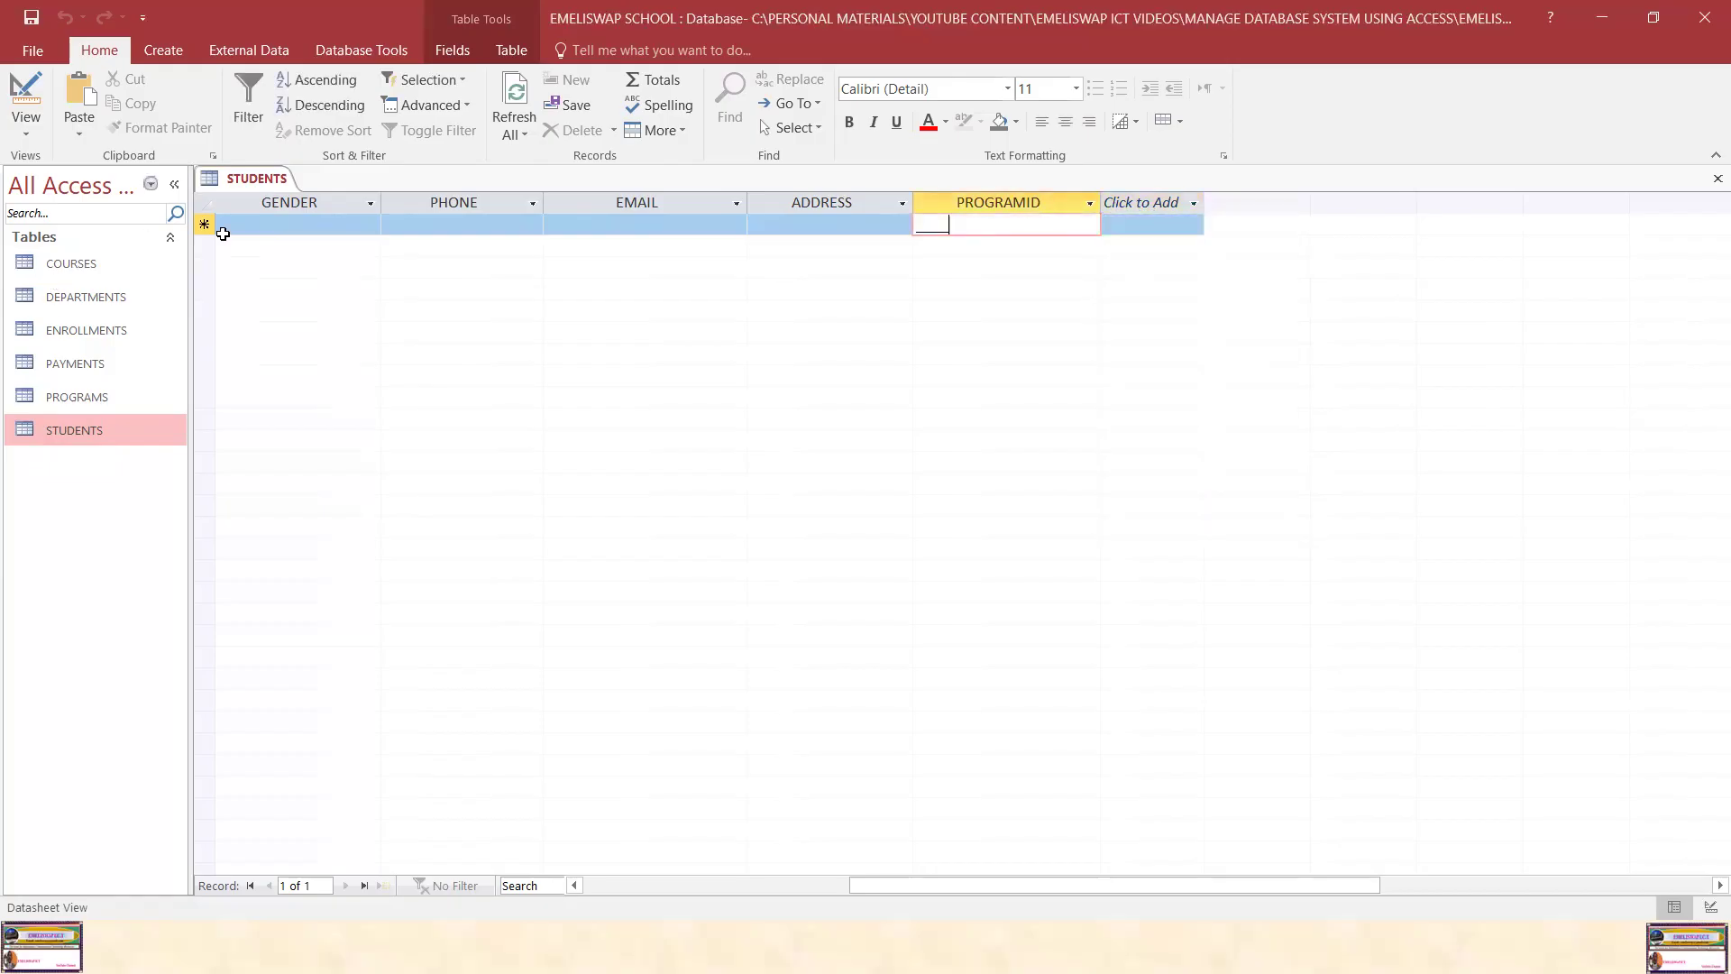
drag(922, 883, 448, 842)
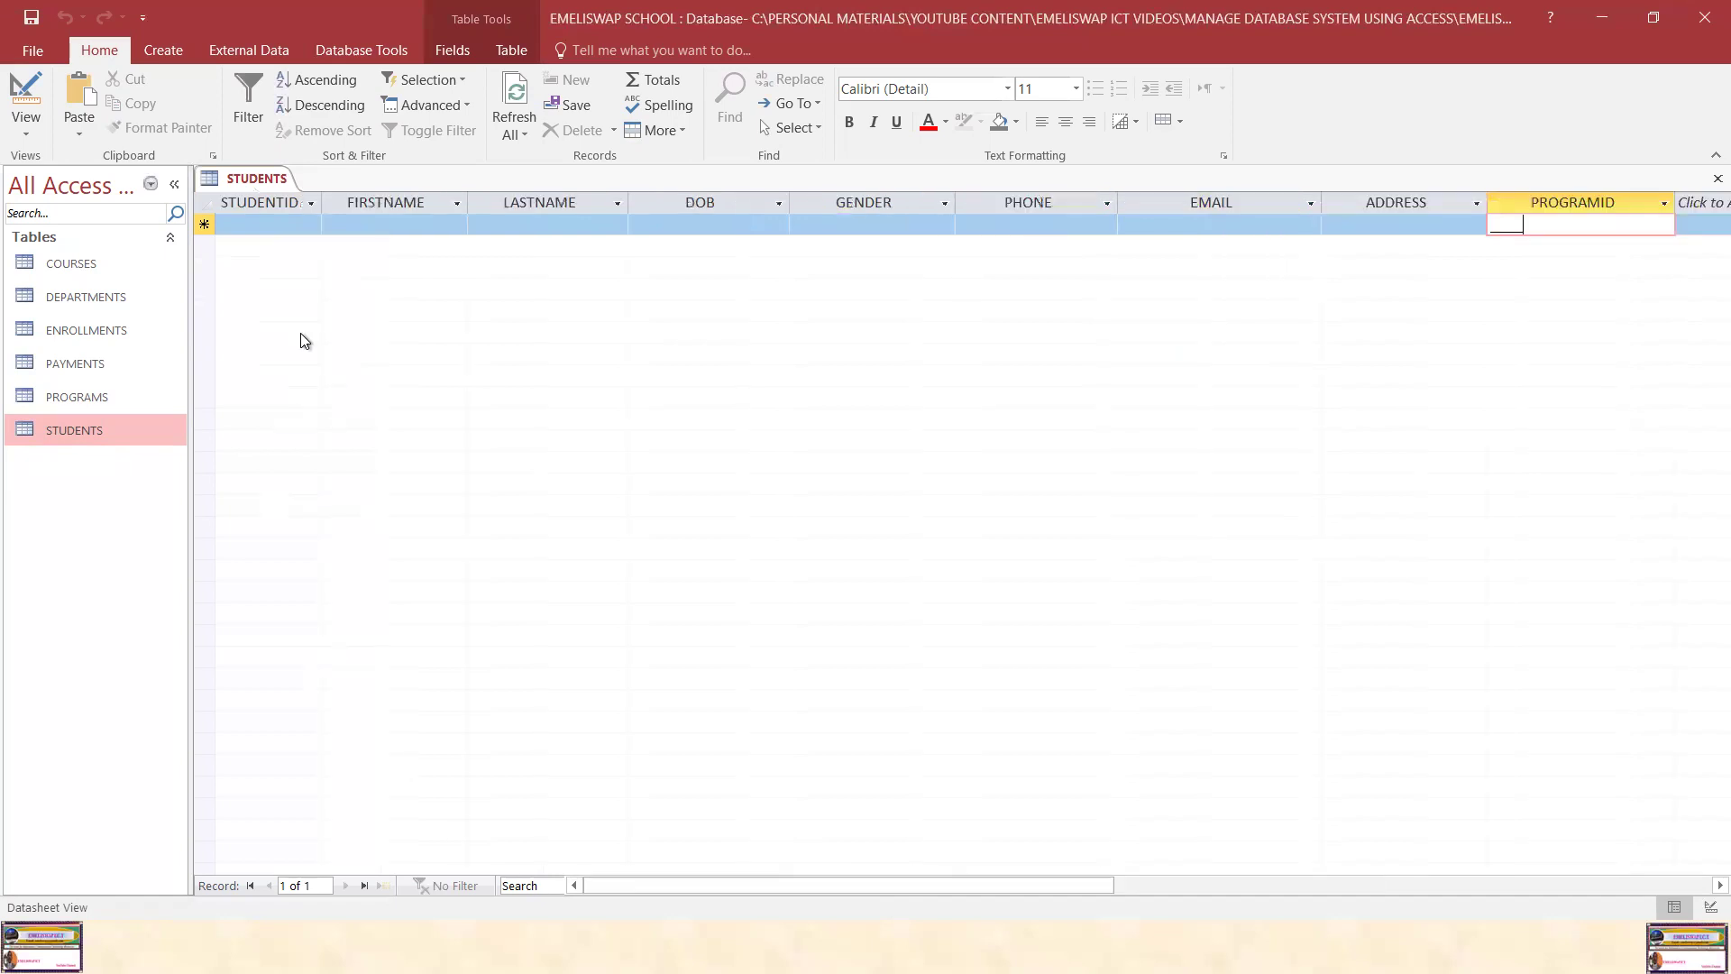
Paste the copied record S001 into the new record row of the STUDENTS table
click(202, 222)
right_click(201, 223)
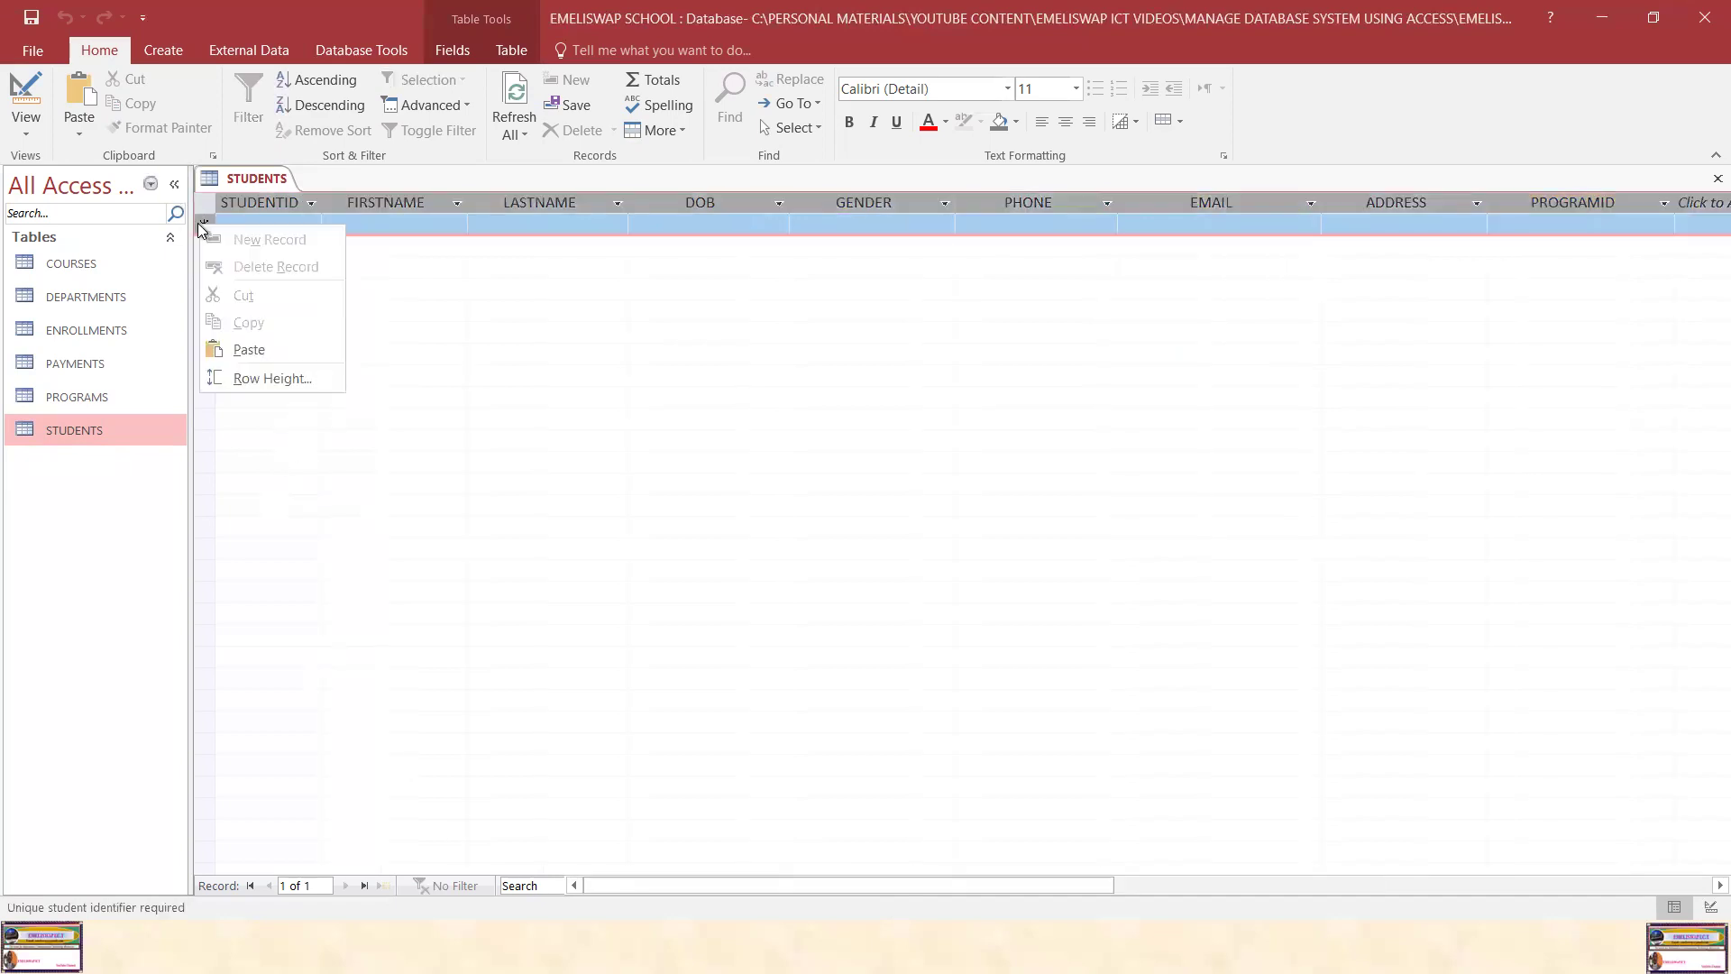
click(260, 349)
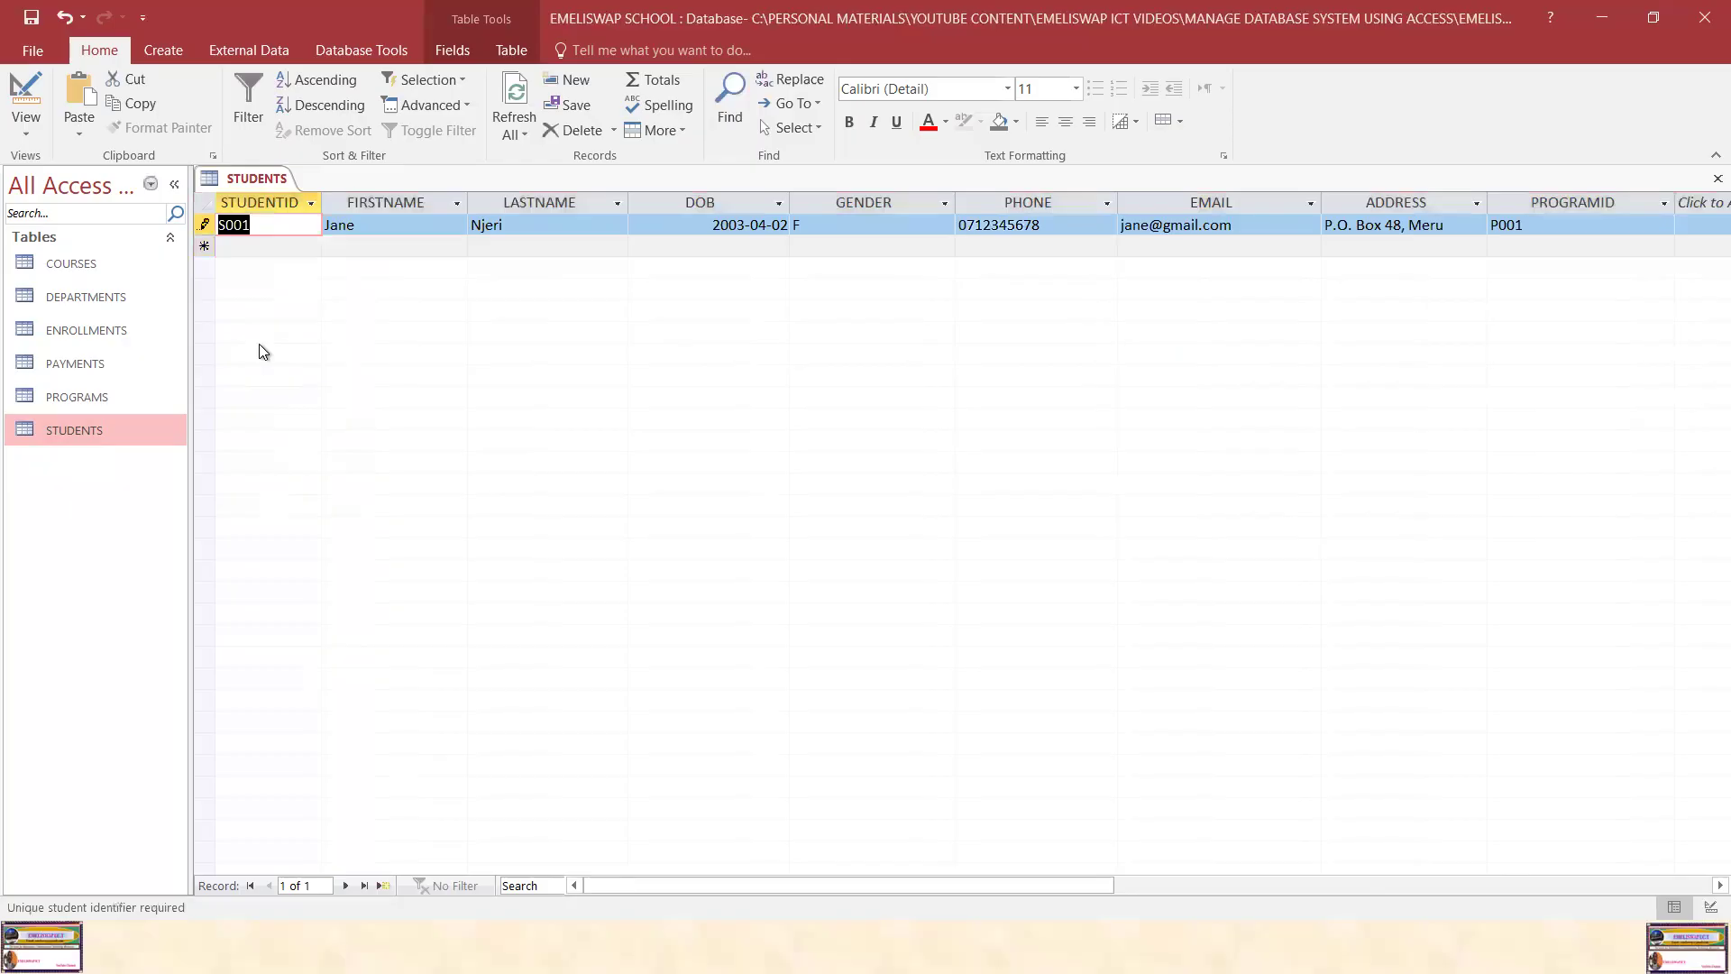
click(1568, 226)
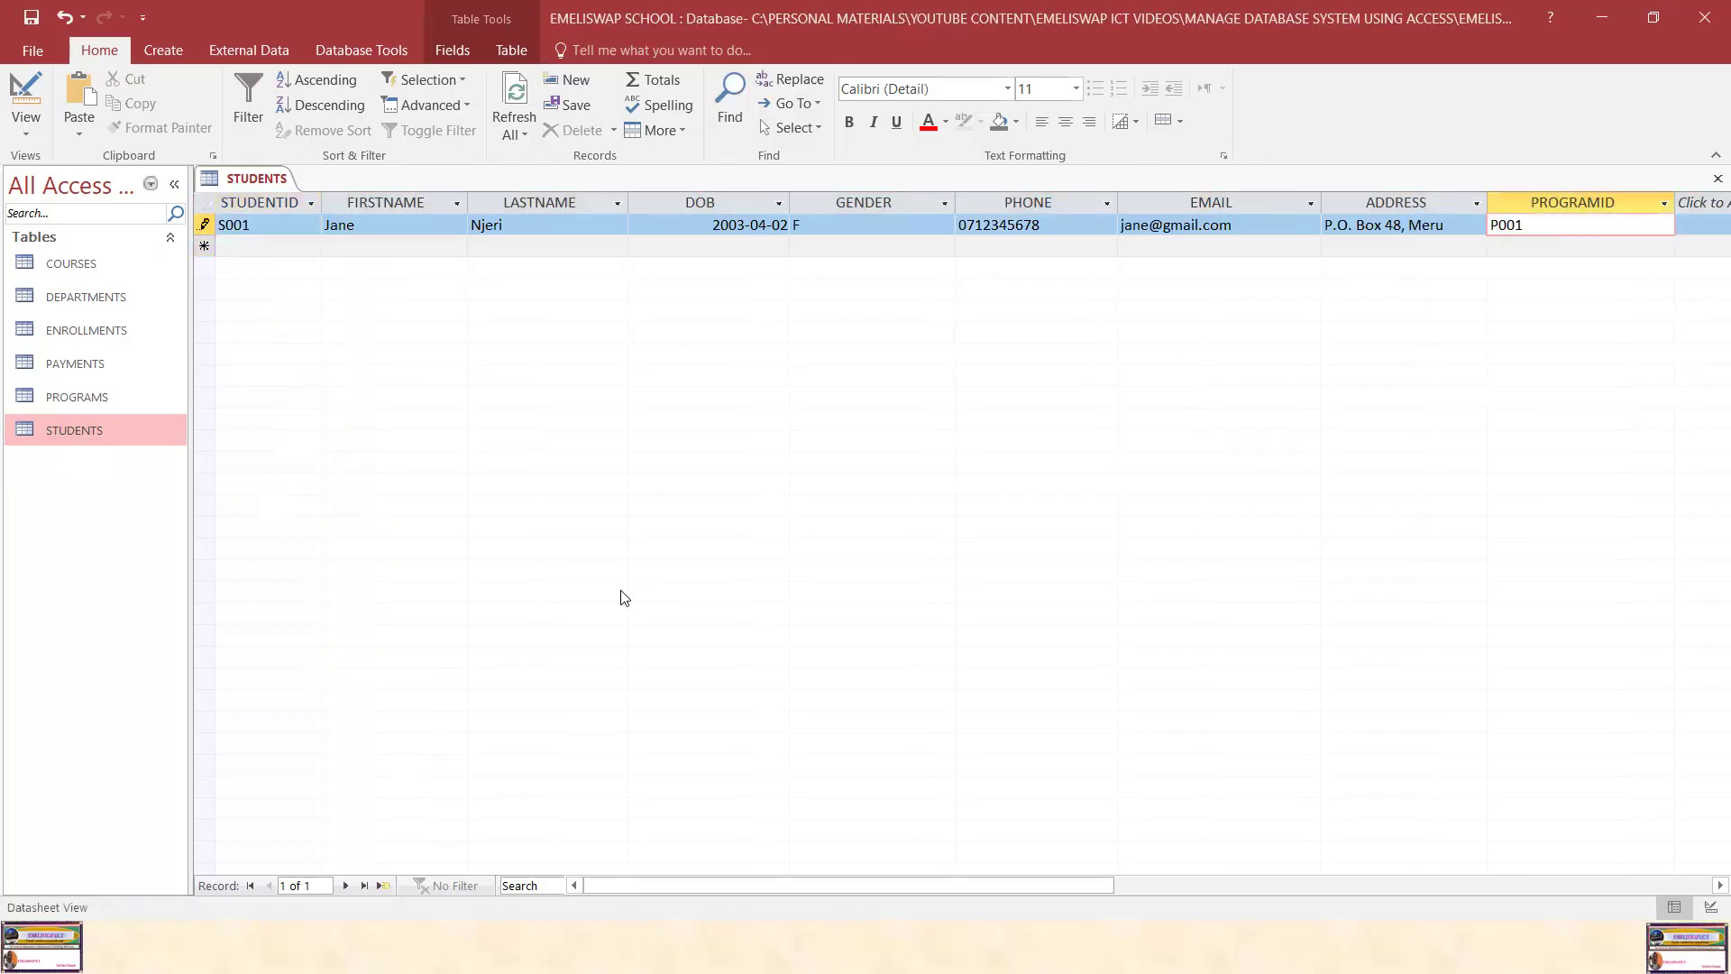
Return to the Word notes and copy records S002 to S007 of the STUDENTS table
key(super)
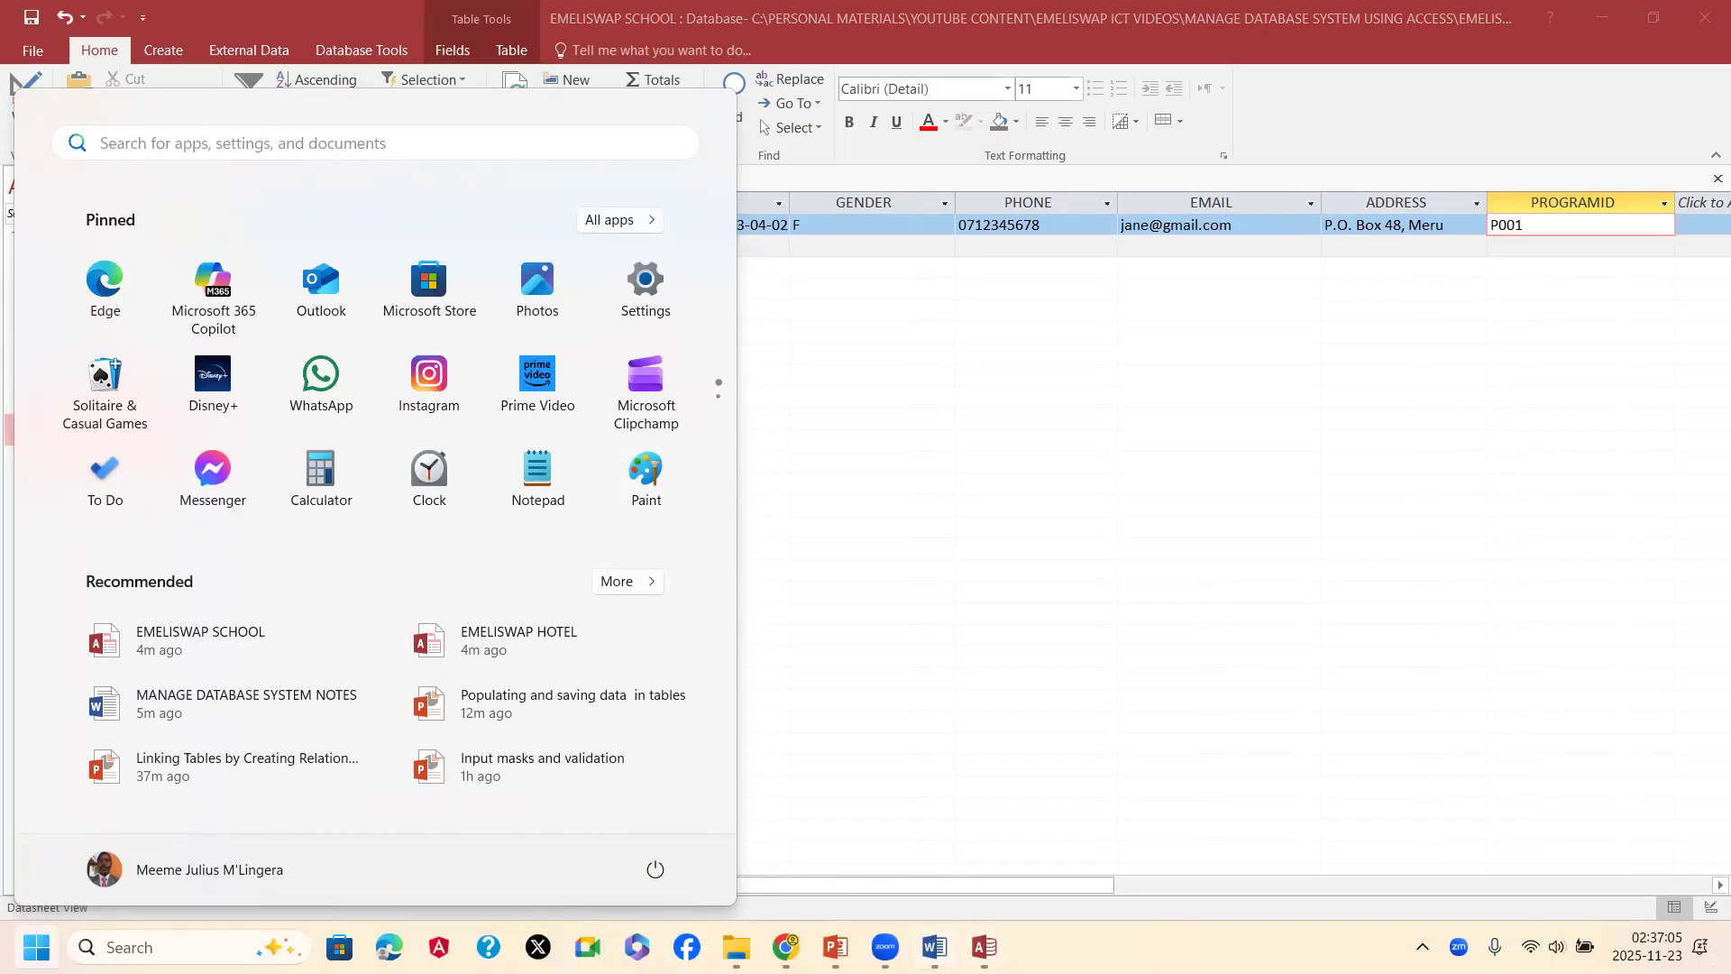
click(933, 946)
scroll(712, 505, down, 7)
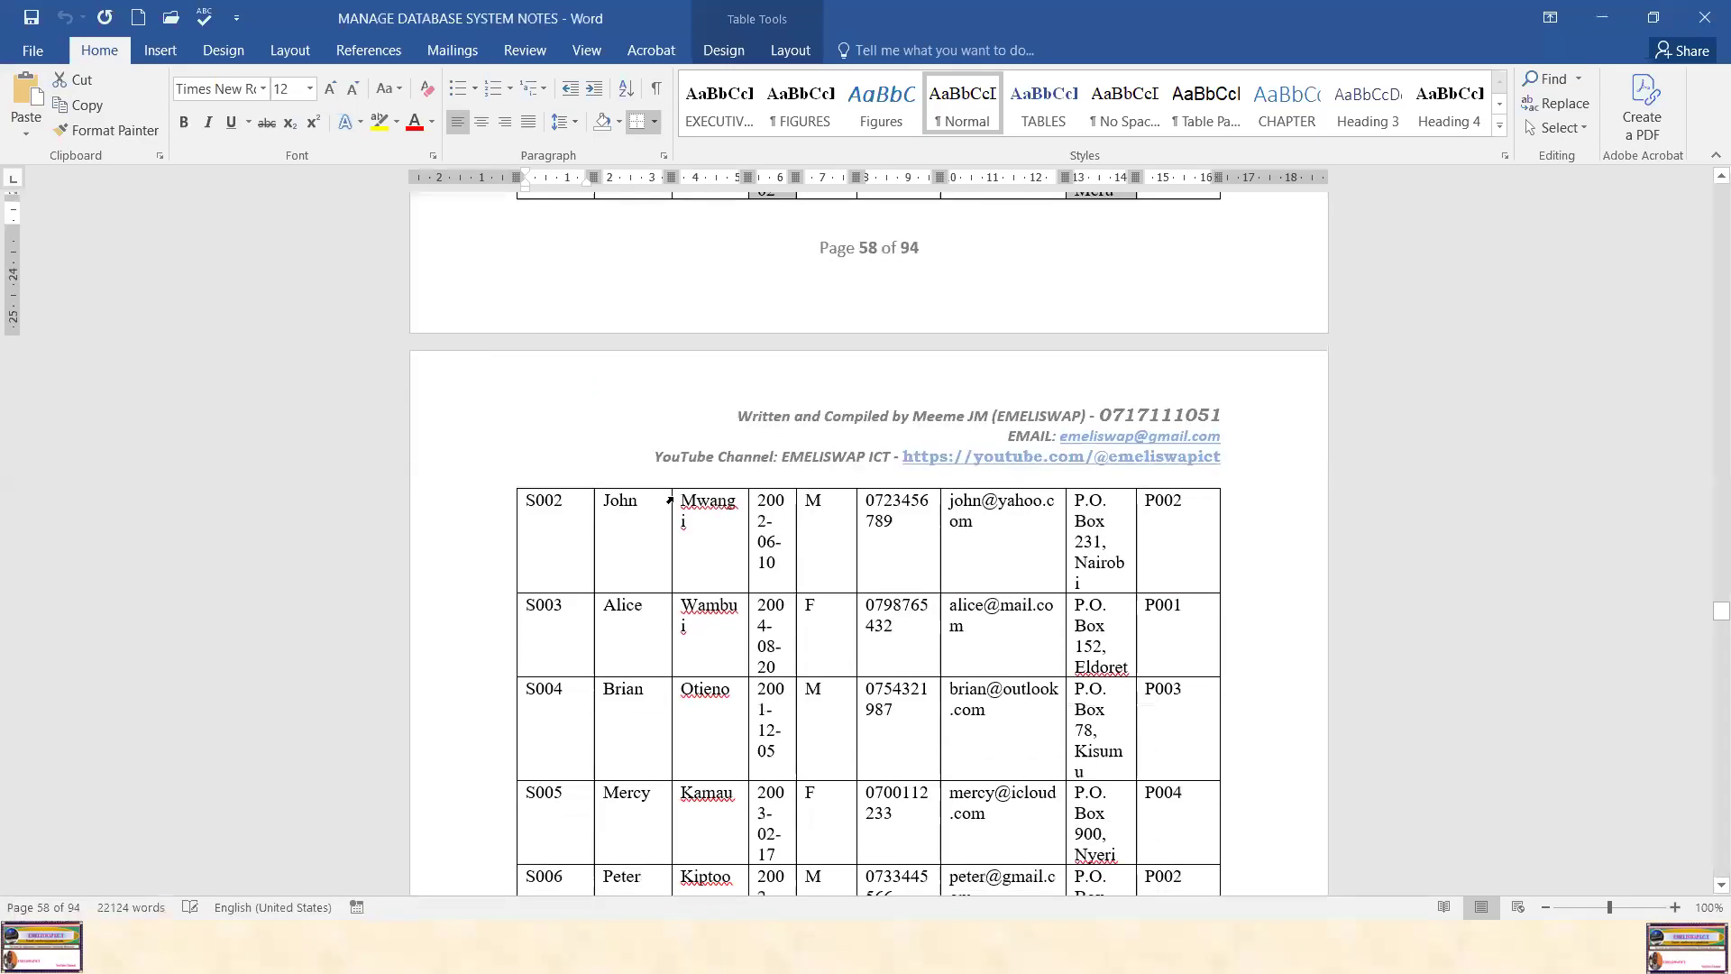
scroll(669, 499, down, 2)
drag(557, 547, 1172, 599)
scroll(707, 541, up, 3)
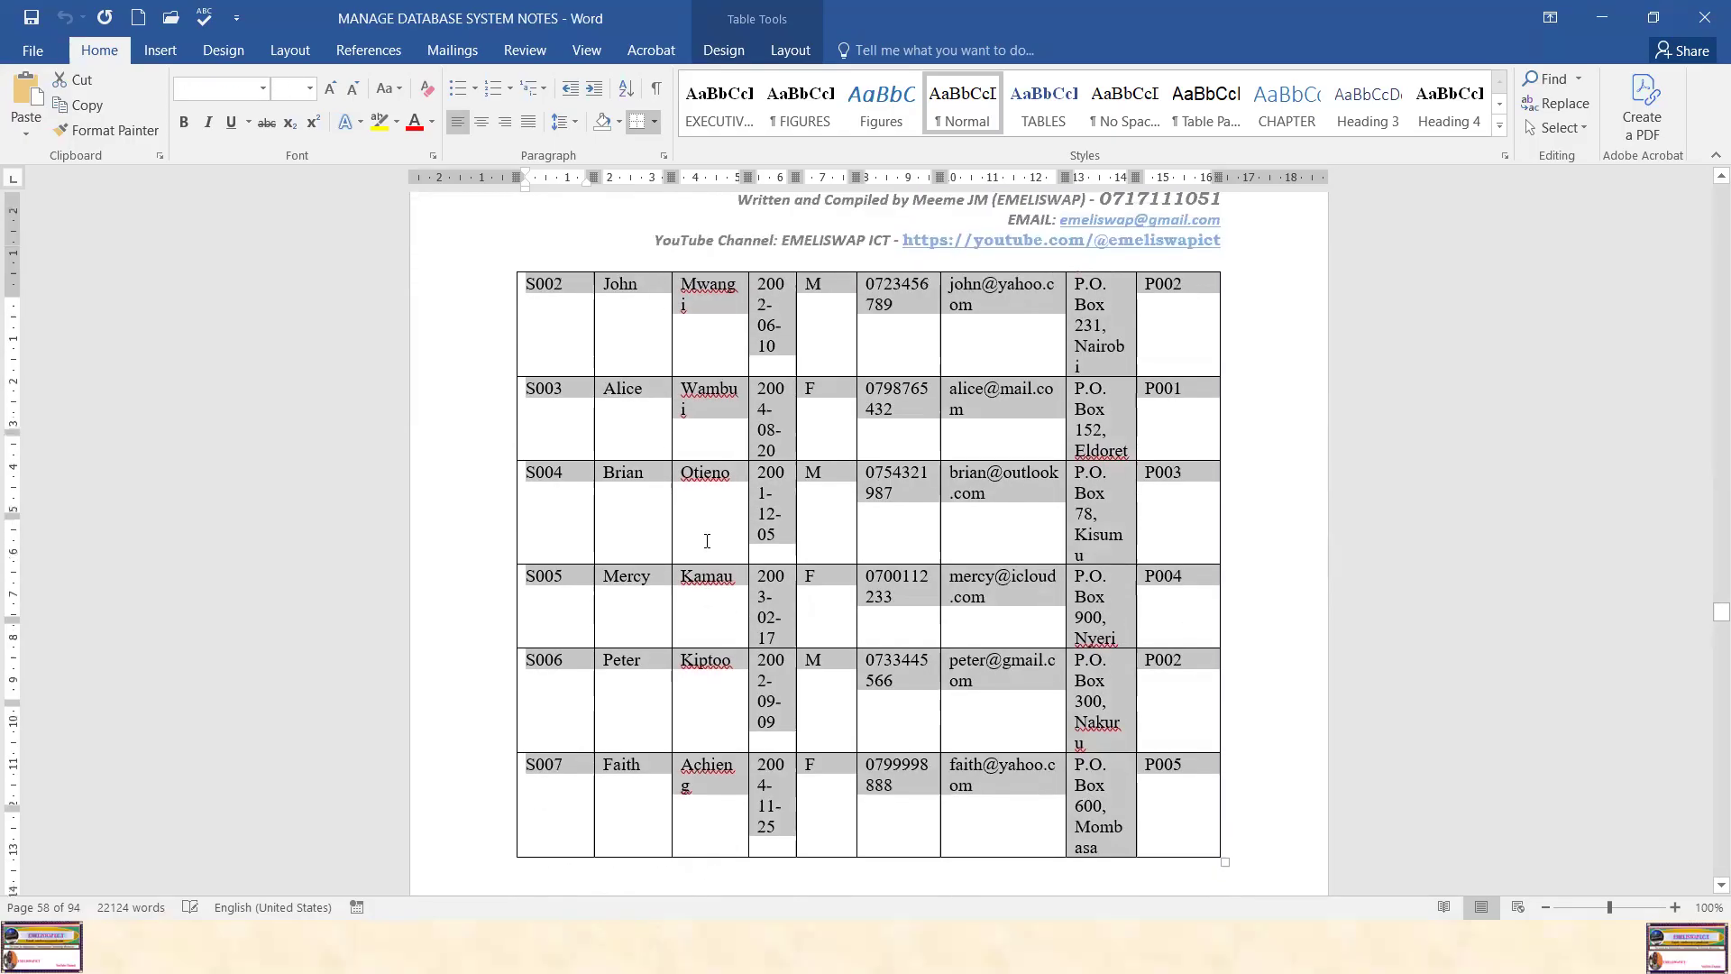
scroll(685, 541, up, 4)
scroll(631, 559, up, 2)
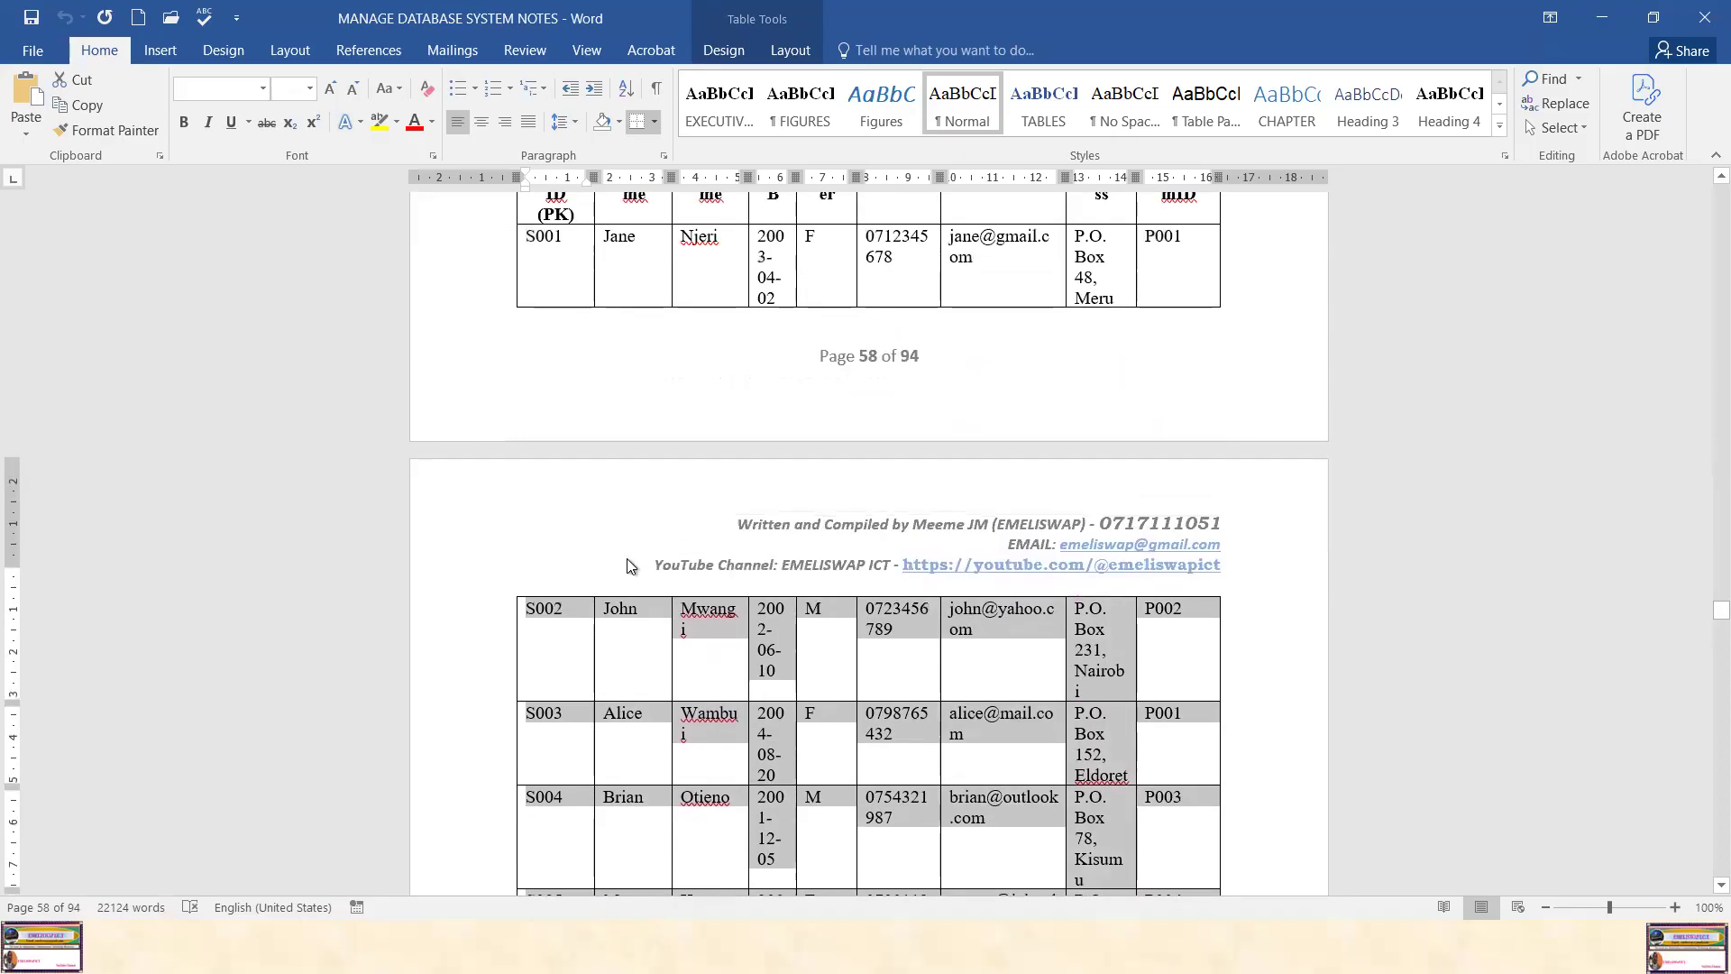
right_click(547, 611)
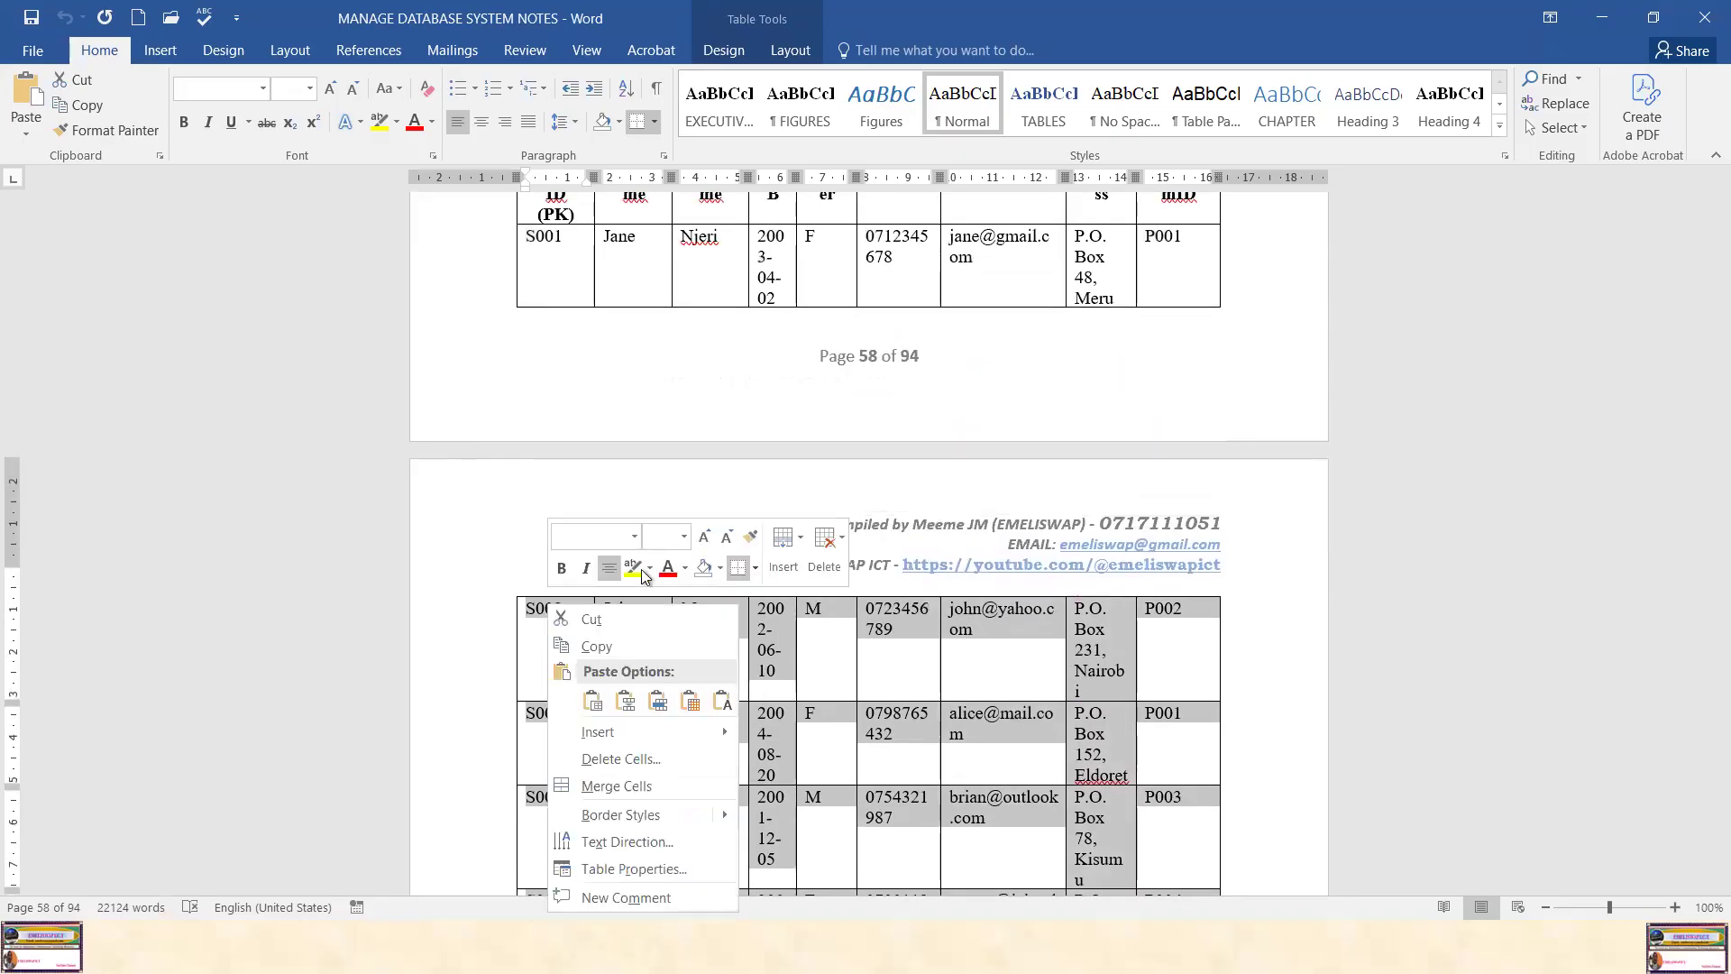
click(619, 646)
Switch back to Access and try to move from record S001 to the new record row below it, dismissing any error dialogs
key(super)
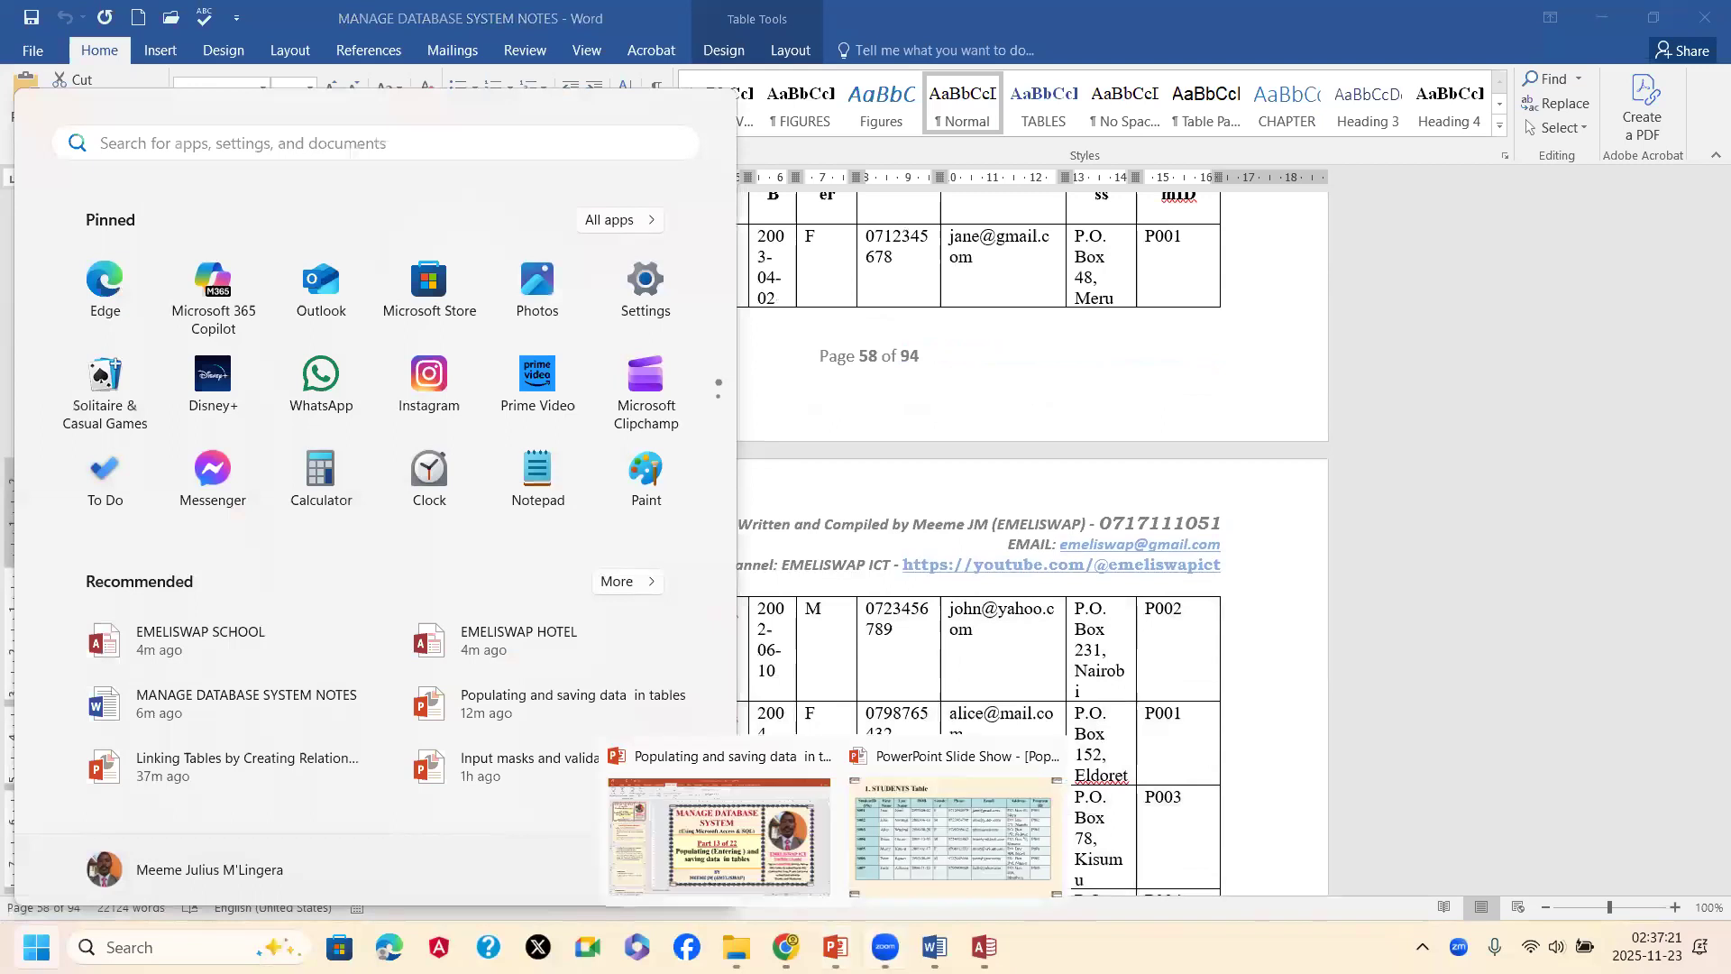
mouse_move(984, 947)
click(947, 811)
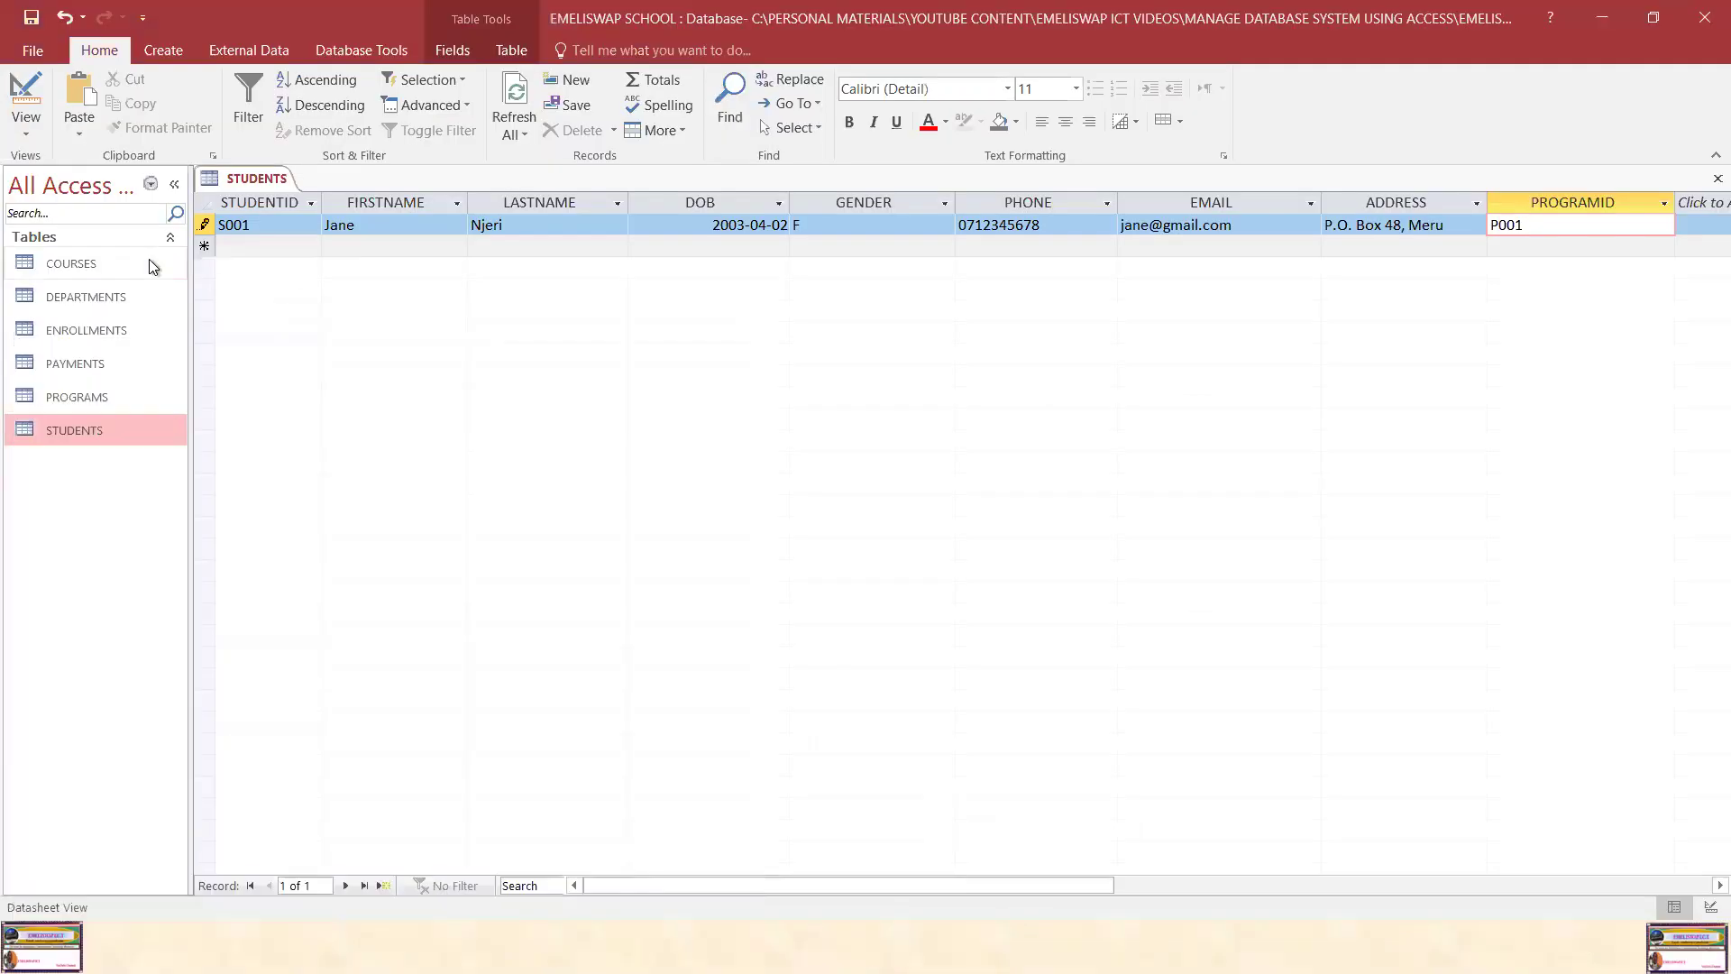
click(264, 247)
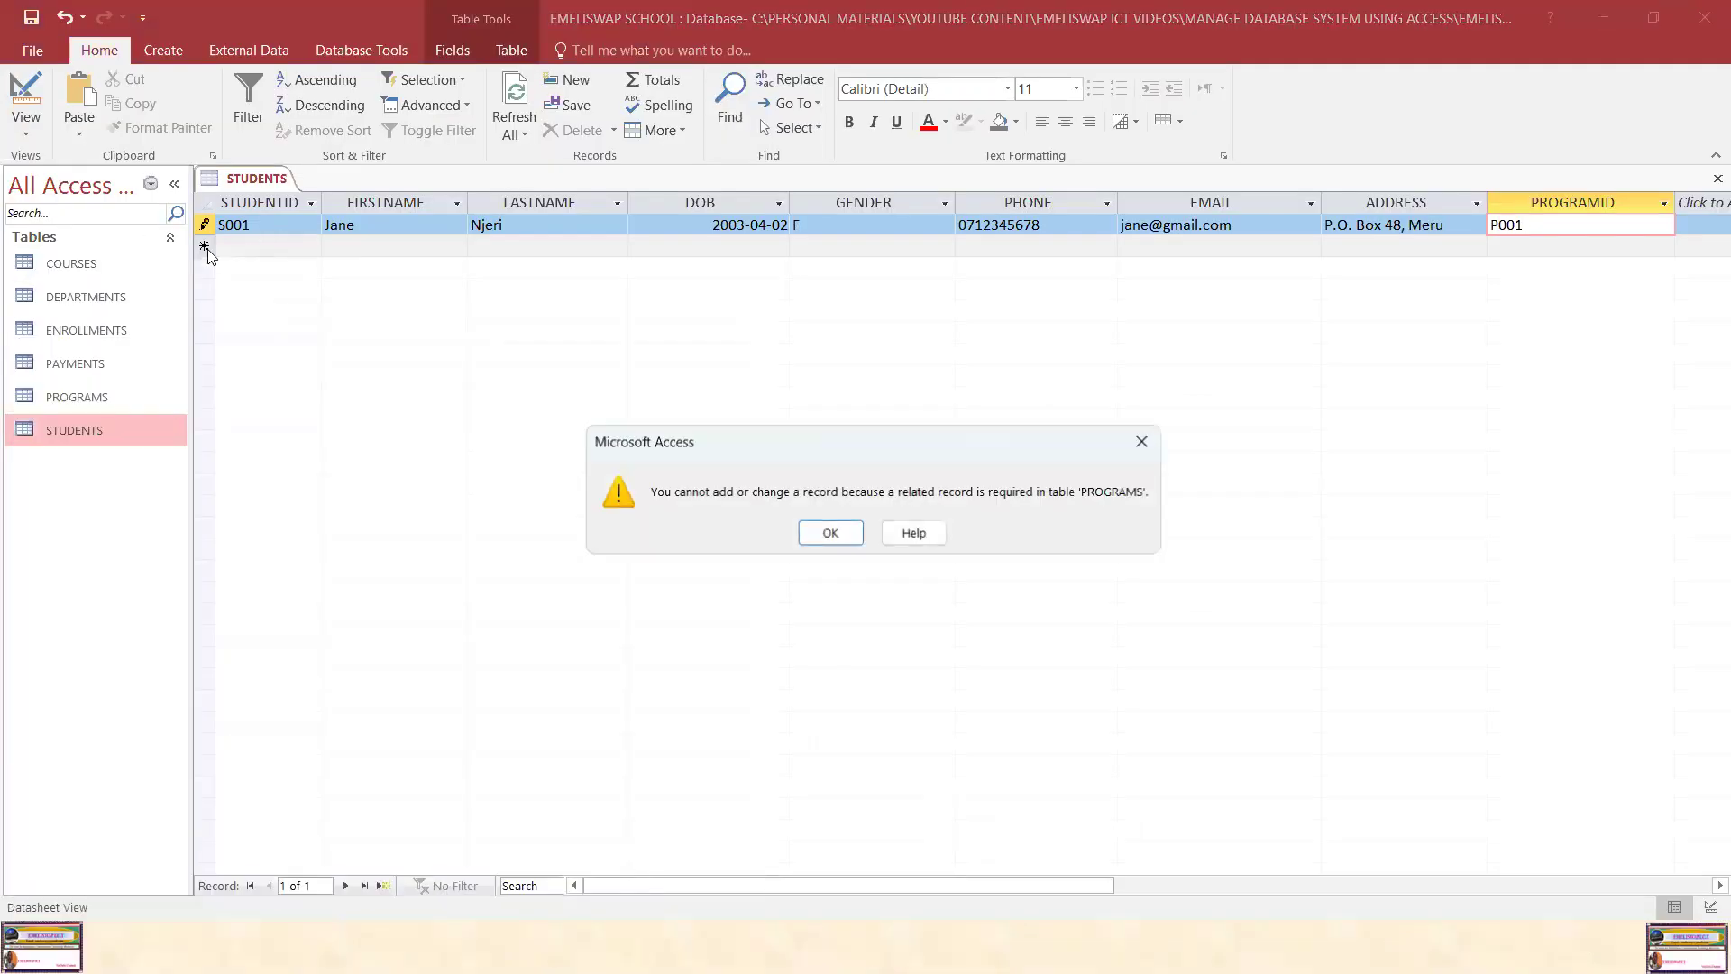
click(831, 541)
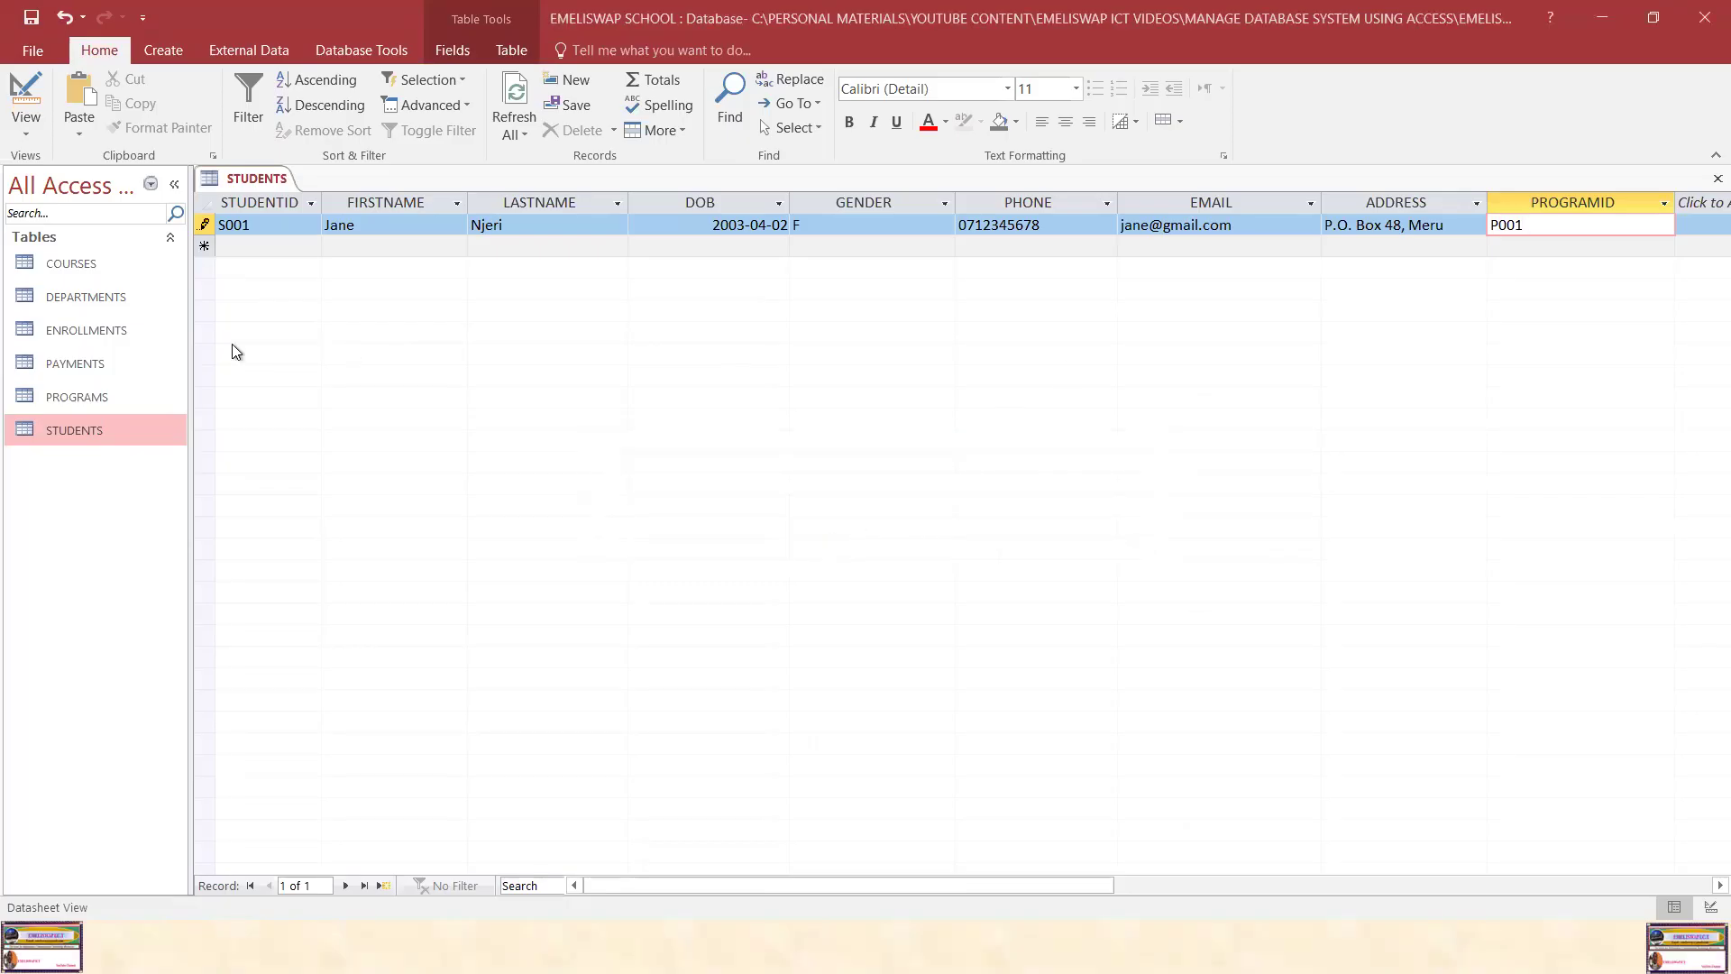
click(227, 229)
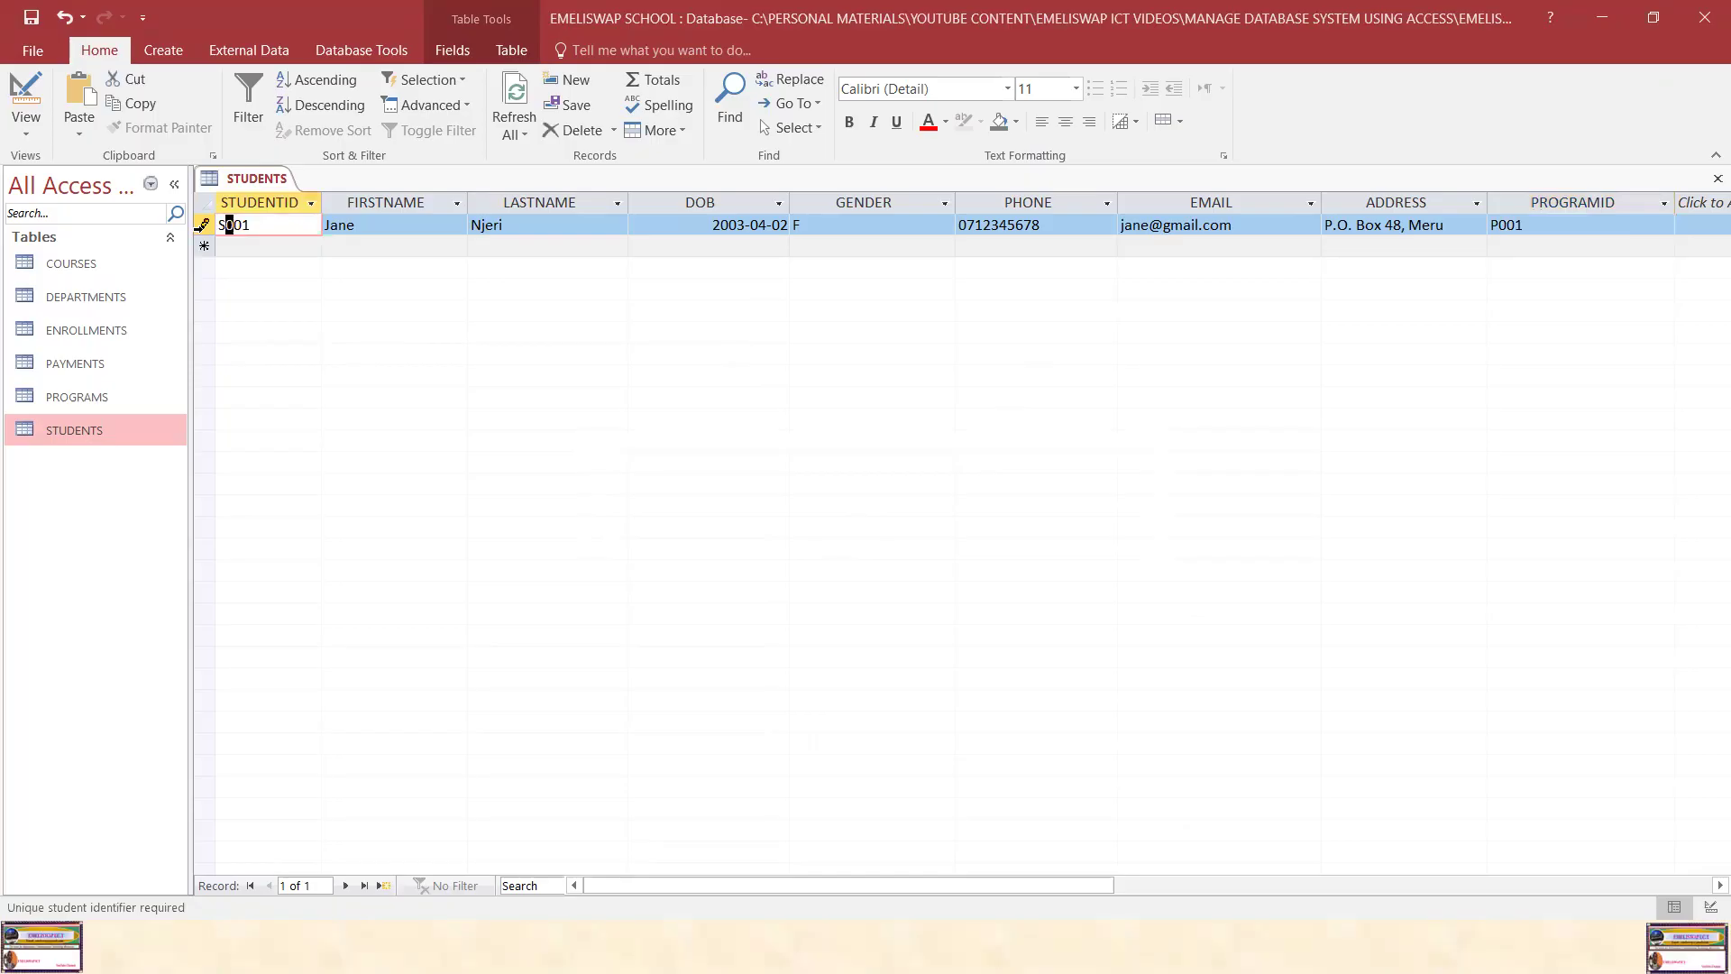
click(203, 244)
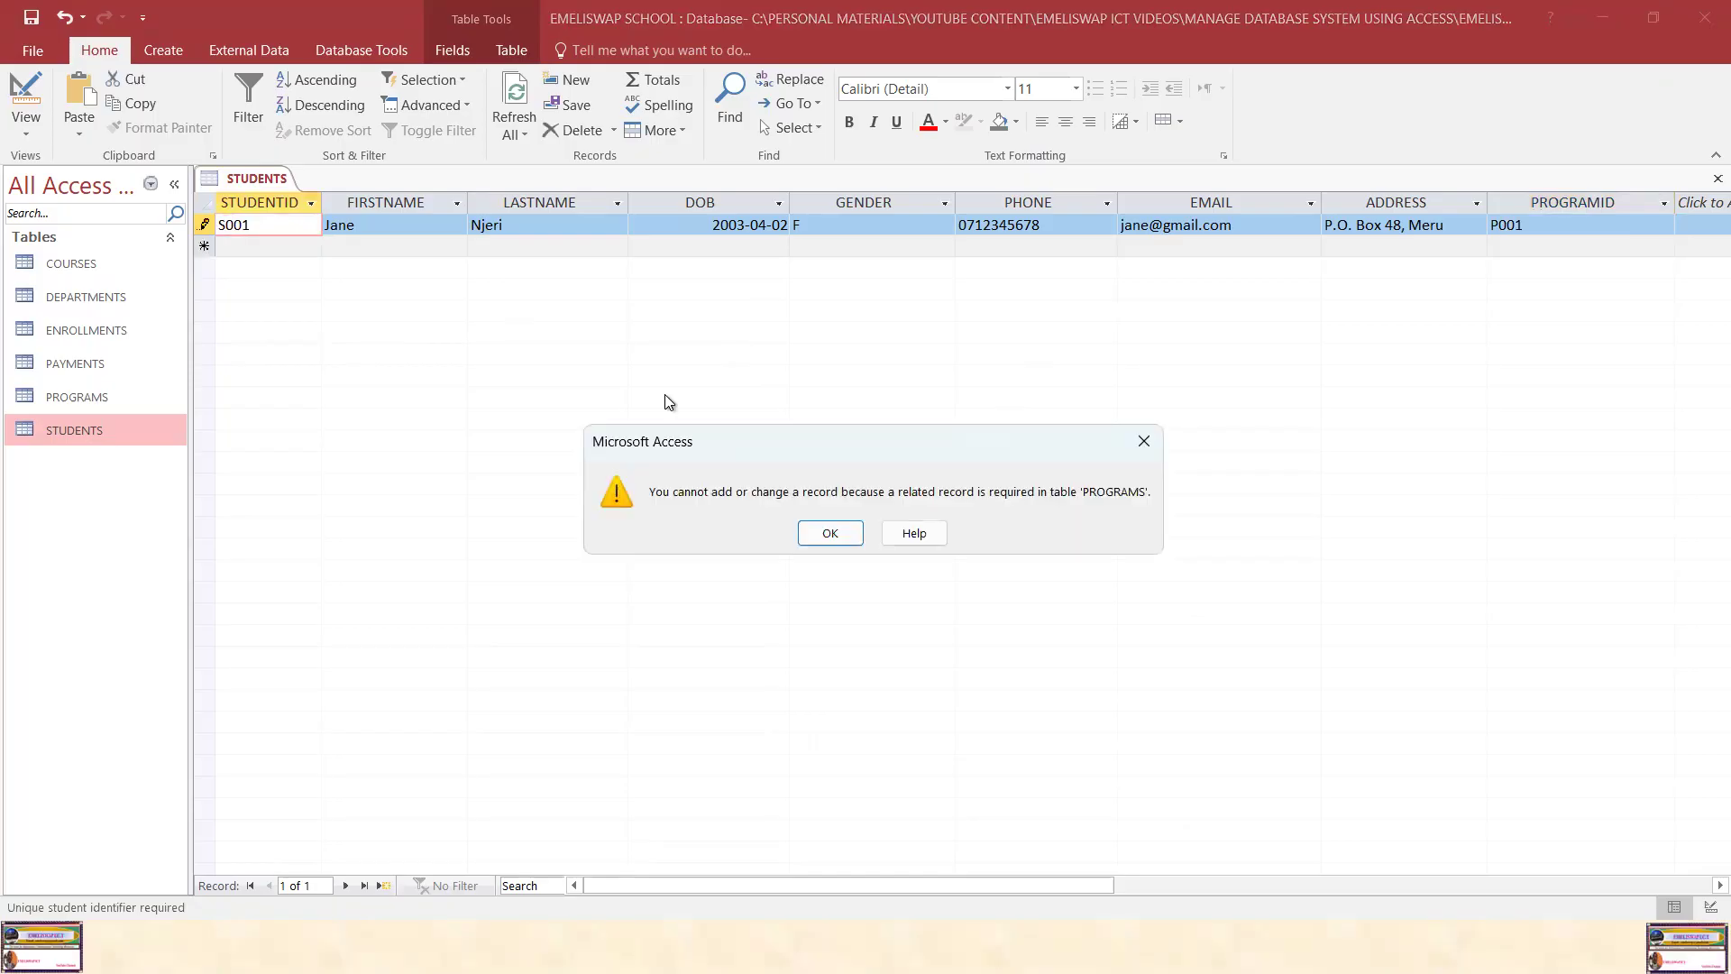
click(831, 532)
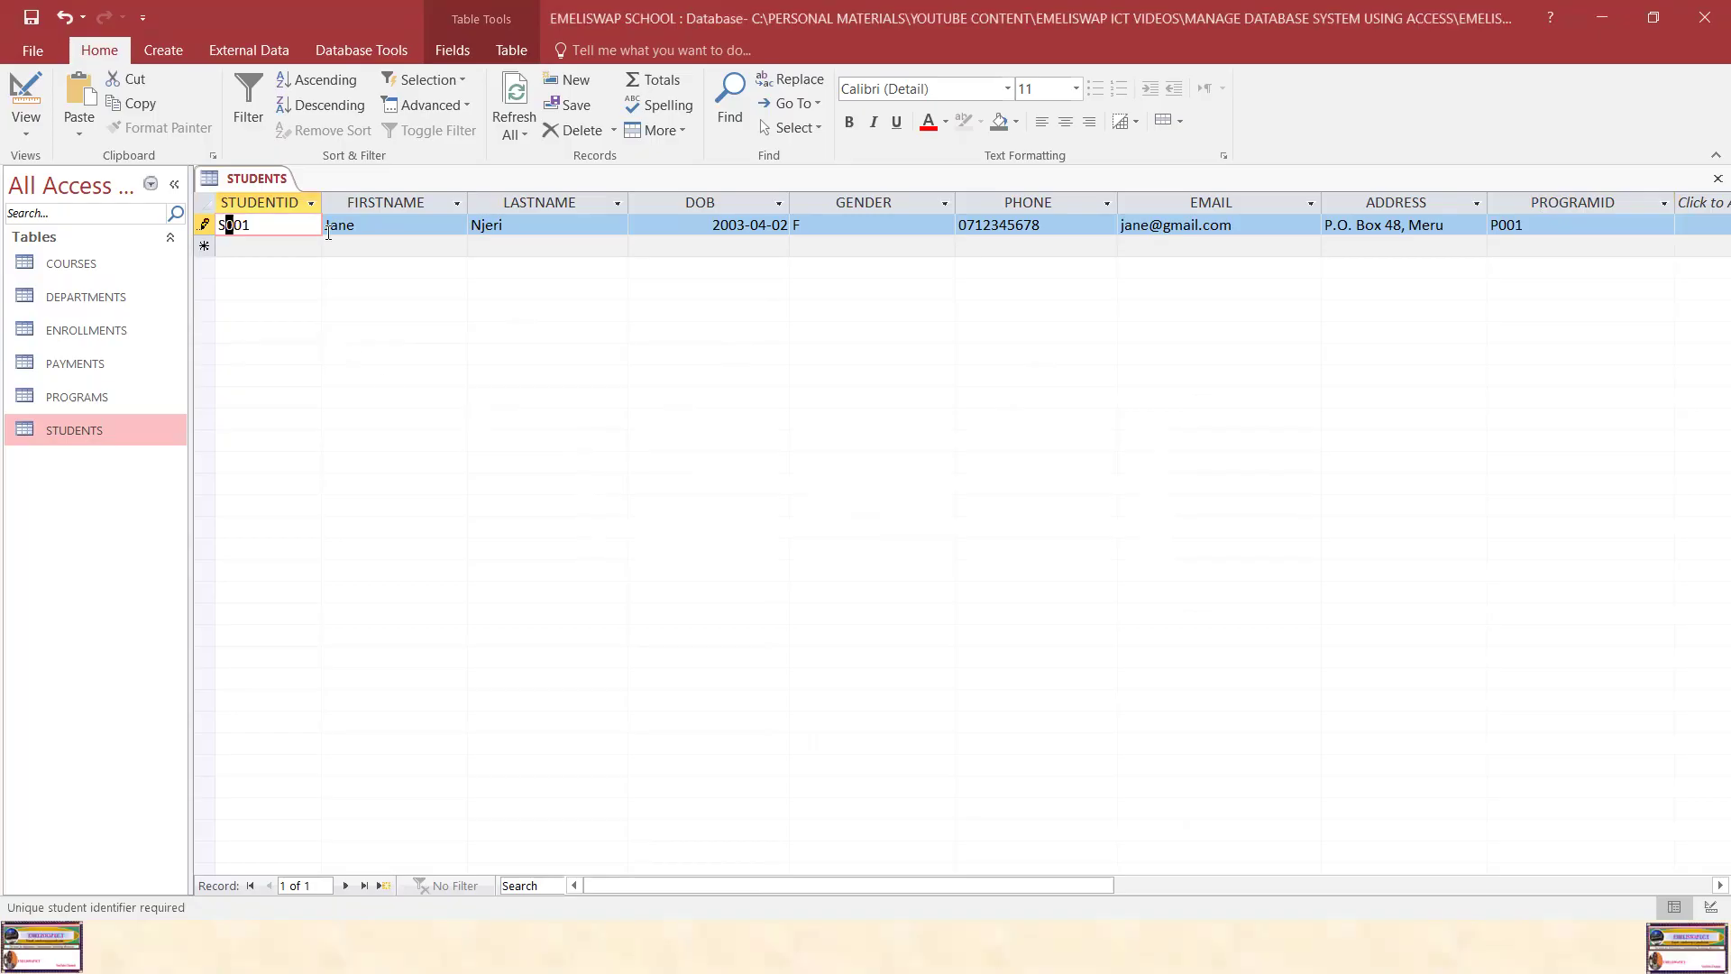
Try to leave record S001 in the STUDENTS table by moving to the blank new record row, dismissing each error dialog
click(423, 245)
click(834, 535)
click(1533, 239)
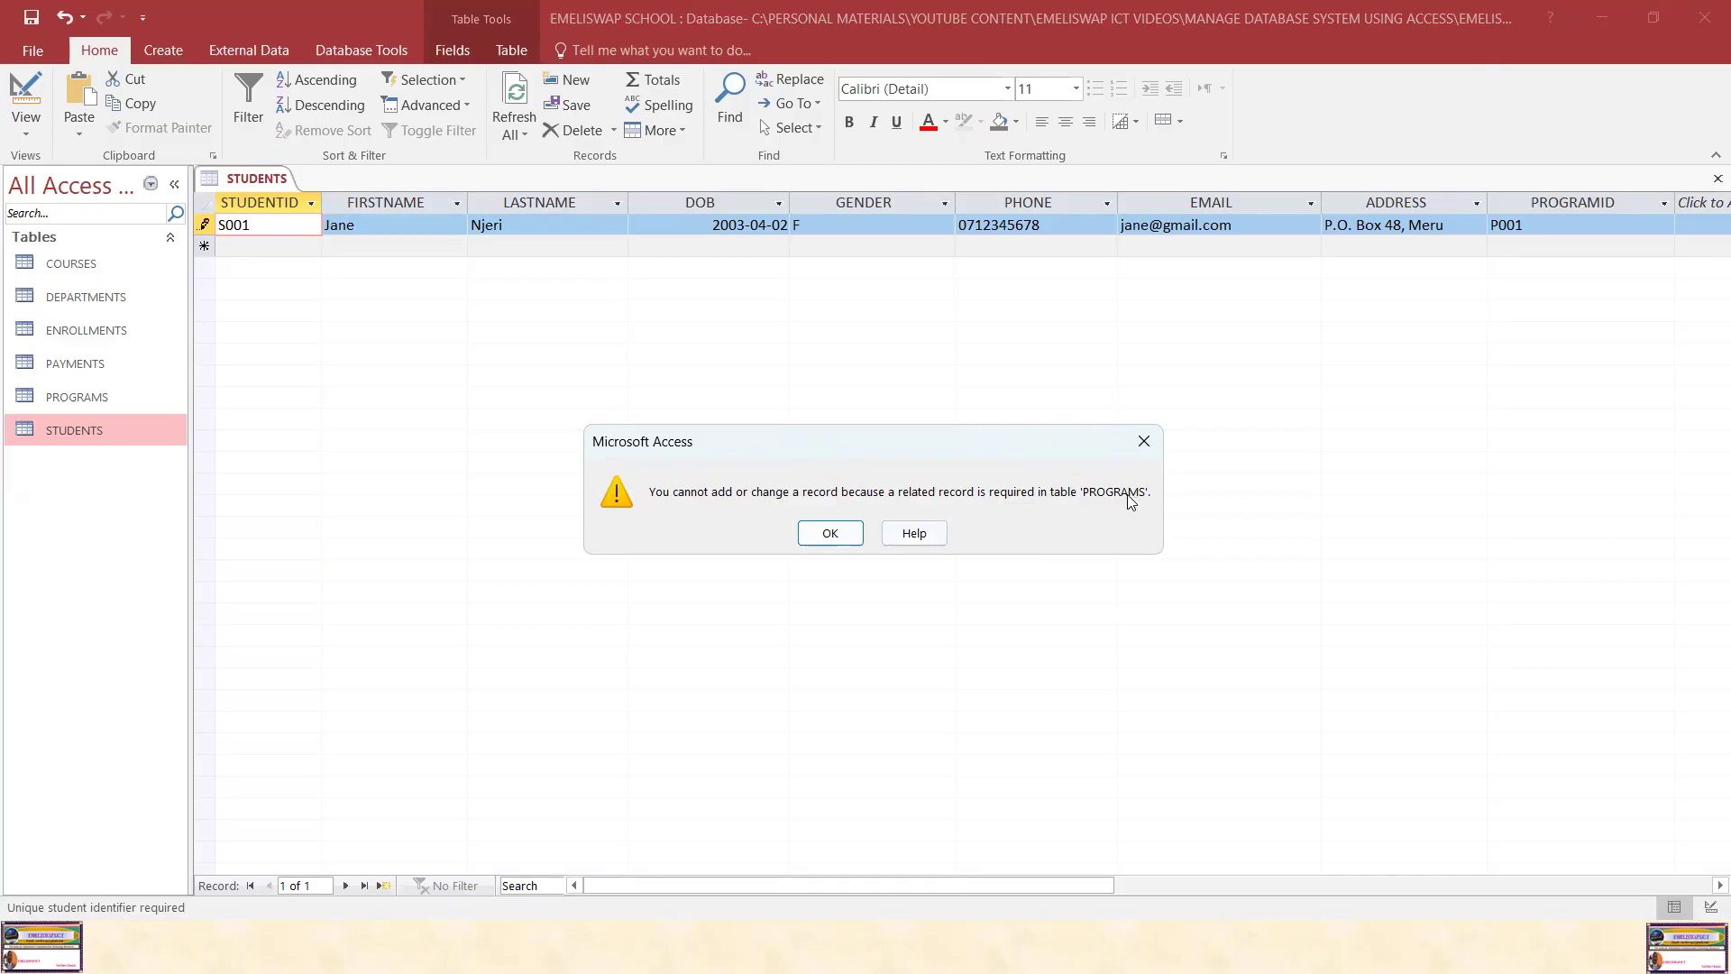
click(1143, 441)
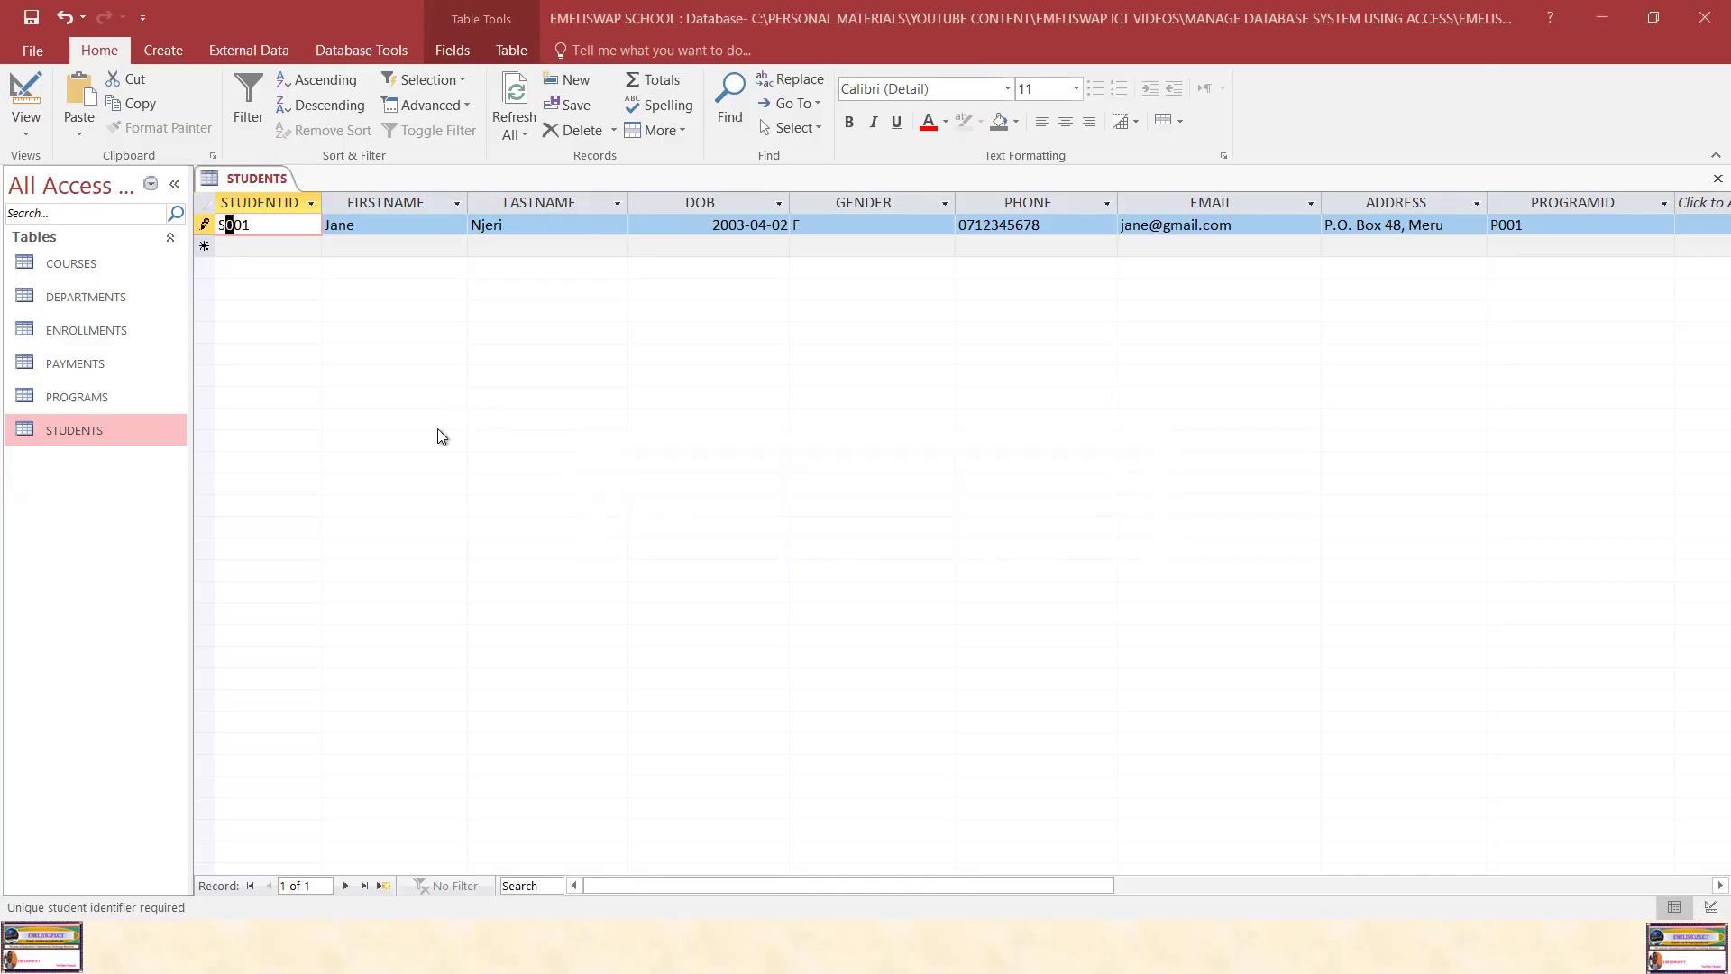
Open the PROGRAMS table, then switch to the Word notes and copy its records P001 to P005
double_click(95, 396)
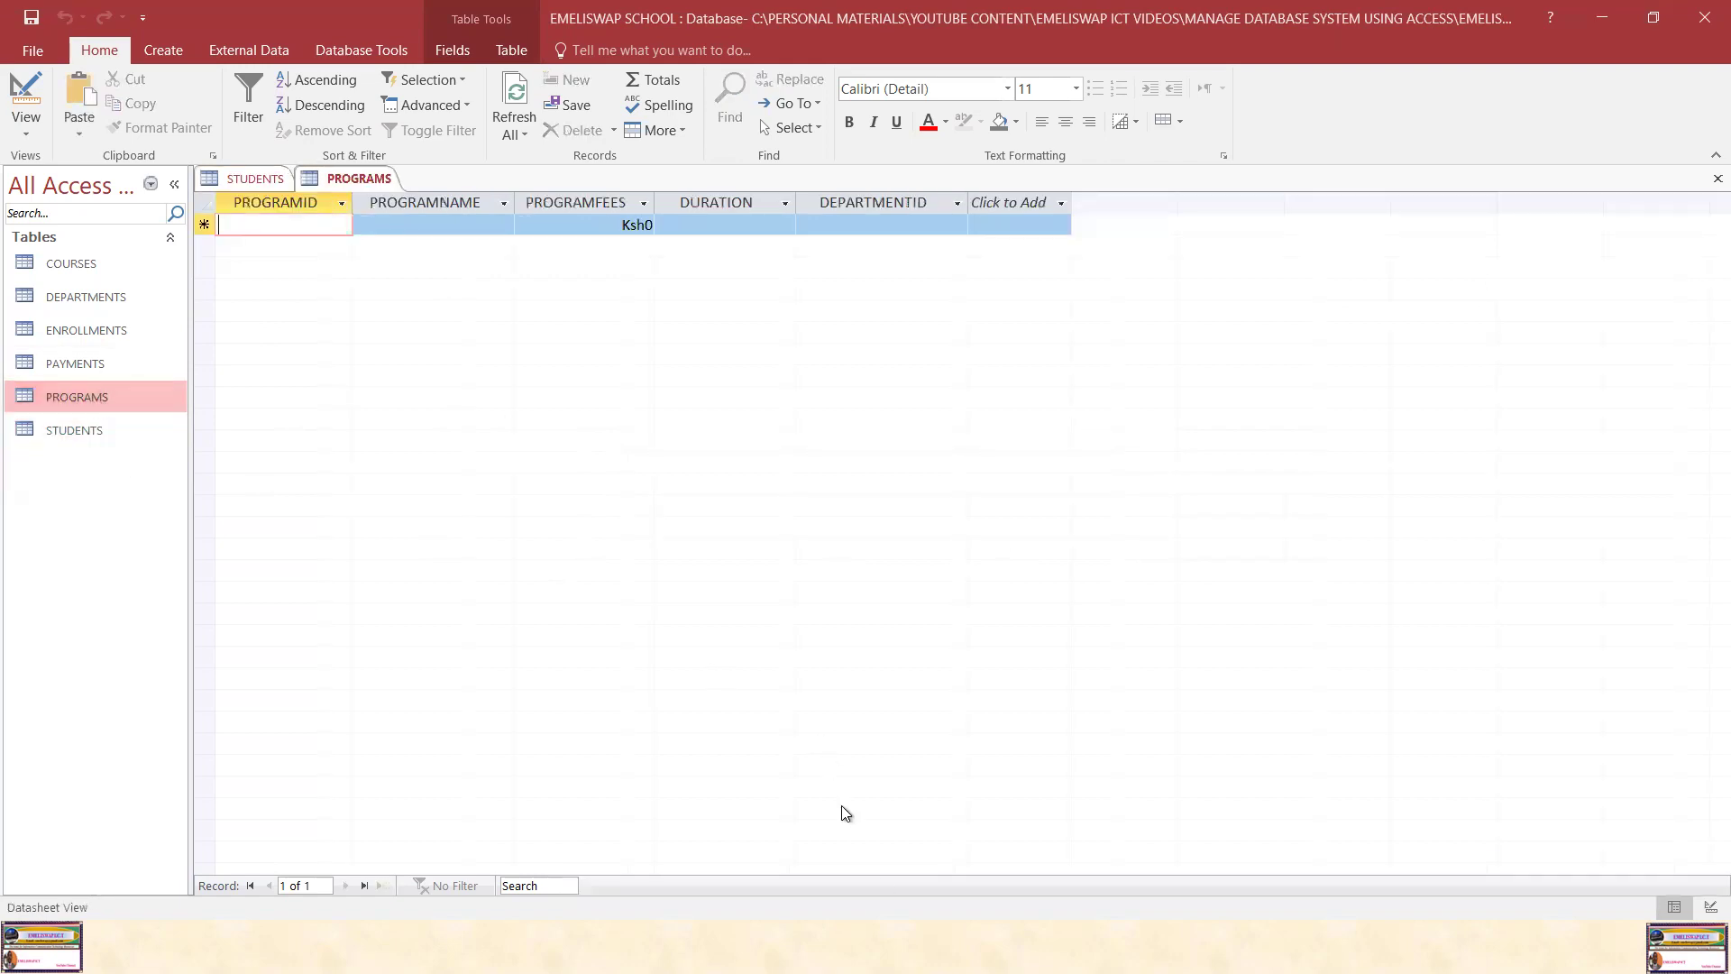
key(super)
mouse_move(933, 954)
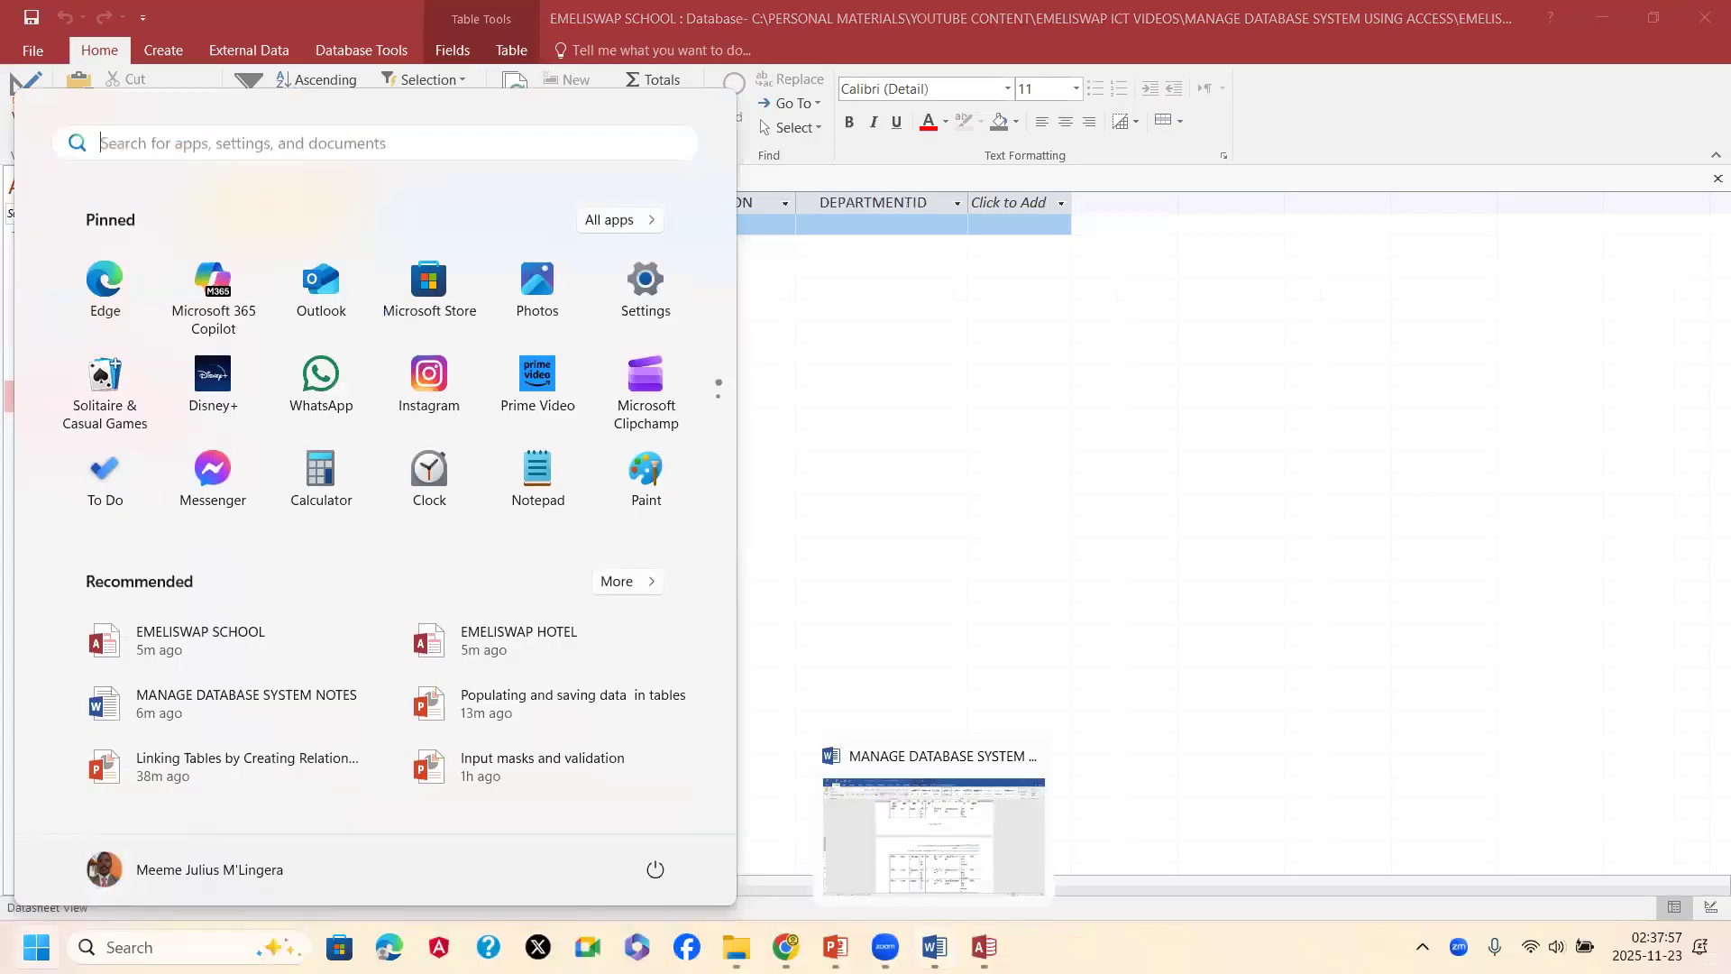
click(933, 838)
click(1224, 627)
scroll(1224, 627, down, 12)
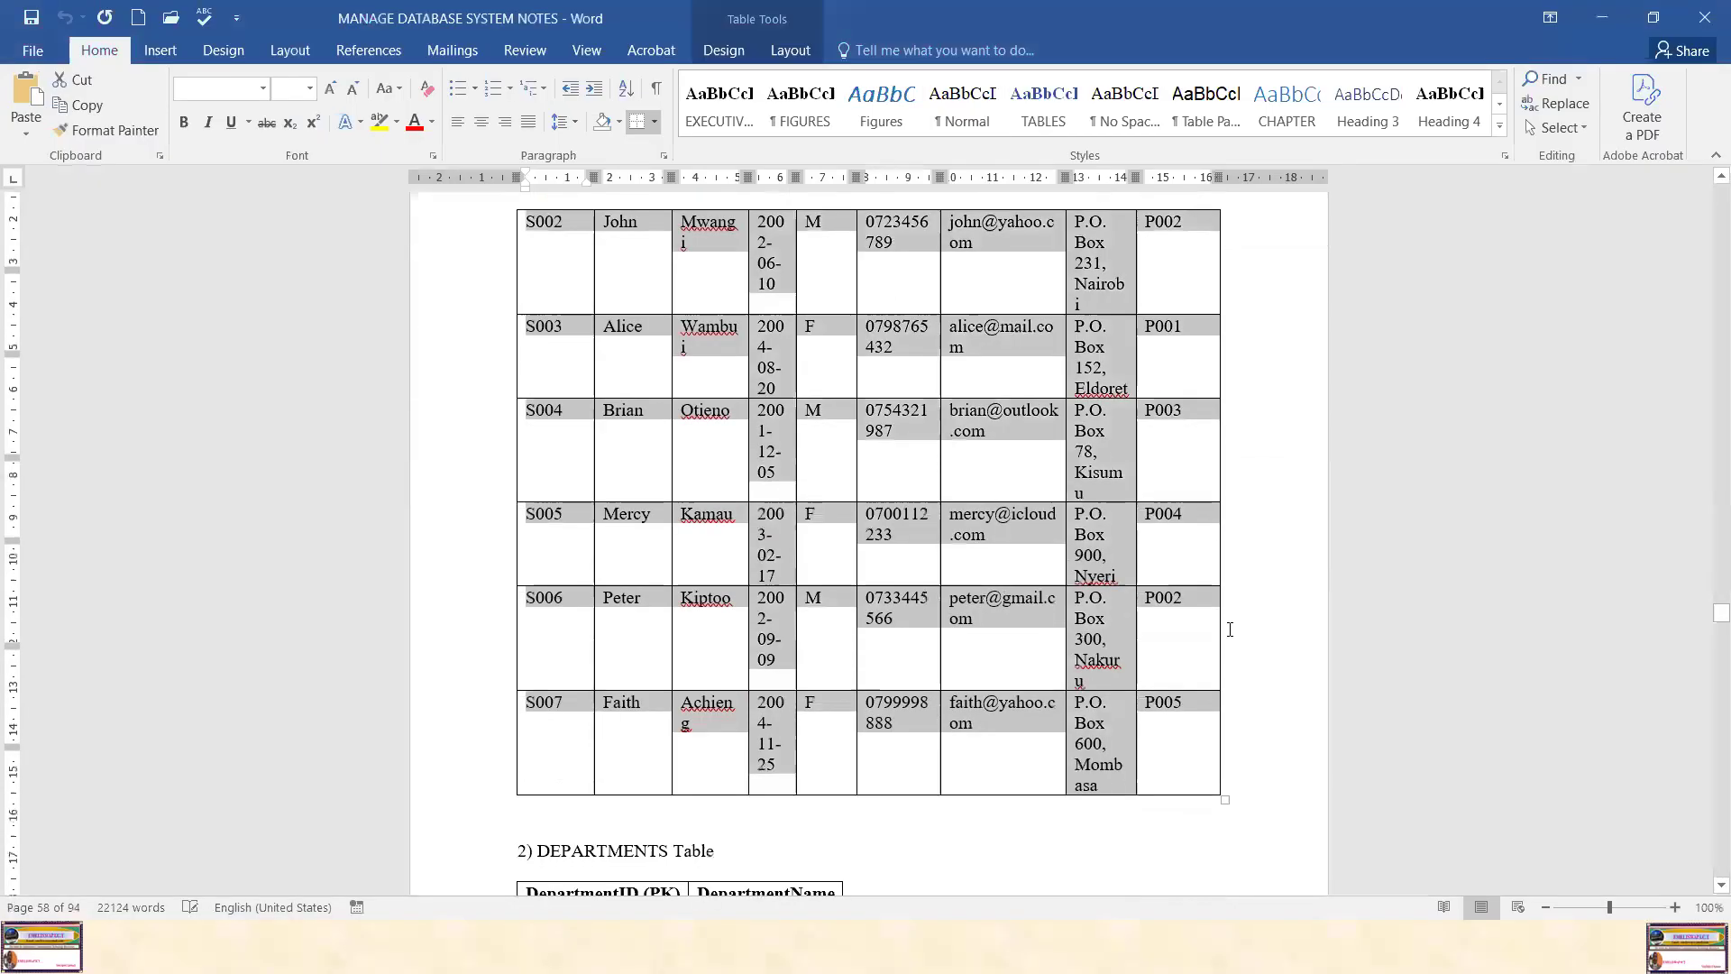
scroll(777, 617, down, 4)
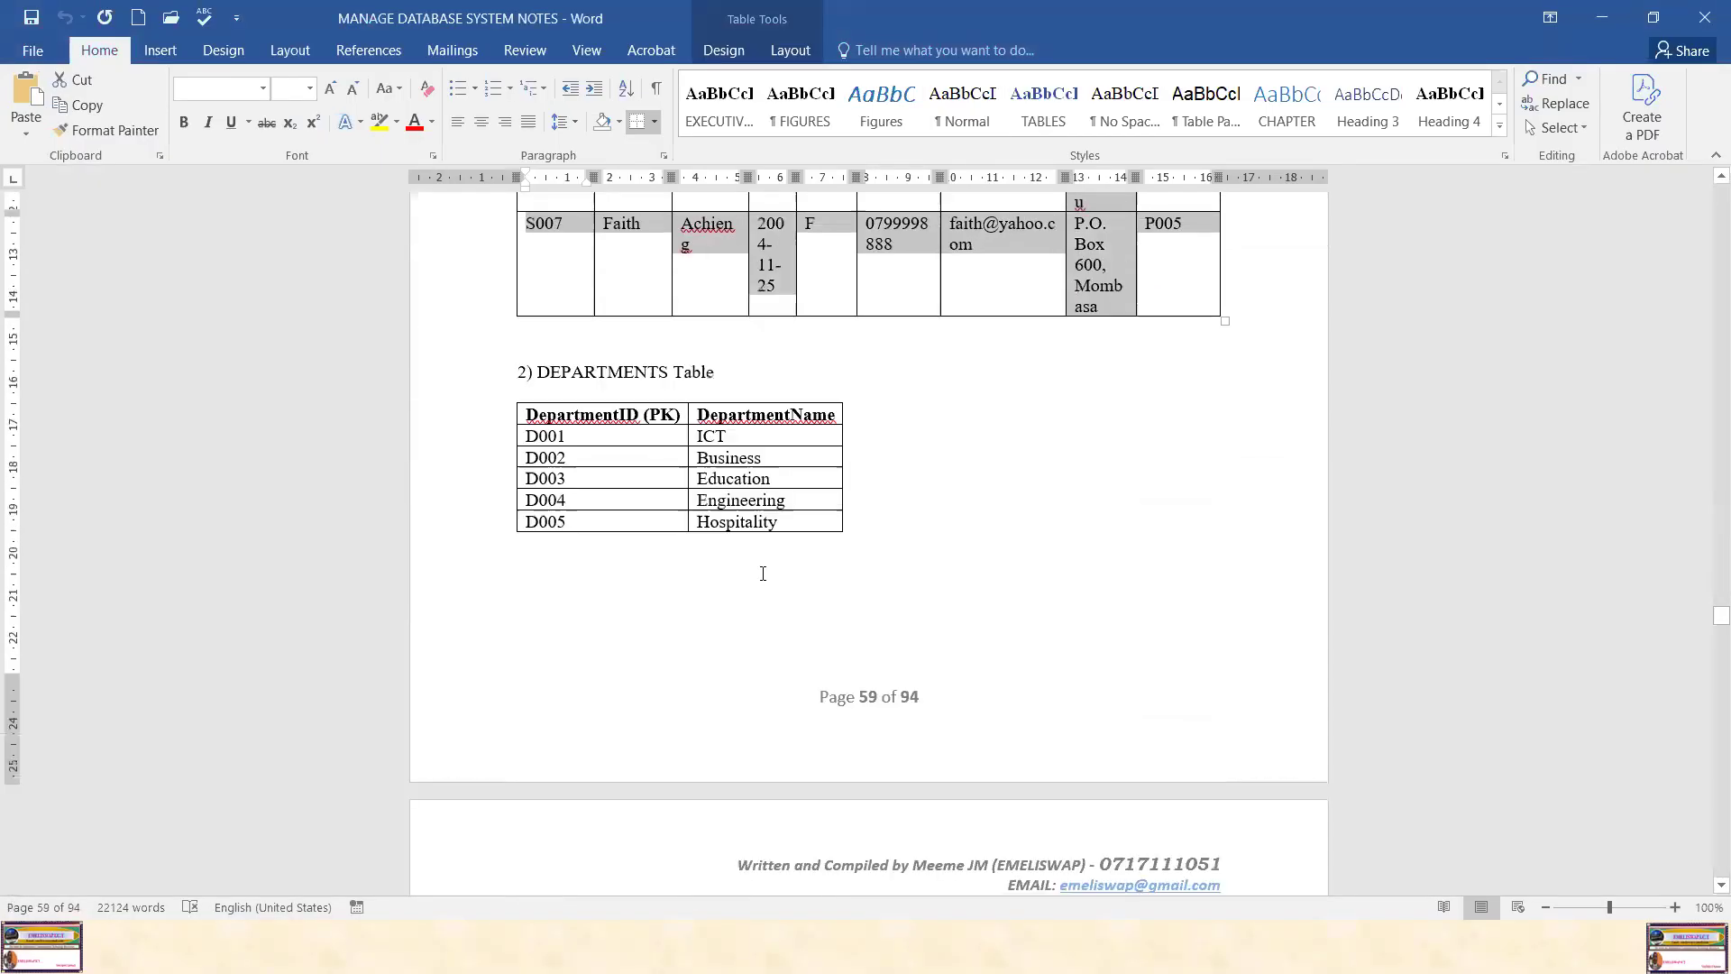
scroll(763, 574, down, 12)
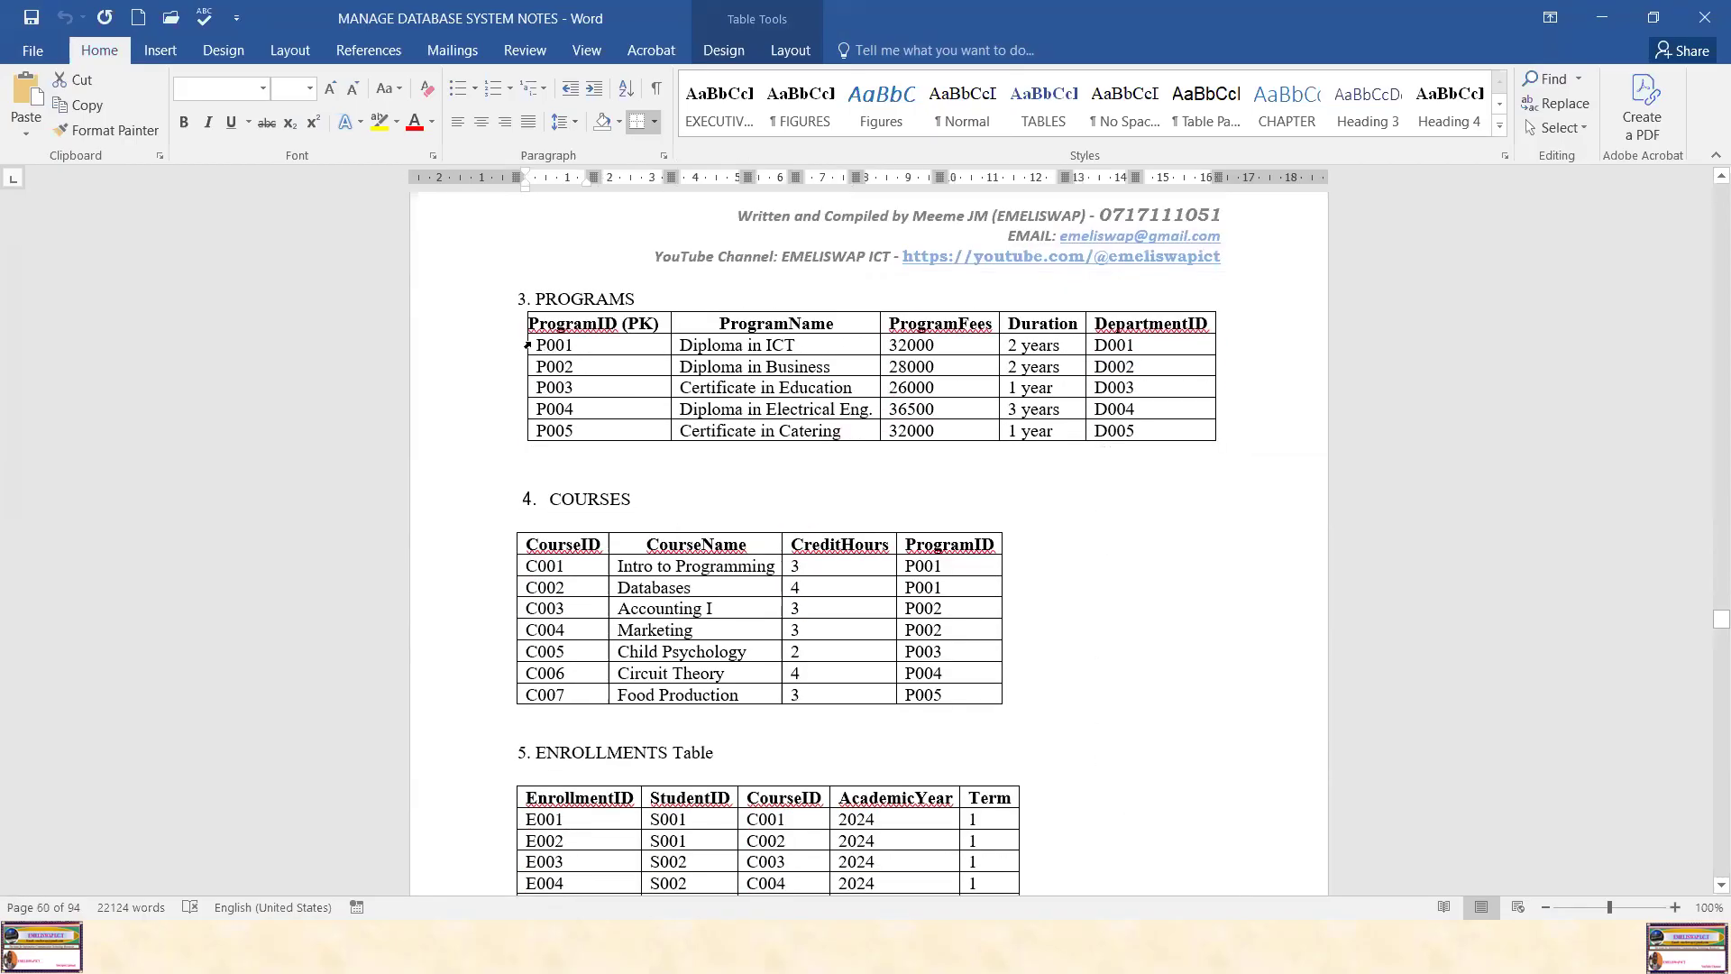
drag(542, 343, 1051, 413)
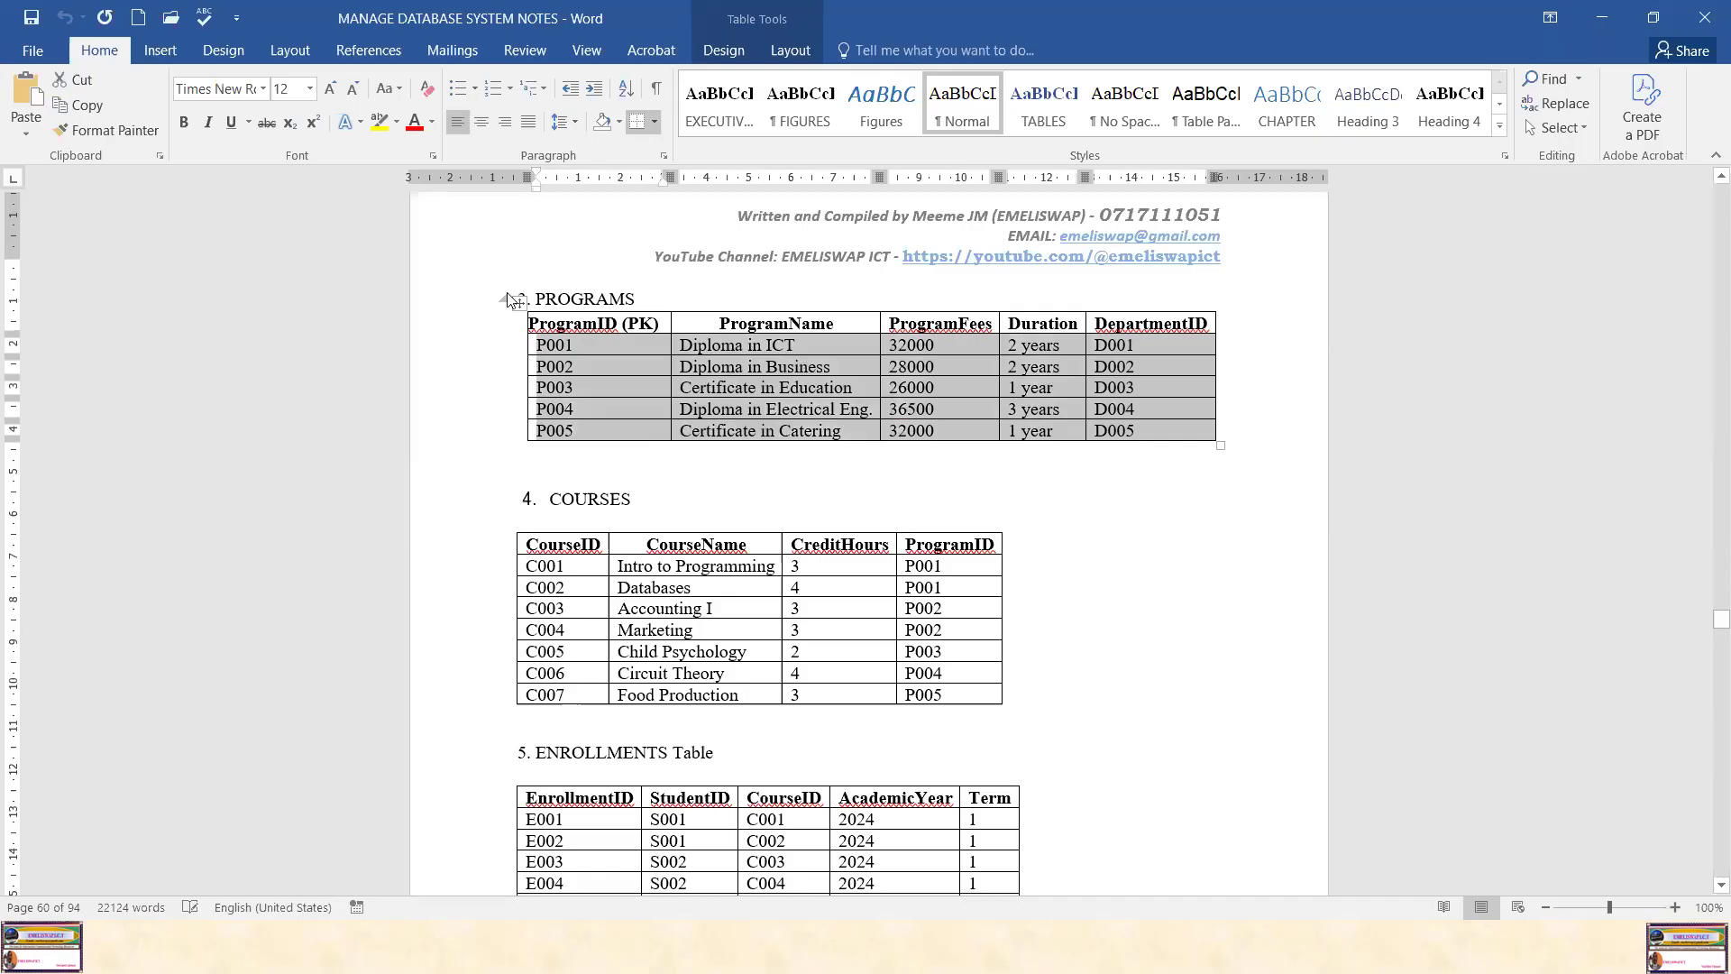
right_click(569, 345)
click(631, 379)
Switch back to Access and try to paste the copied program records into the new record row of PROGRAMS, suppressing further error messages
key(super)
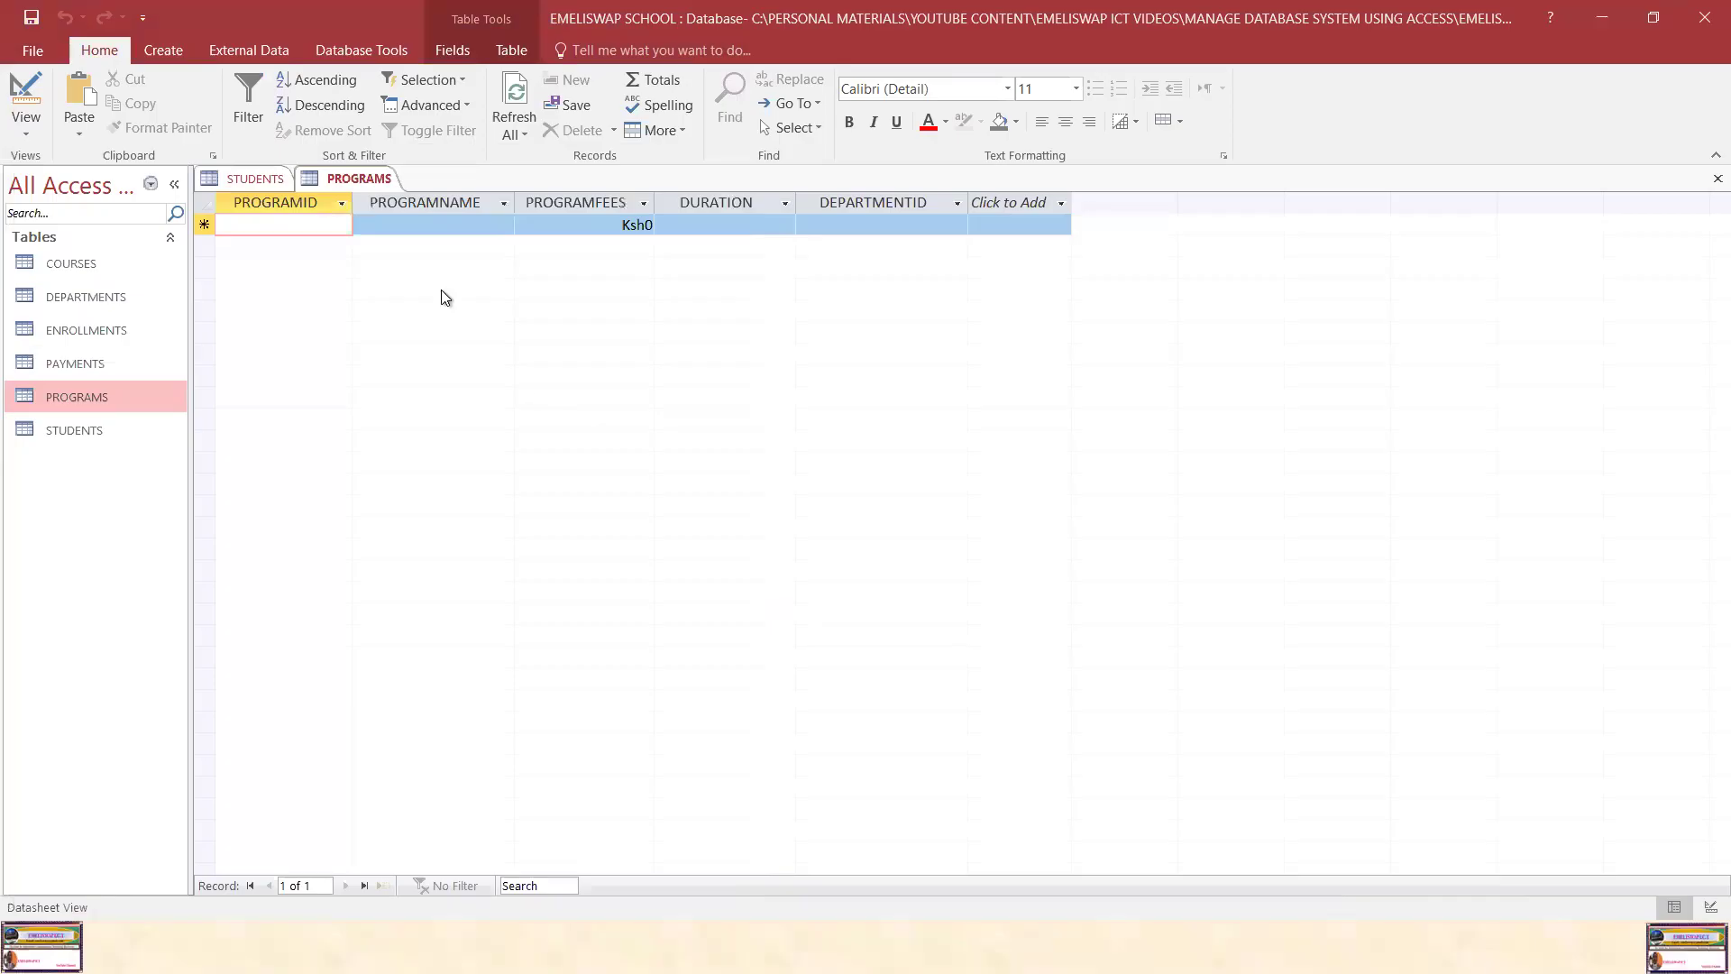
click(202, 225)
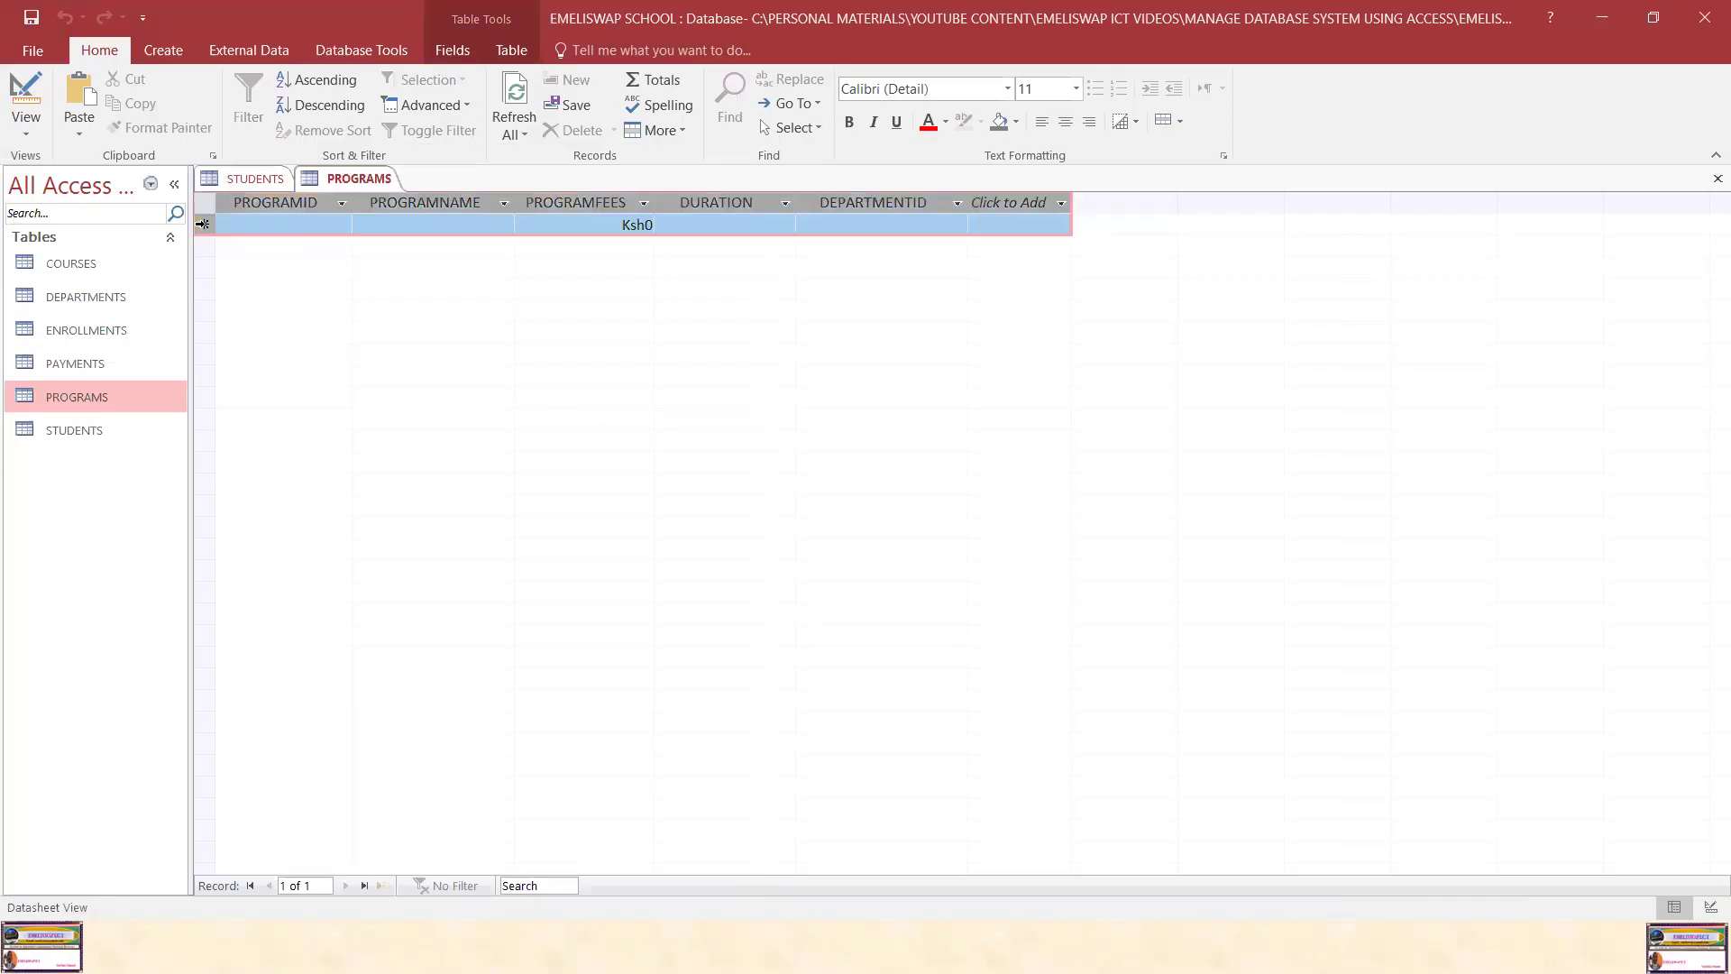
right_click(201, 224)
click(233, 349)
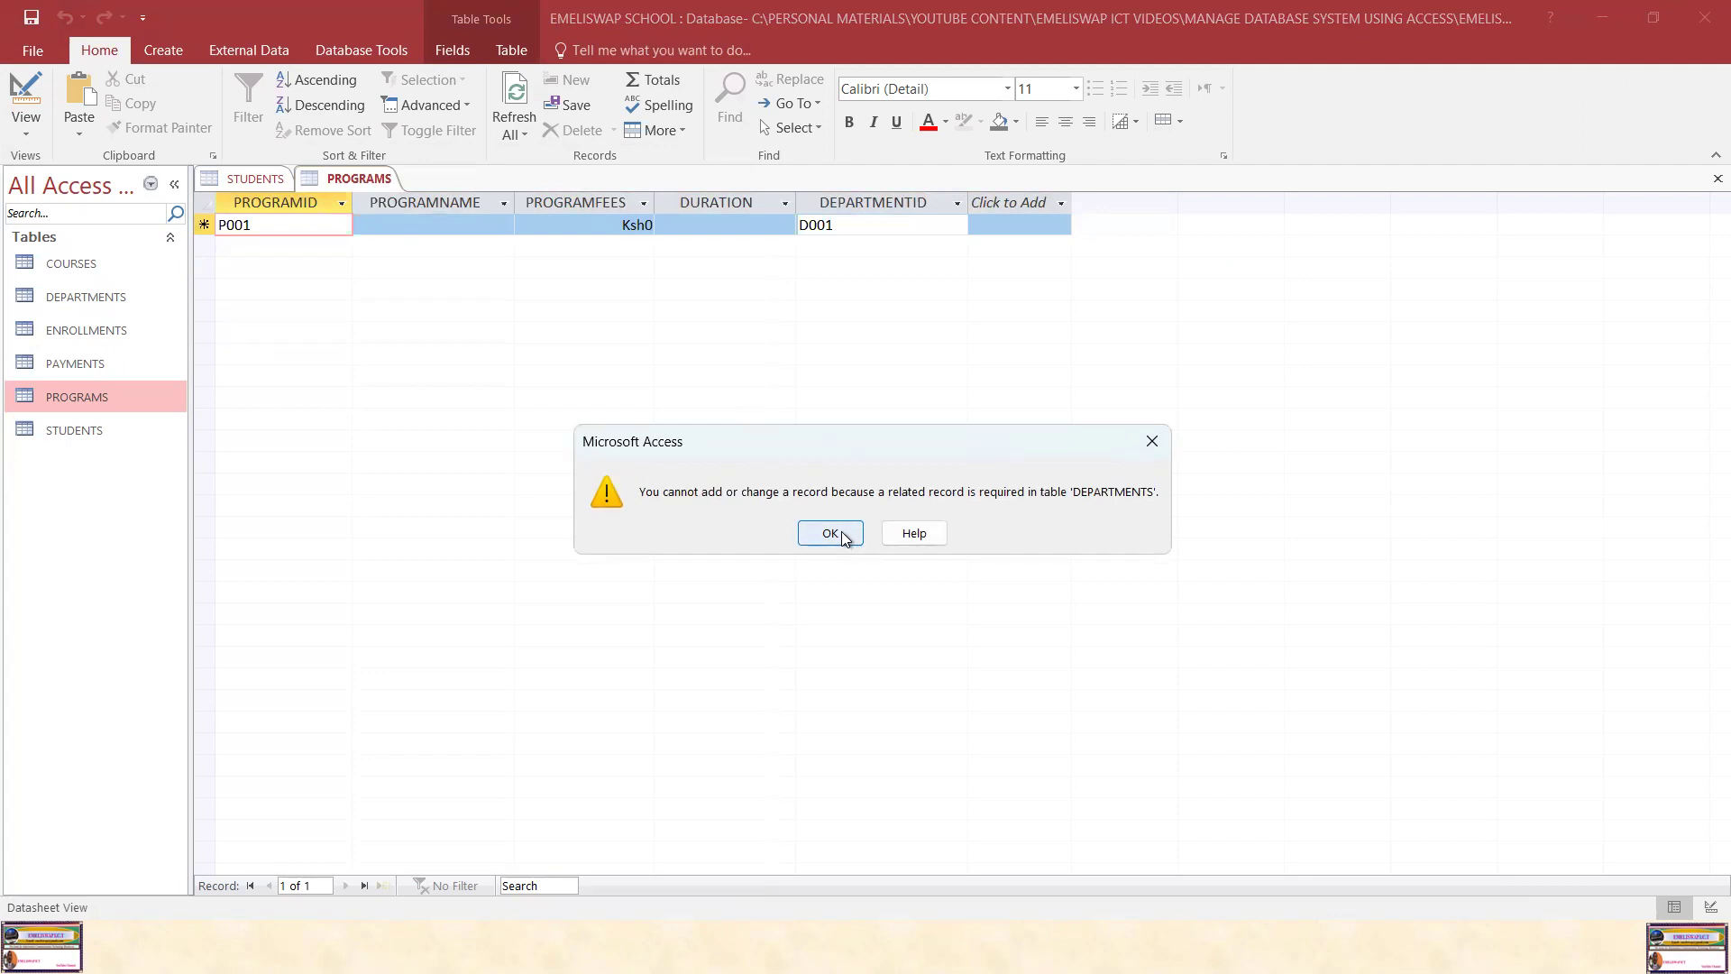
click(844, 537)
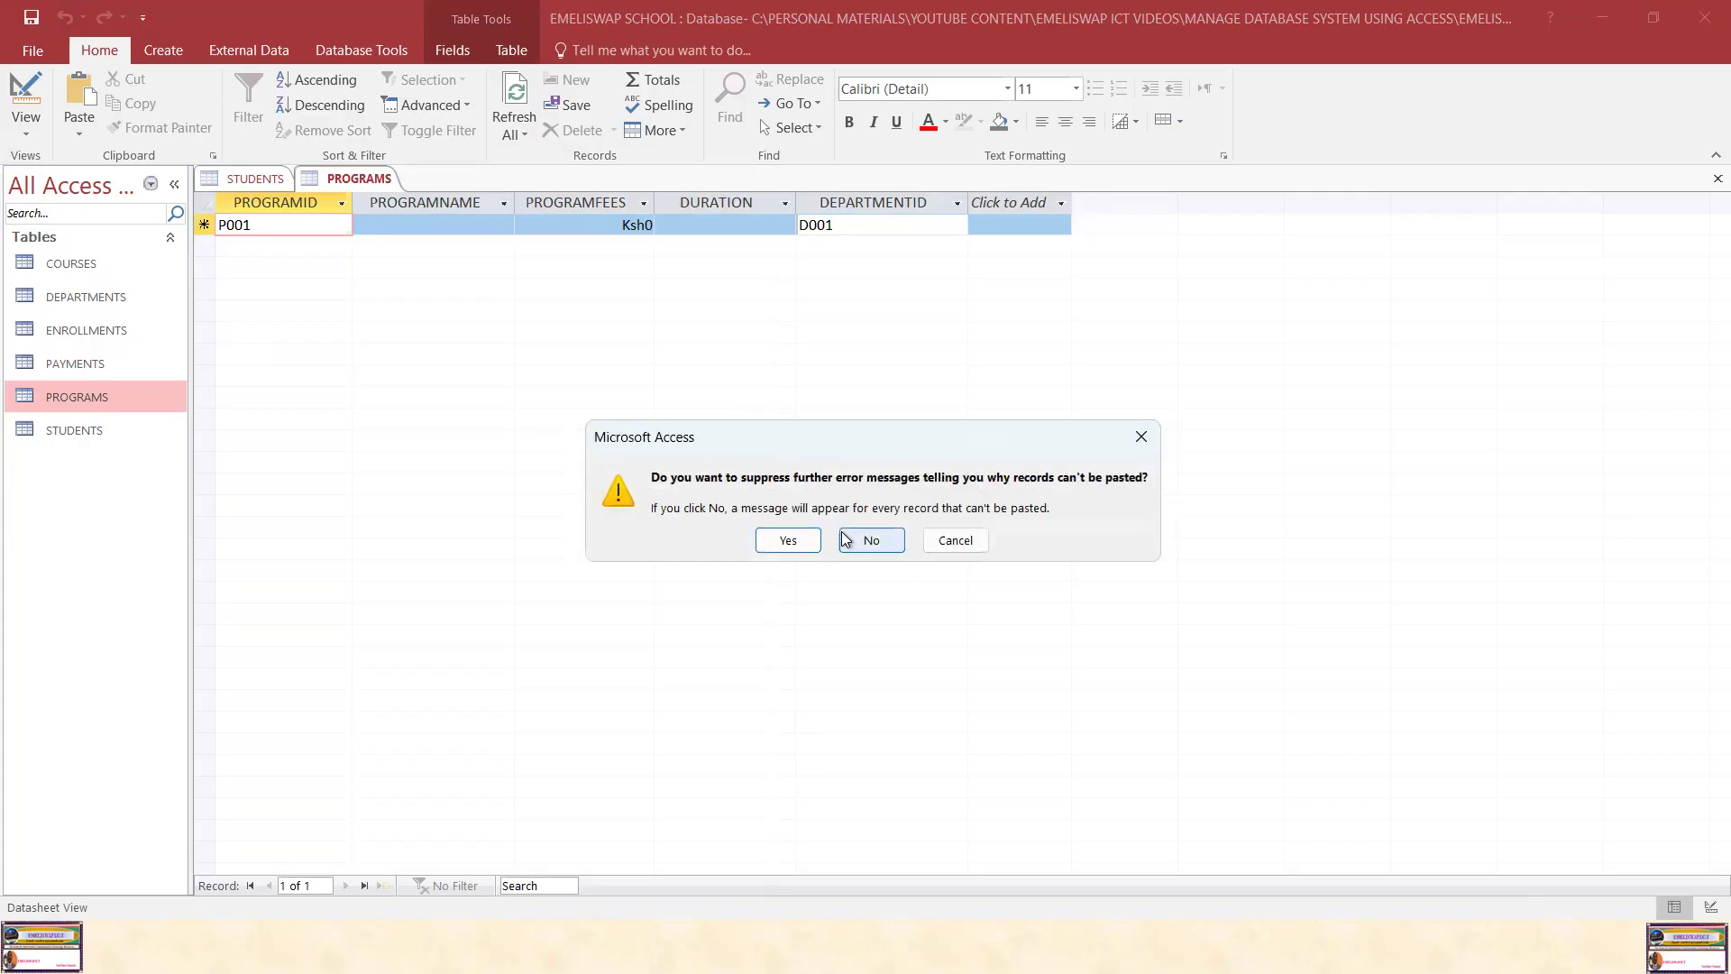
click(790, 540)
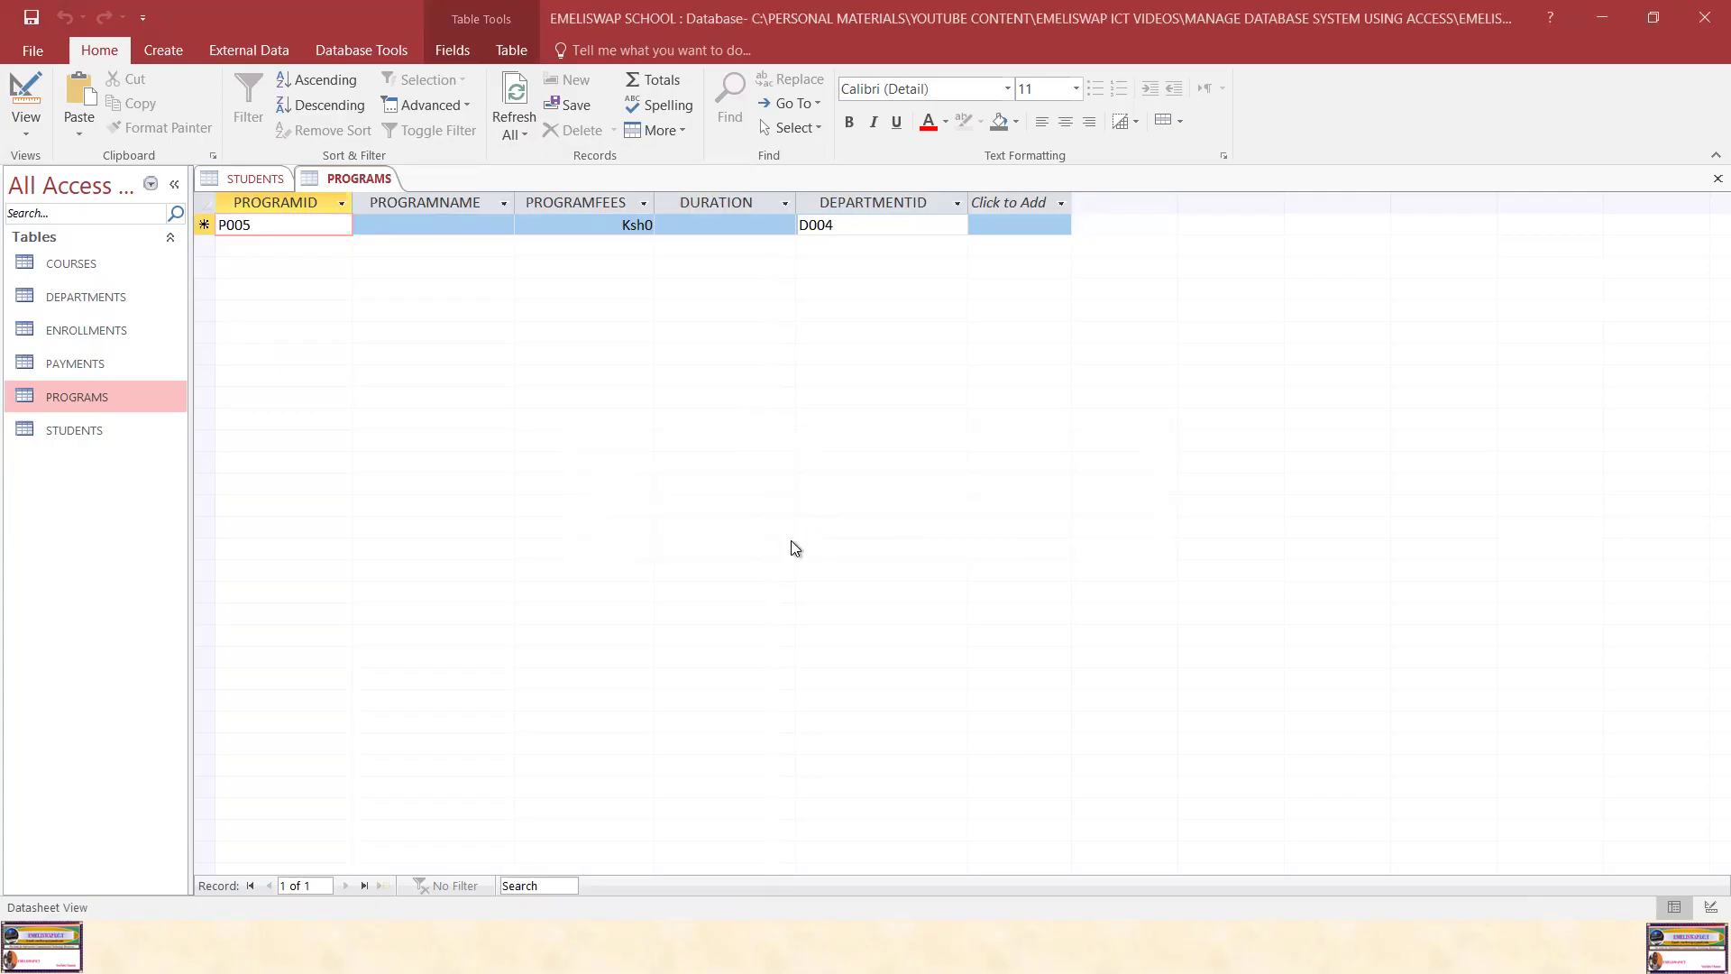
click(865, 548)
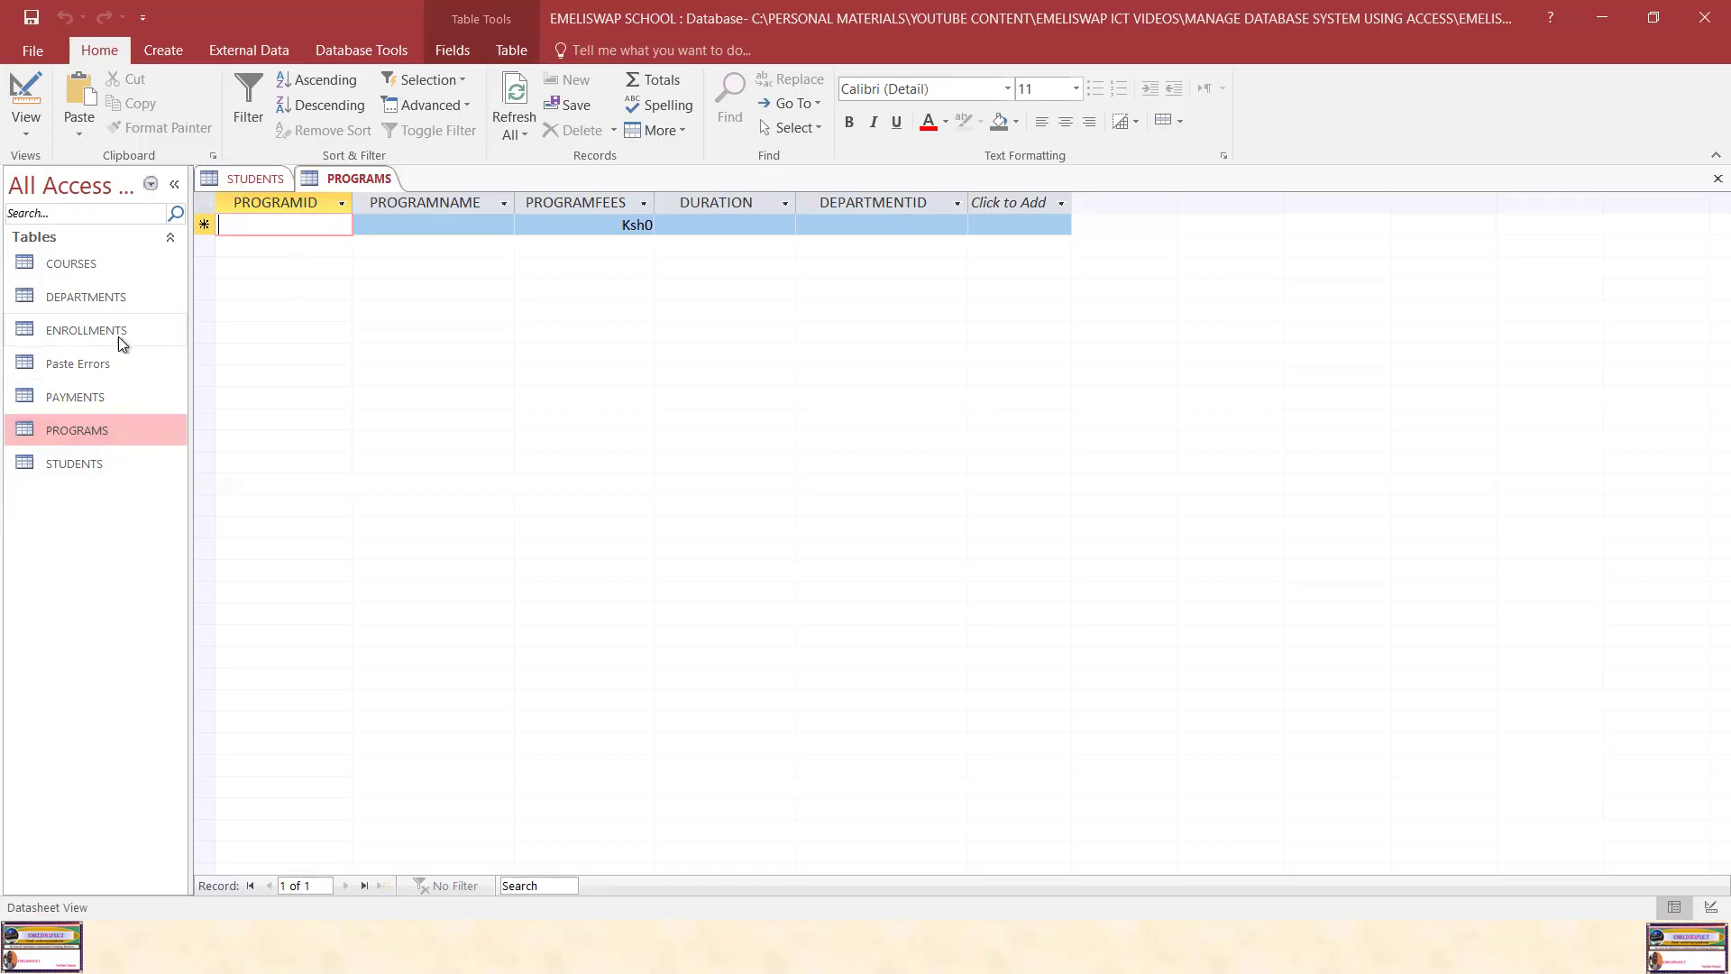
Open the DEPARTMENTS table, then switch to the Word notes and copy its records D001 to D005
double_click(77, 293)
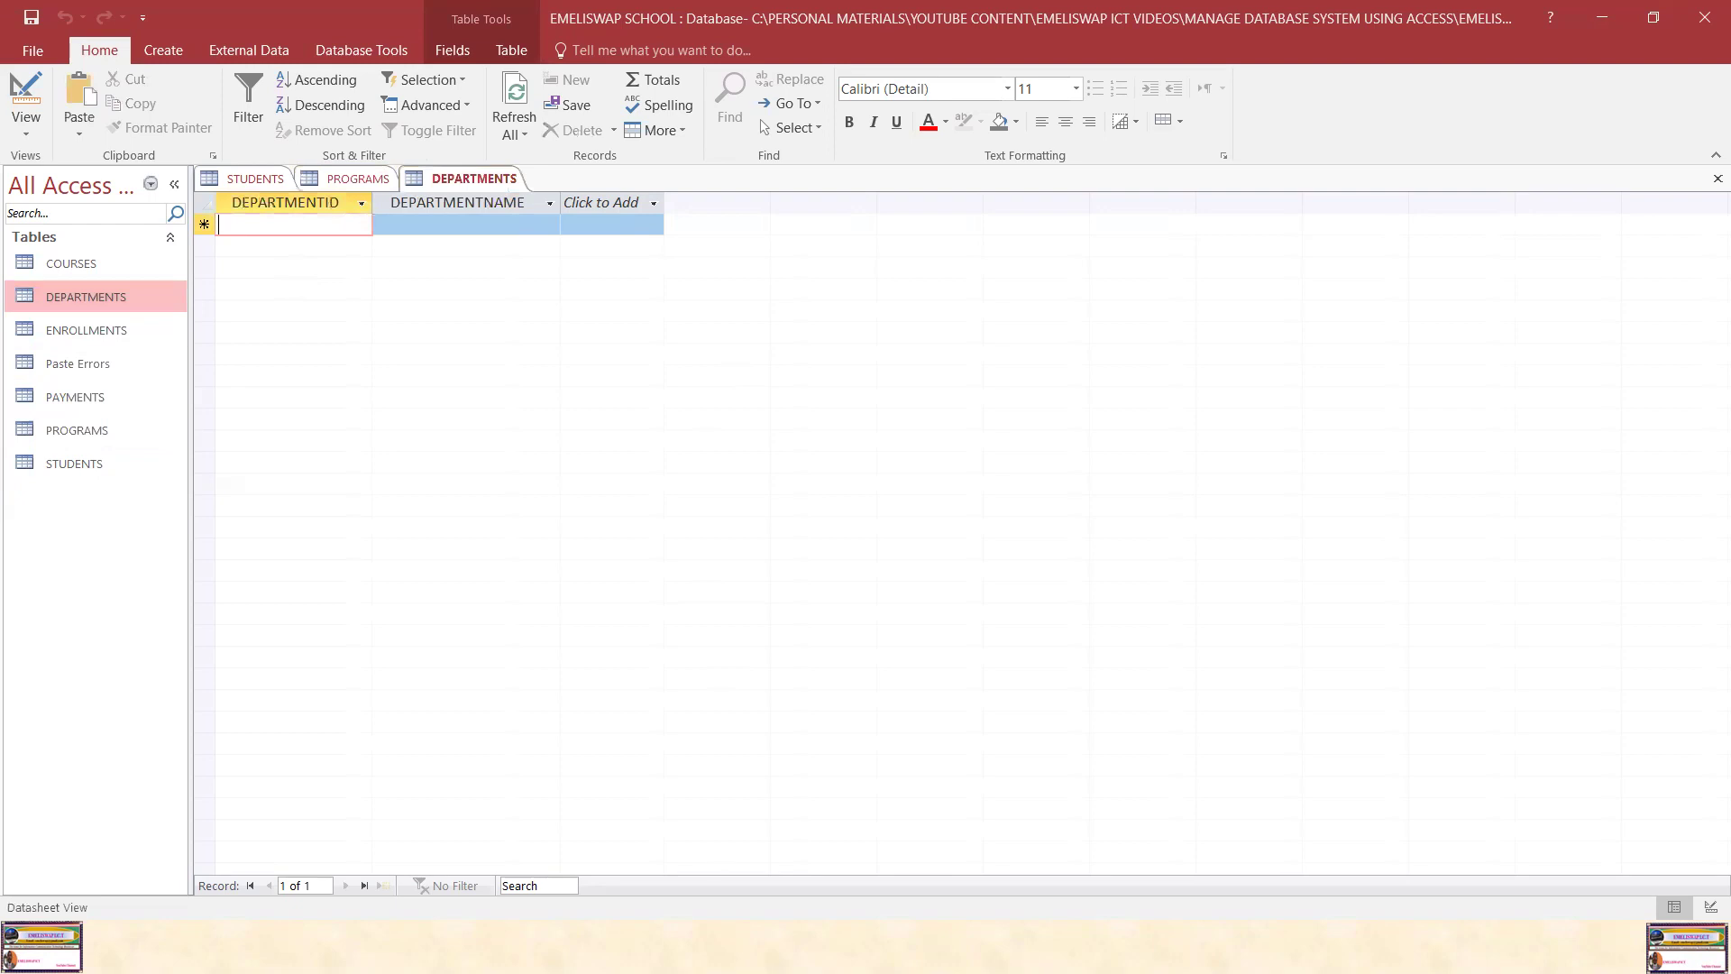
key(super)
mouse_move(934, 946)
click(934, 834)
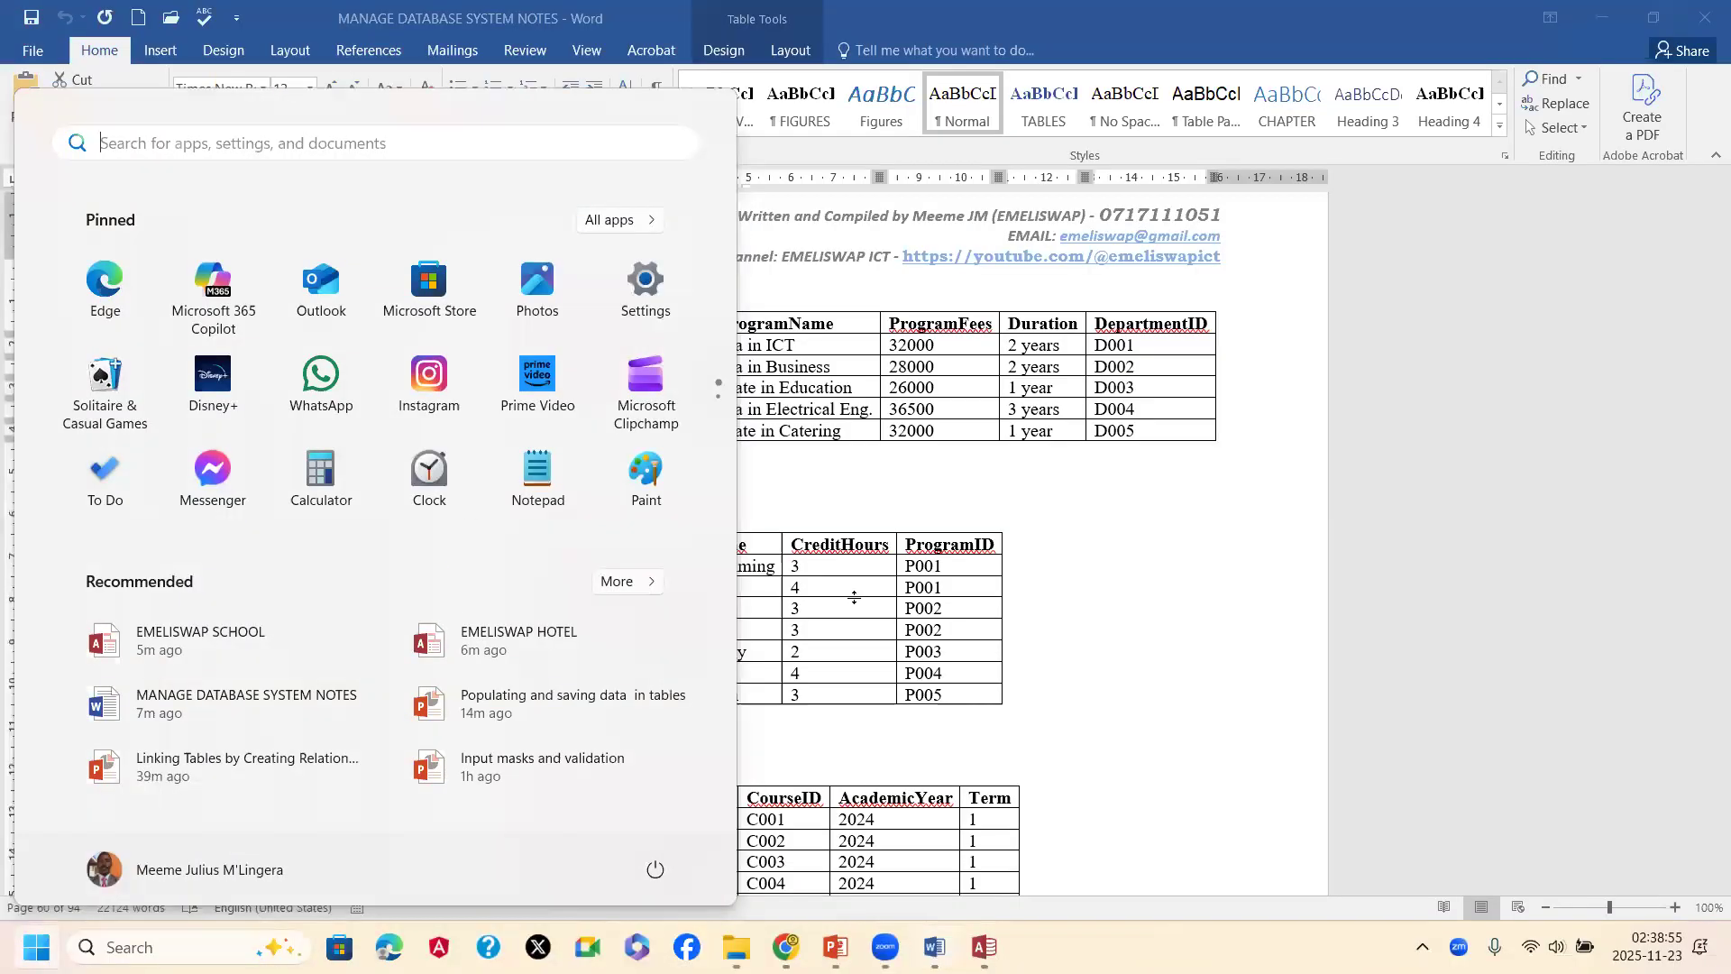
scroll(1037, 613, up, 8)
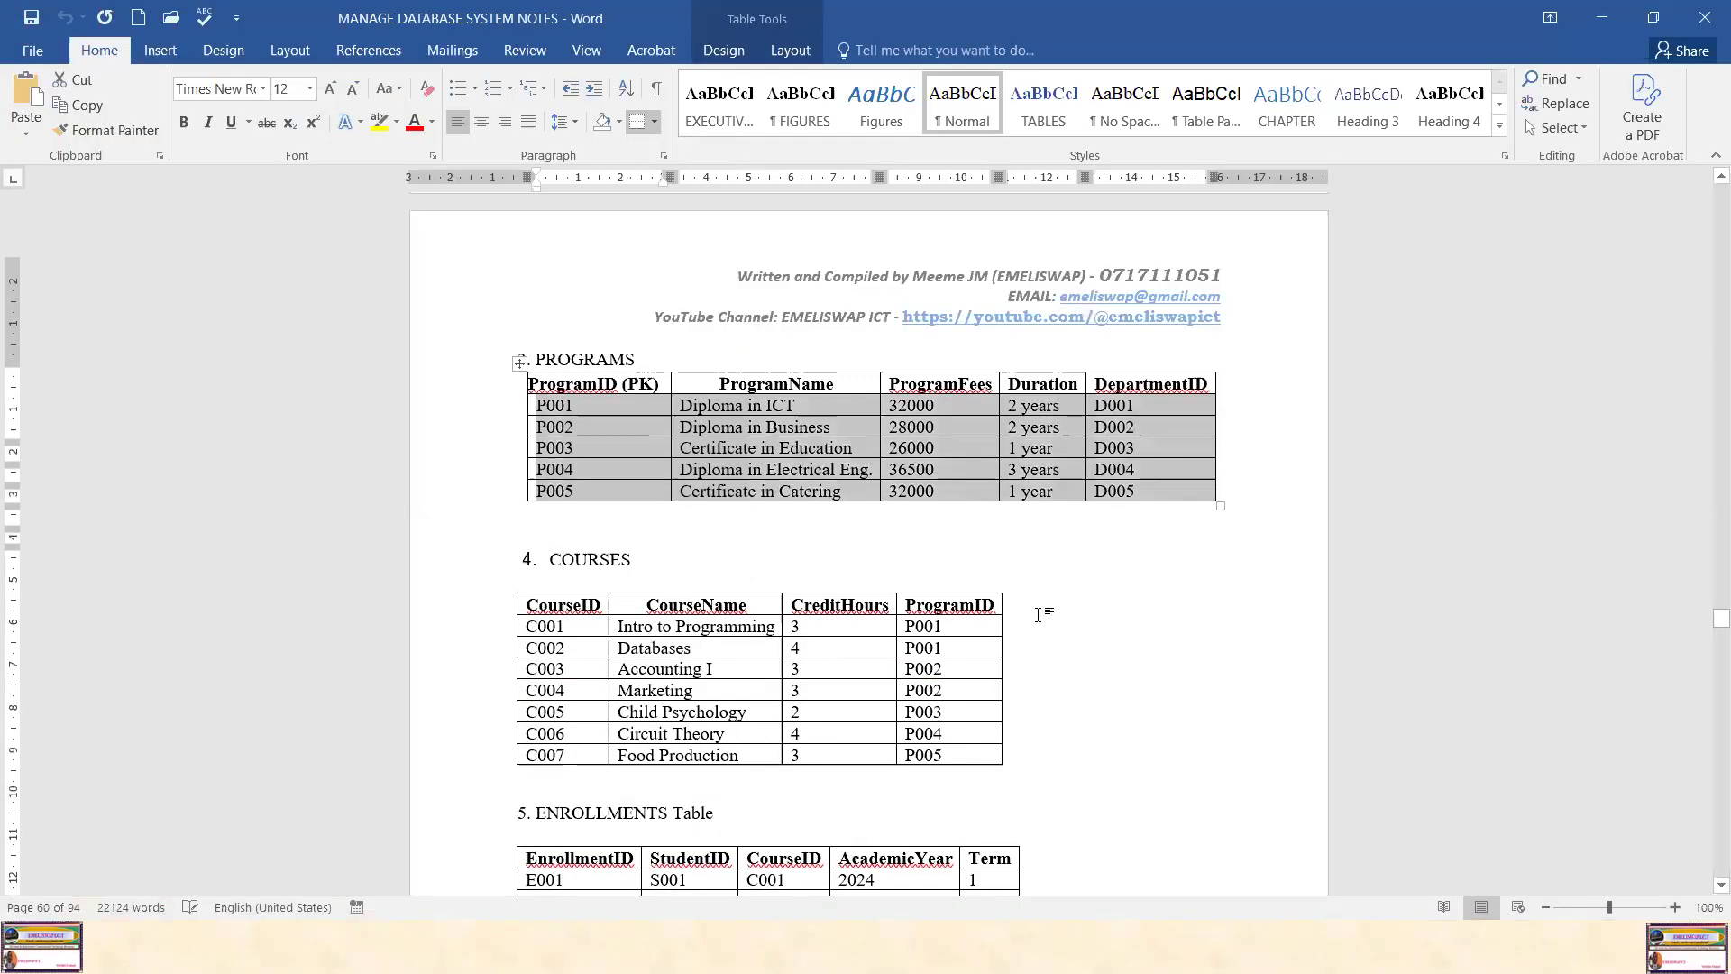
scroll(1040, 615, up, 1)
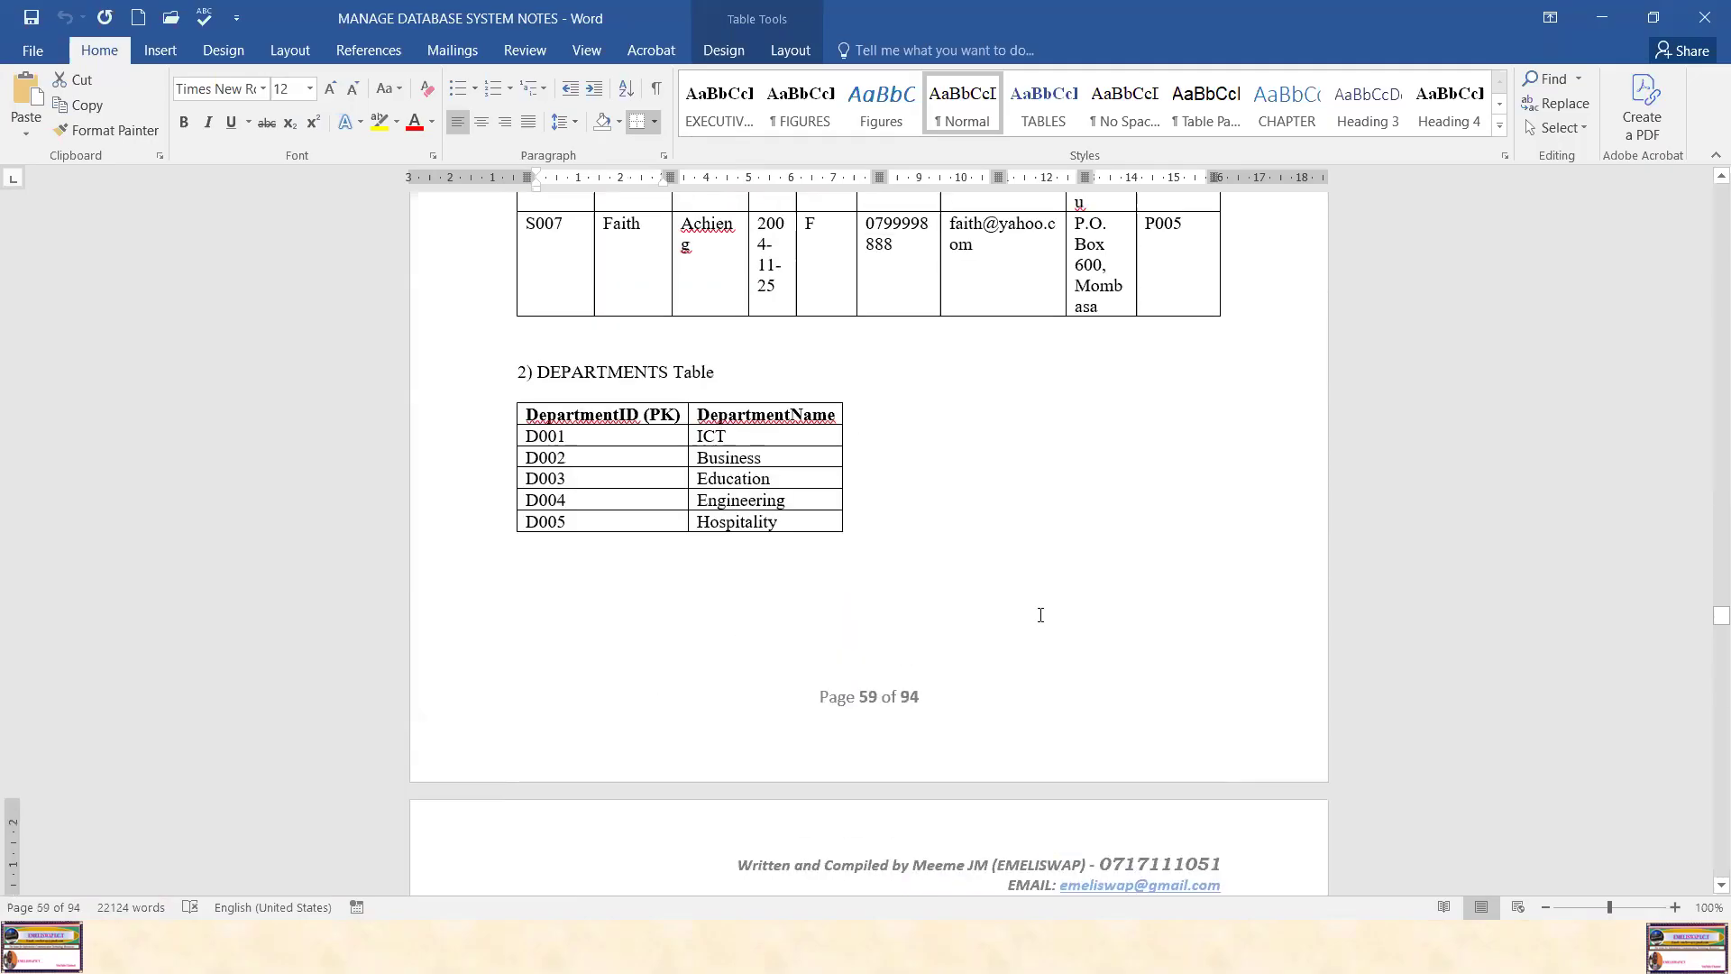
drag(530, 434, 734, 523)
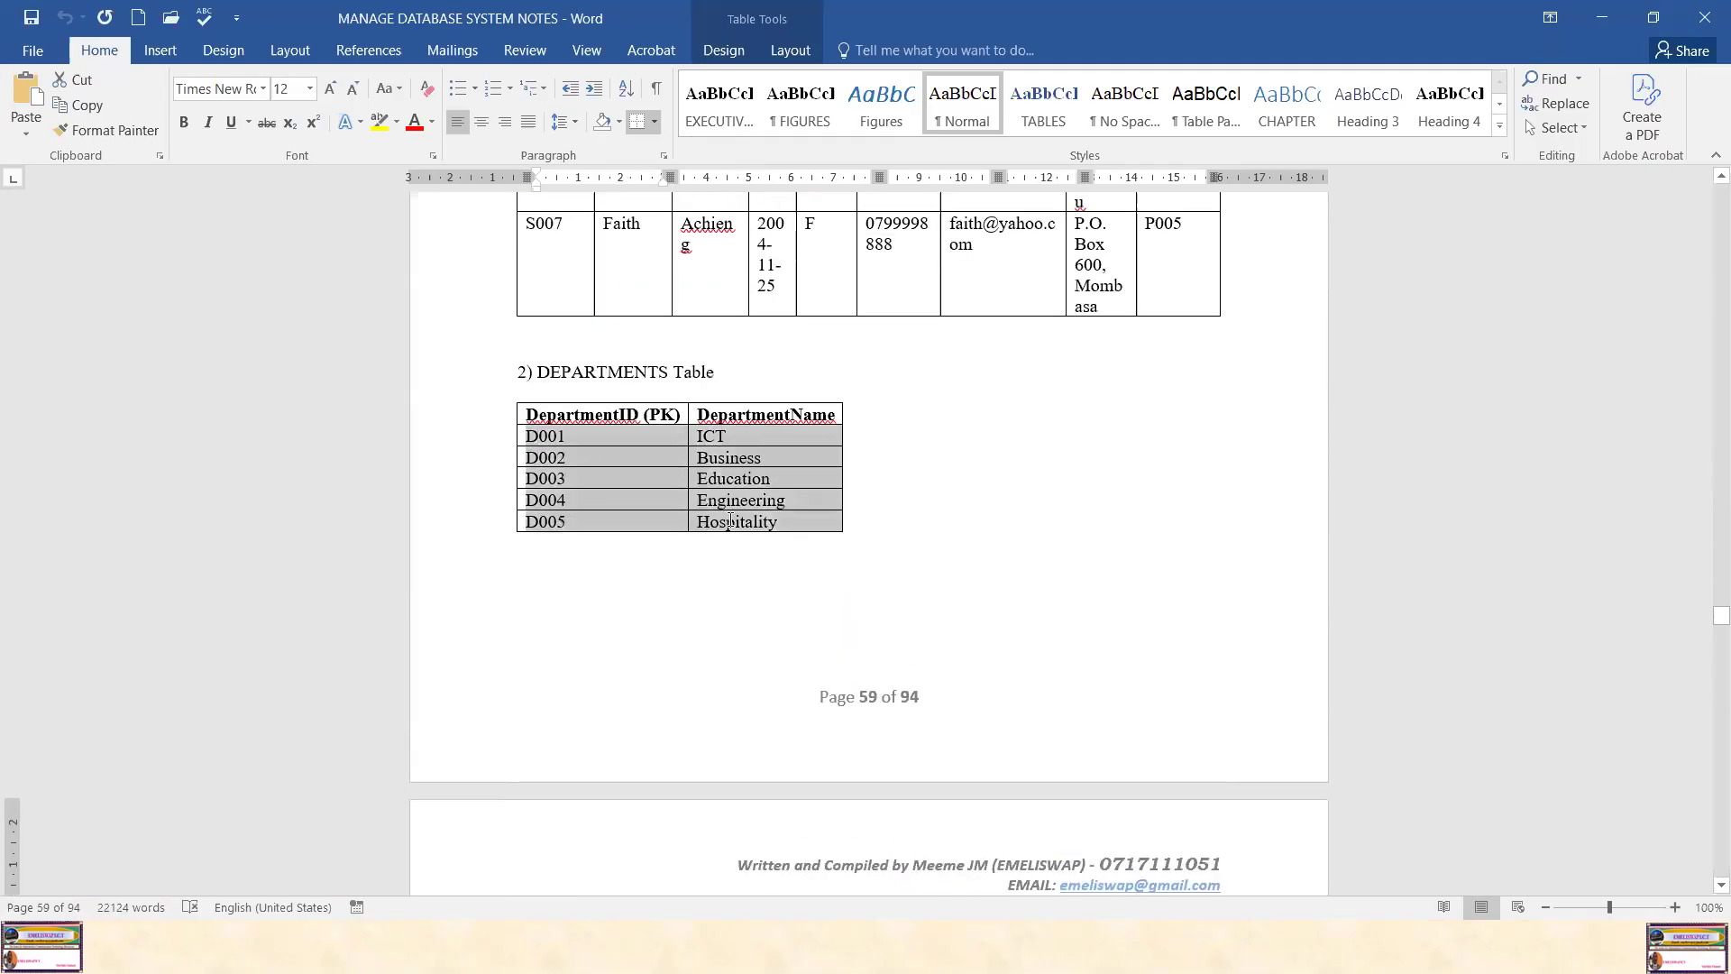
right_click(547, 436)
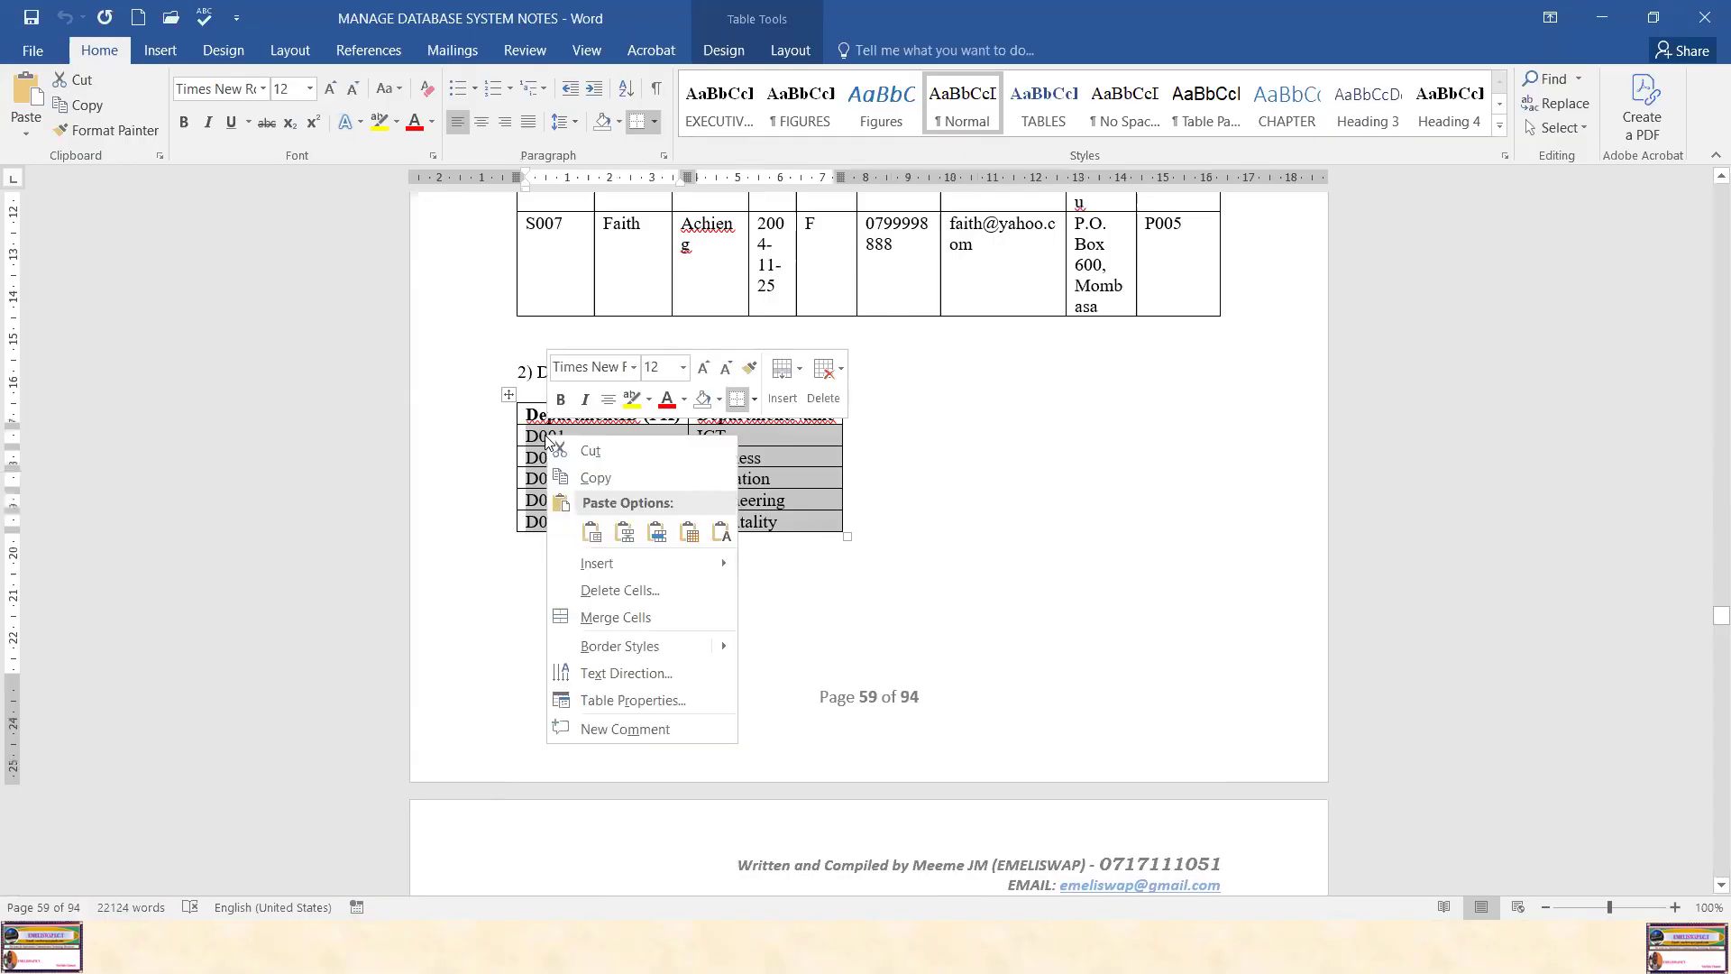
click(596, 478)
Switch back to Access and paste the five department records into the new record row of the DEPARTMENTS table, accepting the paste
key(super)
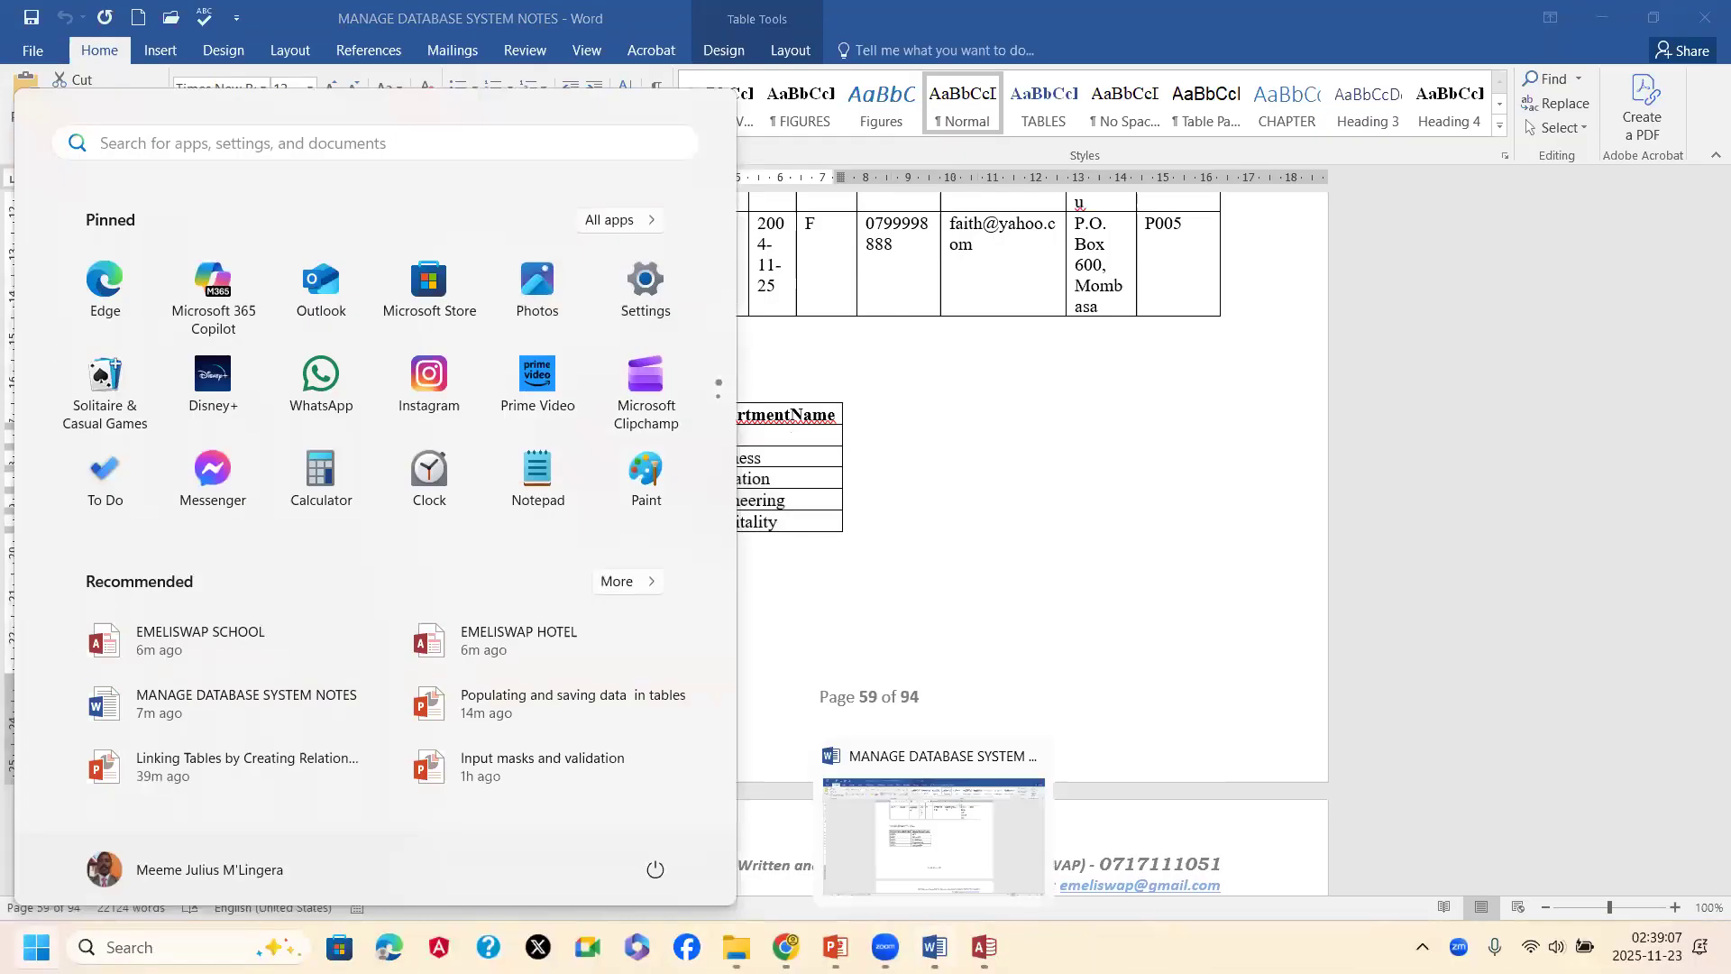
click(983, 946)
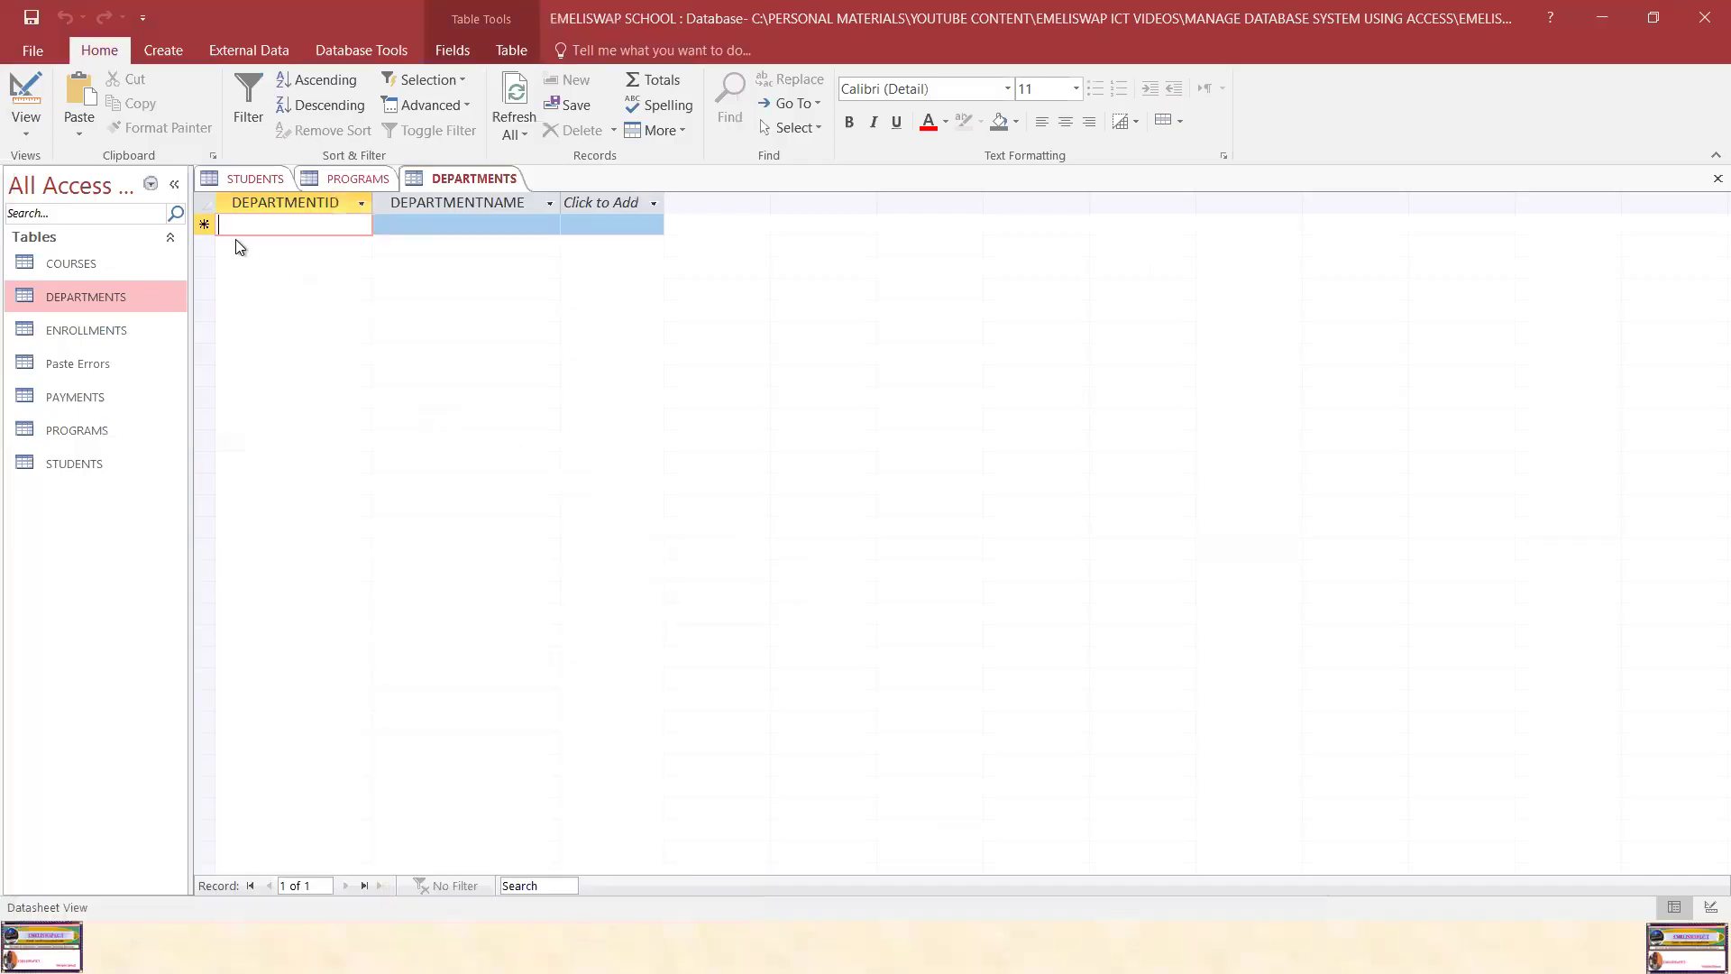
click(200, 224)
right_click(200, 224)
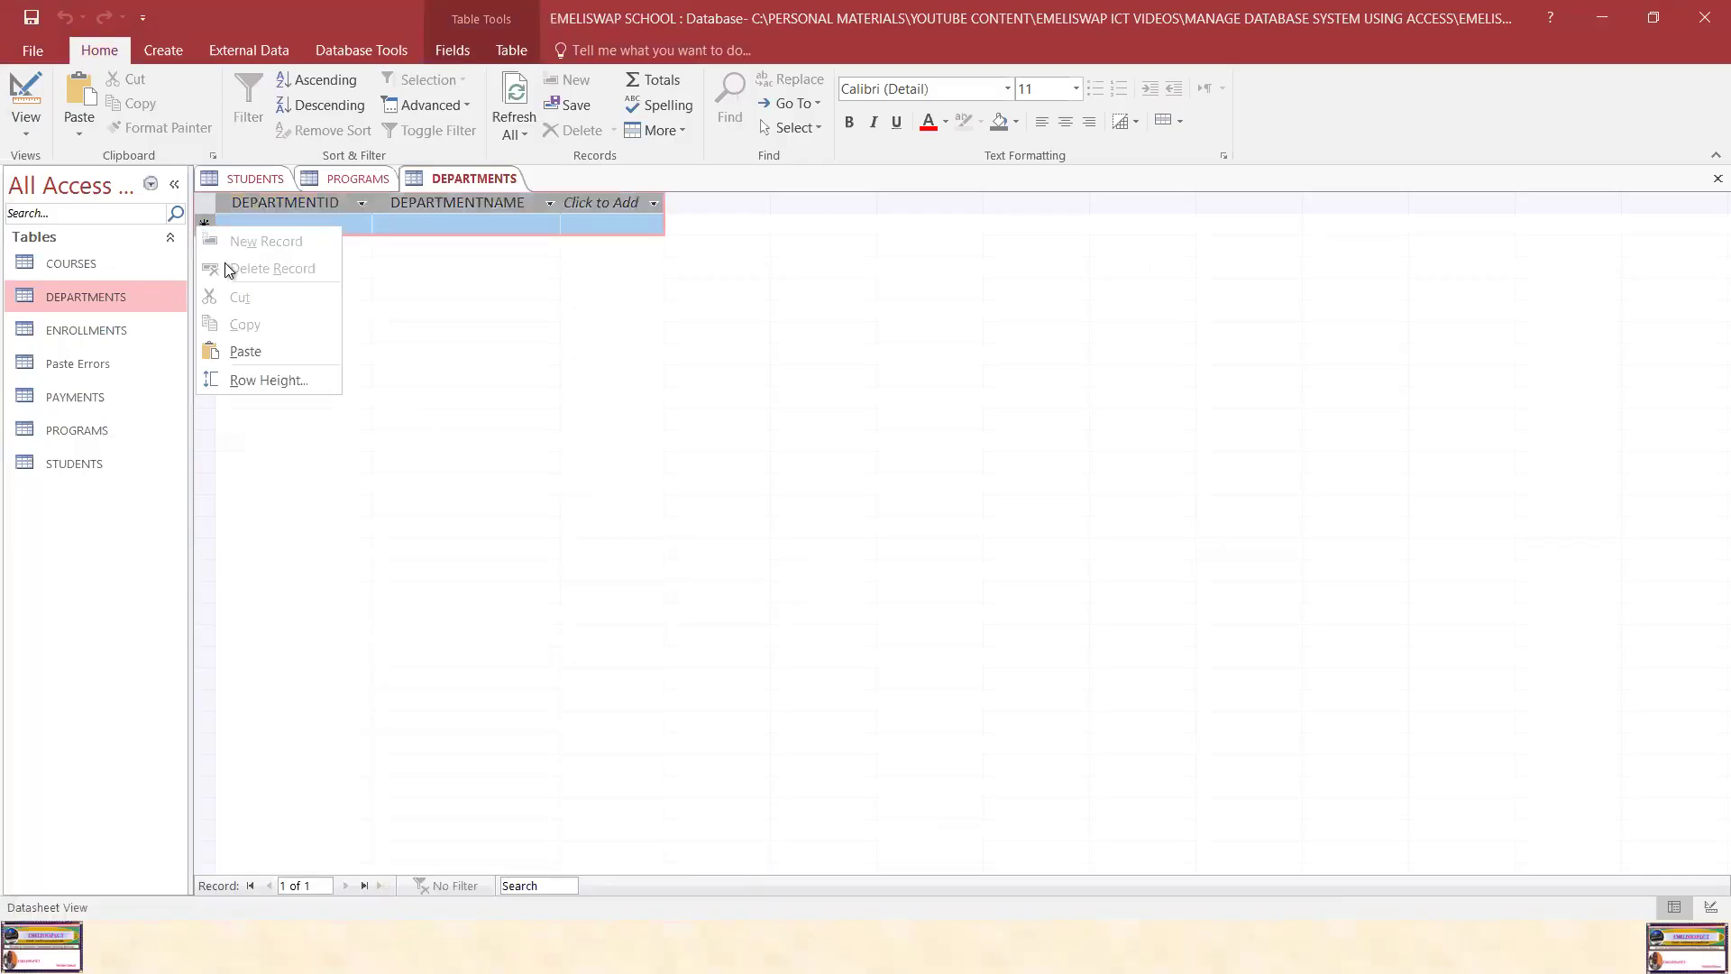
click(246, 351)
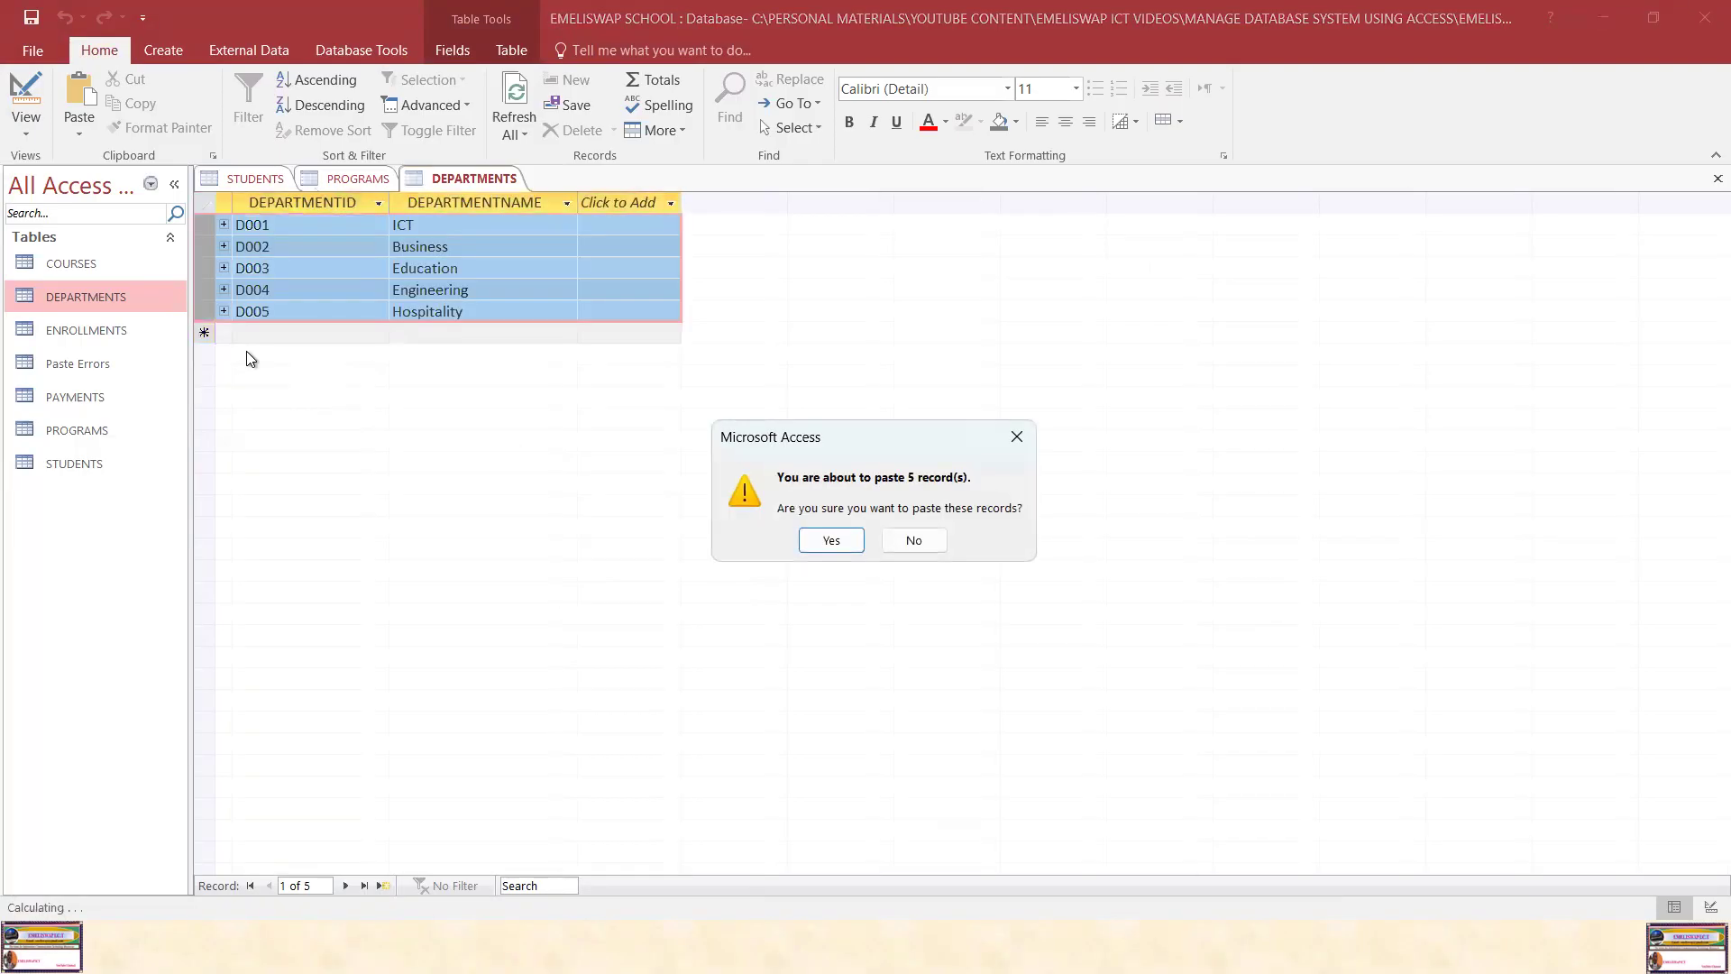
click(831, 540)
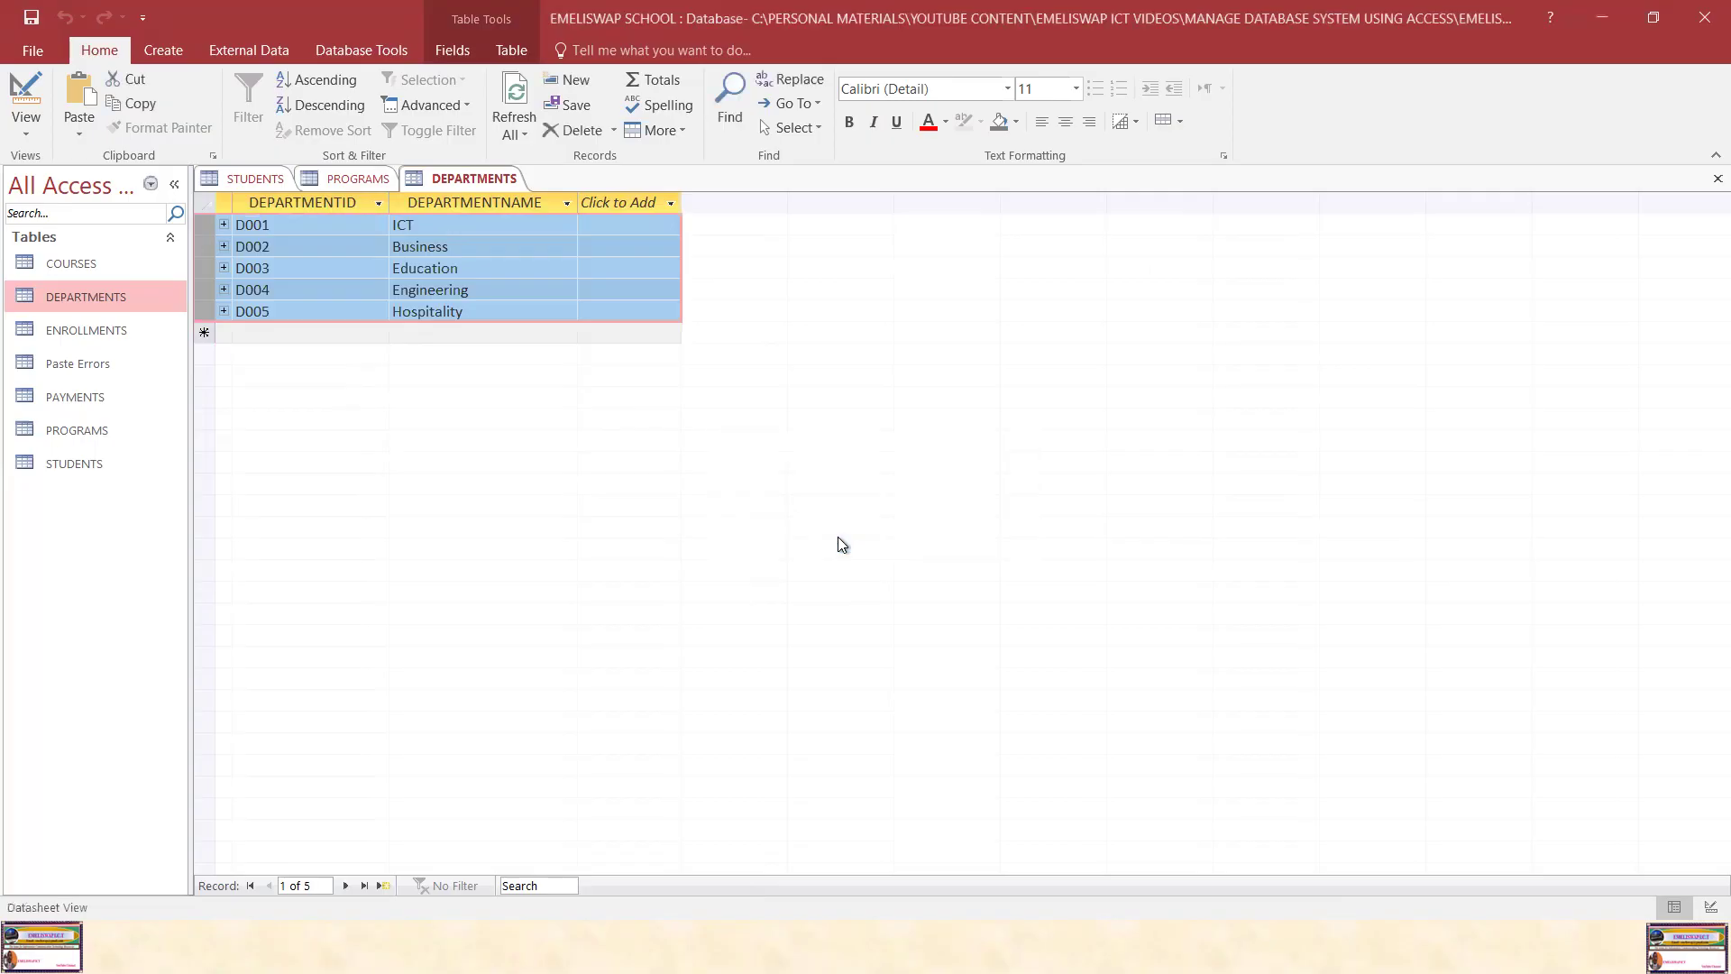
Move through the pasted department records to the blank new row, then close the DEPARTMENTS table
click(413, 289)
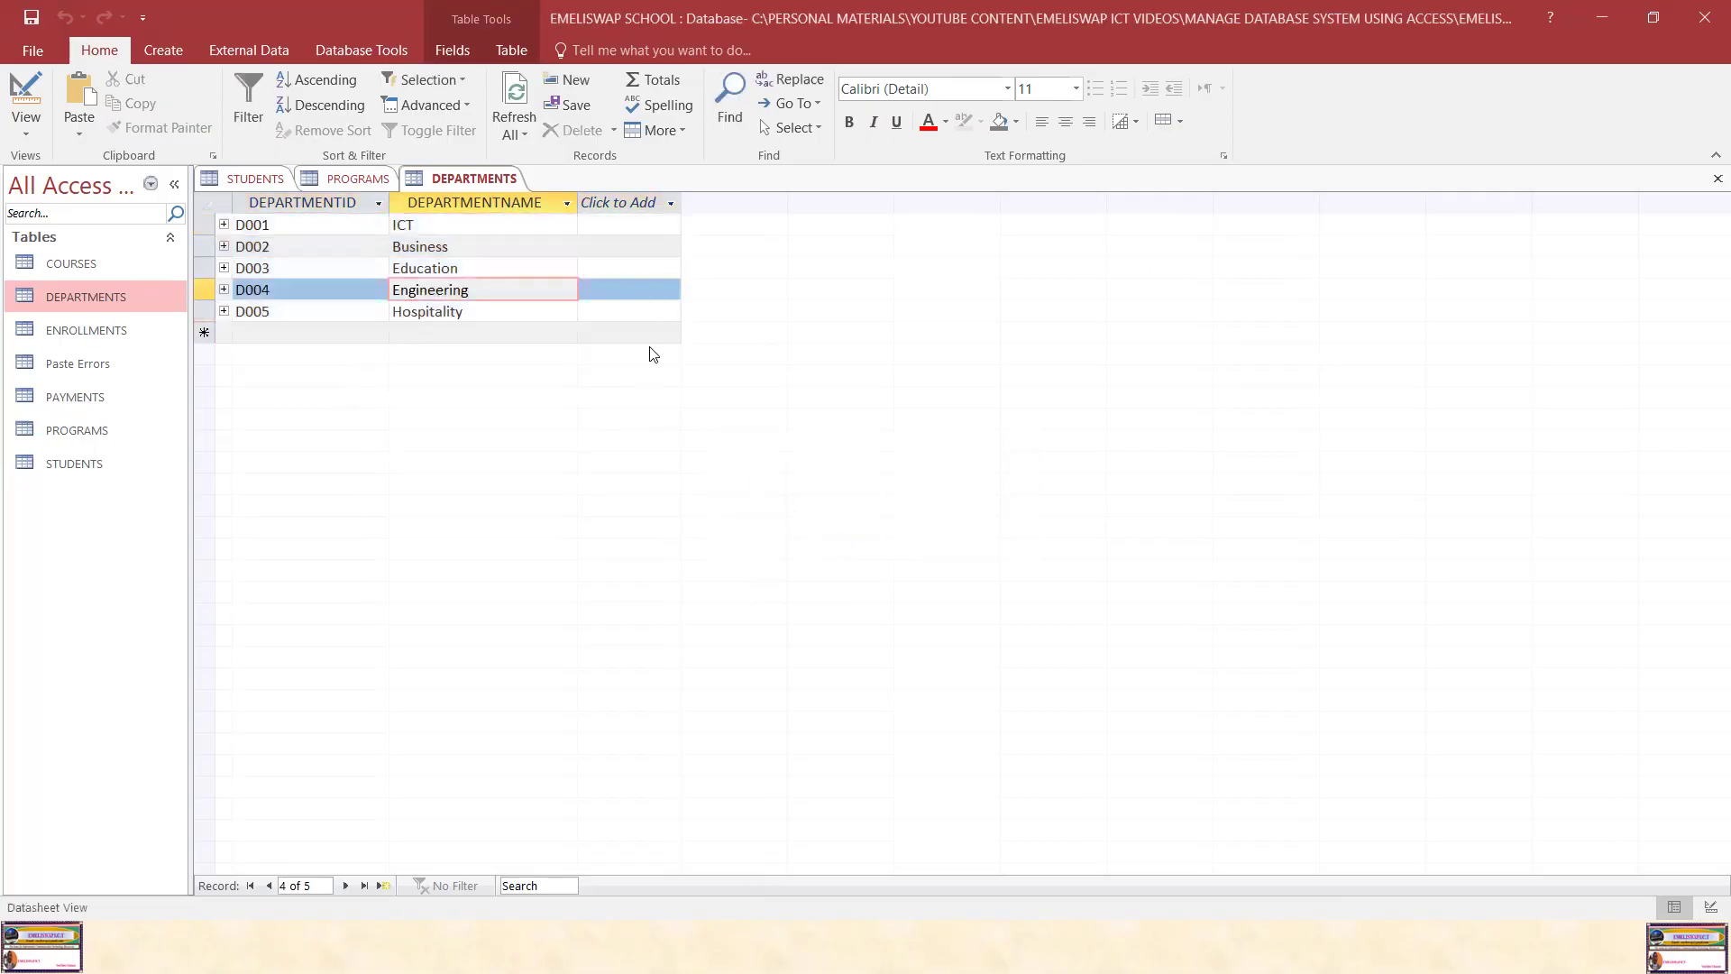
click(490, 312)
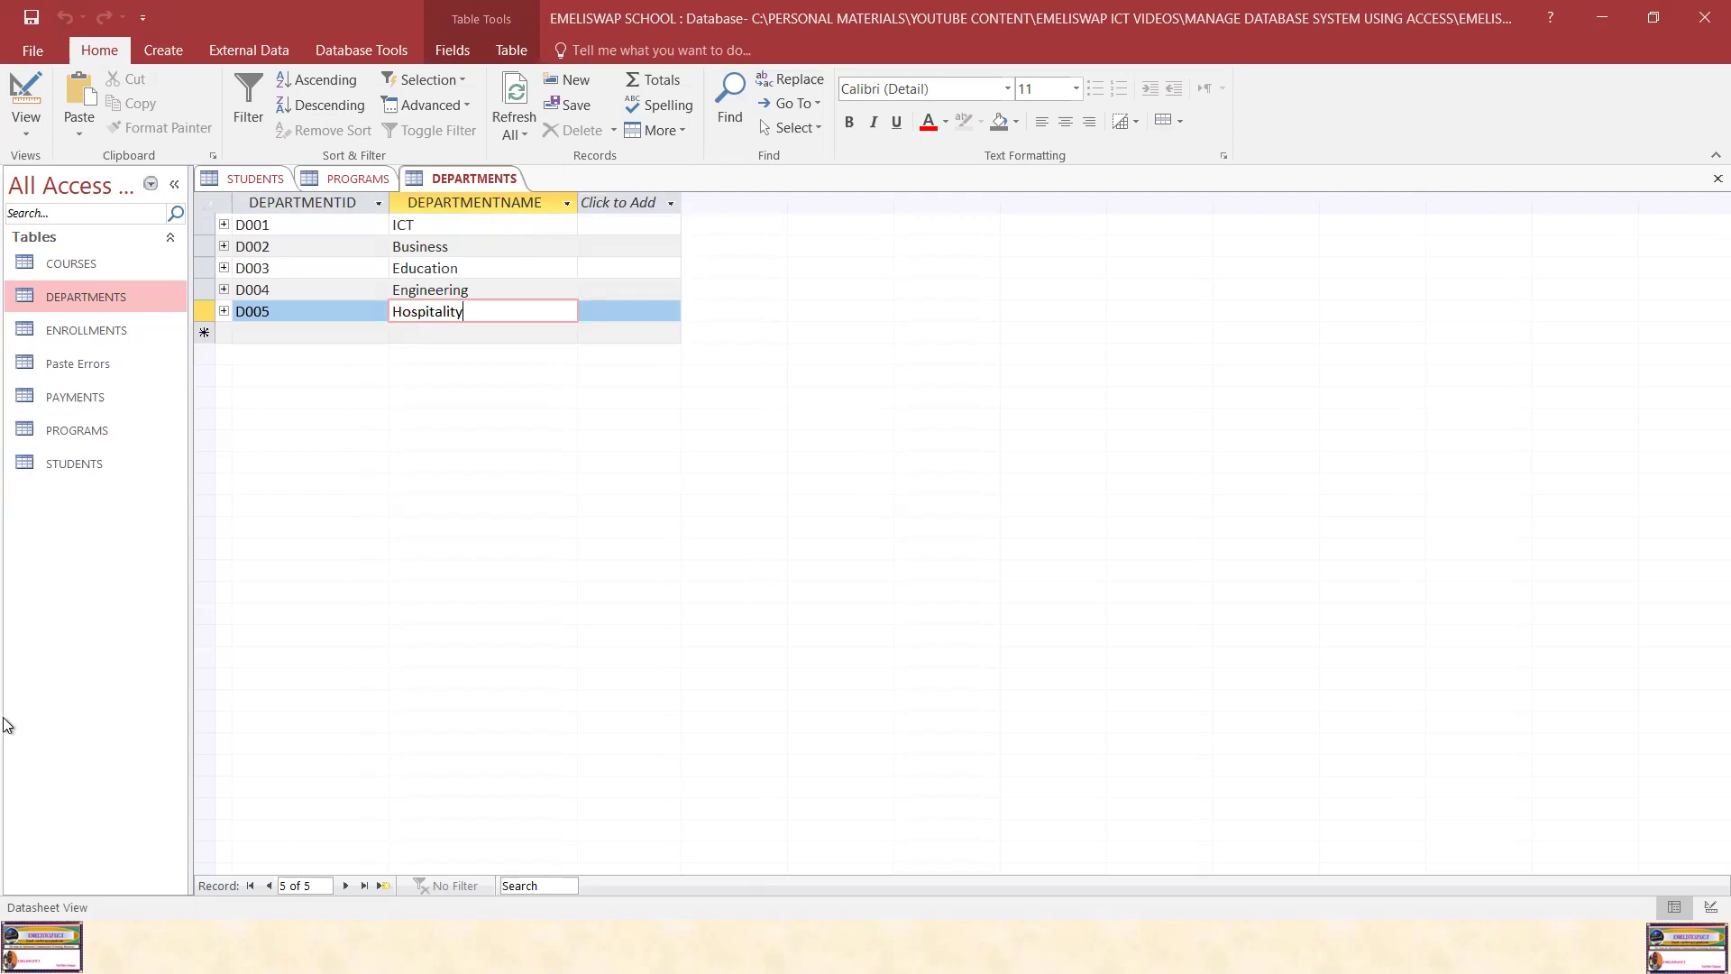
click(419, 334)
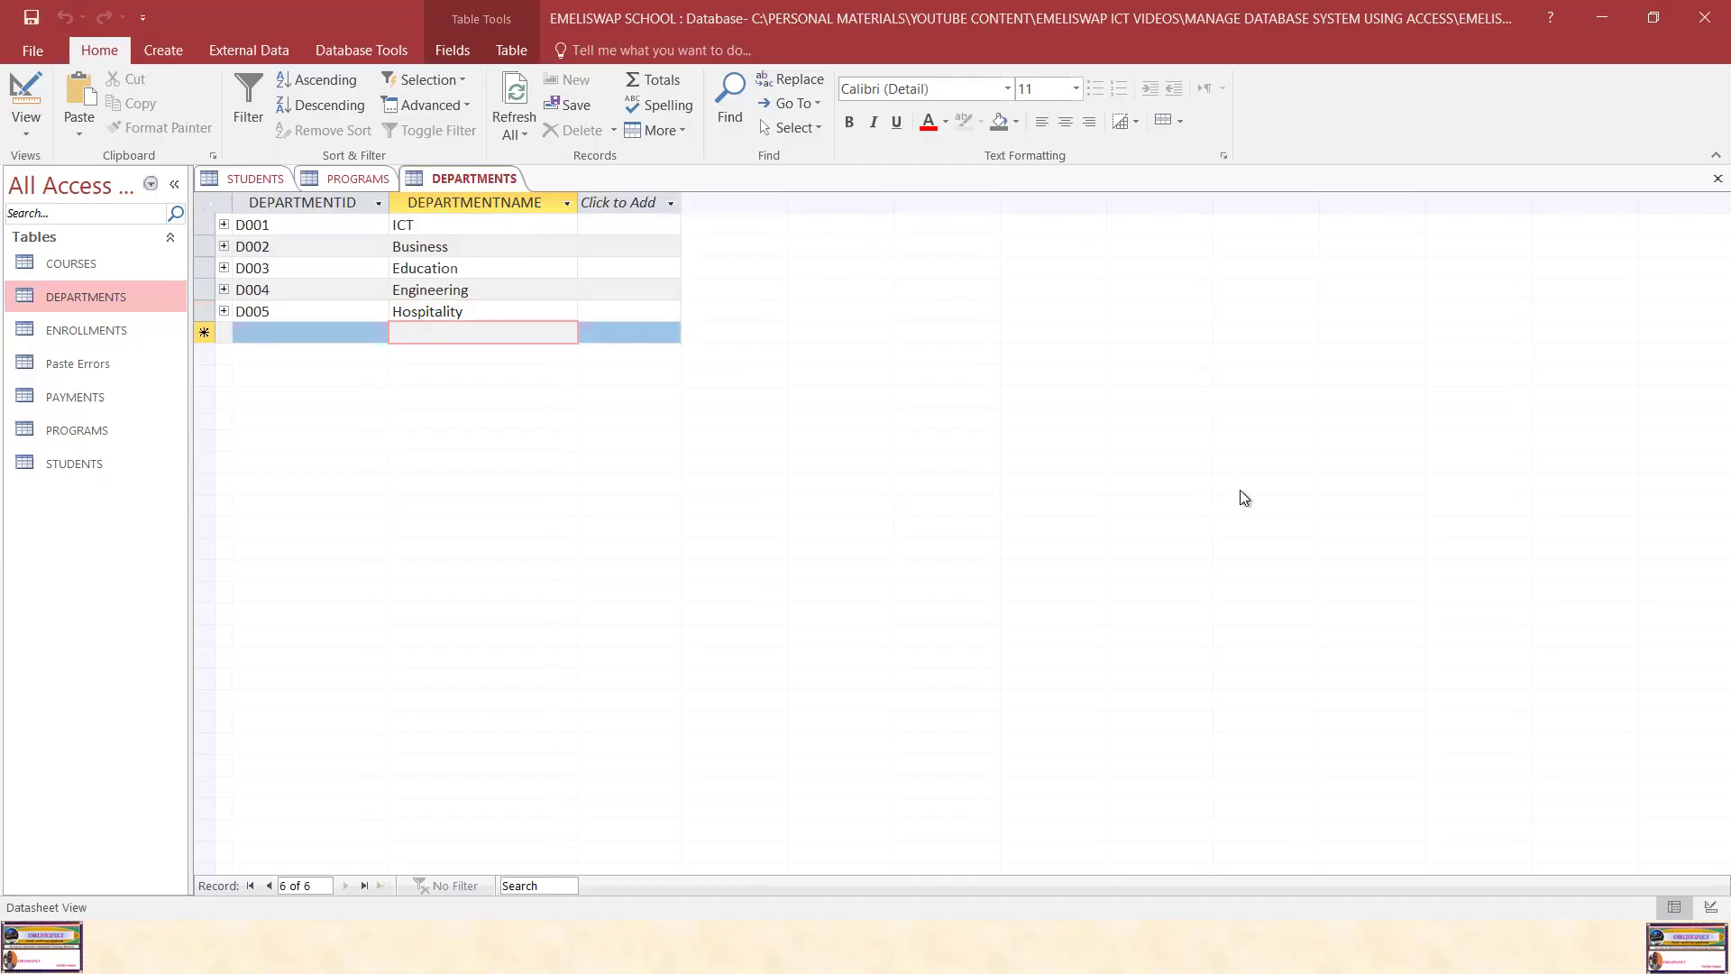
right_click(462, 178)
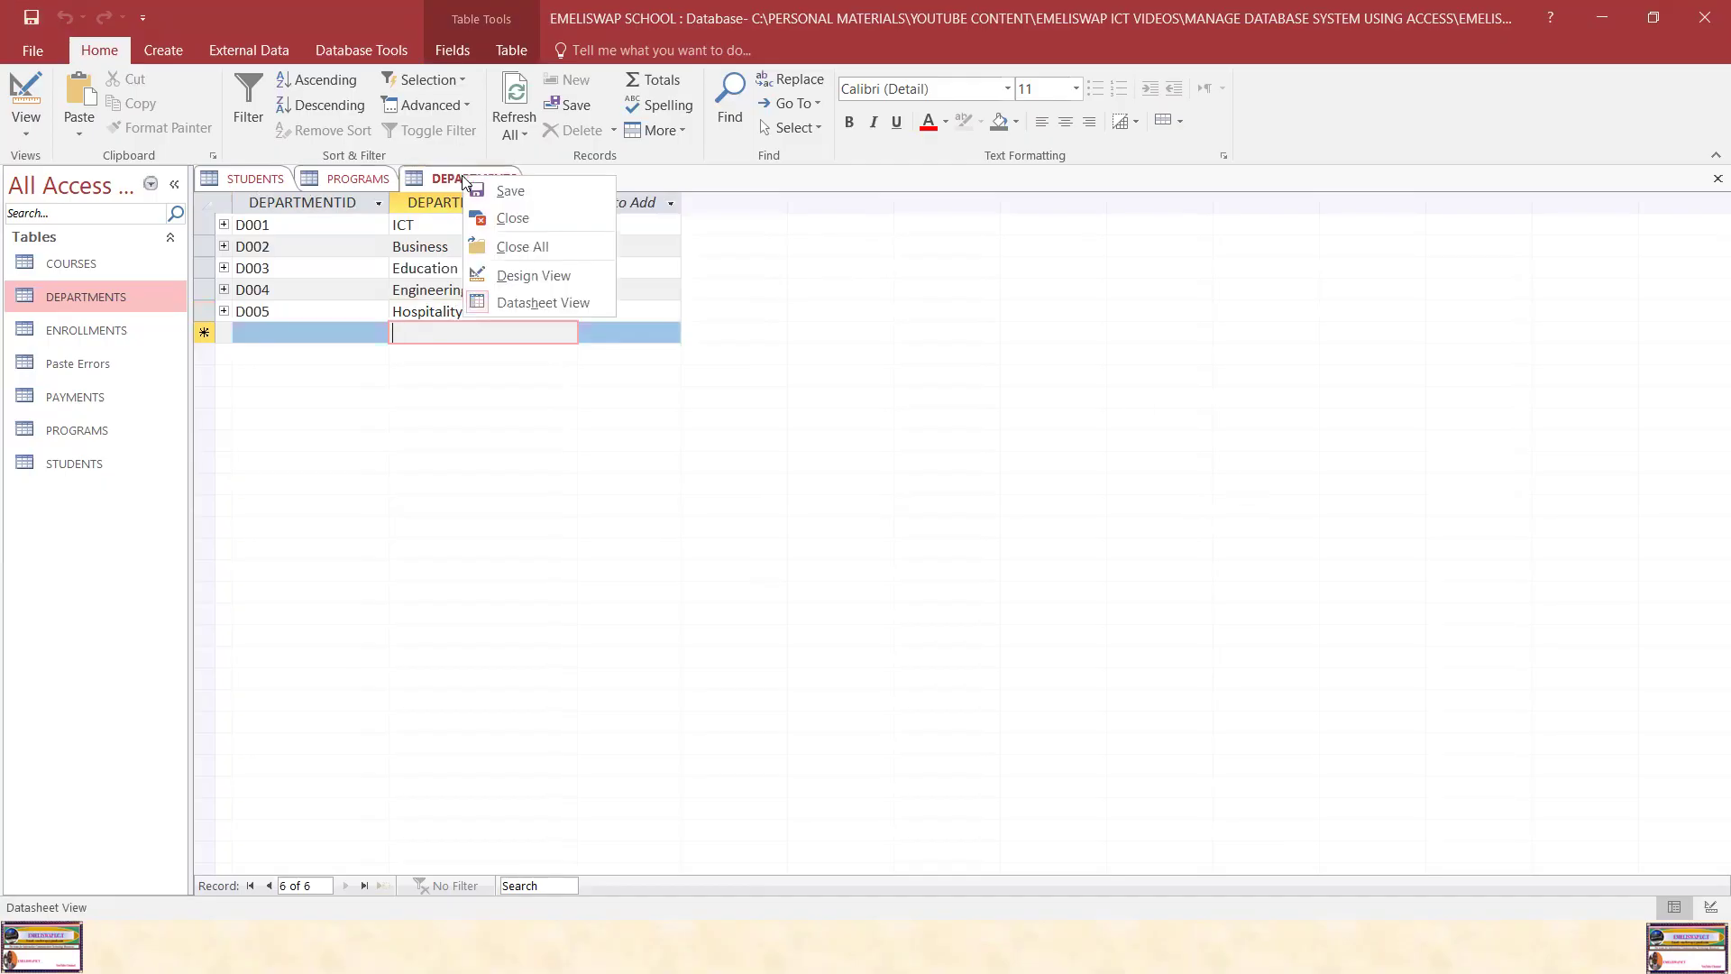
click(513, 219)
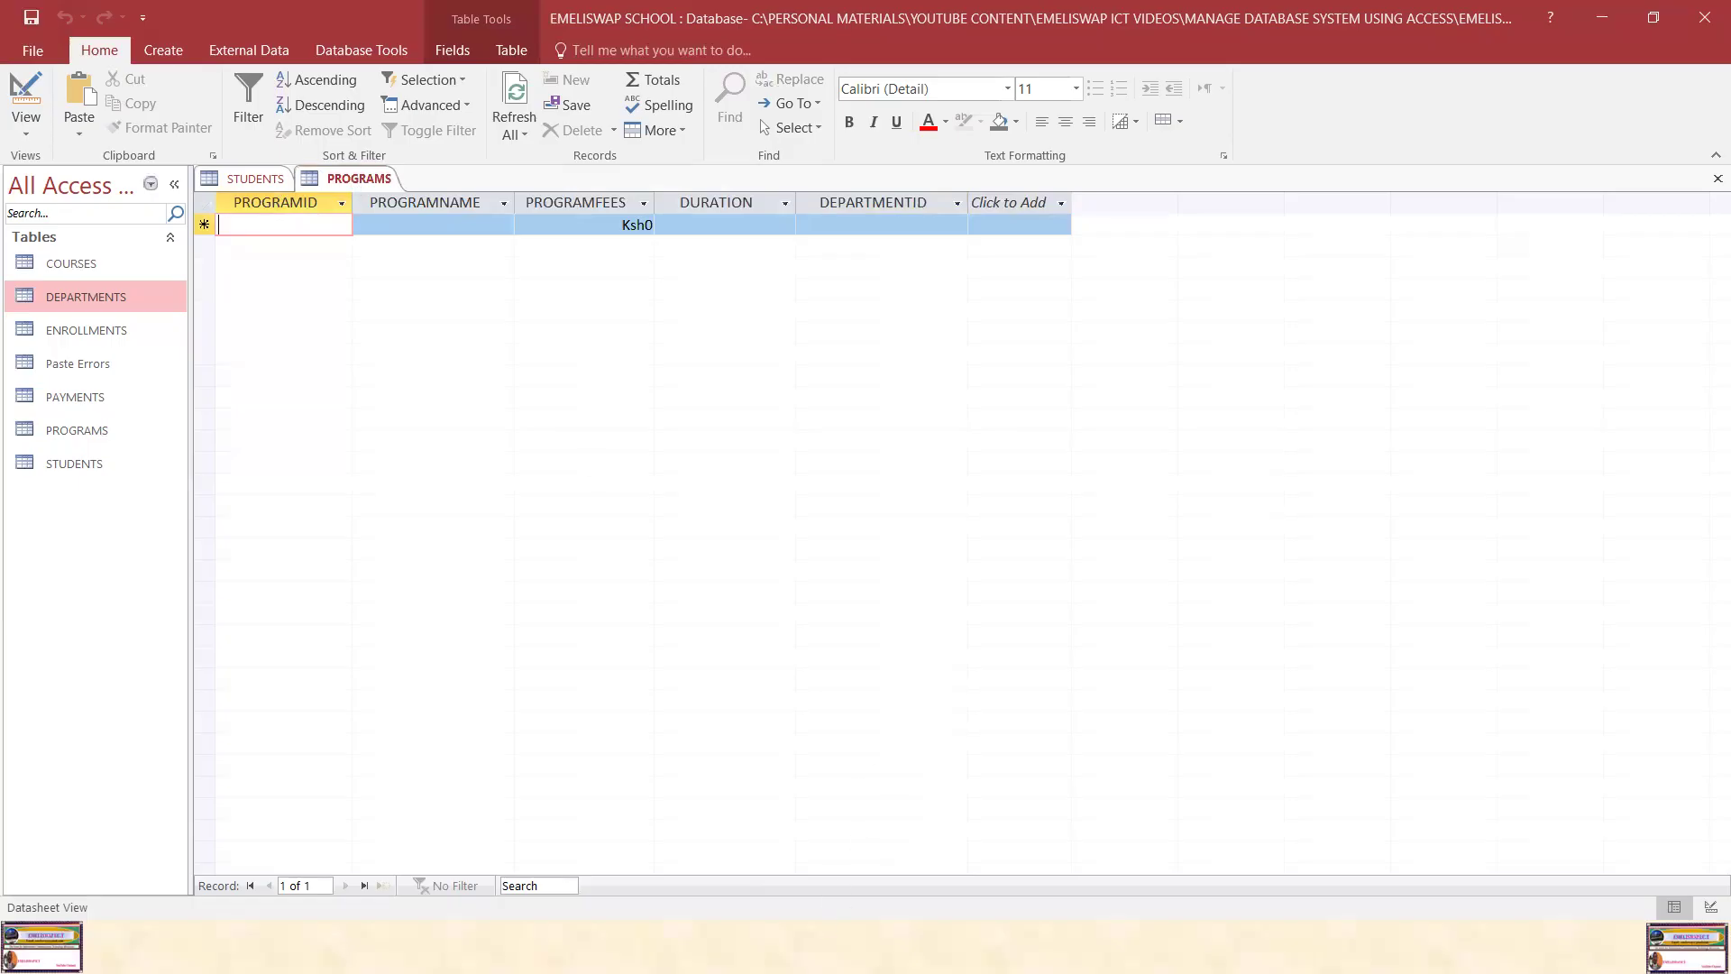
Switch to the Word notes and copy records P001 to P005 from the PROGRAMS table
key(super)
click(934, 947)
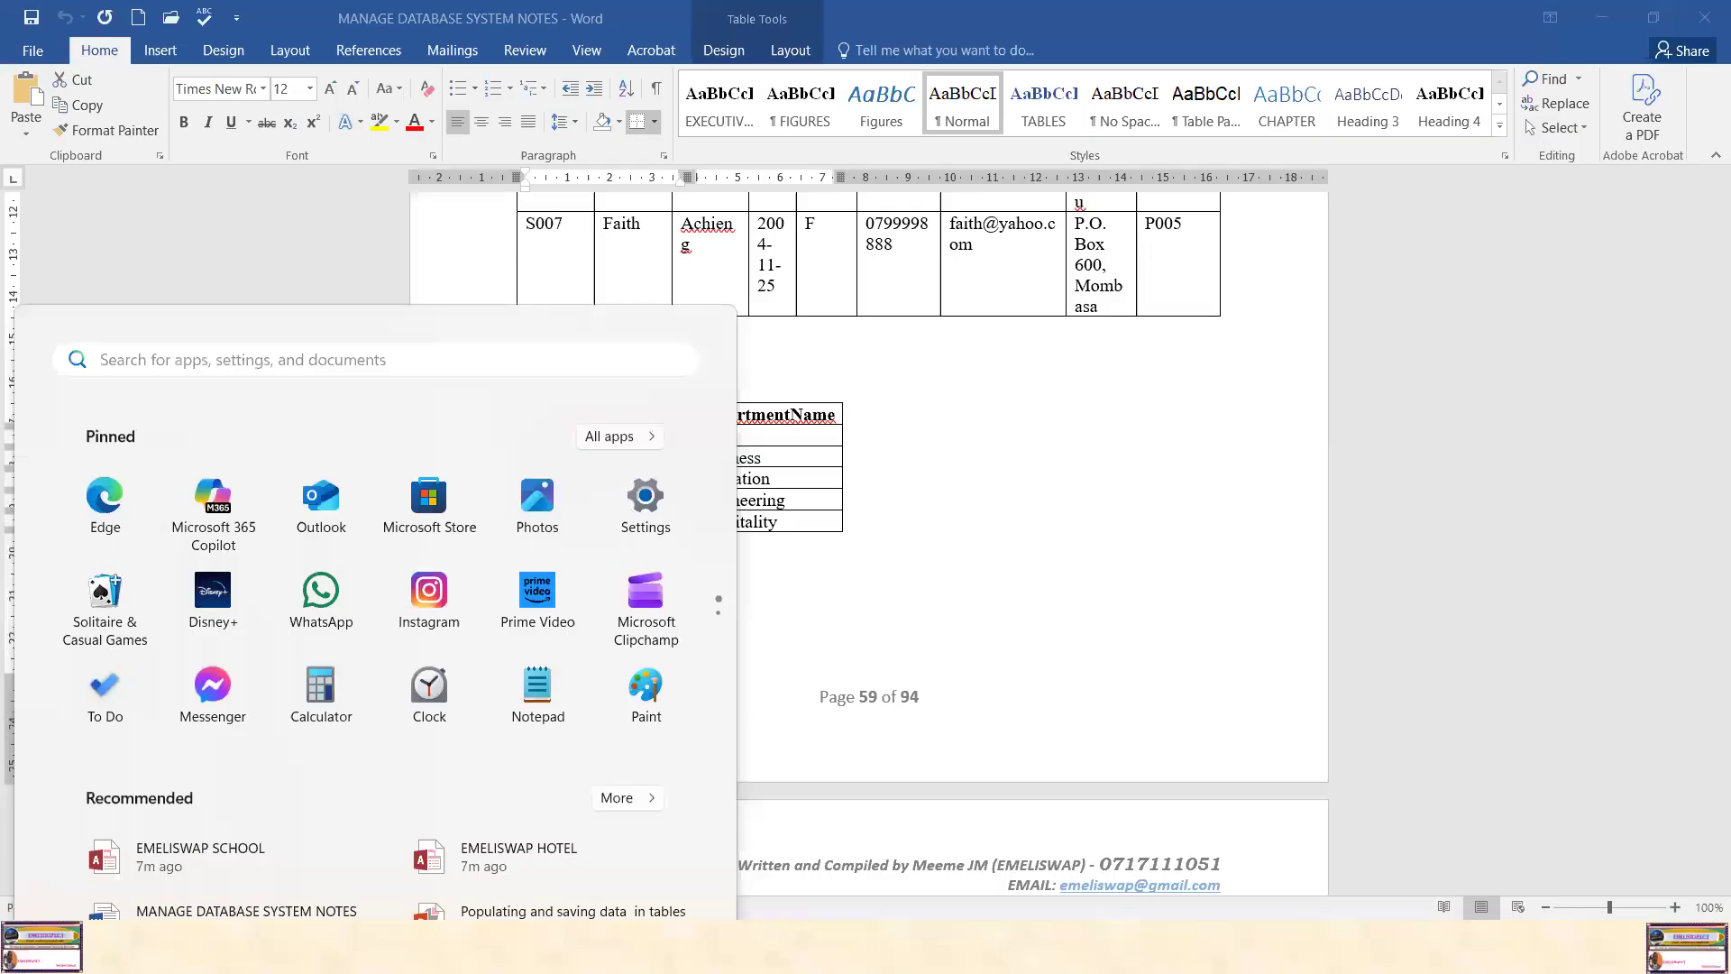
scroll(1020, 629, up, 4)
scroll(1020, 628, up, 3)
scroll(1021, 622, down, 15)
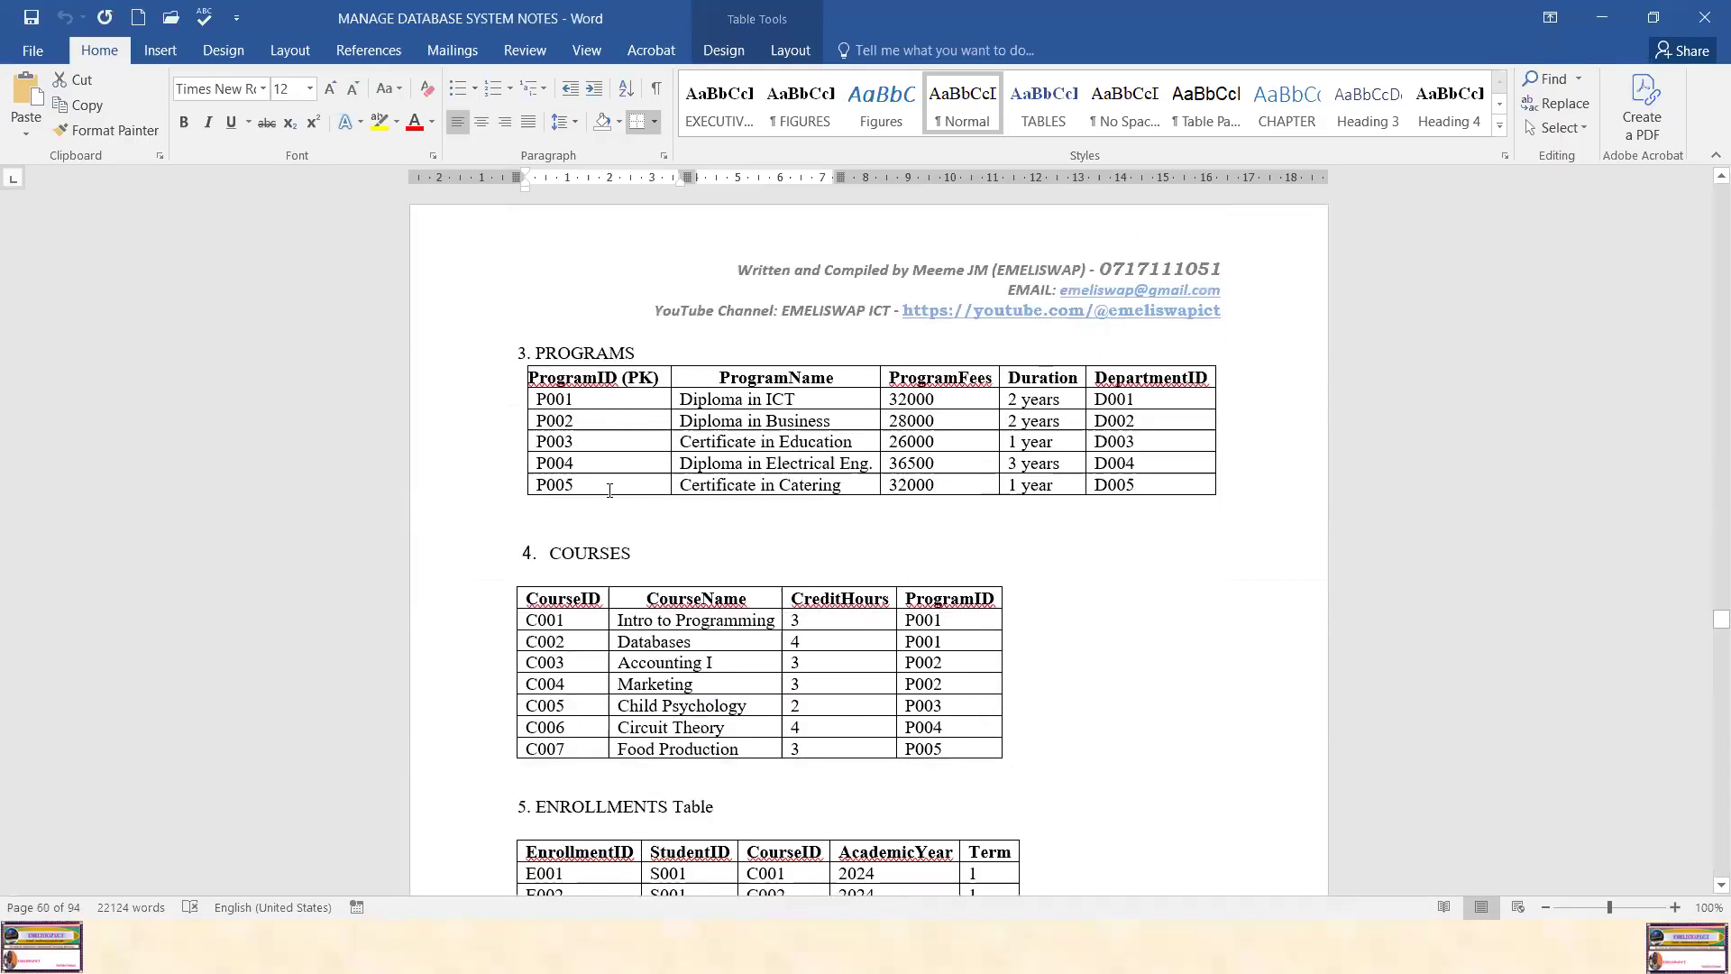
drag(539, 400, 1112, 479)
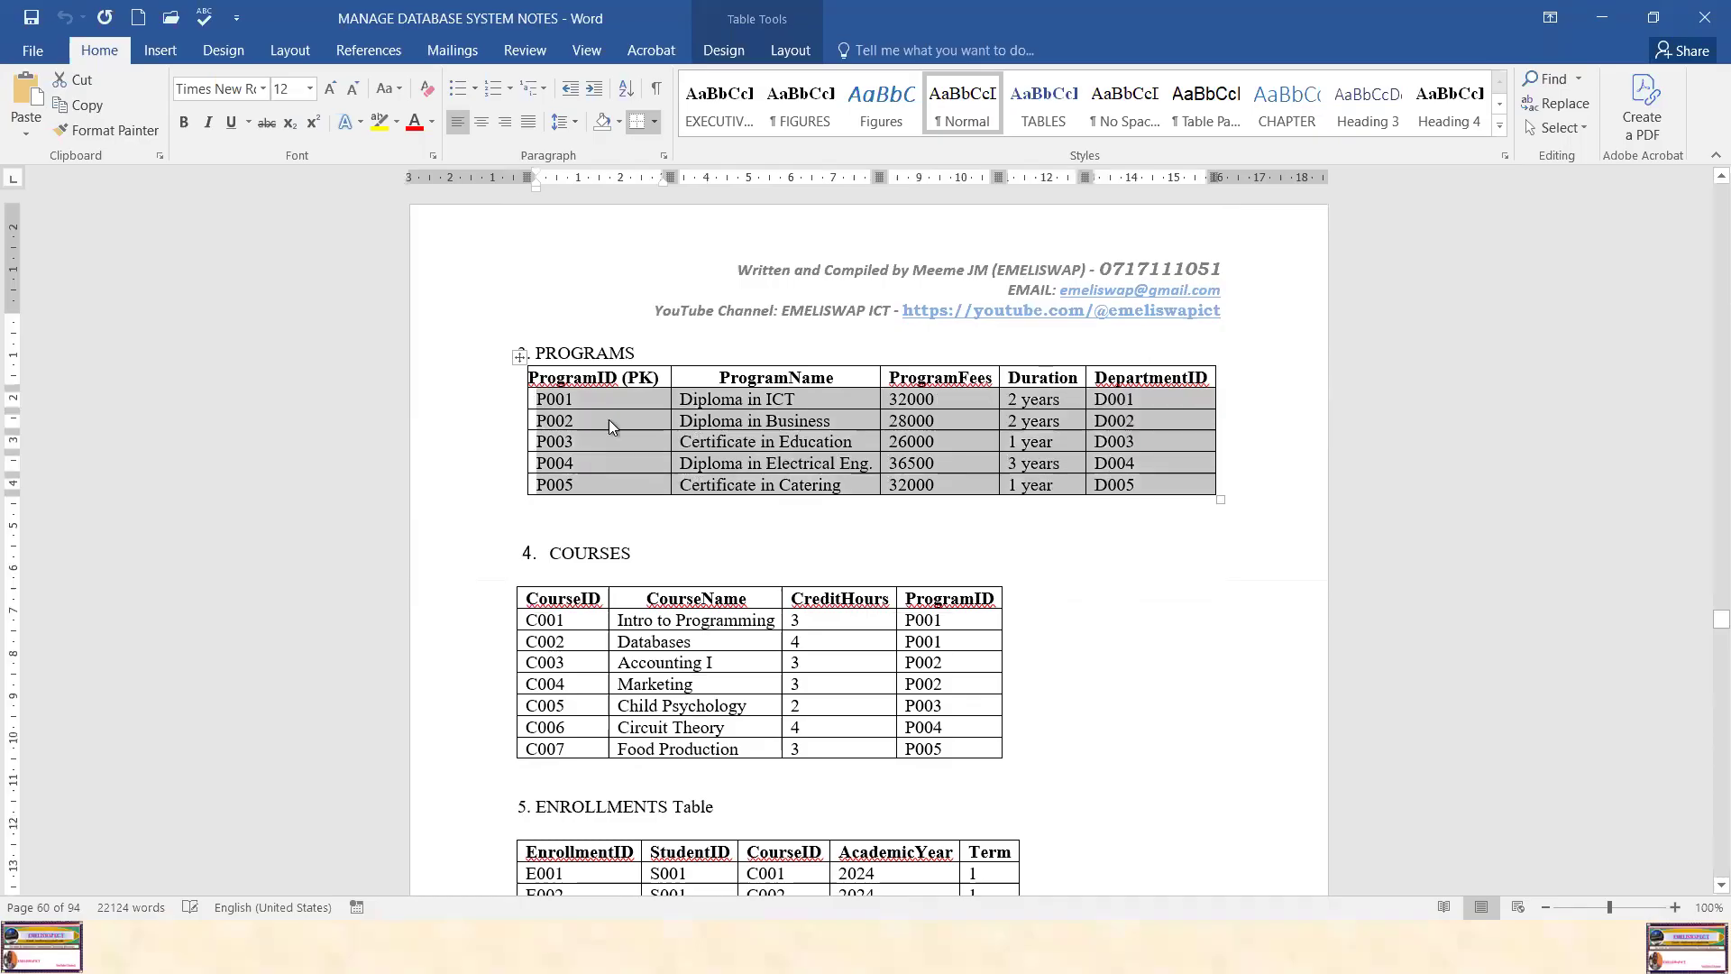
right_click(584, 400)
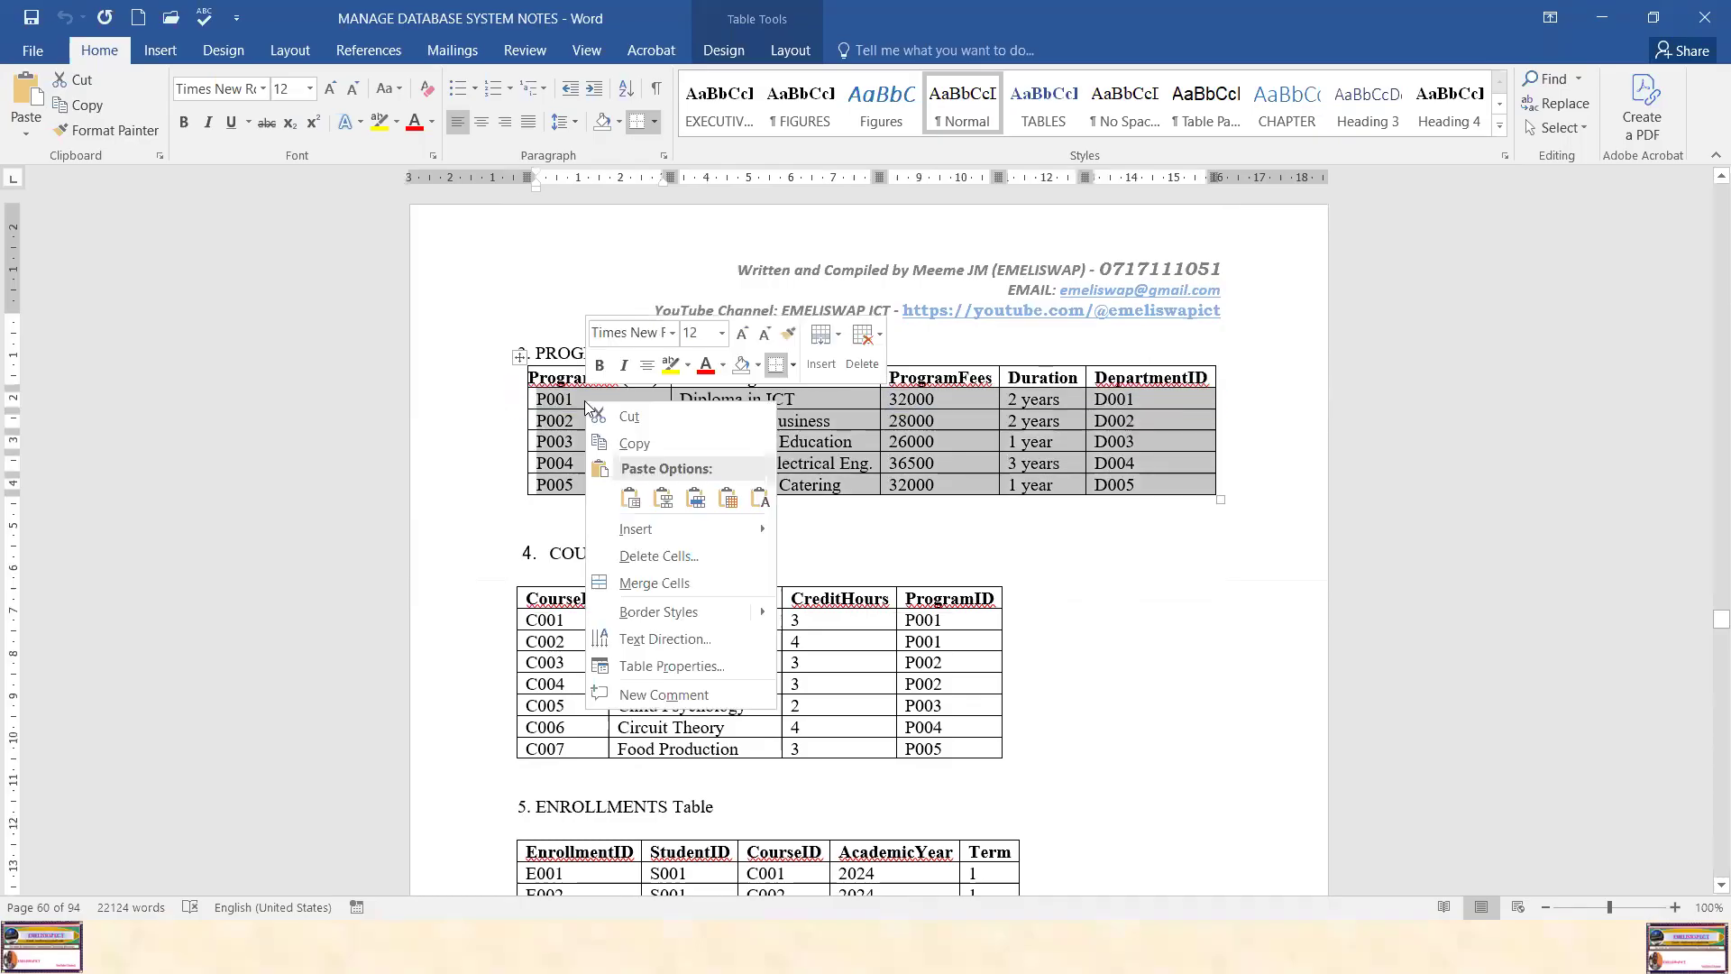
click(635, 443)
Switch back to Access and paste the five program records into the new record row of PROGRAMS, accepting the paste
key(super)
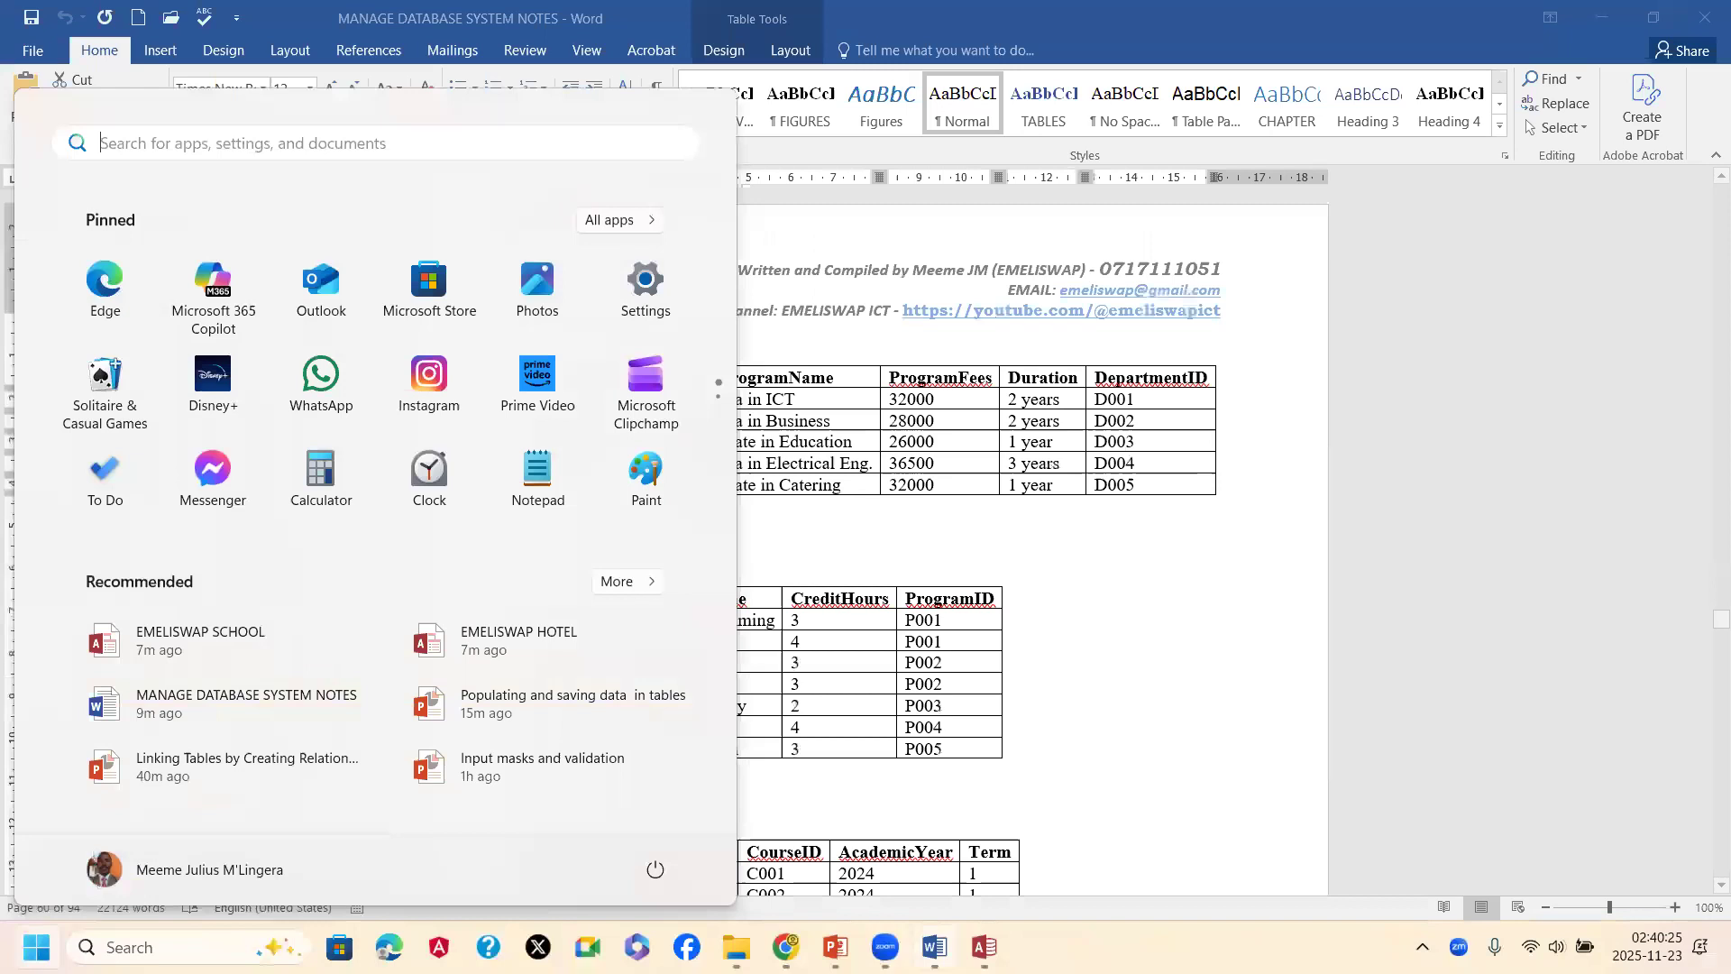
click(938, 947)
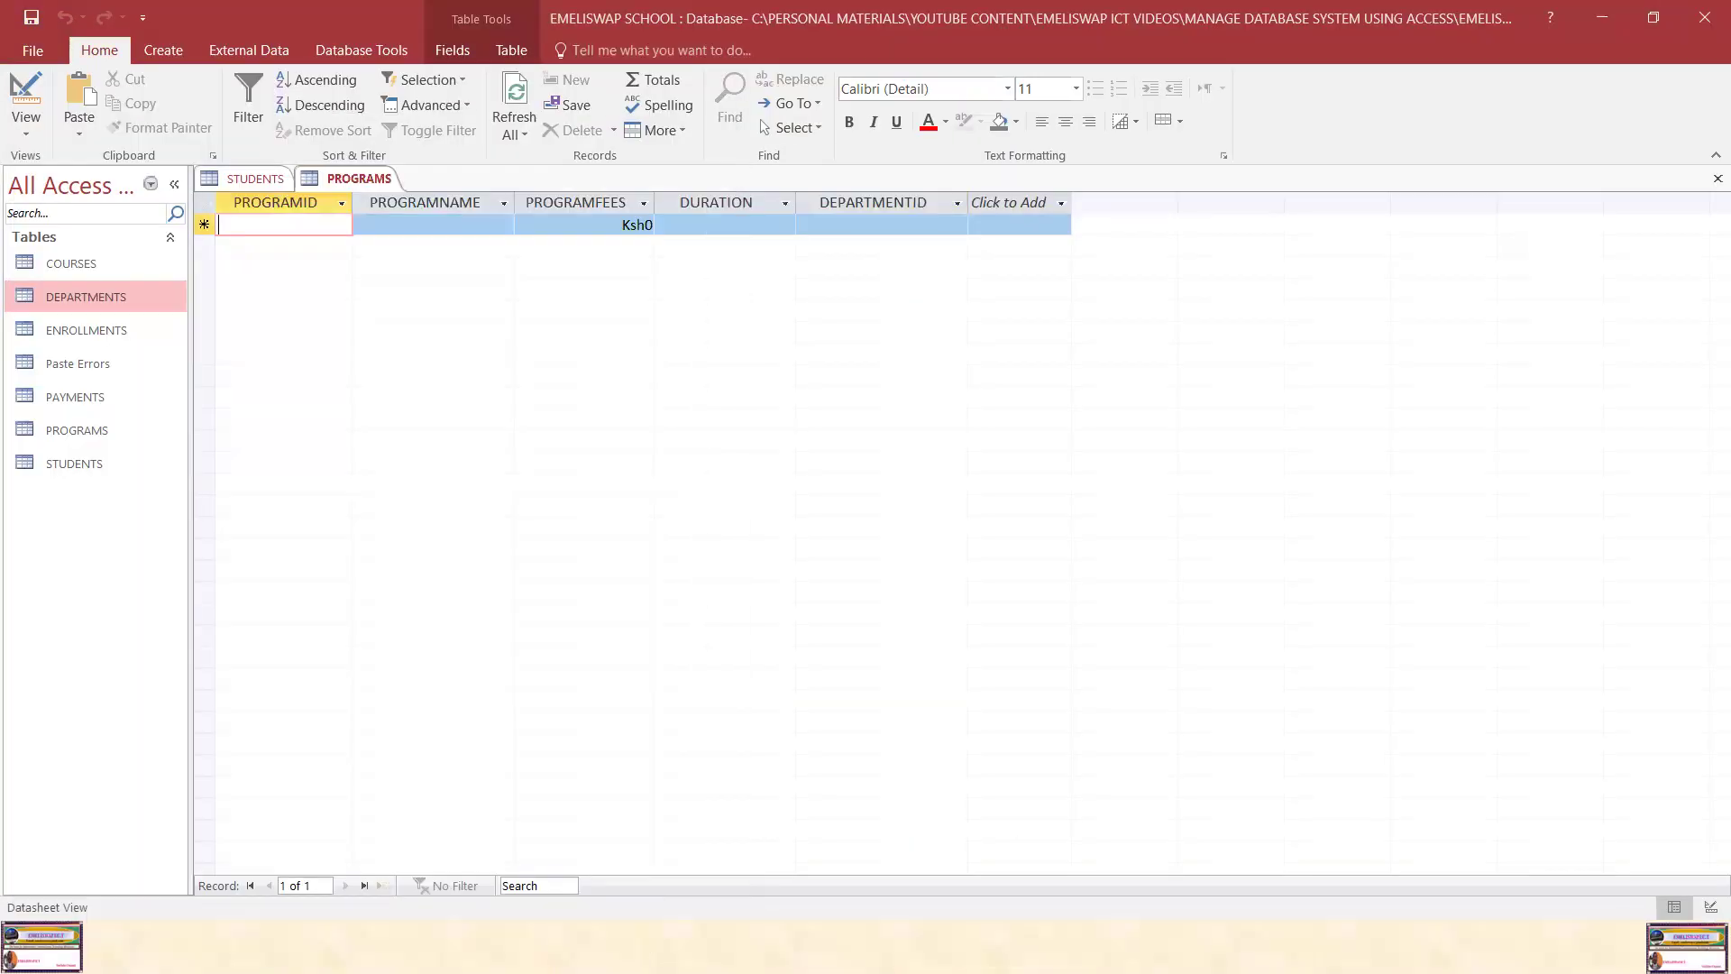
click(204, 224)
right_click(204, 224)
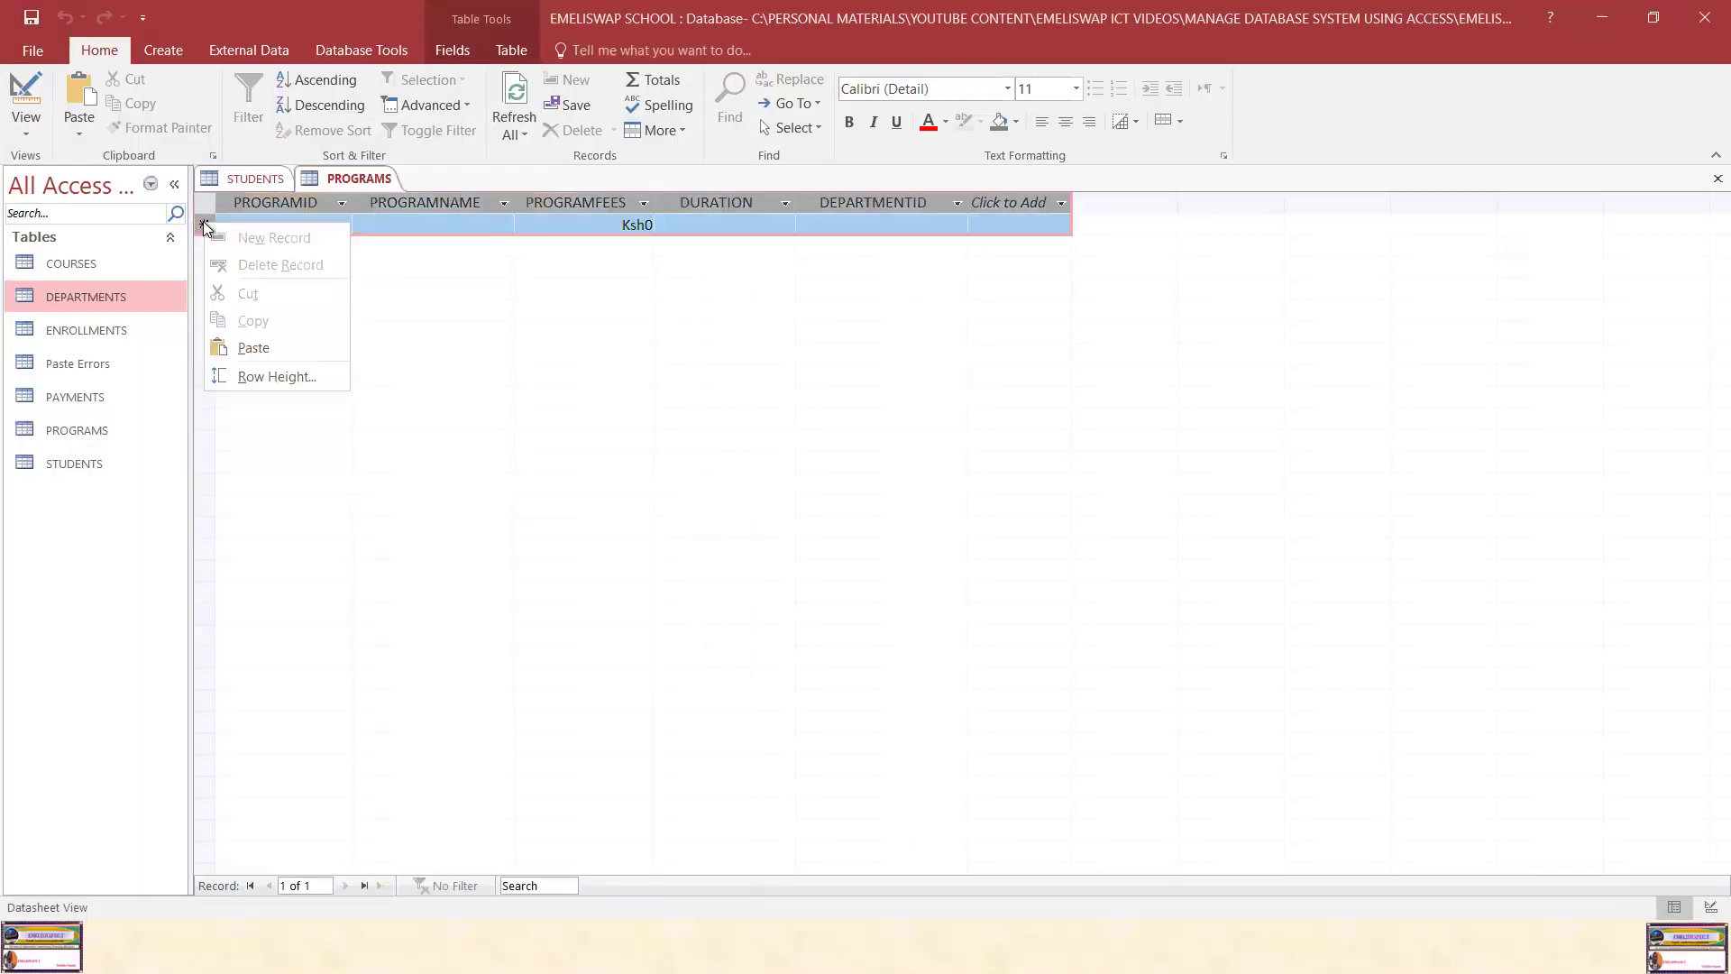
click(245, 347)
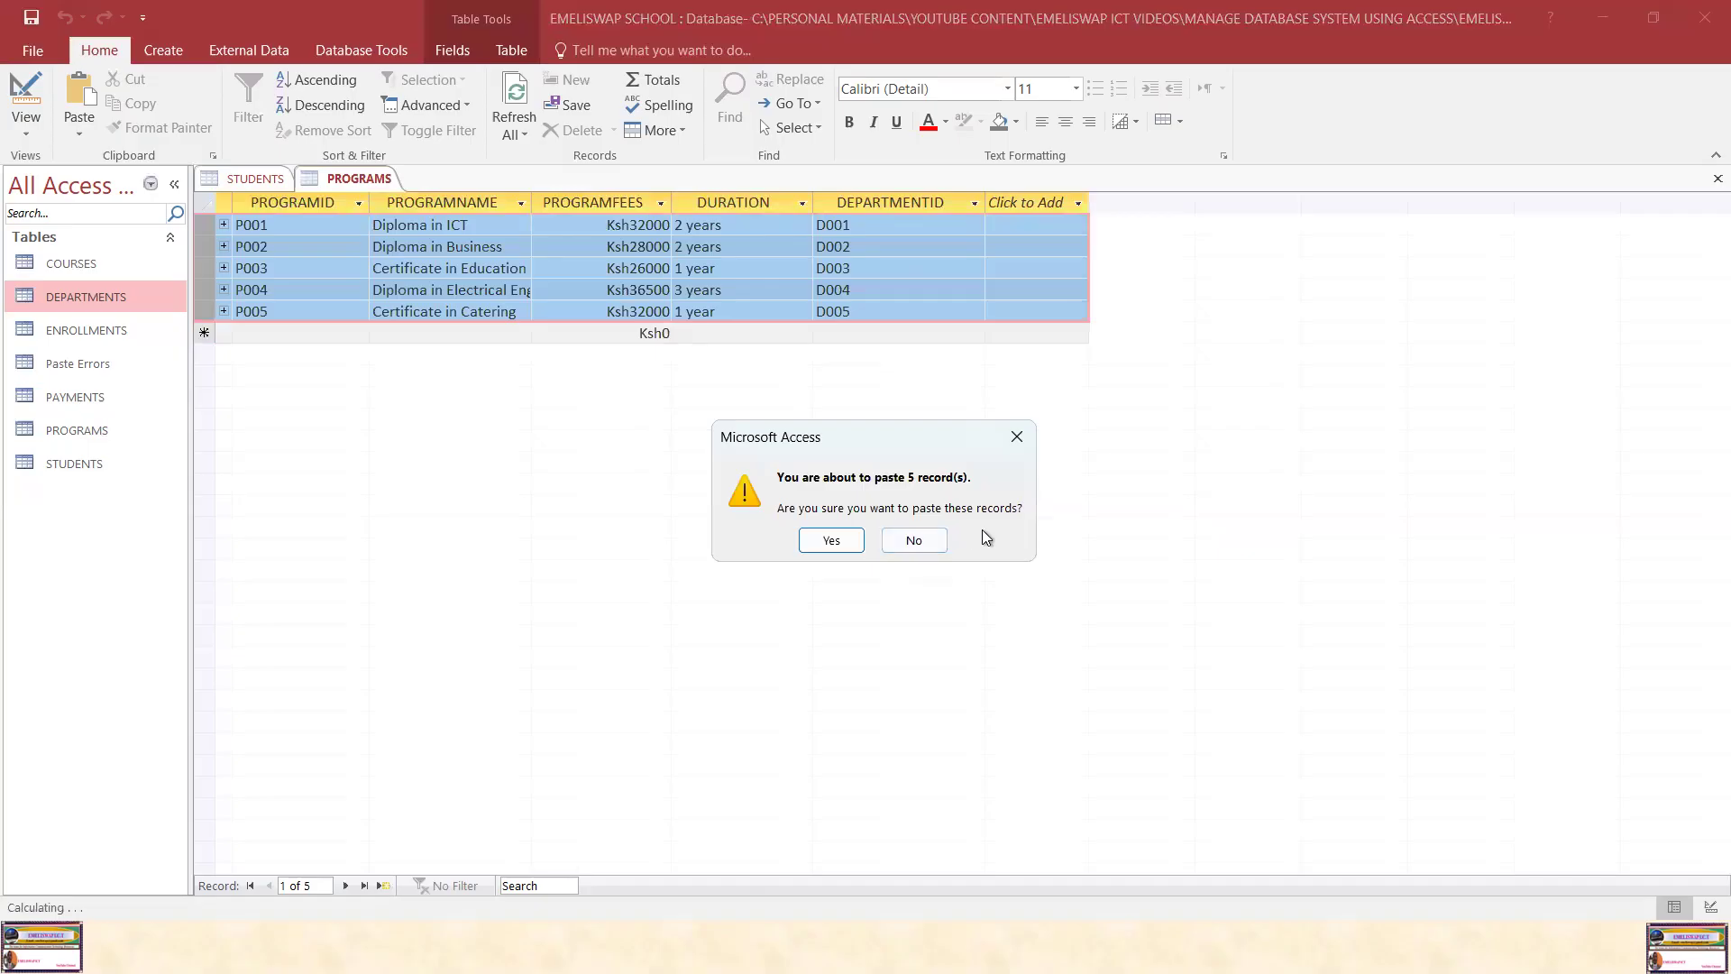
click(827, 540)
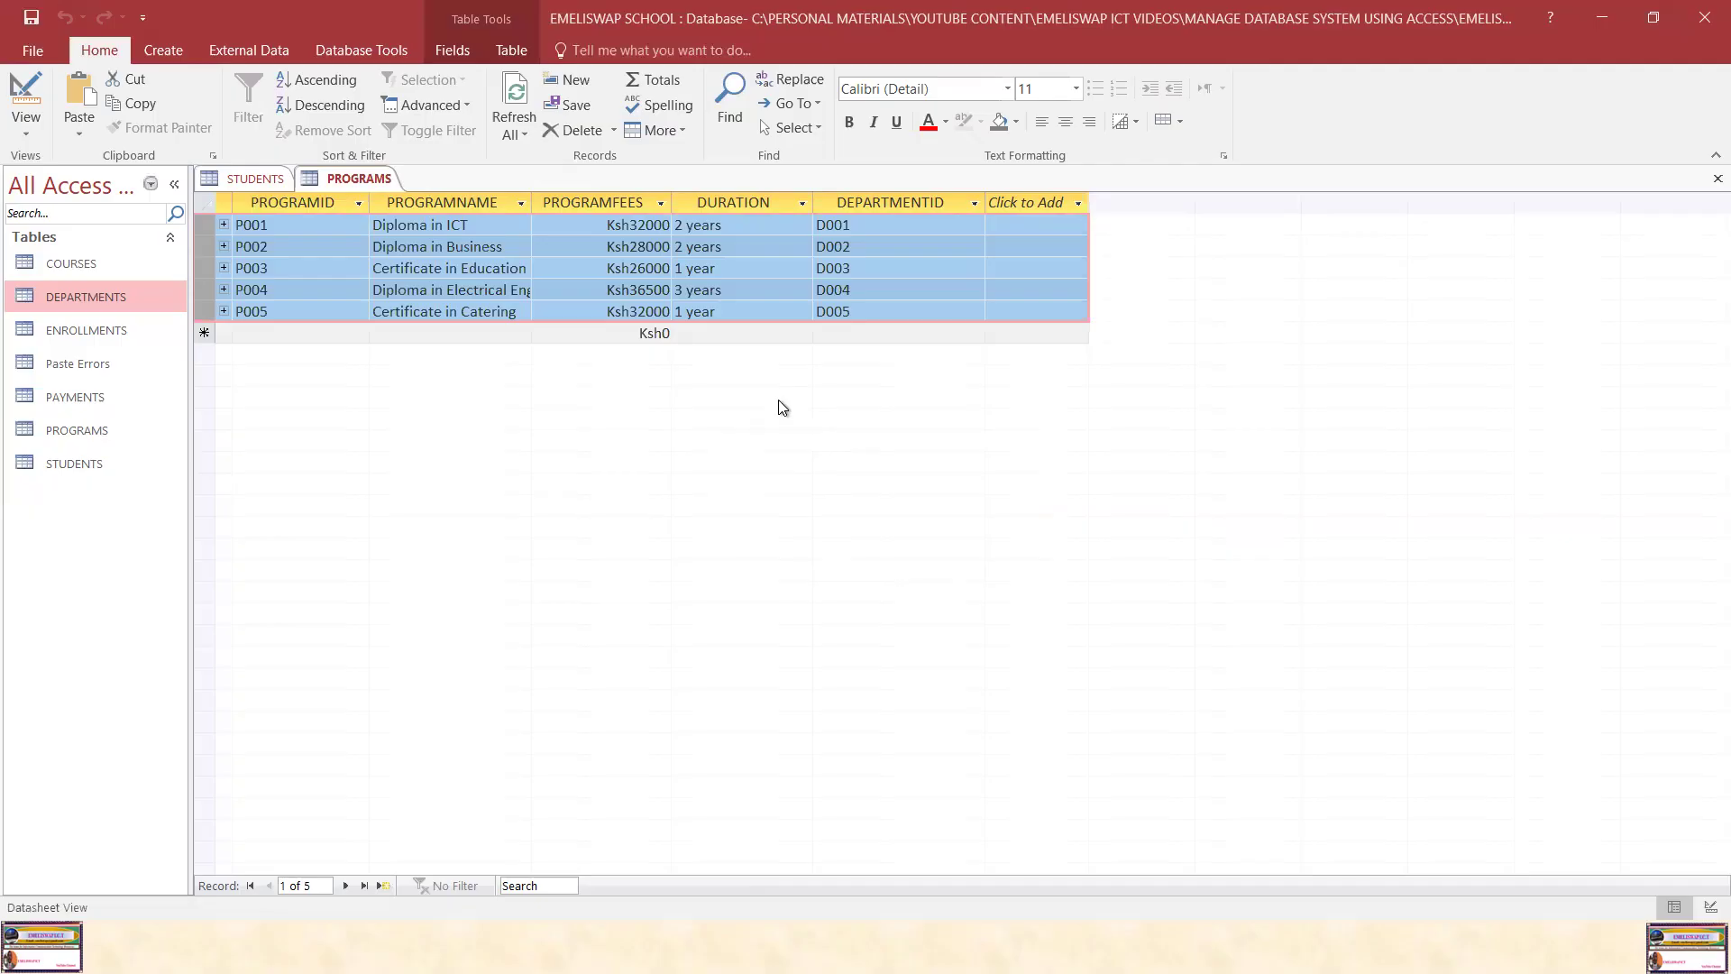
Save the PROGRAMS table and close all open tables
click(741, 311)
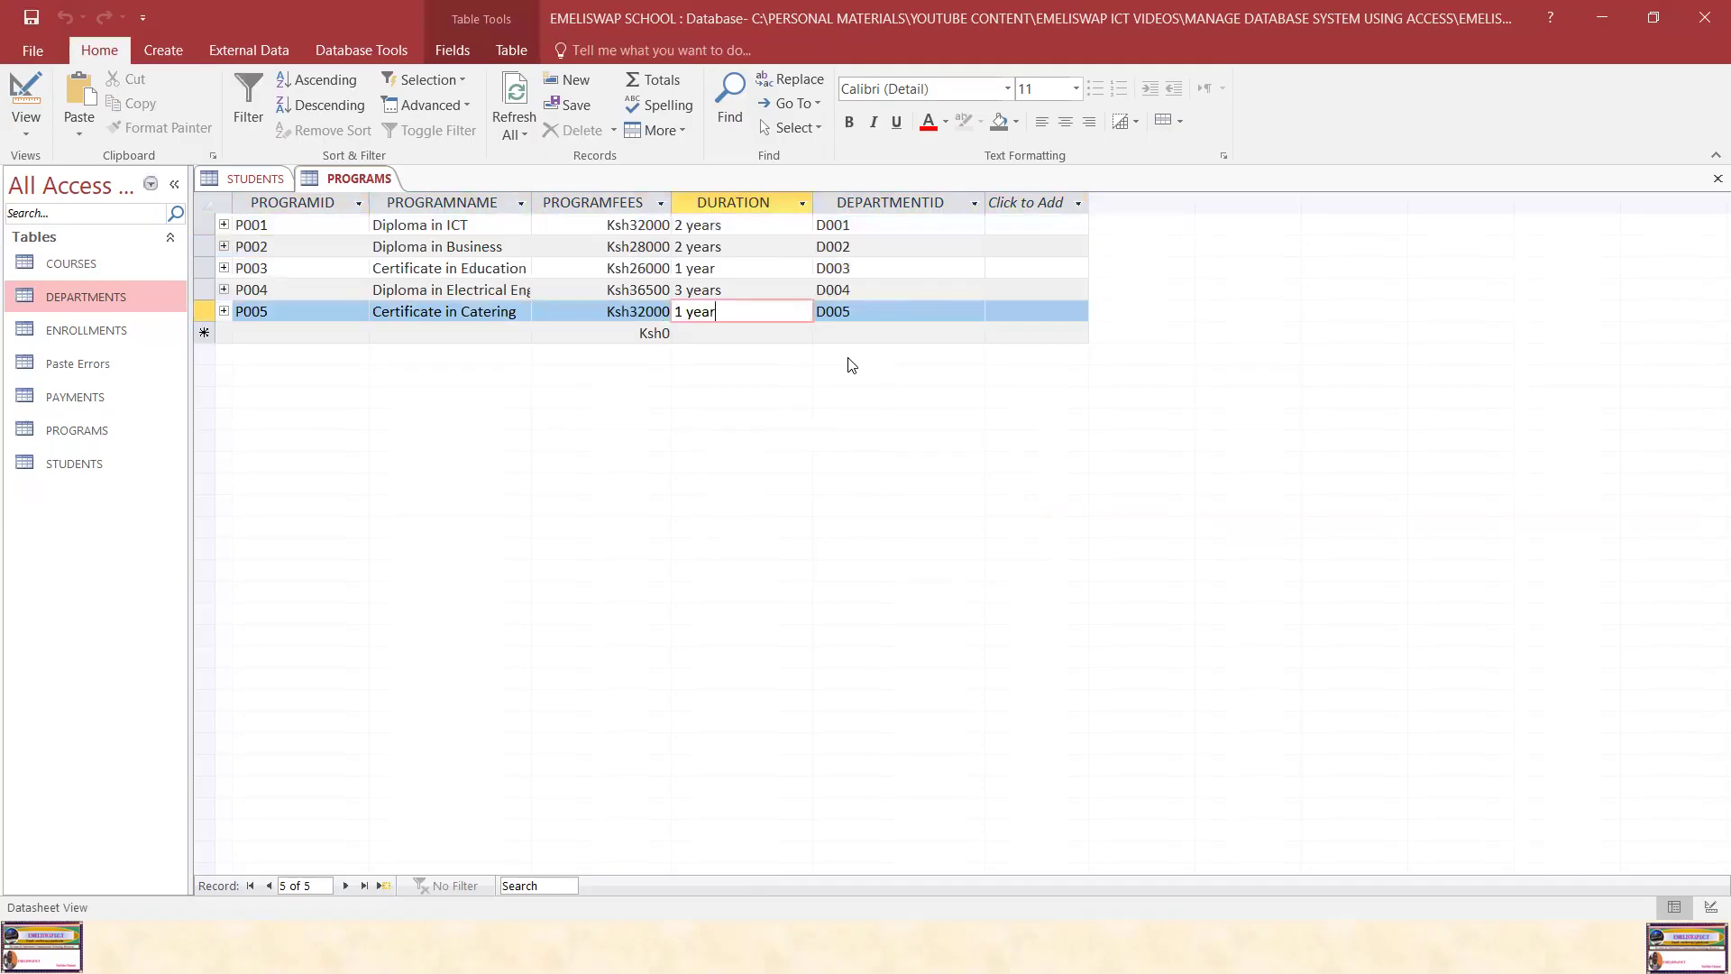
click(30, 20)
right_click(361, 179)
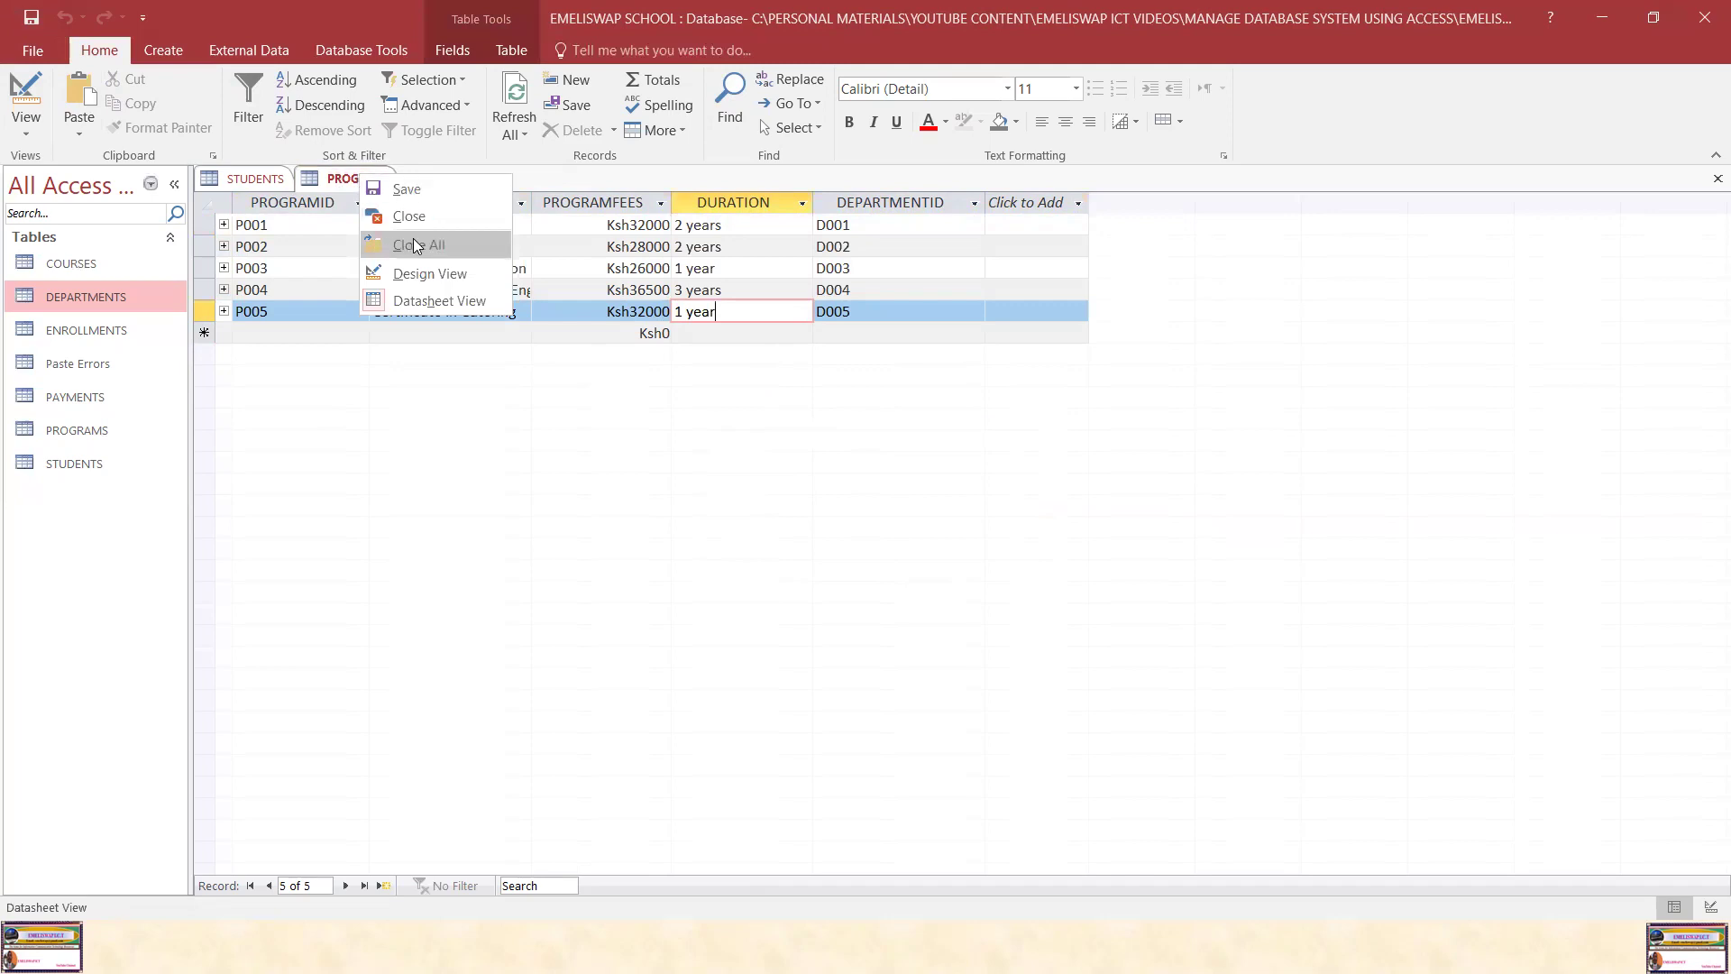
click(416, 246)
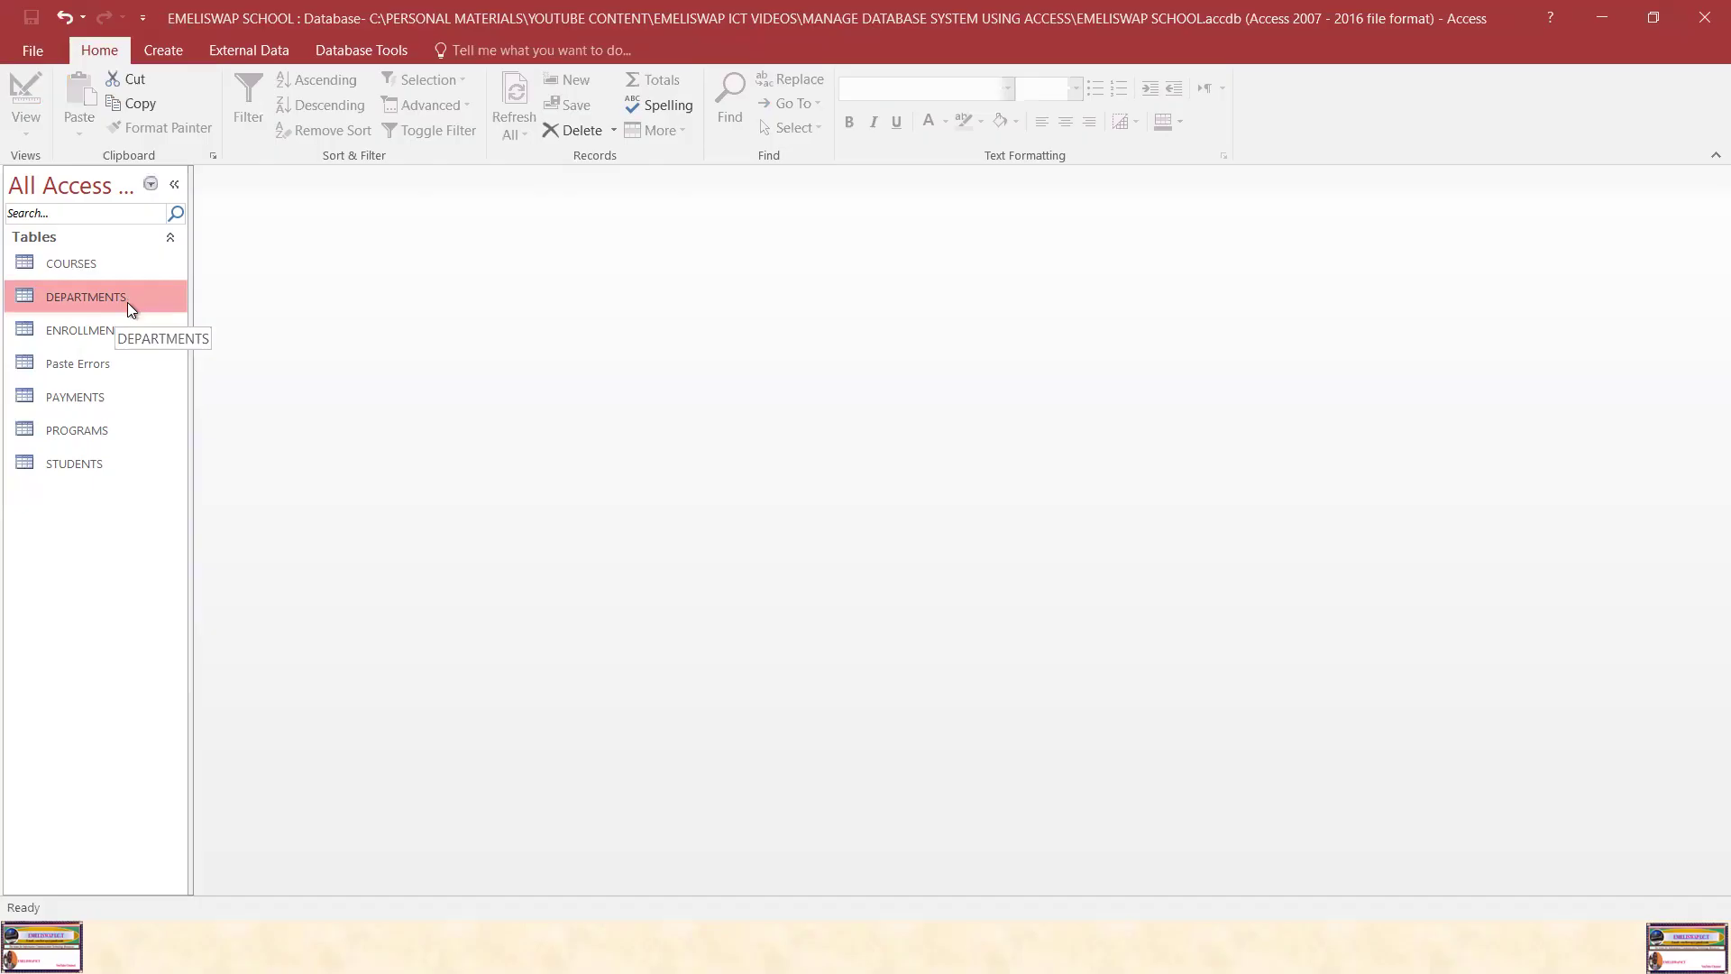
Open the STUDENTS table, then switch to the Word notes and copy the six student records that follow the first one
double_click(94, 462)
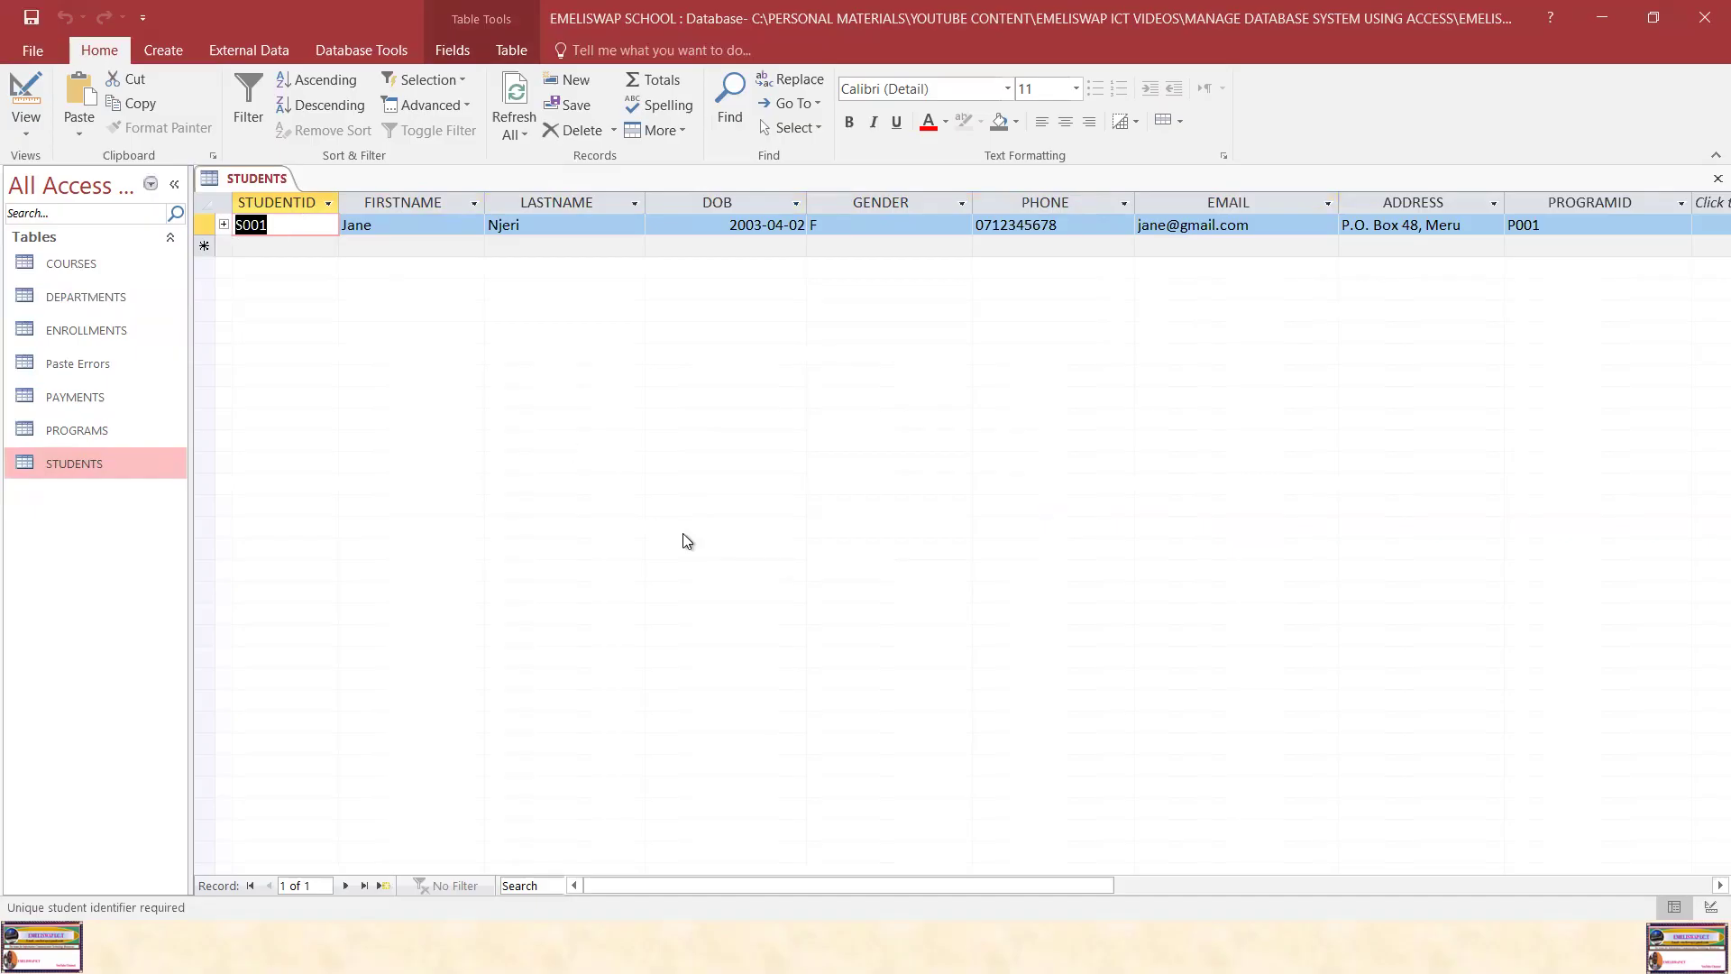
key(super)
mouse_move(934, 946)
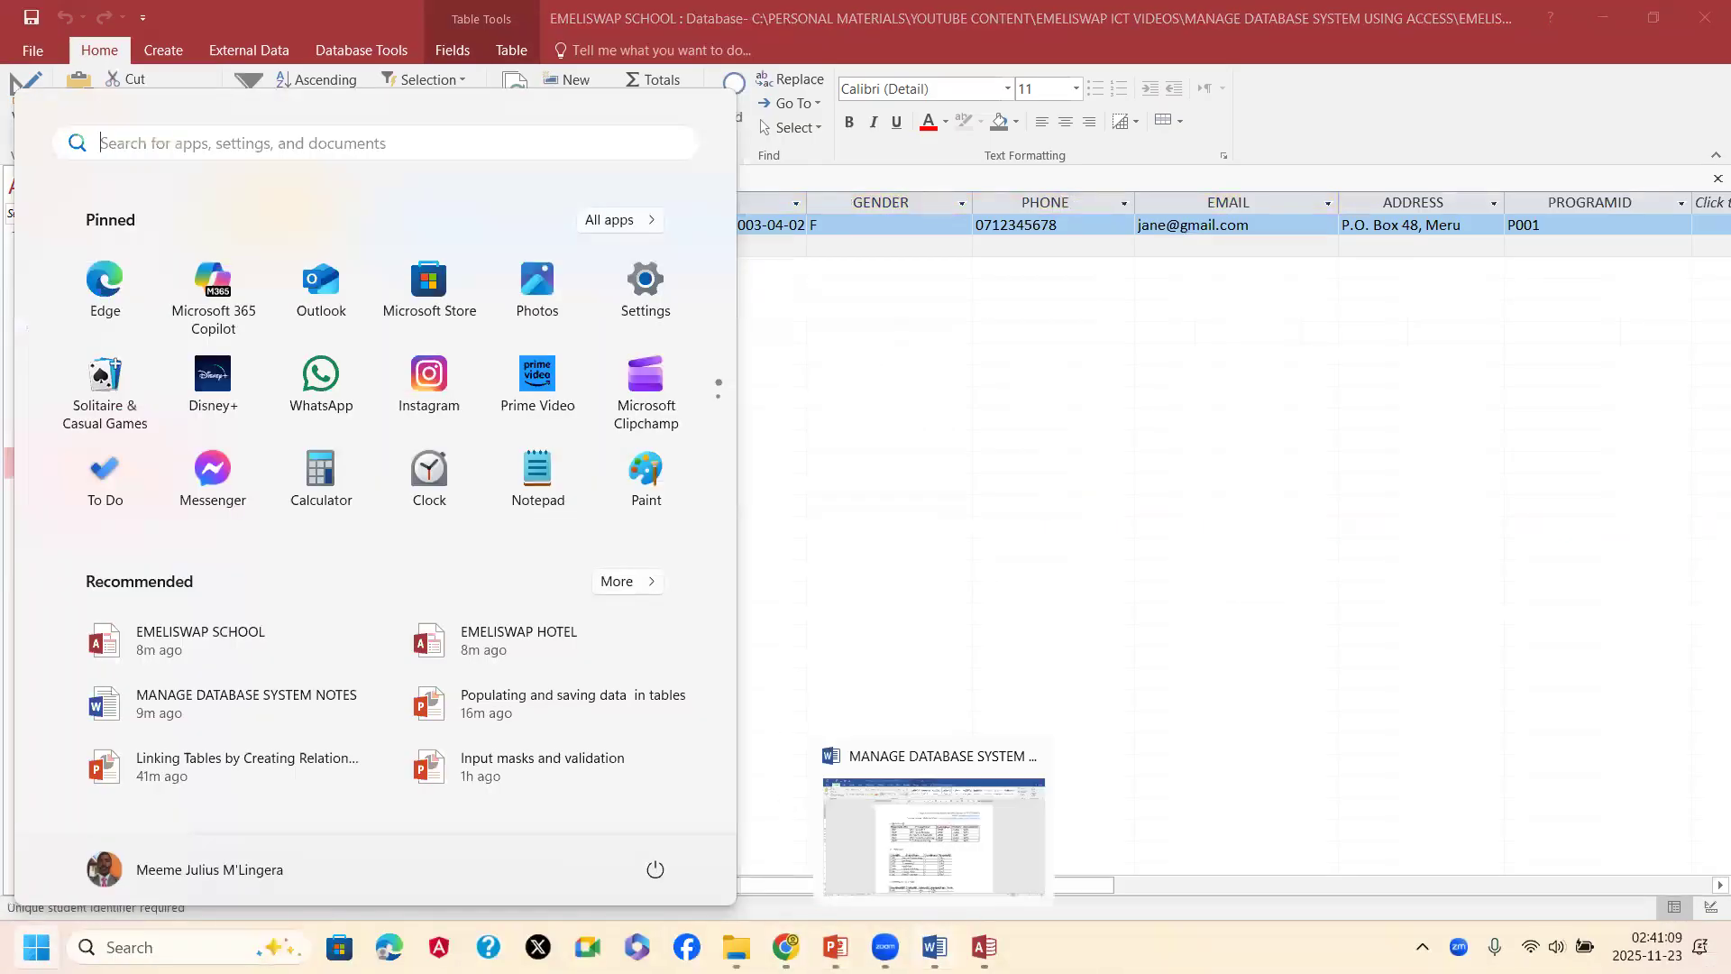
click(934, 834)
scroll(981, 418, up, 6)
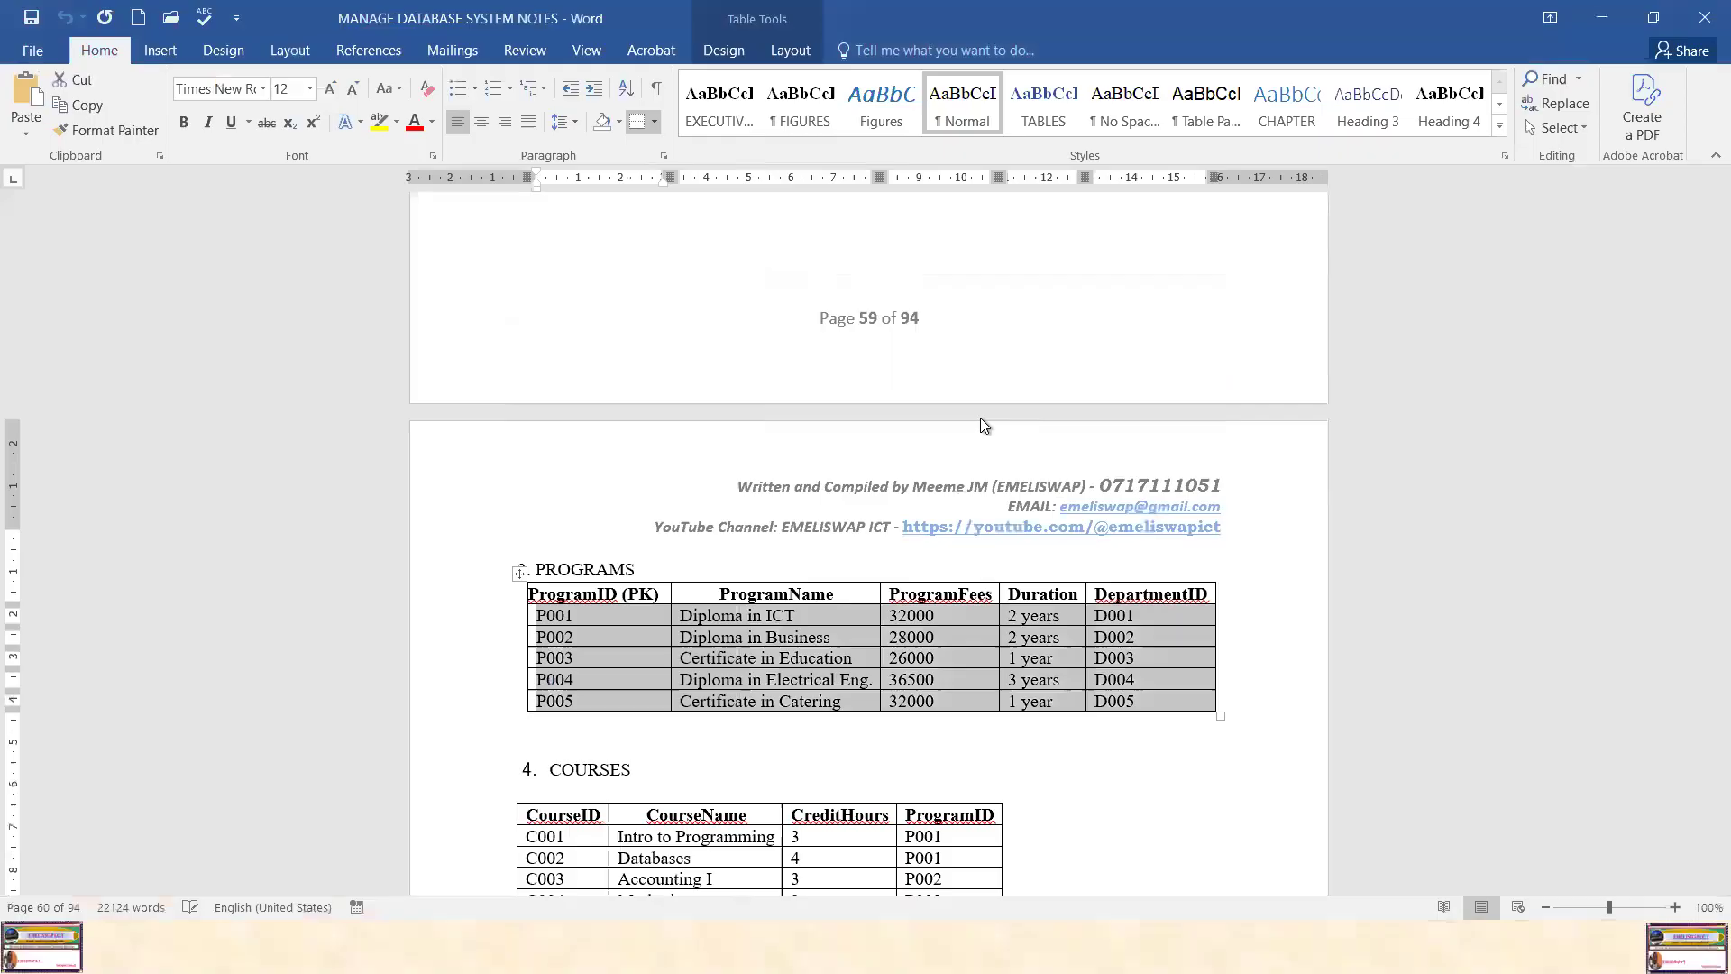
scroll(984, 426, up, 10)
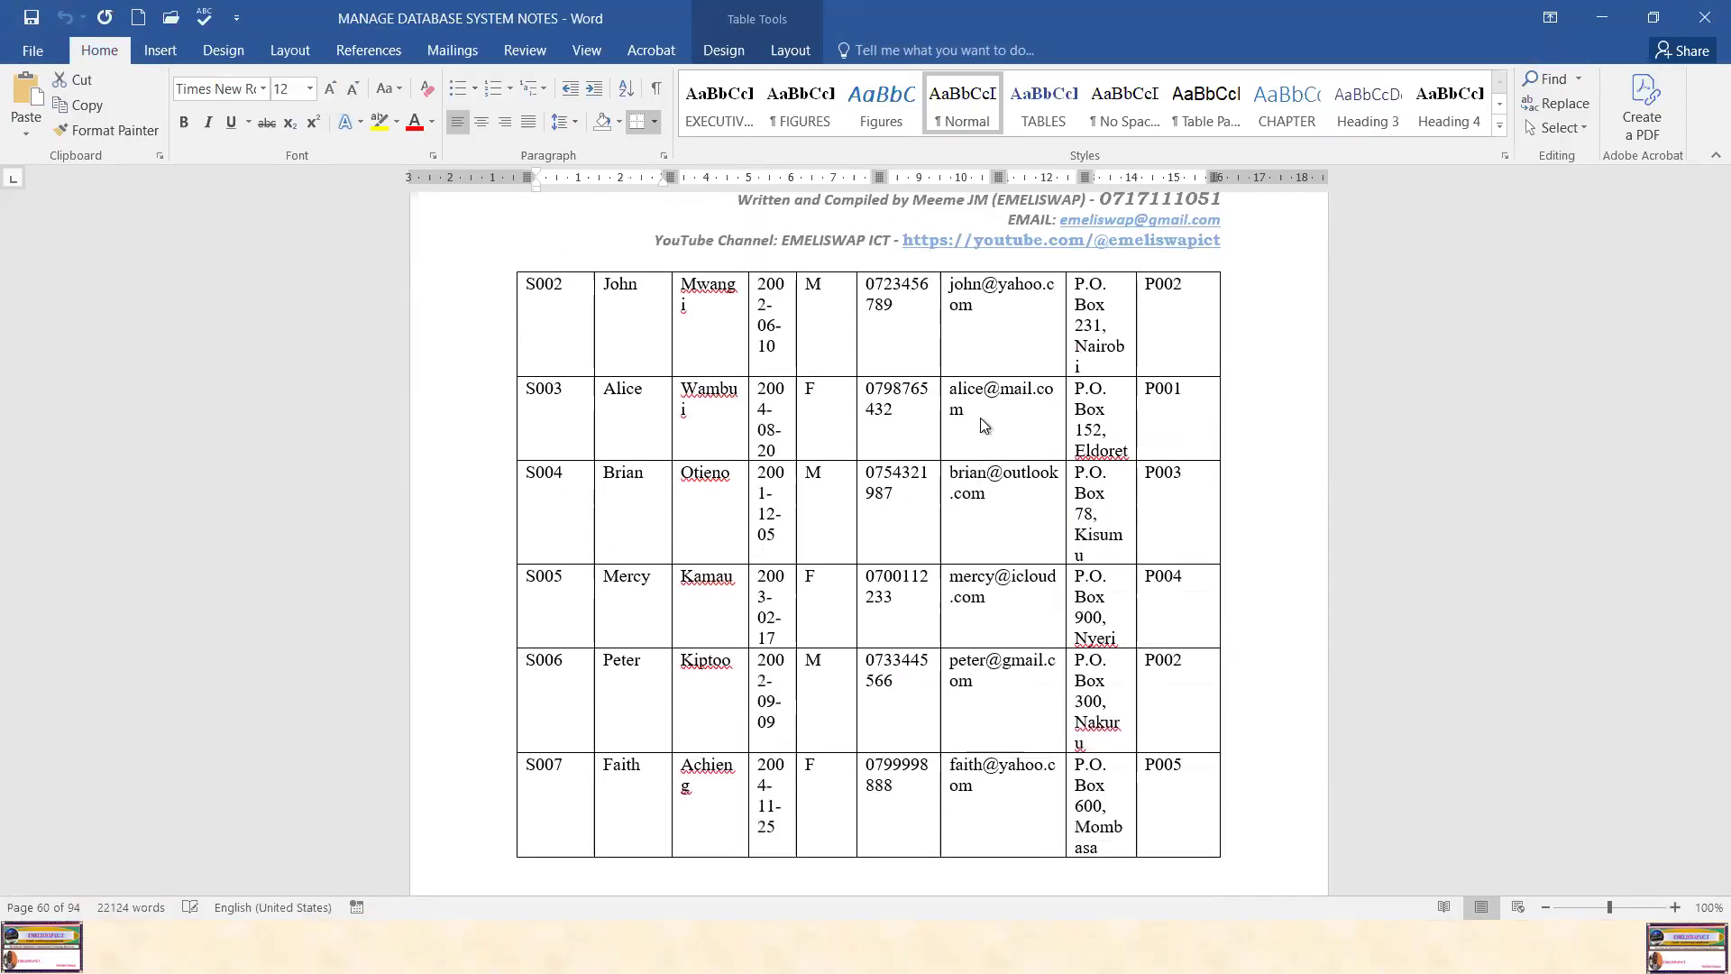
scroll(984, 426, up, 3)
scroll(530, 617, down, 3)
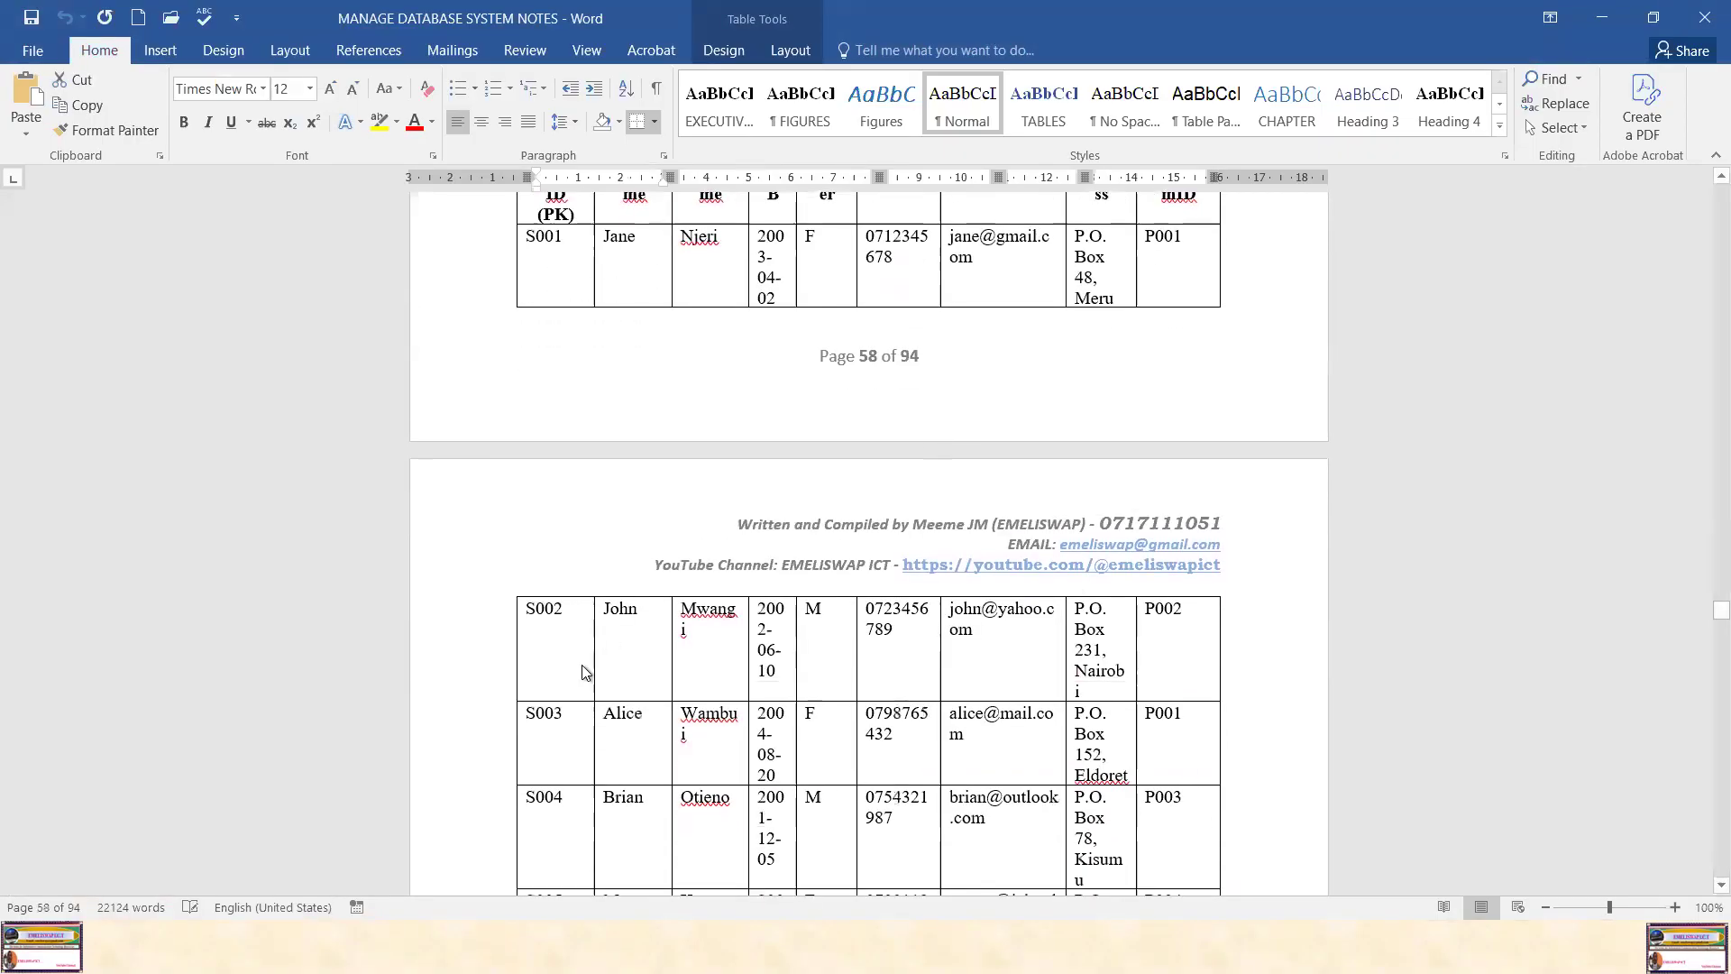
drag(530, 617, 1155, 625)
scroll(559, 329, up, 3)
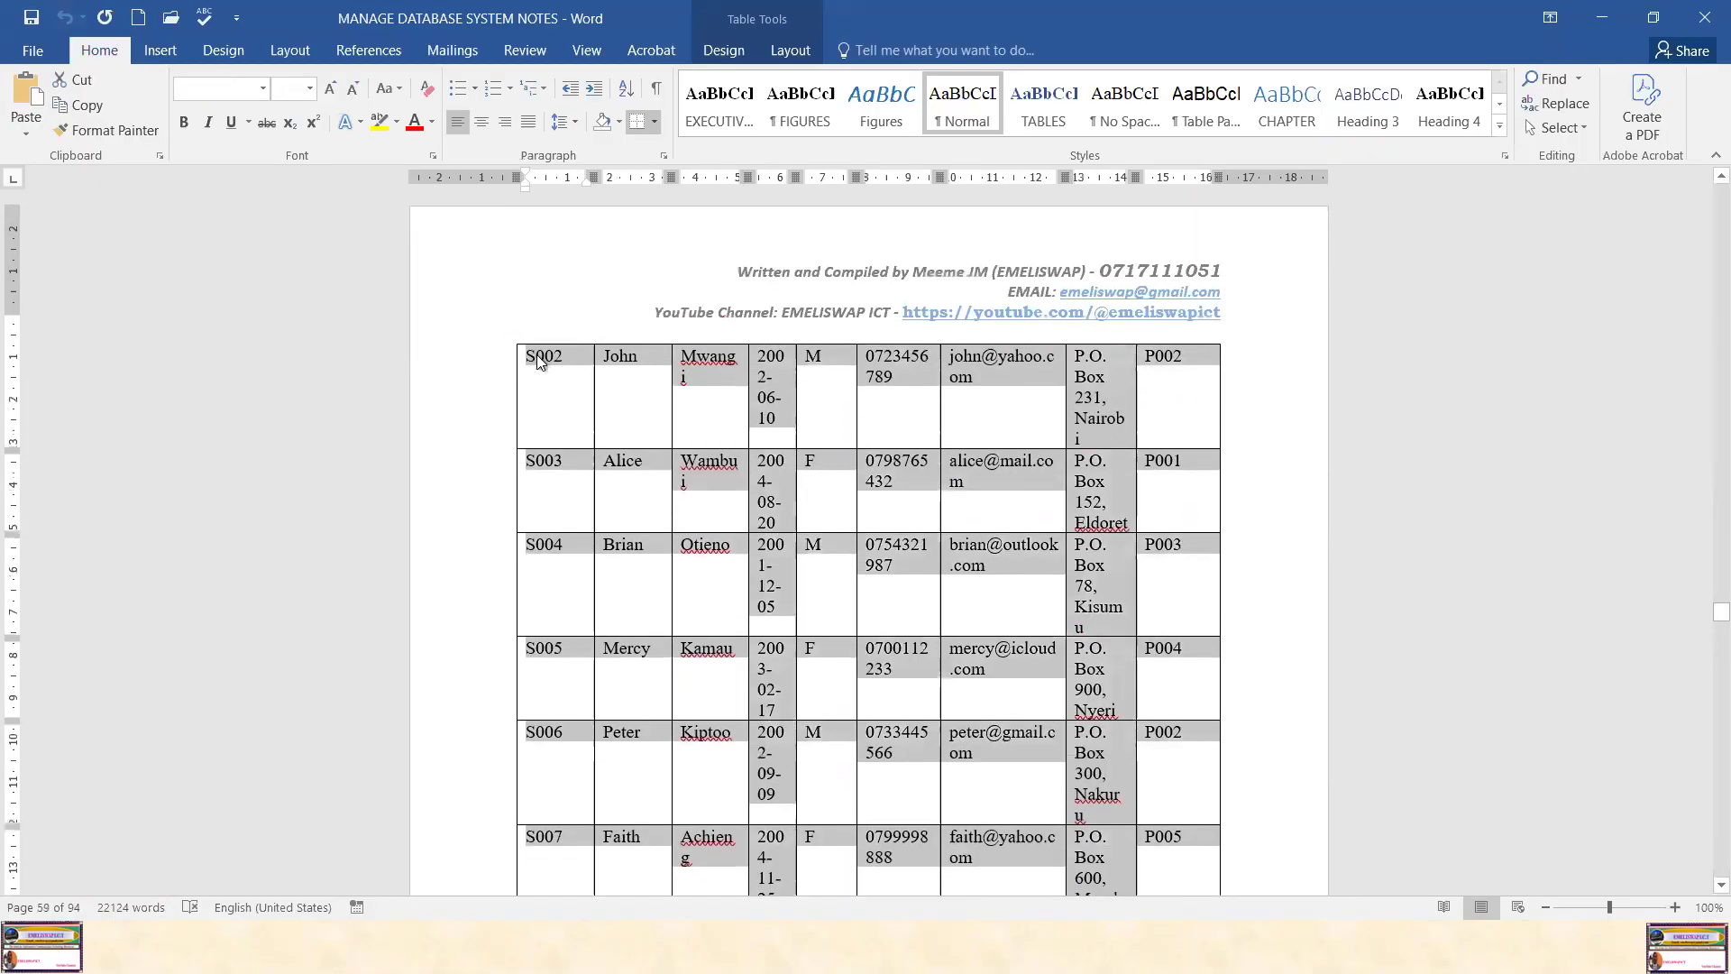
right_click(537, 356)
click(589, 391)
Switch back to Access and paste the six student records into the new record row of STUDENTS, accepting the paste
key(super)
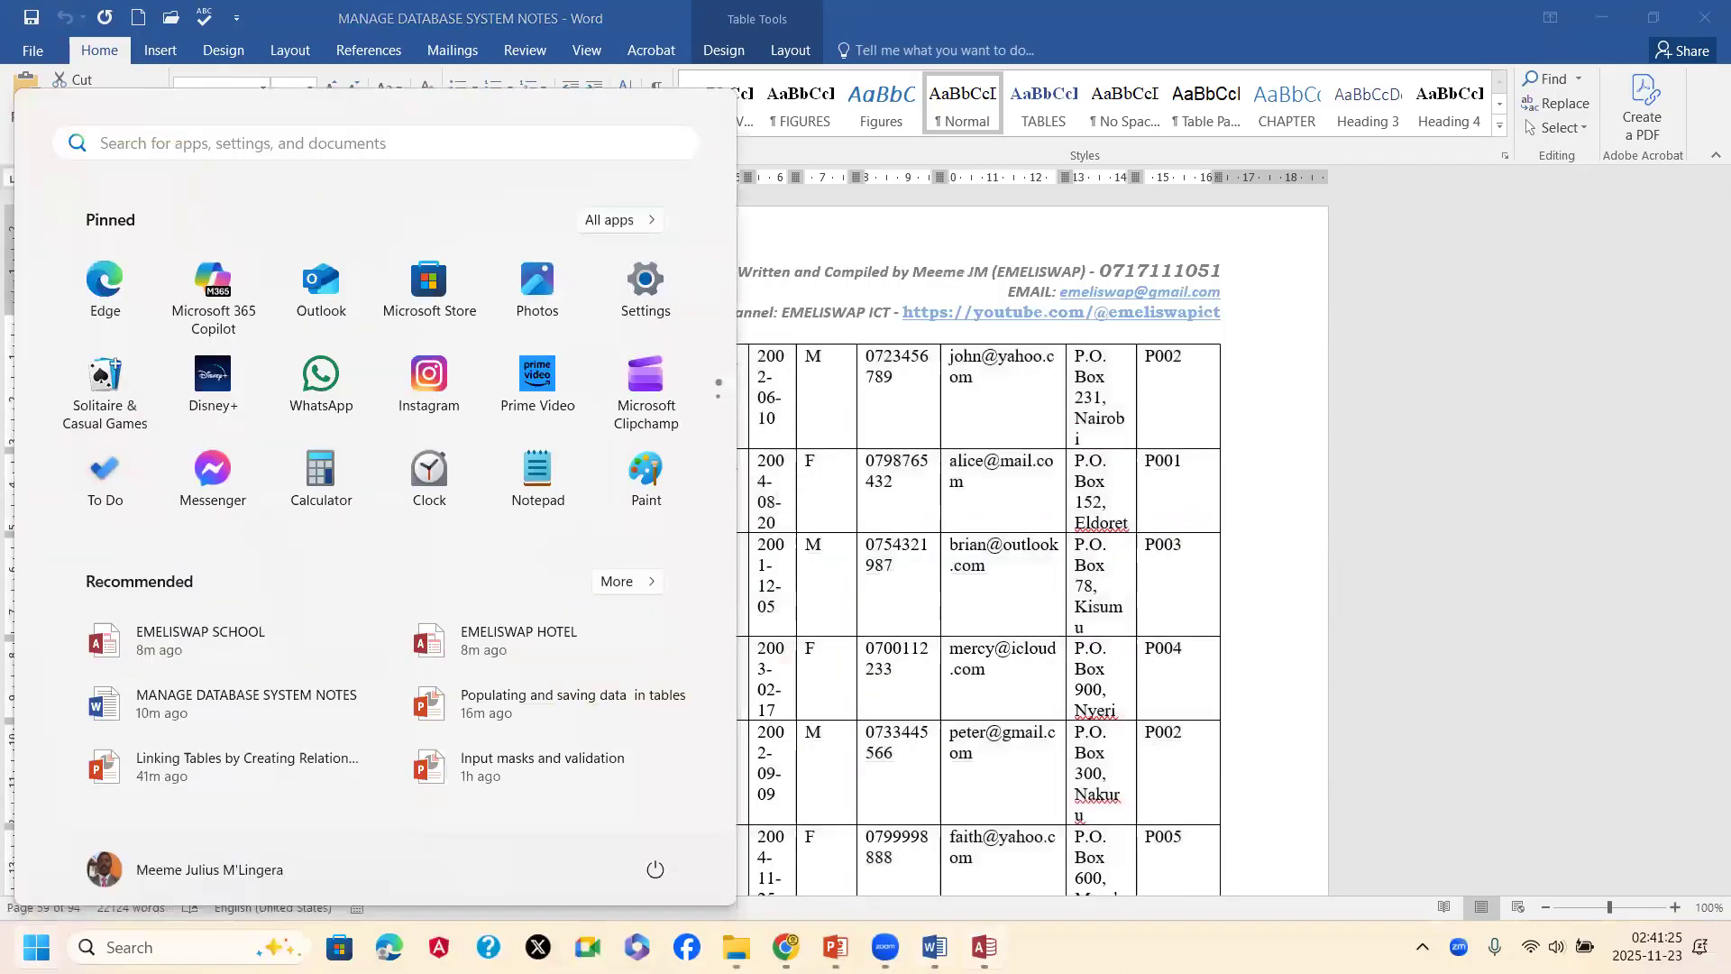
click(983, 947)
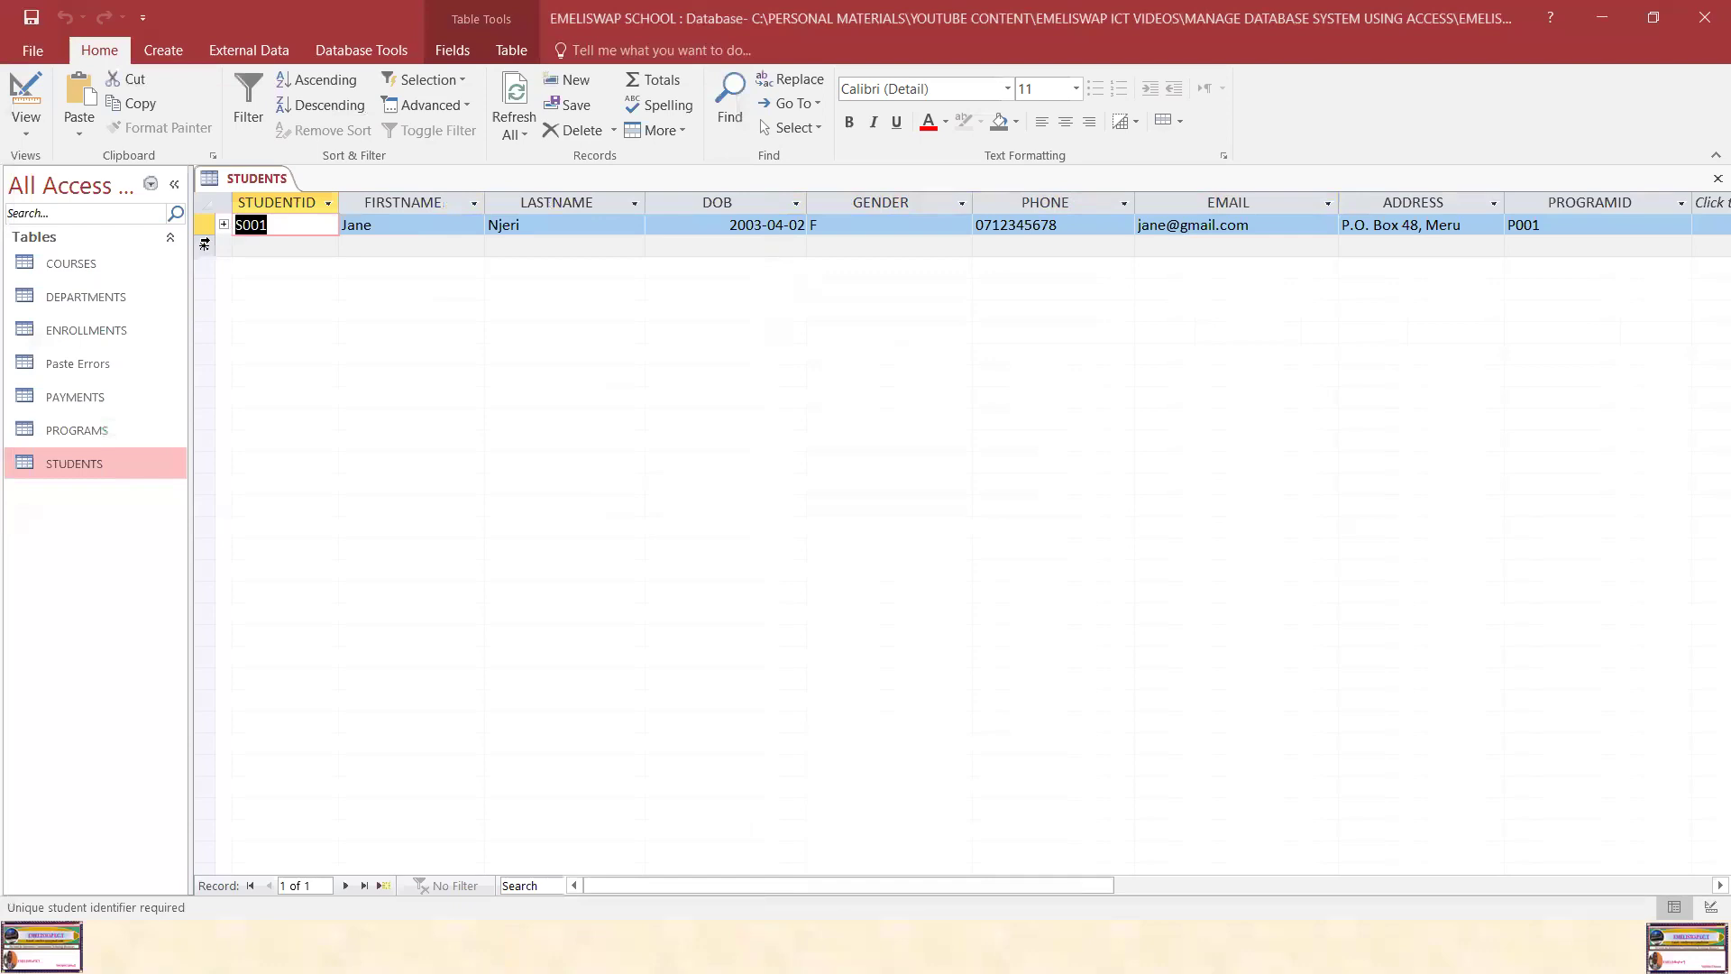
click(203, 245)
right_click(203, 245)
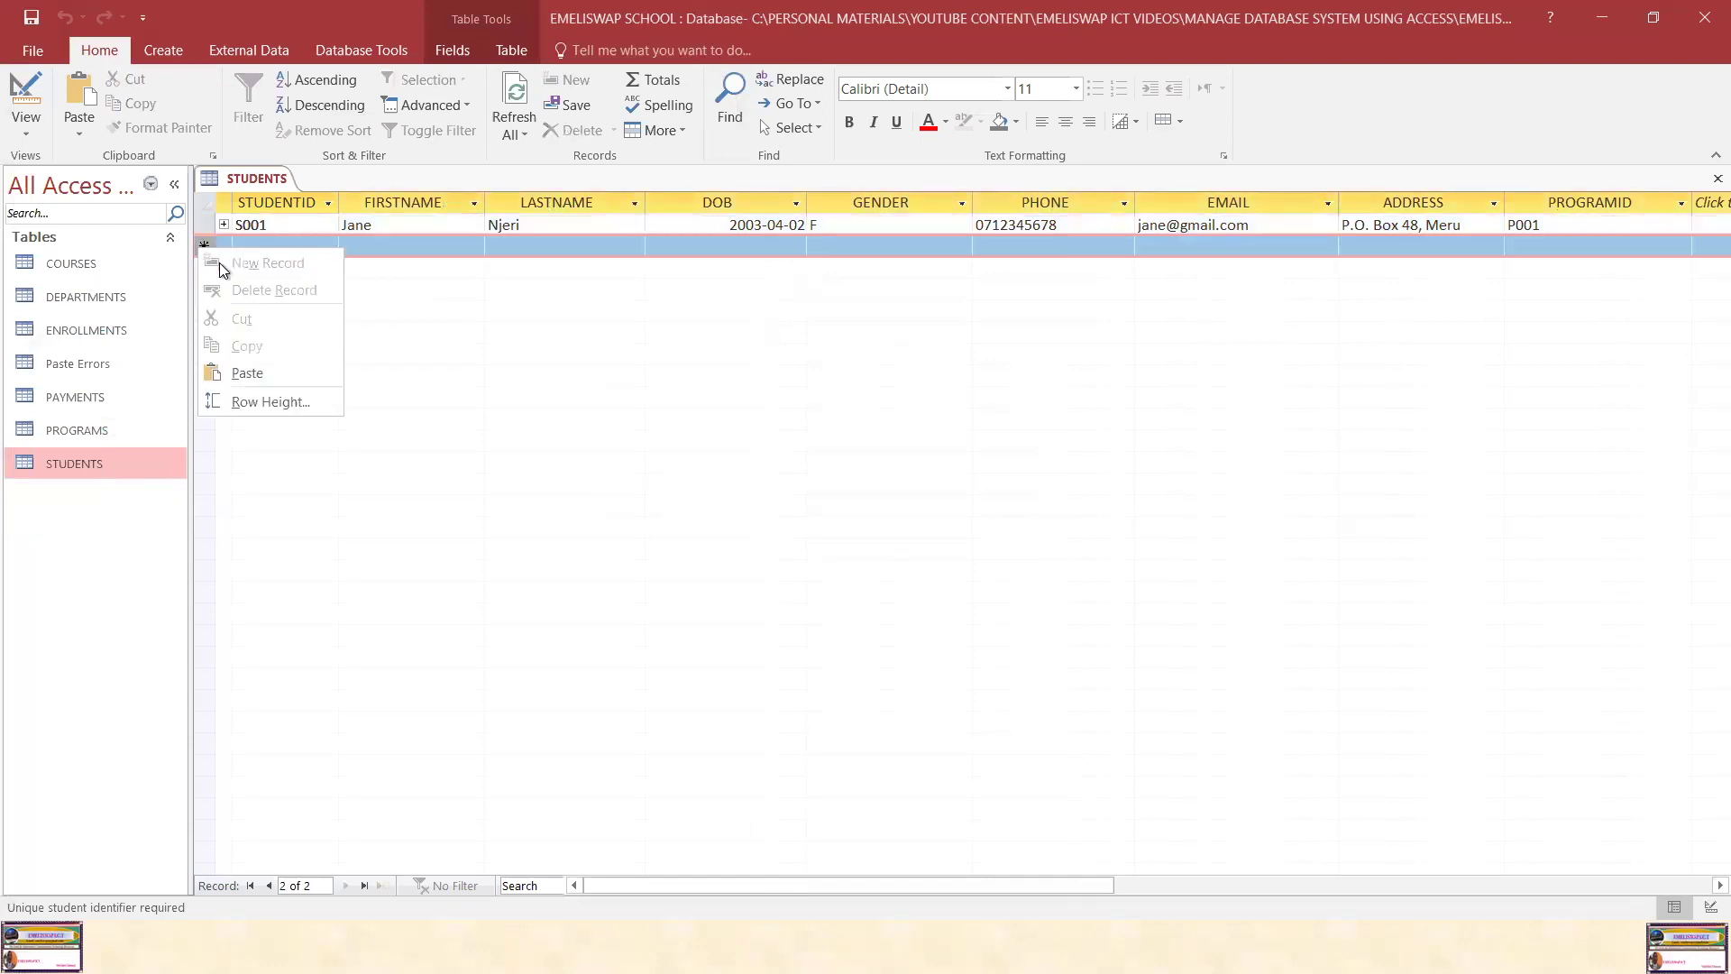
click(242, 372)
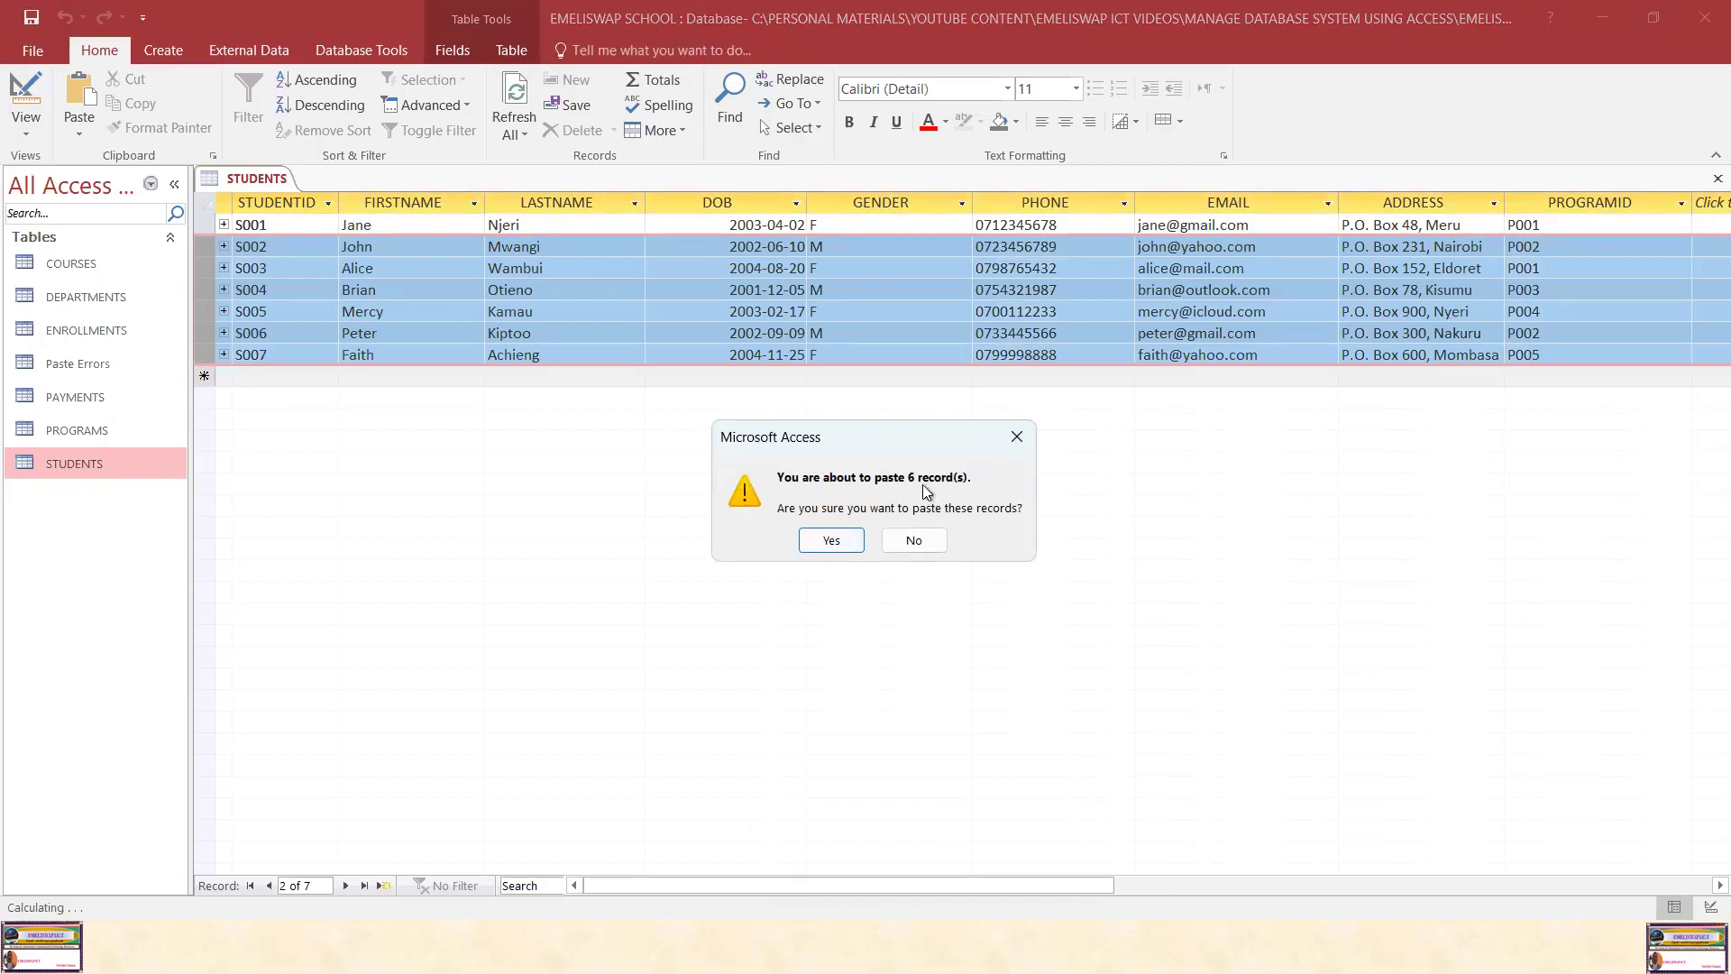
click(852, 539)
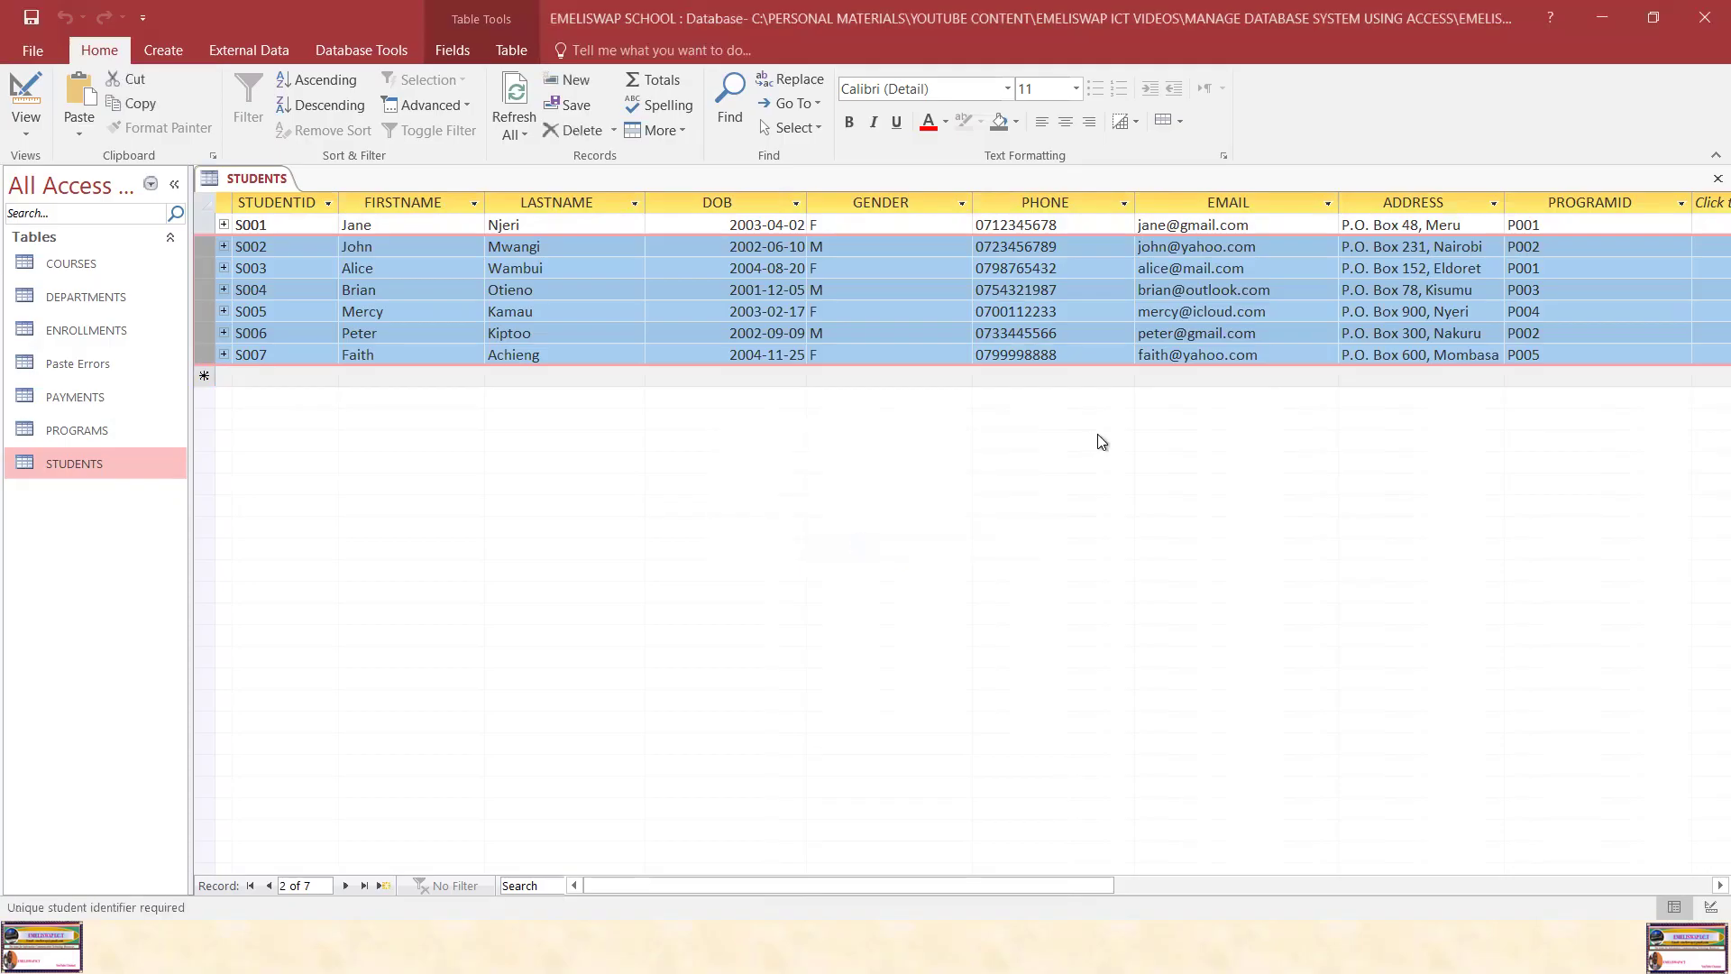
click(578, 313)
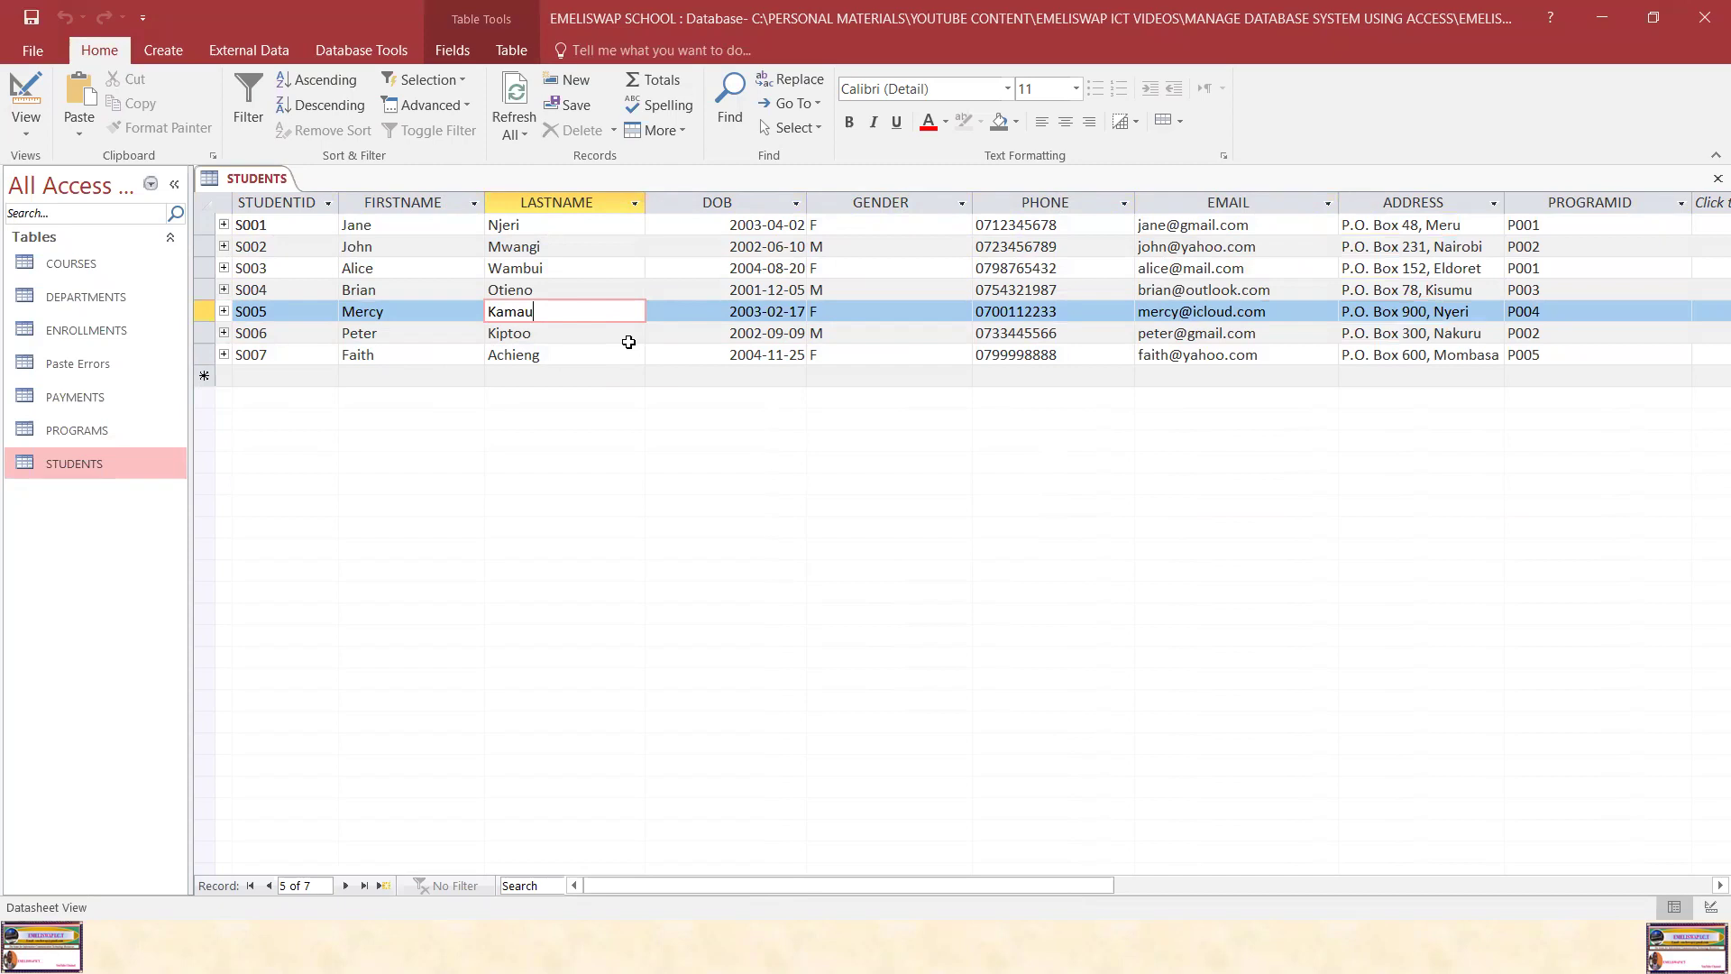
Open the COURSES and DEPARTMENTS tables alongside STUDENTS to view them, then return to the STUDENTS table
click(260, 180)
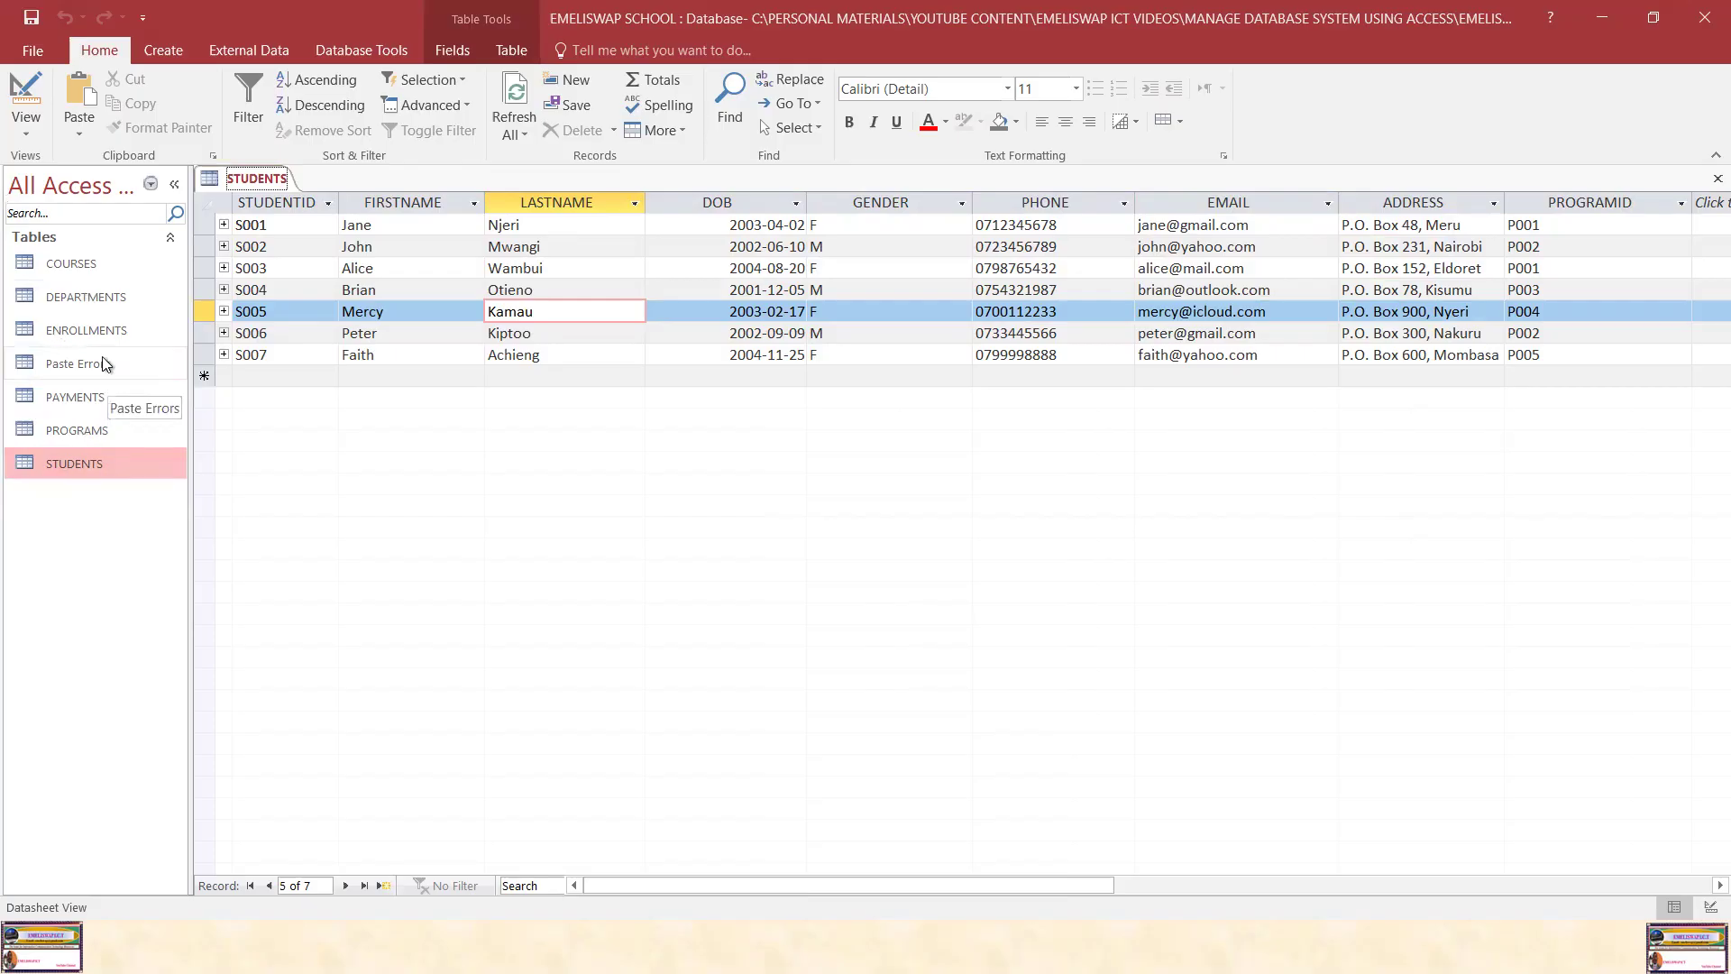
double_click(80, 263)
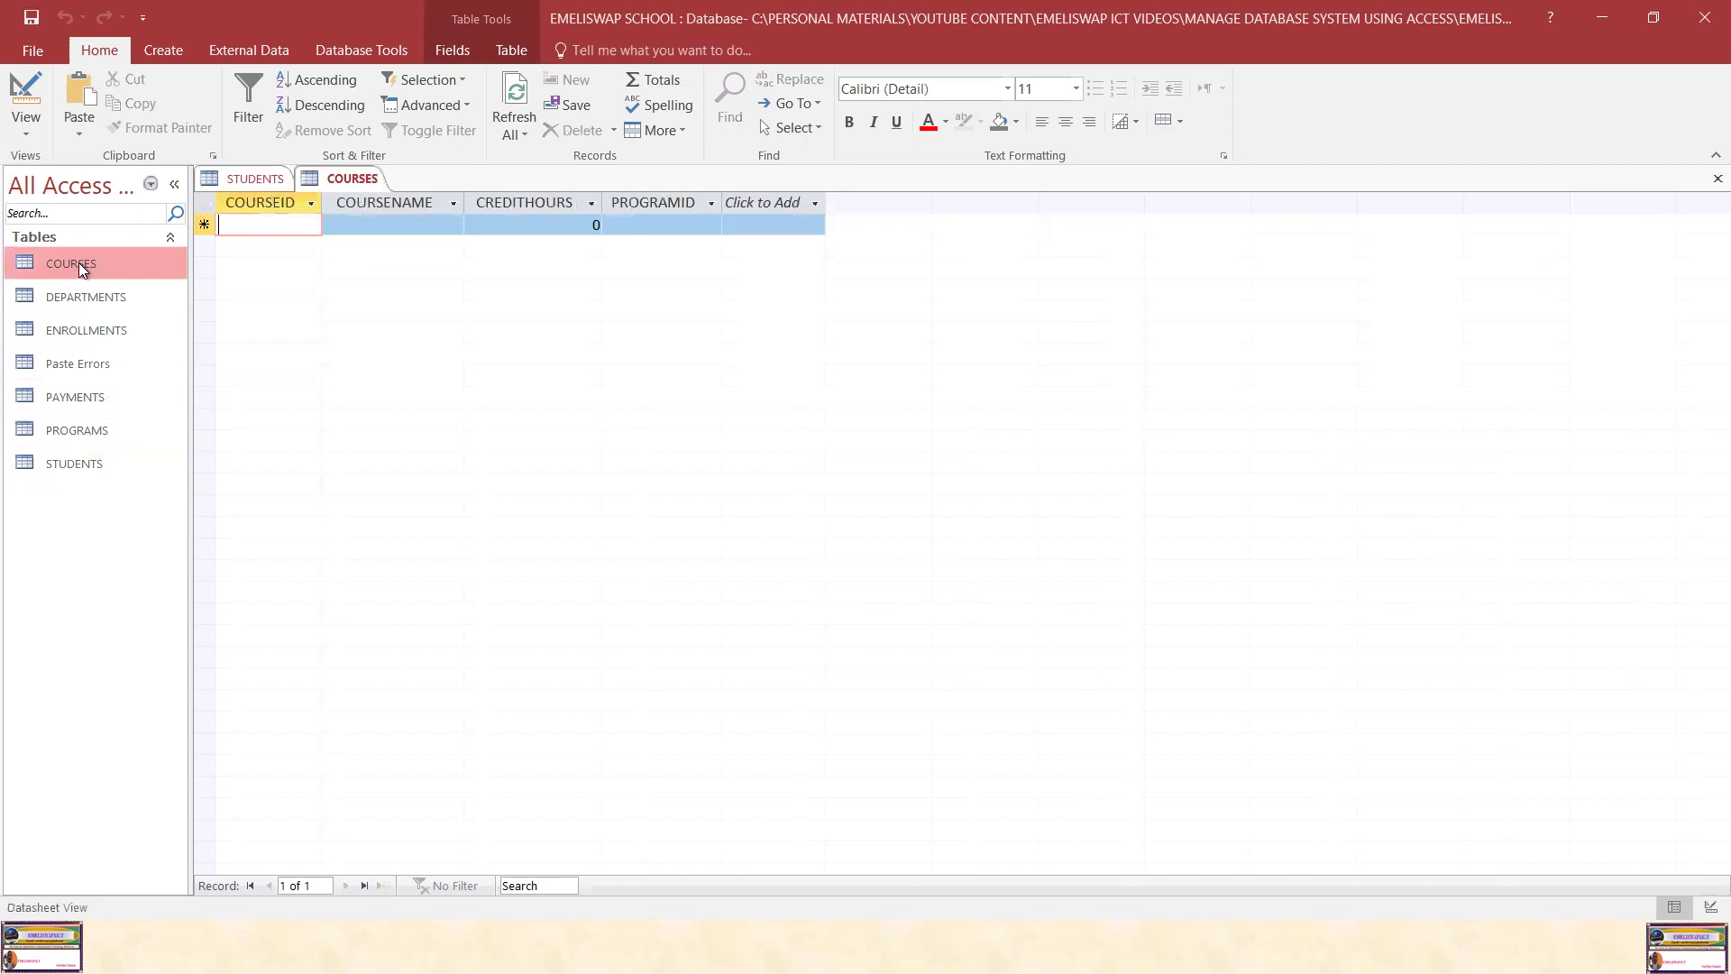
click(90, 295)
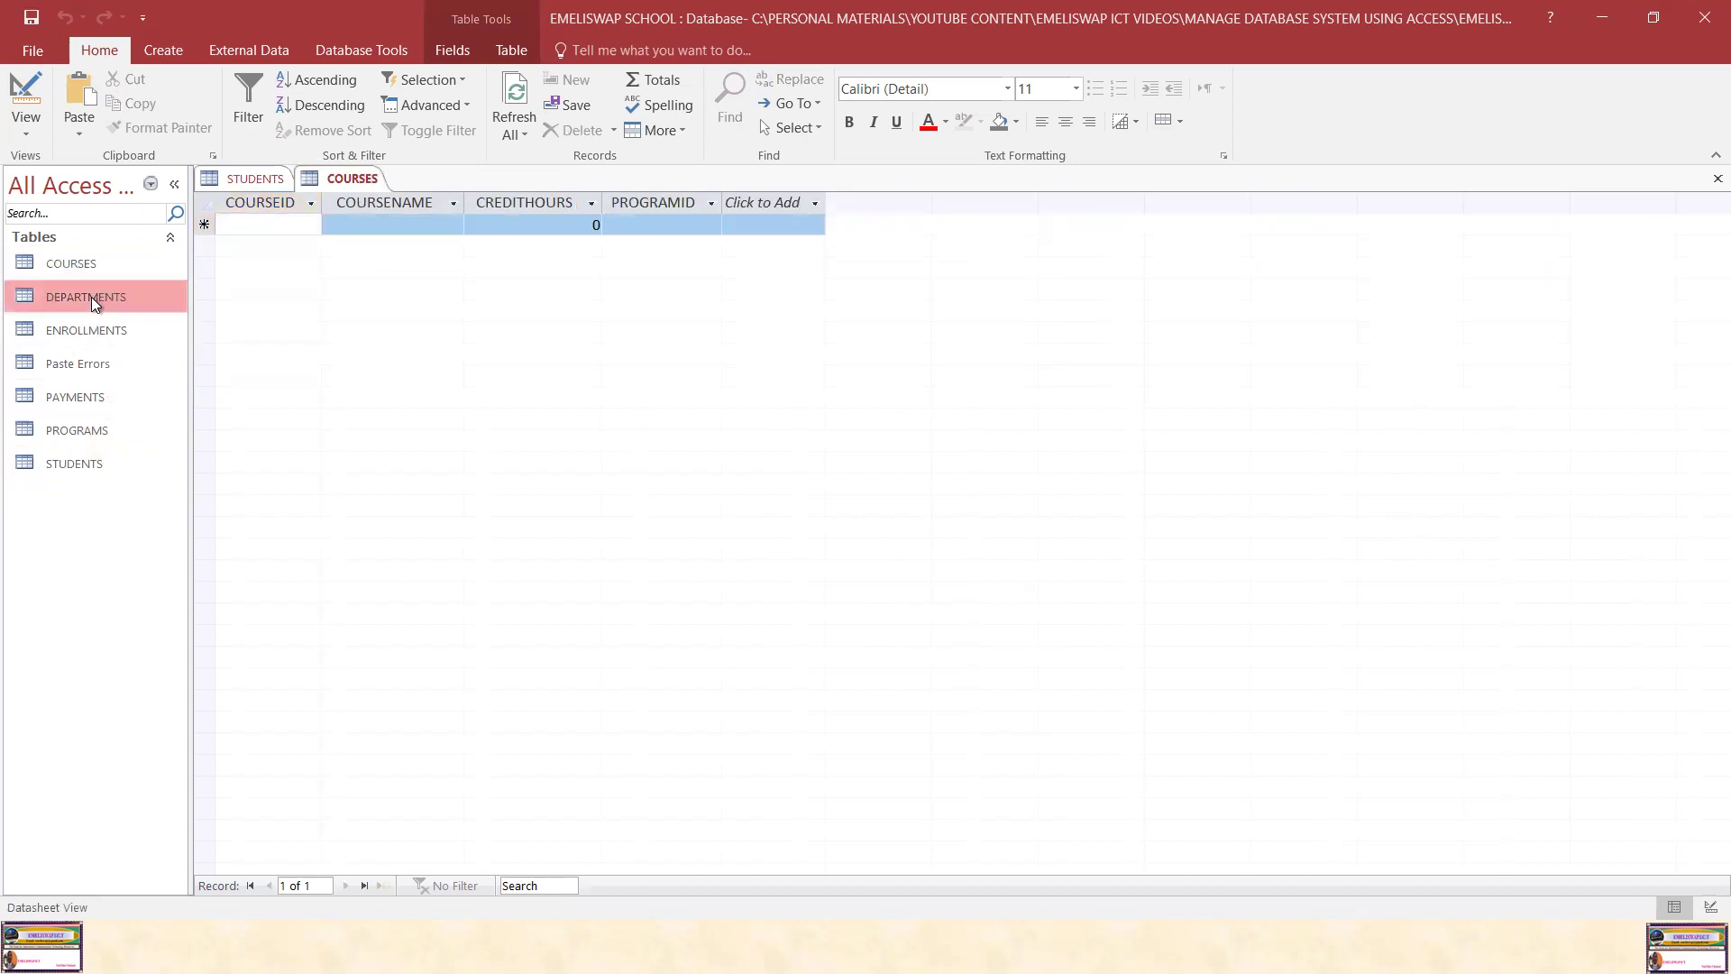
double_click(91, 296)
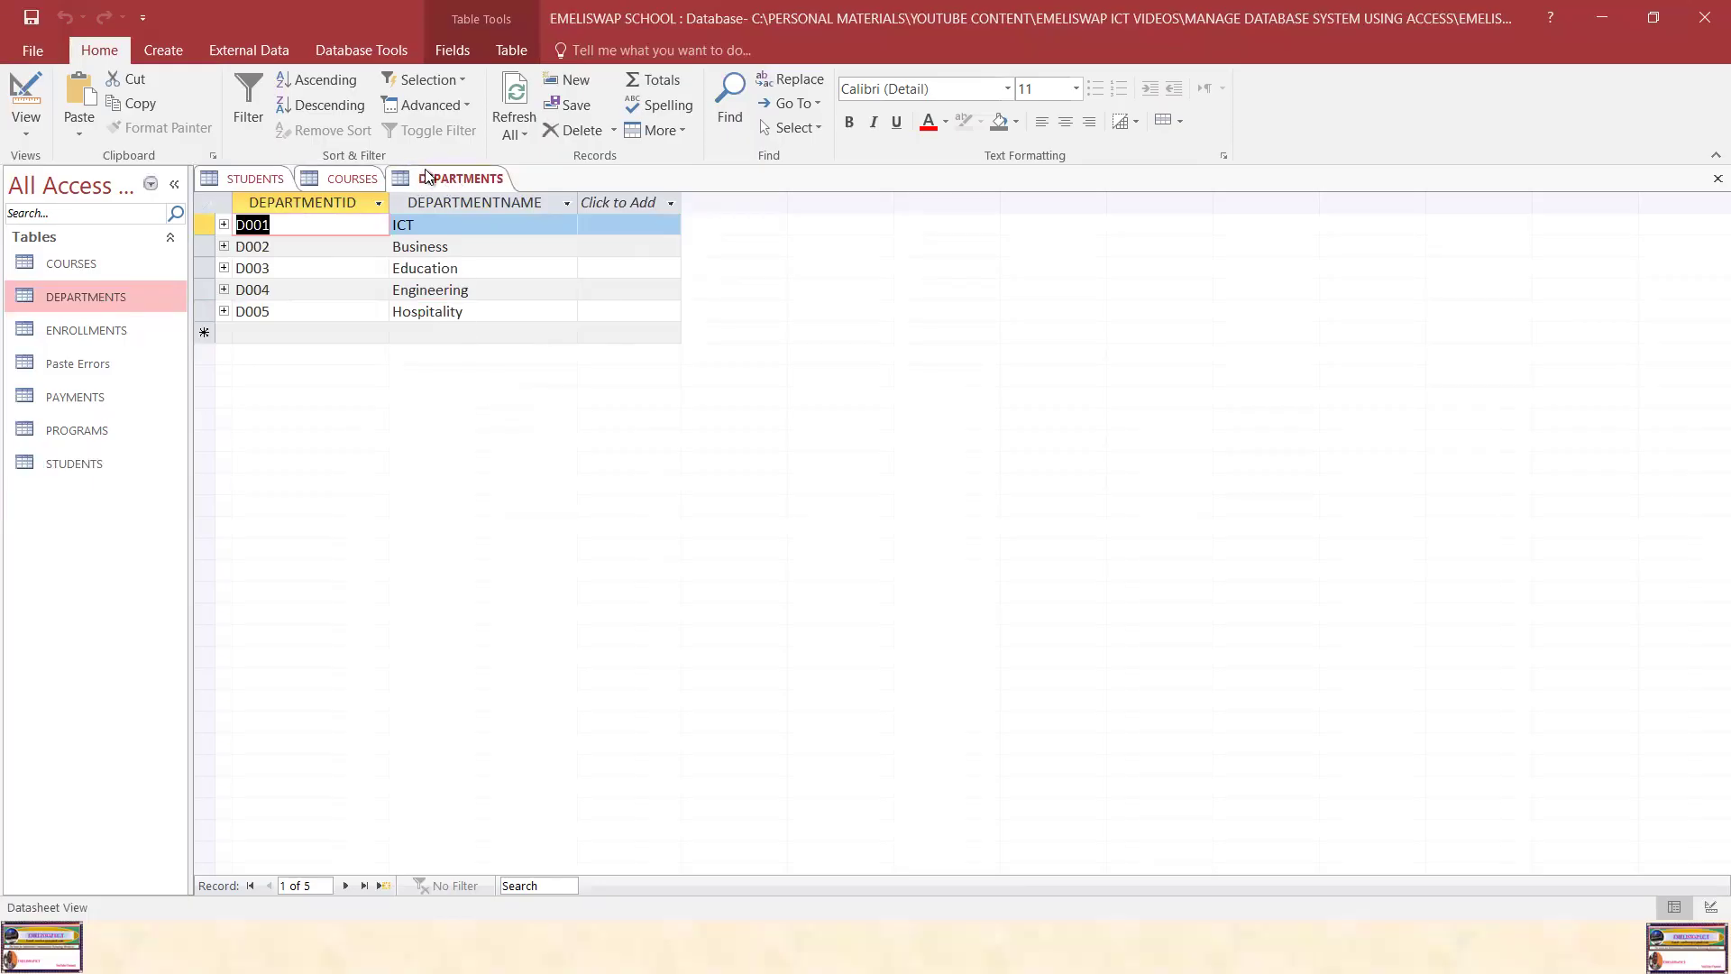
click(265, 179)
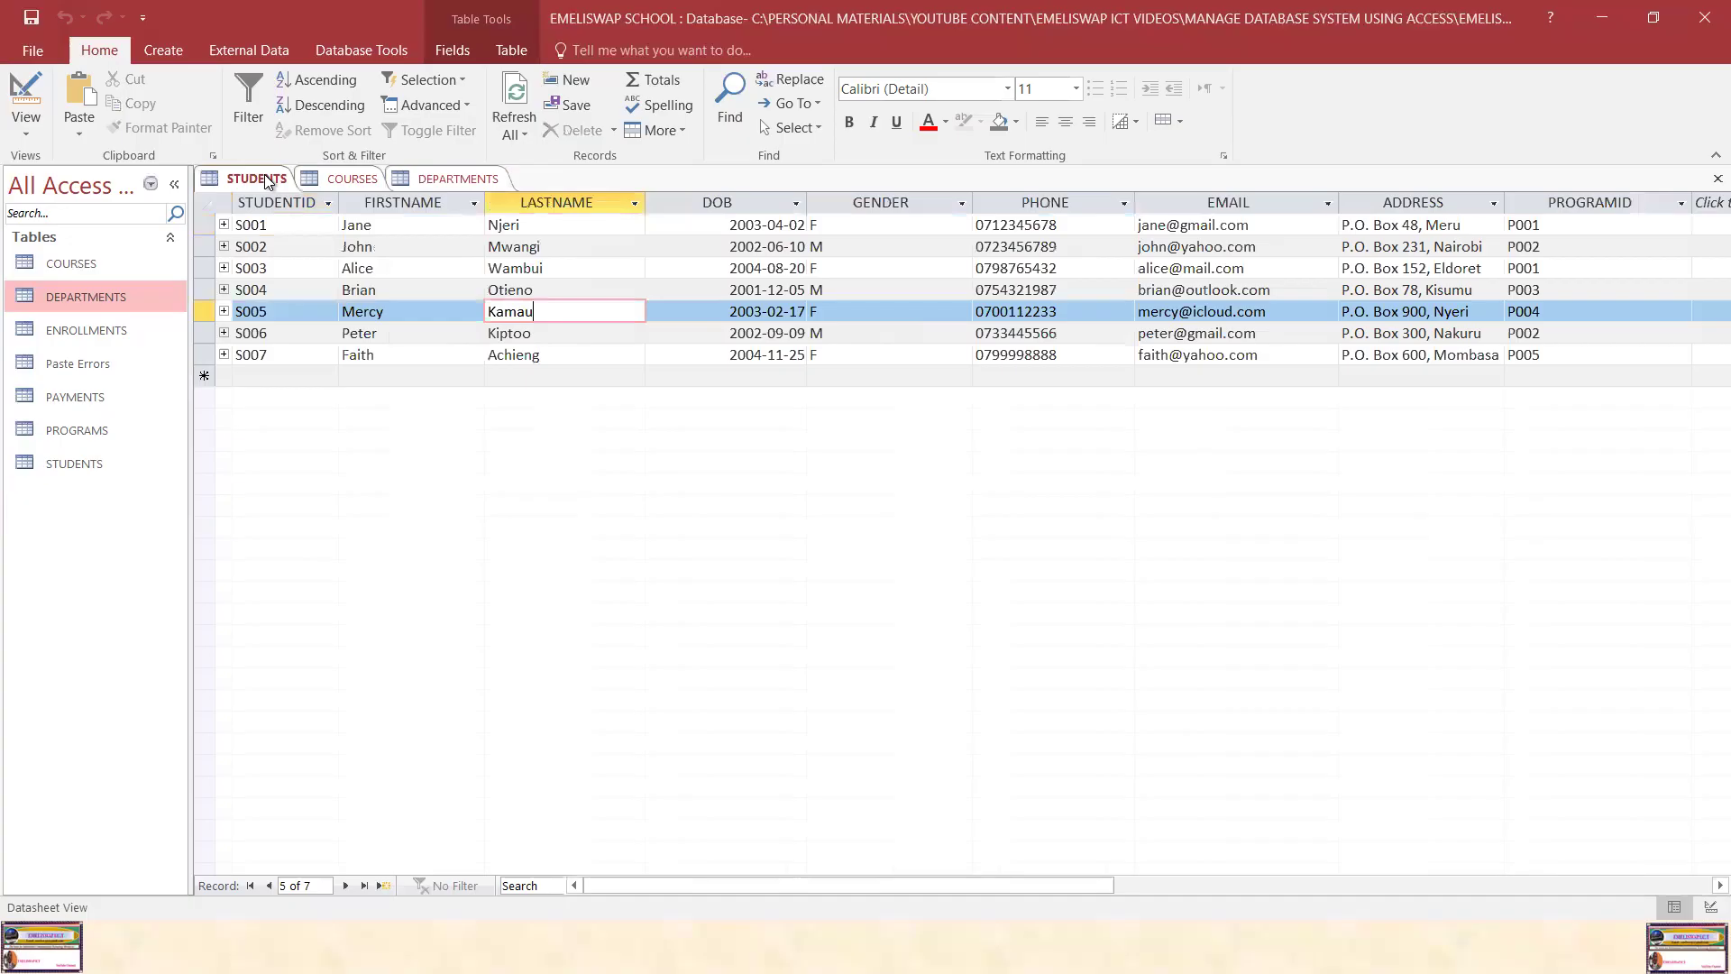
Move to the blank new row of STUDENTS, save the table and close all open tables
click(566, 373)
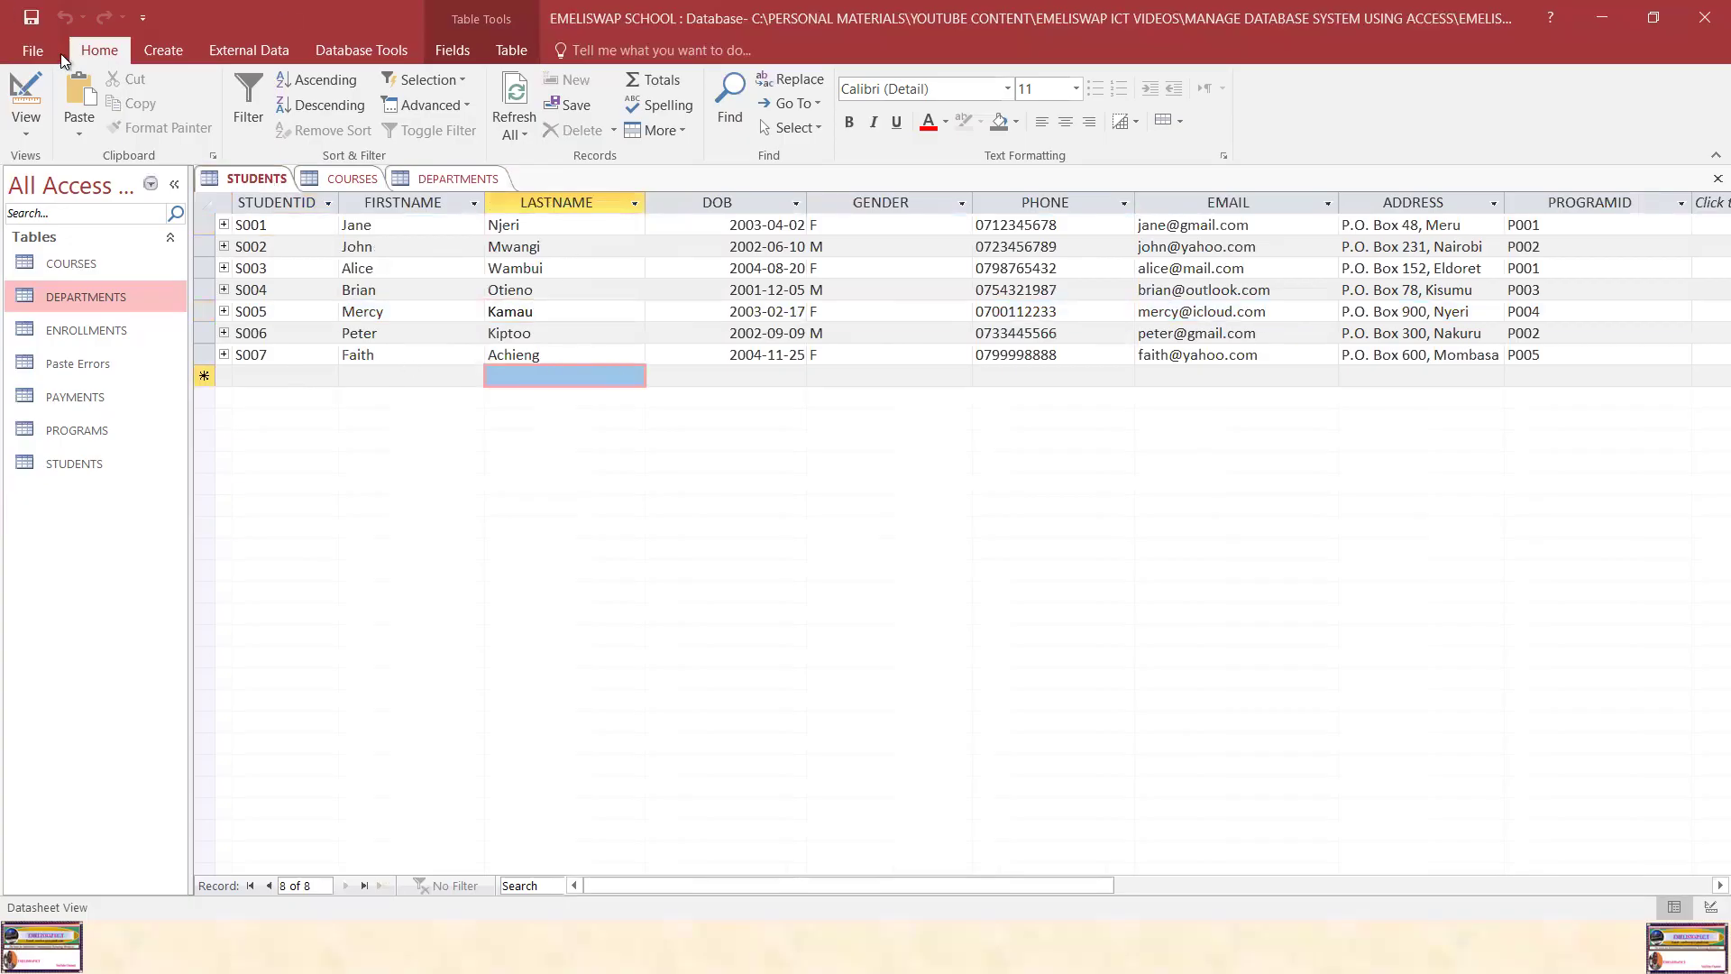
click(32, 18)
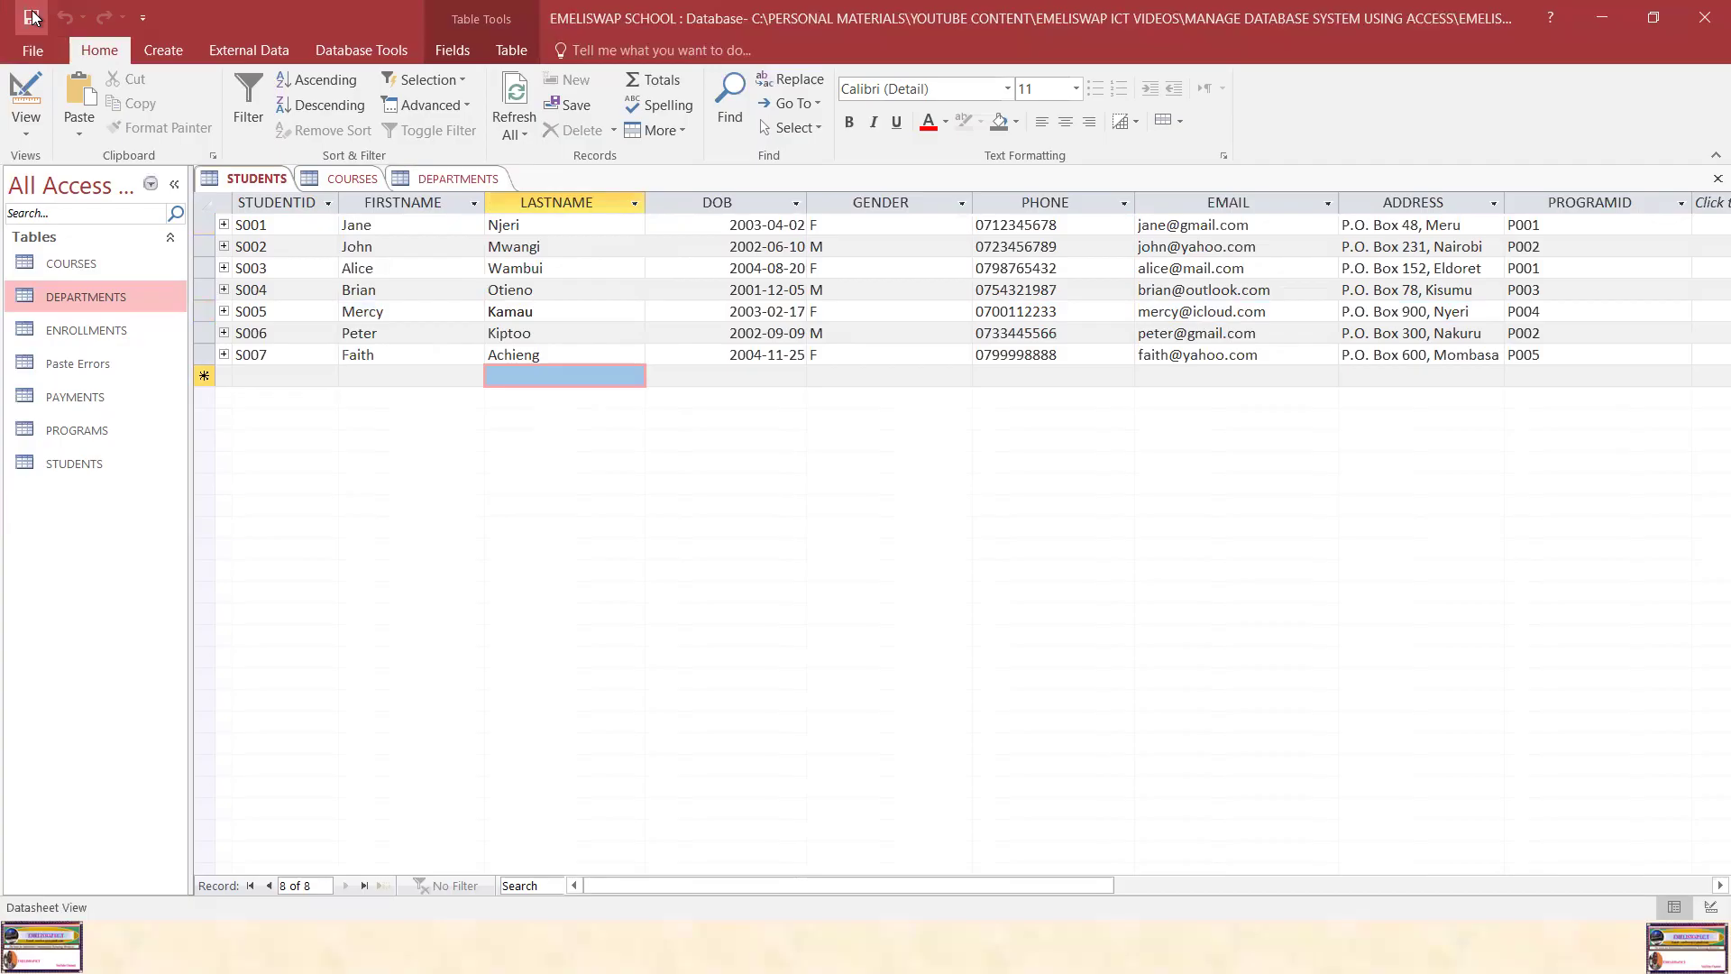
right_click(448, 185)
click(503, 251)
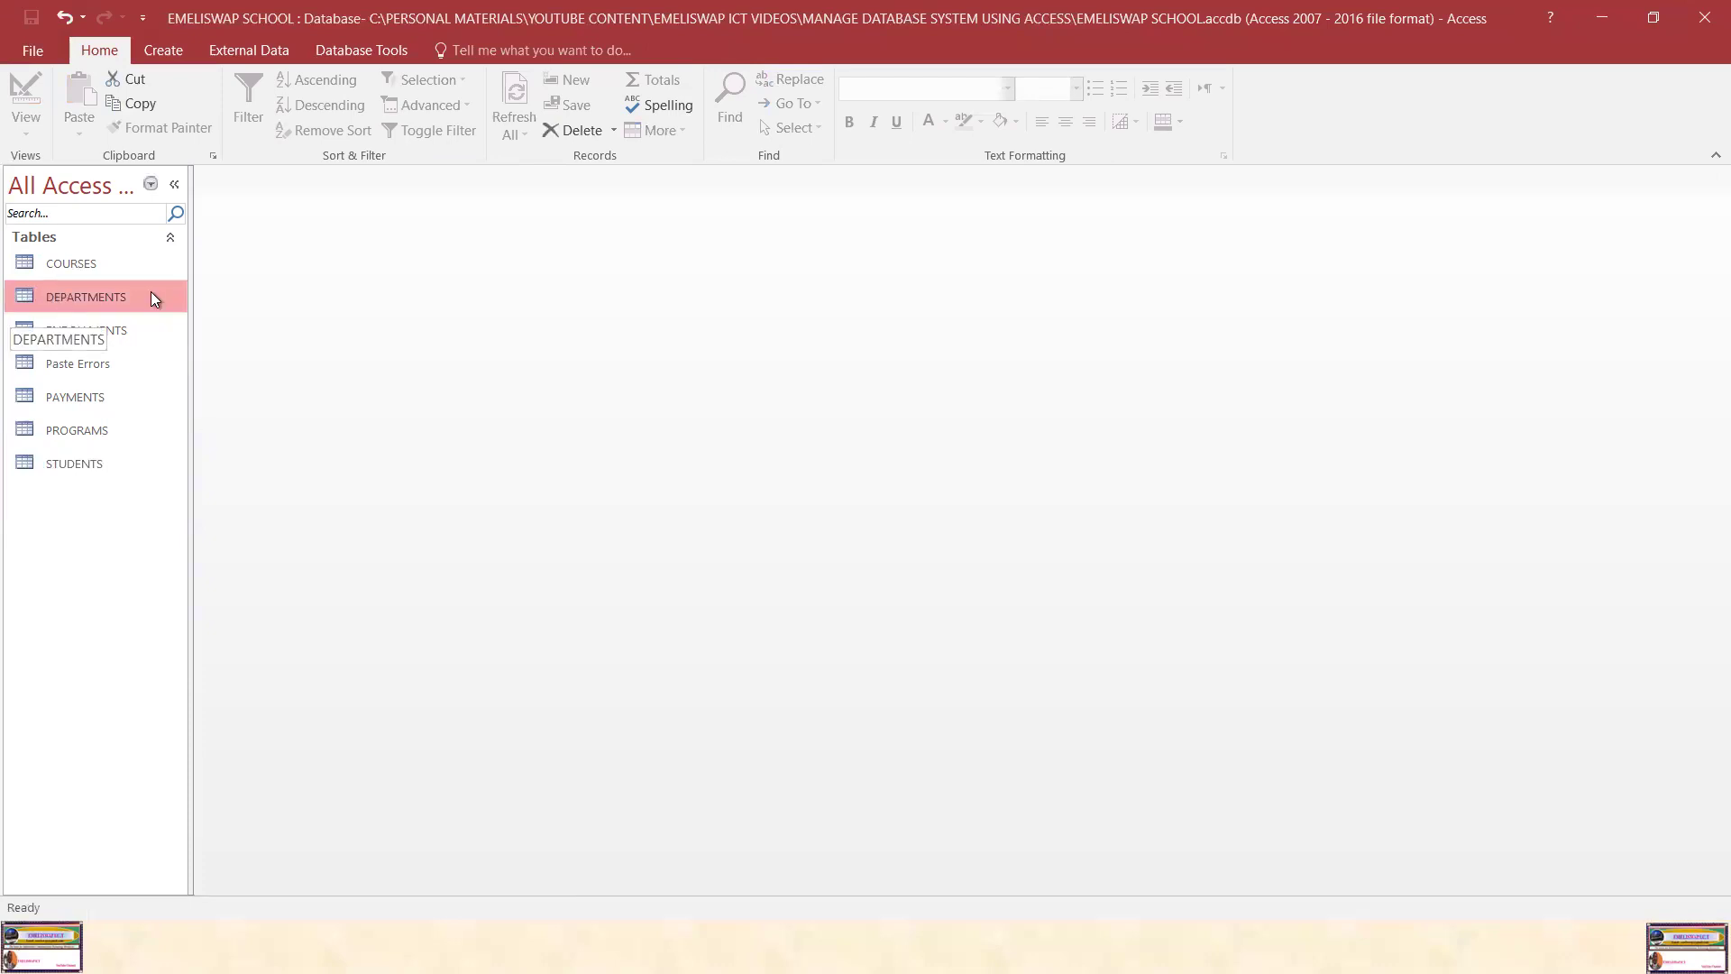
Open the STUDENTS table to view its saved records, then switch to the PowerPoint slide show displaying the same table
double_click(96, 463)
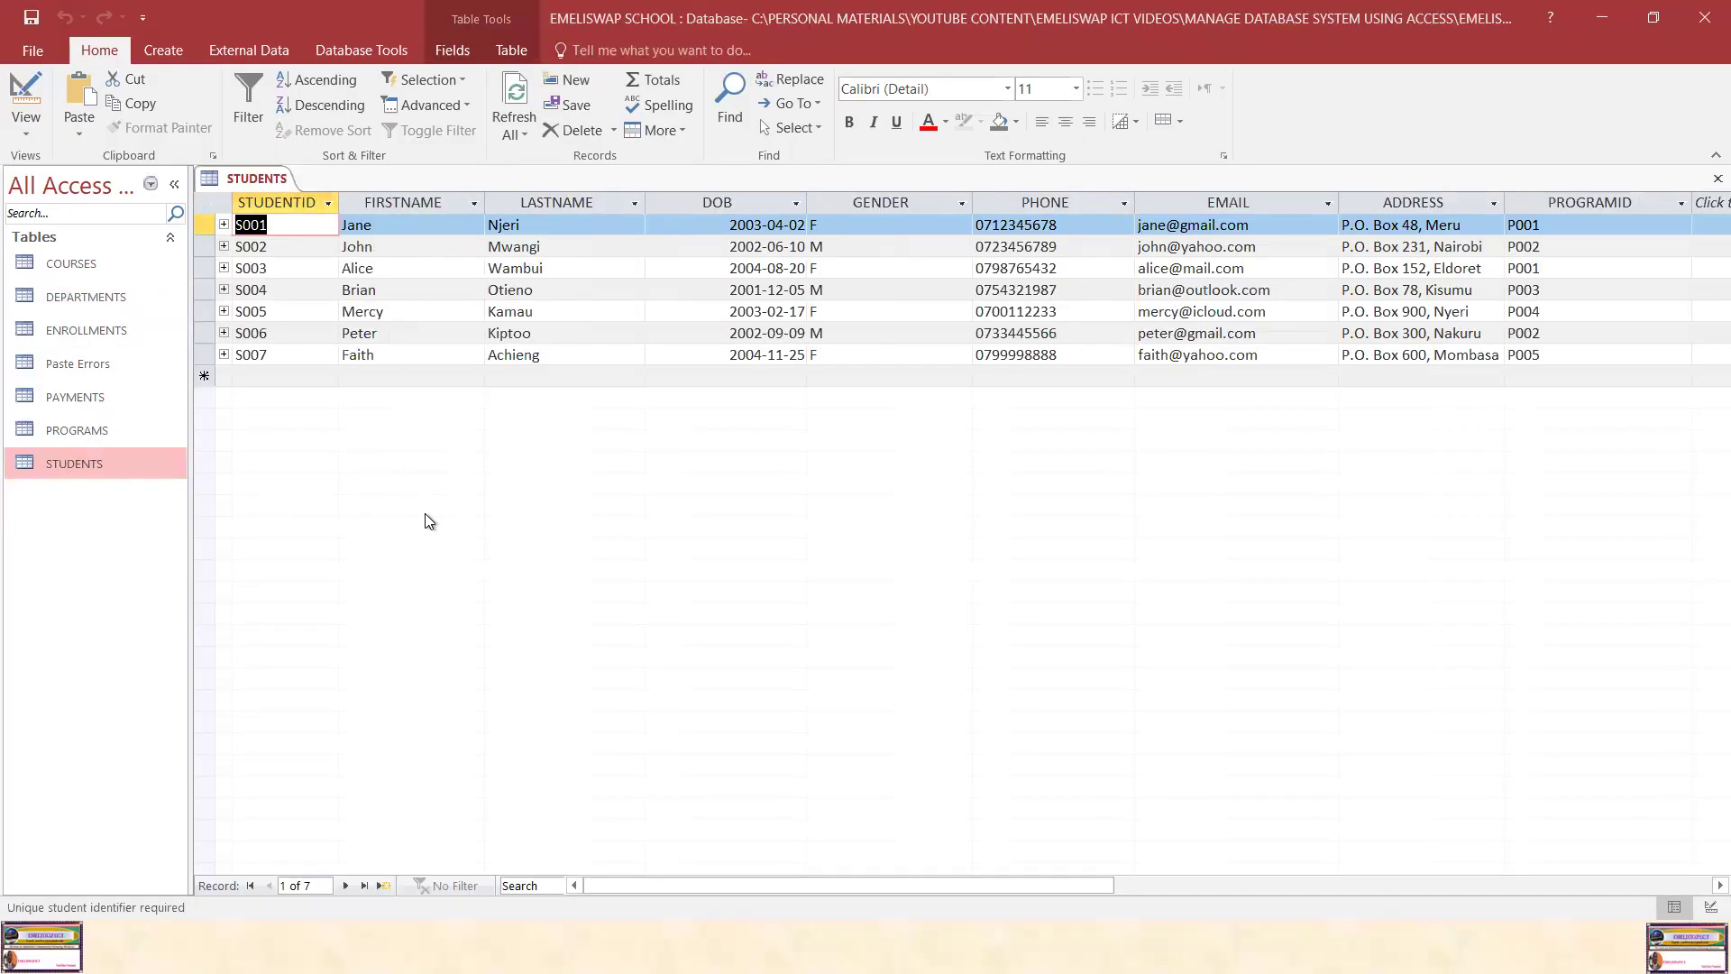
key(super)
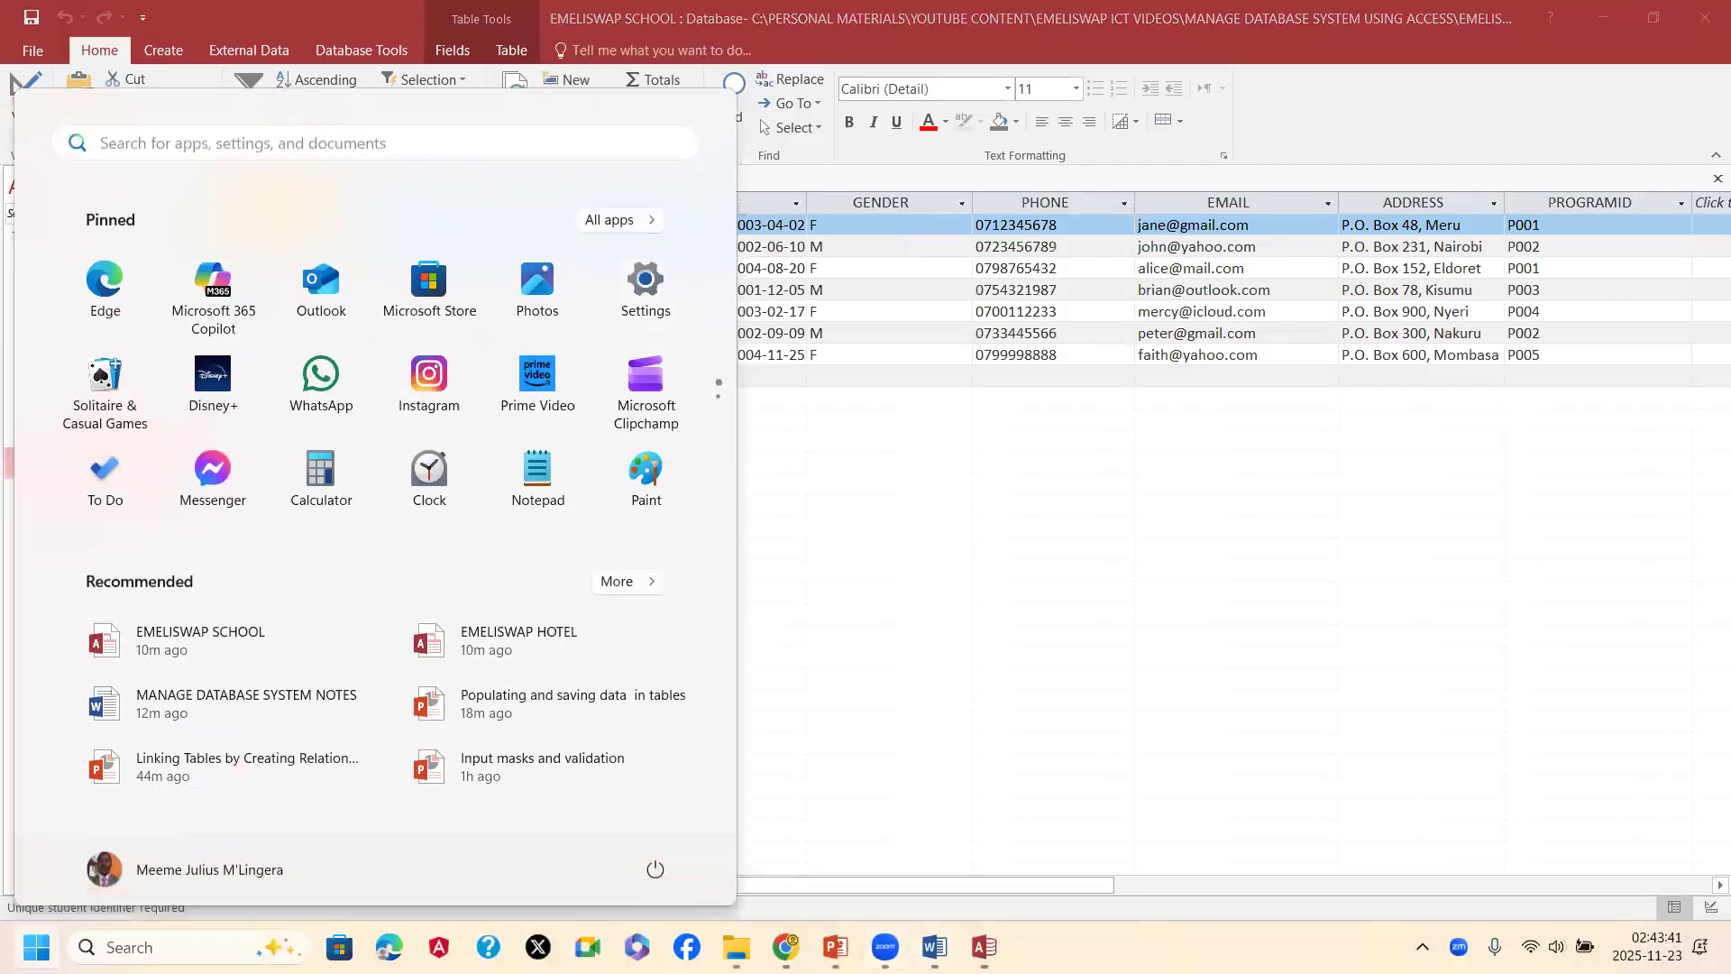
mouse_move(934, 947)
mouse_move(835, 947)
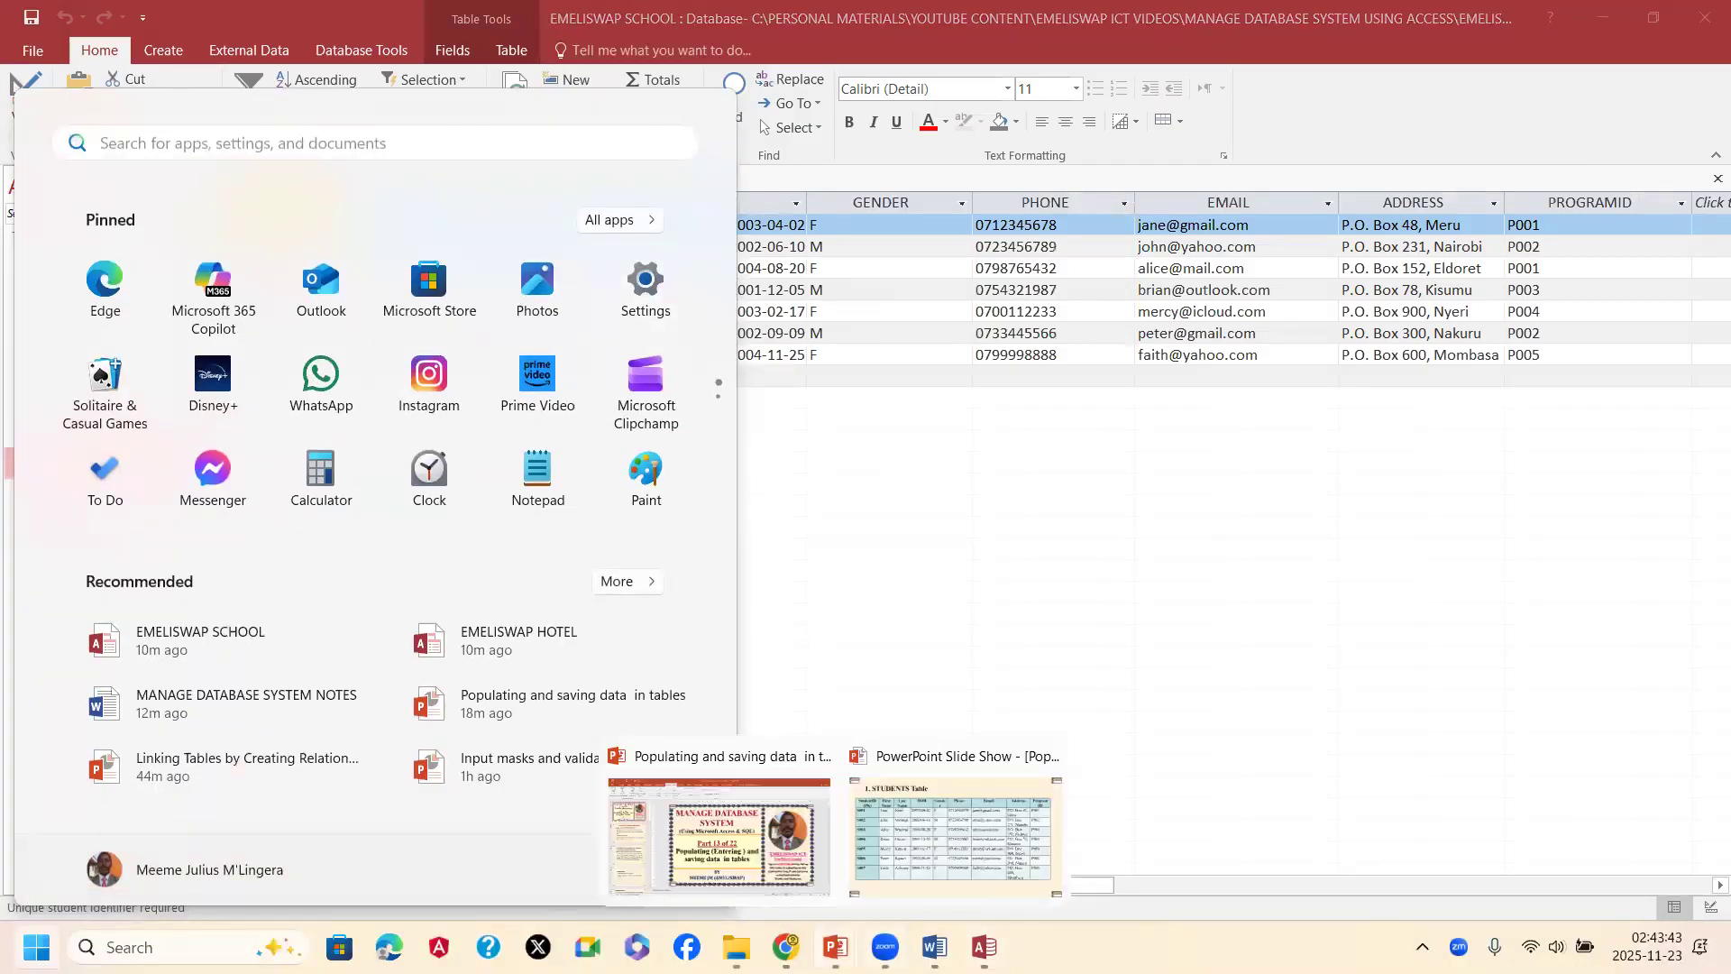
click(937, 861)
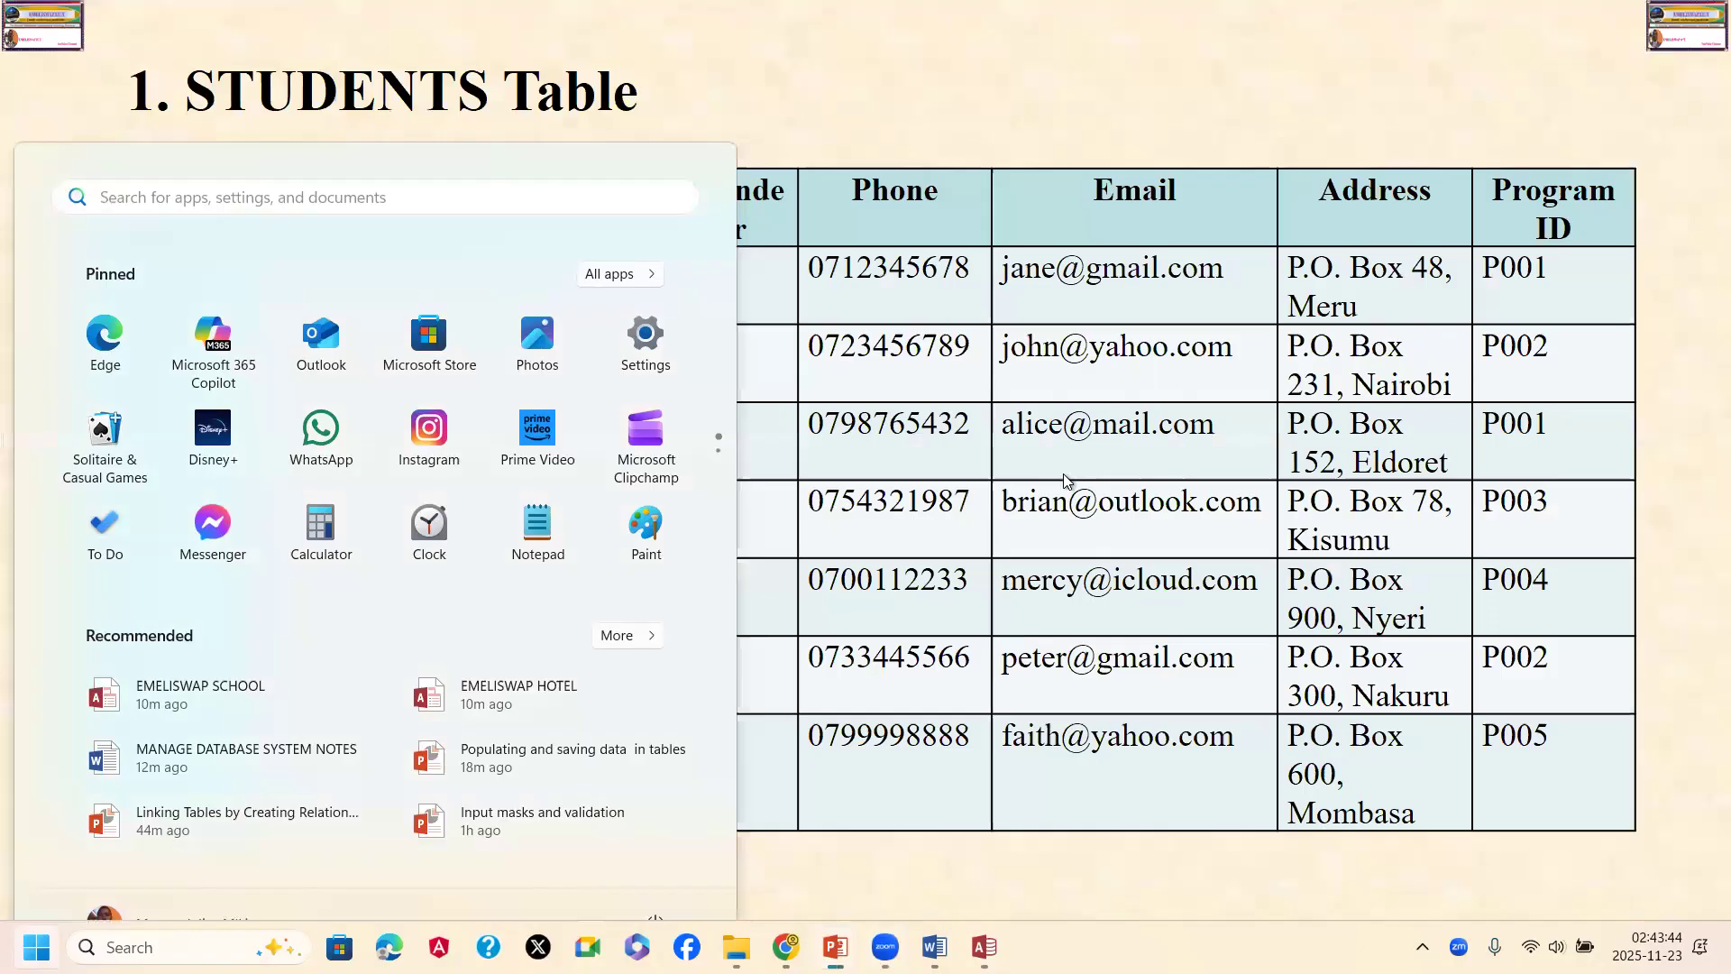
click(1066, 481)
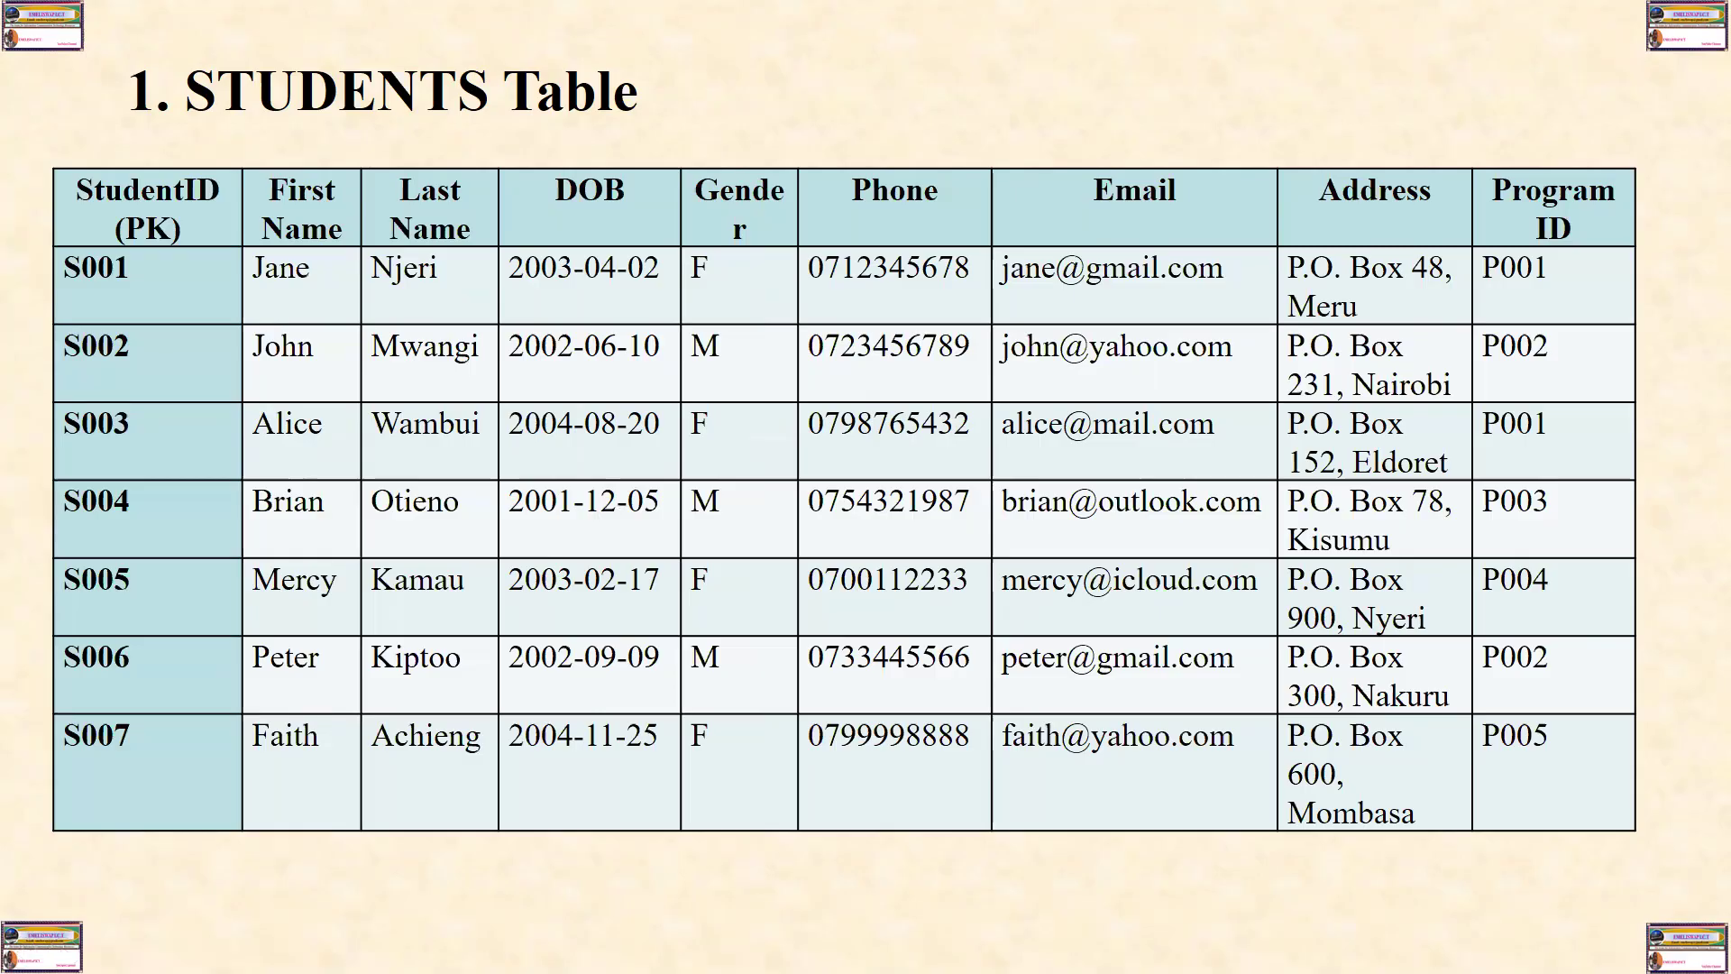
Return to Access, move its window beside the slide to compare the STUDENTS records with it, then maximize the window
key(super)
mouse_move(982, 946)
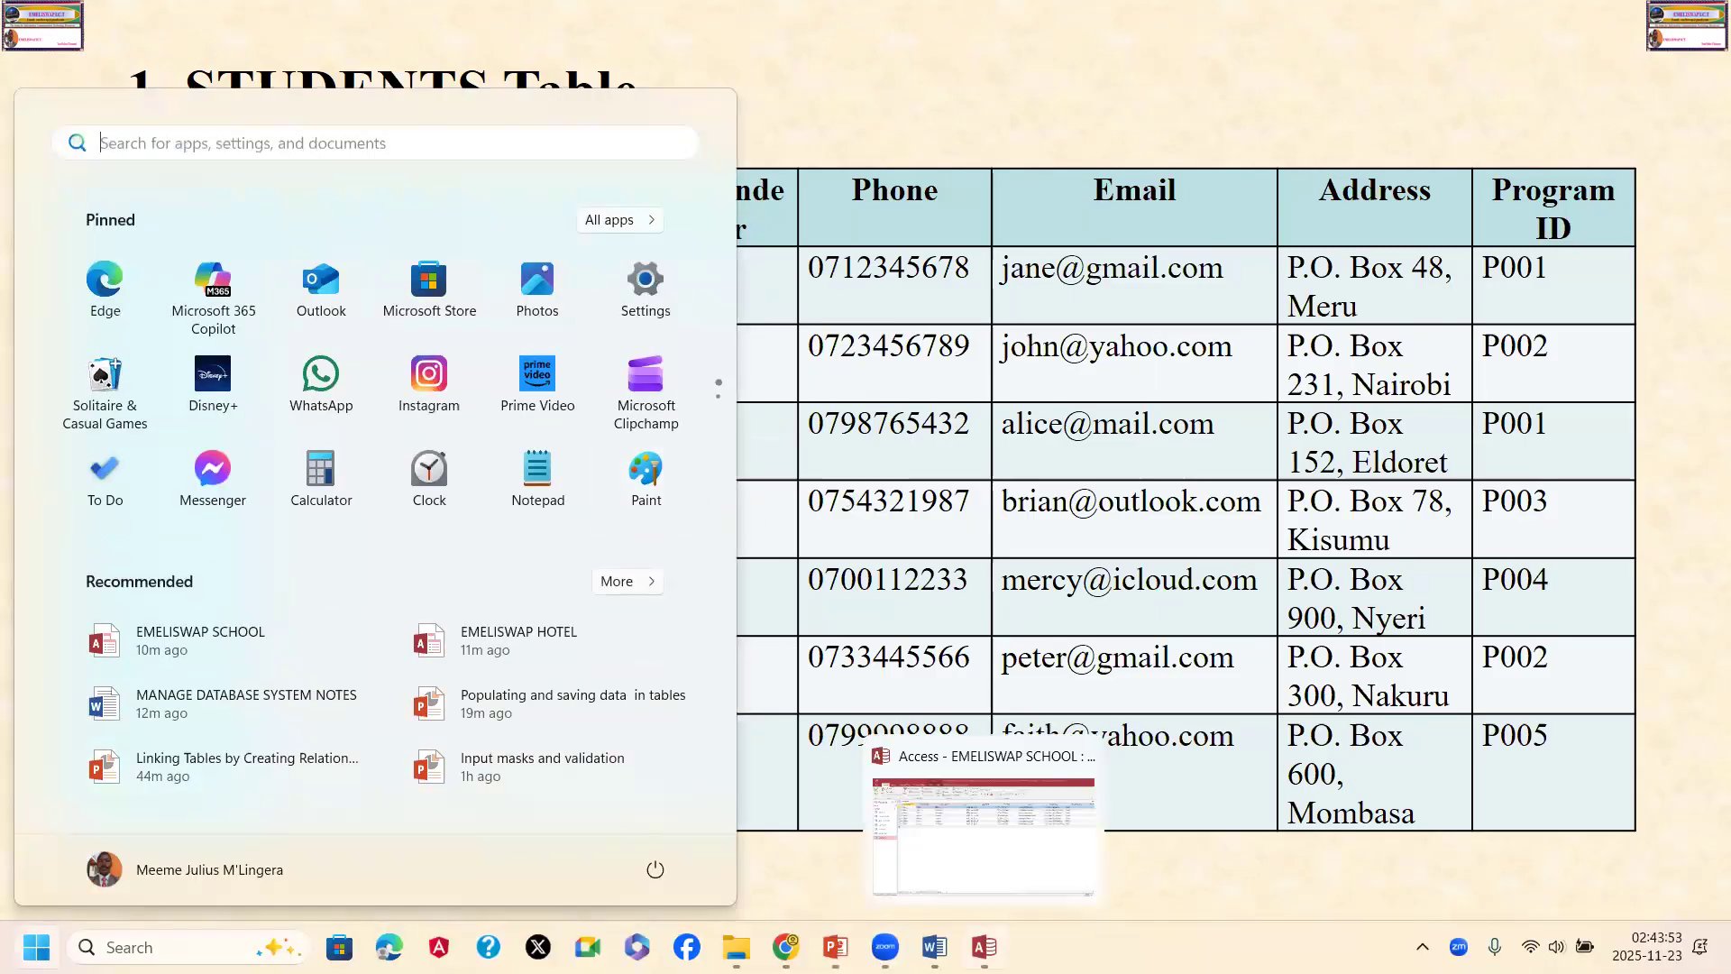
click(1051, 838)
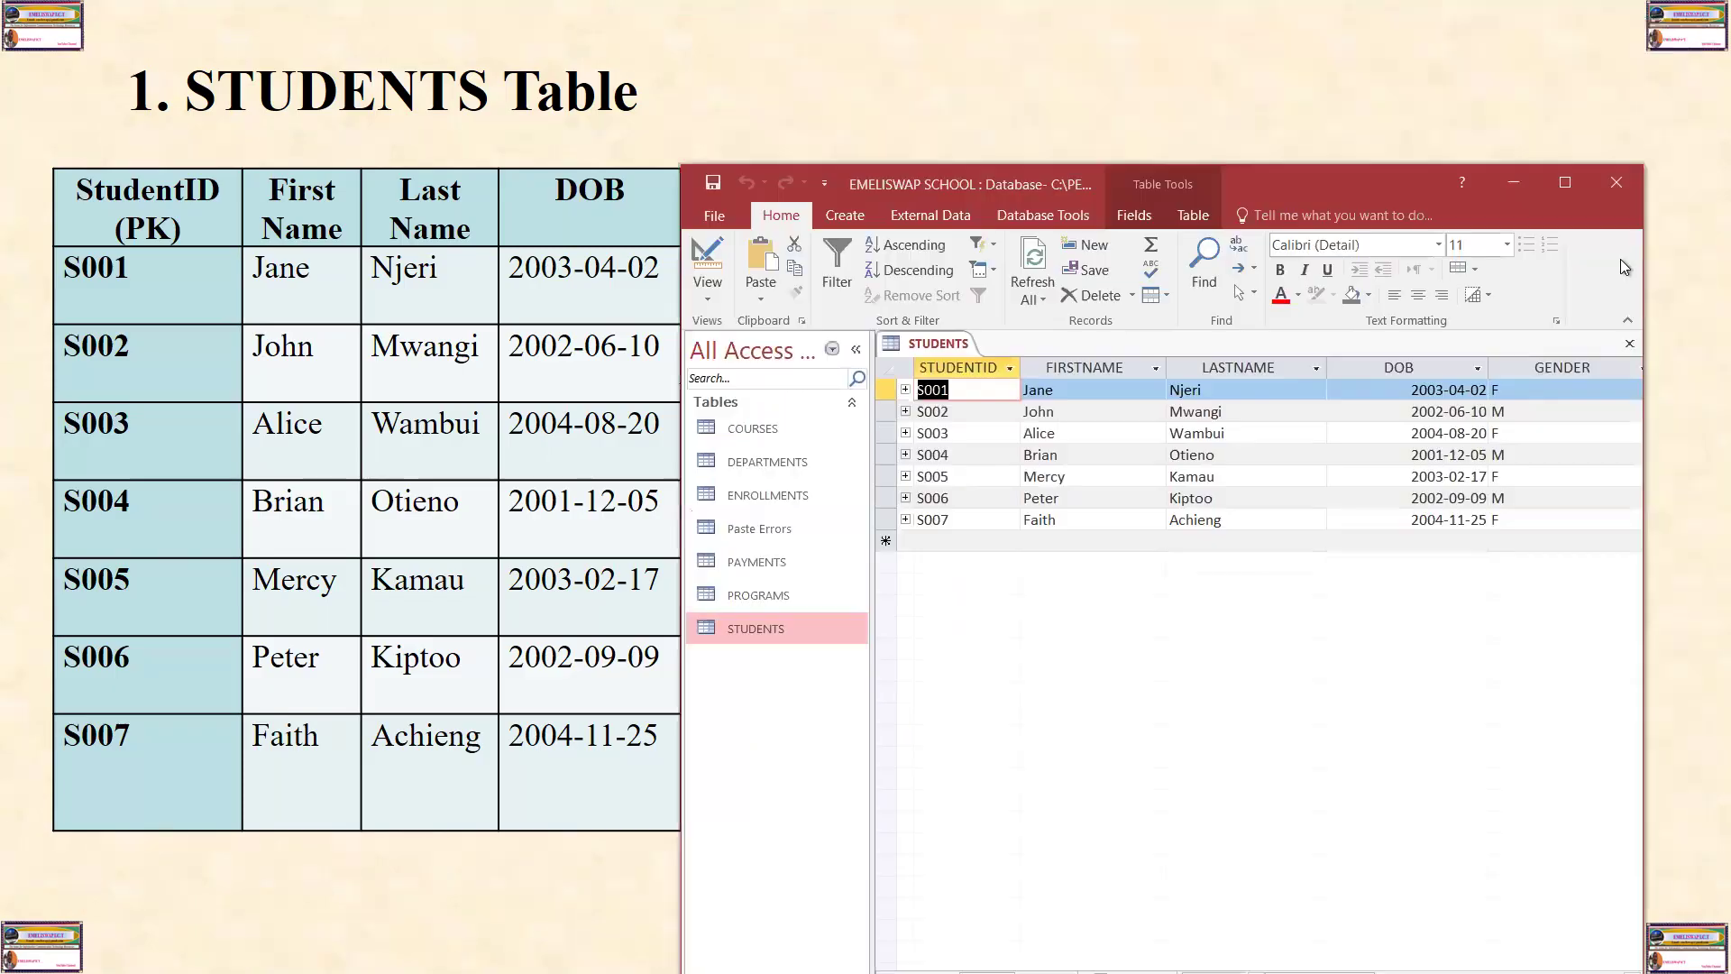
click(960, 393)
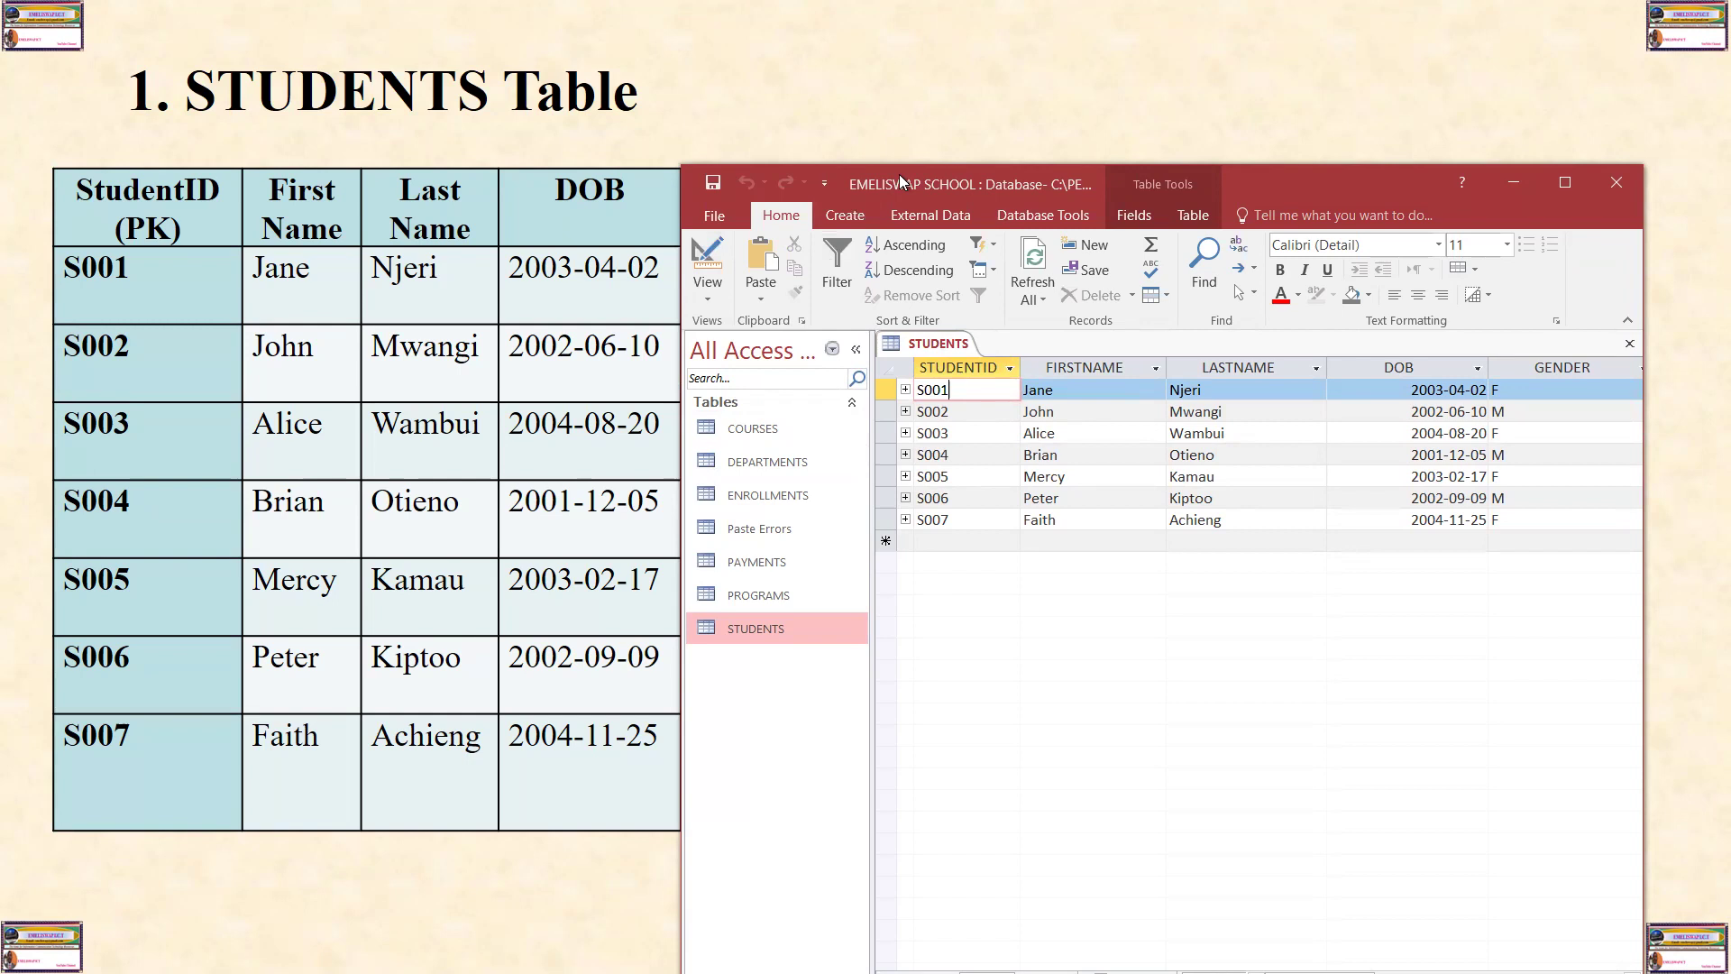
drag(900, 174, 884, 45)
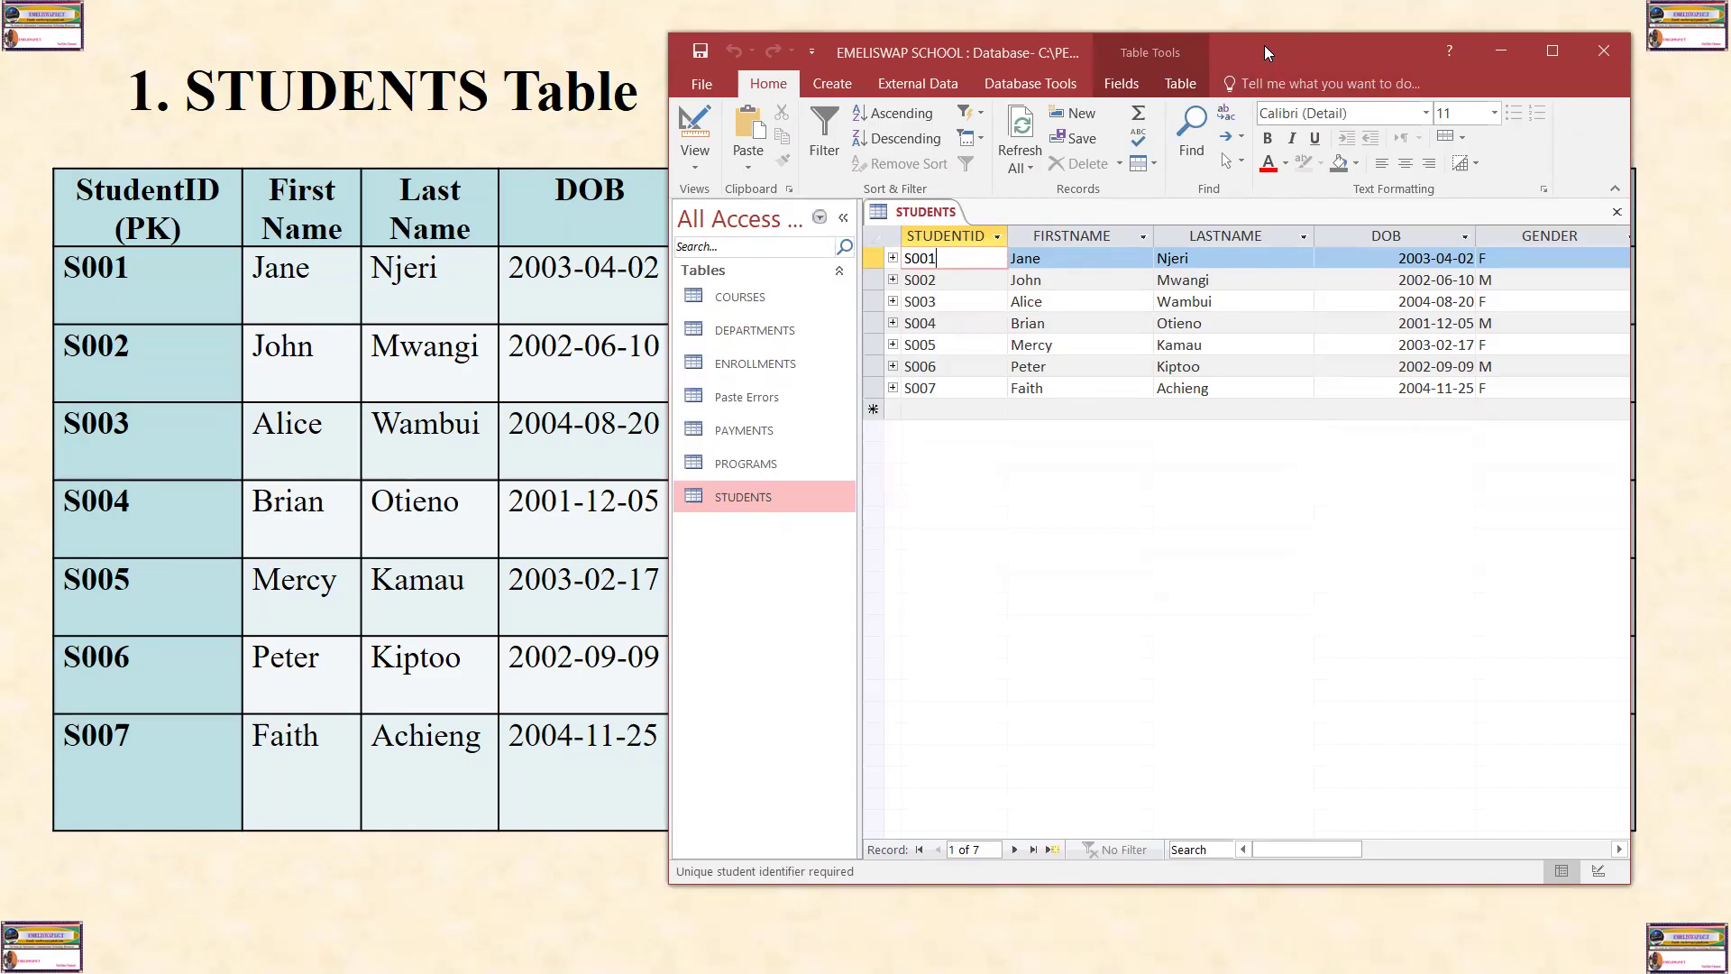
drag(1263, 45, 1264, 214)
click(1541, 214)
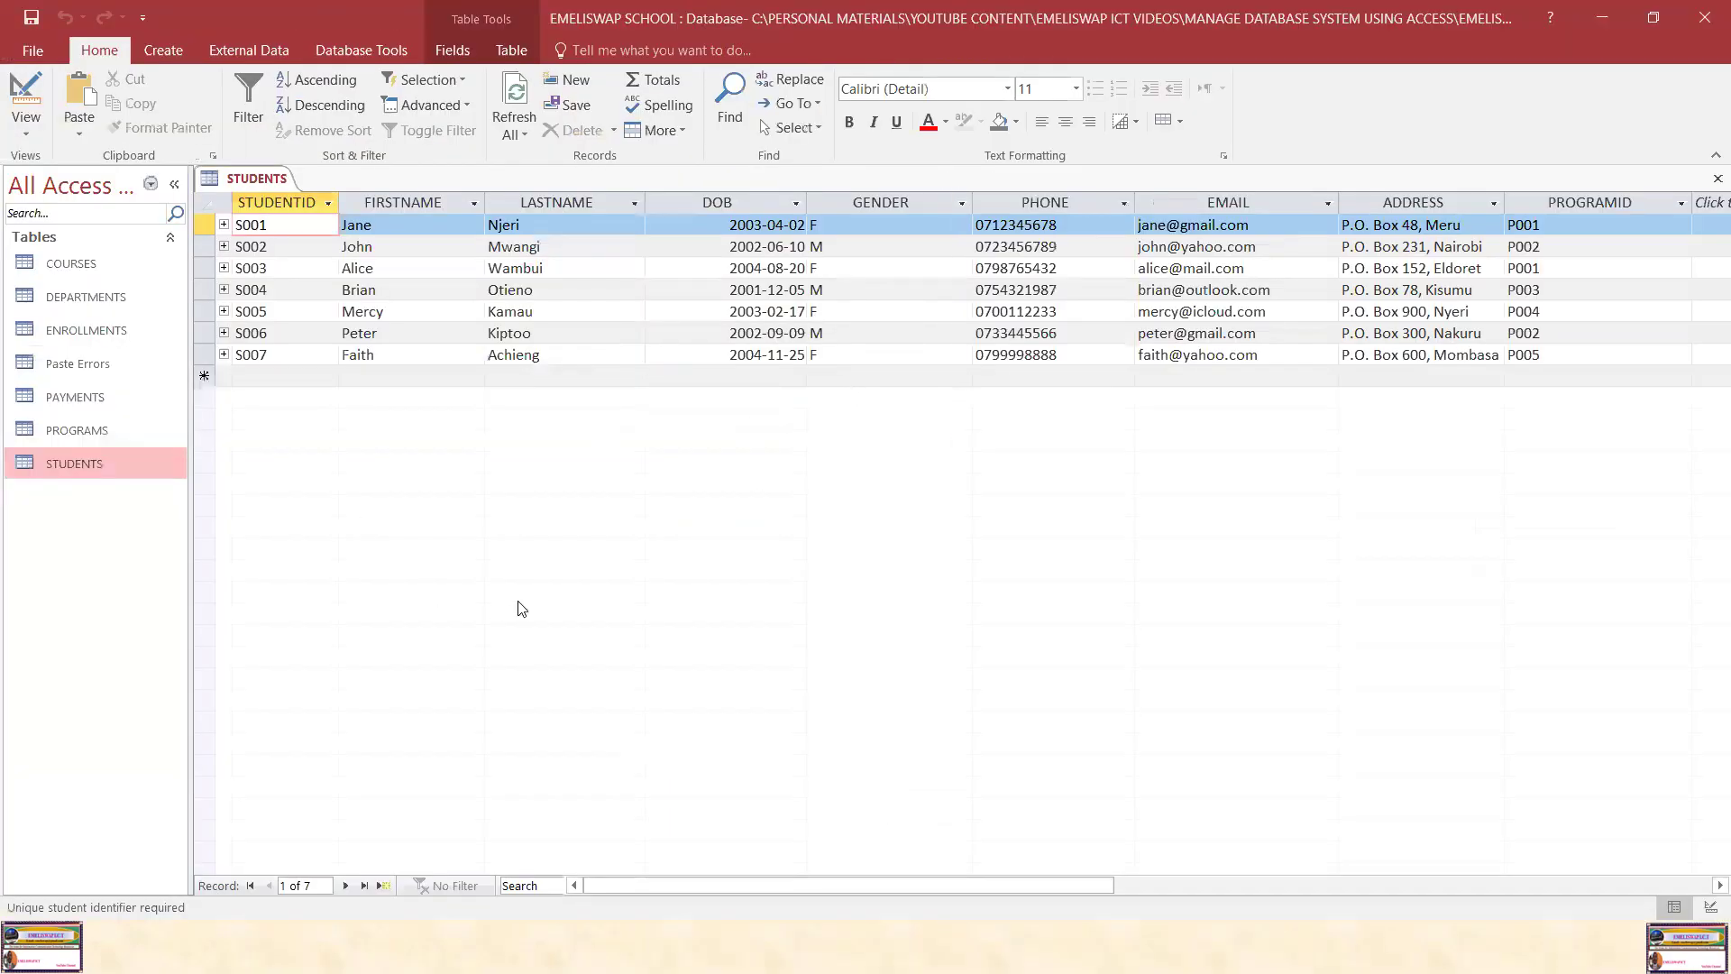
Switch to the Word notes, examine the header row of the STUDENTS table there, then return to Access
key(super)
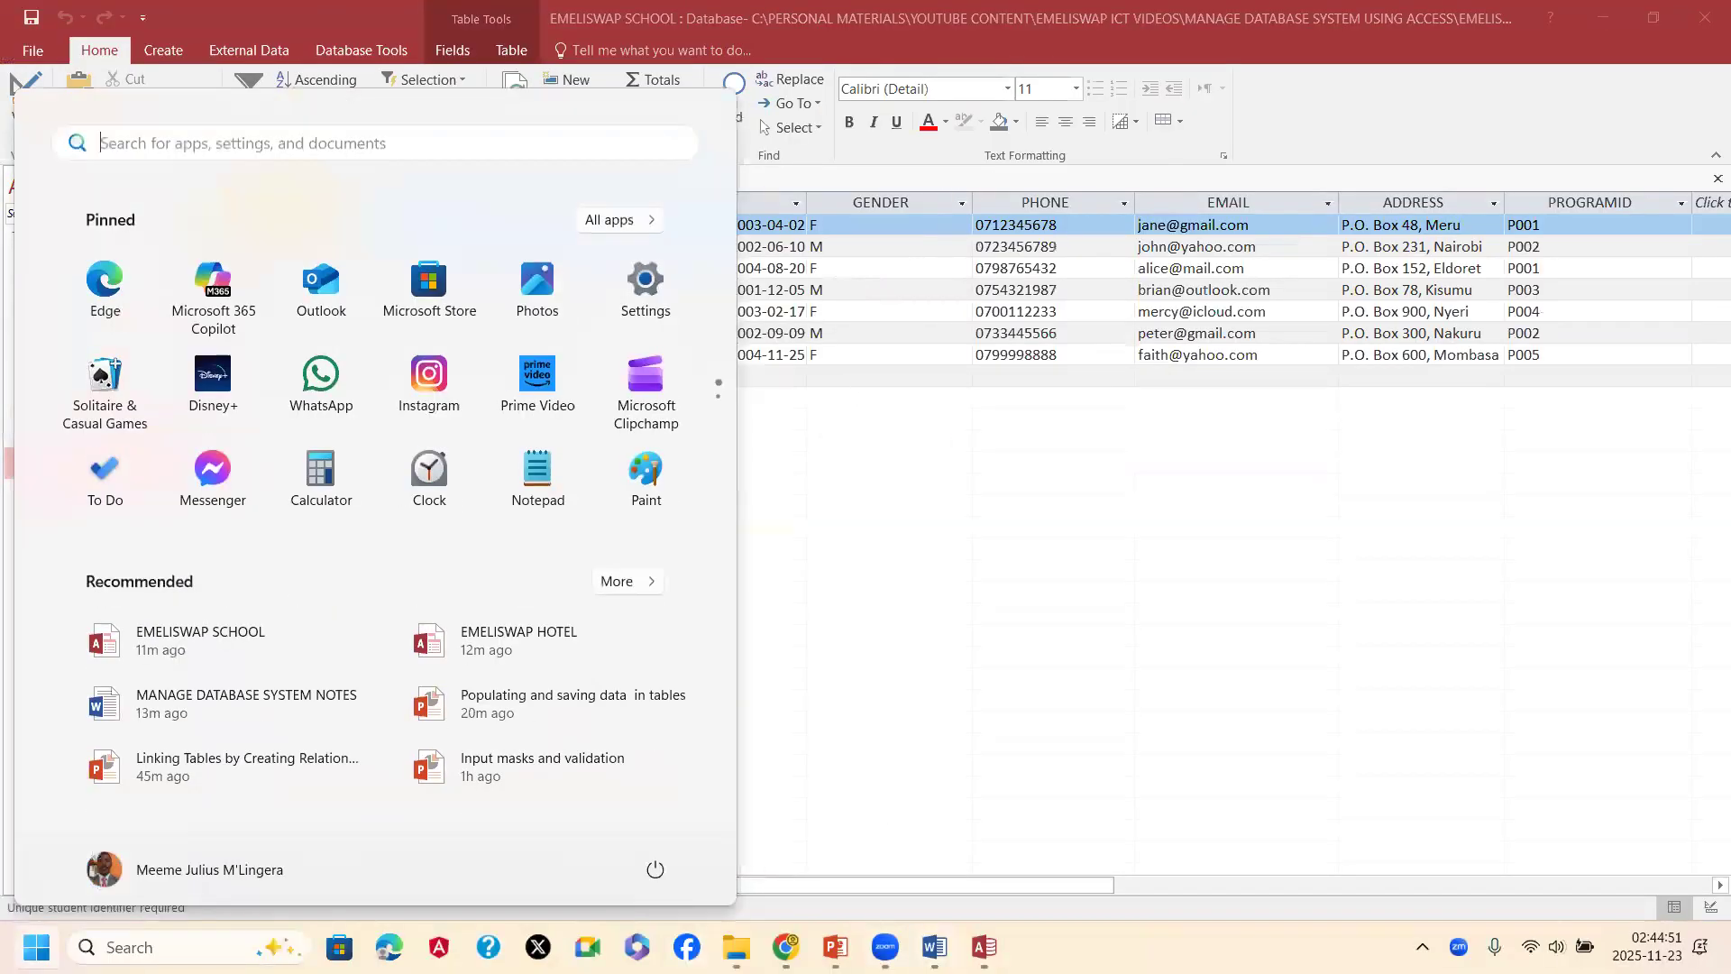
click(934, 946)
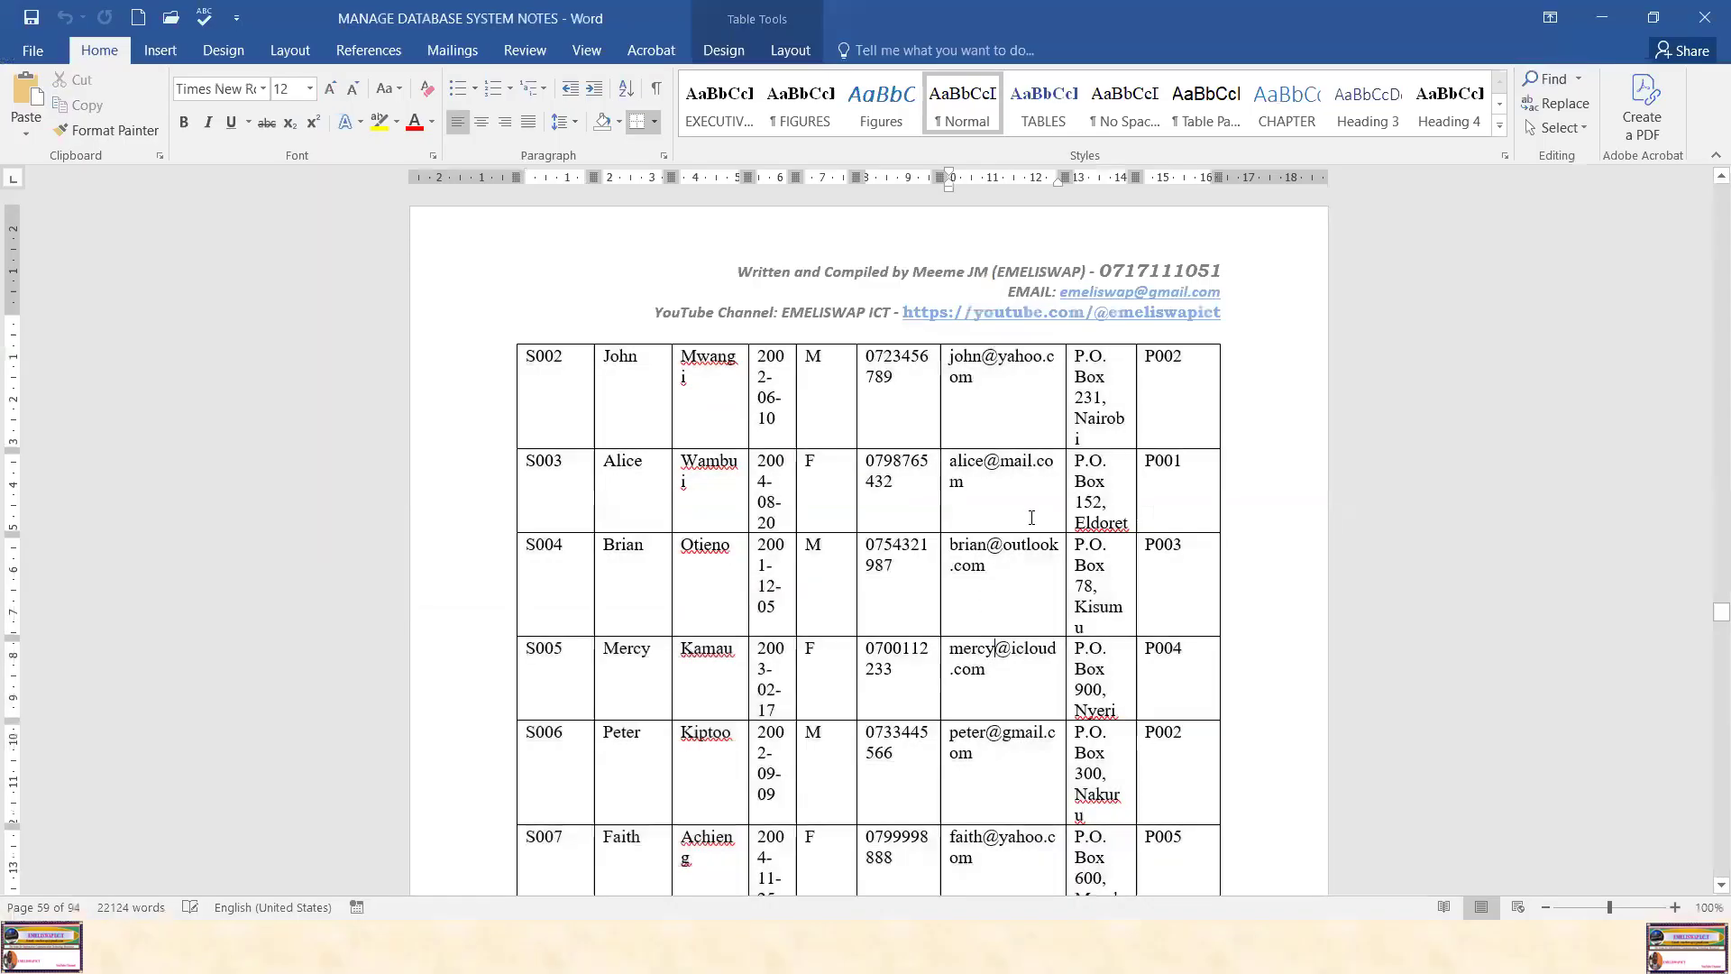
scroll(1034, 522, up, 5)
scroll(1034, 523, up, 4)
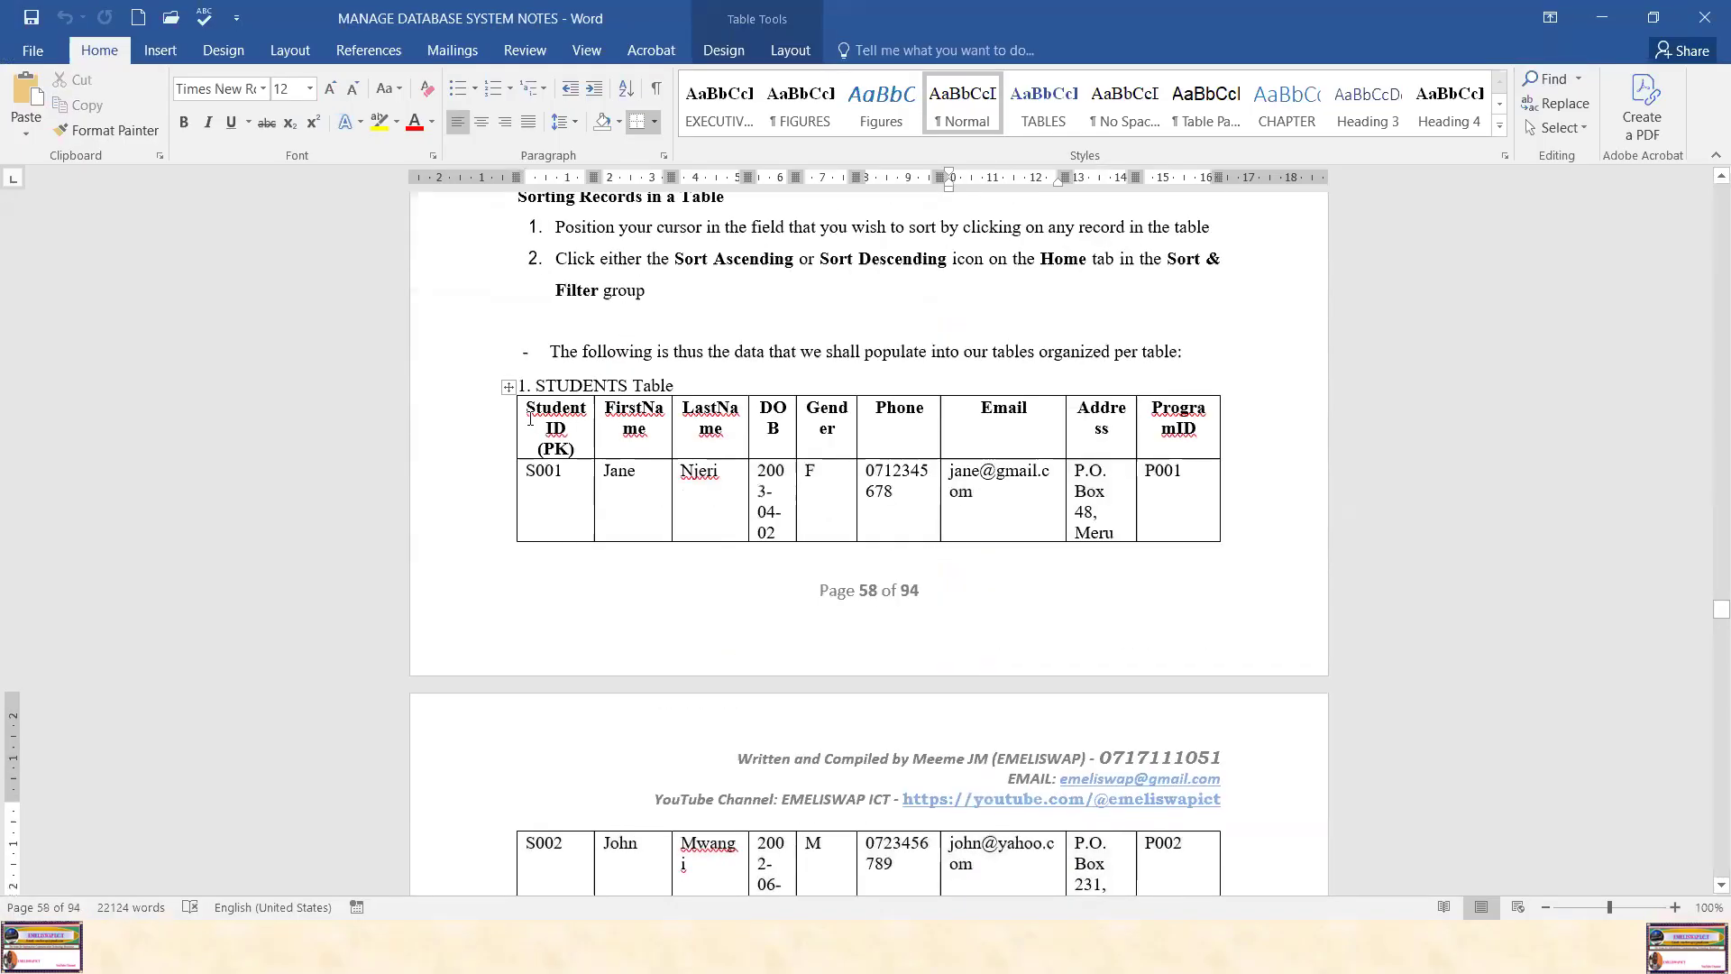
drag(566, 419, 1161, 442)
click(963, 609)
key(super)
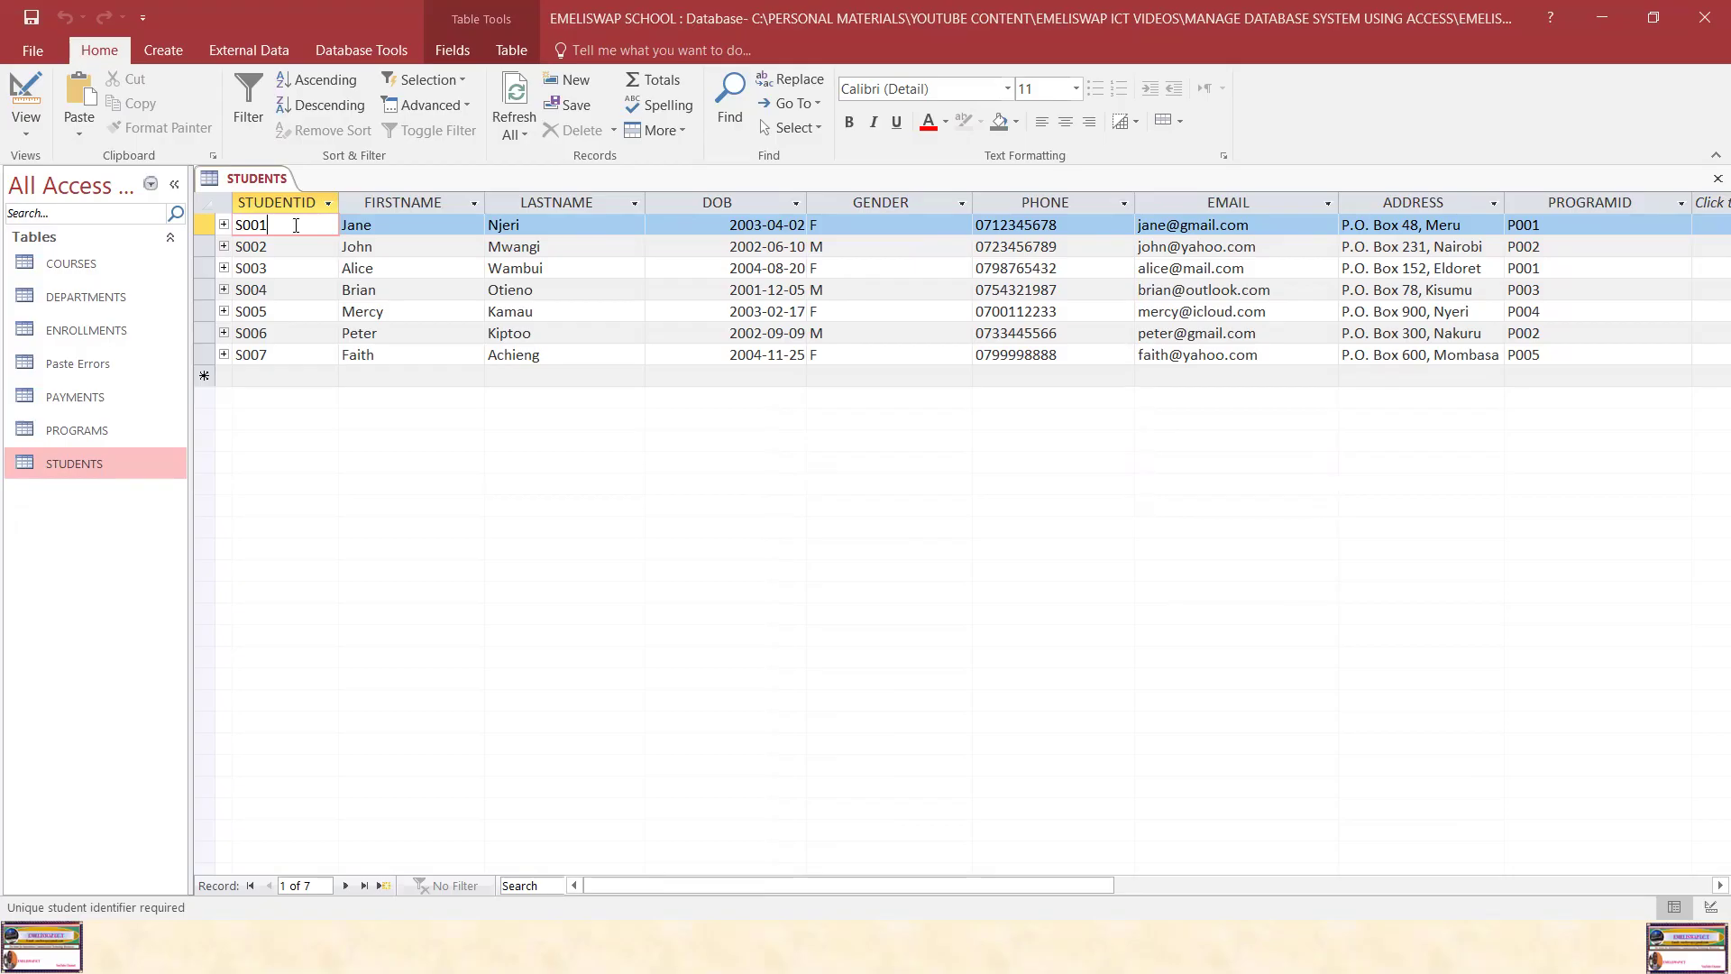
Go through the first name, last name and gender fields of the first STUDENTS record
click(406, 226)
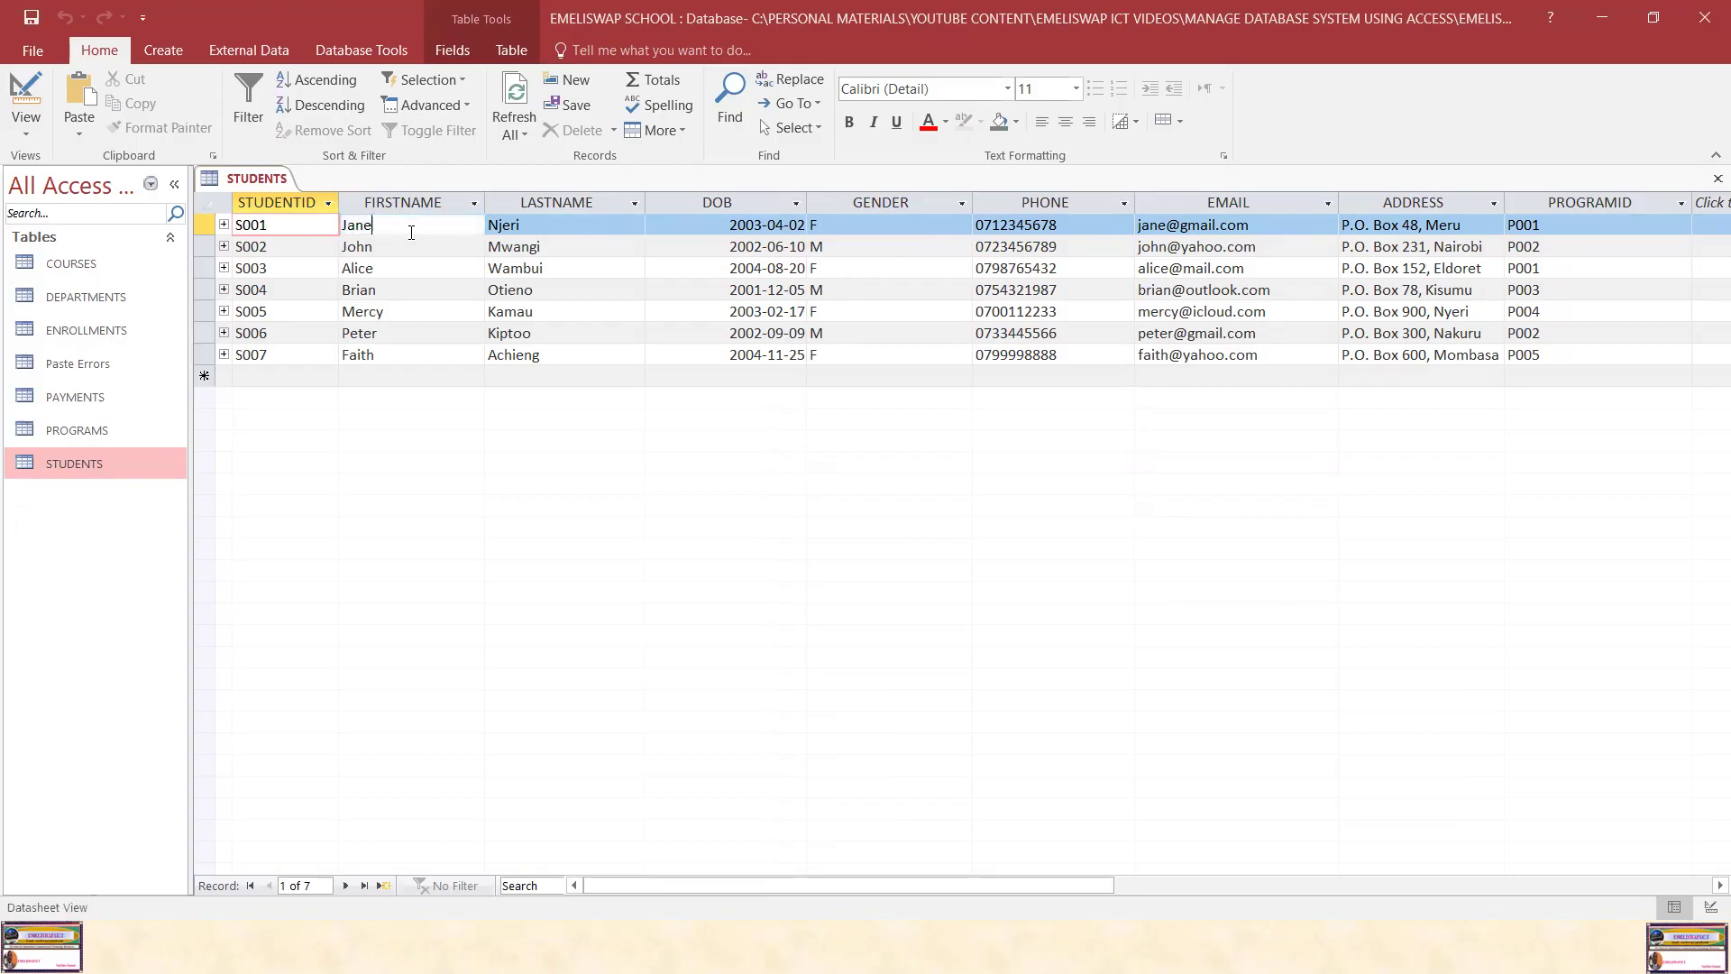
click(573, 225)
click(904, 223)
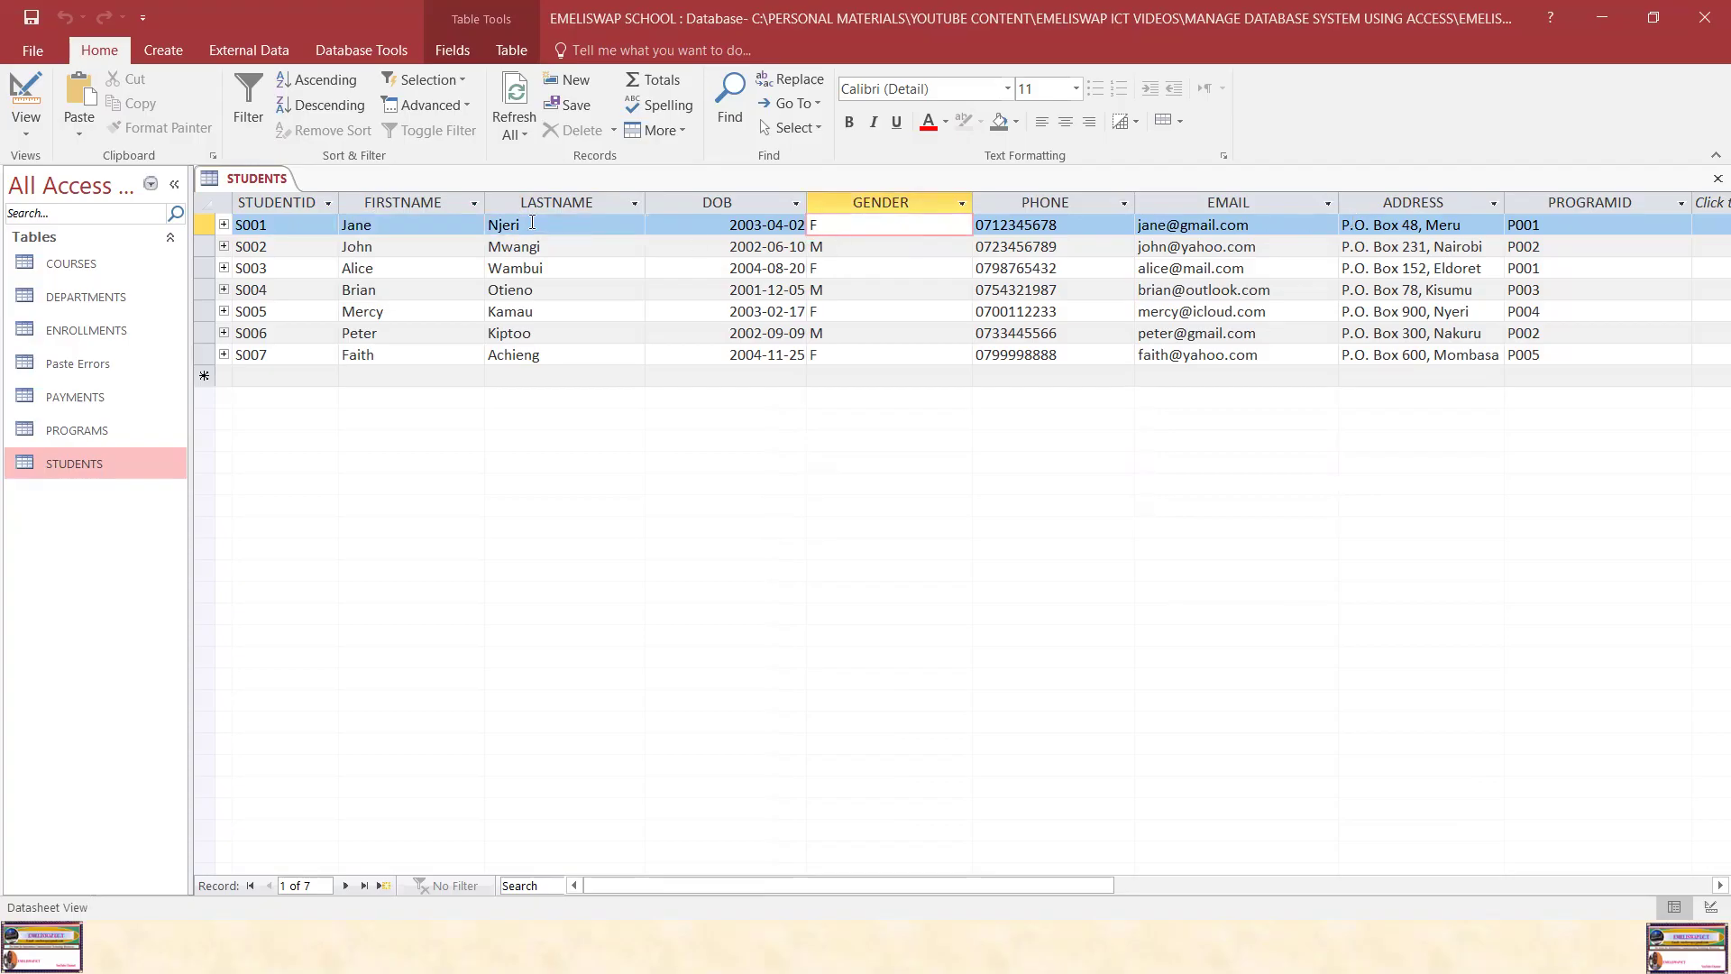
key(super)
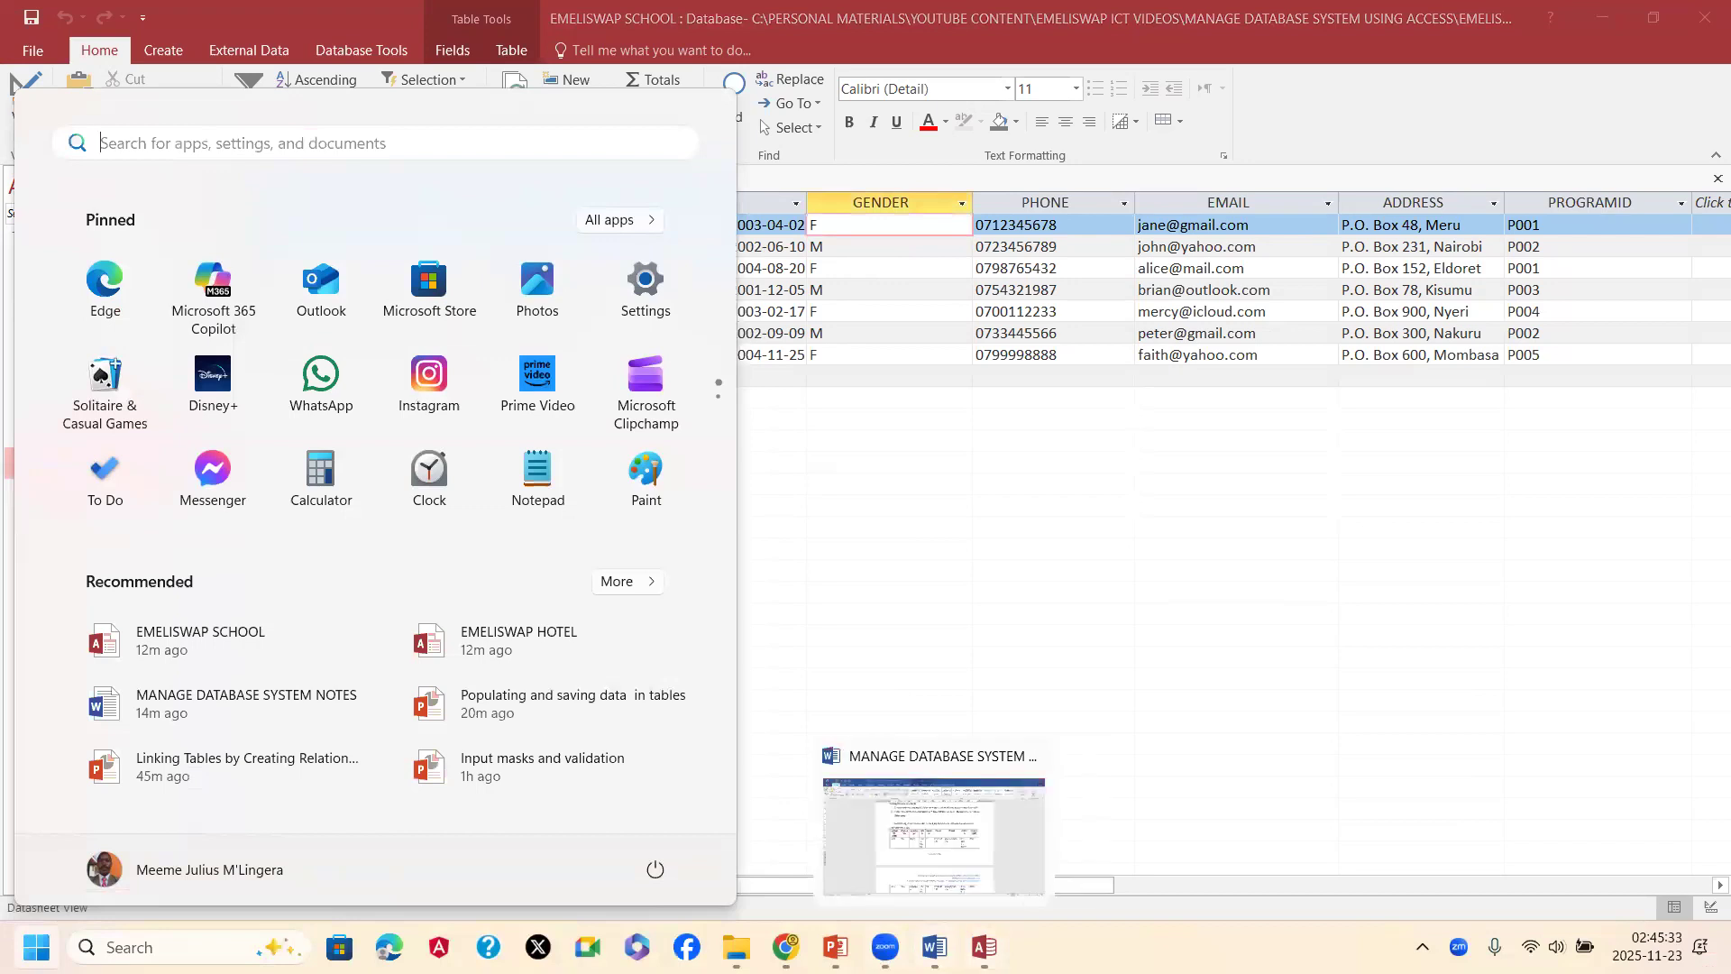
click(1010, 425)
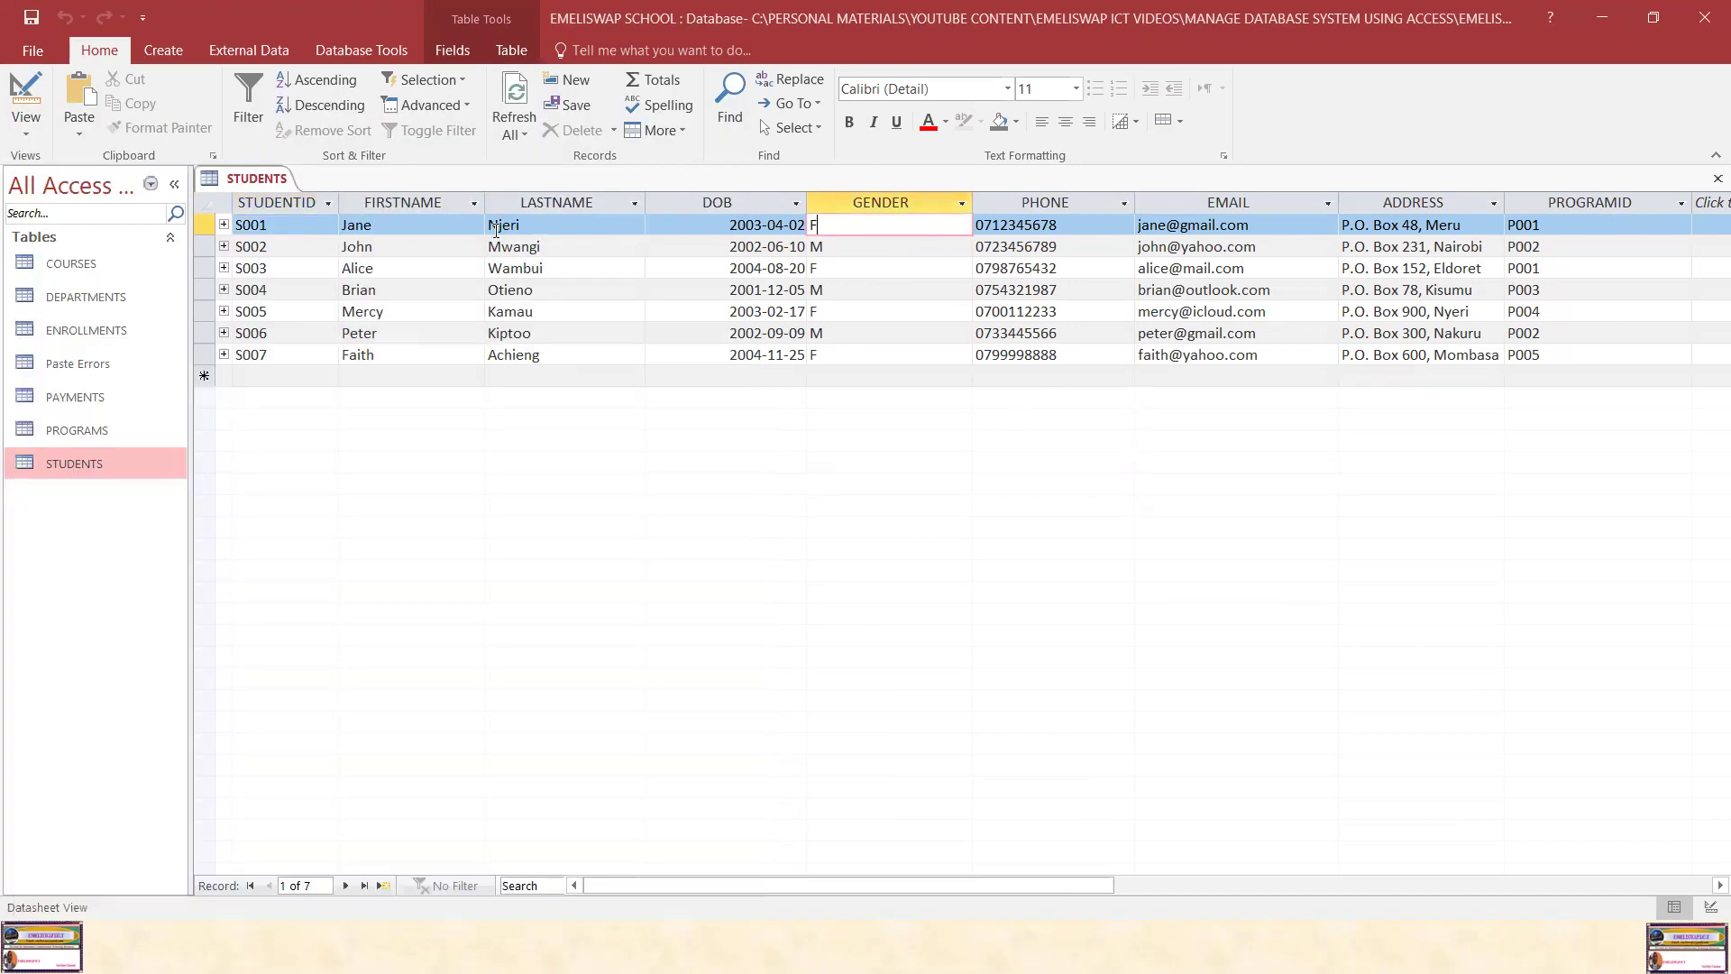
right_click(272, 180)
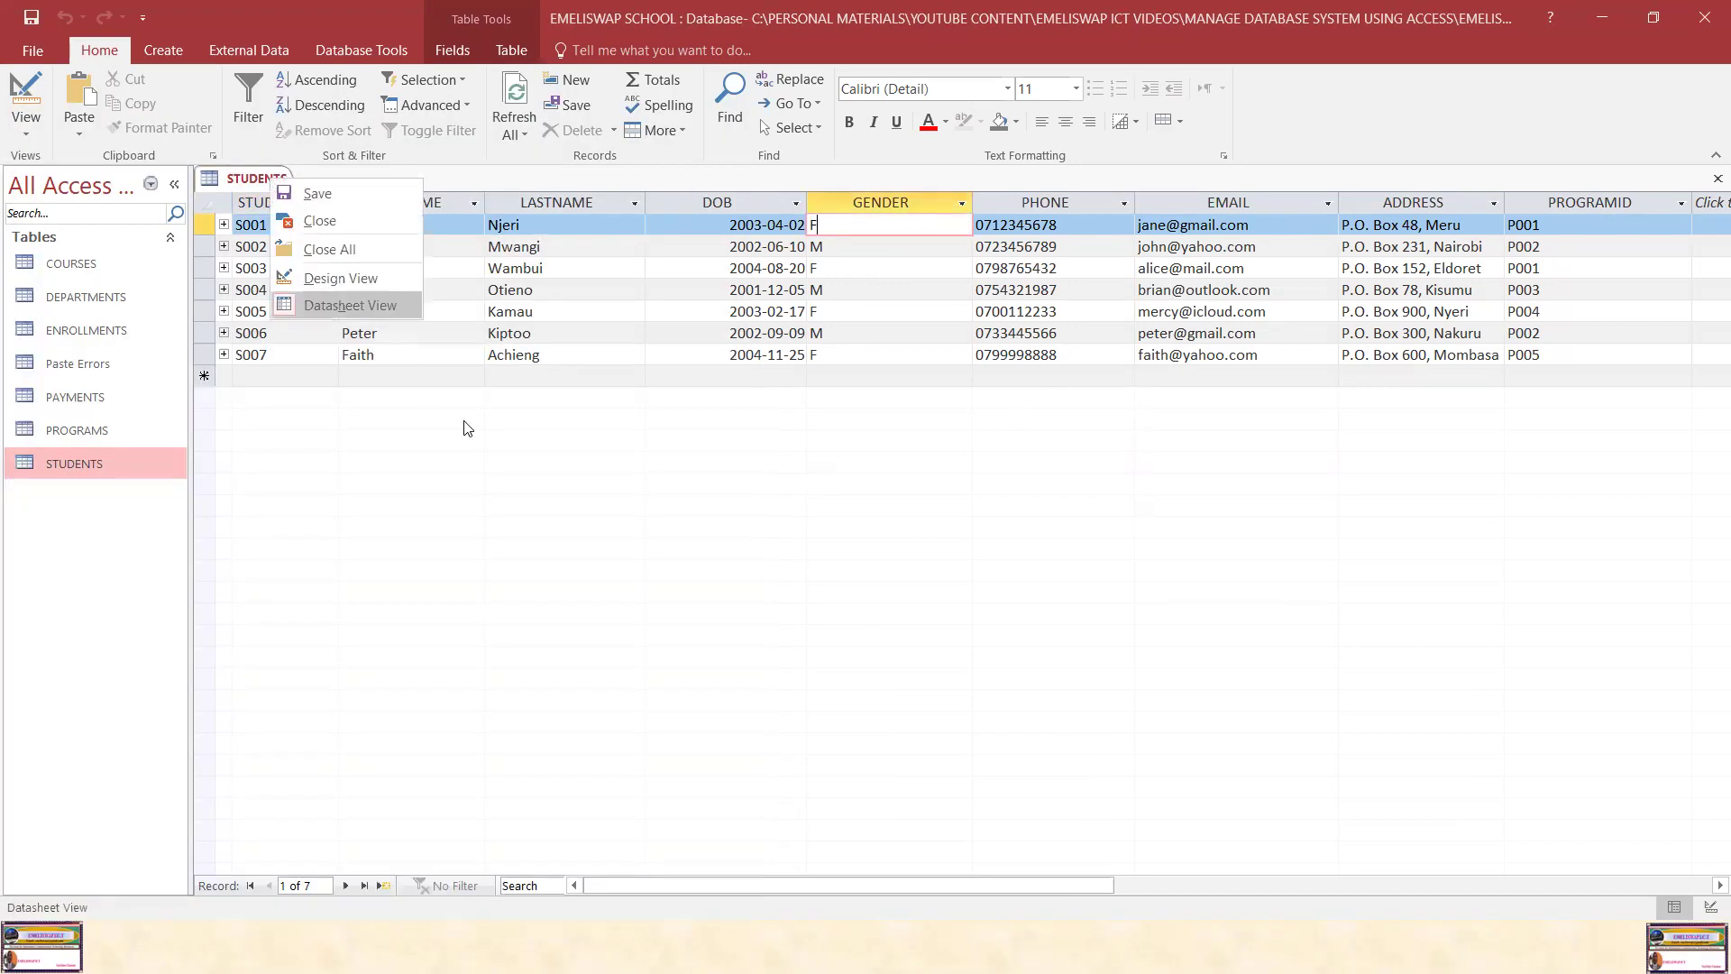
click(521, 456)
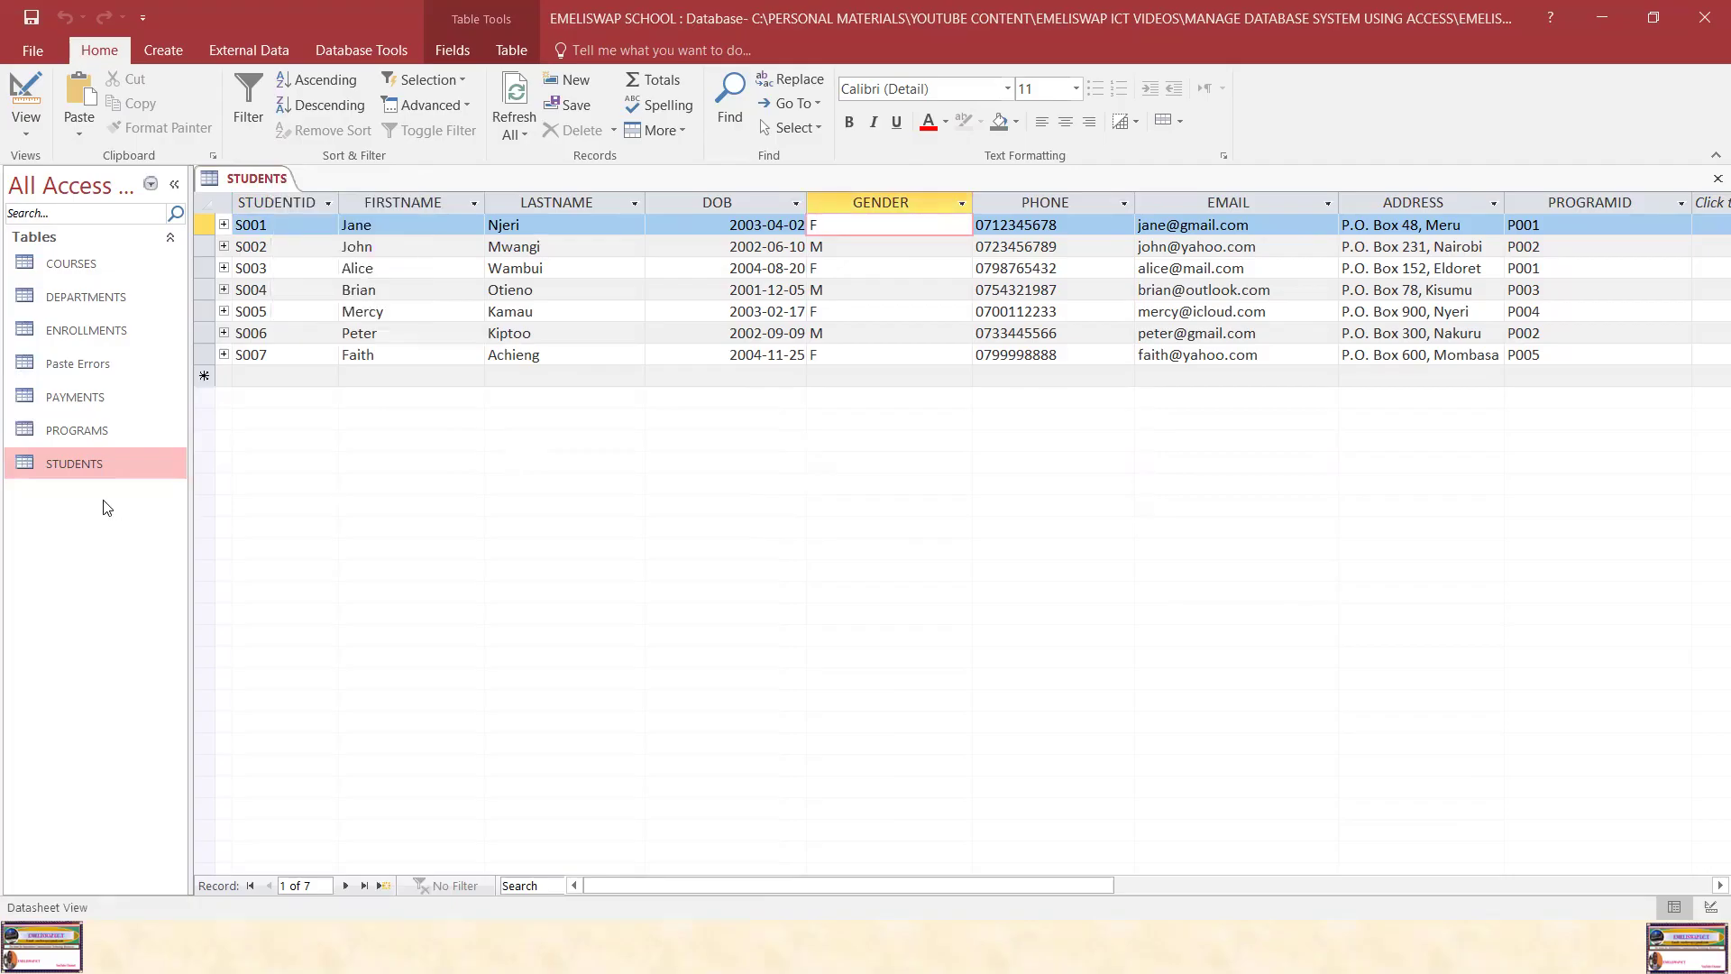
Open the PROGRAMS table to view its records, then switch to the PowerPoint slide show
double_click(95, 429)
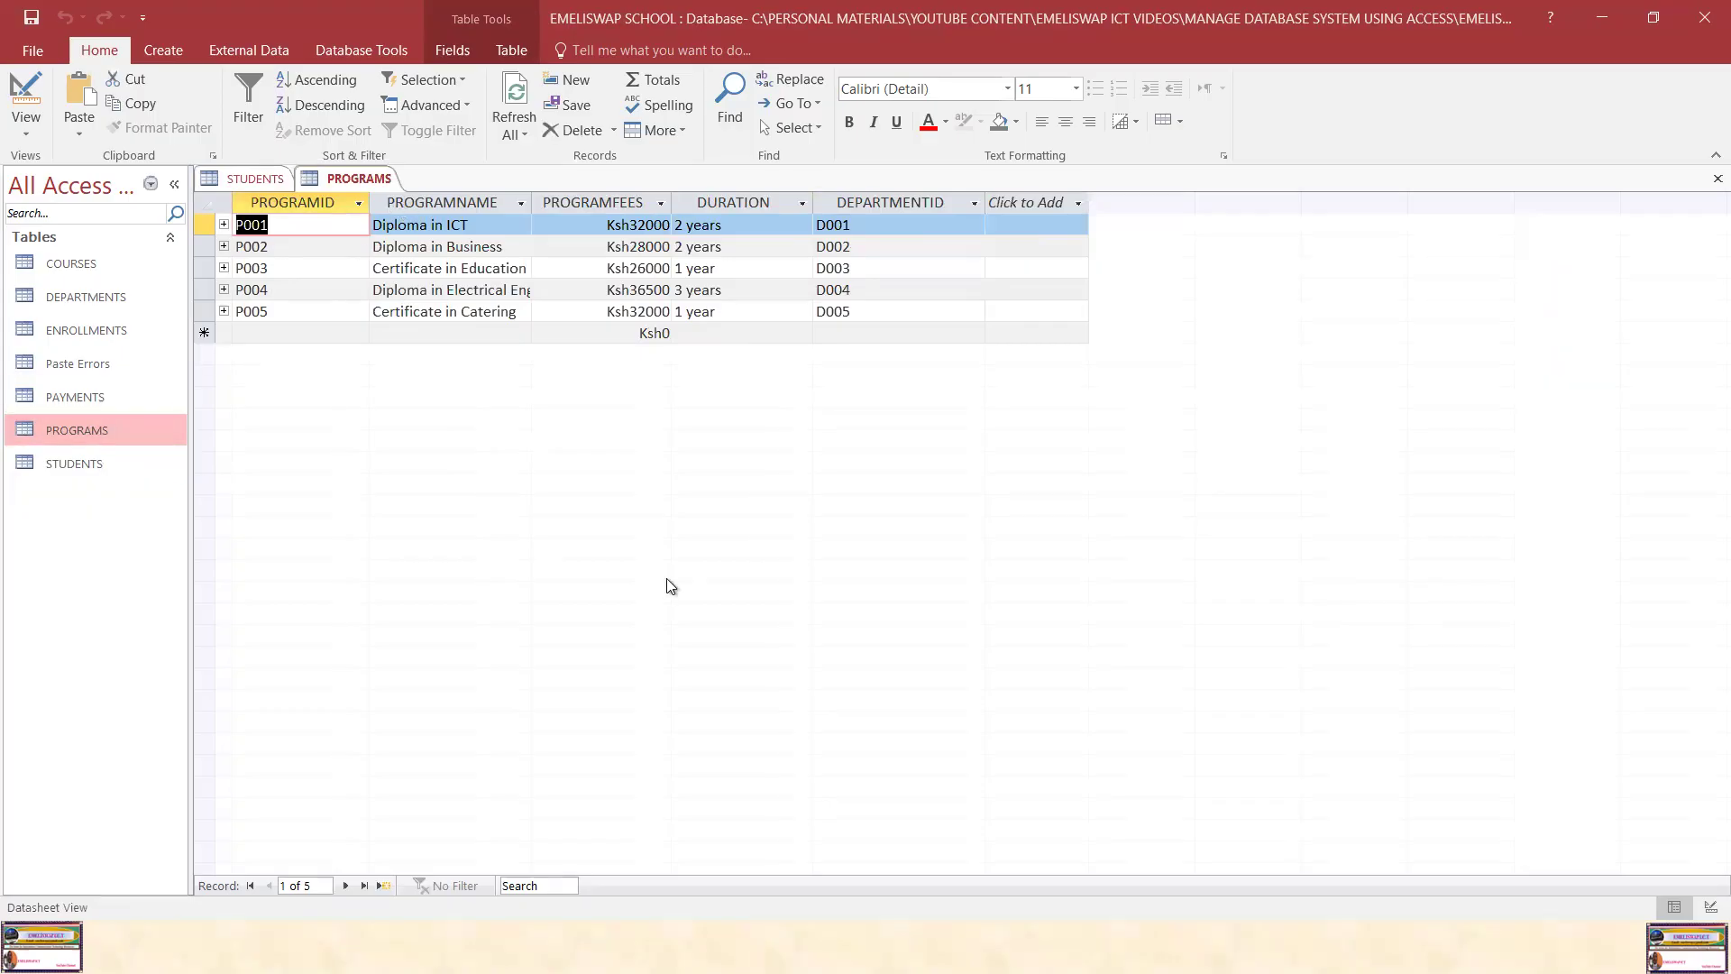
key(super)
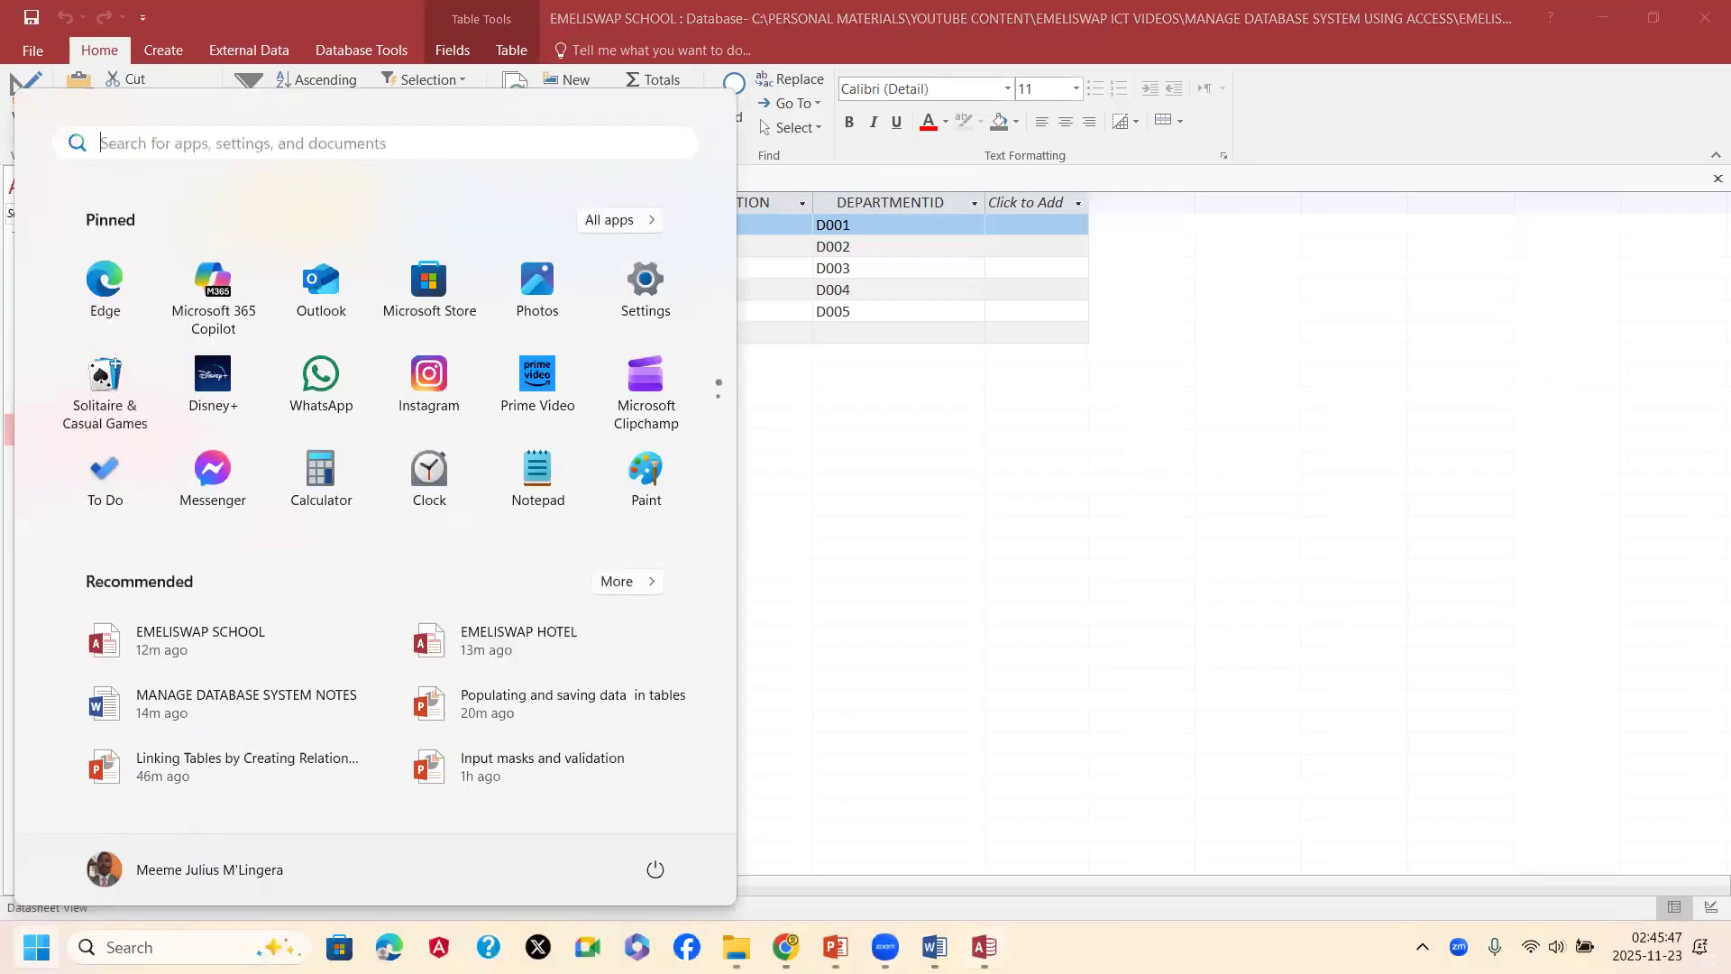
mouse_move(836, 946)
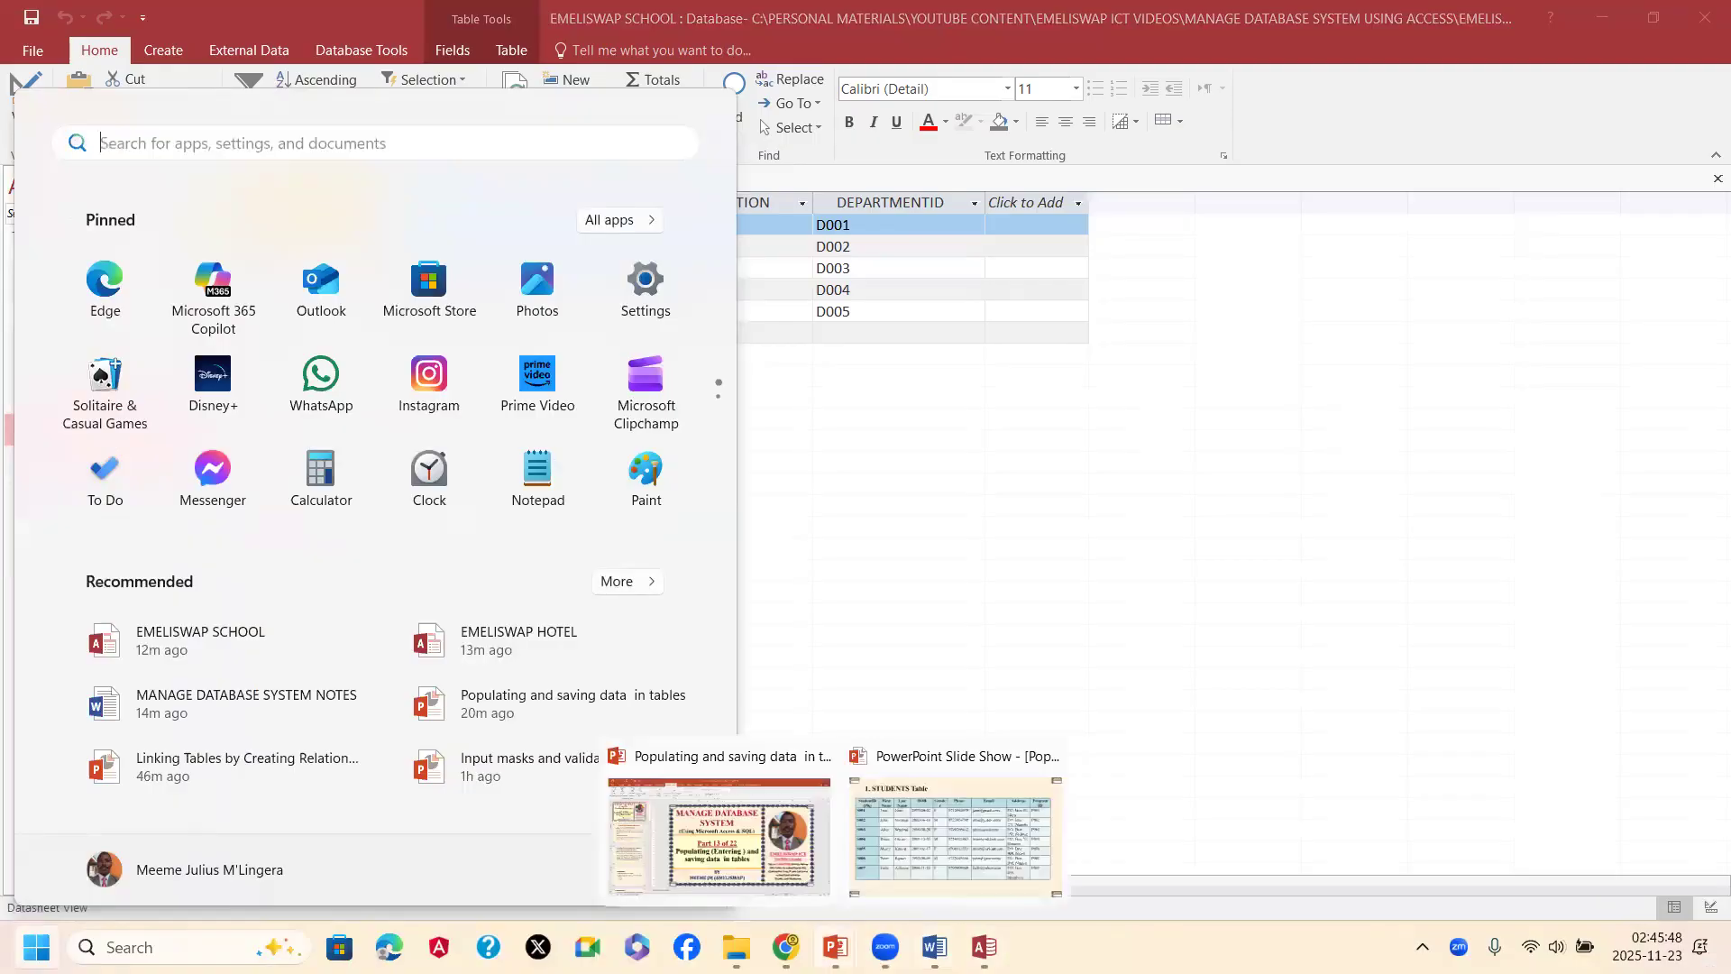
click(963, 861)
Advance the slide show from the STUDENTS slide past DEPARTMENTS to the PROGRAMS Table slide
click(1686, 348)
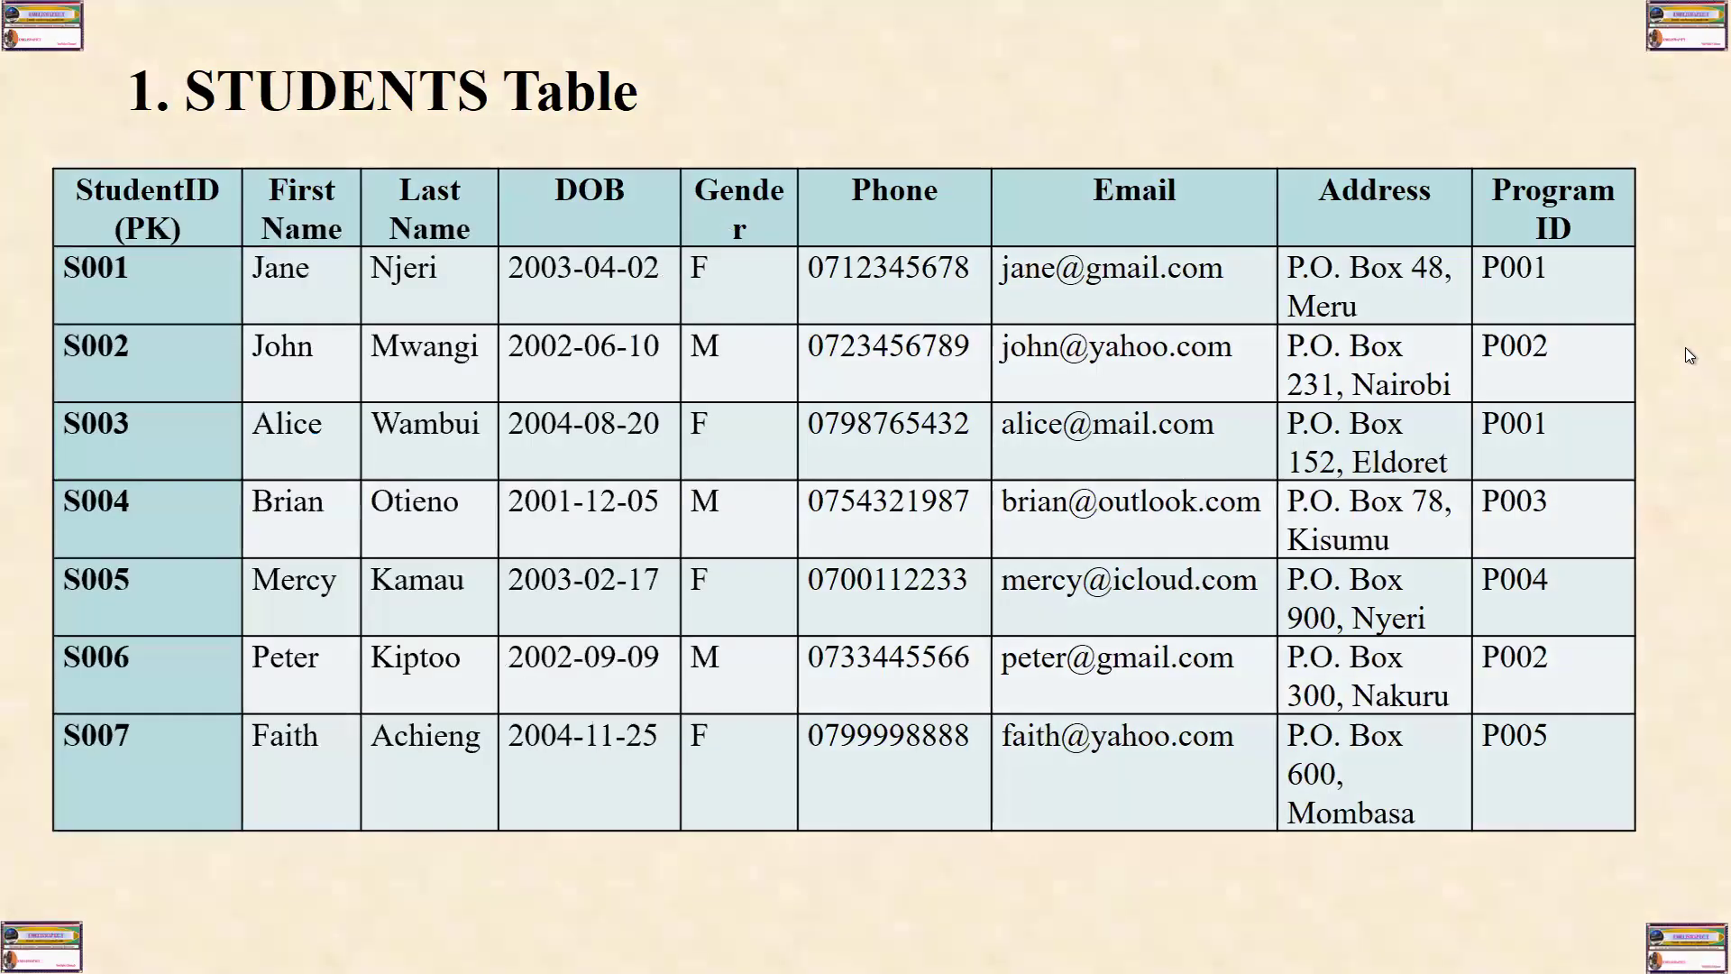
click(1685, 348)
click(1686, 348)
click(1686, 349)
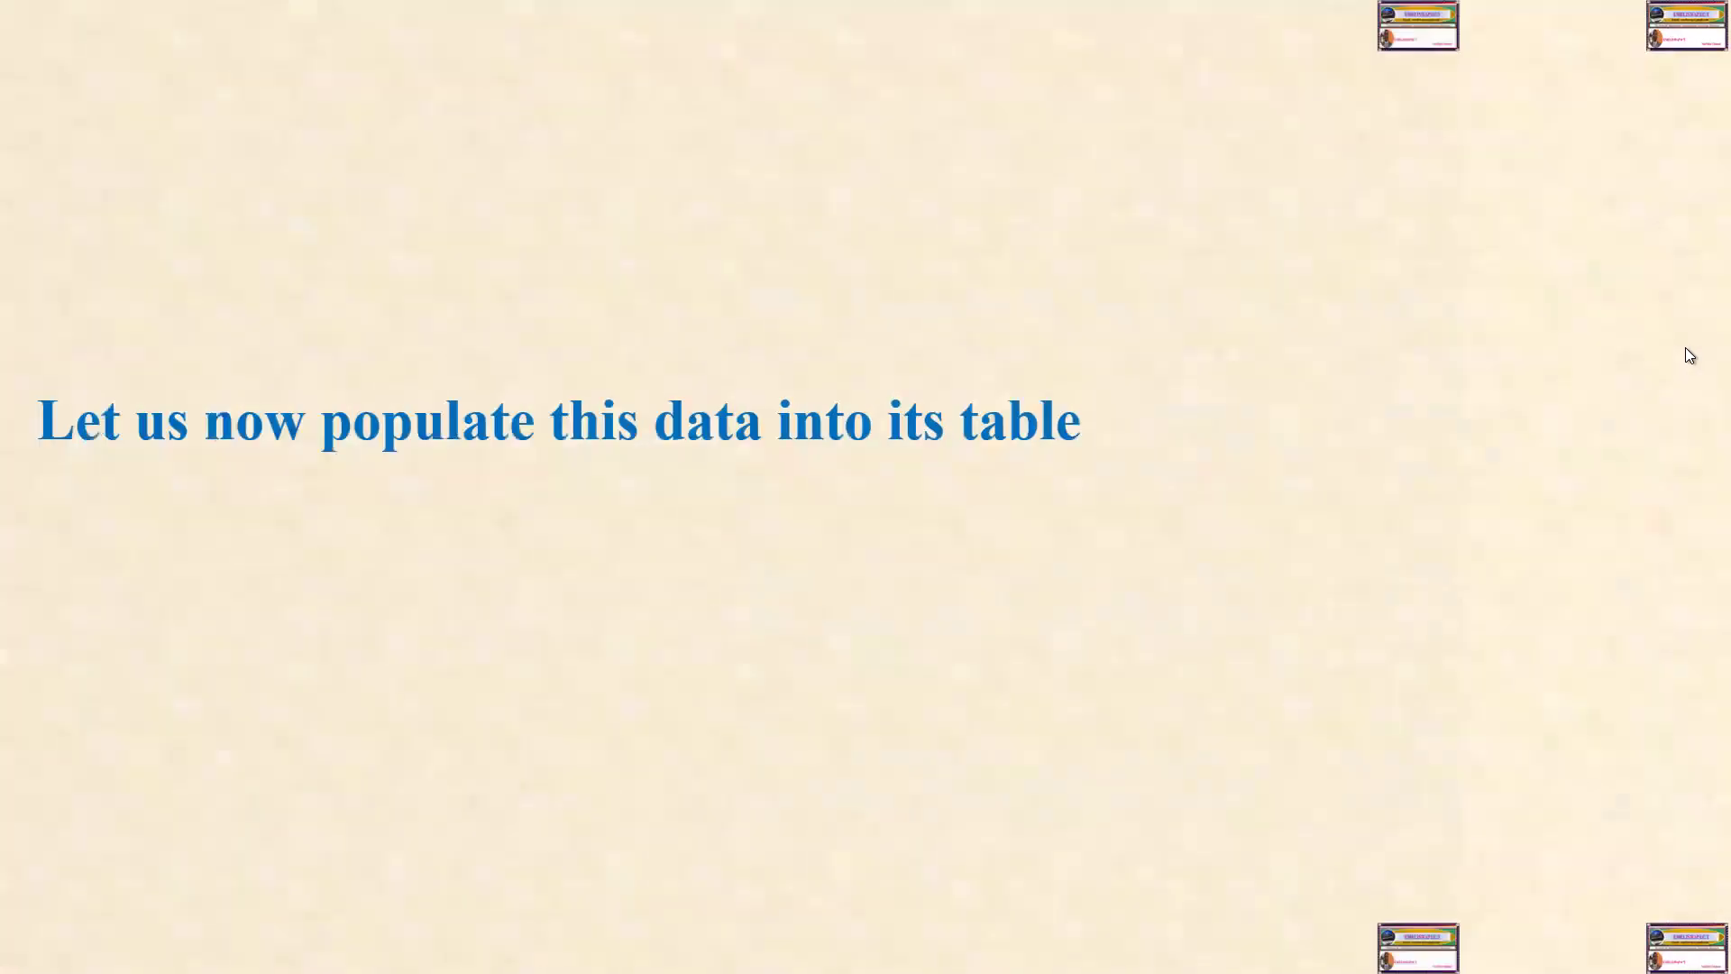
click(1388, 360)
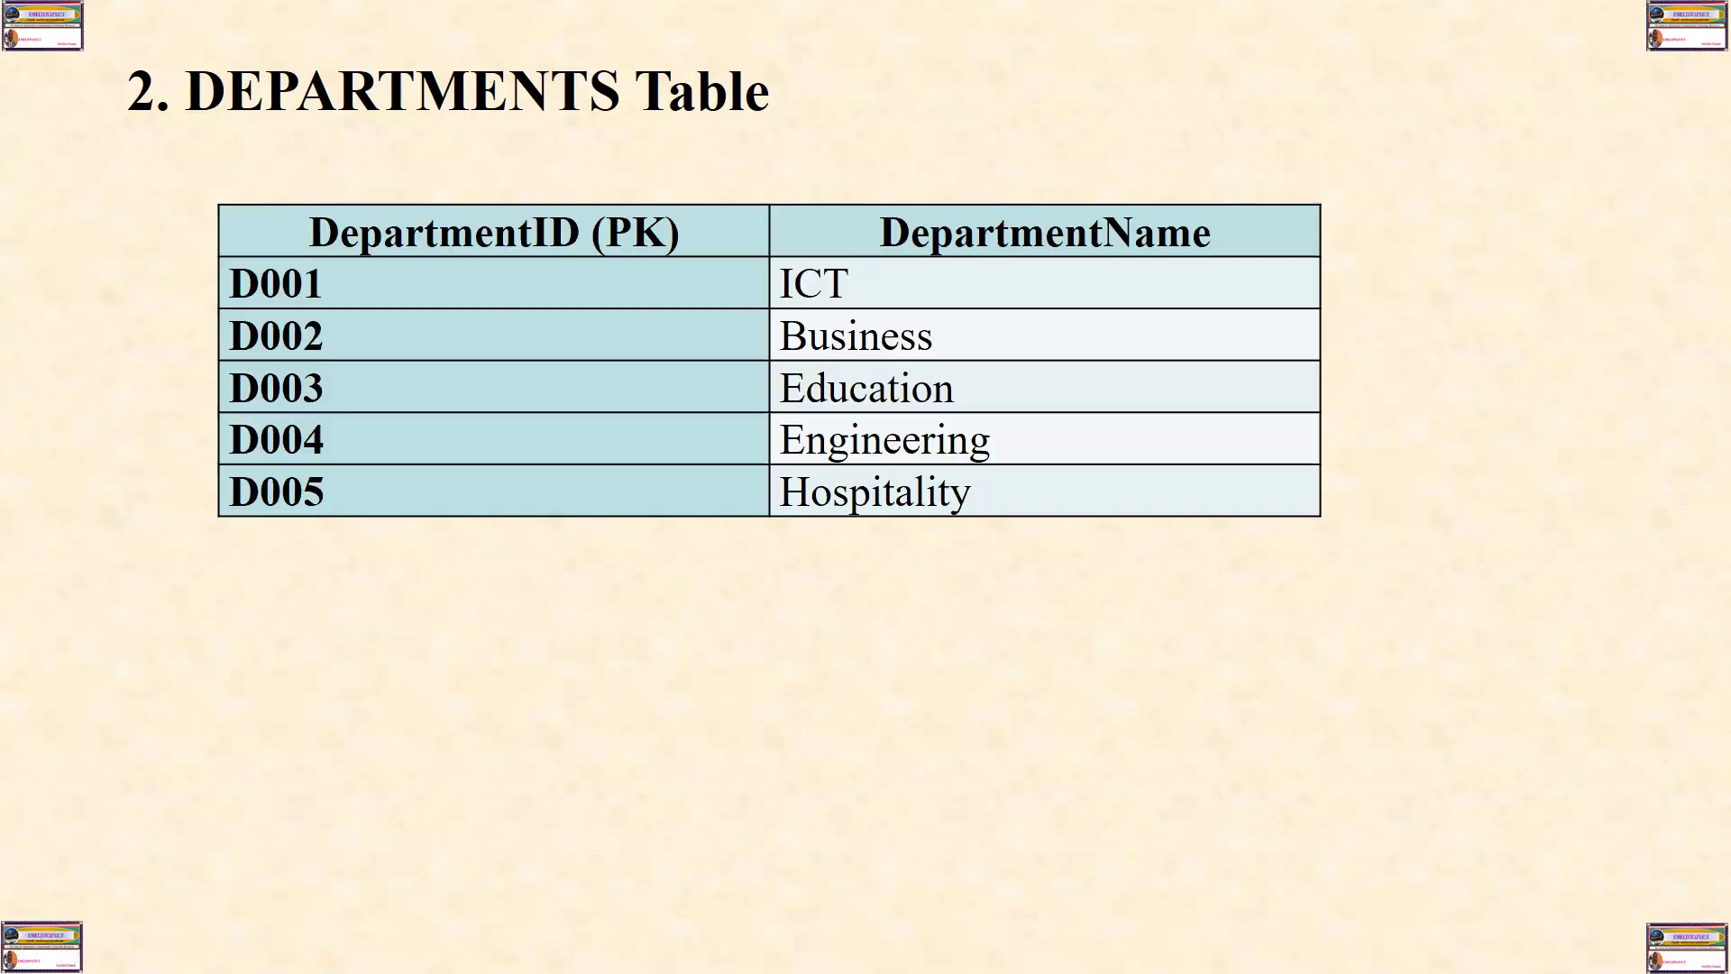
key(Right)
key(Right)
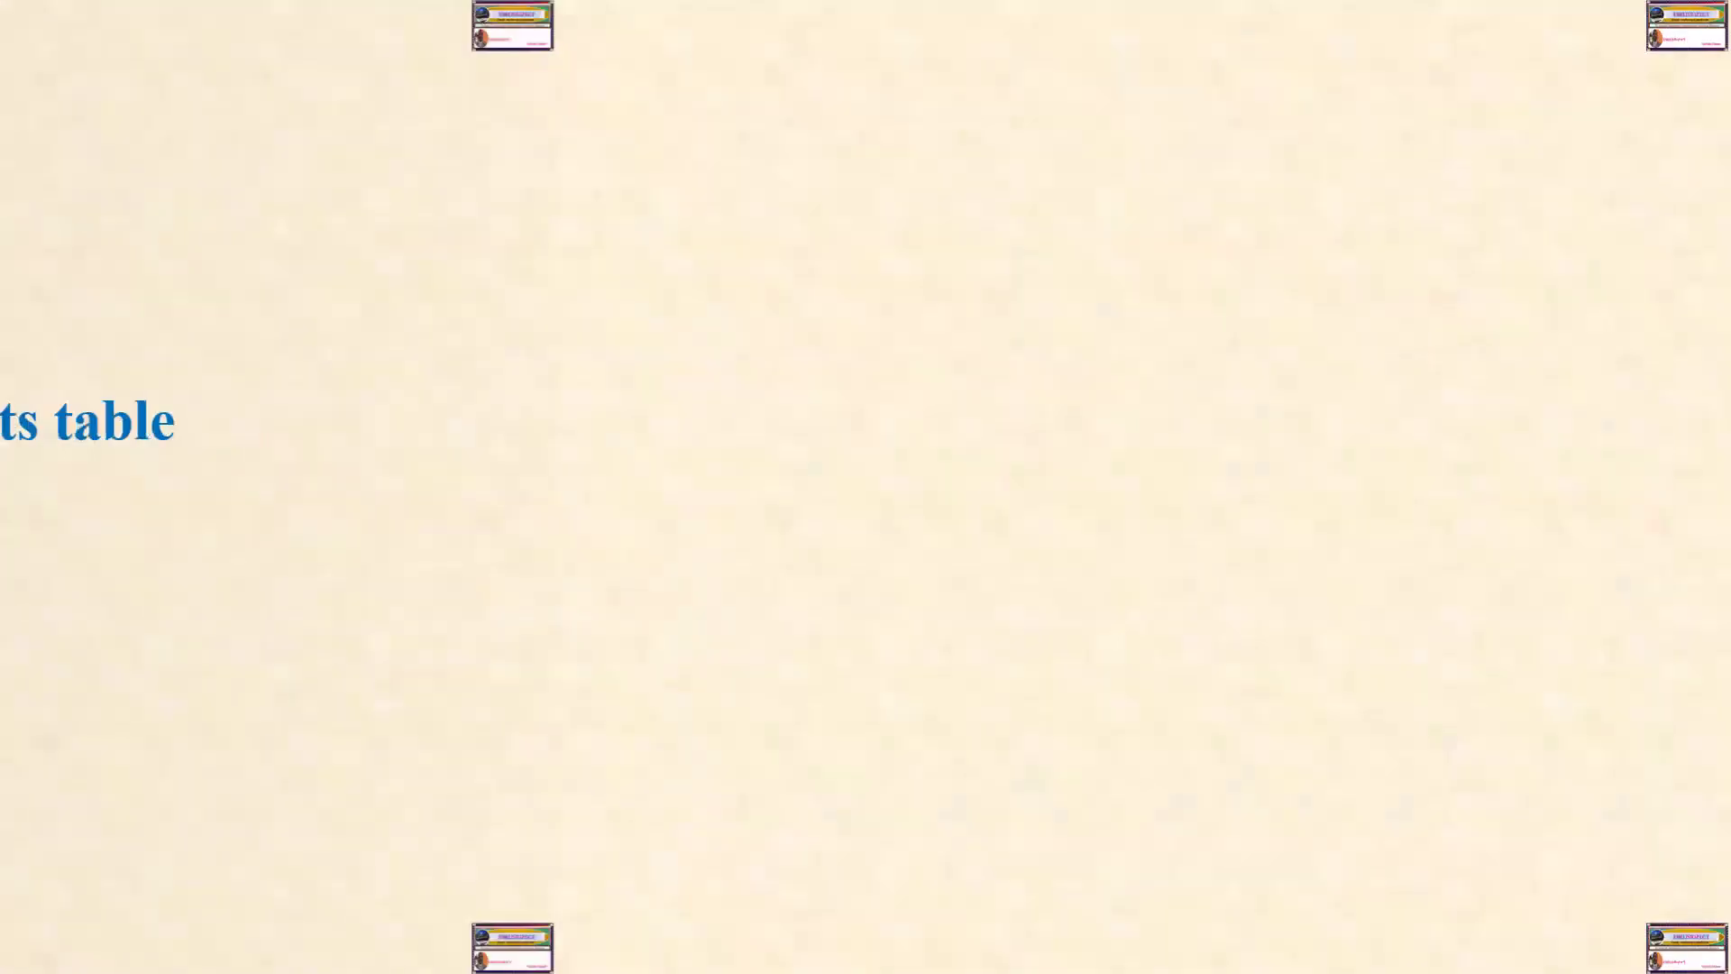
key(Right)
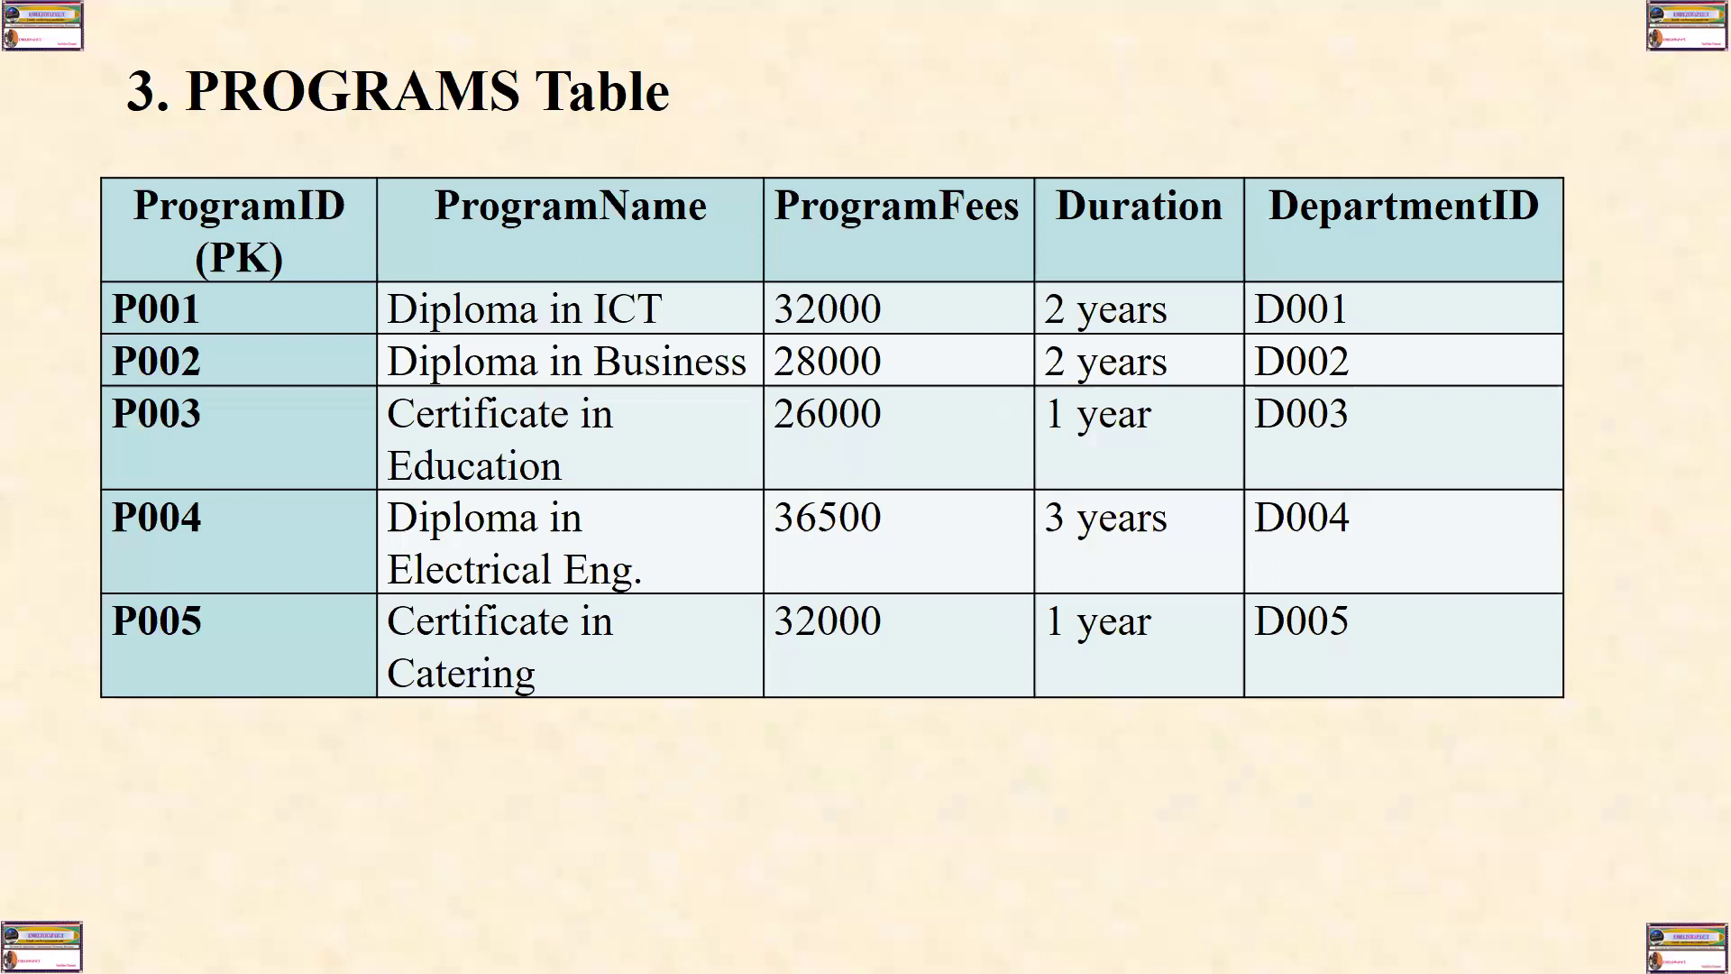
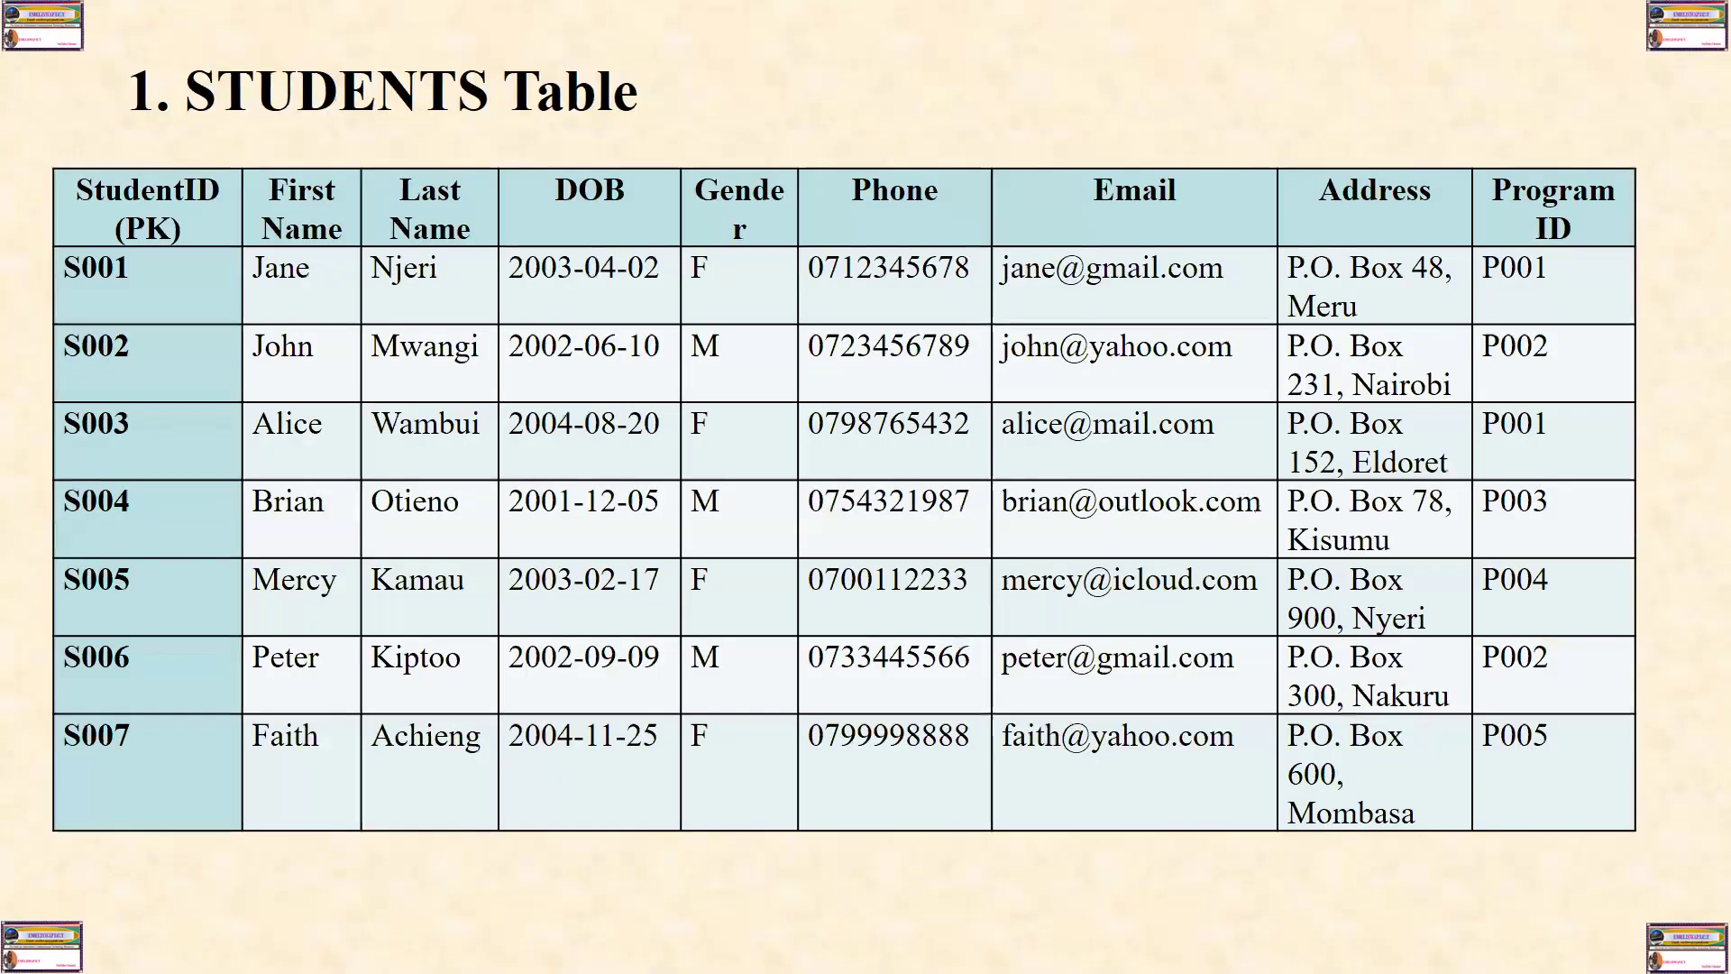
Switch back to Access and bring up the STUDENTS table from the list of tables
key(super)
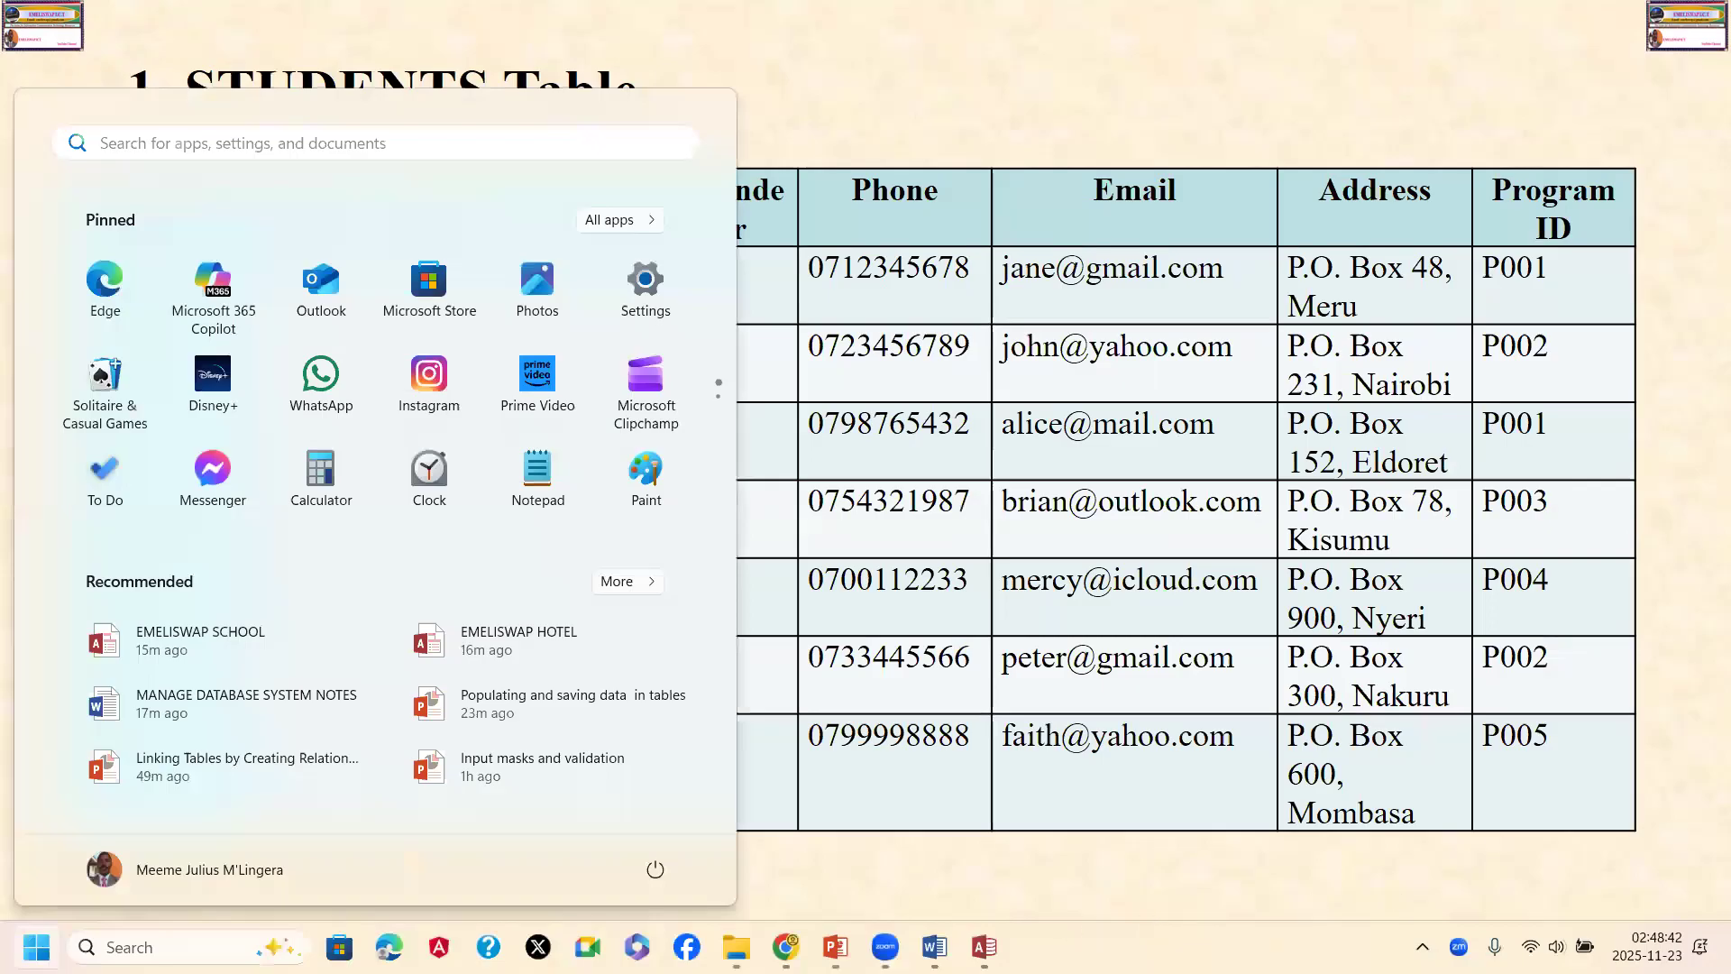
mouse_move(984, 947)
click(1046, 838)
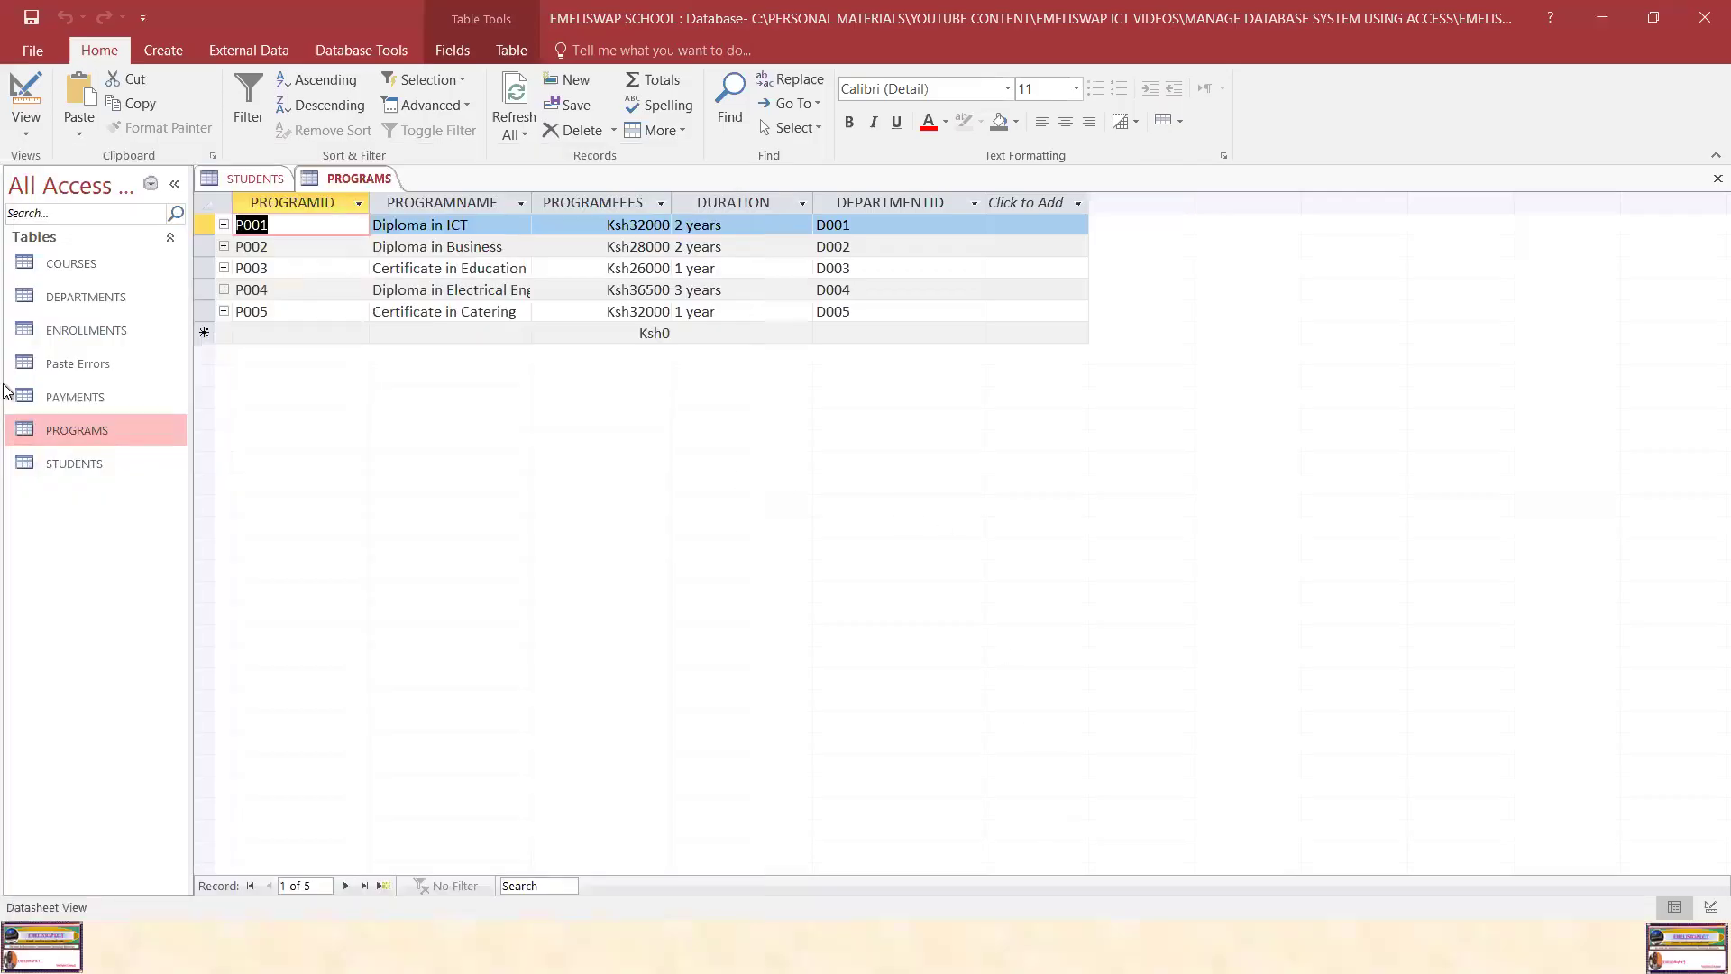
double_click(74, 467)
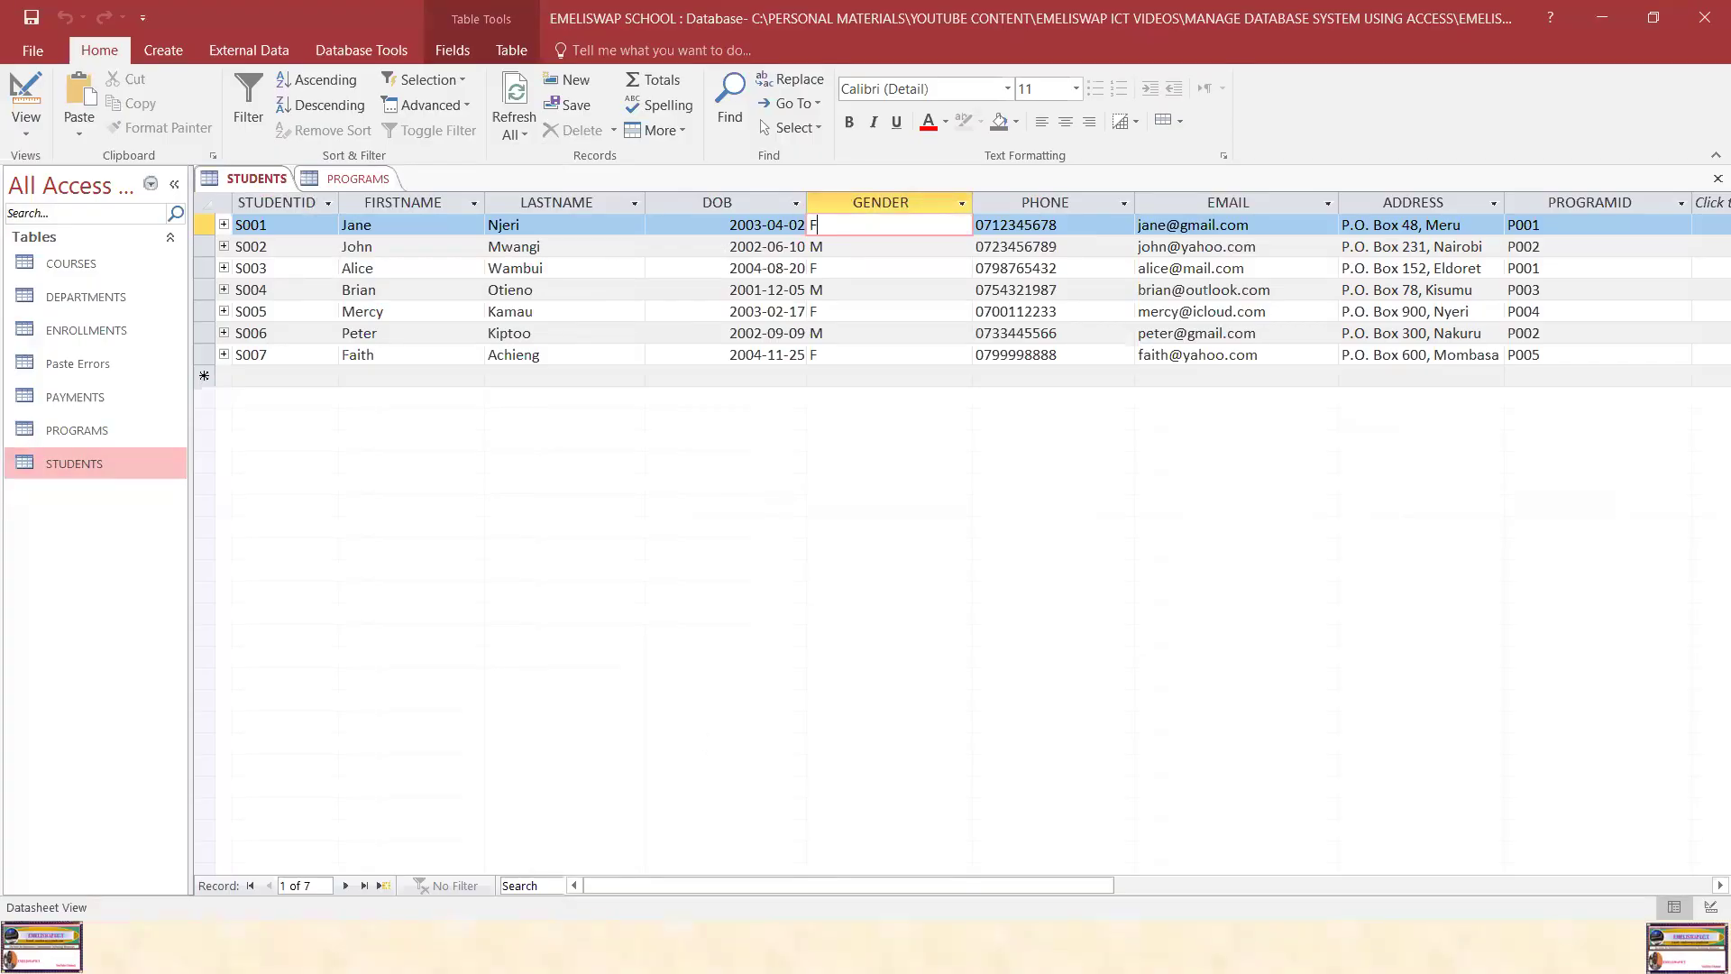
Return to the PowerPoint slide show and advance past the STUDENTS Table slide
key(super)
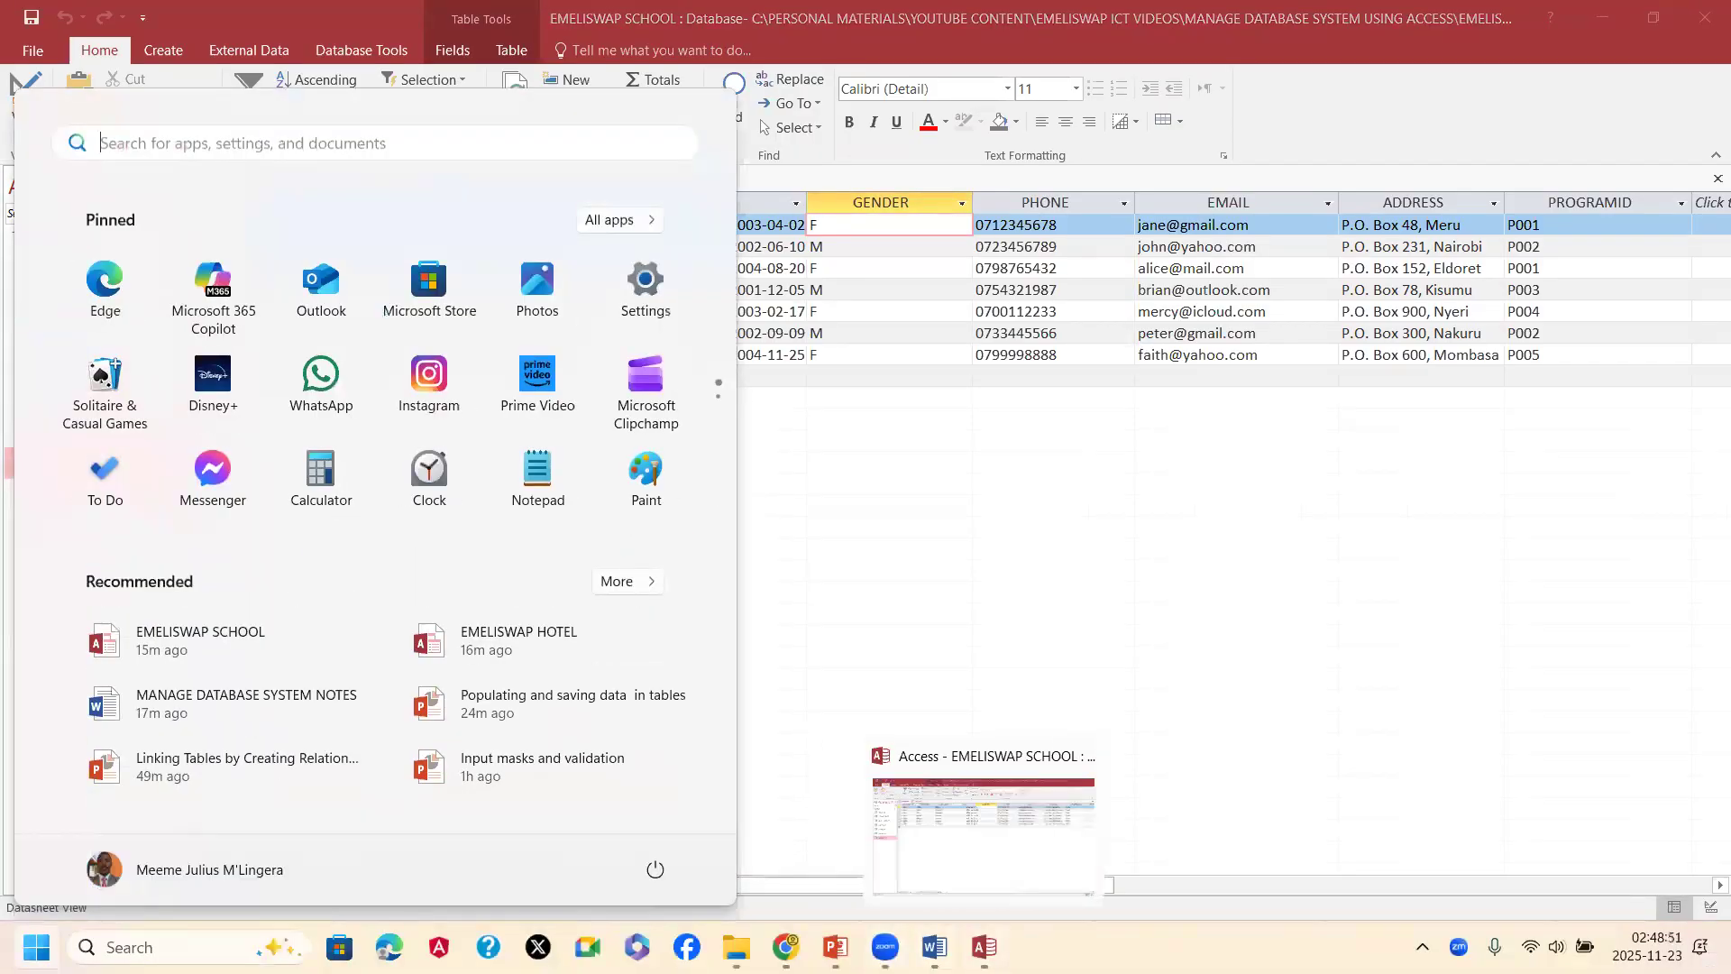
mouse_move(835, 947)
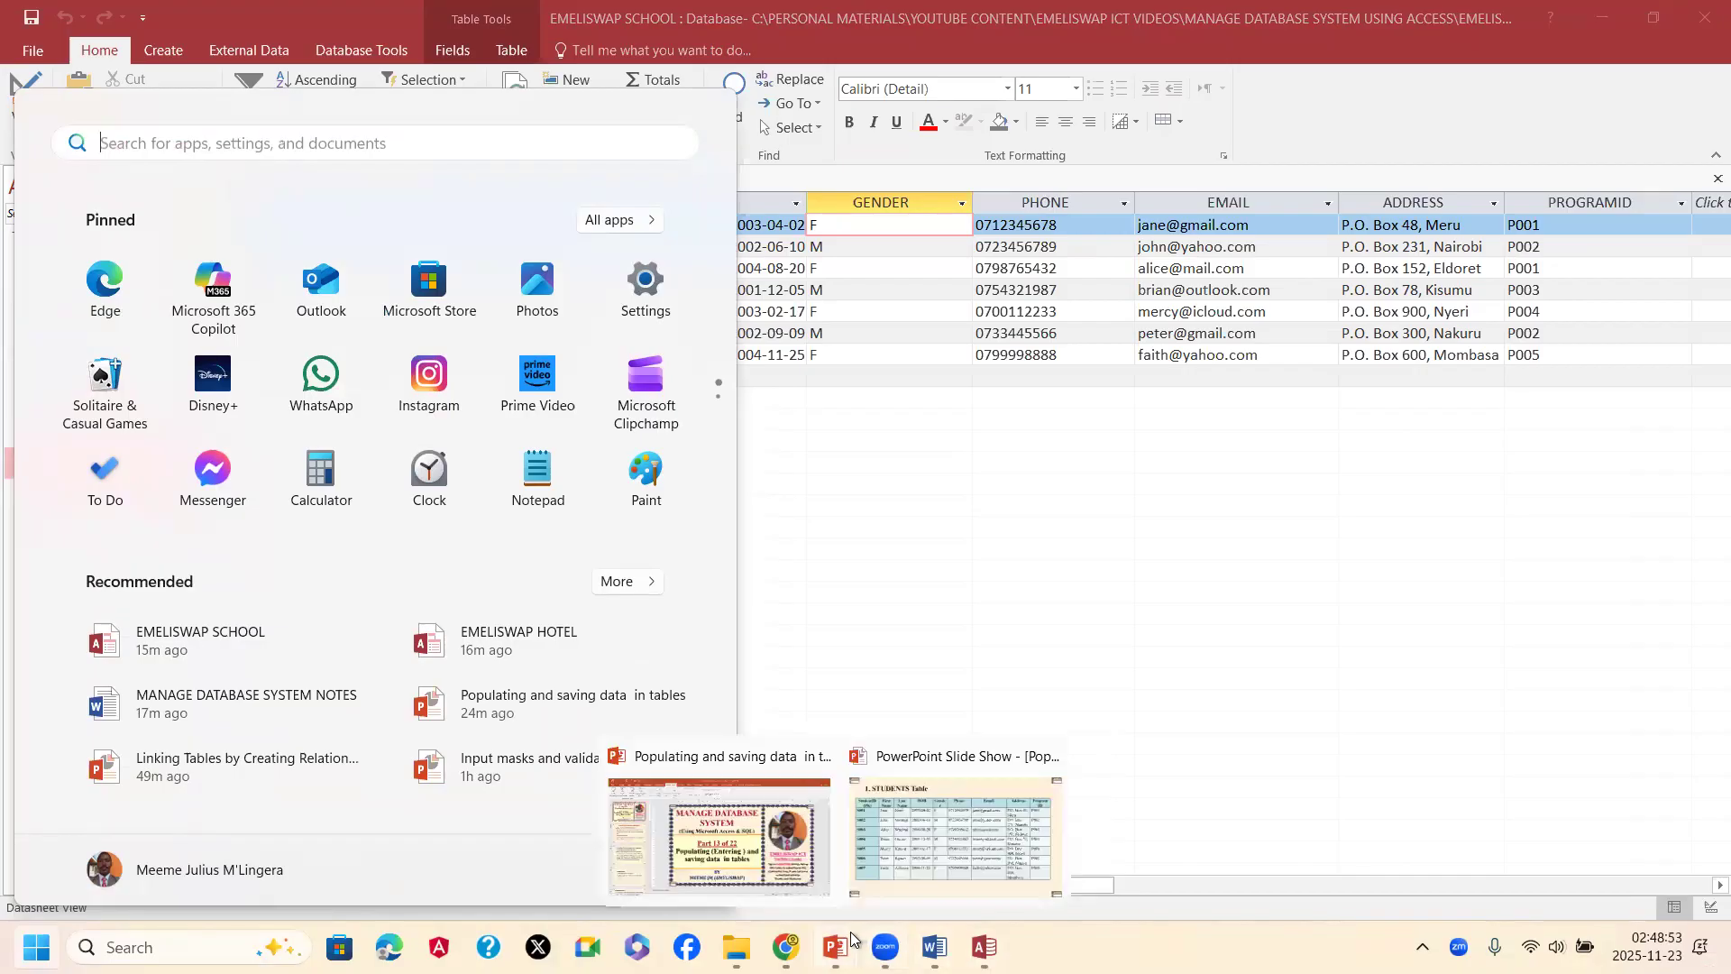
click(931, 836)
click(1257, 598)
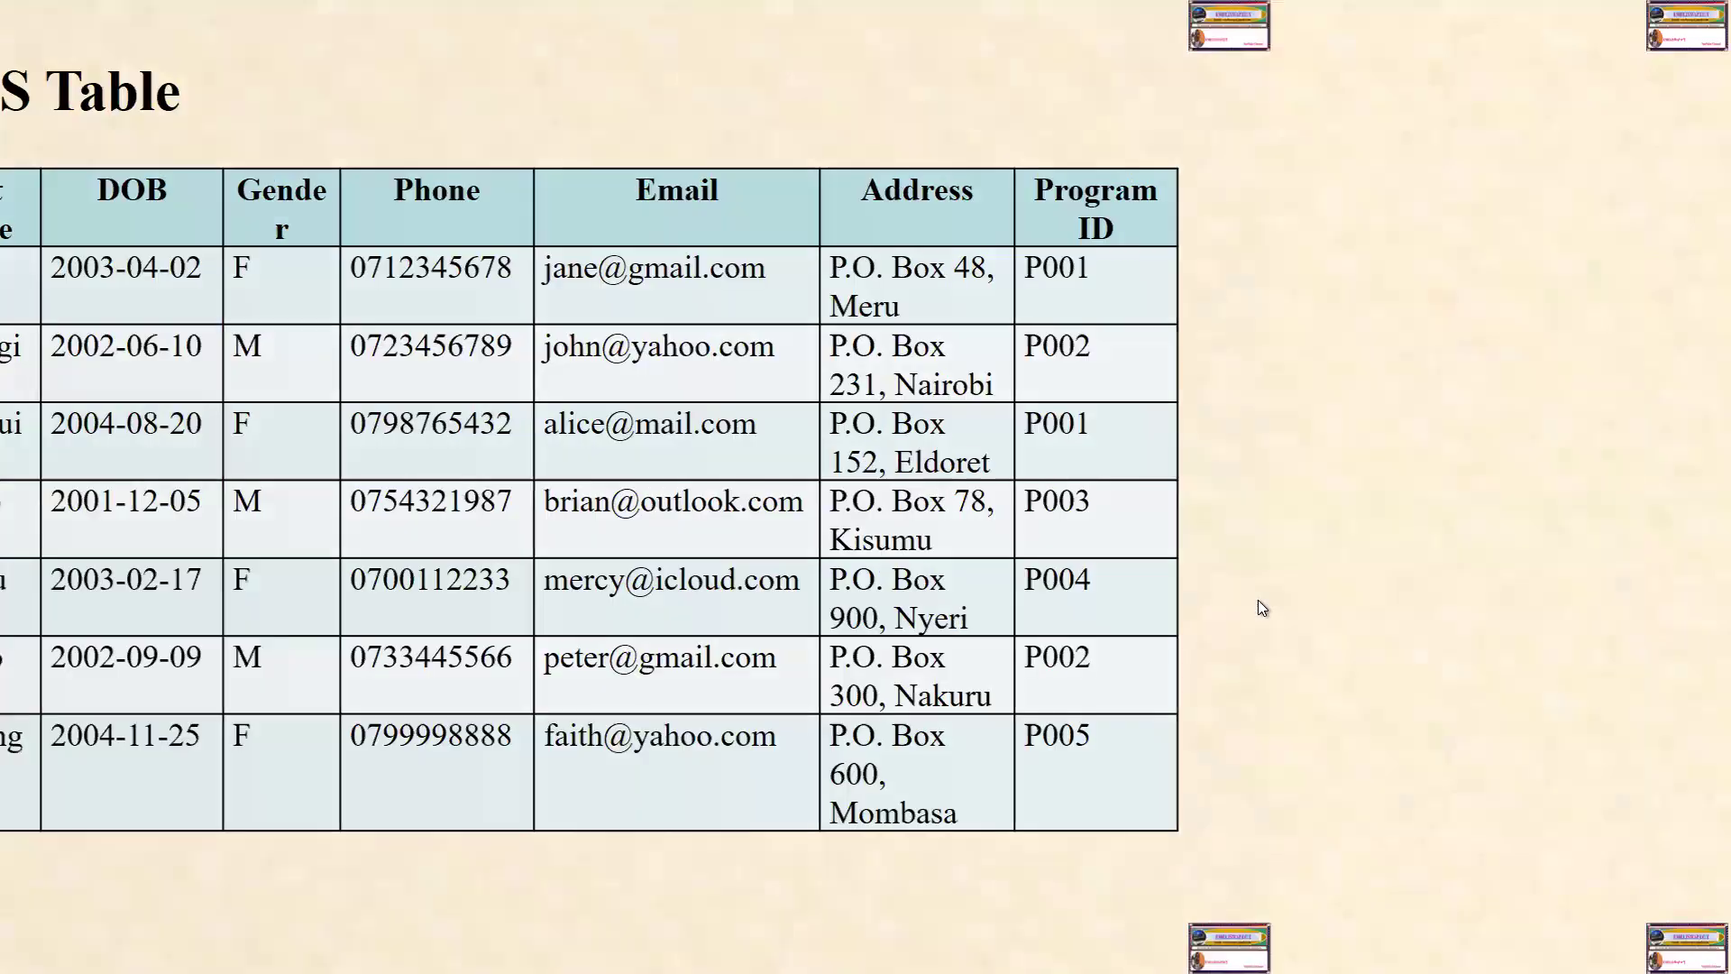
Advance the slide show past the DEPARTMENTS slides to the PROGRAMS Table slide
click(1258, 599)
click(1258, 599)
click(1257, 599)
click(1257, 599)
click(1257, 599)
click(1257, 598)
click(1258, 599)
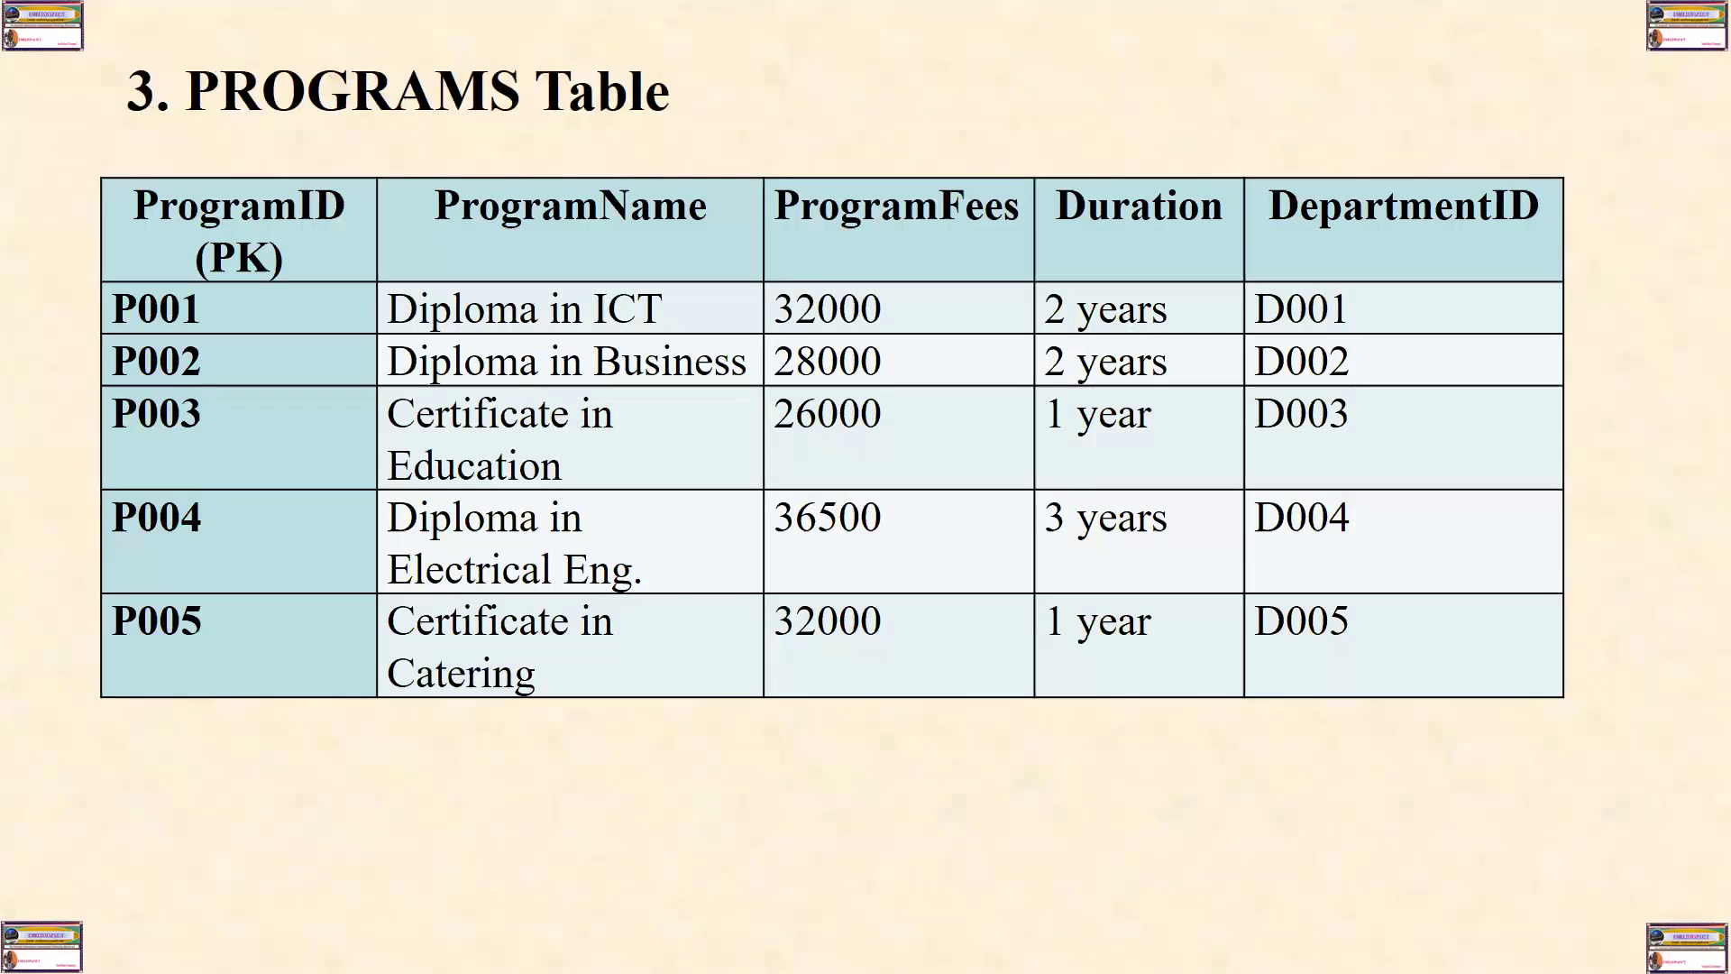
Switch to Access, view the PROGRAMS records, and open the DEPARTMENTS table
key(super)
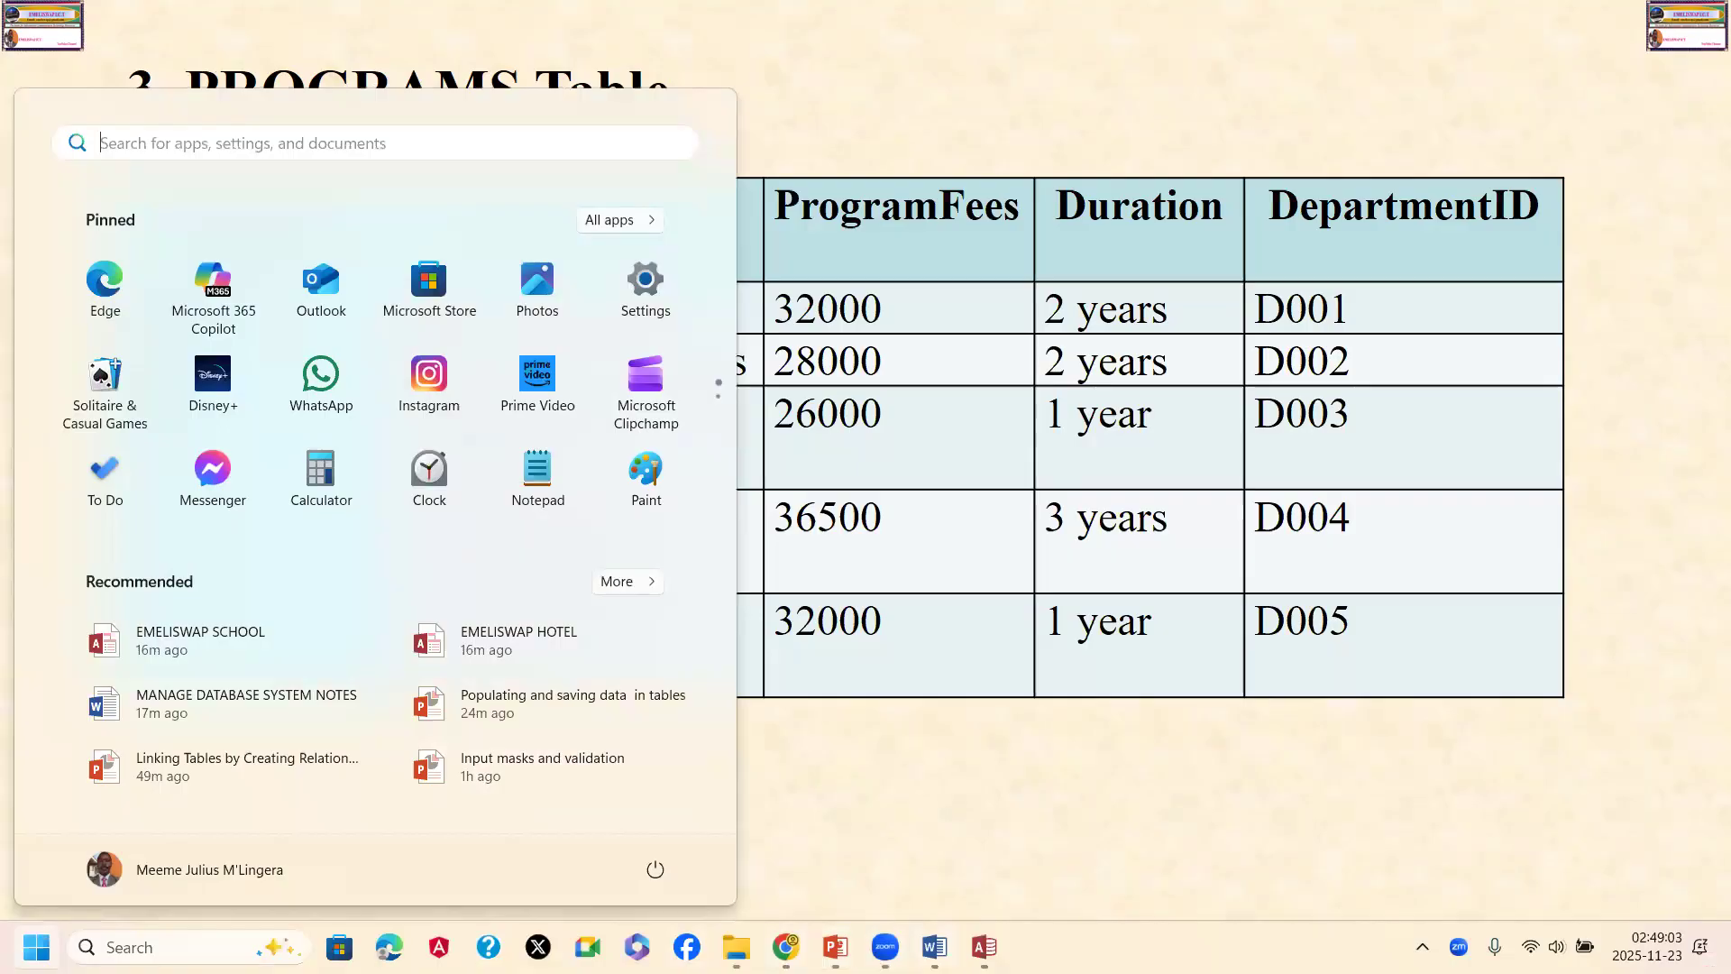
key(alt+Tab)
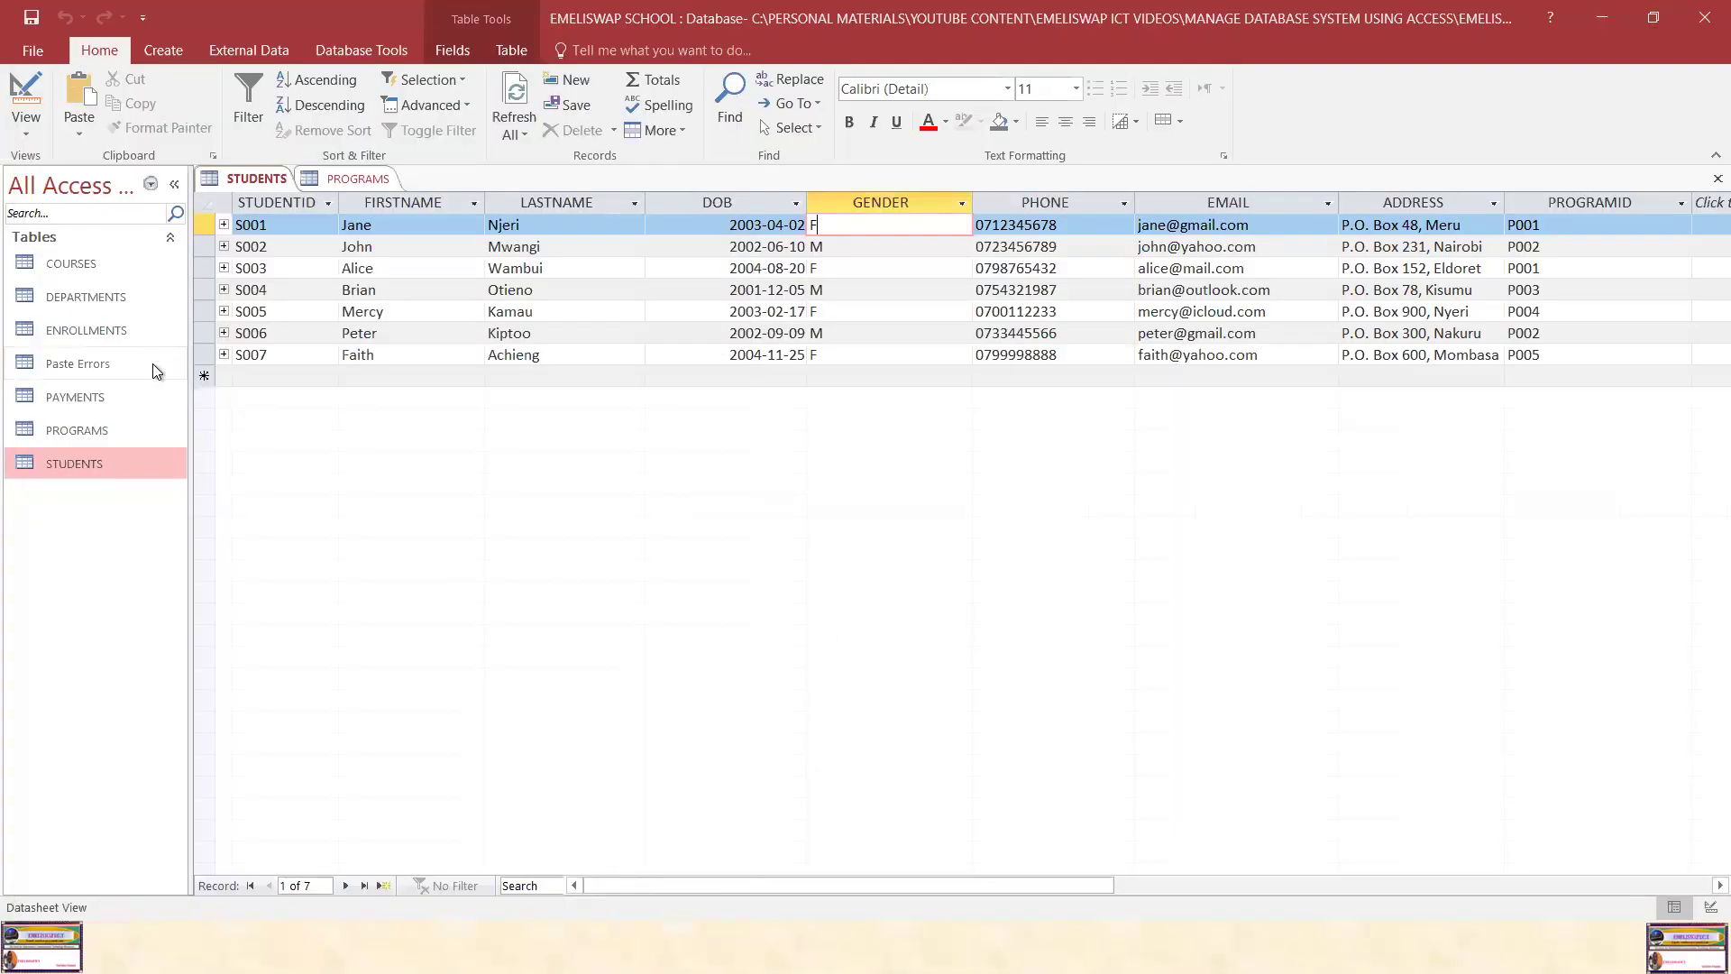
click(361, 179)
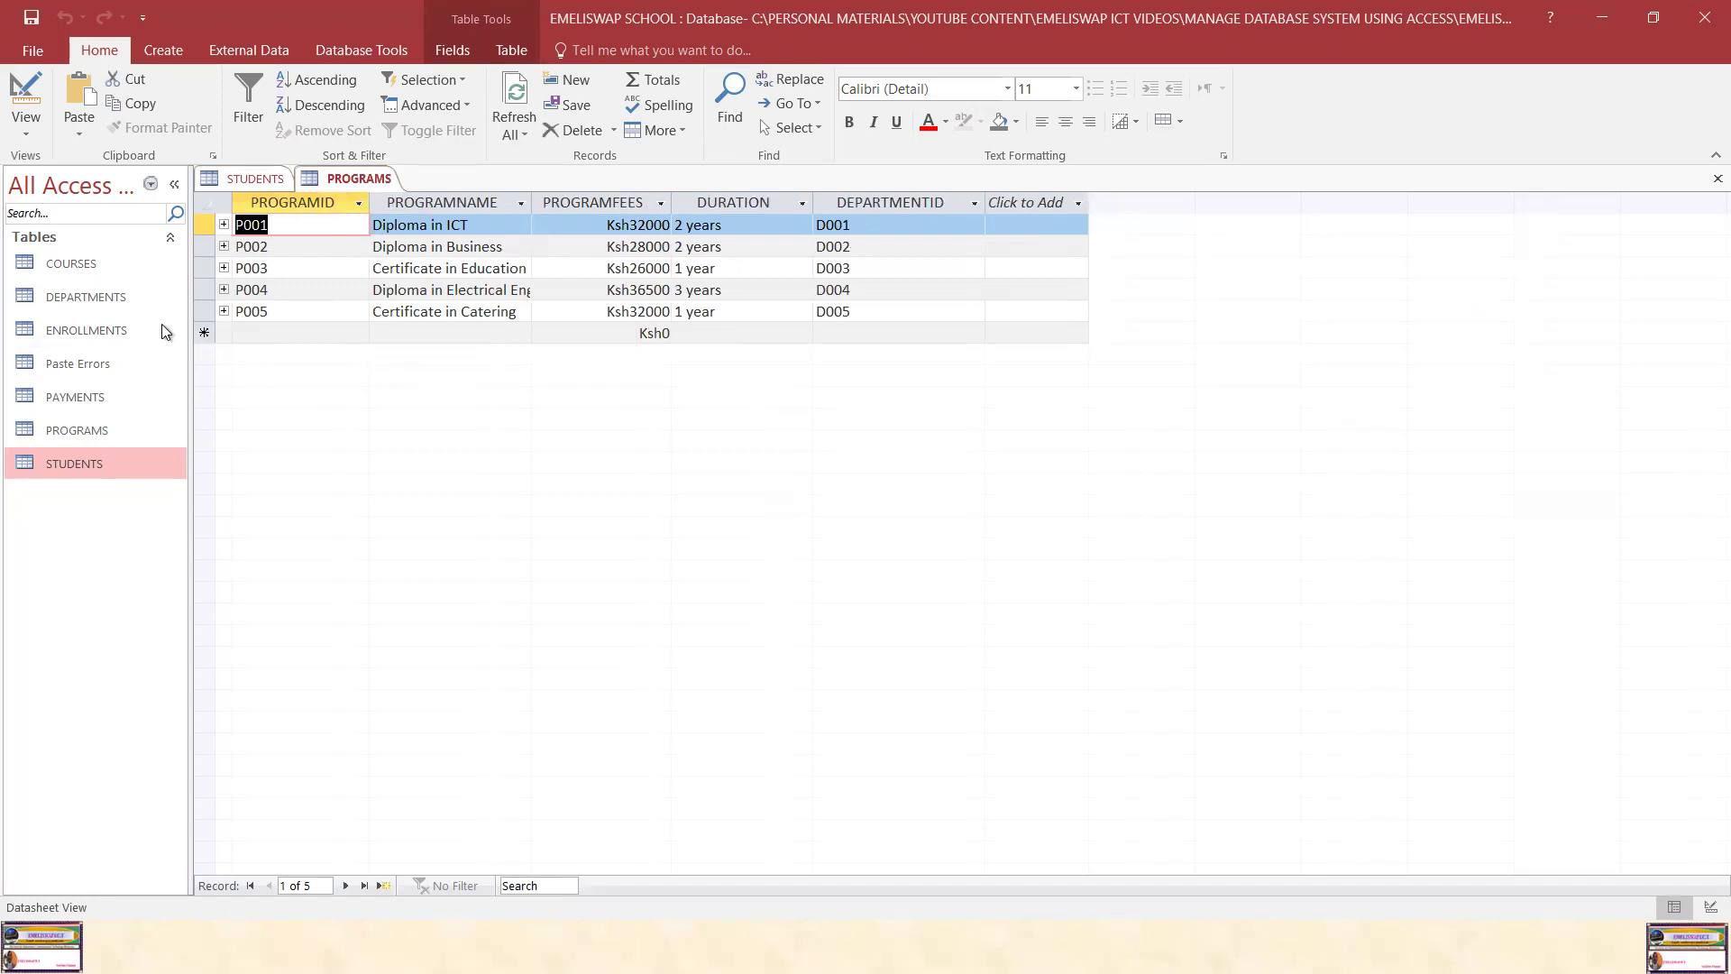
double_click(96, 297)
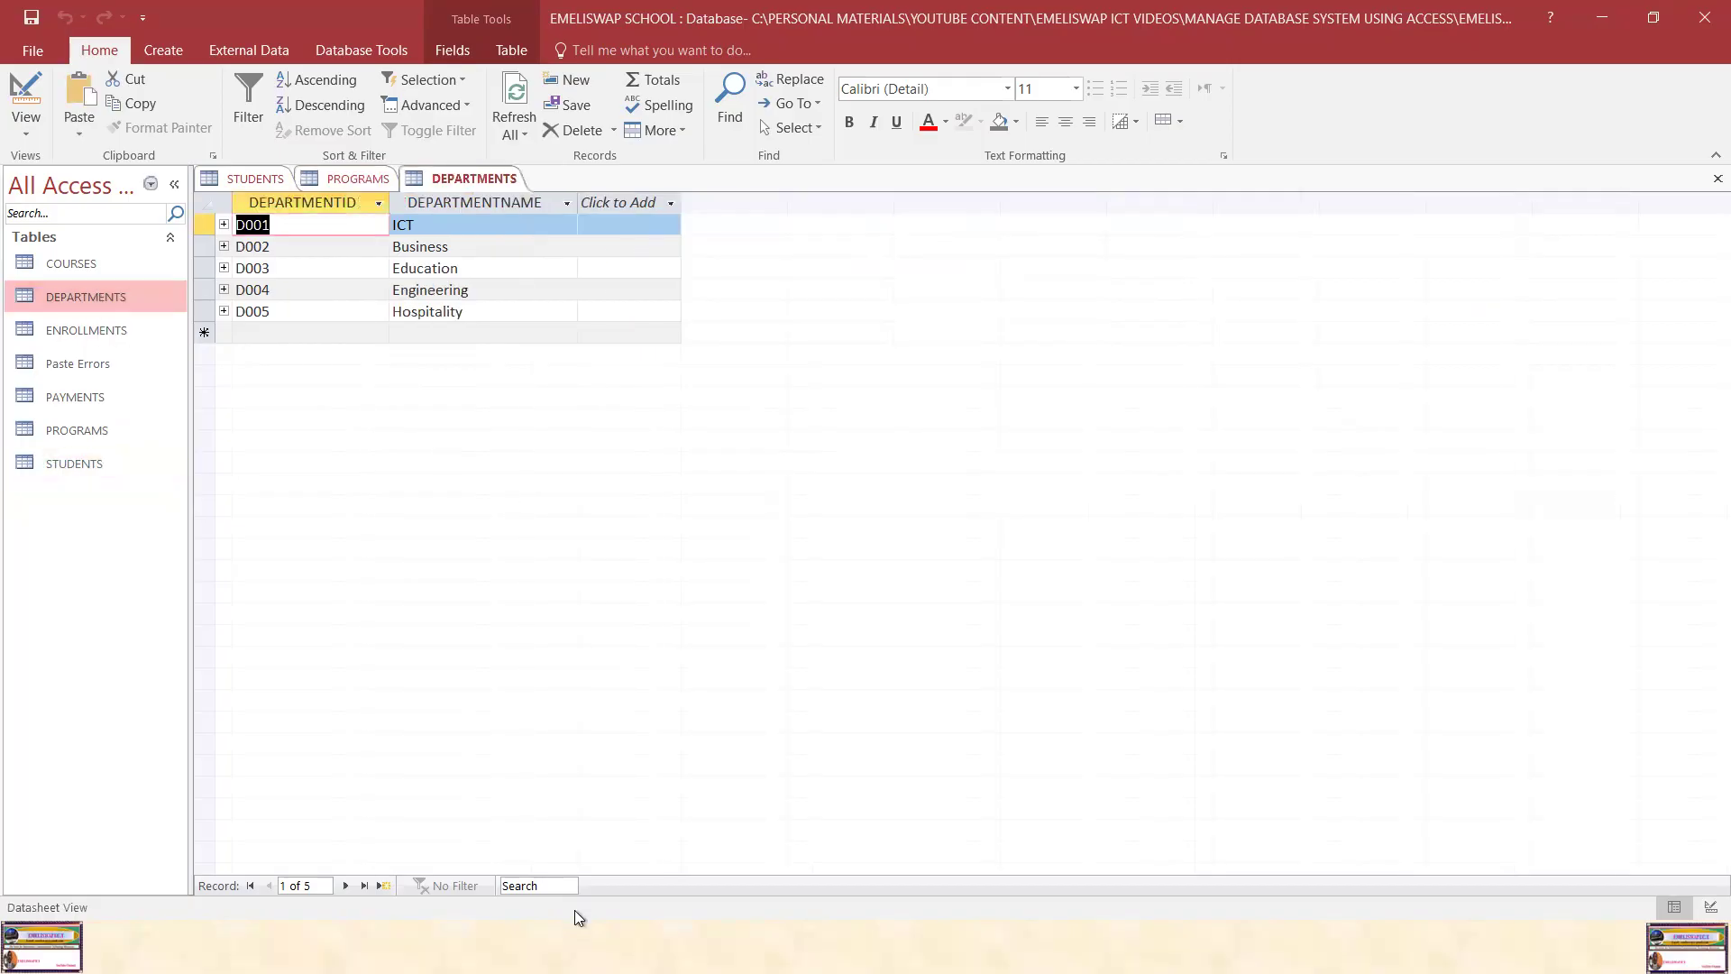
Return to the PowerPoint slide show and move on to the COURSES Table slide
key(super)
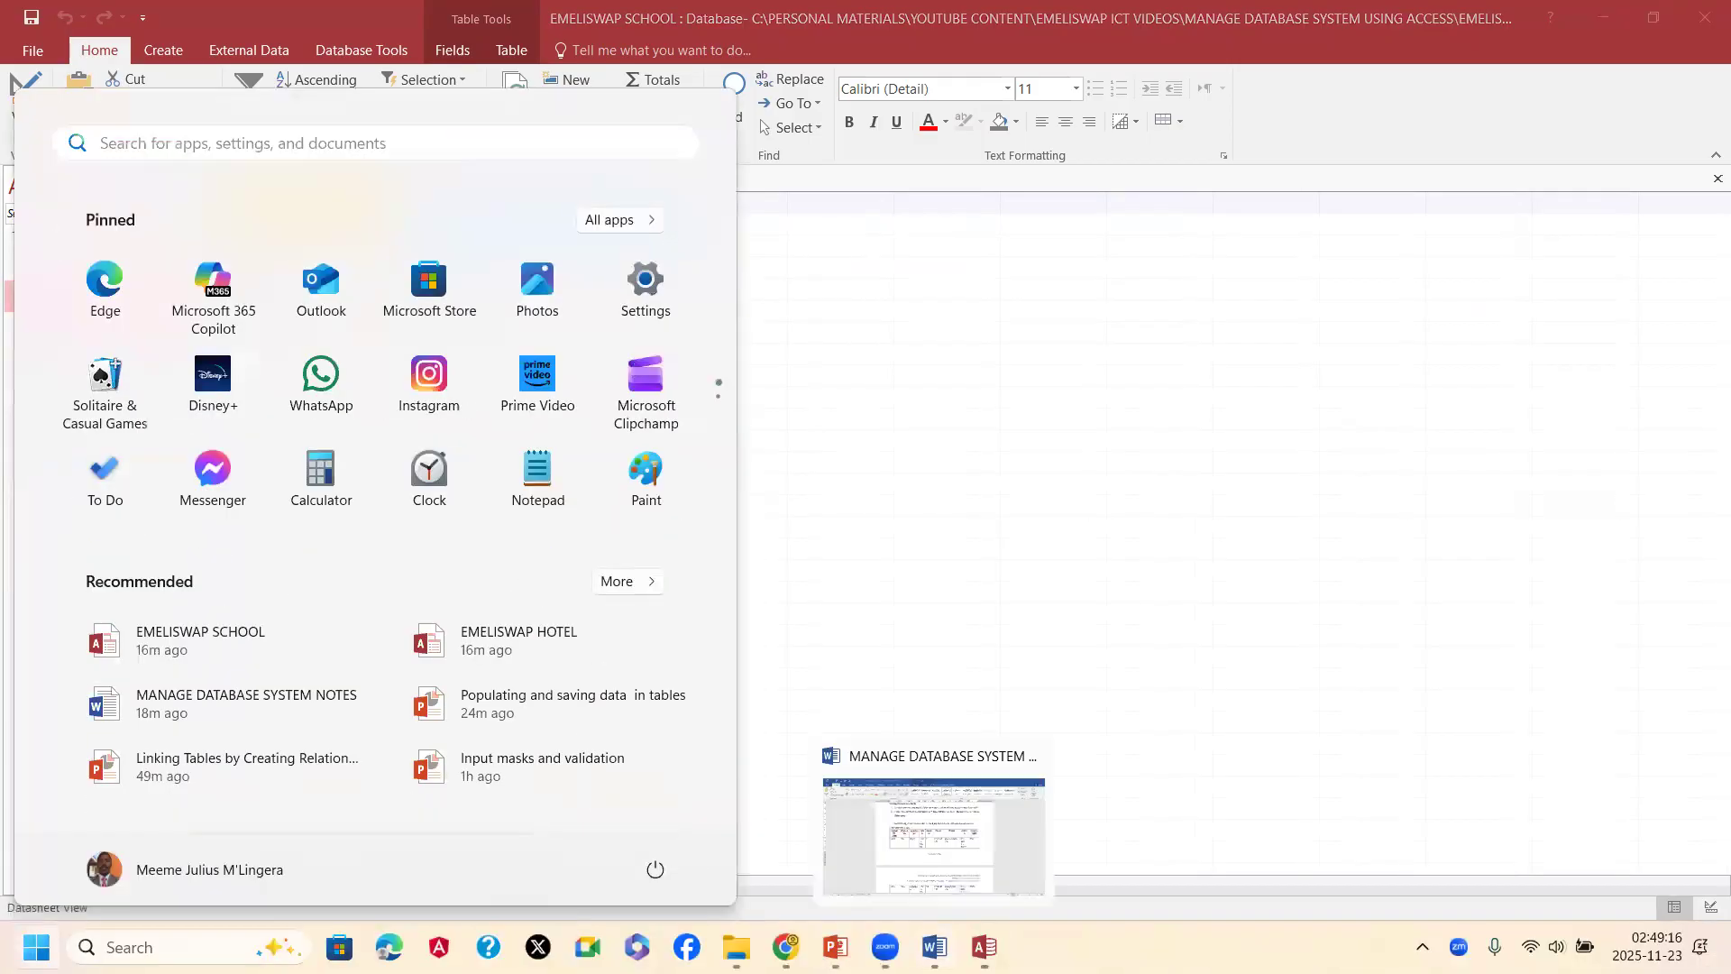
click(983, 946)
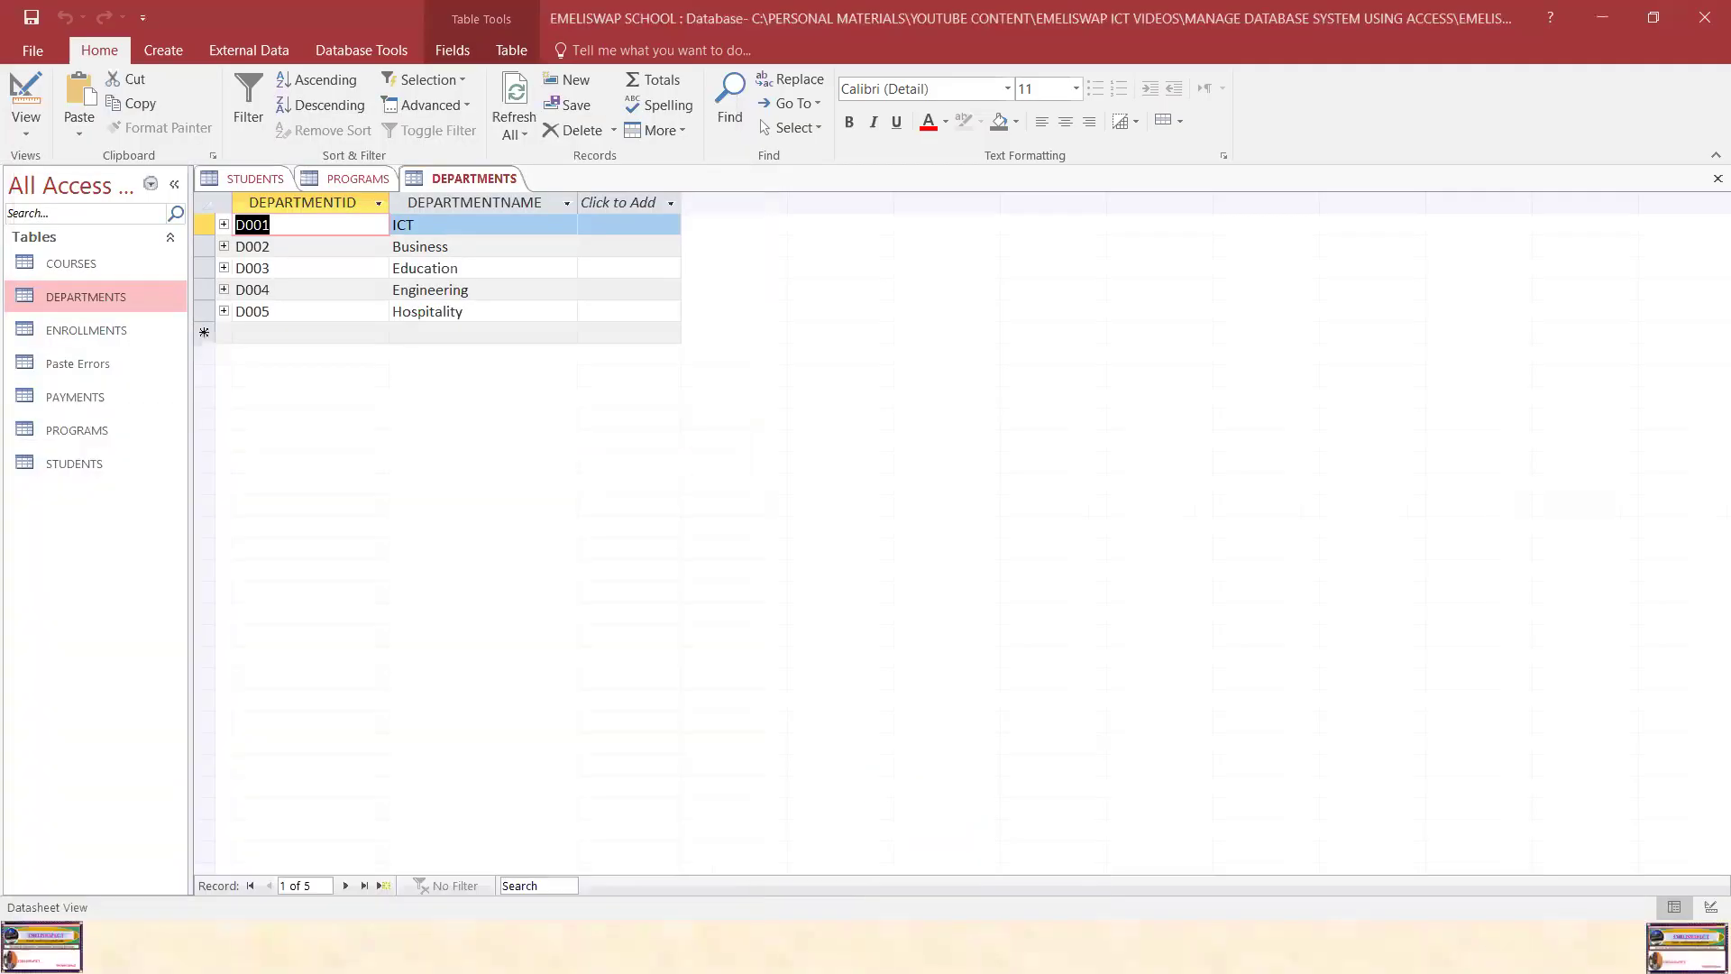
key(super)
mouse_move(983, 947)
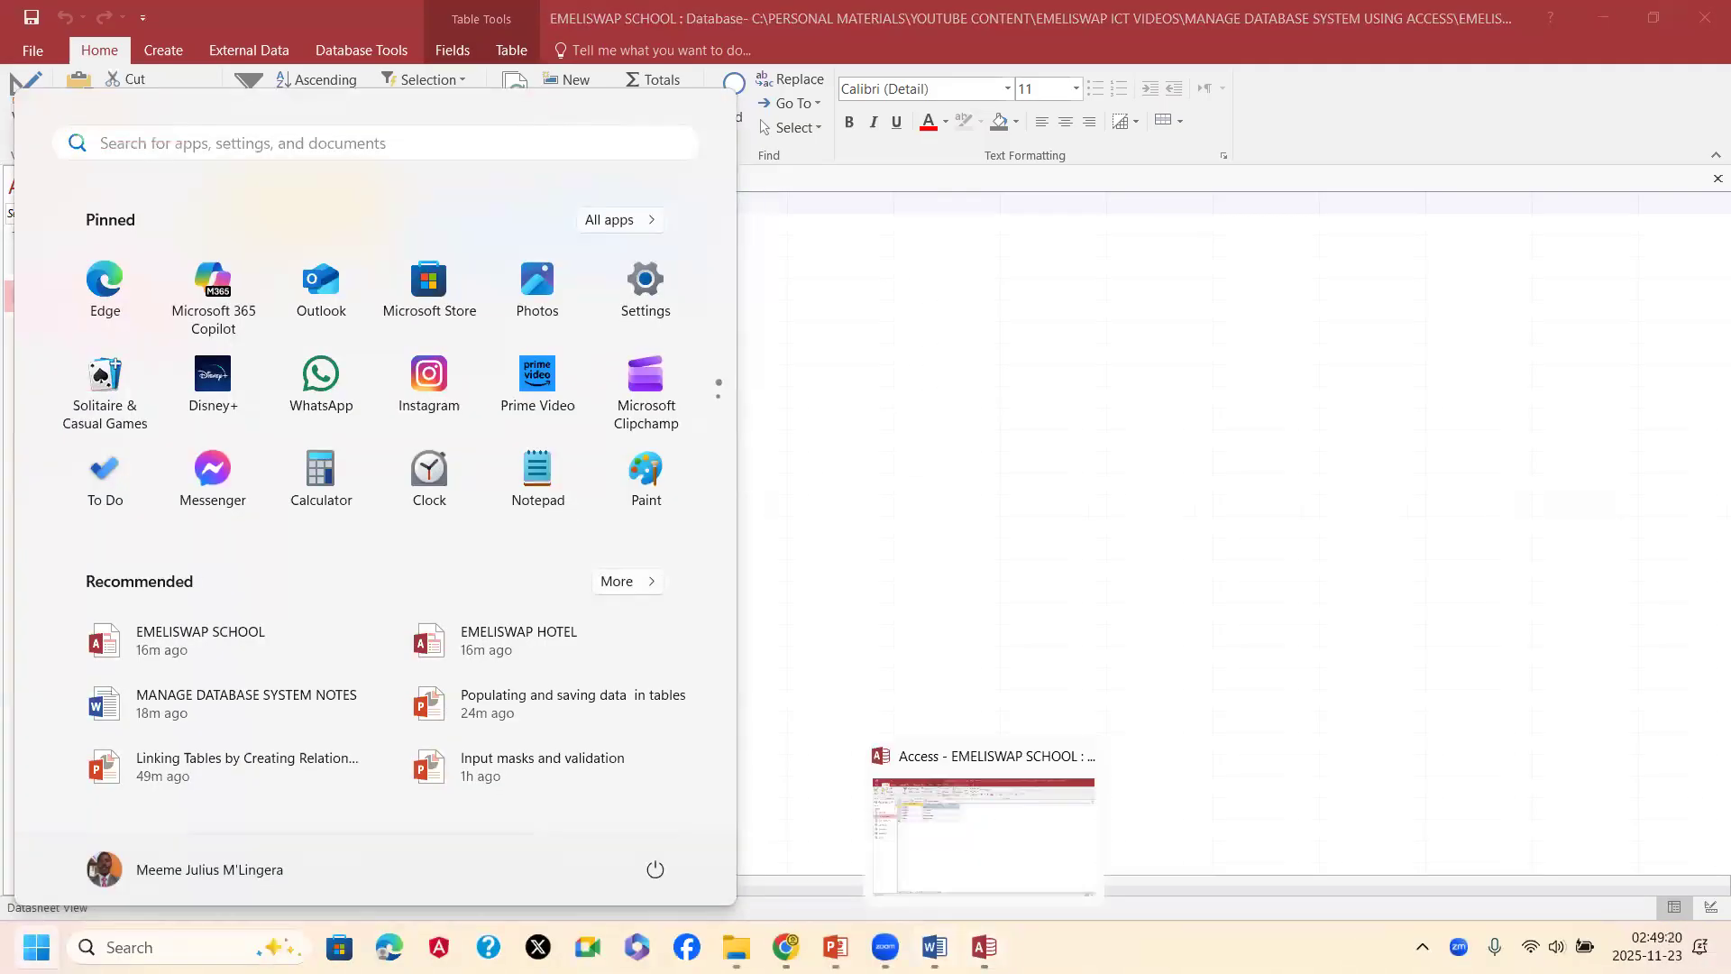
mouse_move(836, 946)
click(955, 845)
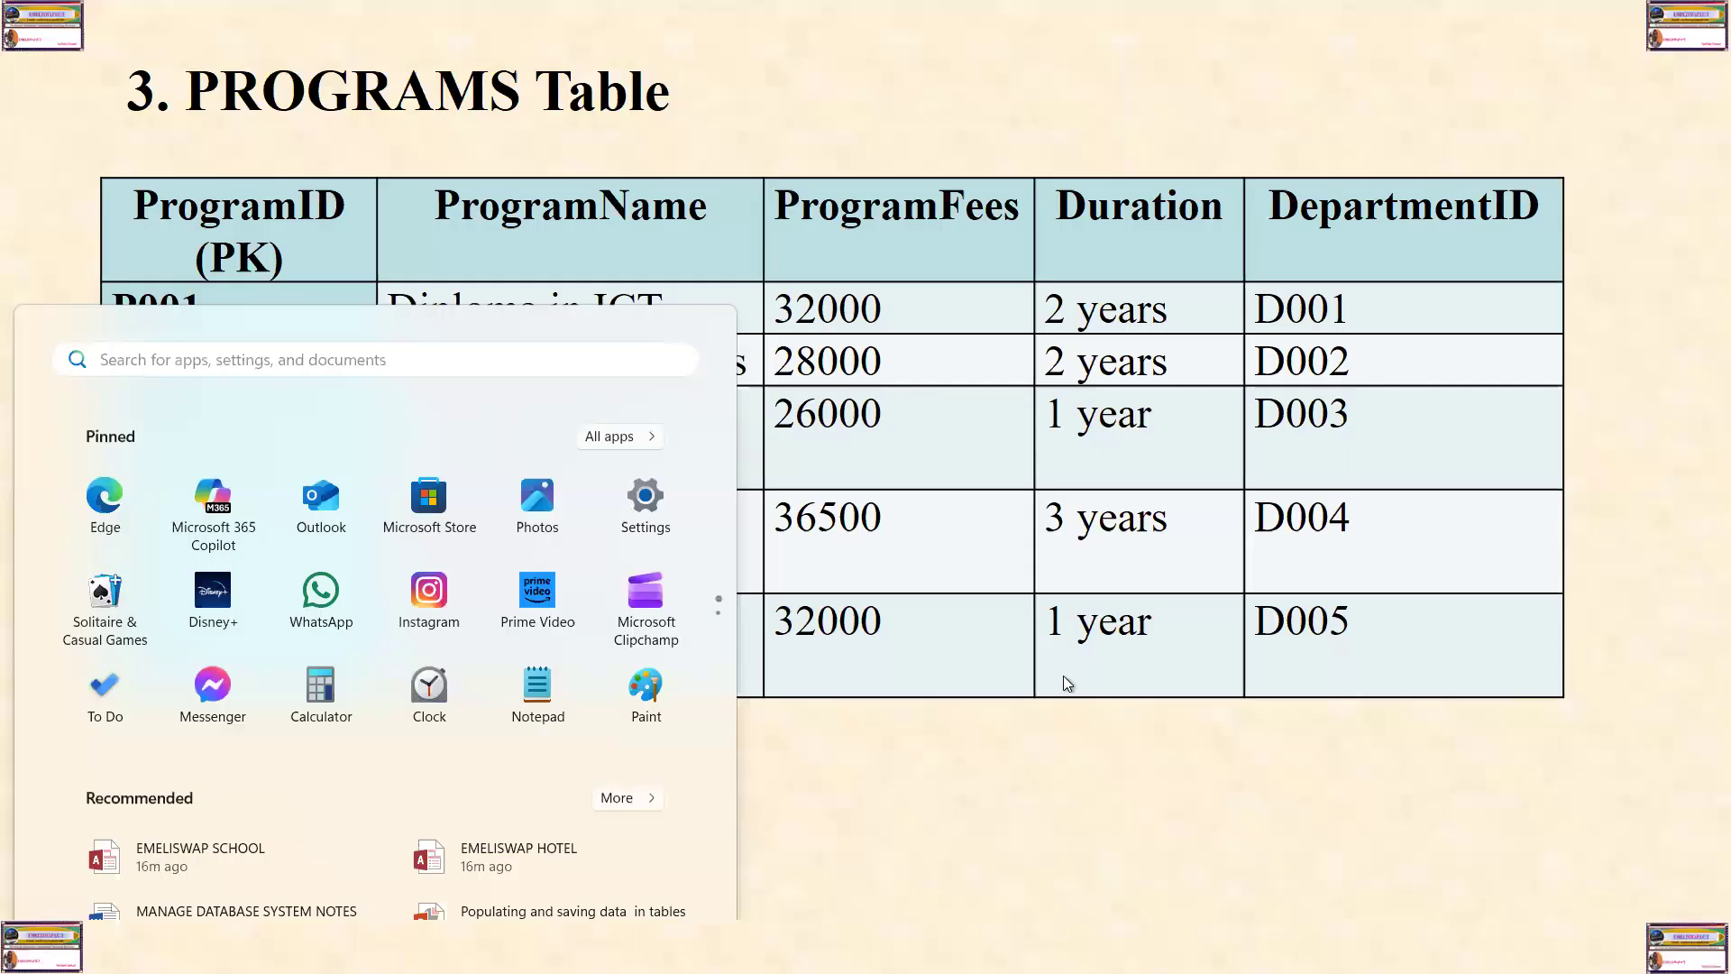
click(1127, 528)
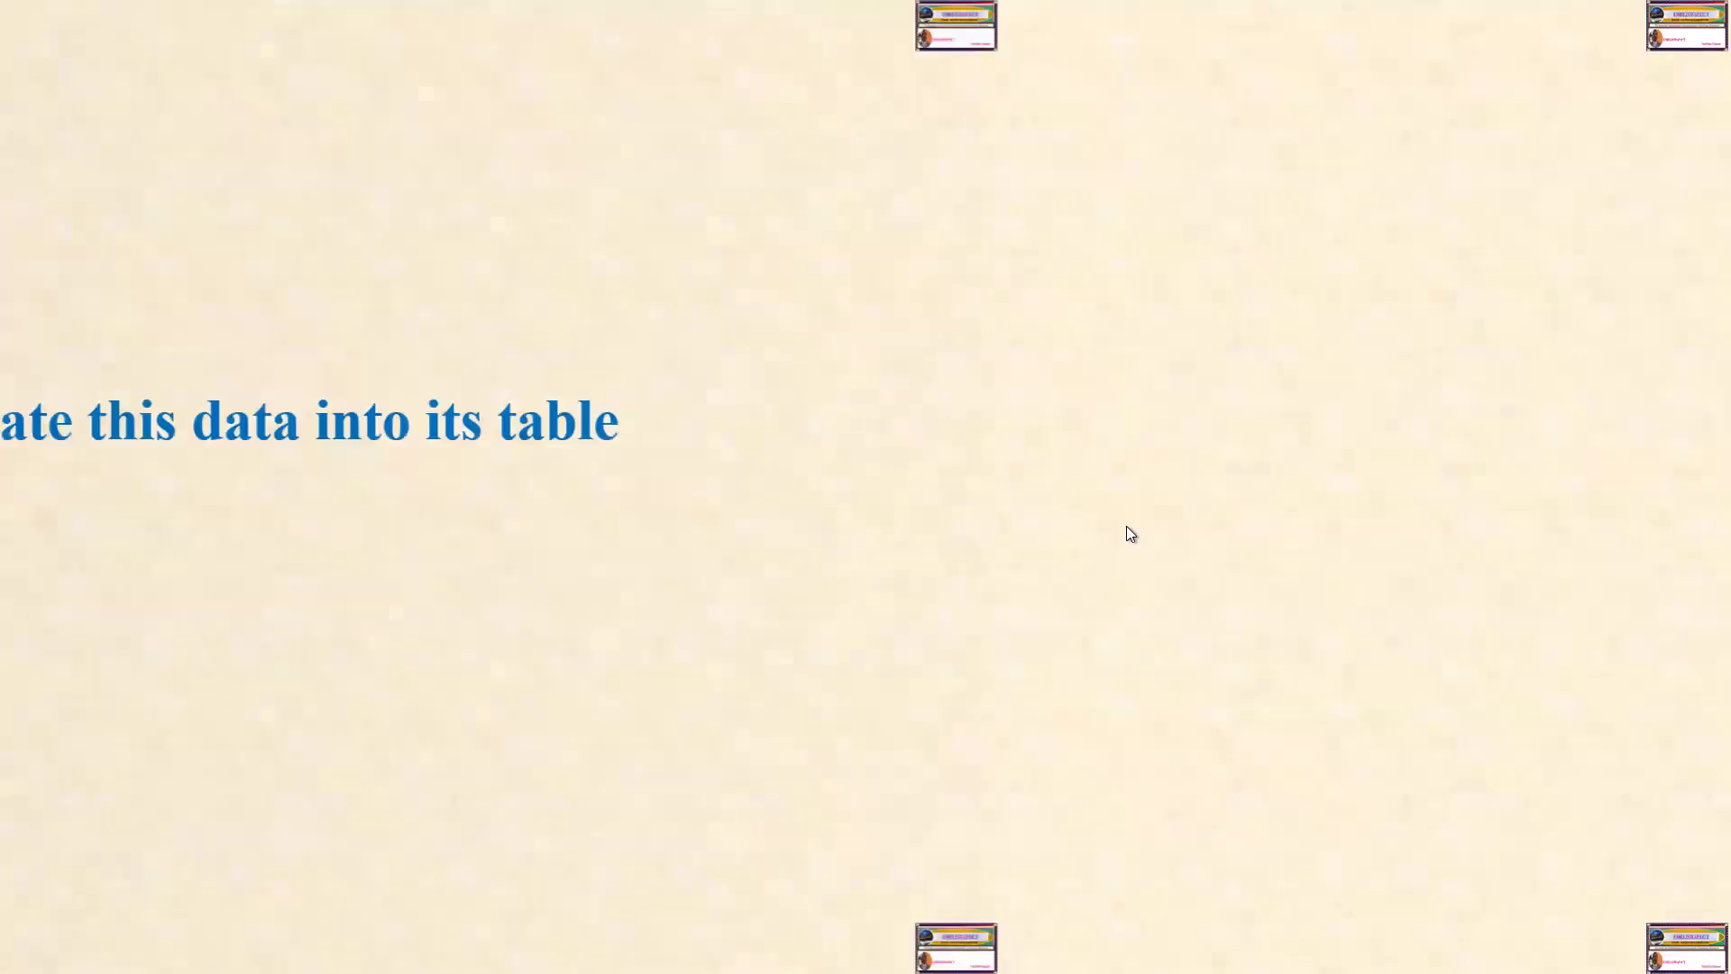
click(1126, 532)
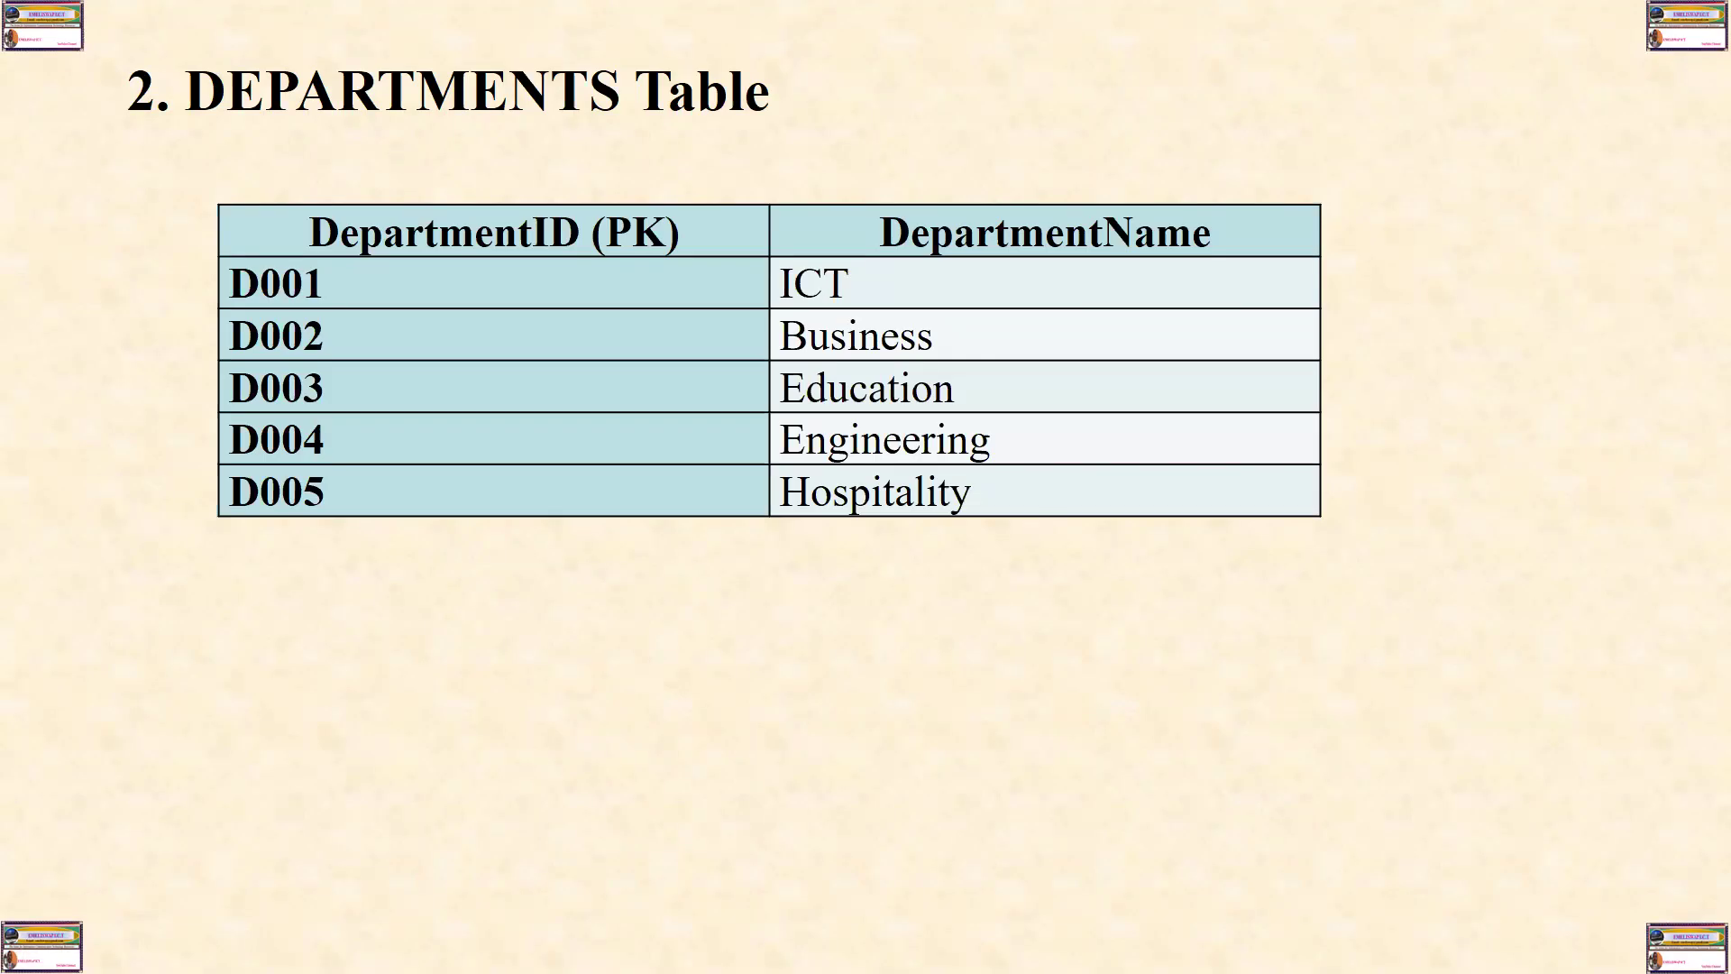
key(Right)
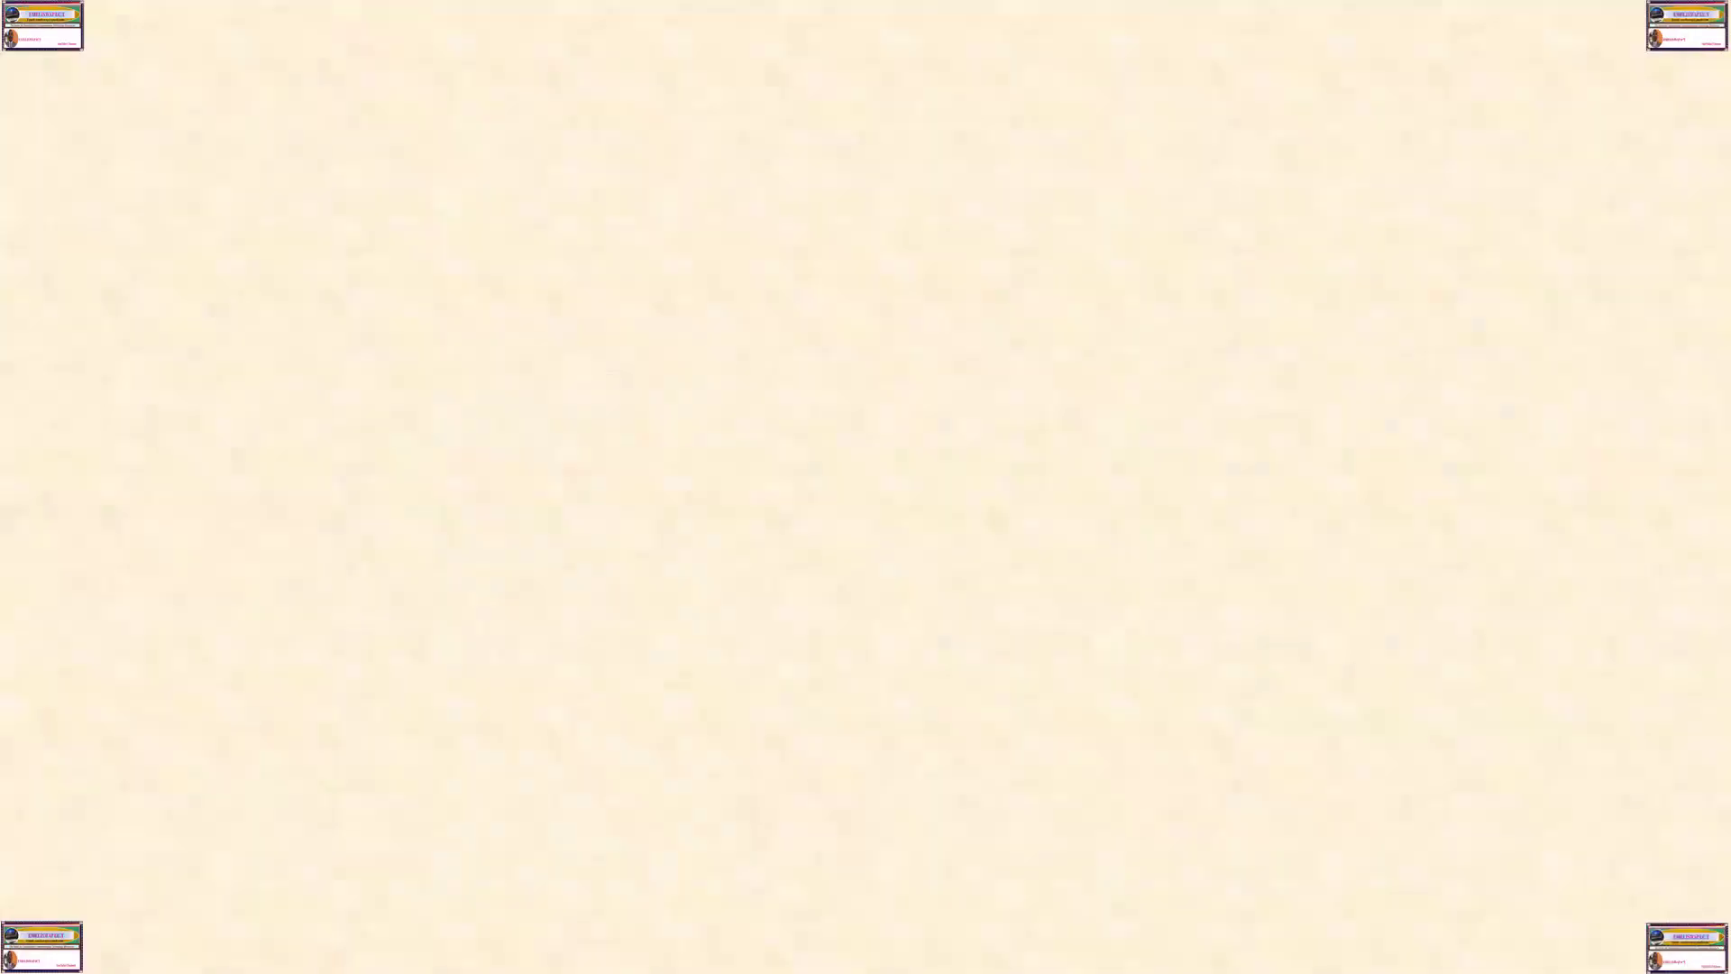
key(Right)
key(Right)
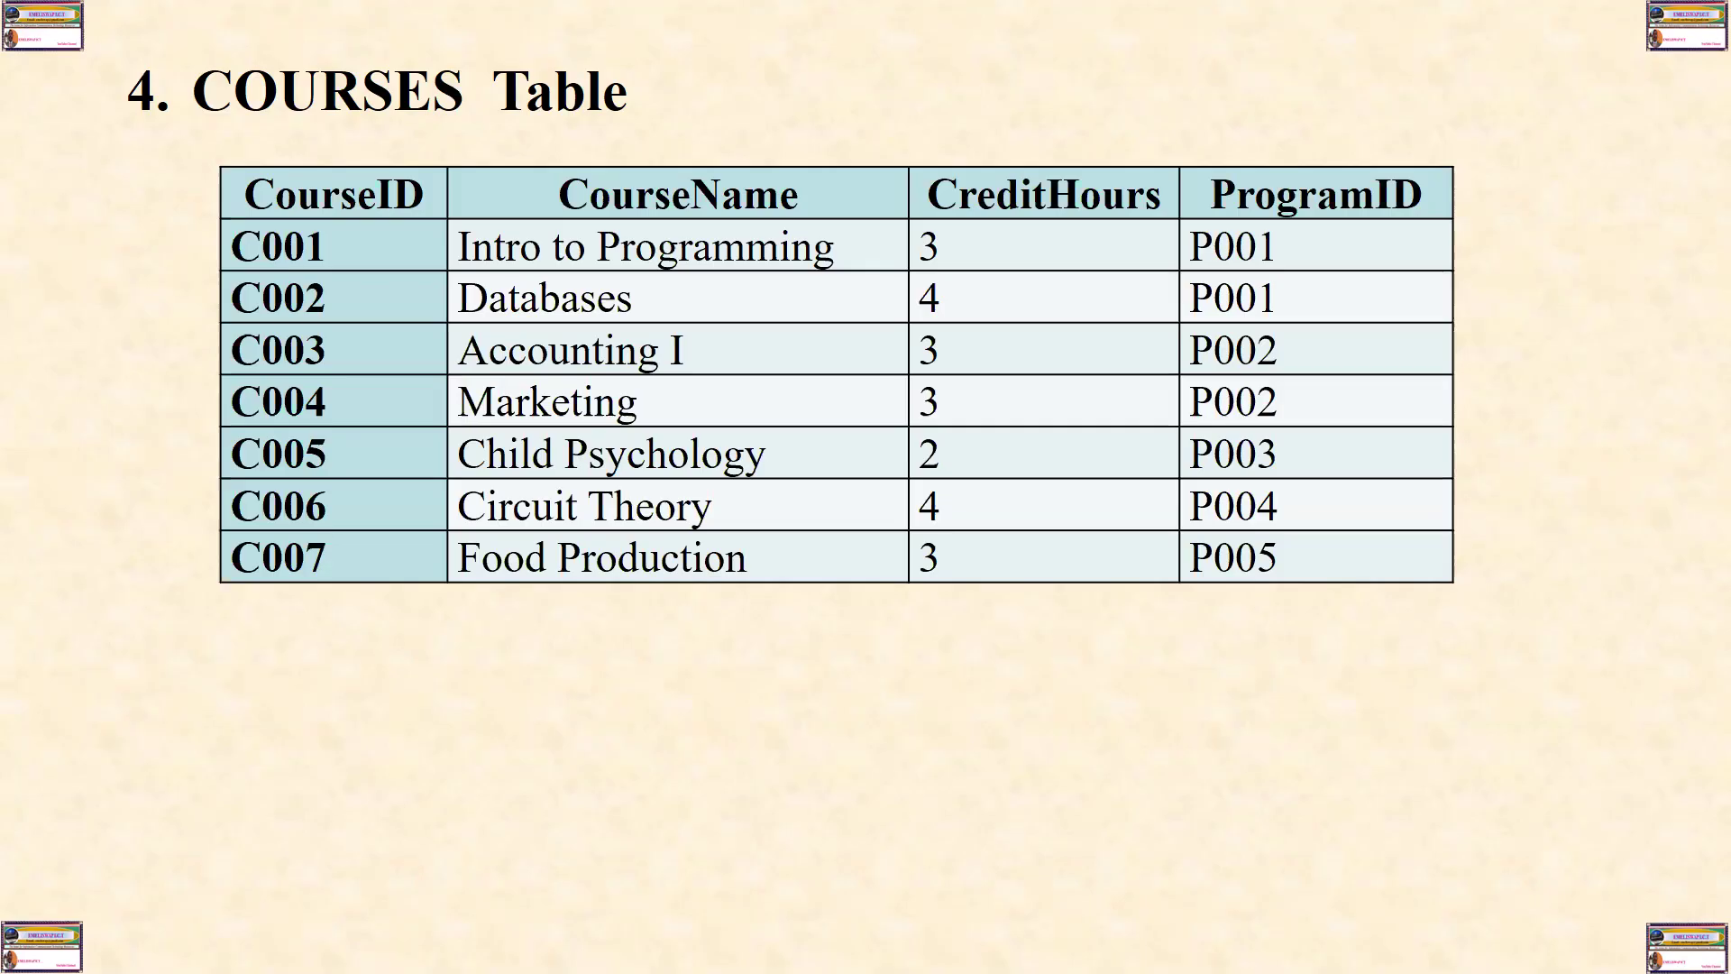
Switch back to Access and close the DEPARTMENTS, PROGRAMS and STUDENTS tables
key(super)
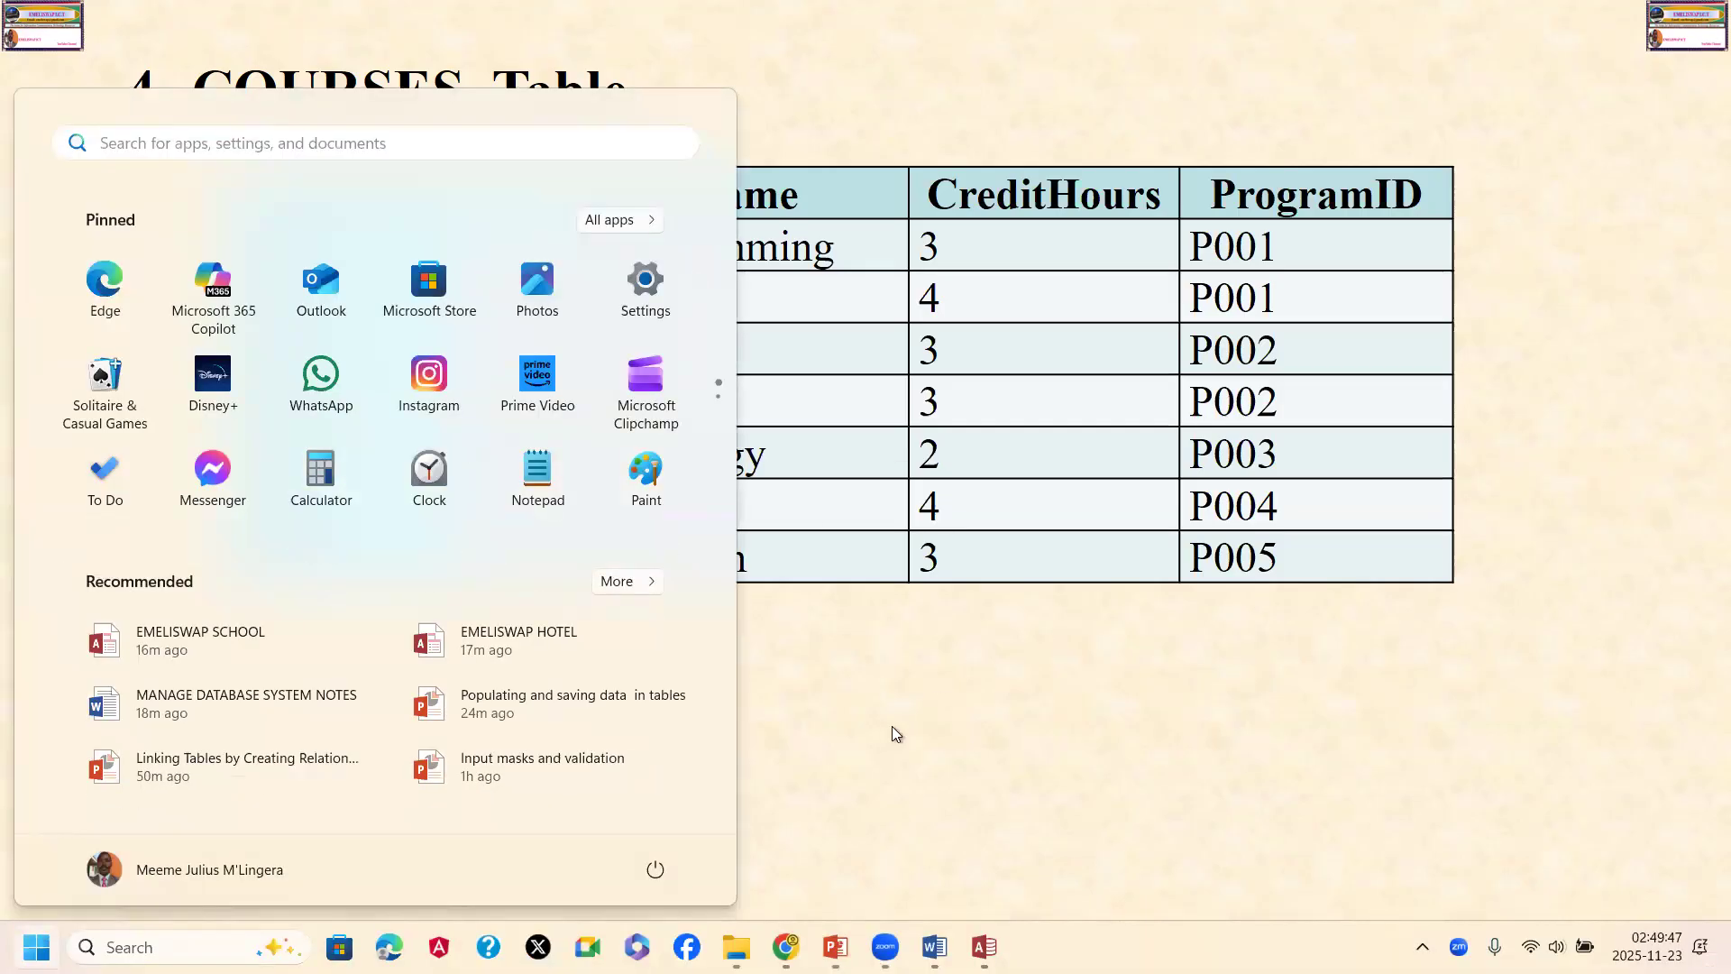
click(983, 947)
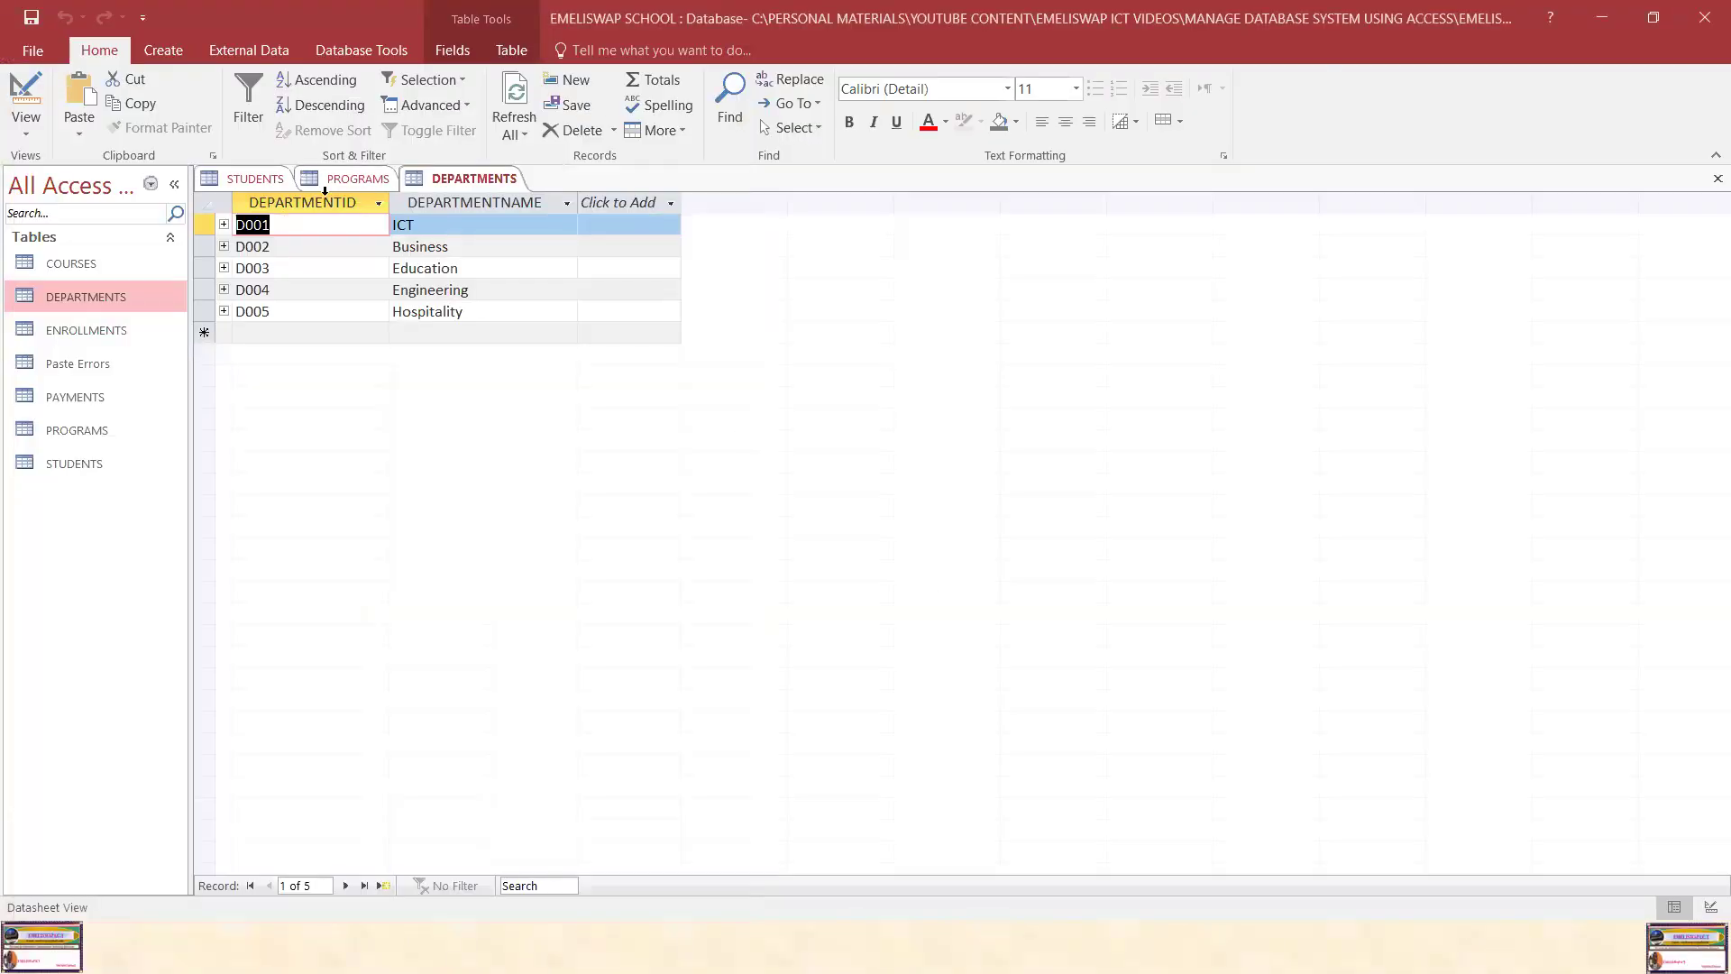
right_click(470, 177)
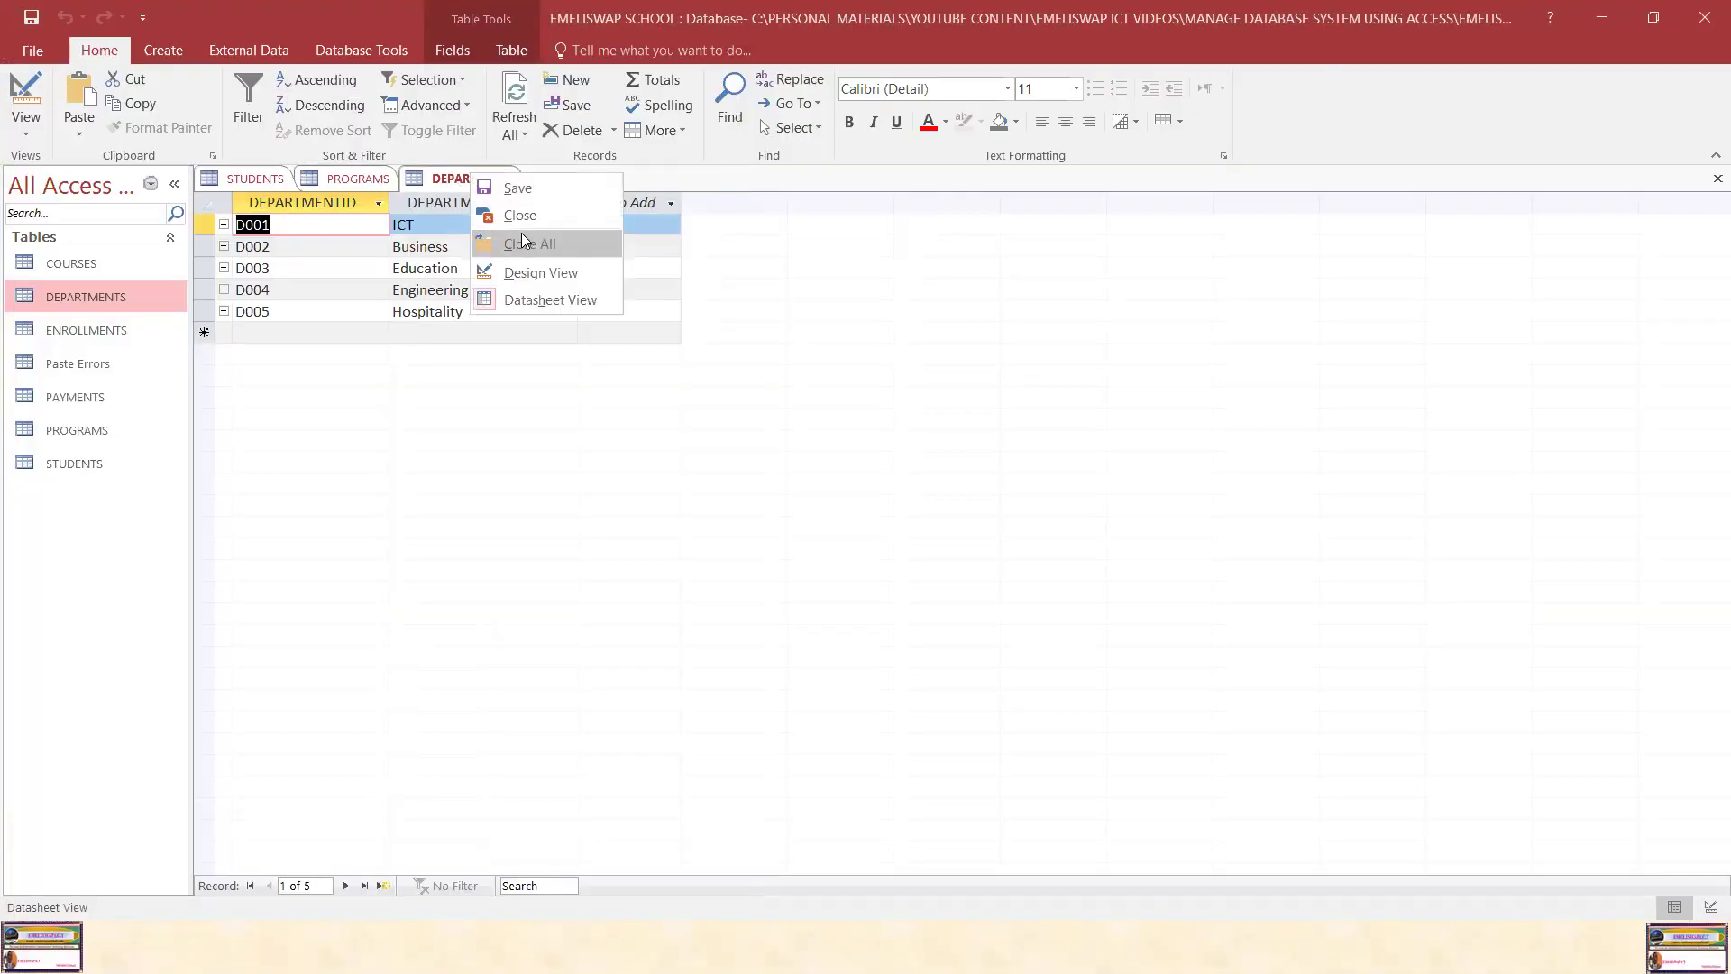
click(520, 215)
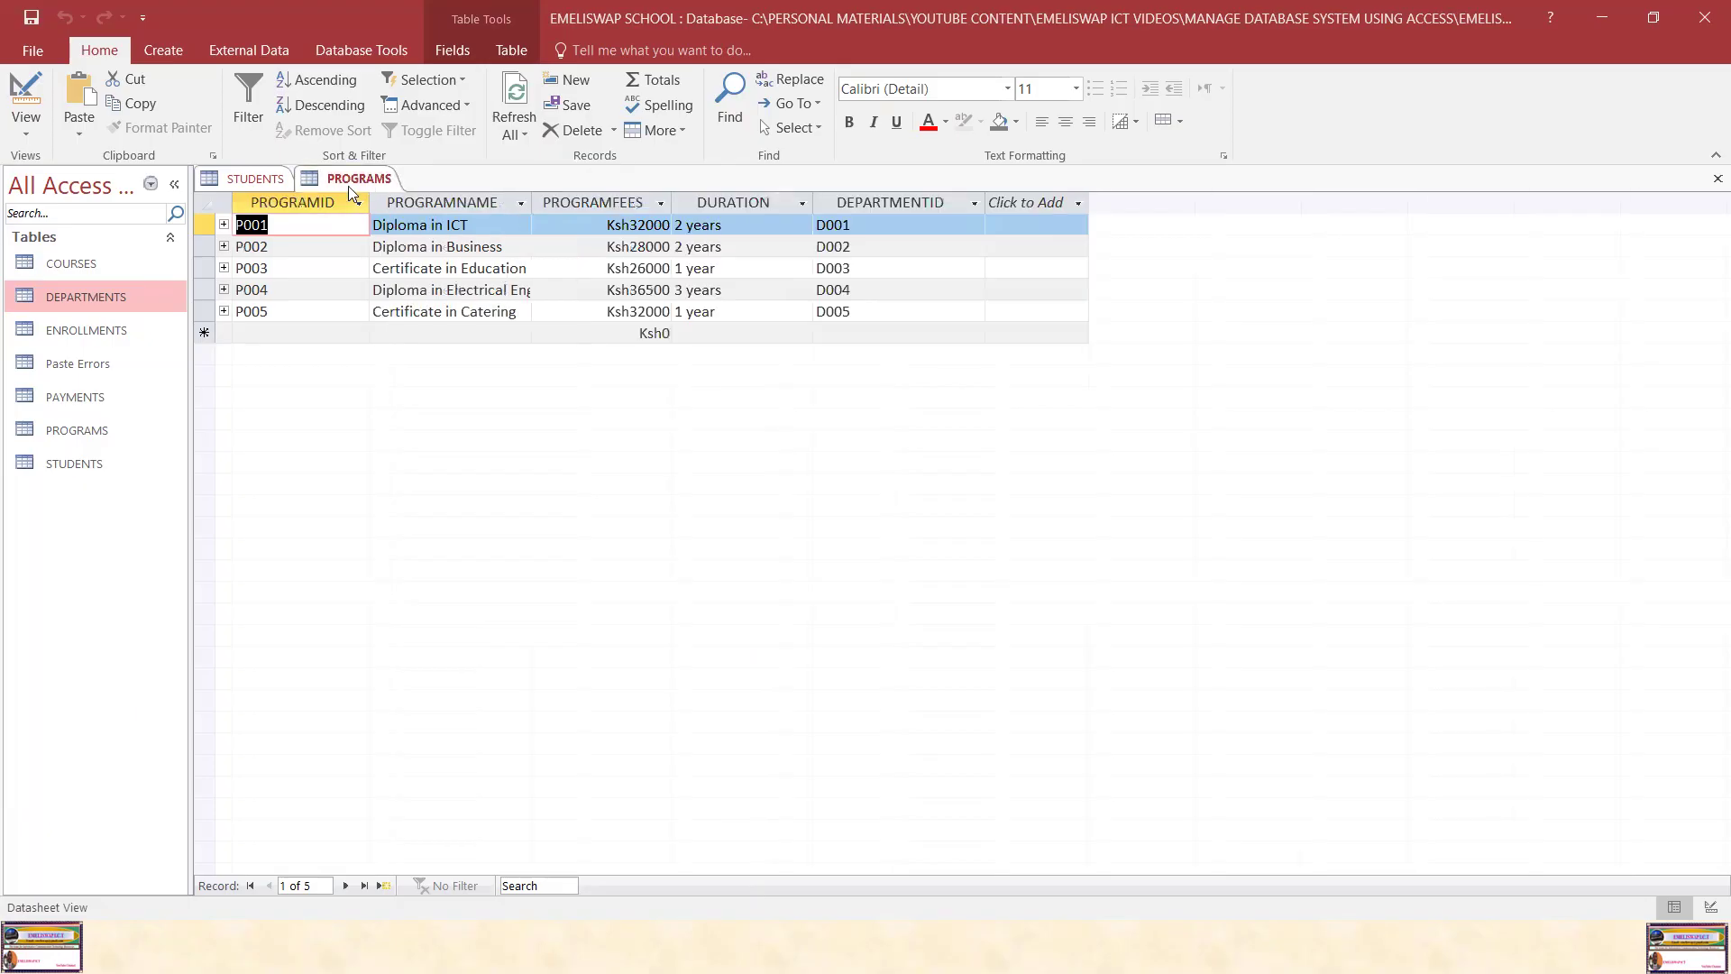
right_click(350, 186)
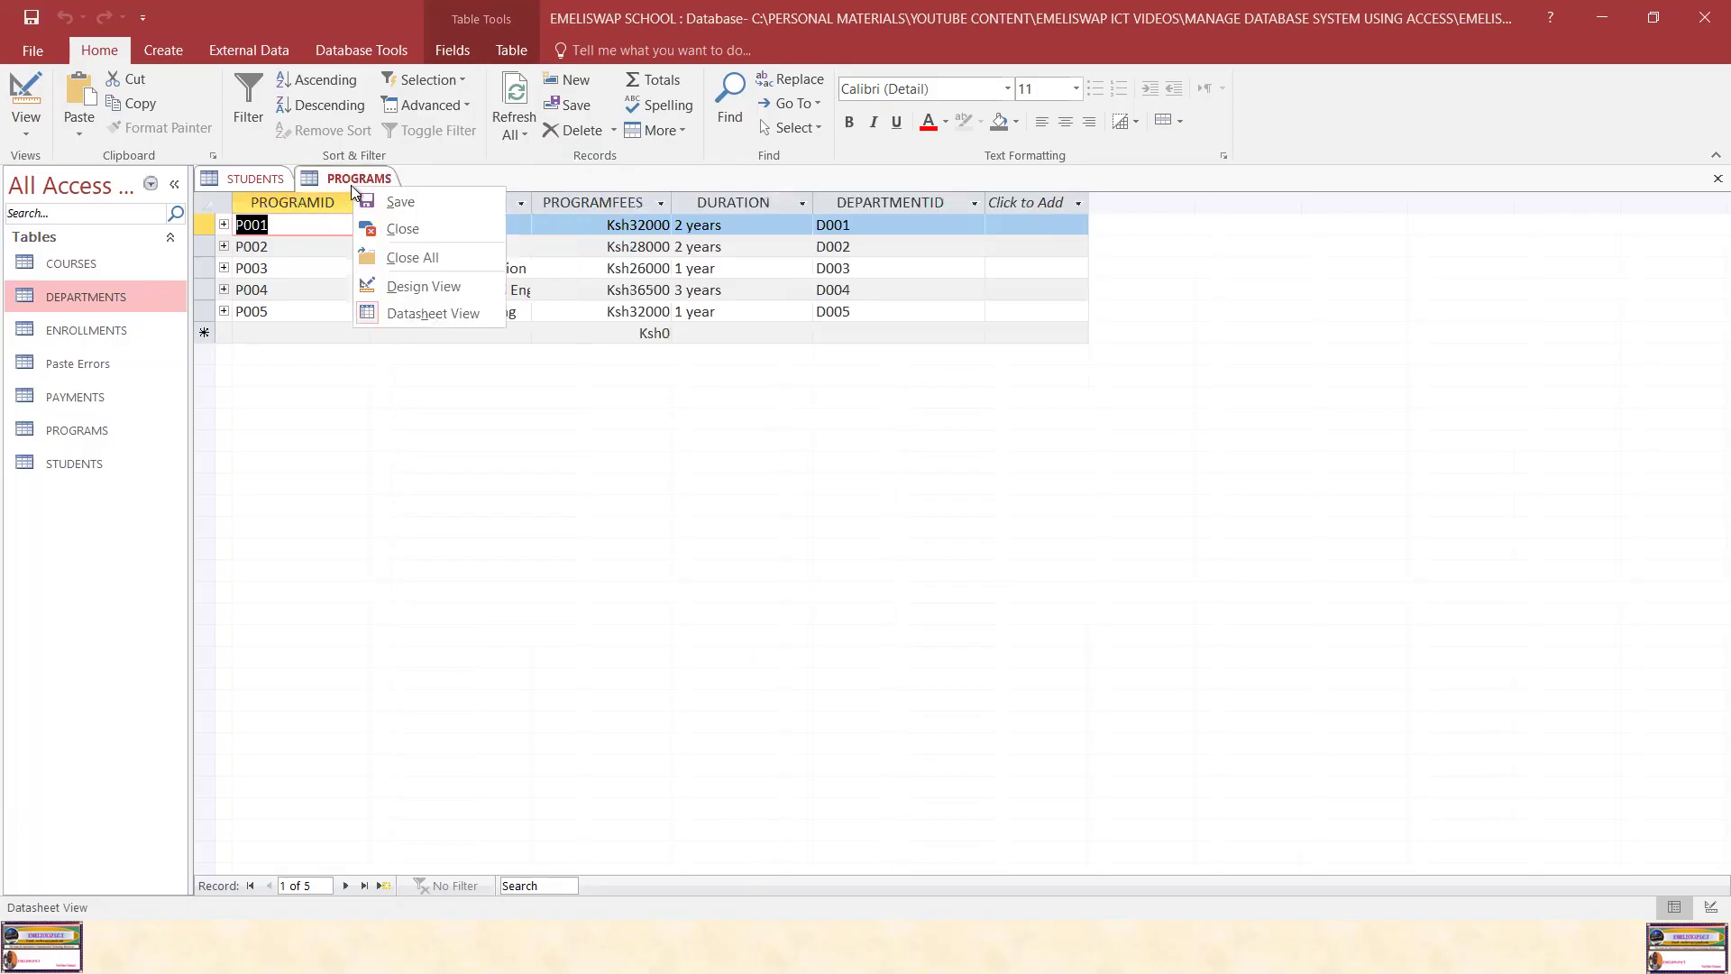
click(414, 255)
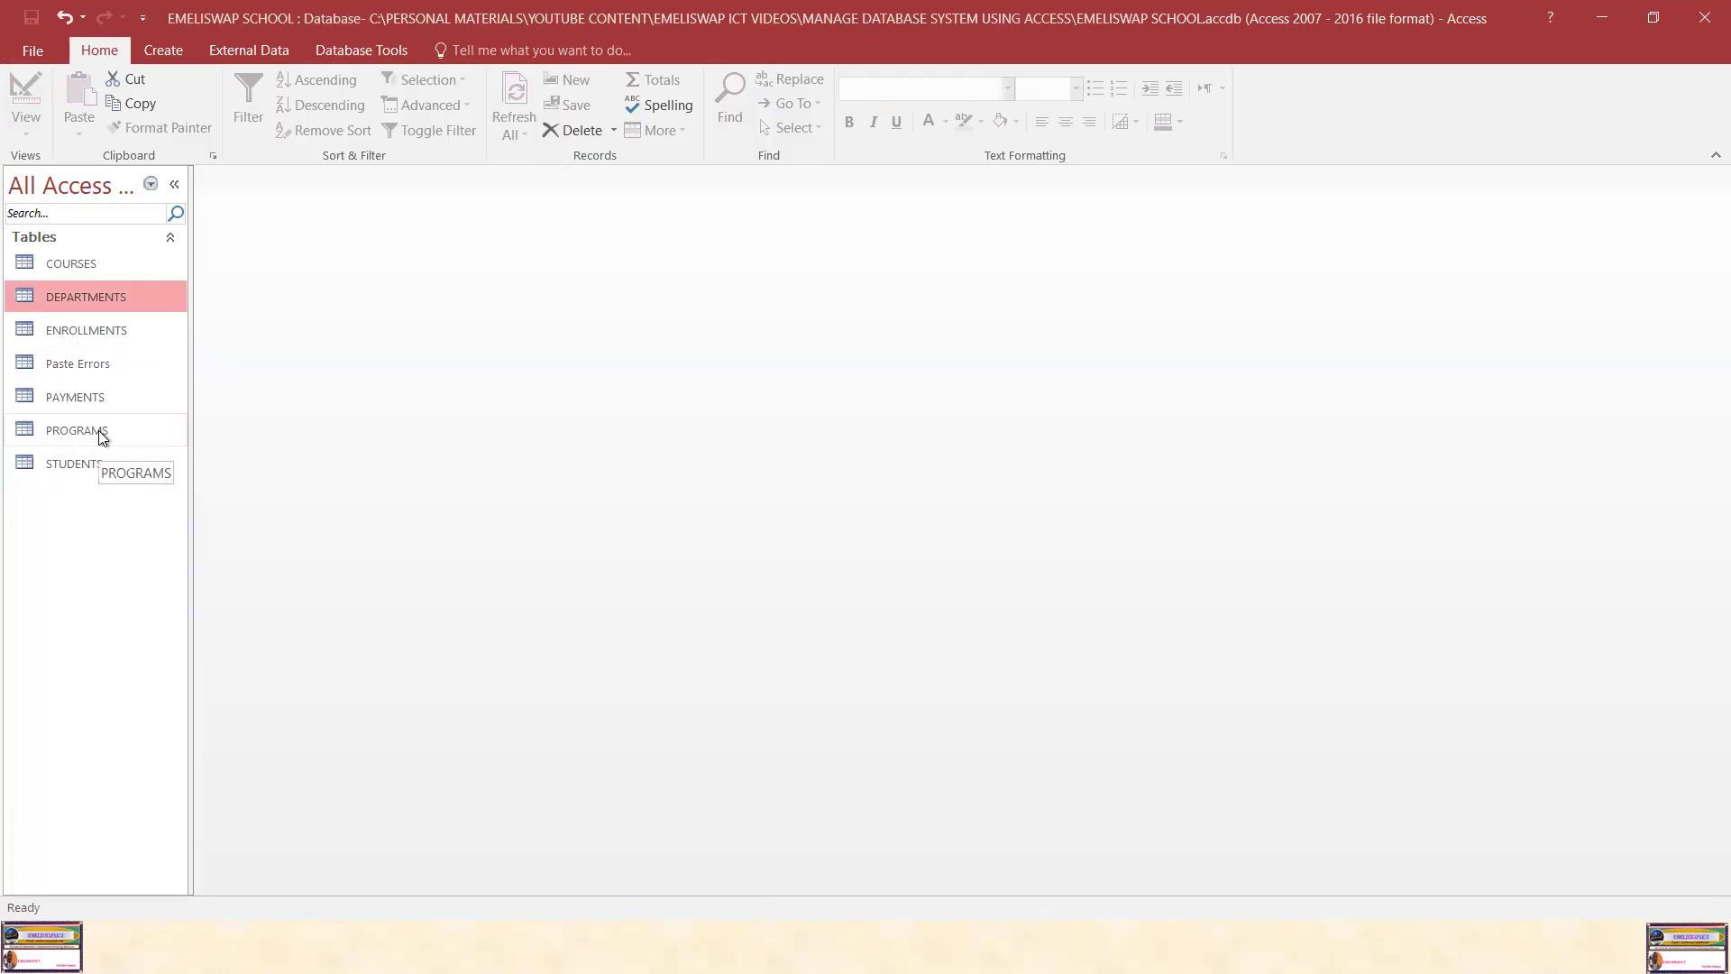
Delete the Paste Errors table from the database
click(87, 368)
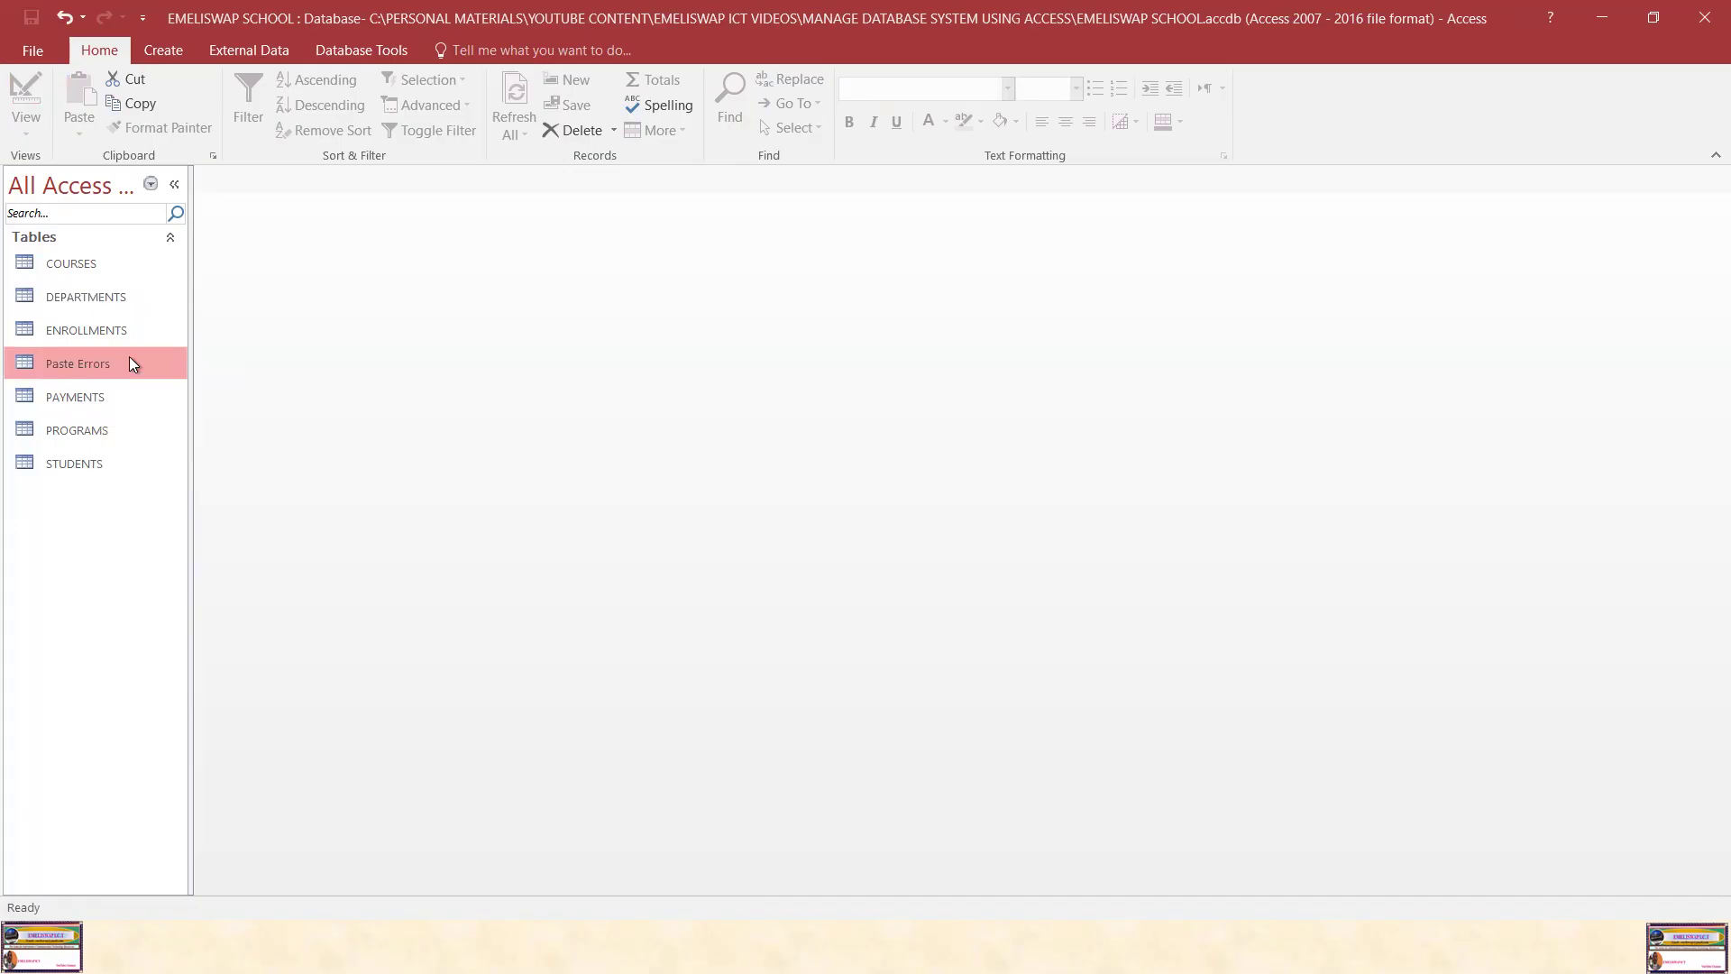
key(Delete)
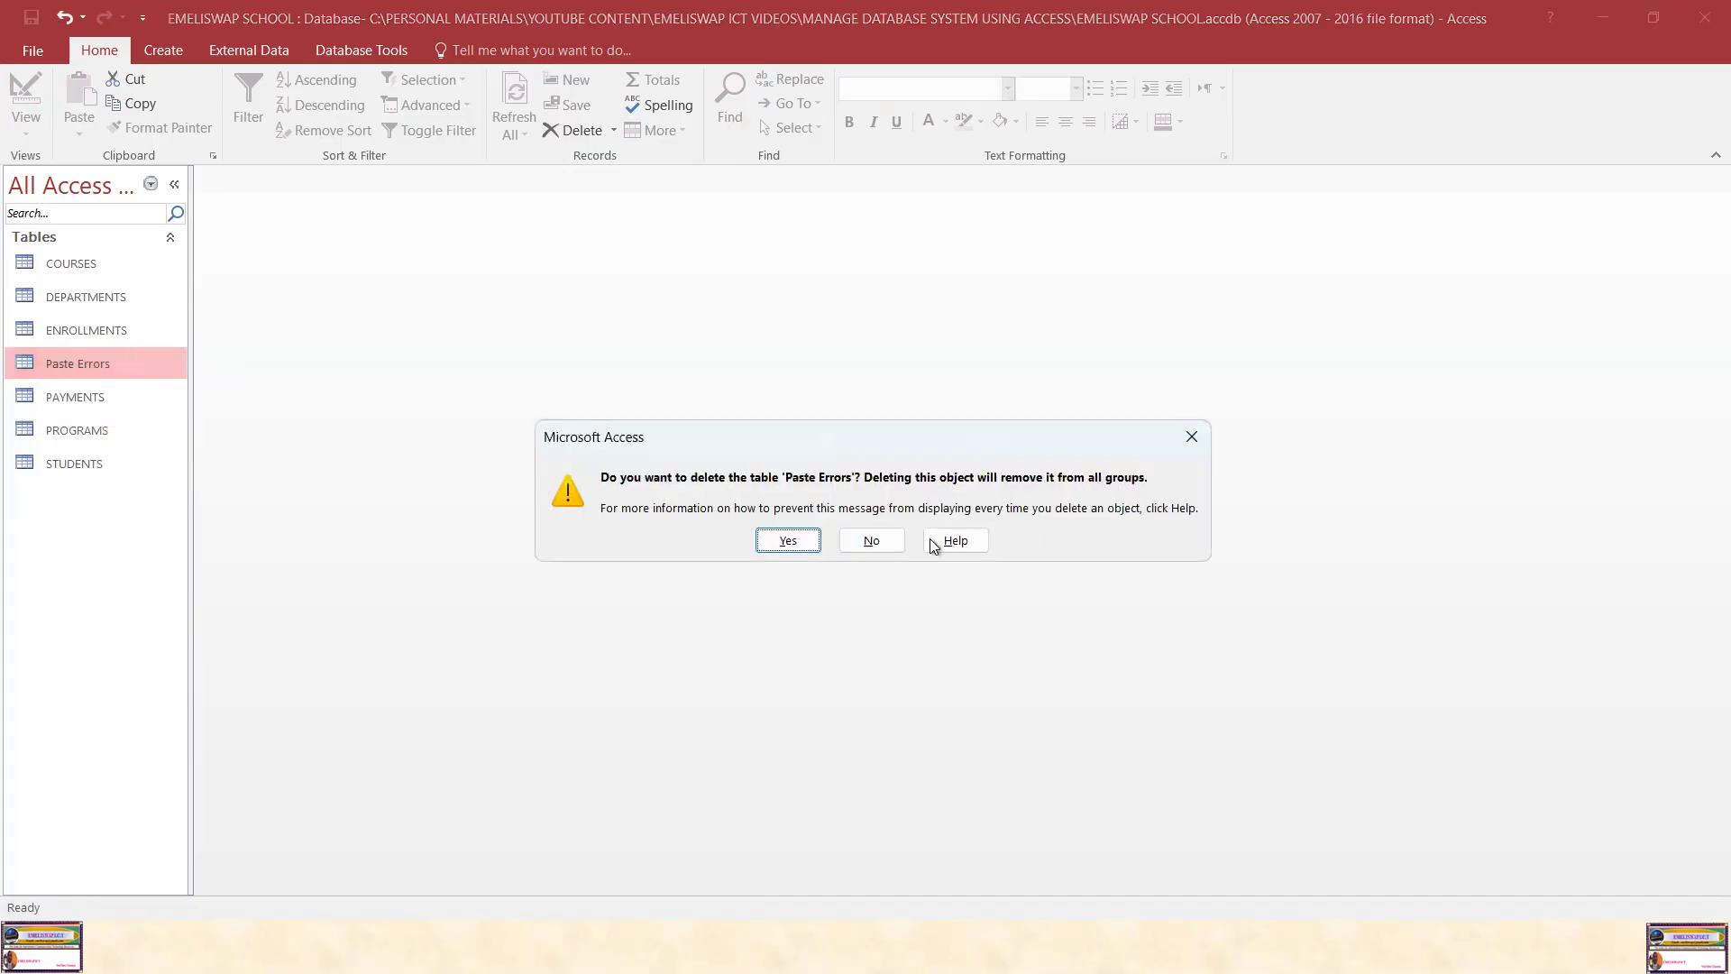
click(793, 539)
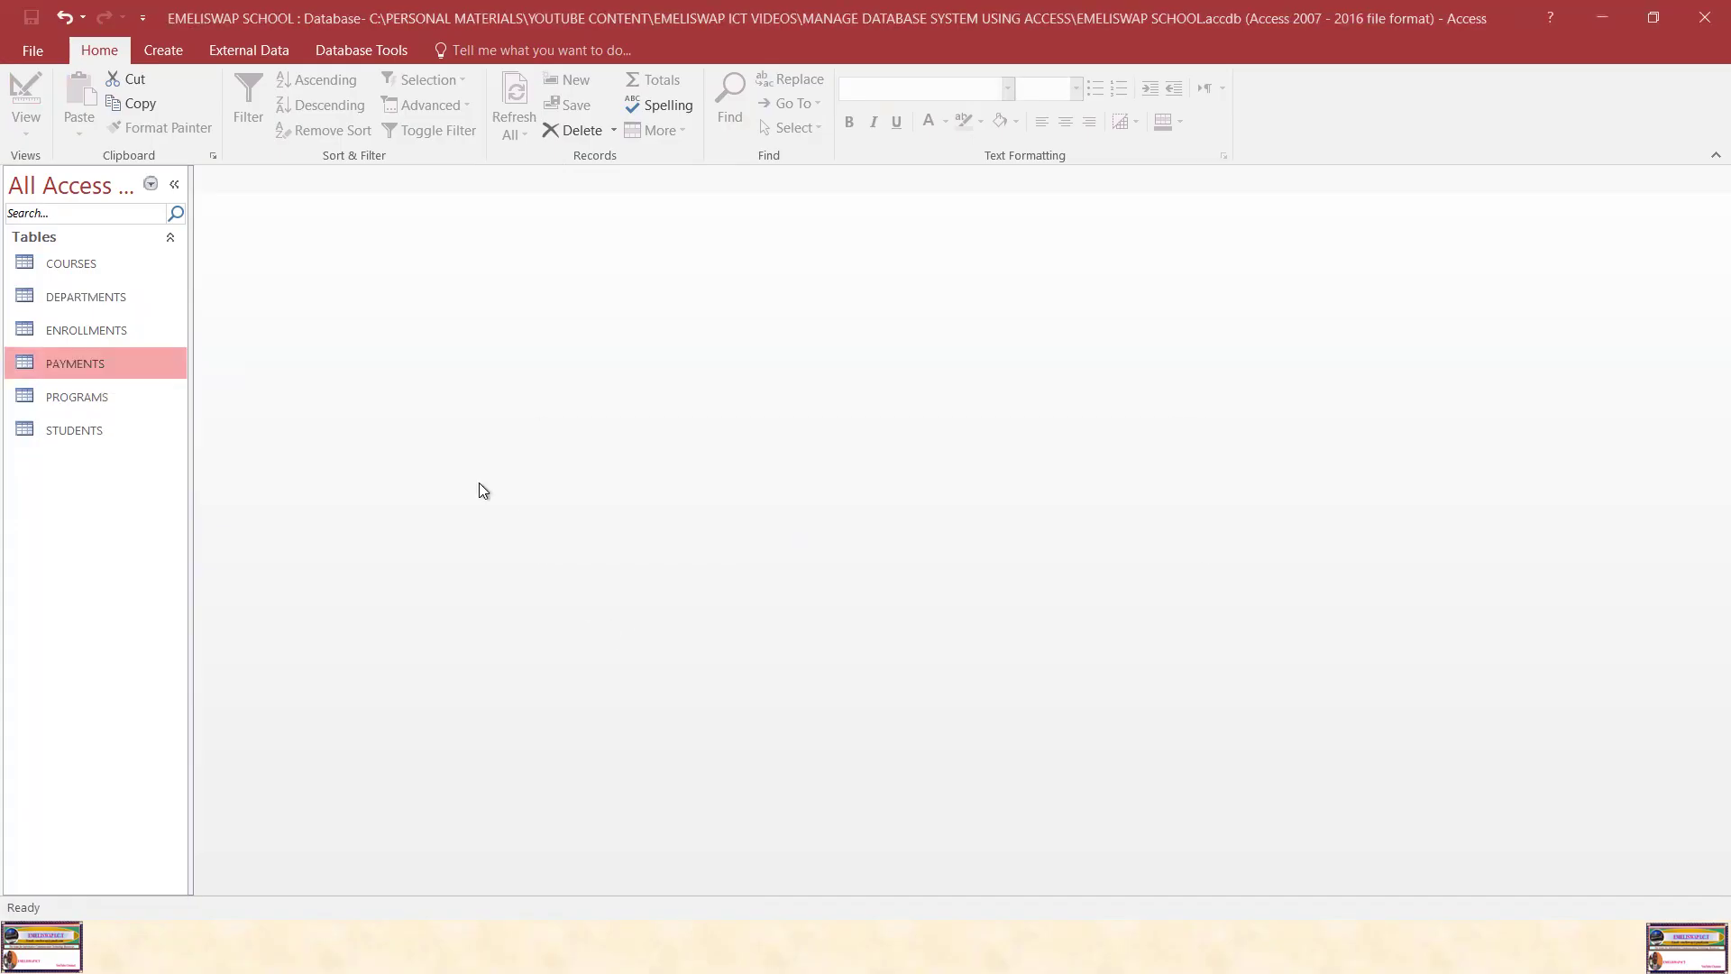
Open the COURSES table, then switch to the Word notes and copy course records C001 to C007 without the header row
click(83, 262)
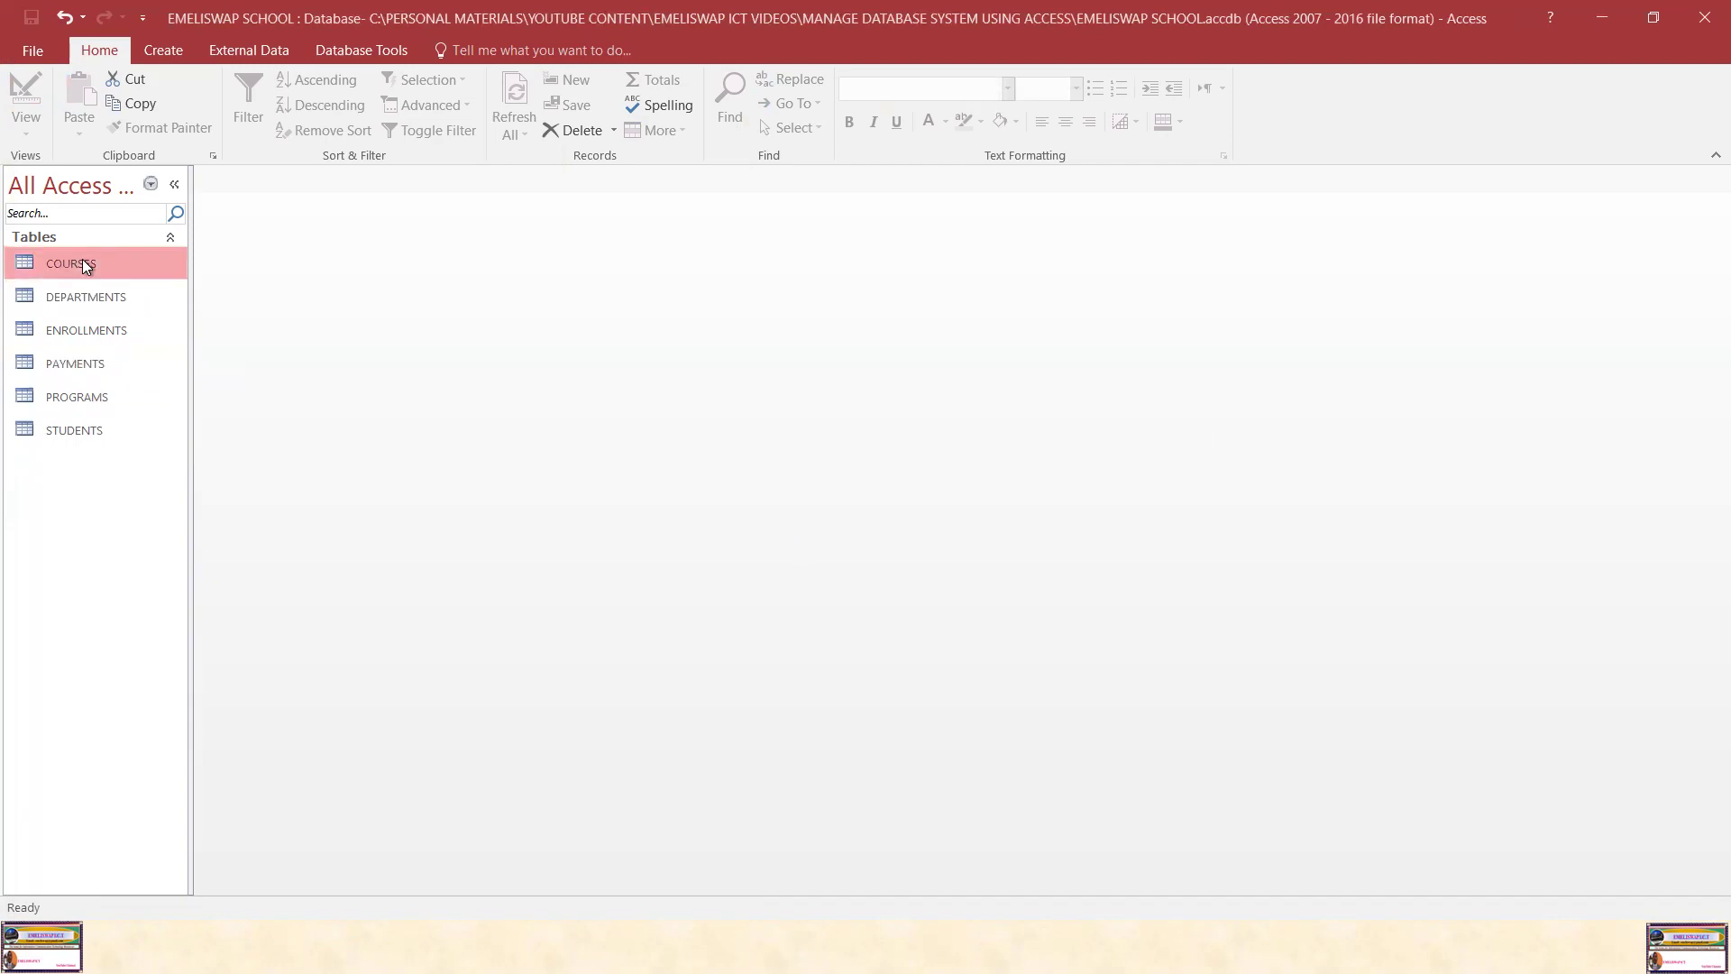
double_click(83, 263)
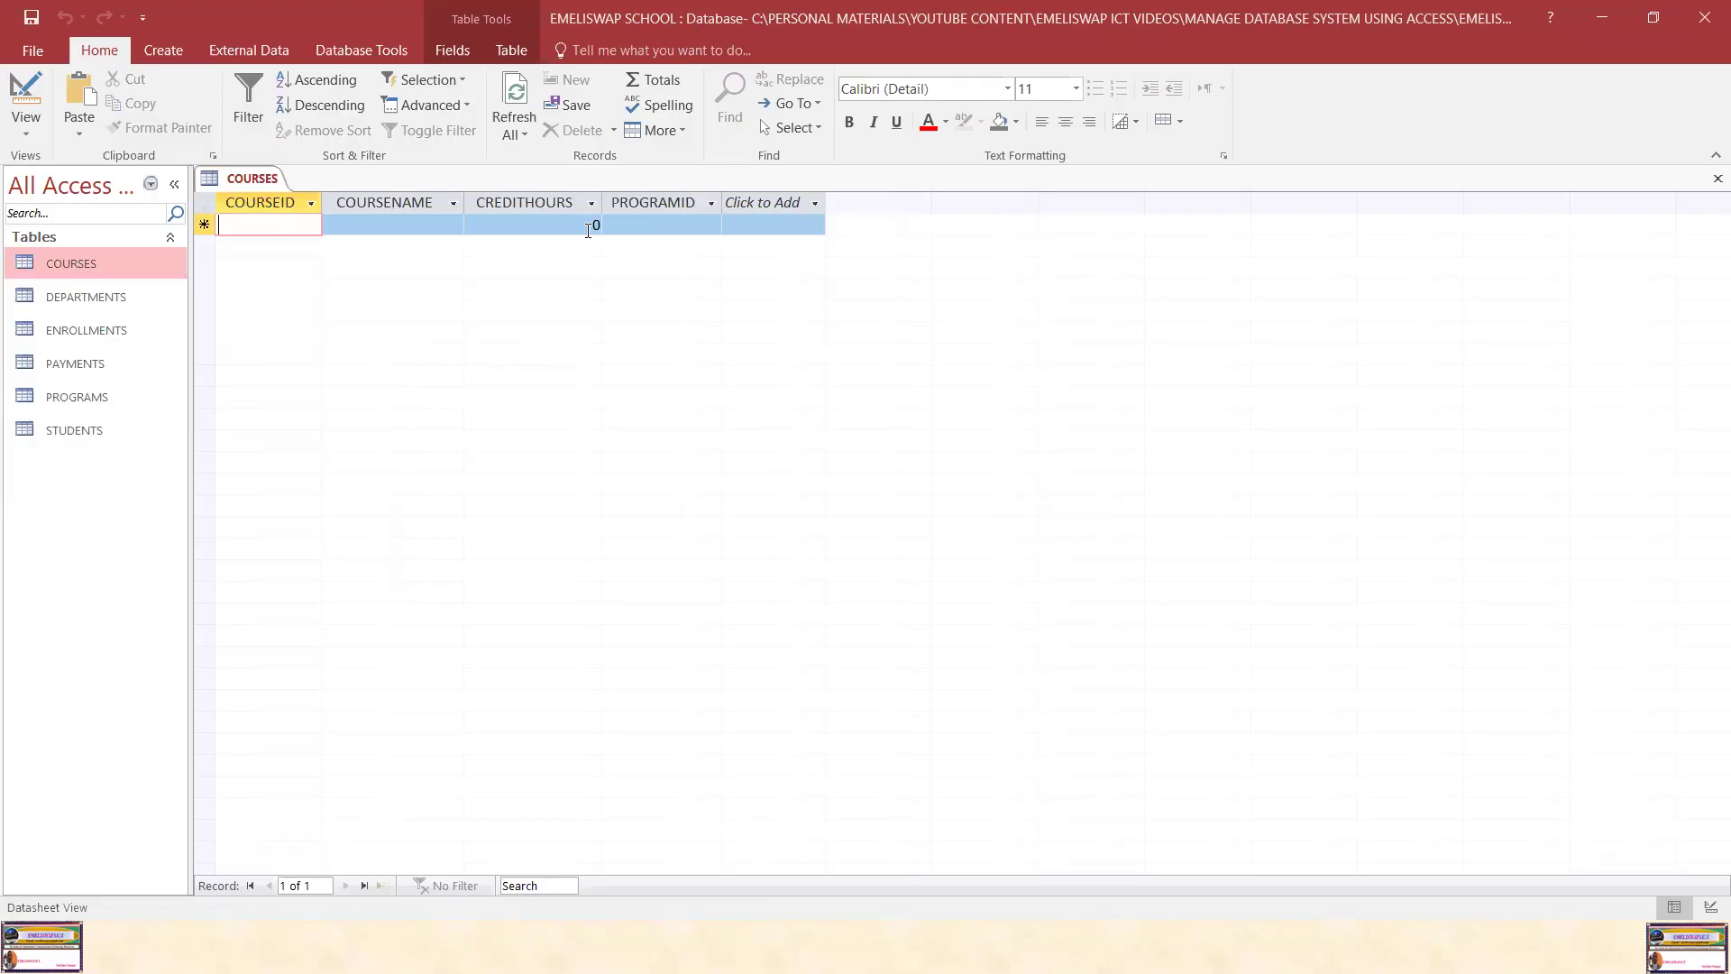
key(super)
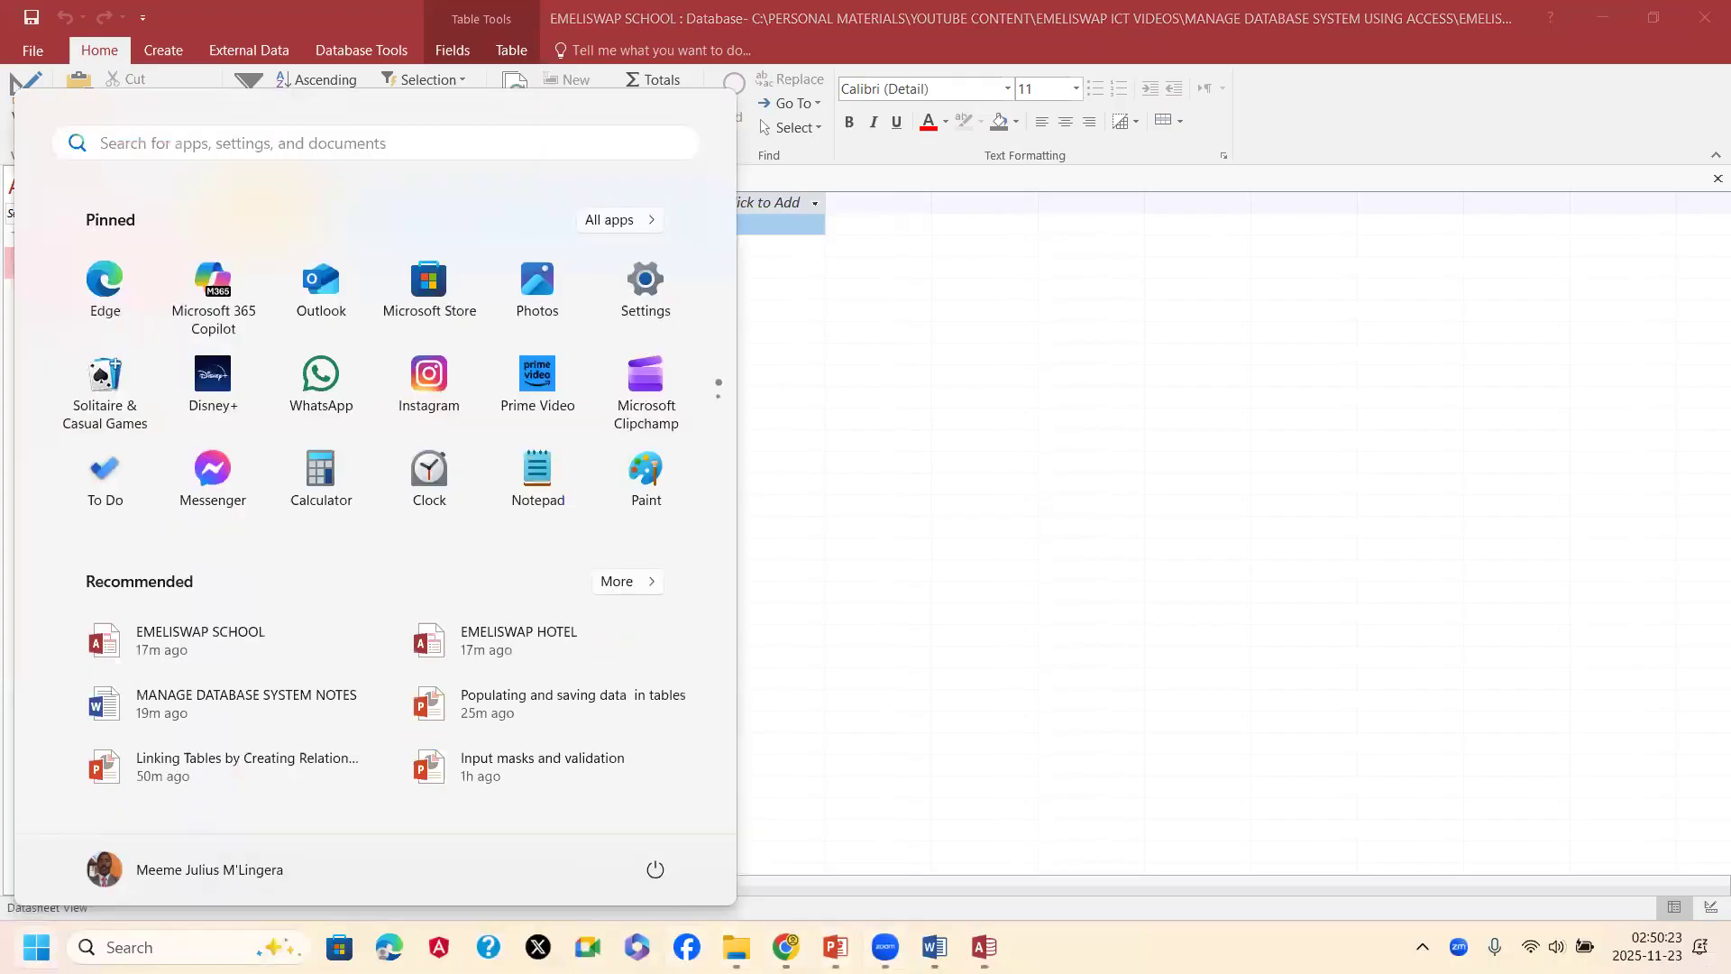
key(alt+Tab)
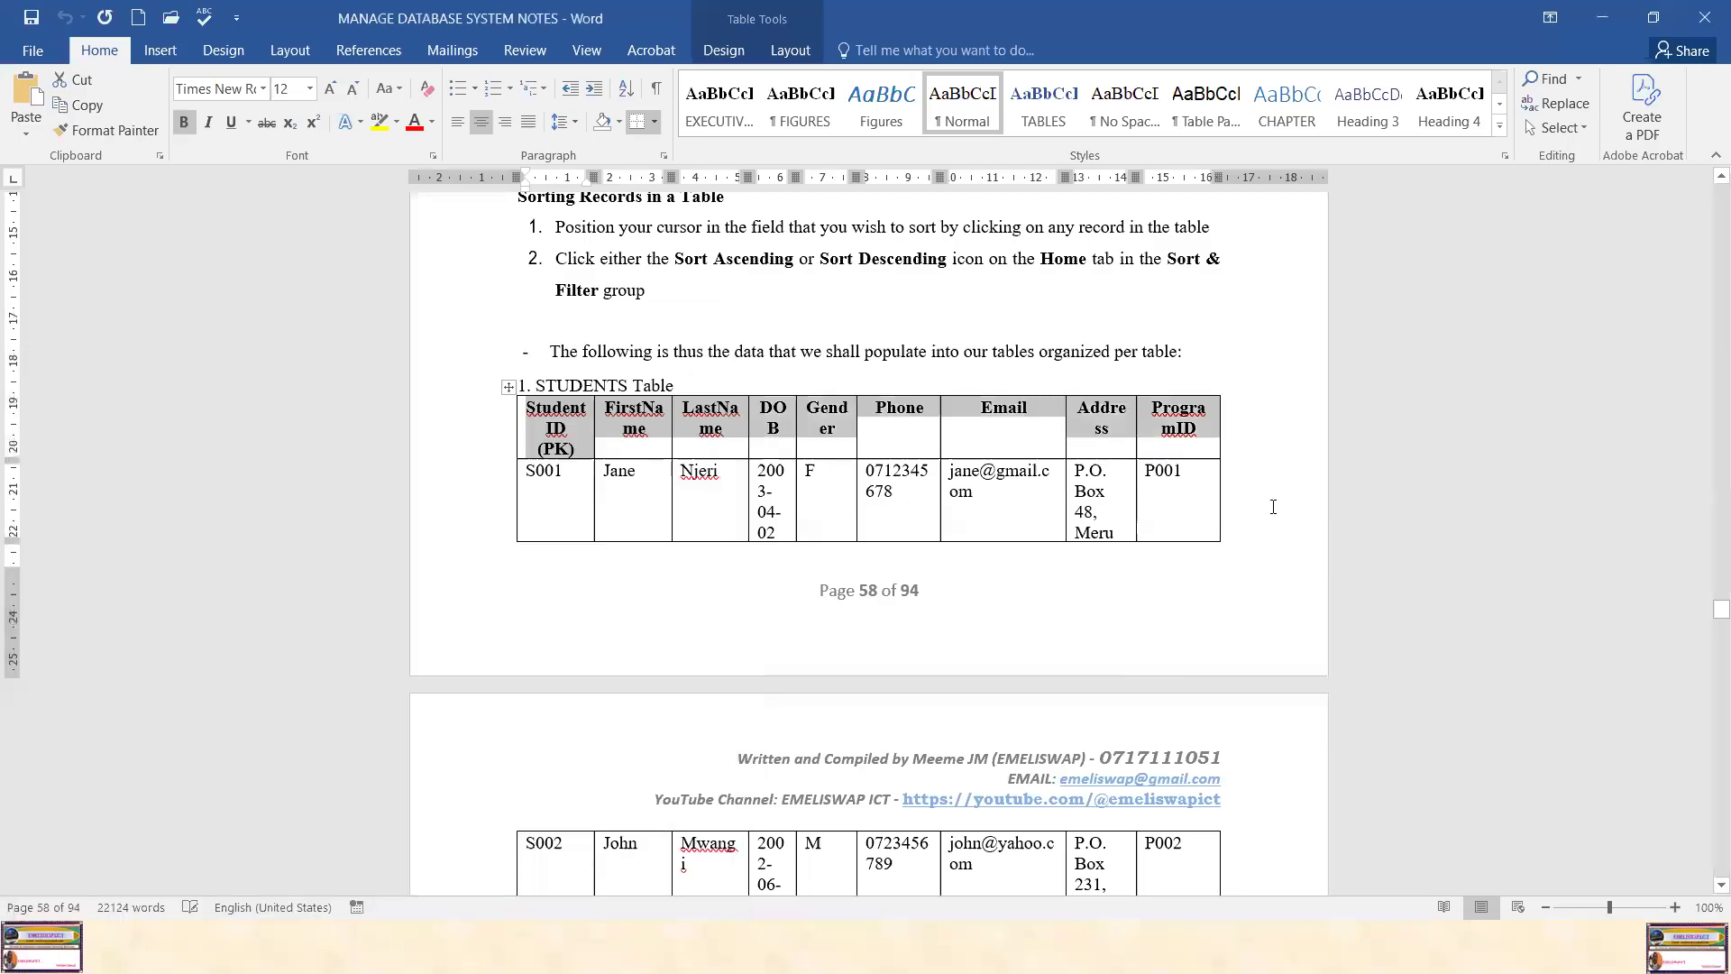
scroll(1273, 507, down, 5)
scroll(1273, 507, down, 10)
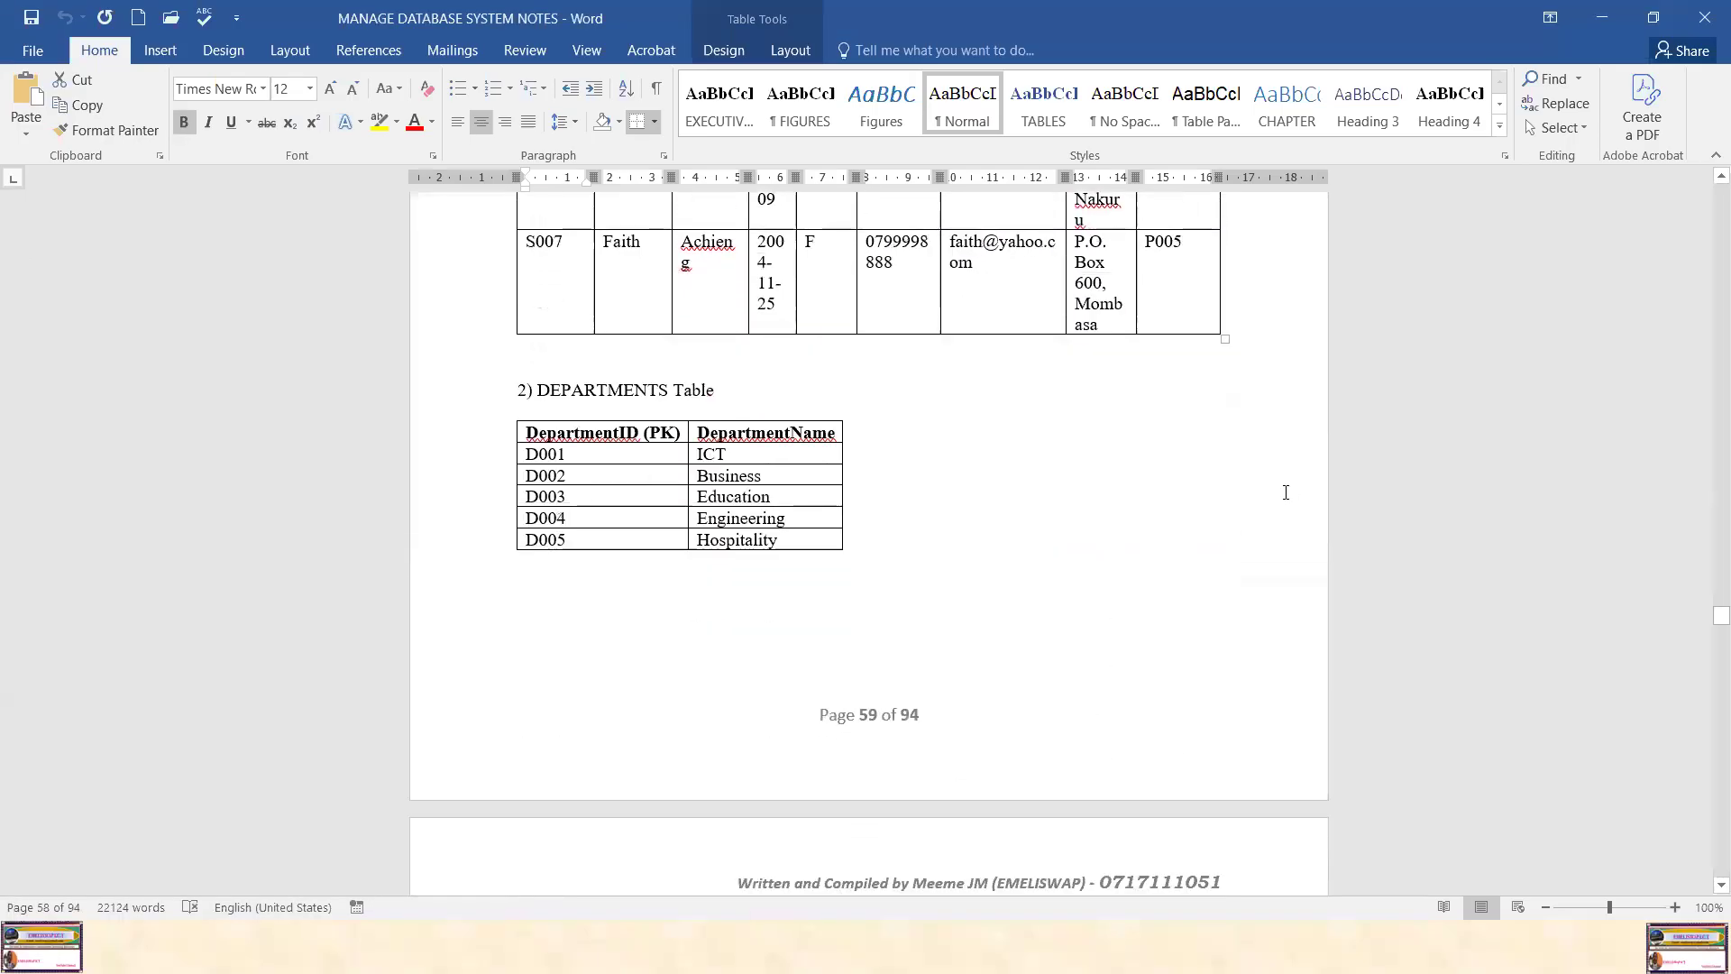
scroll(1271, 490, down, 10)
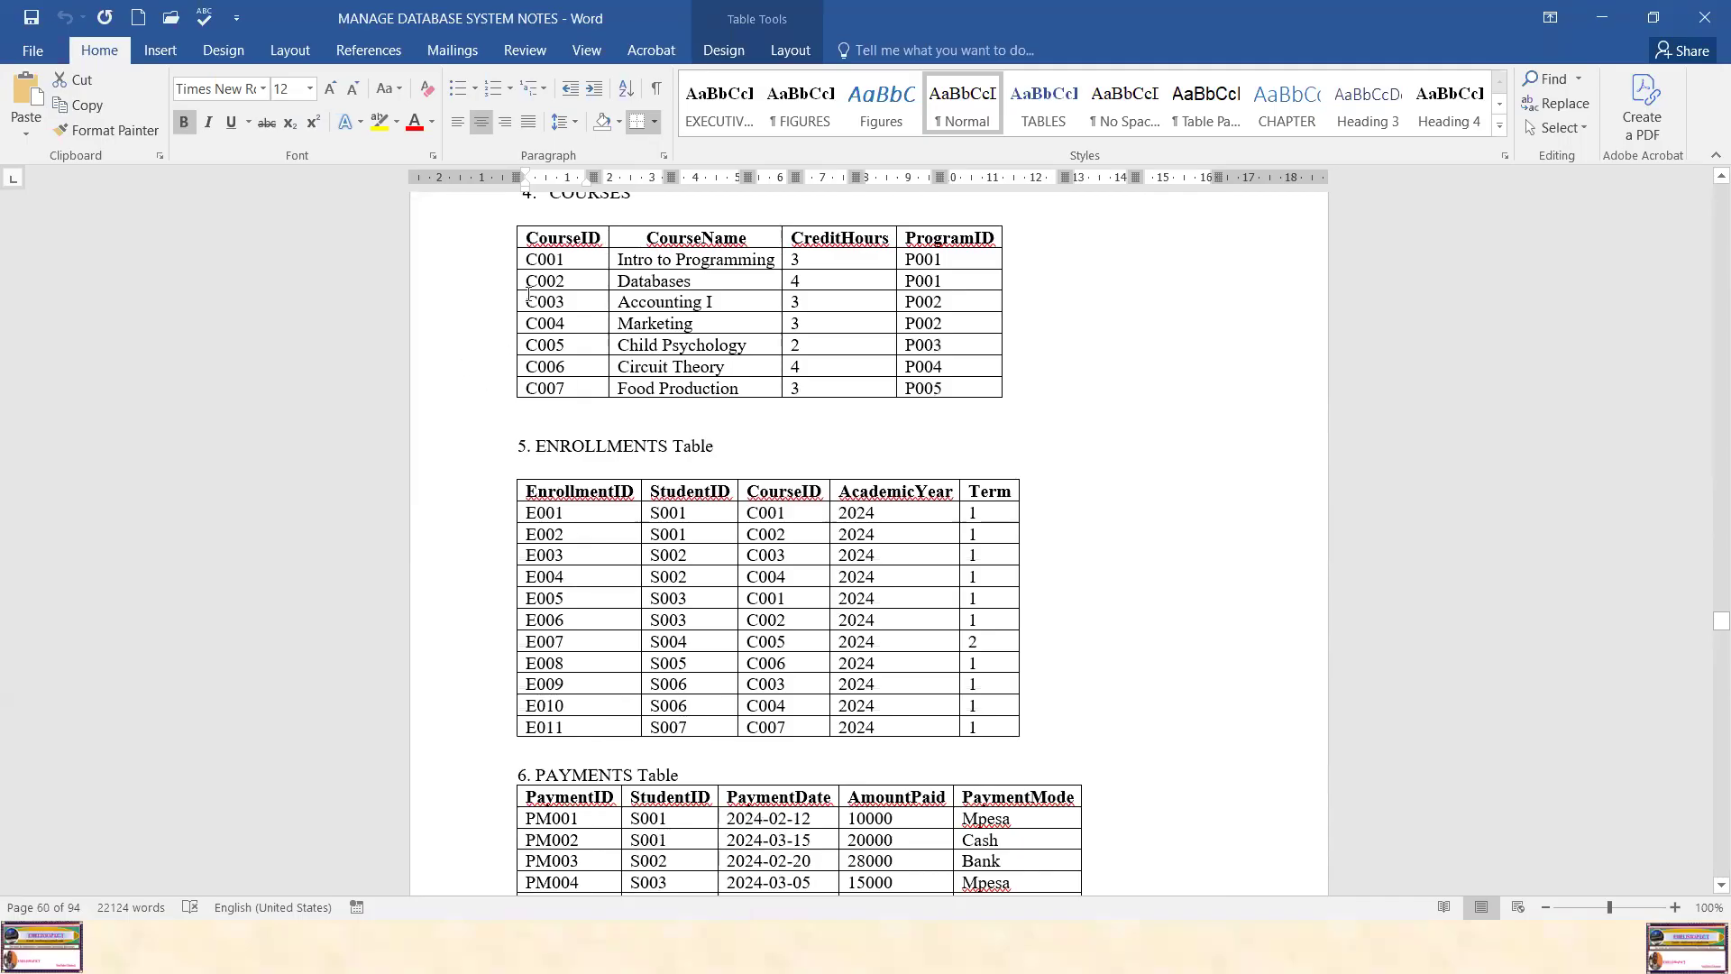
drag(529, 260, 911, 381)
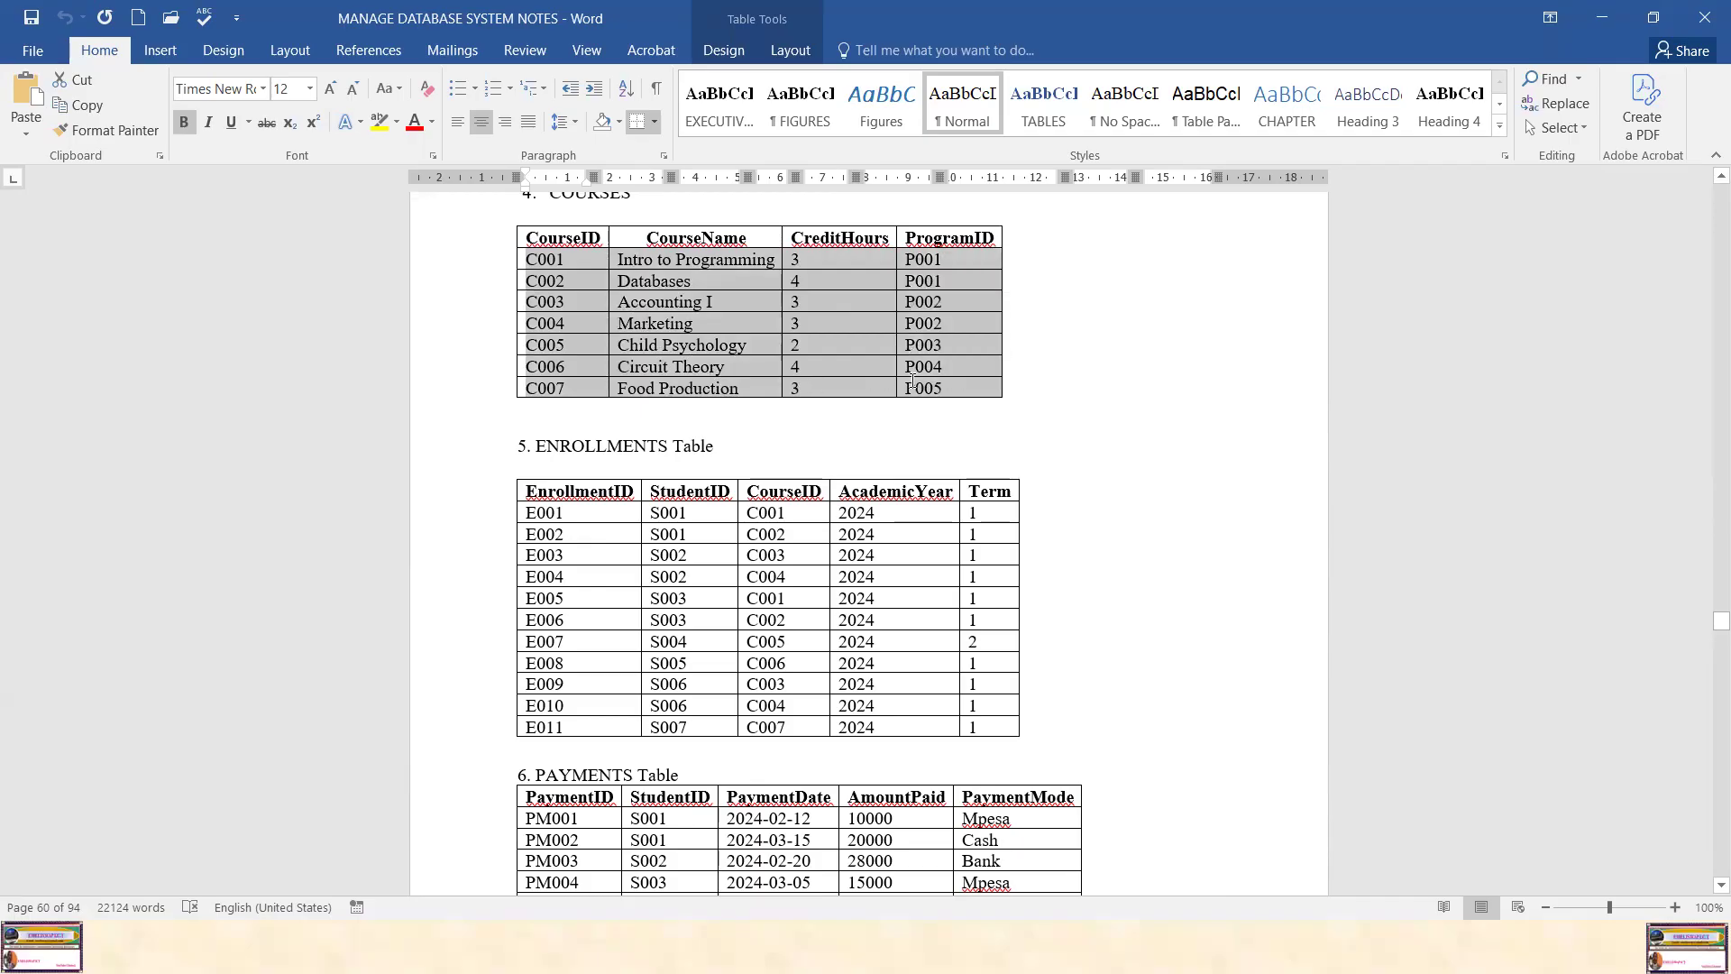
right_click(554, 257)
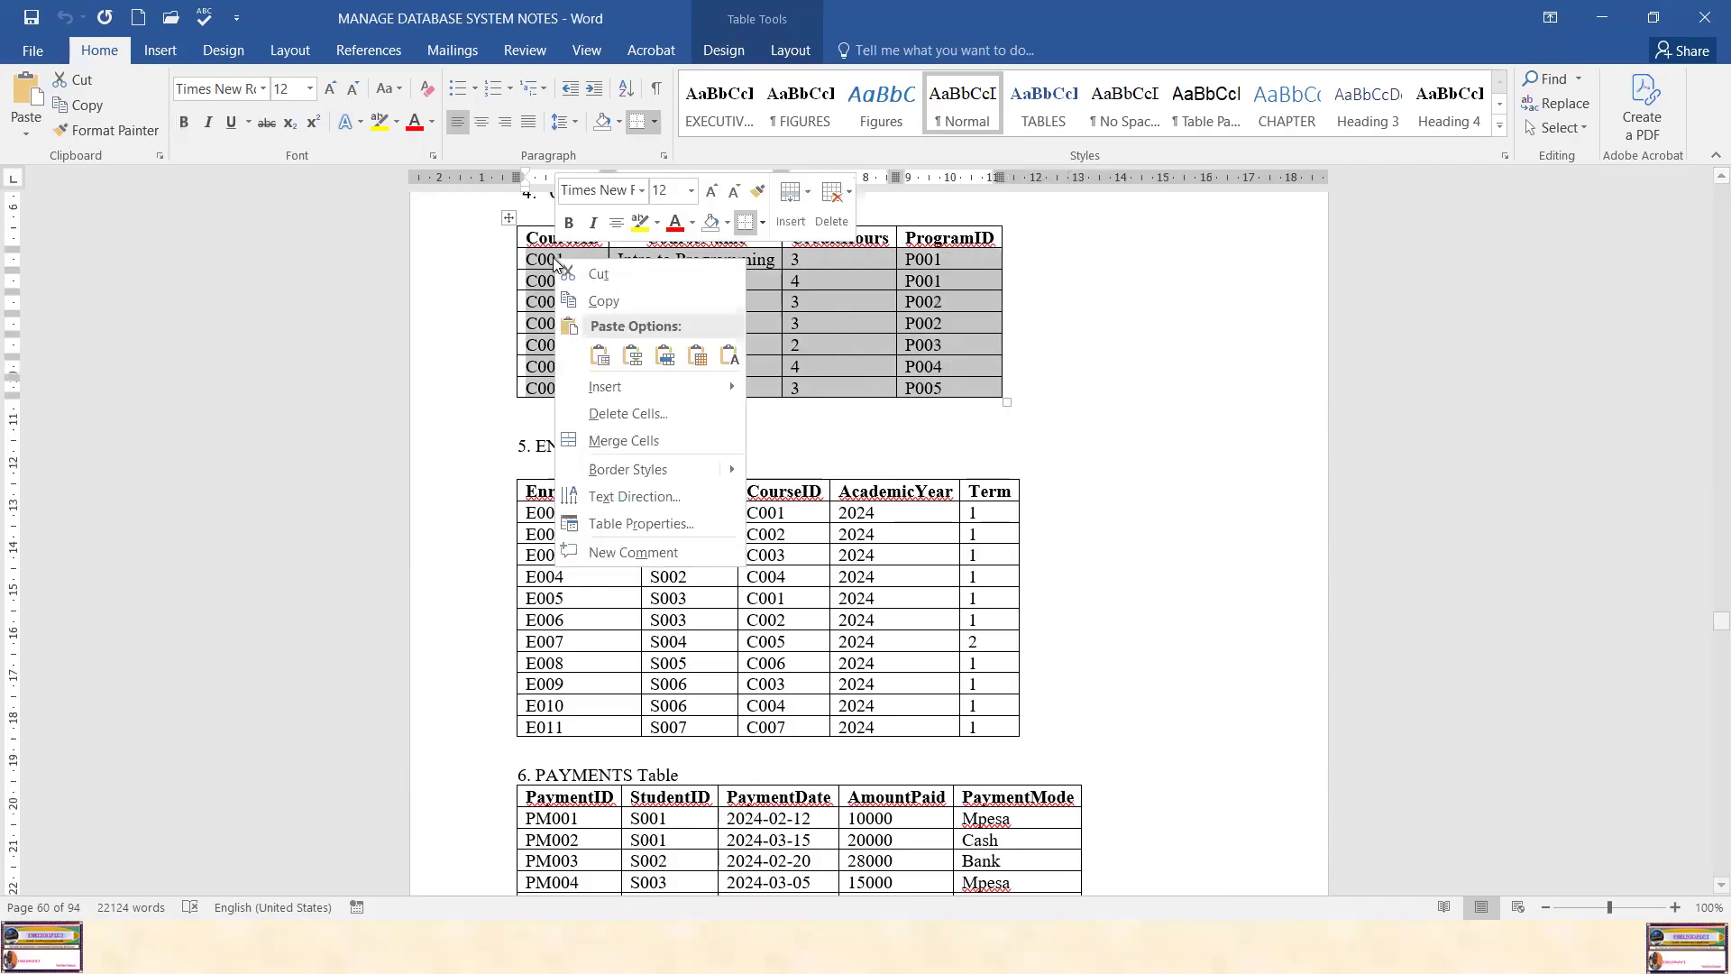
click(608, 301)
Switch to Access and paste the copied course records C001 to C007 into the COURSES table's new record row
key(super)
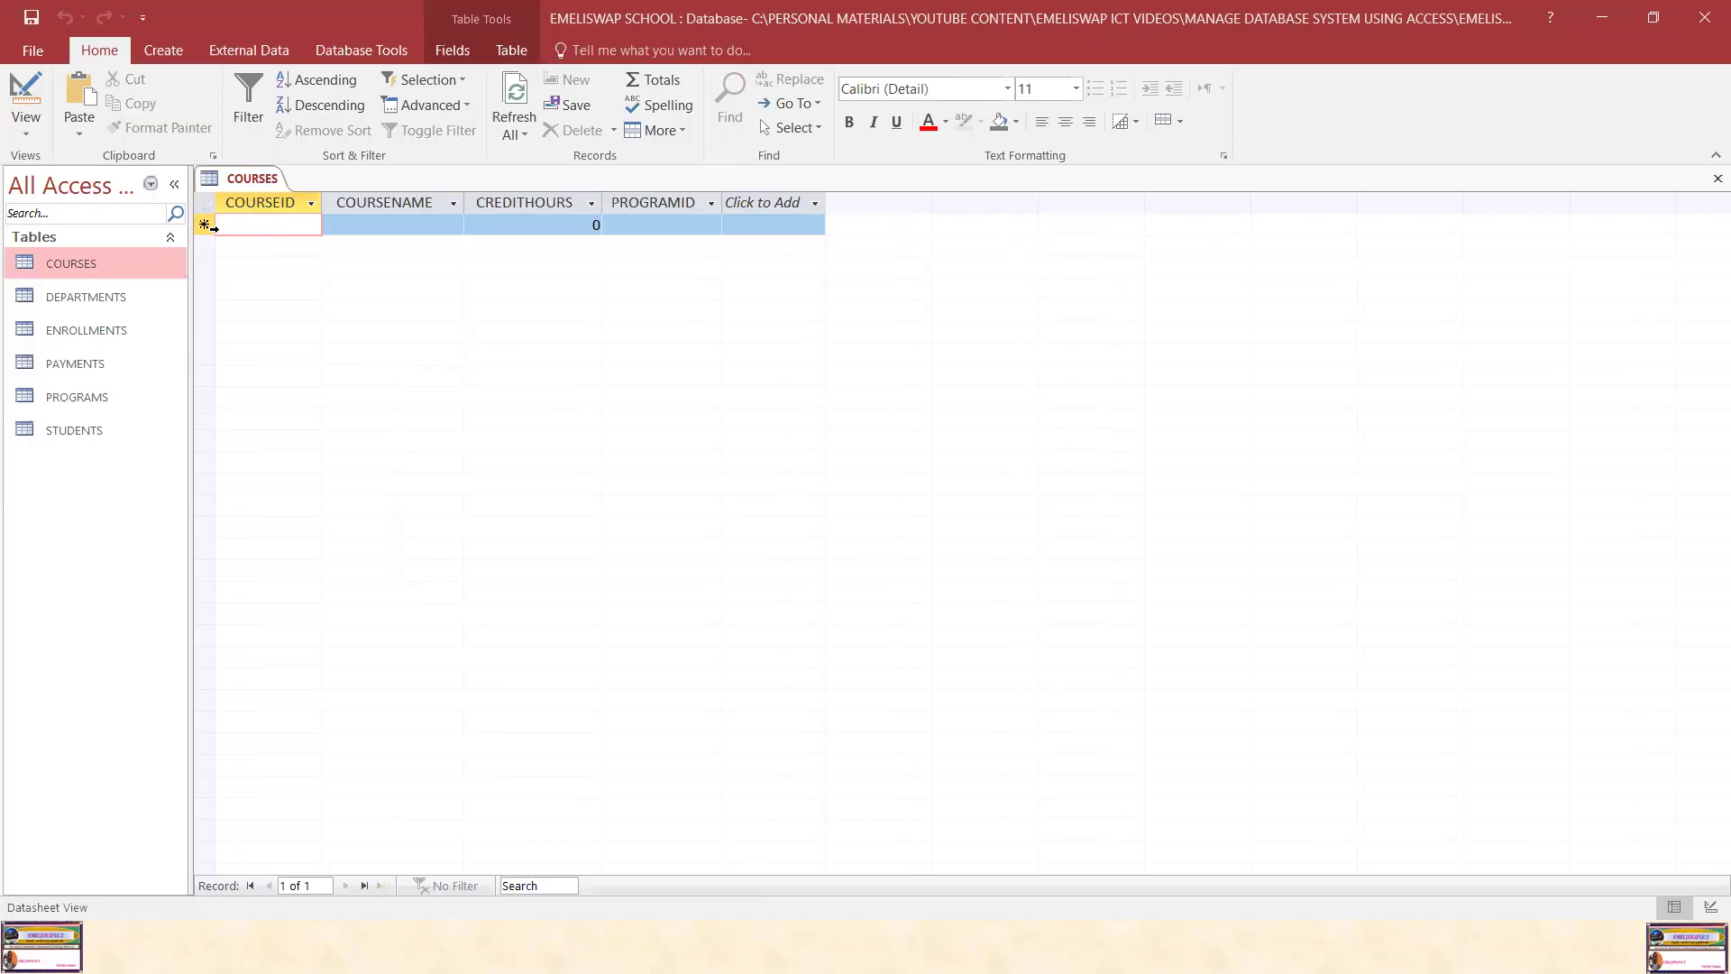
click(204, 224)
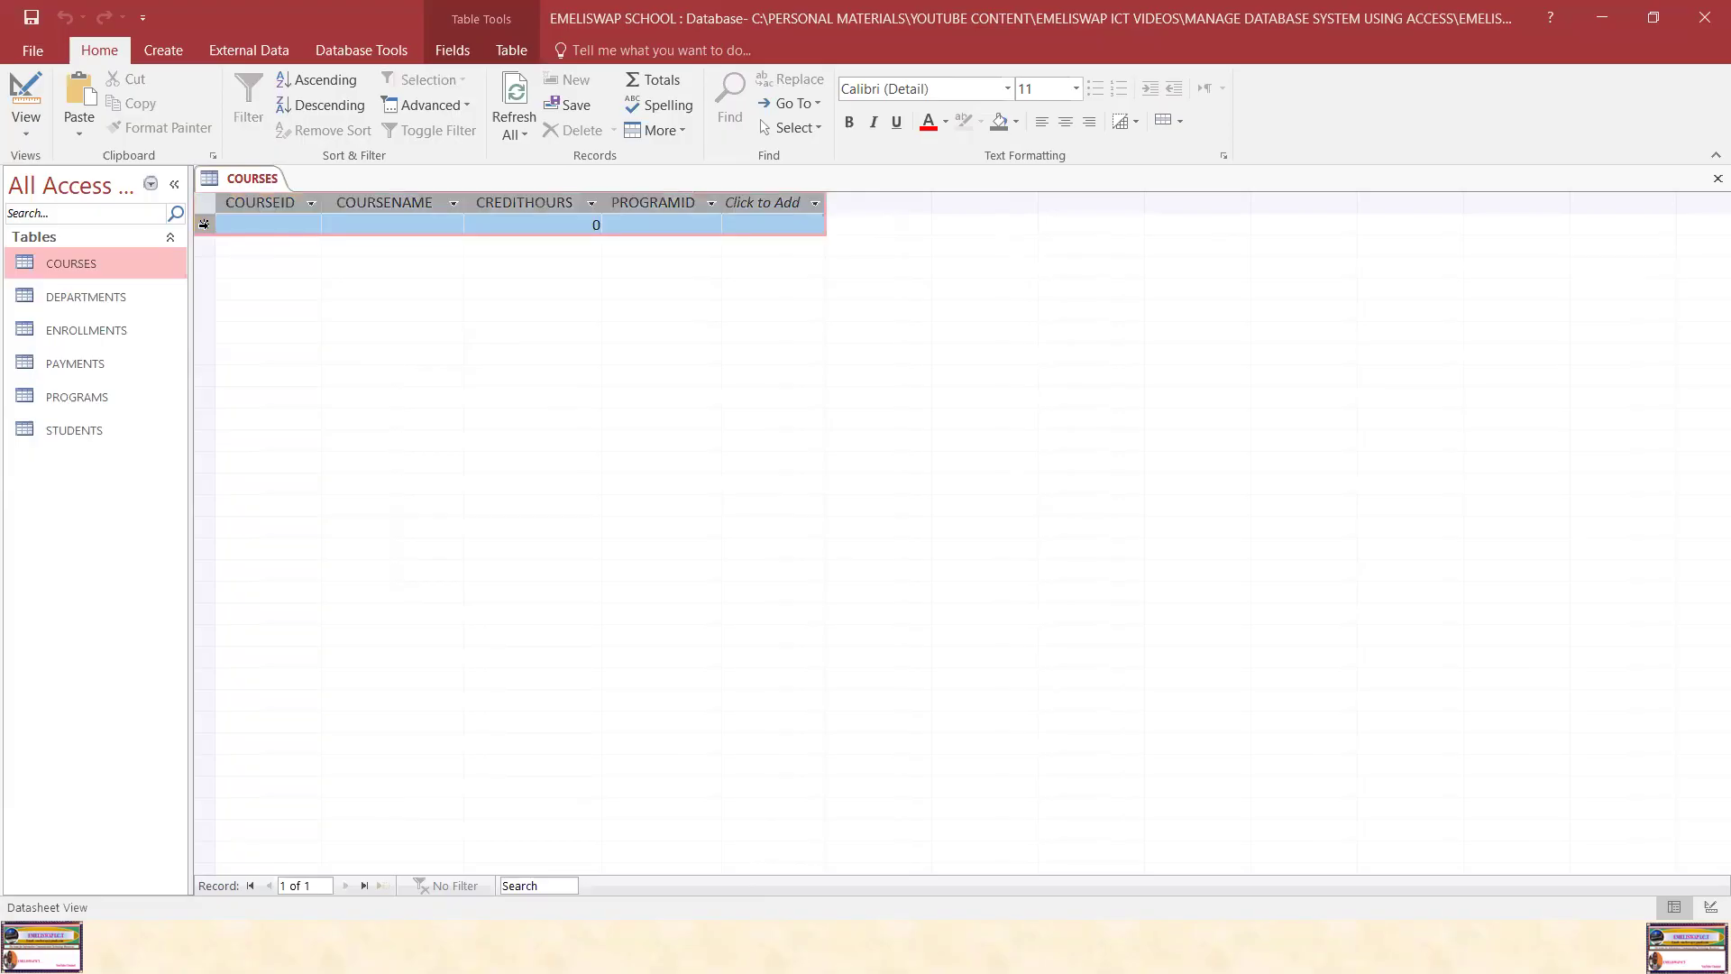
right_click(204, 225)
click(246, 352)
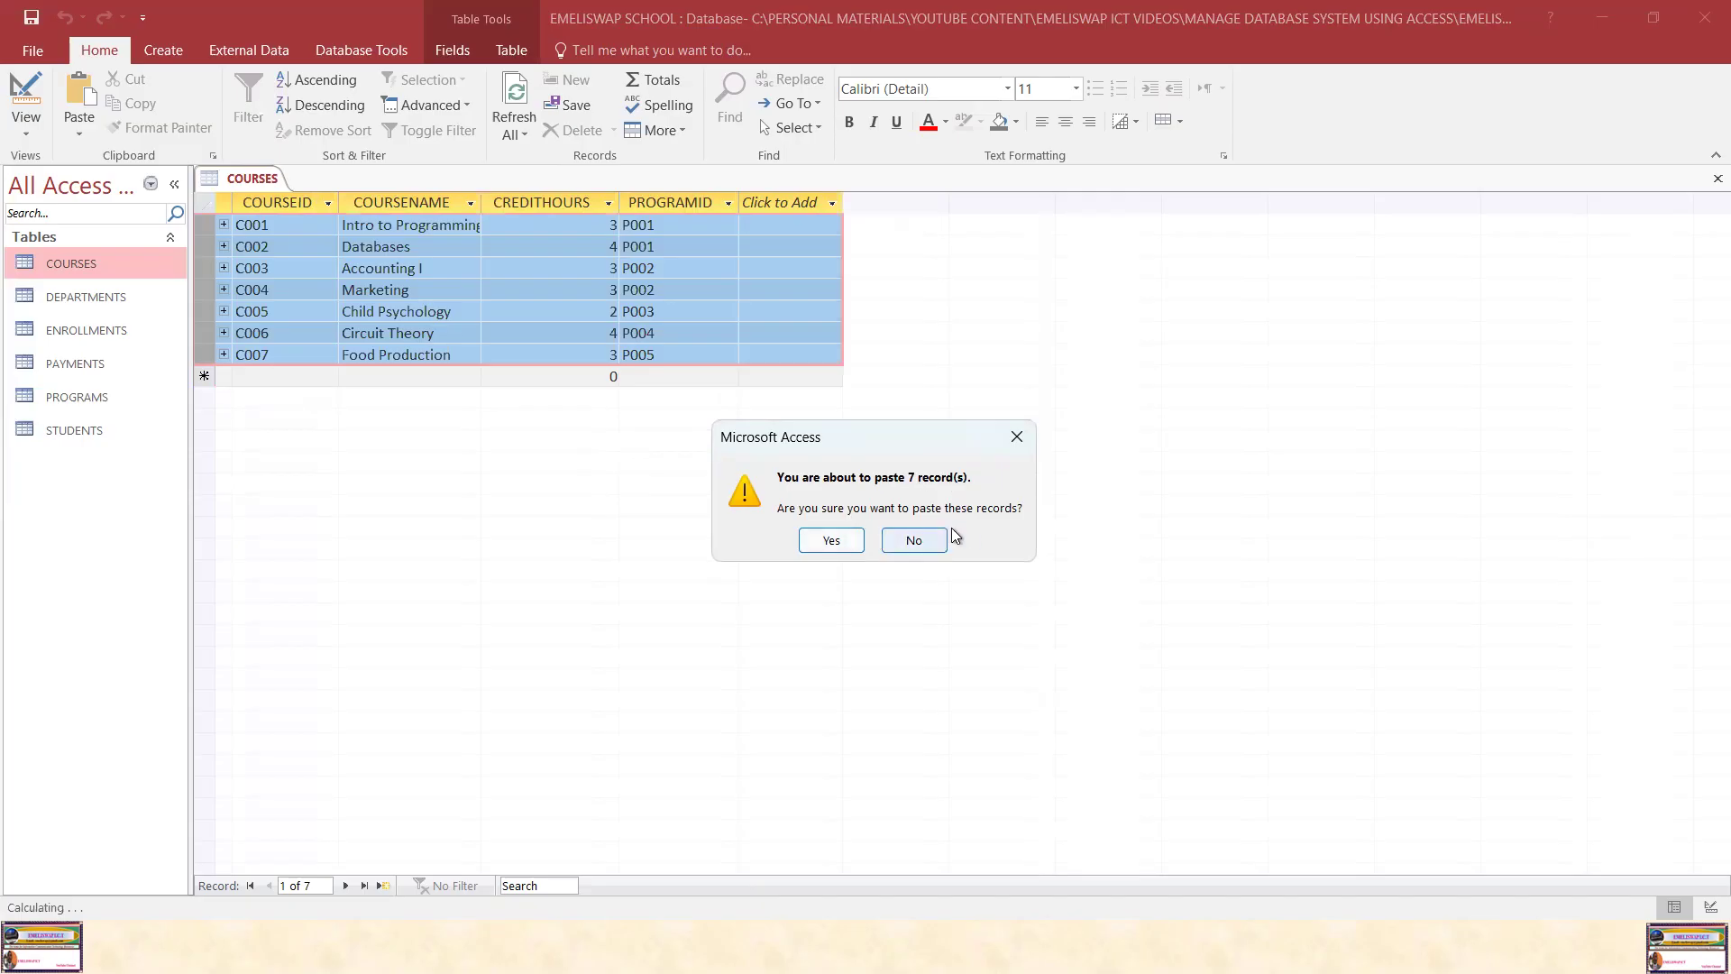
click(831, 545)
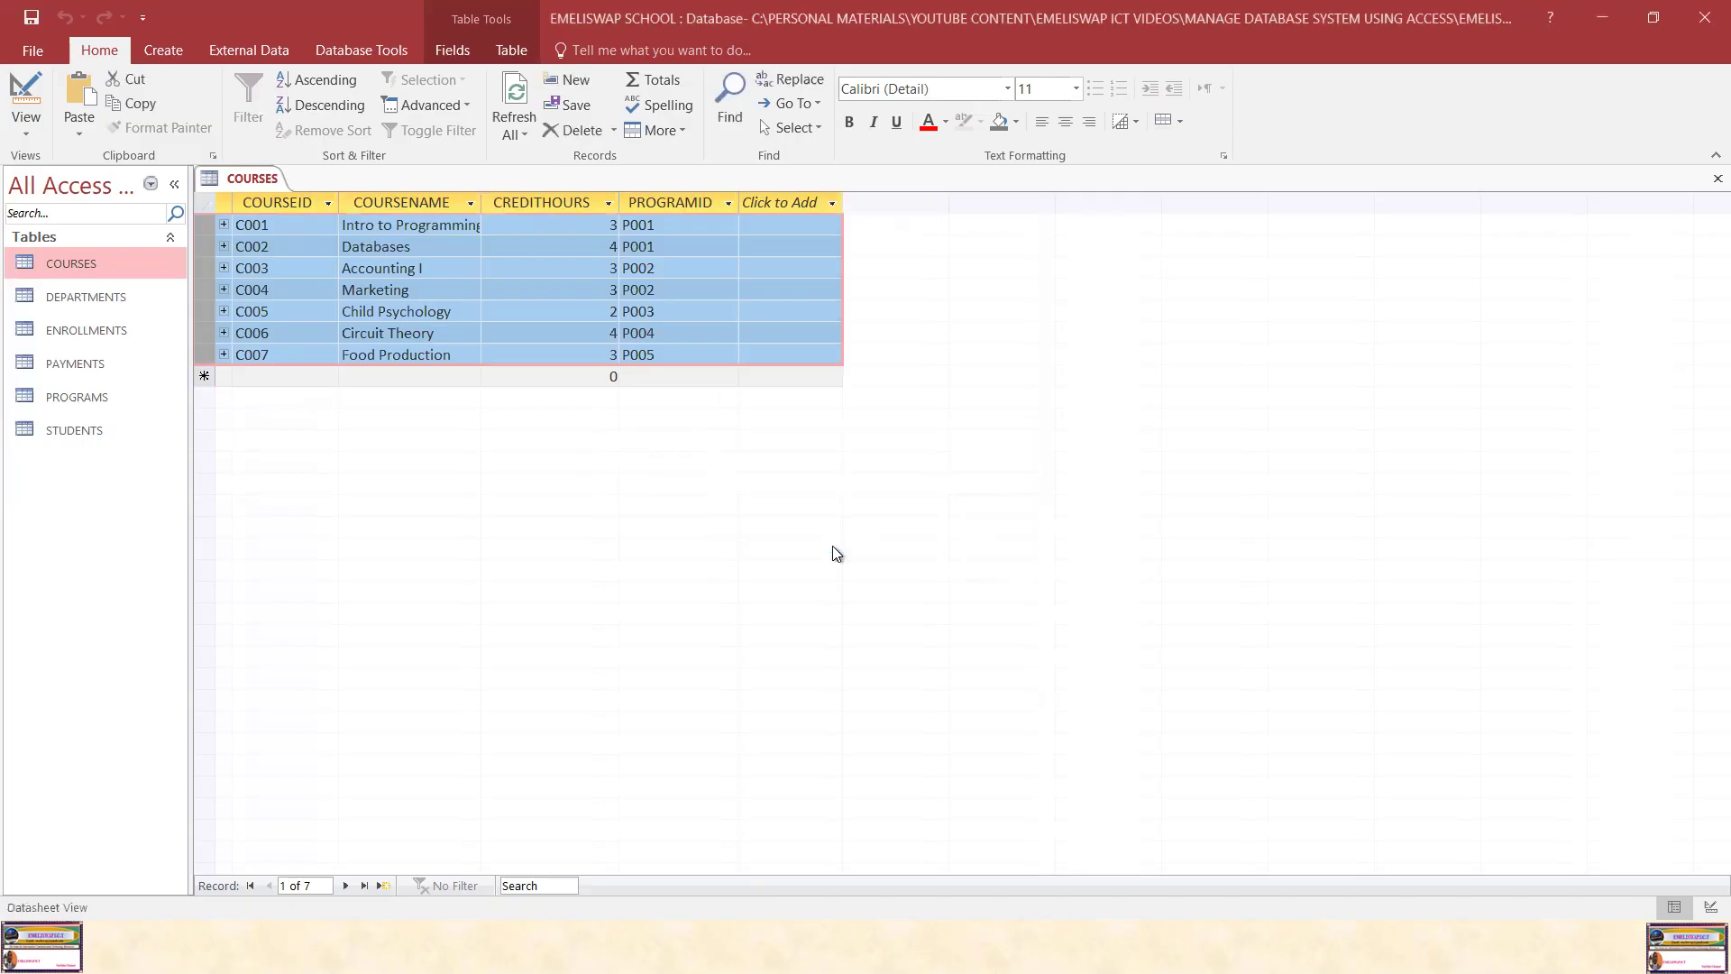
click(578, 241)
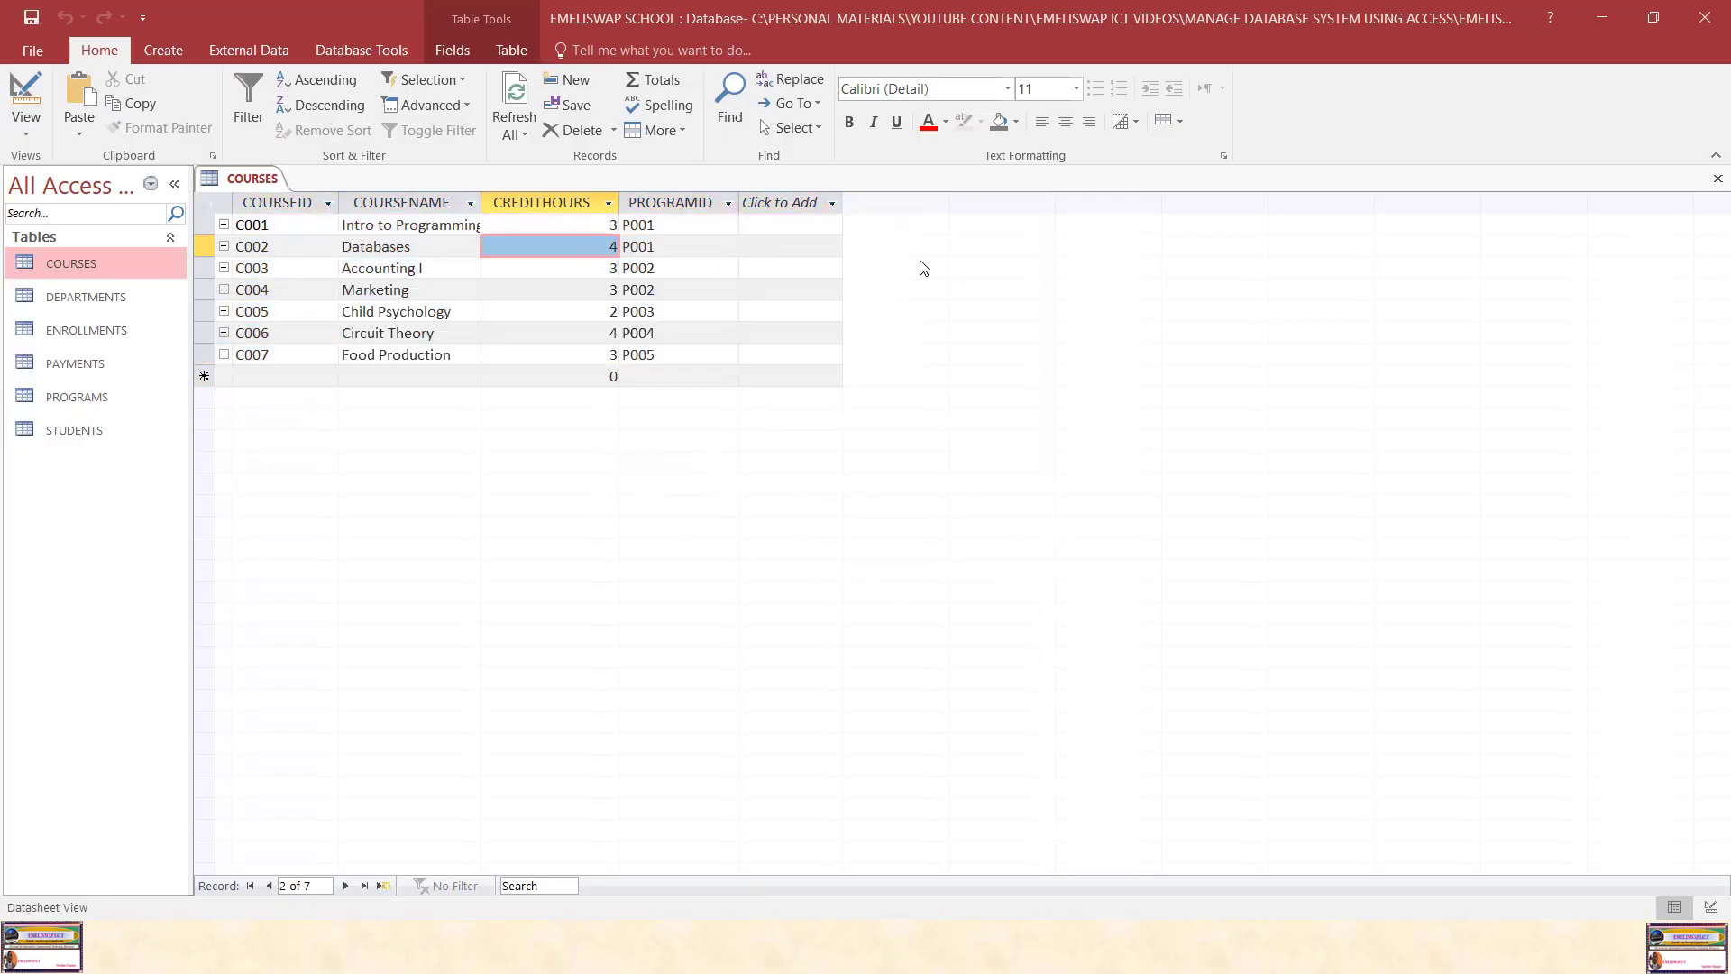
click(722, 269)
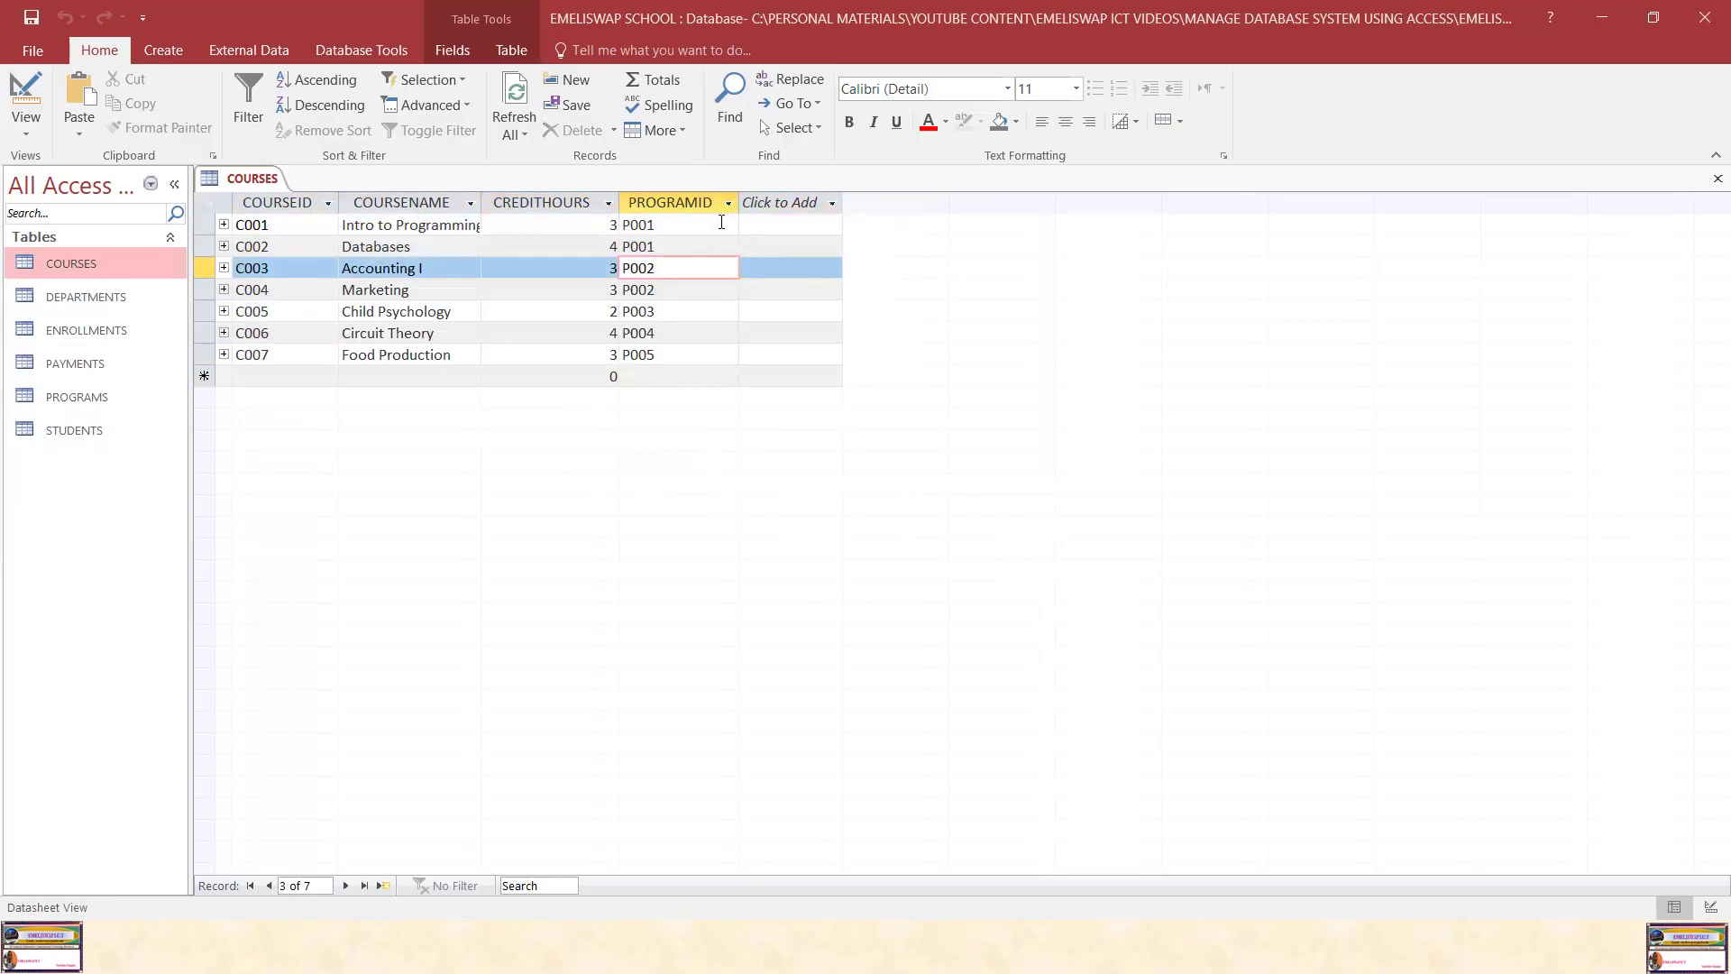
click(784, 227)
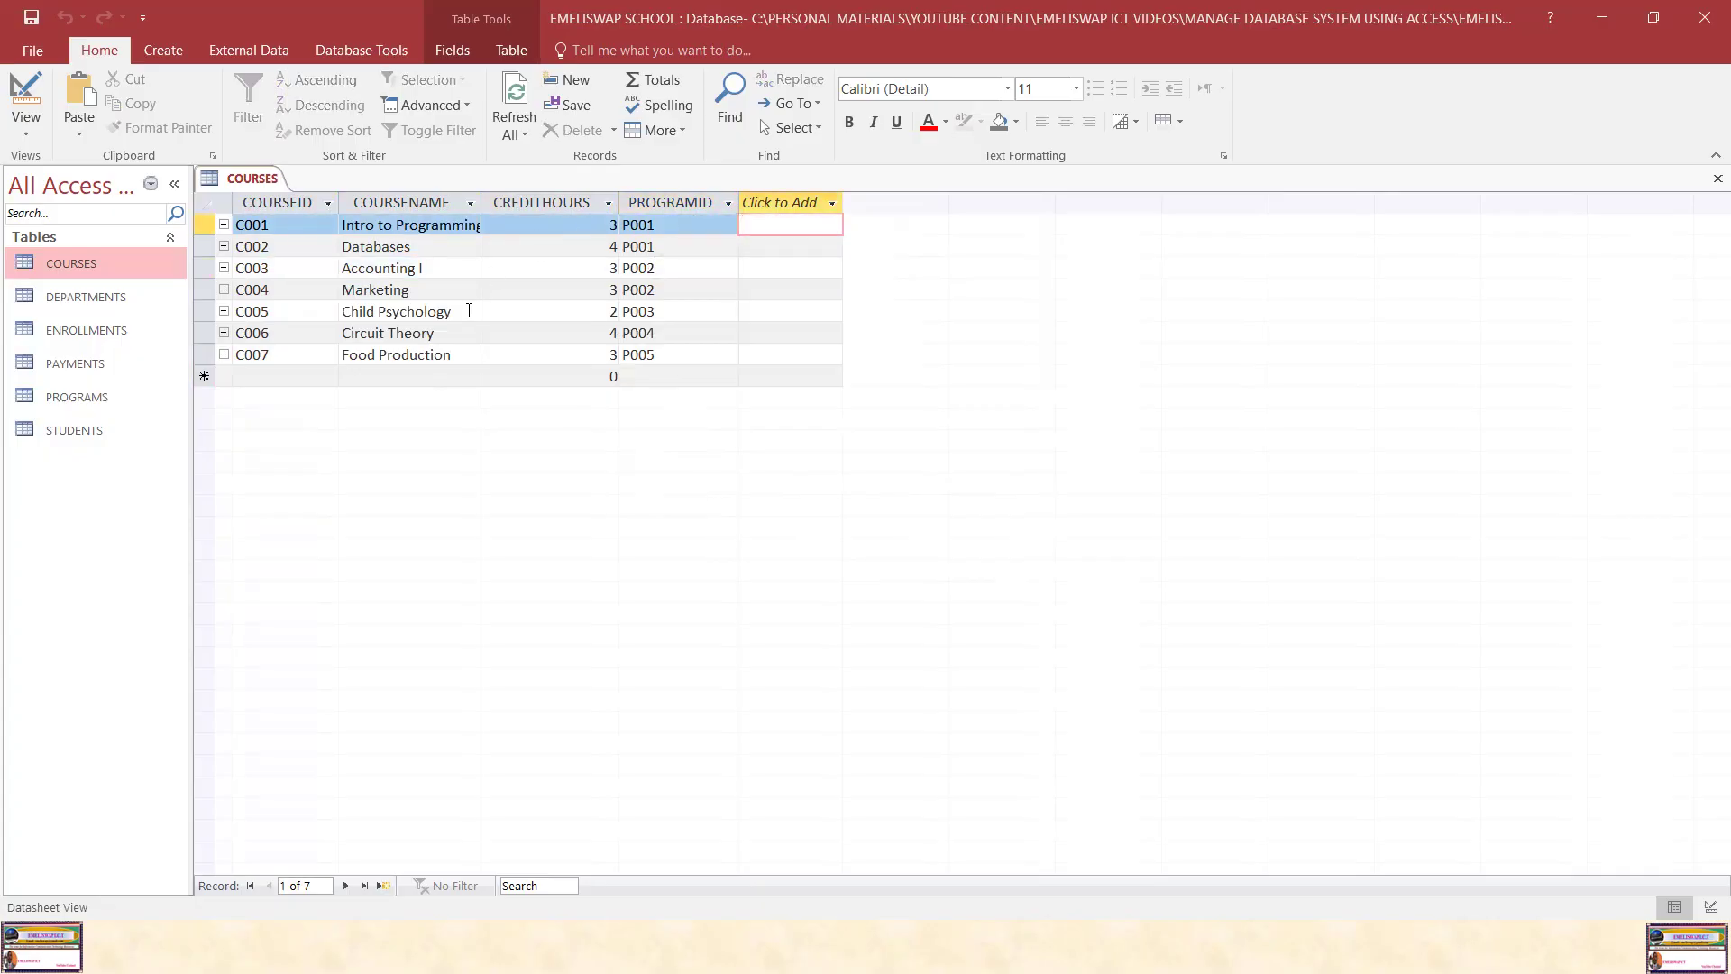
click(258, 225)
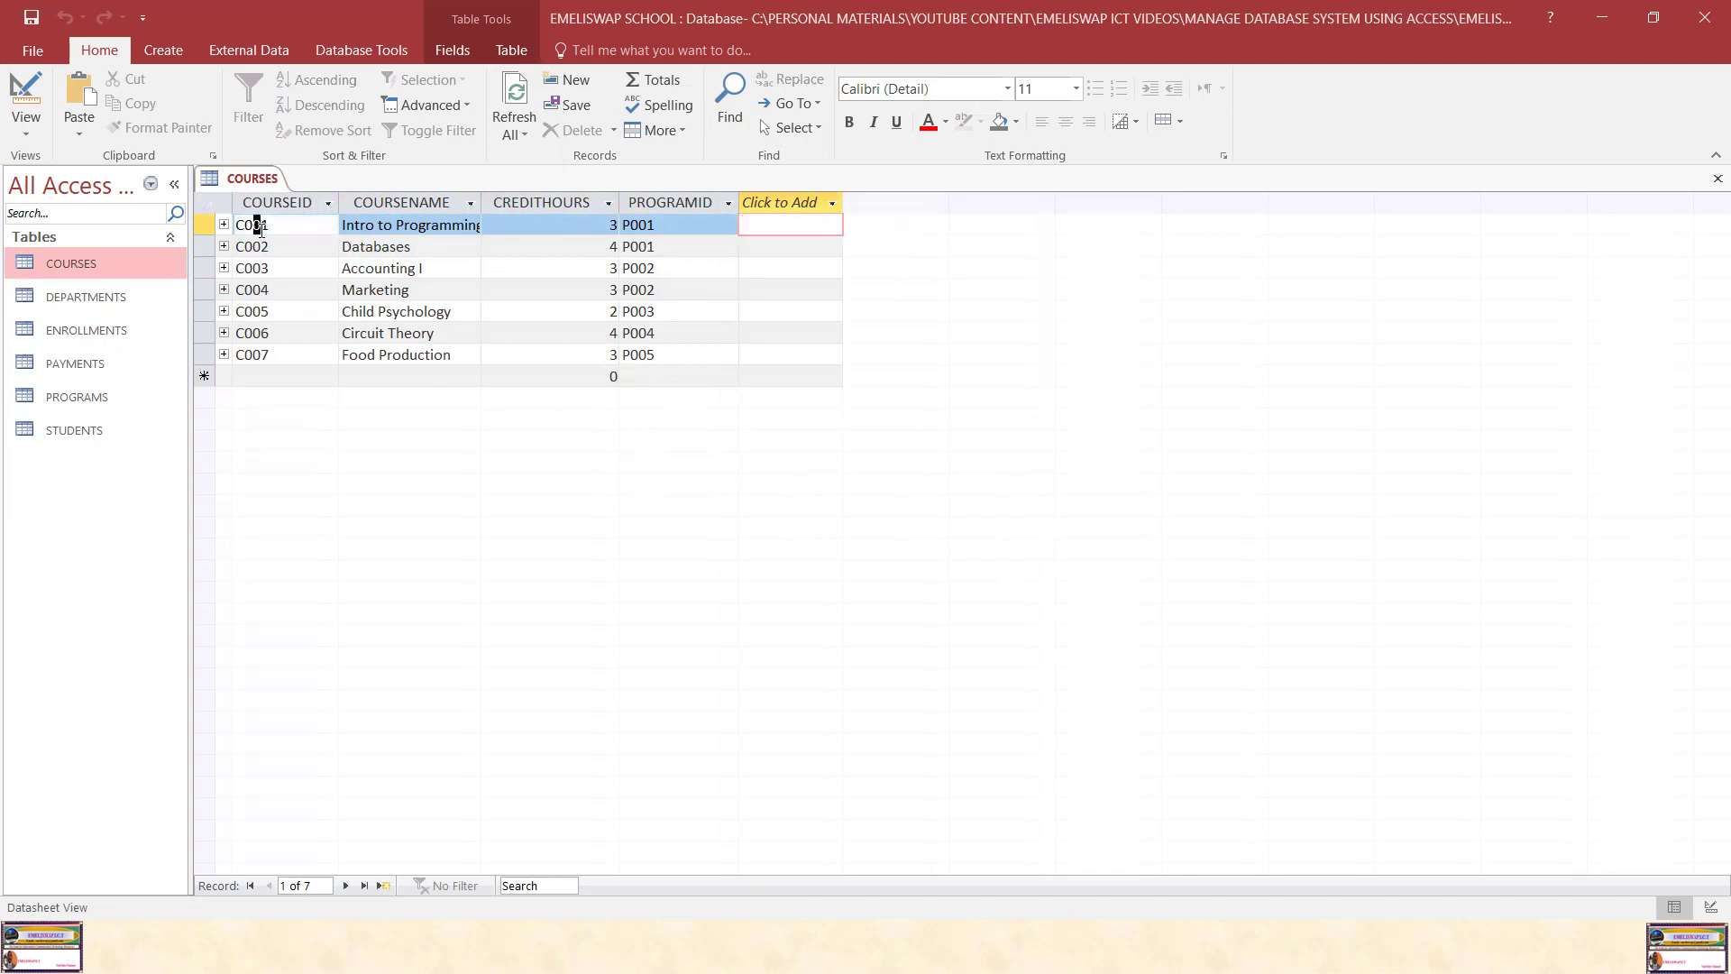
click(375, 227)
click(656, 223)
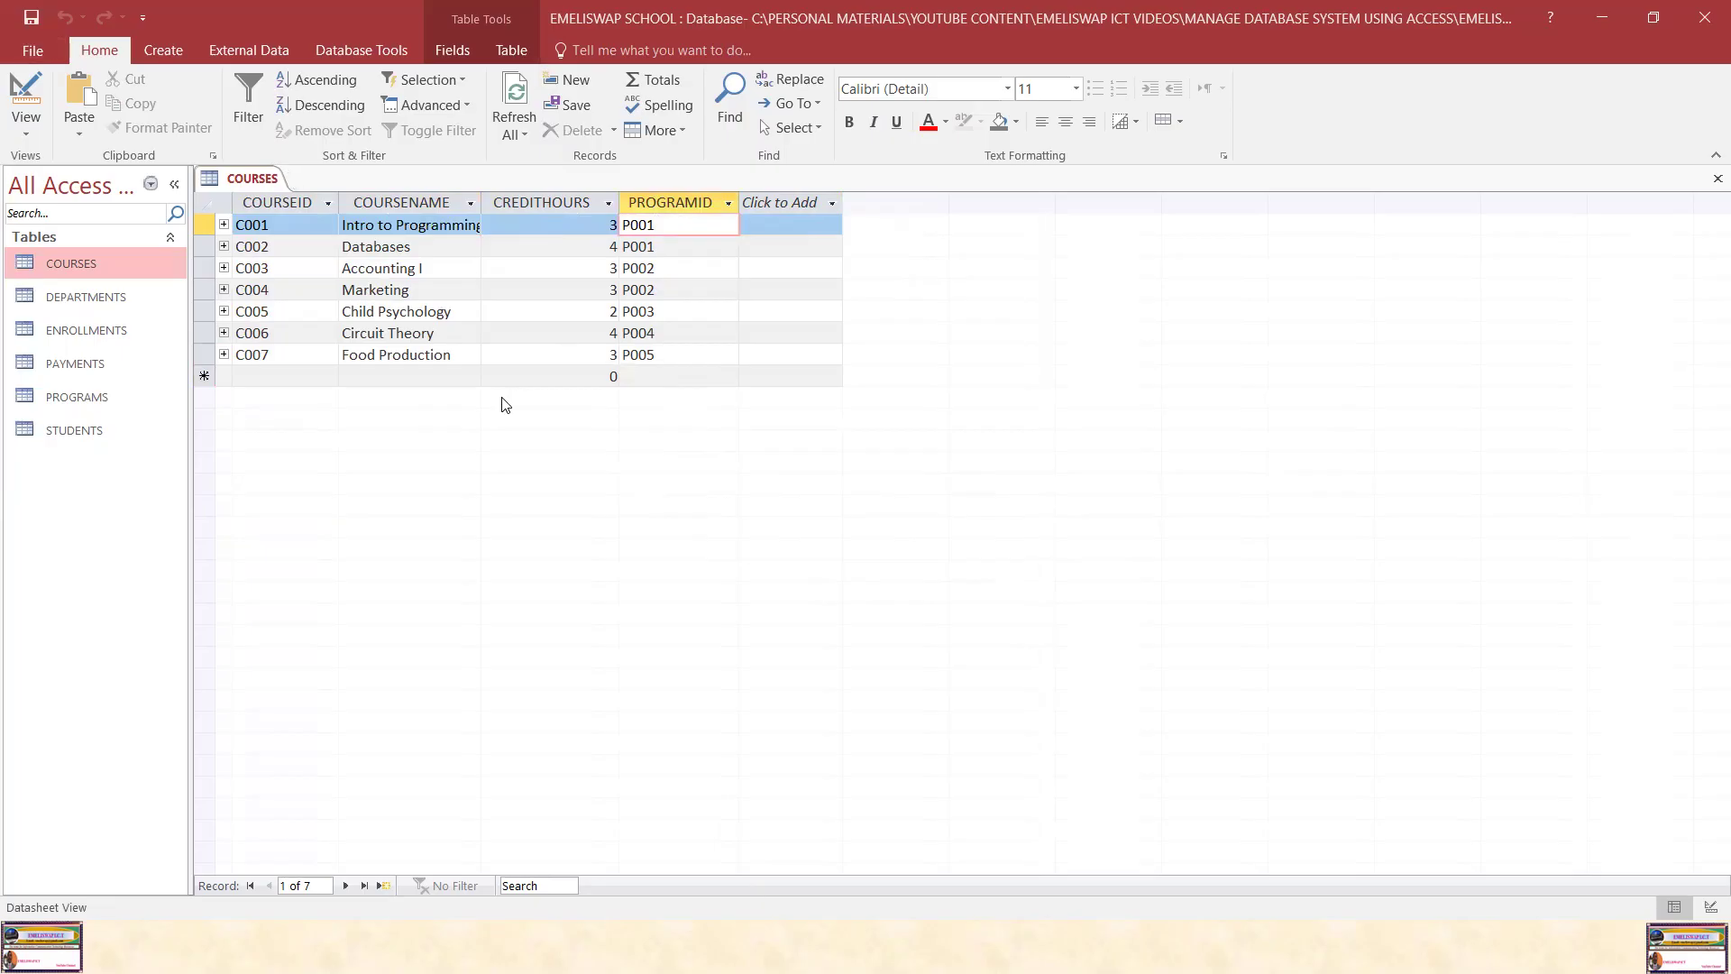
Begin a new course record below C007, try Ana as its course name and clear that name again
click(286, 378)
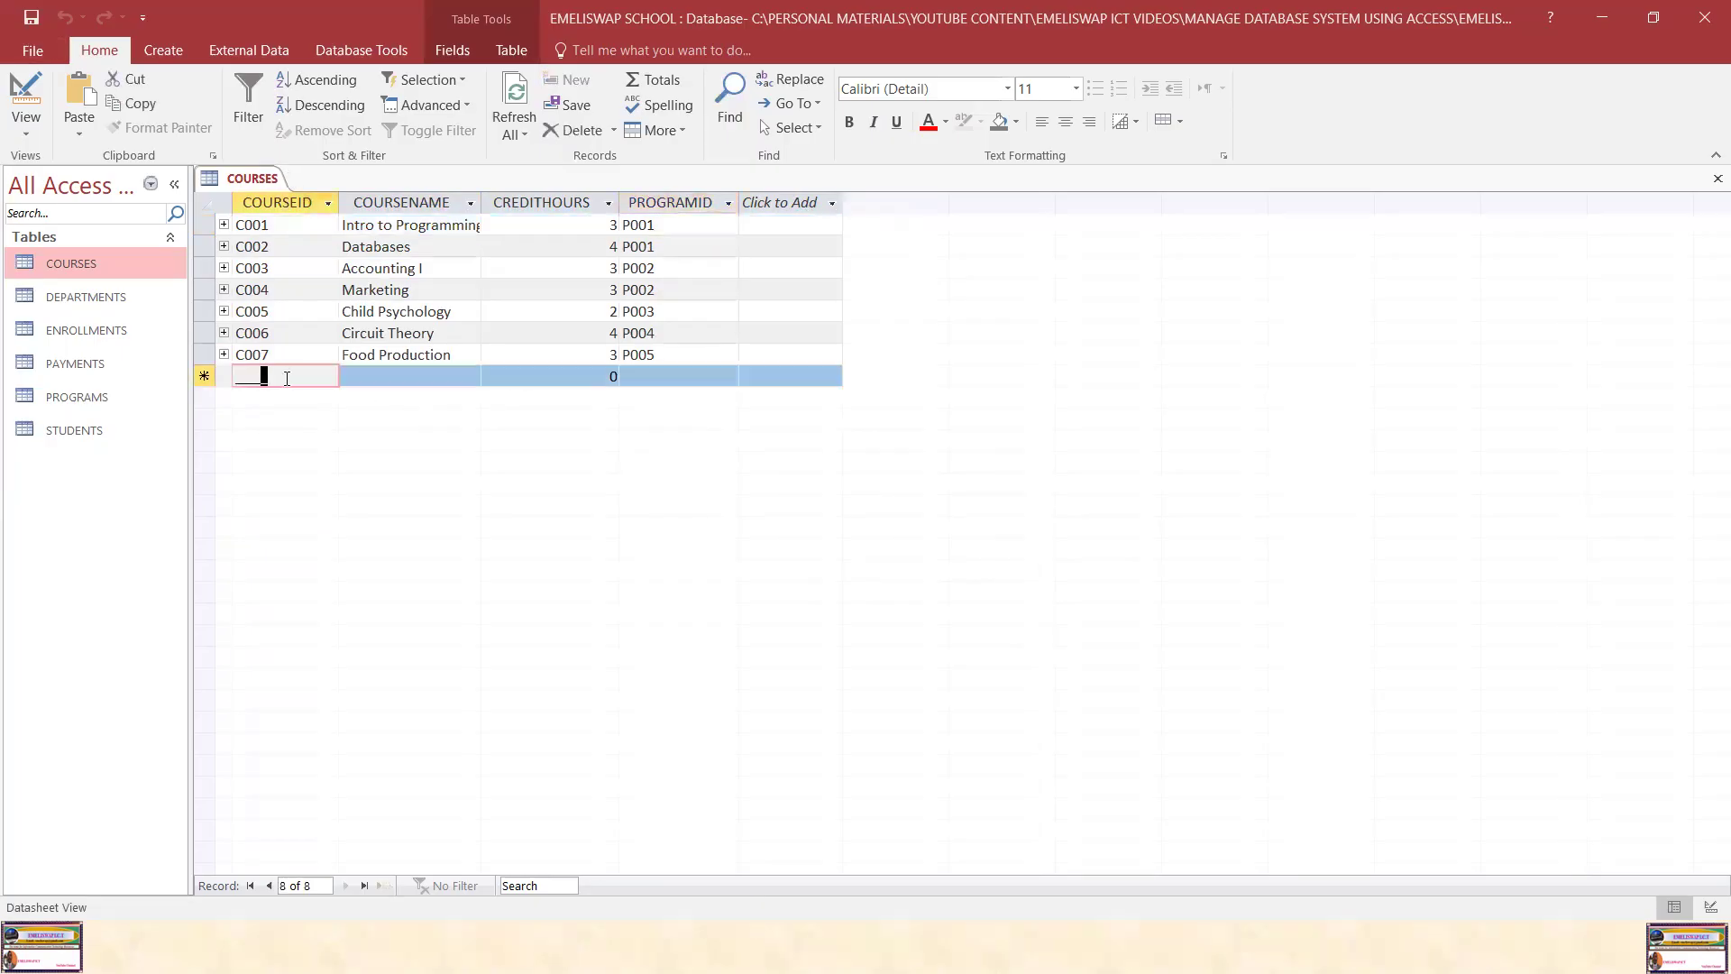
text(C)
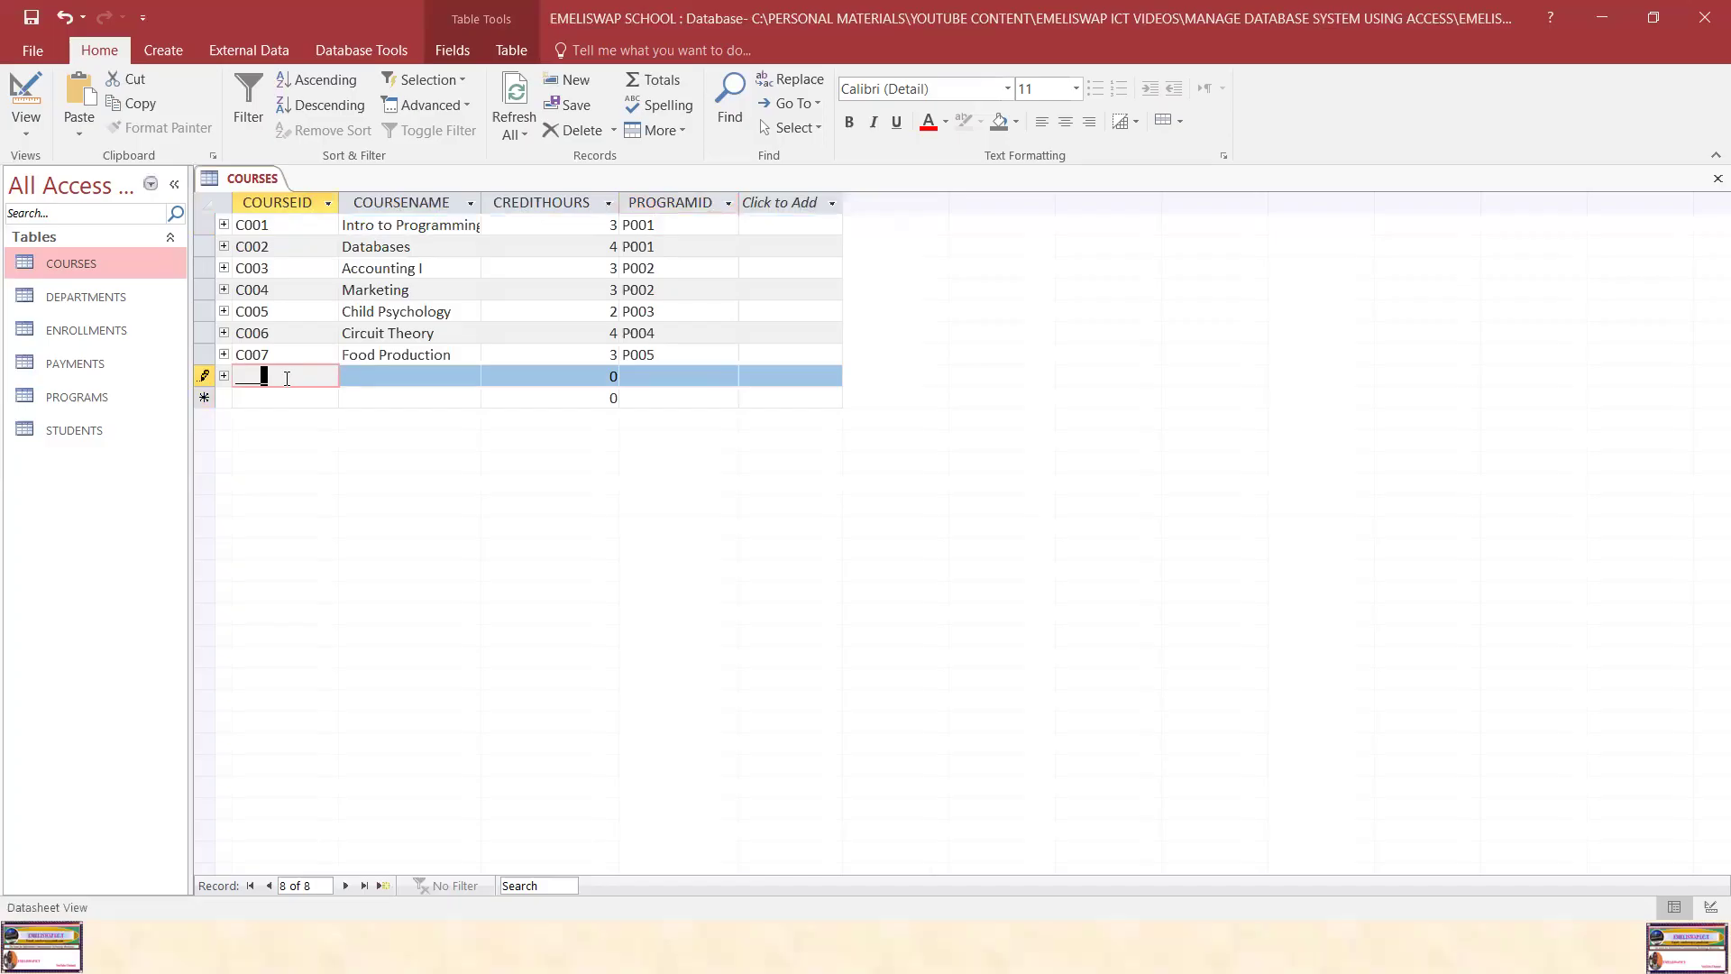
click(416, 381)
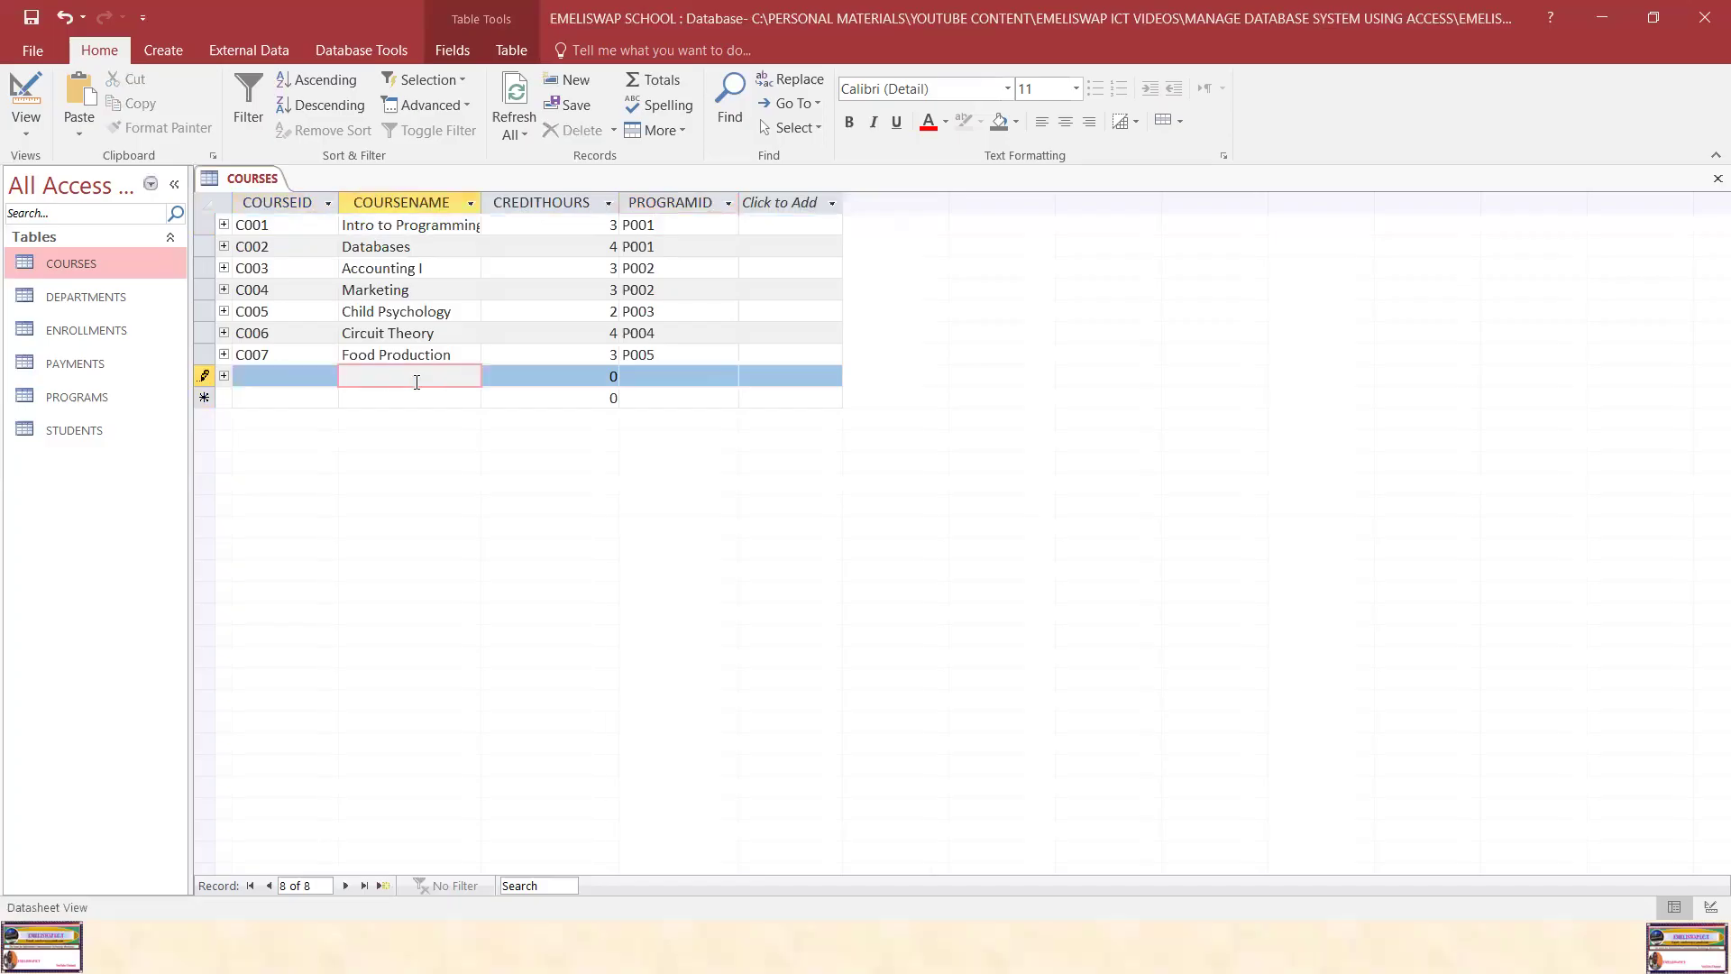
text(Ana)
key(BackSpace)
key(BackSpace)
key(BackSpace)
Try P99 as the new record's program ID, clear it and attempt to save the record without a course ID
click(598, 374)
click(667, 374)
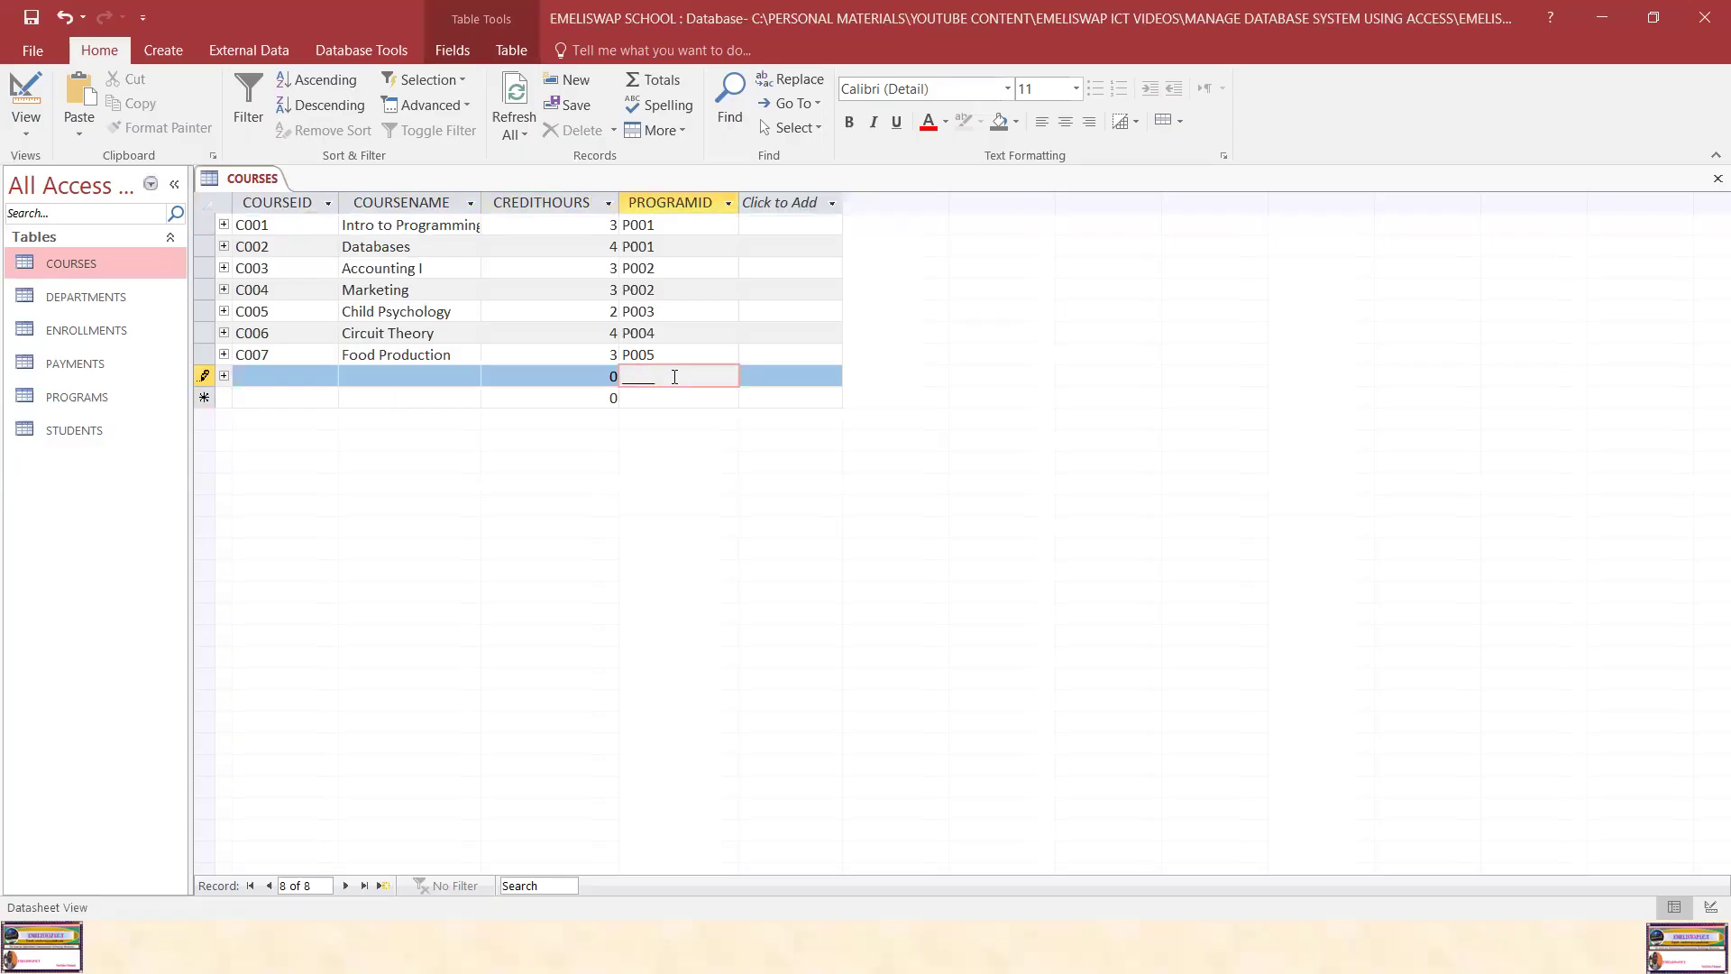
click(674, 376)
text(P99)
key(BackSpace)
key(BackSpace)
key(BackSpace)
key(Return)
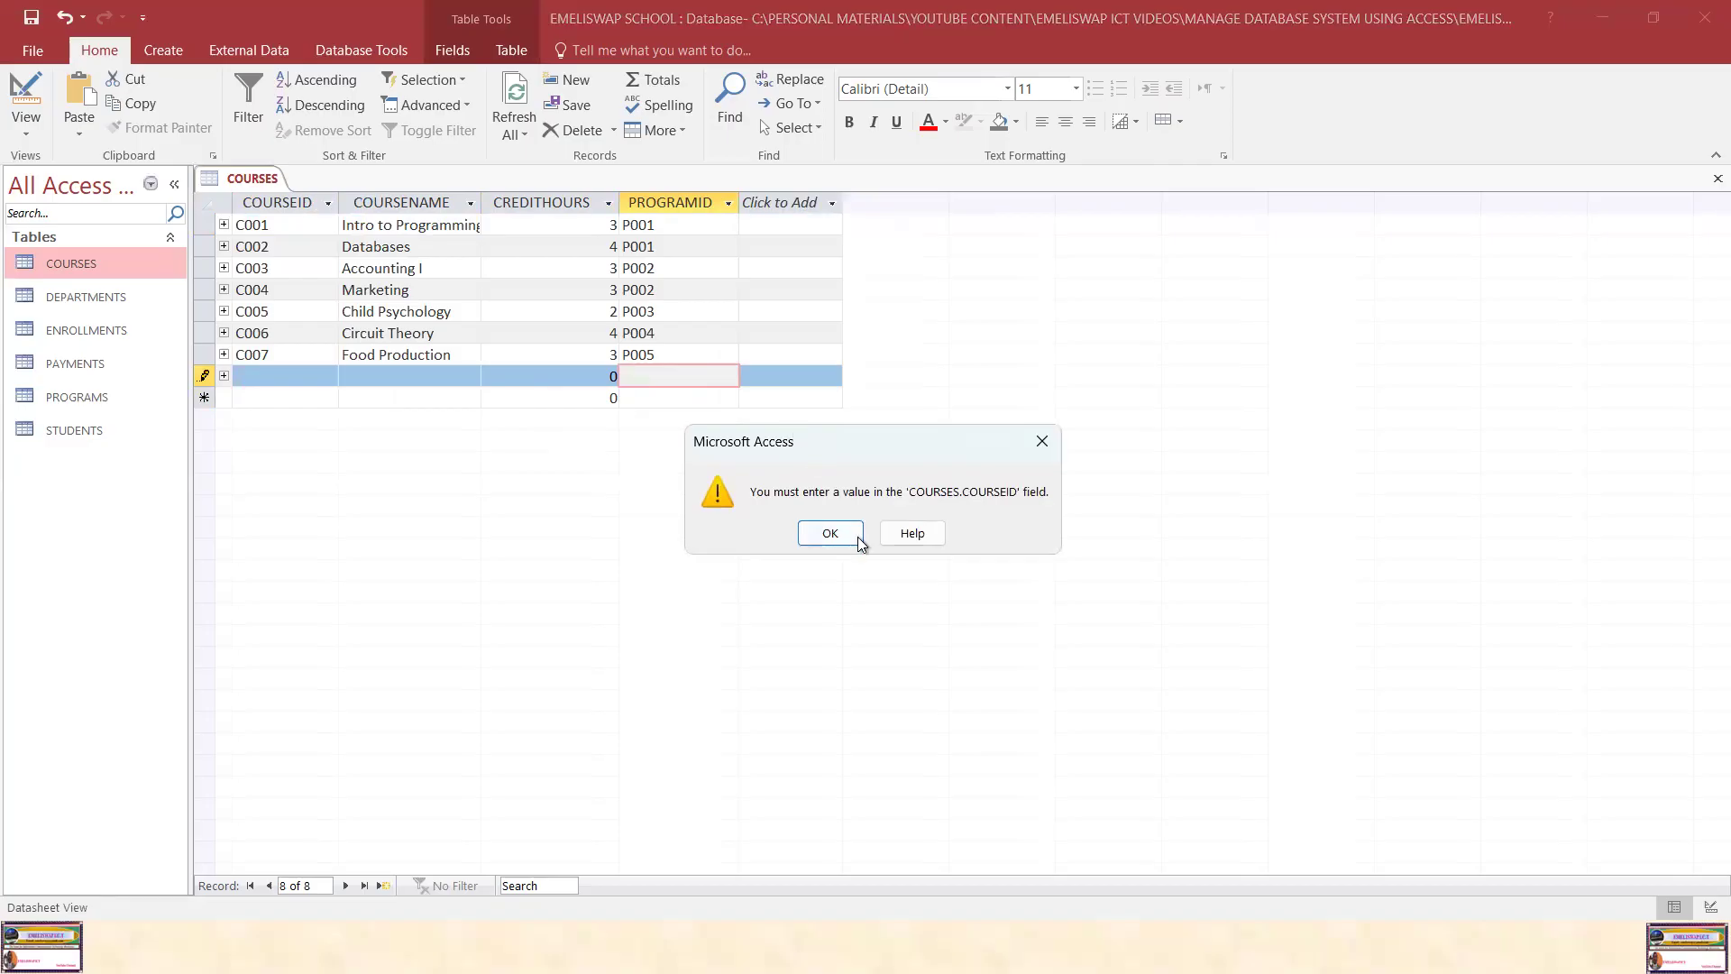
click(842, 542)
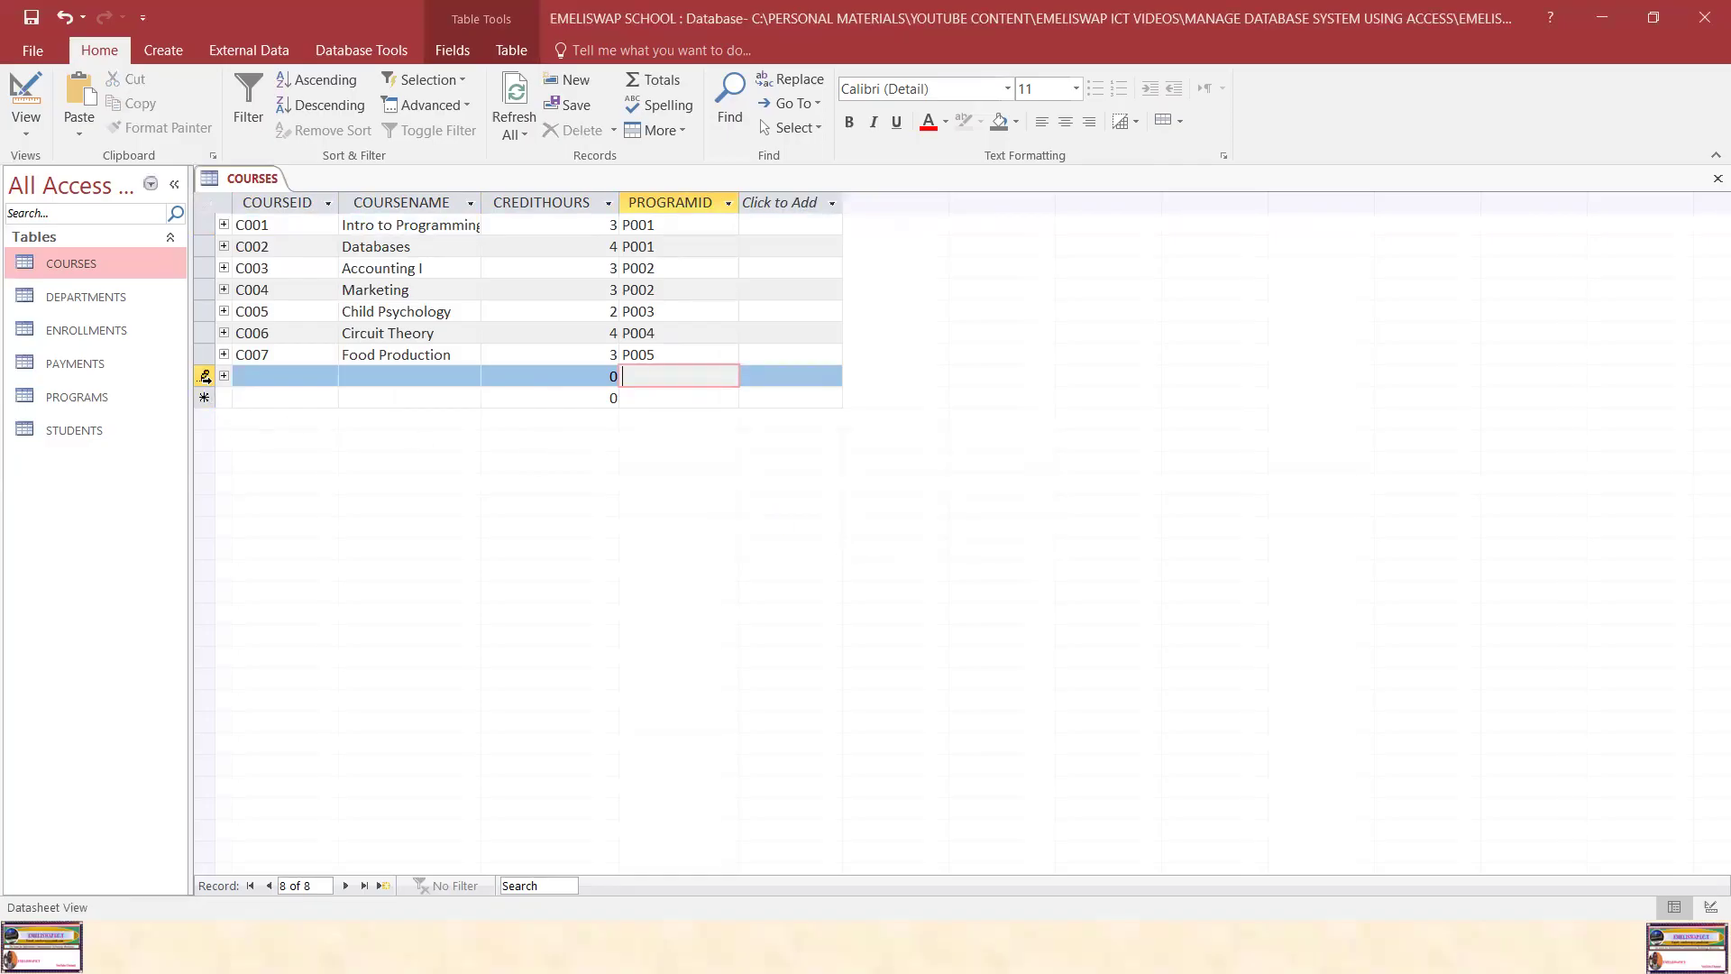
click(204, 376)
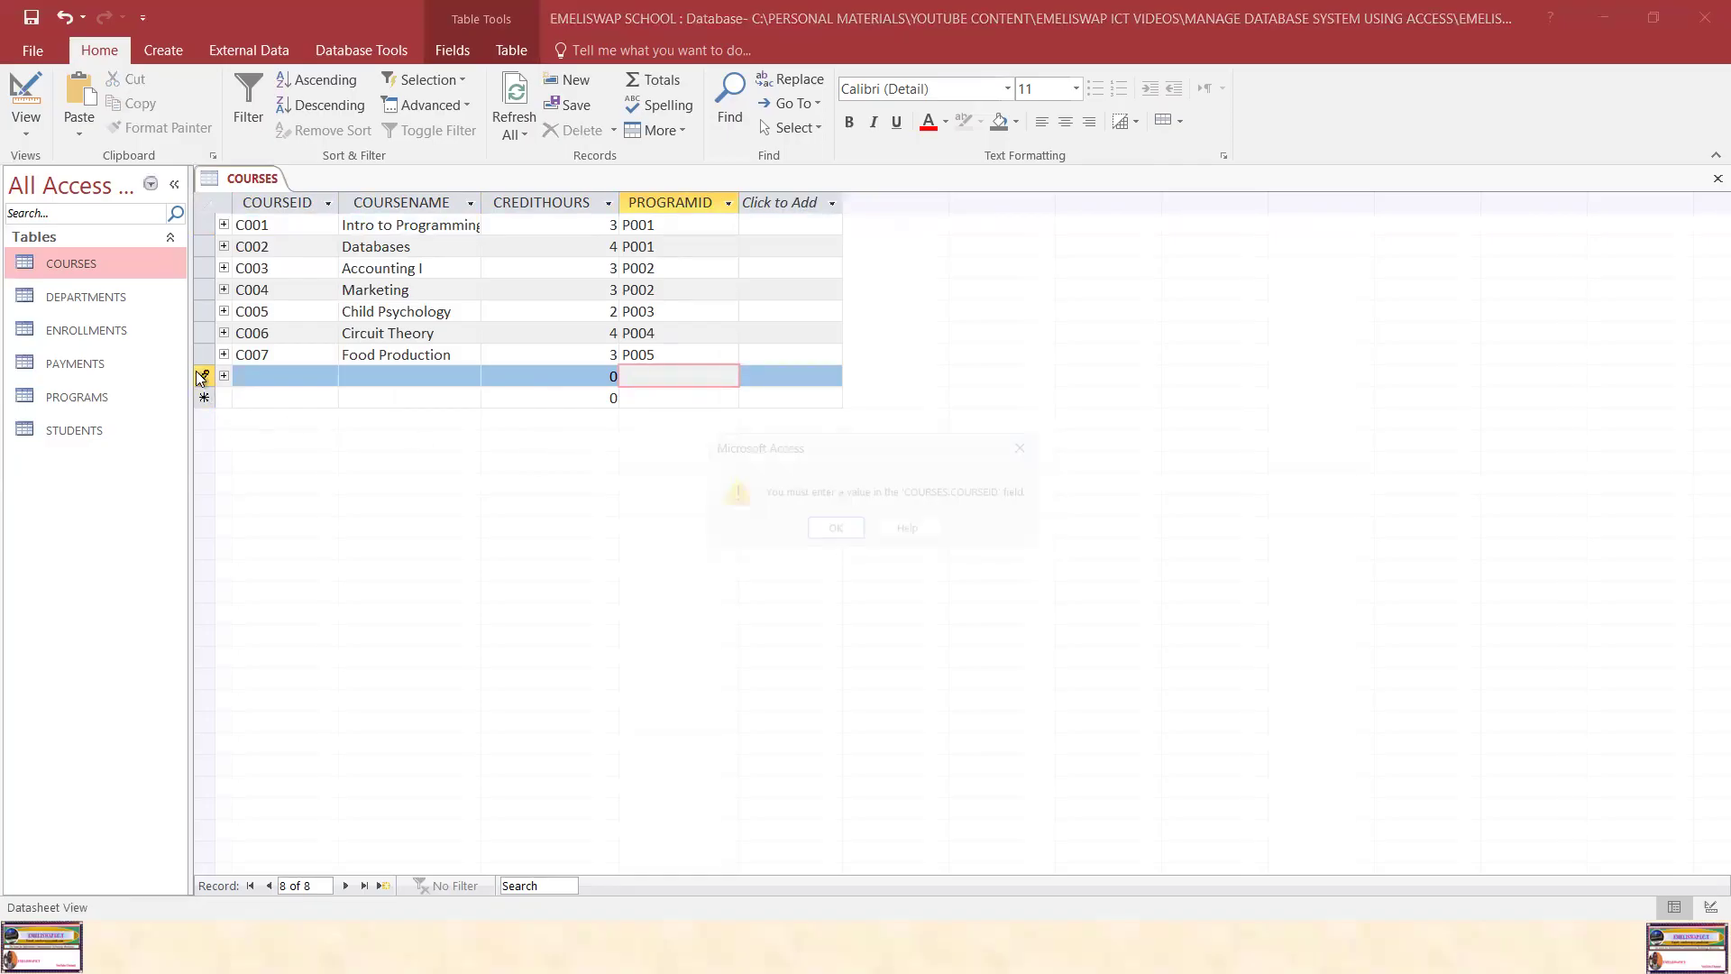
click(830, 533)
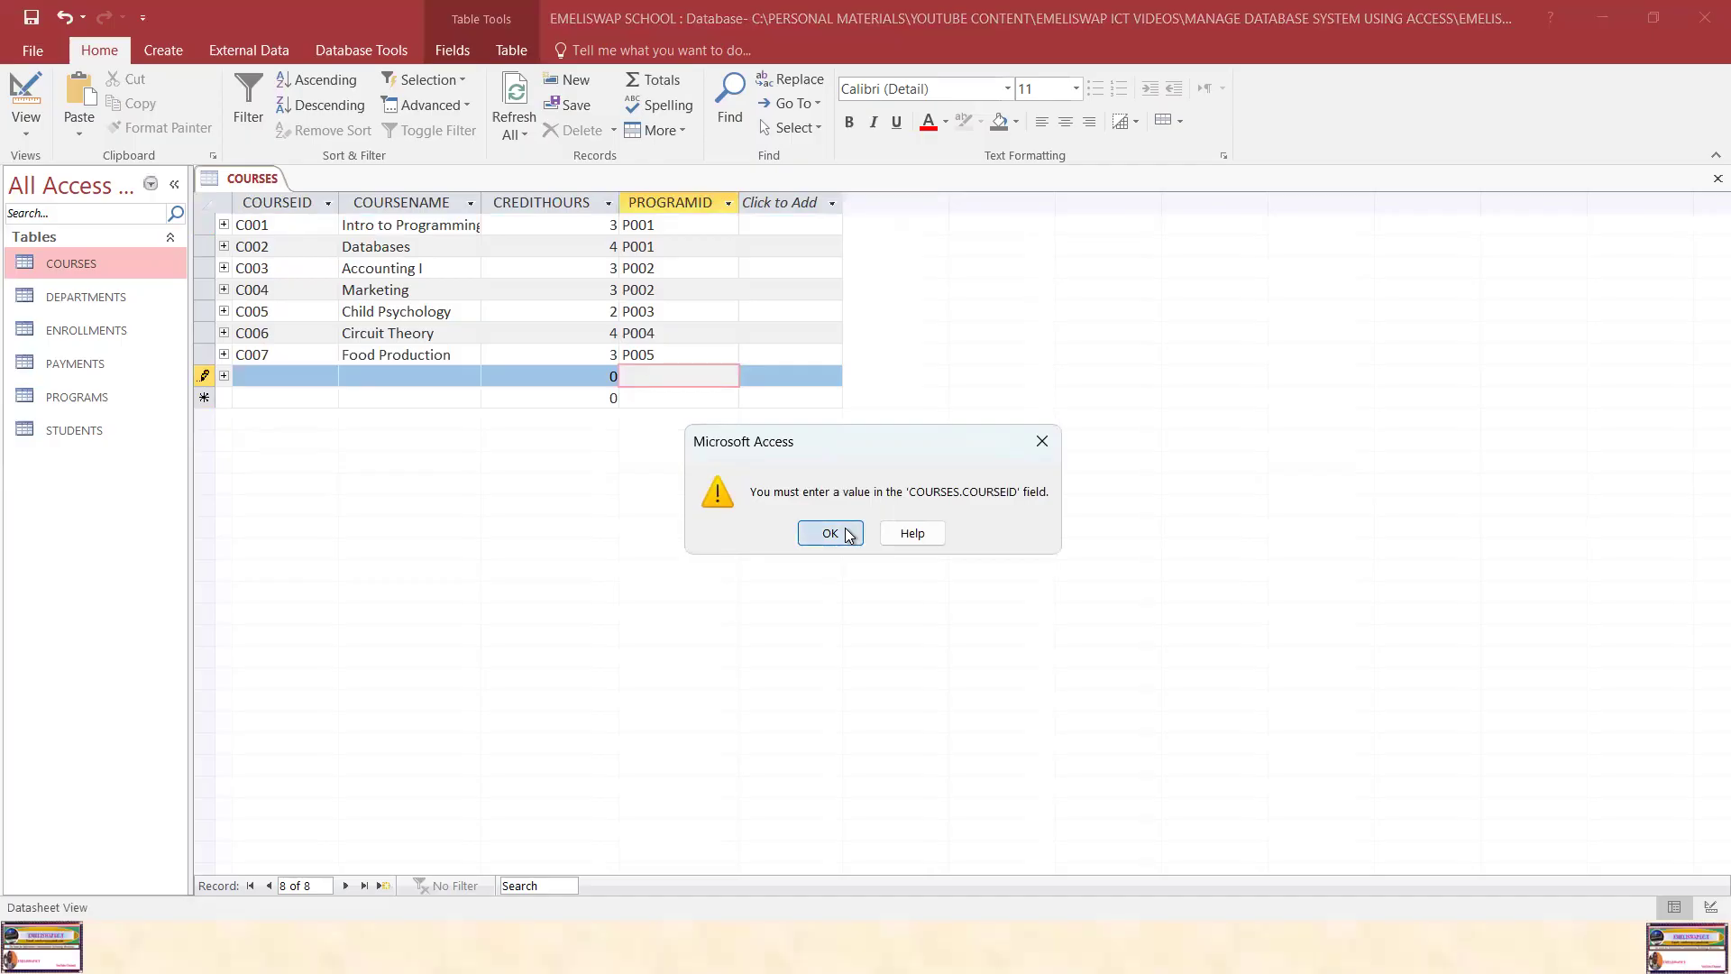
click(848, 534)
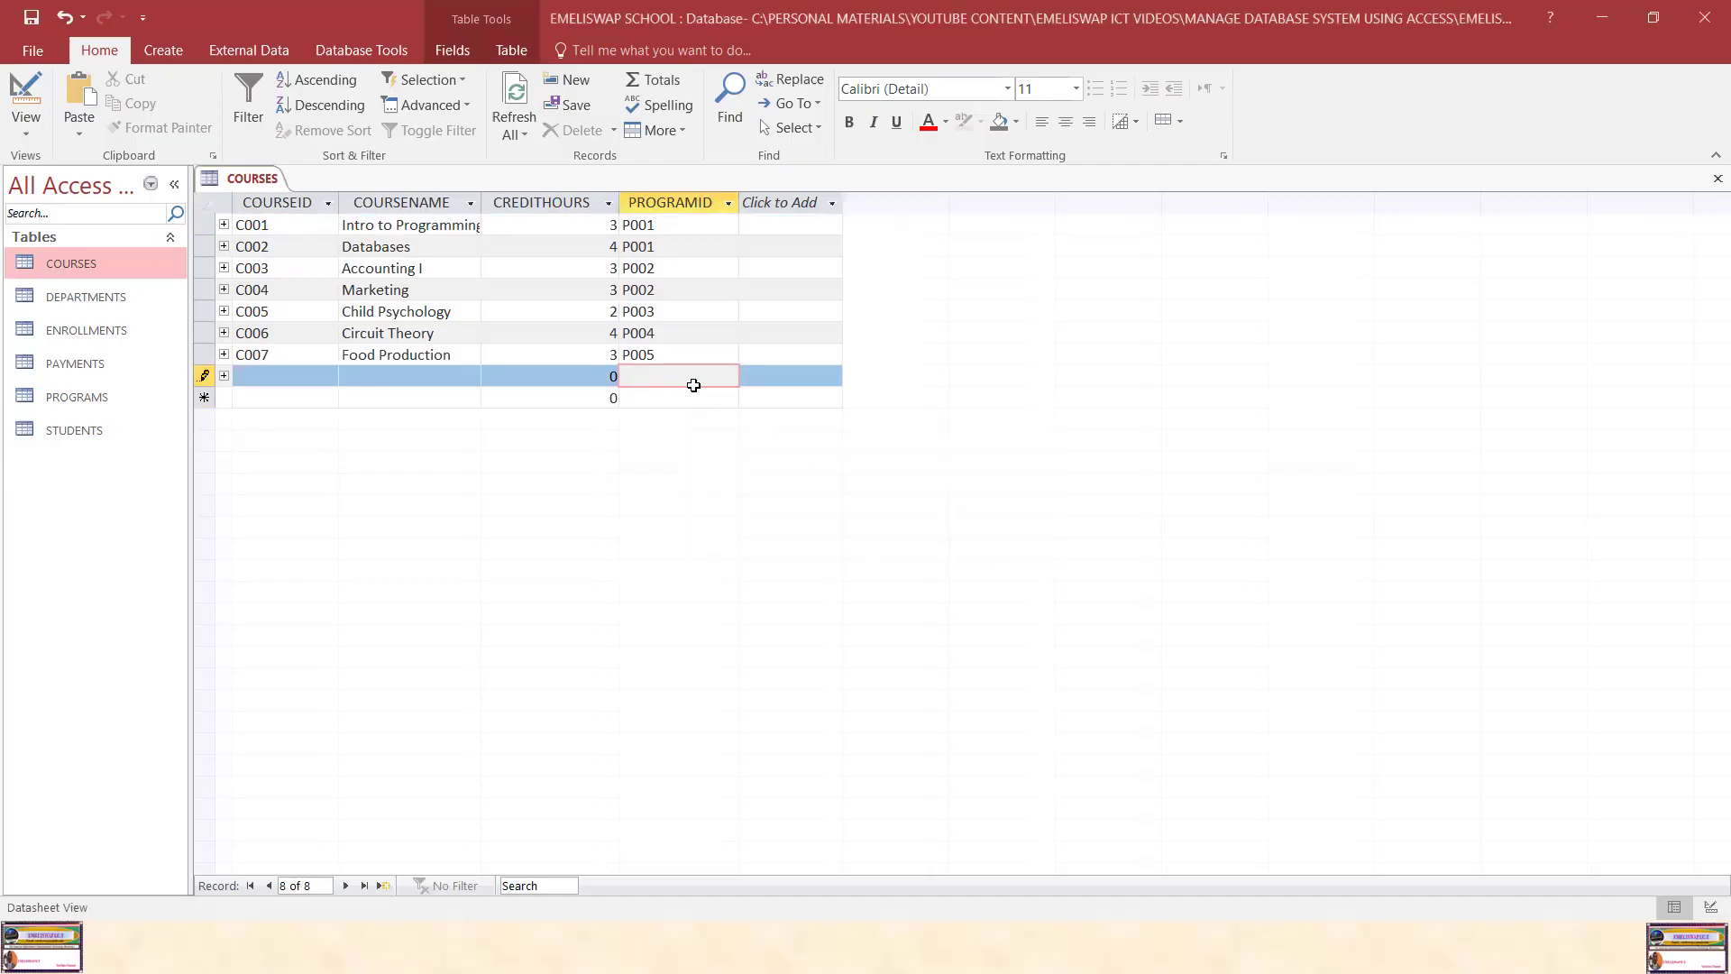
Enter program ID P000 and 5 credit hours in the new record and try to save it without a course ID
text(P000)
click(642, 402)
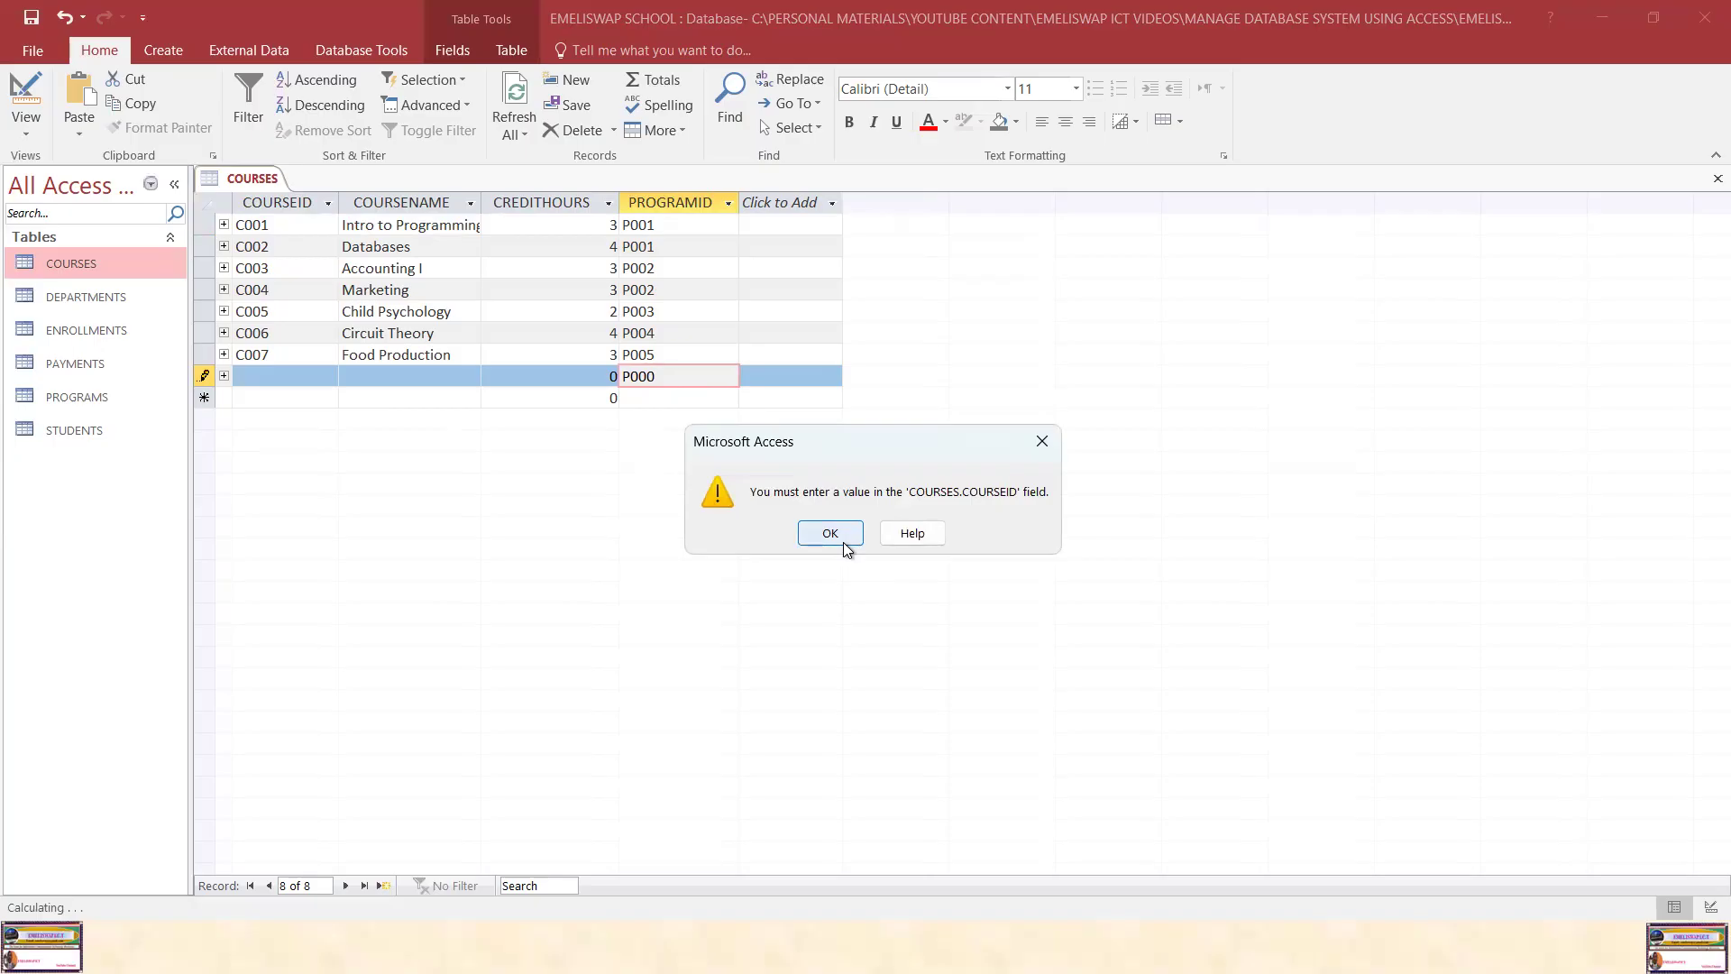
click(845, 544)
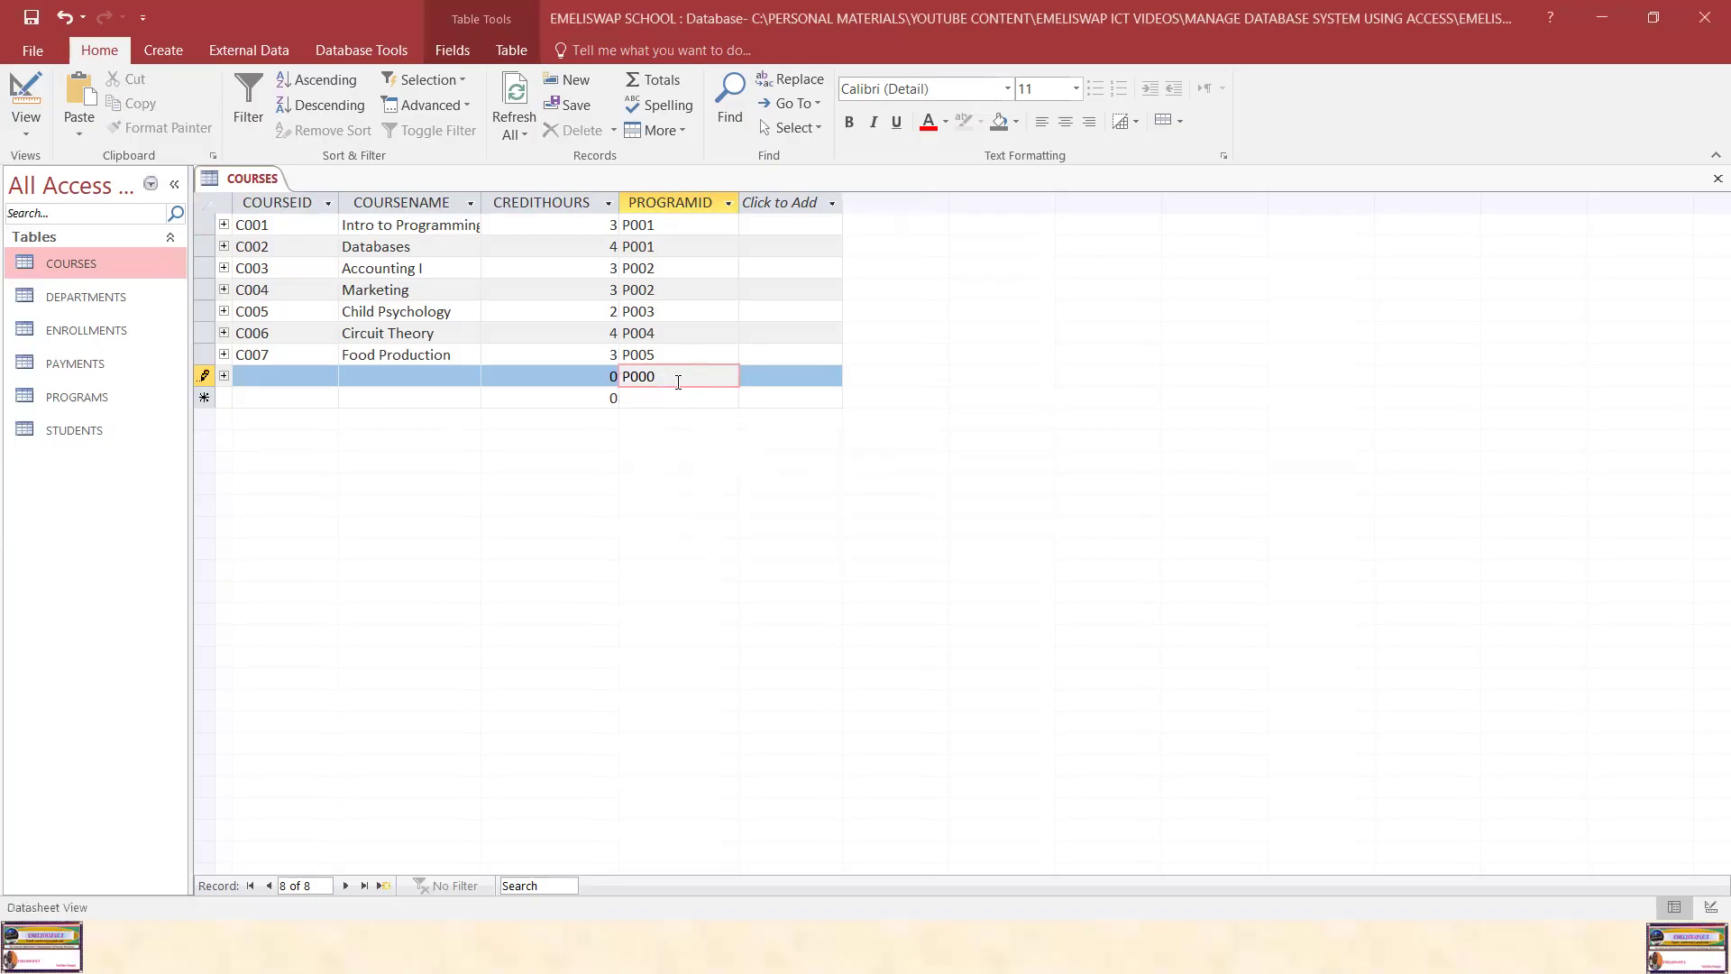
click(551, 375)
key(Delete)
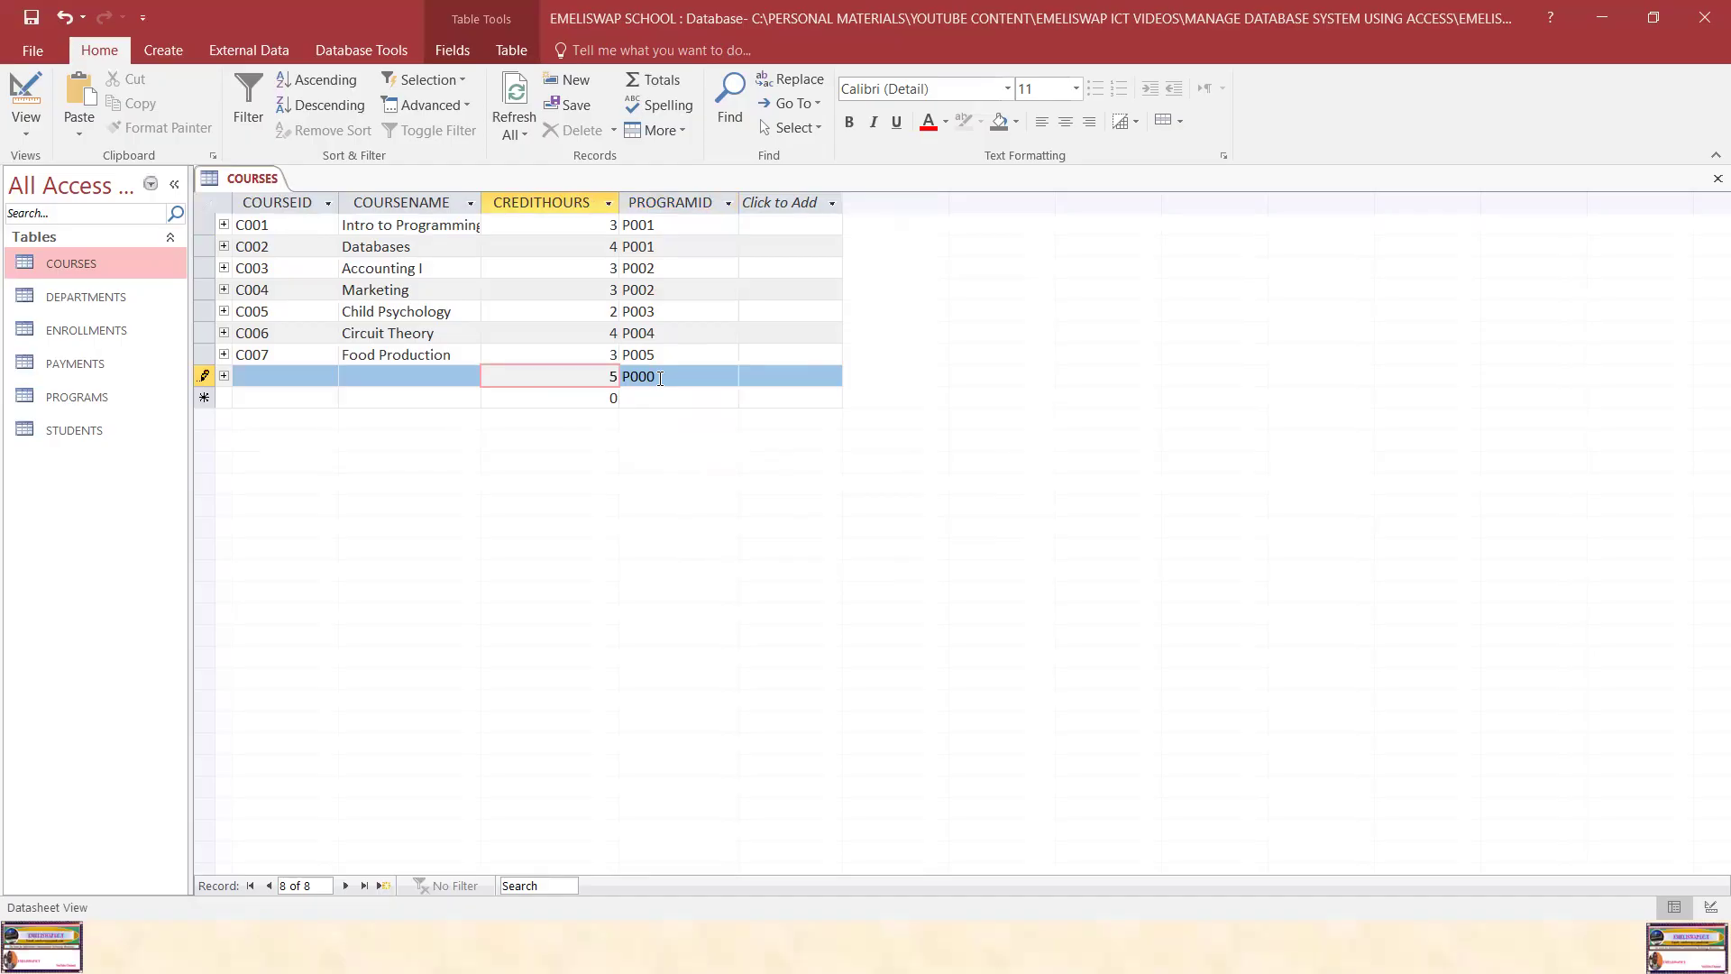
click(425, 393)
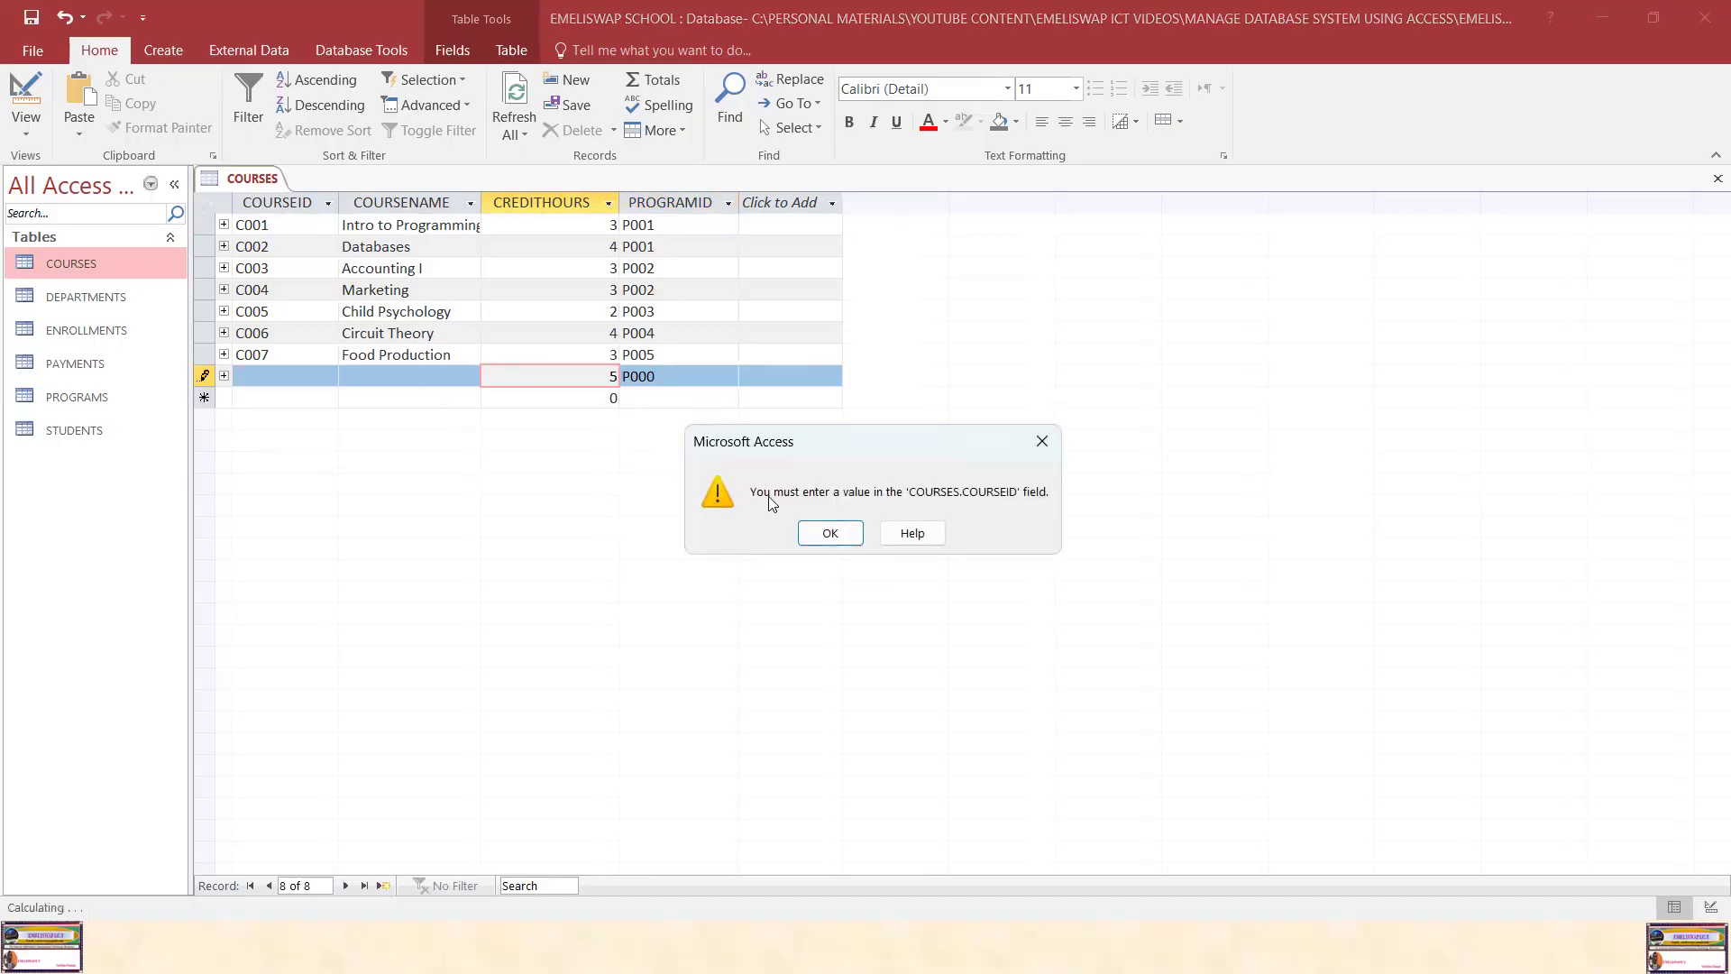
click(845, 538)
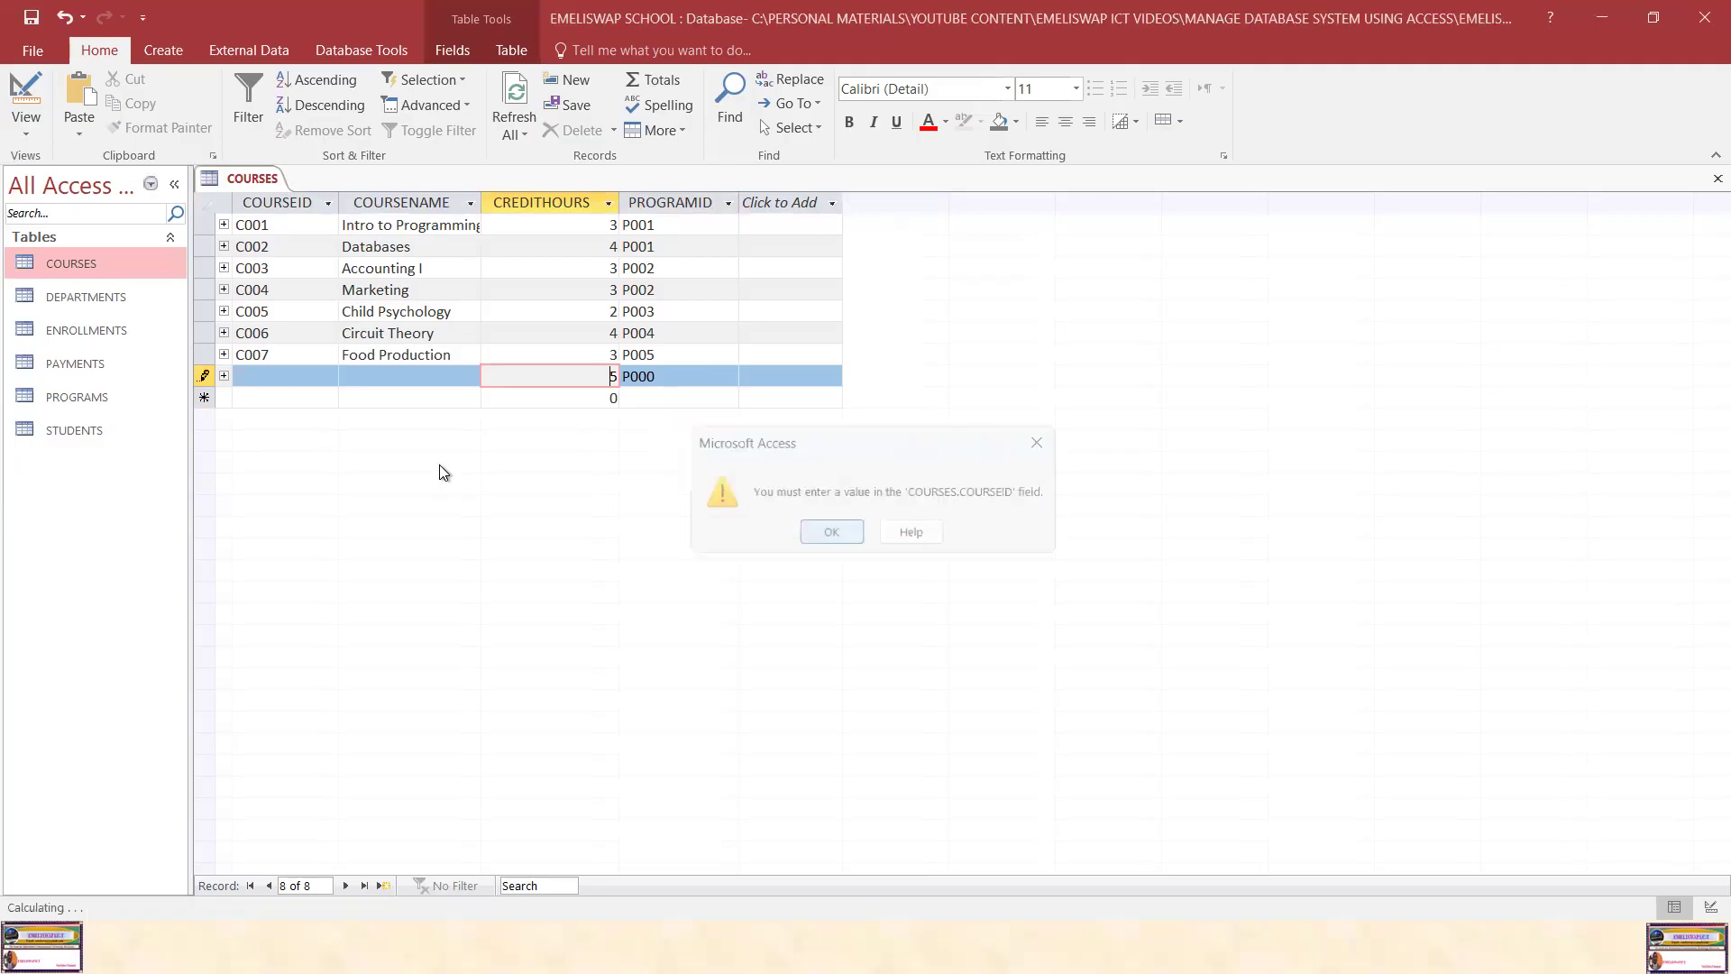
Enter the already used course ID C003 and course name hhh in the new record and try to save it
click(297, 383)
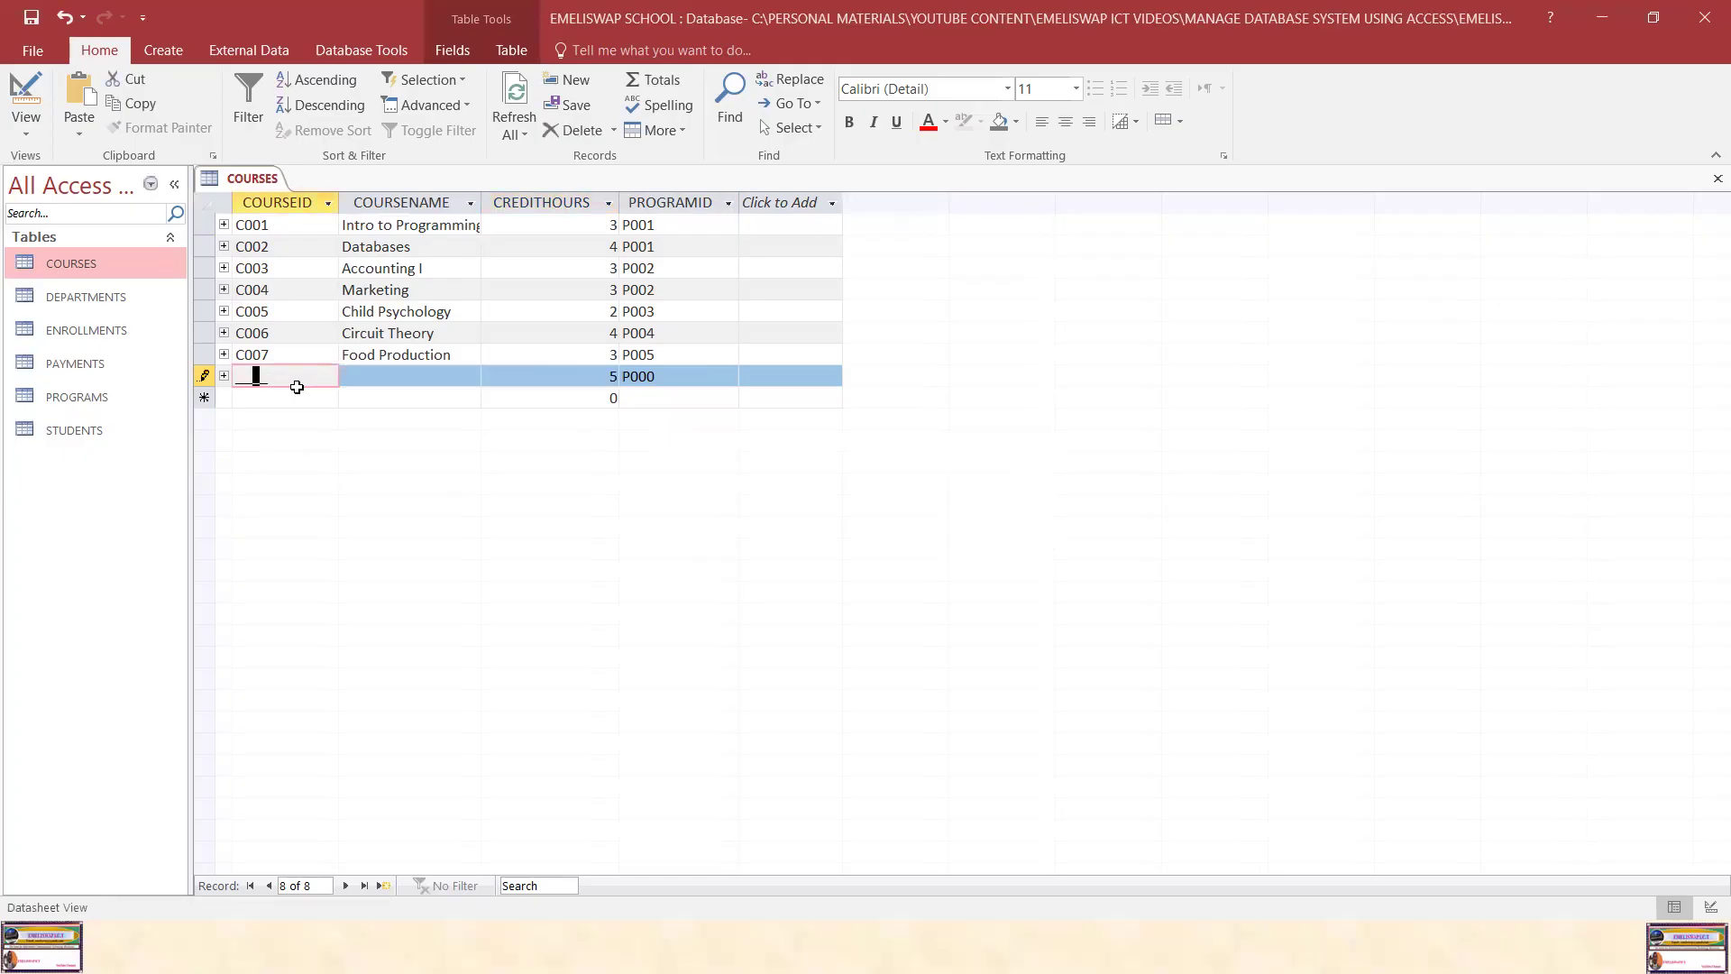
key(Caps_Lock)
key(Caps_Lock)
key(Left)
key(Left)
text(C)
key(Caps_Lock)
text(003)
click(381, 379)
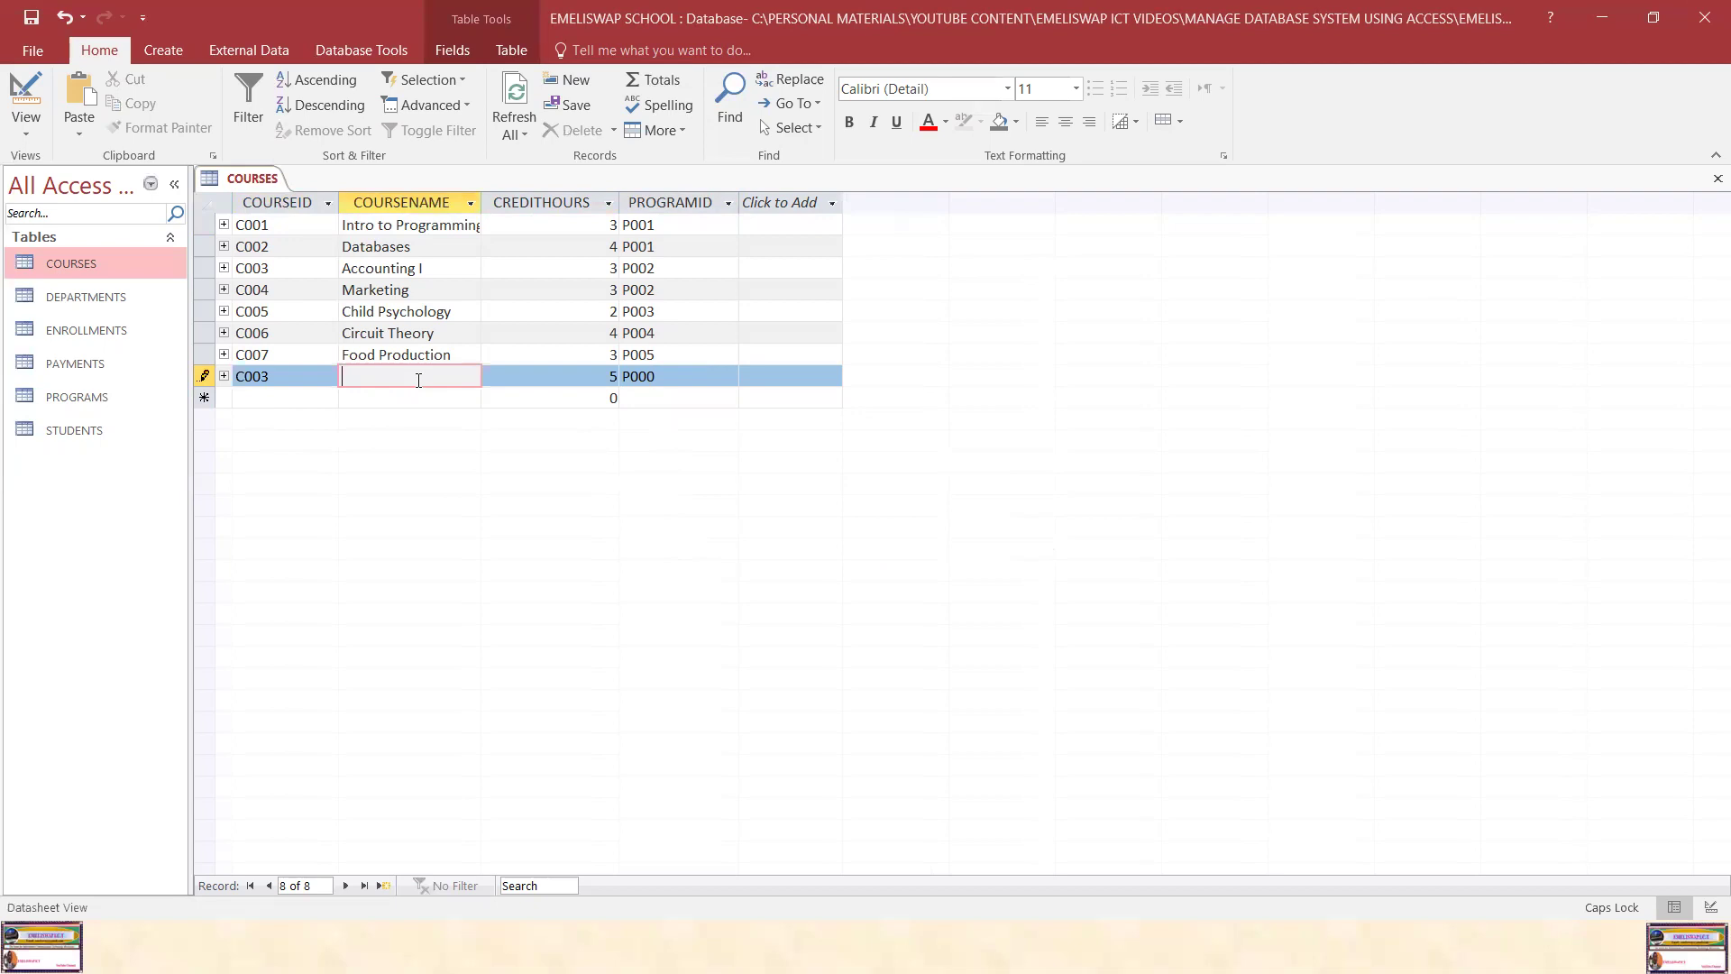
text(hhh)
click(612, 401)
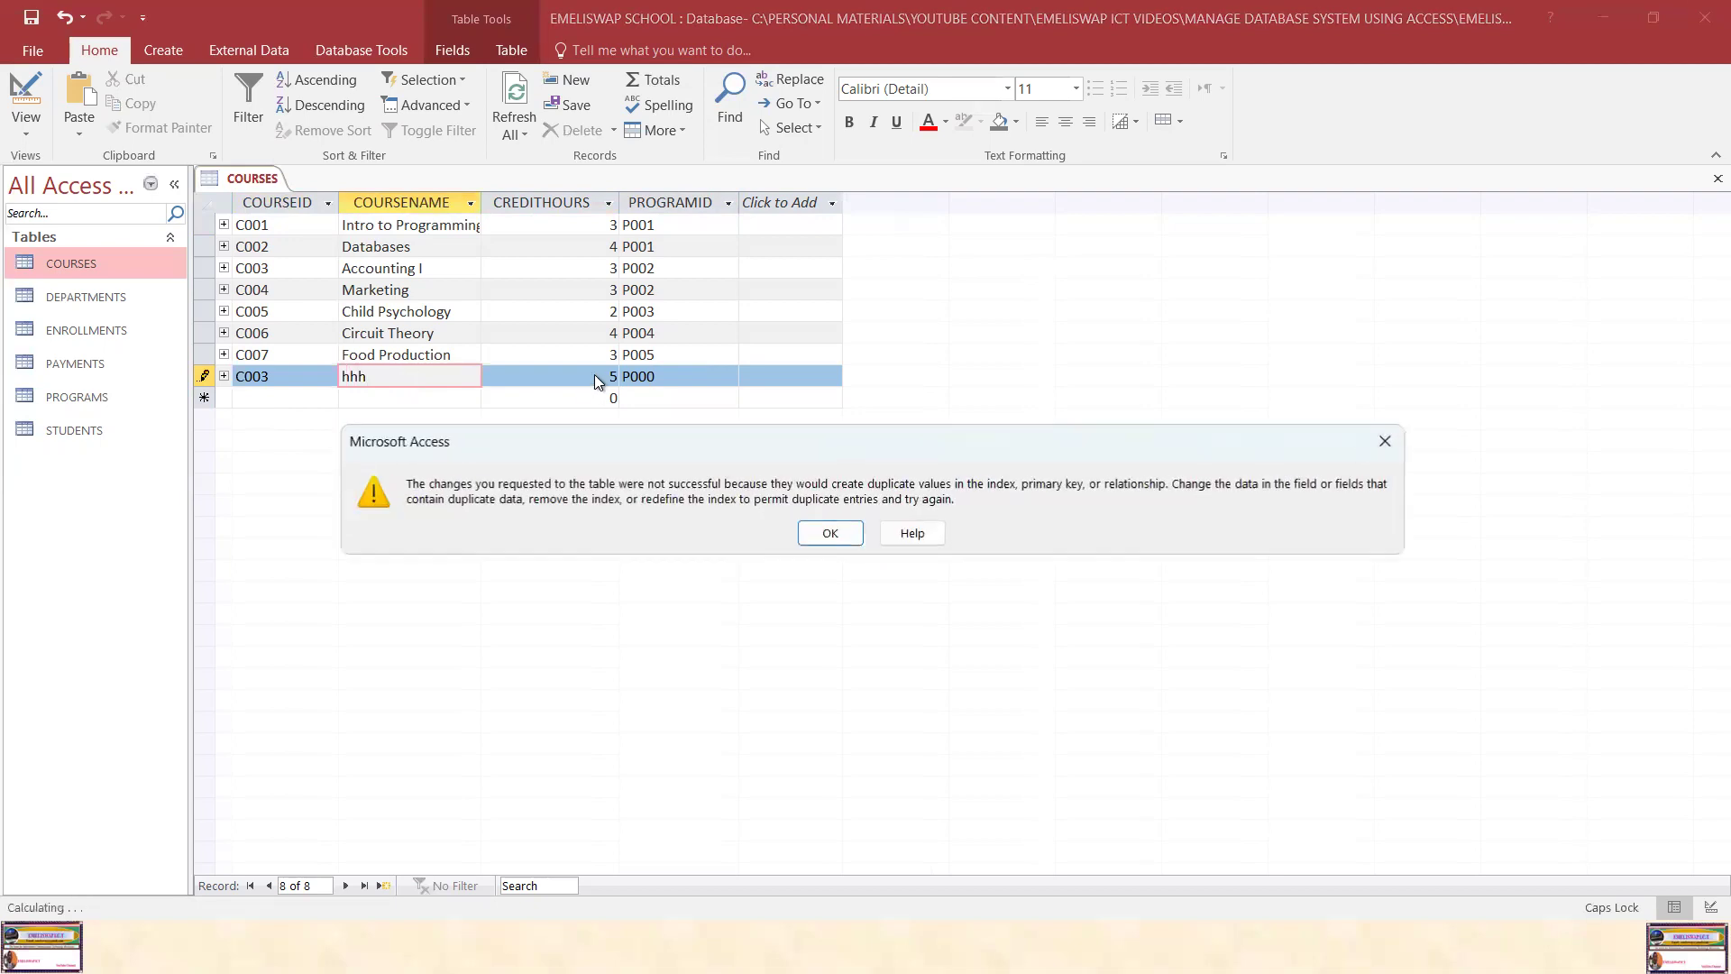
click(830, 534)
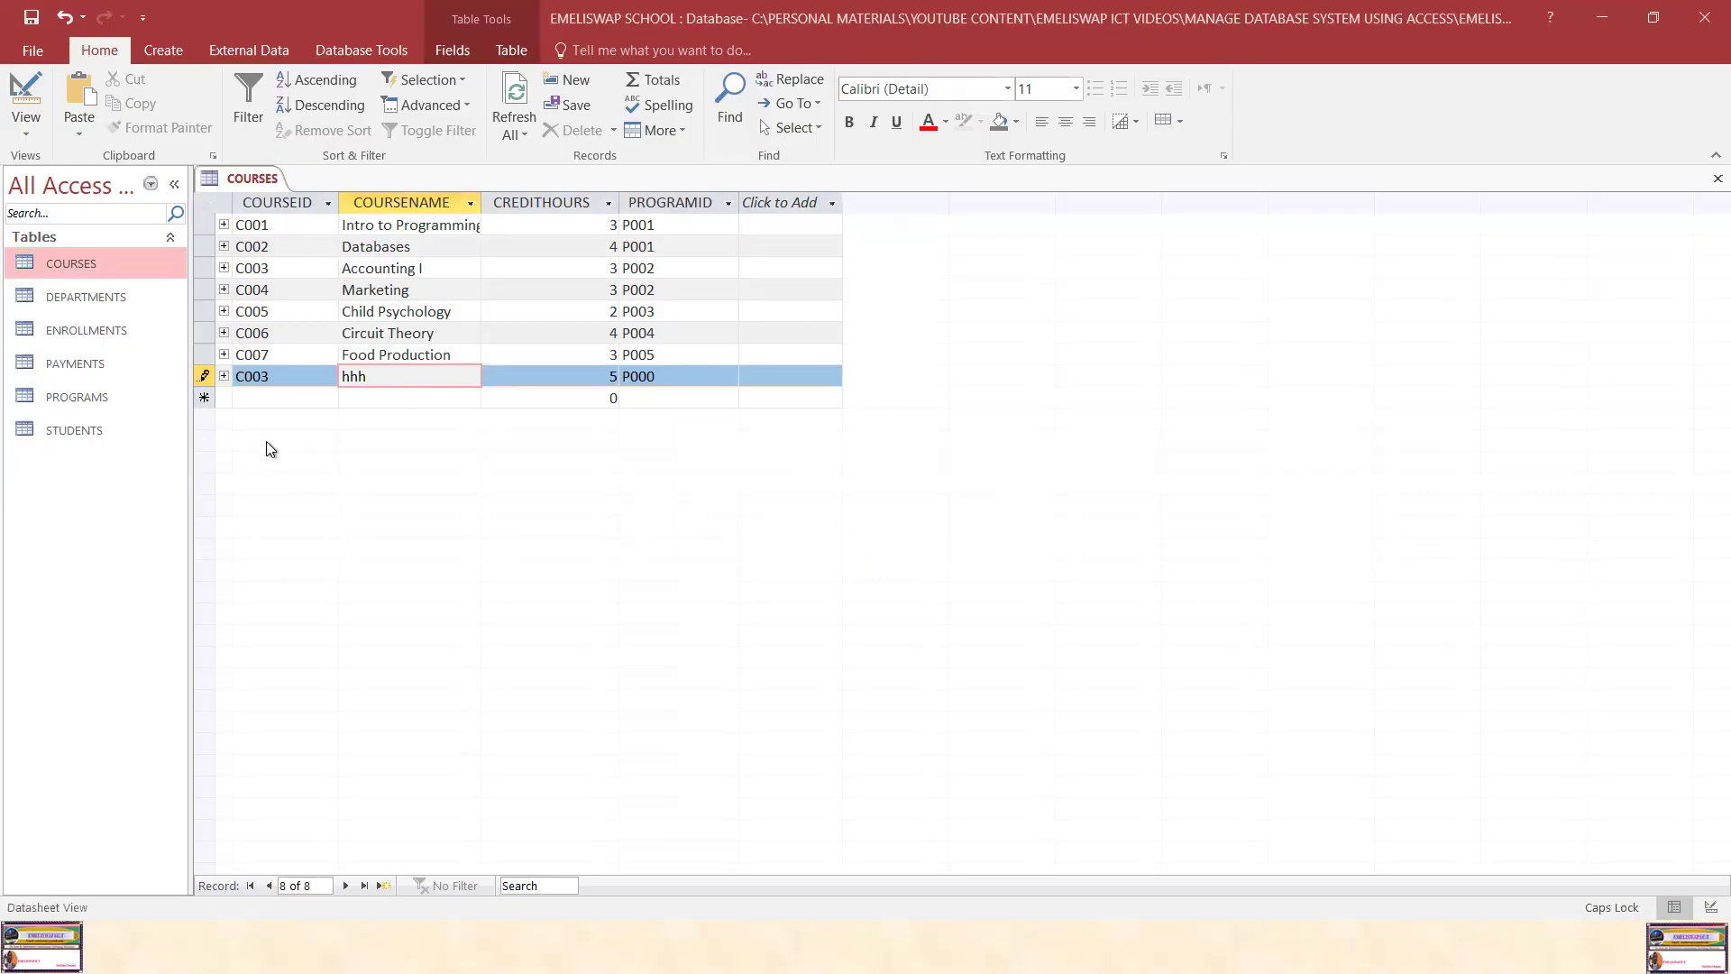
Clear the new record's course name and try to save the record with that field empty
key(BackSpace)
key(BackSpace)
key(BackSpace)
click(281, 395)
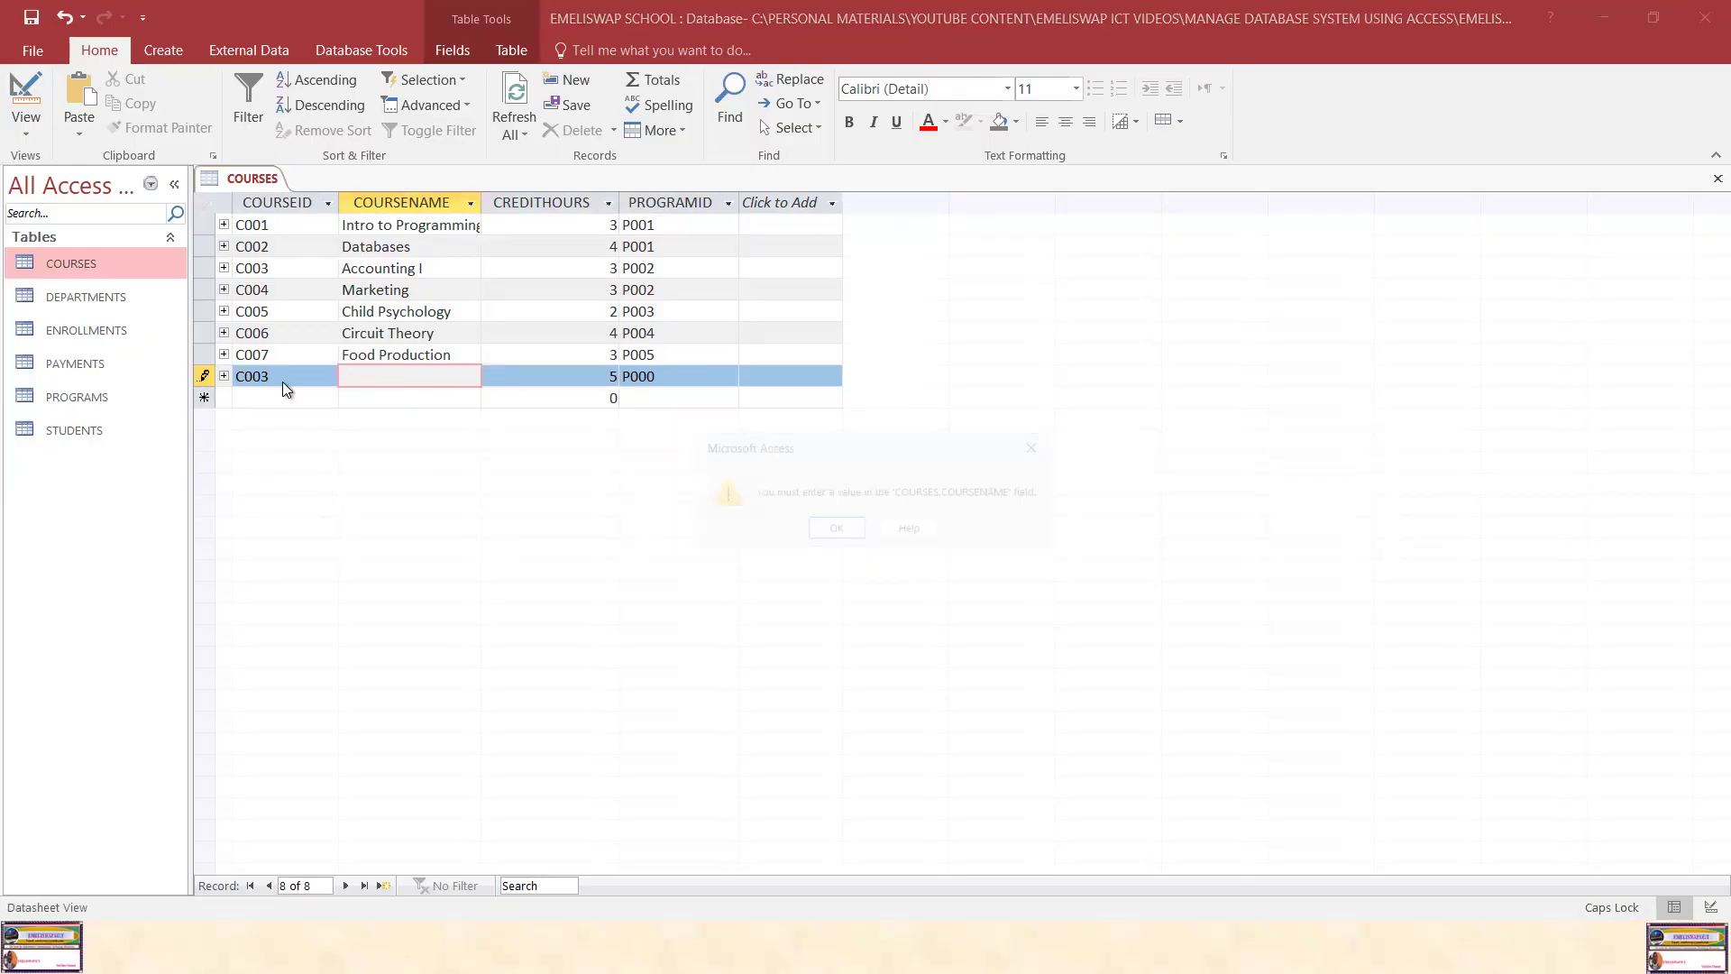
click(845, 535)
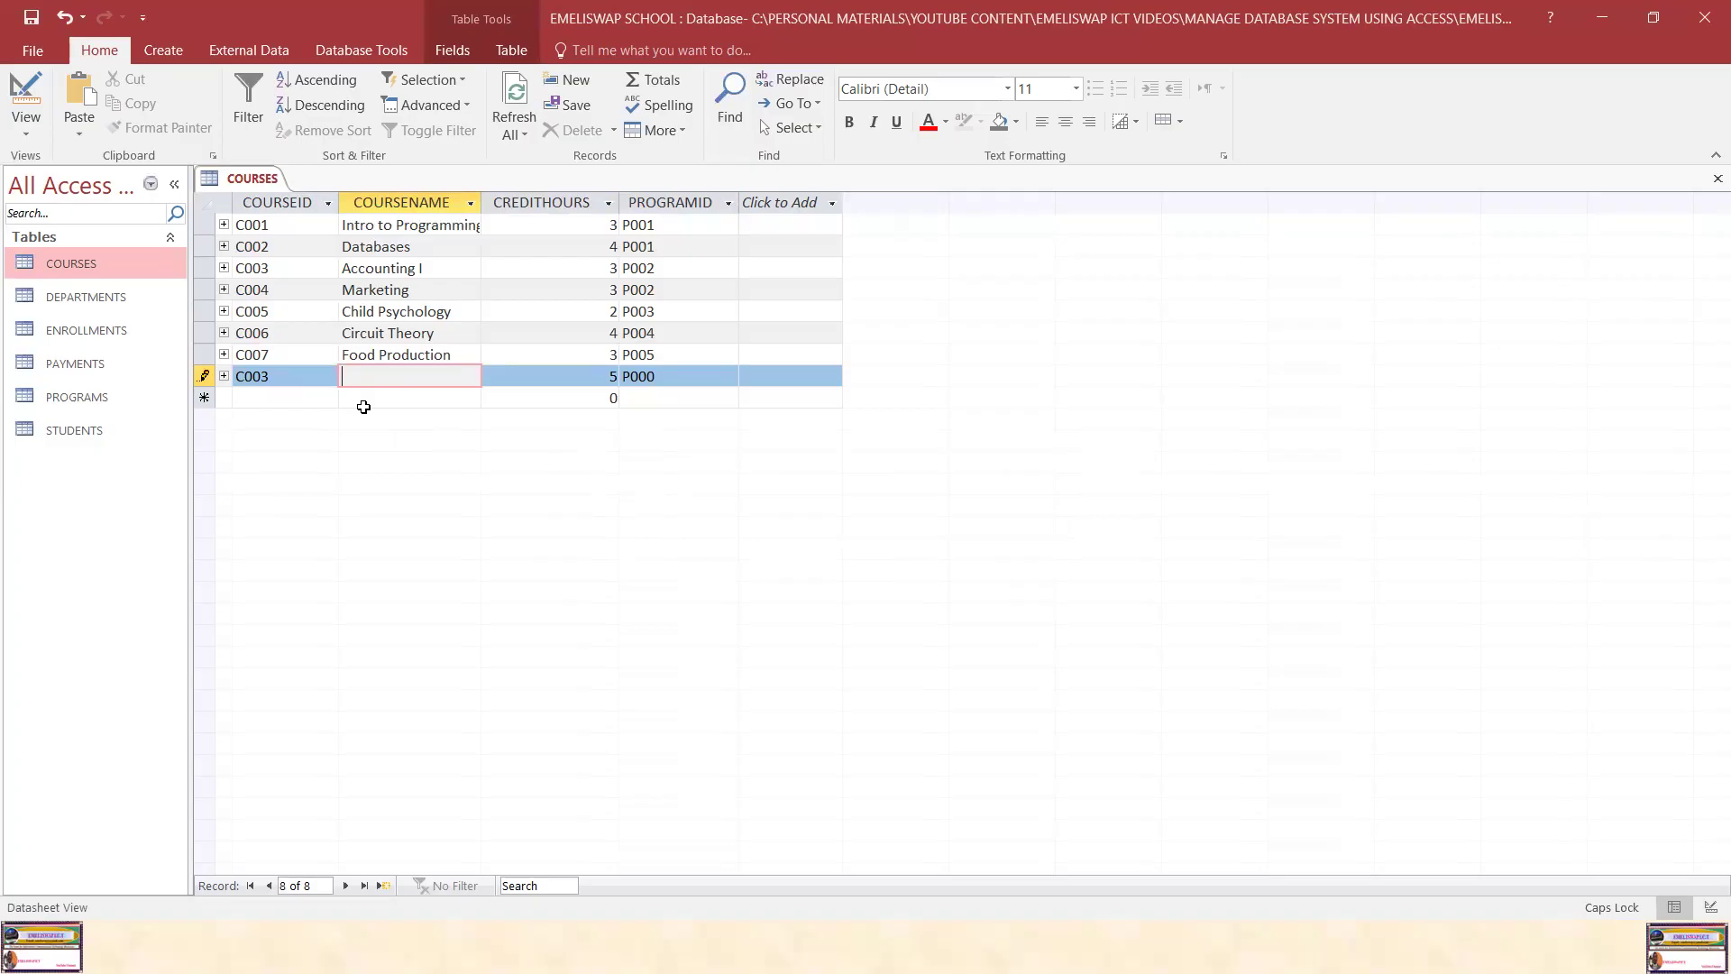
Set the new record's course name to Accounting1 and try to save it with the duplicate course ID C003
text(A)
key(Caps_Lock)
text(ccounting1)
click(591, 377)
click(694, 376)
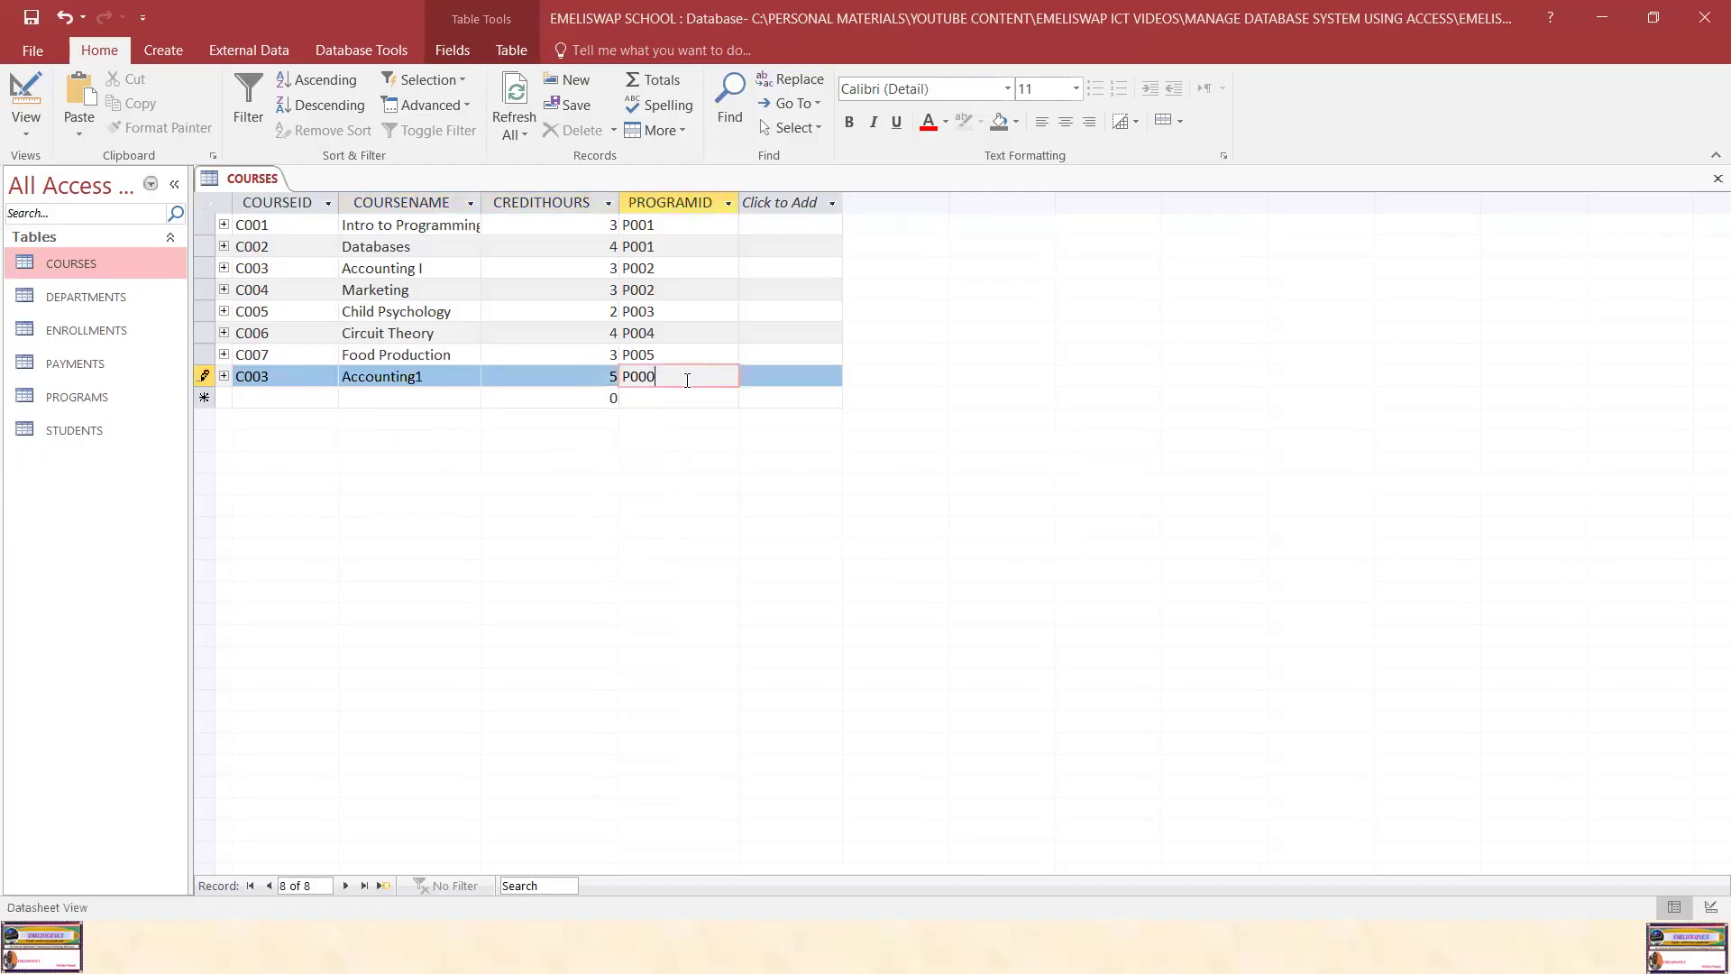
key(Return)
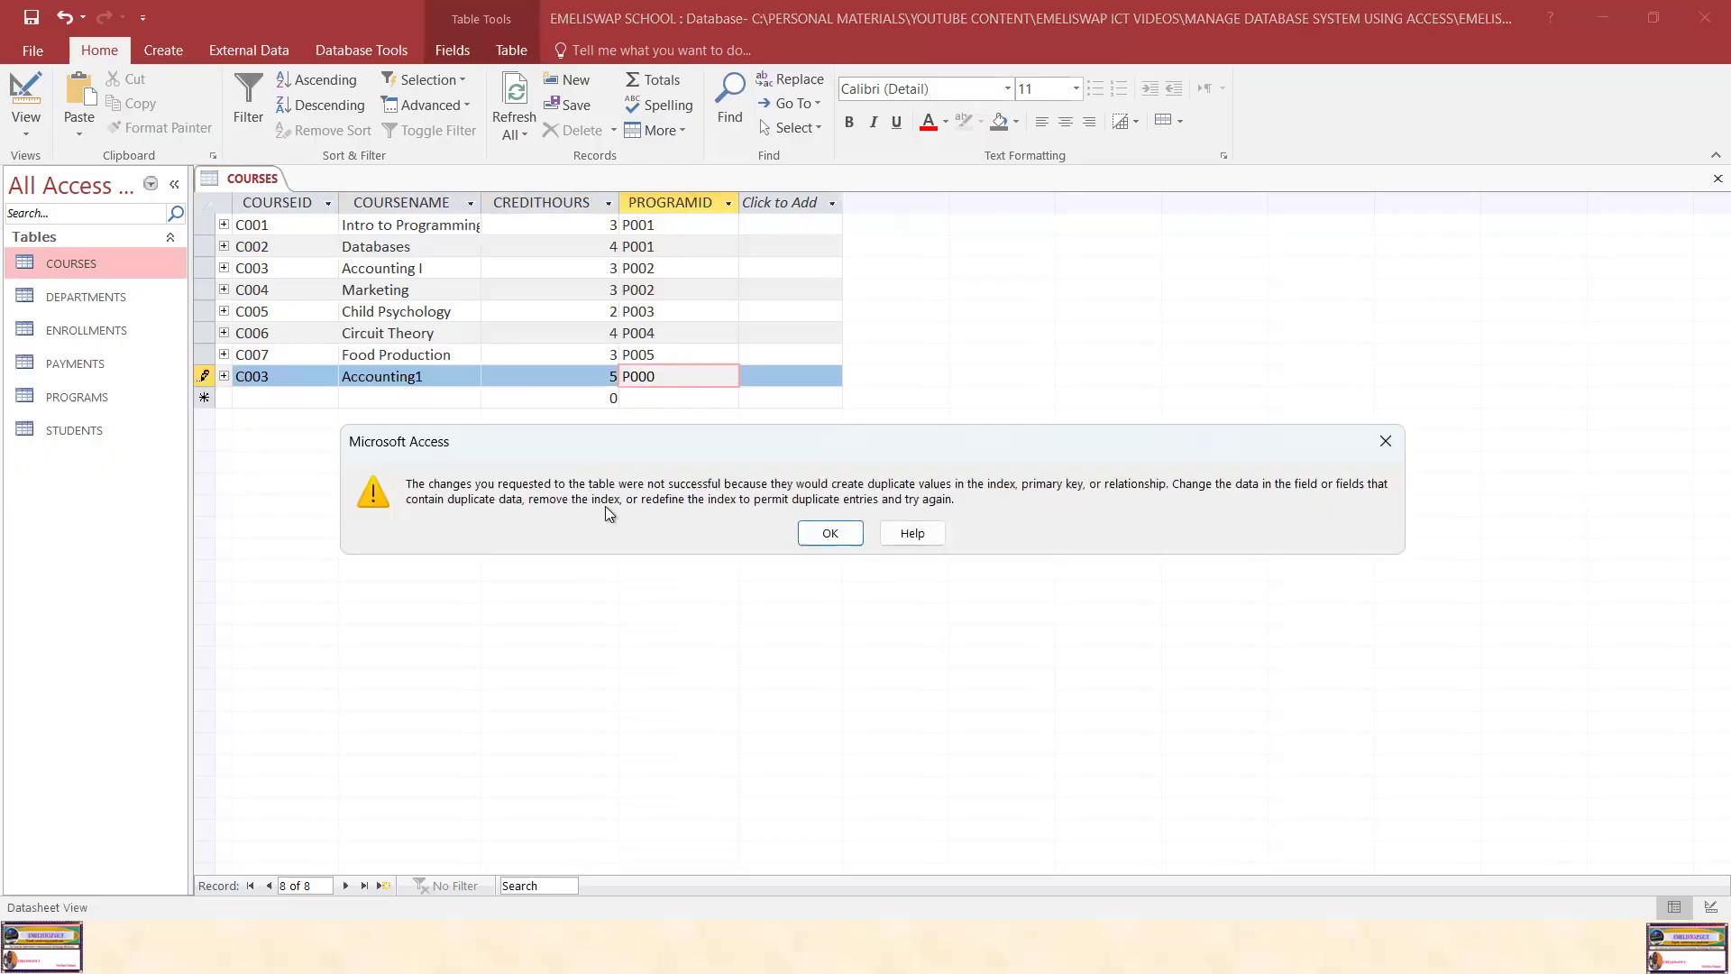
click(828, 533)
click(205, 376)
click(850, 535)
Clear the new record's program ID and try to leave that field empty
click(792, 373)
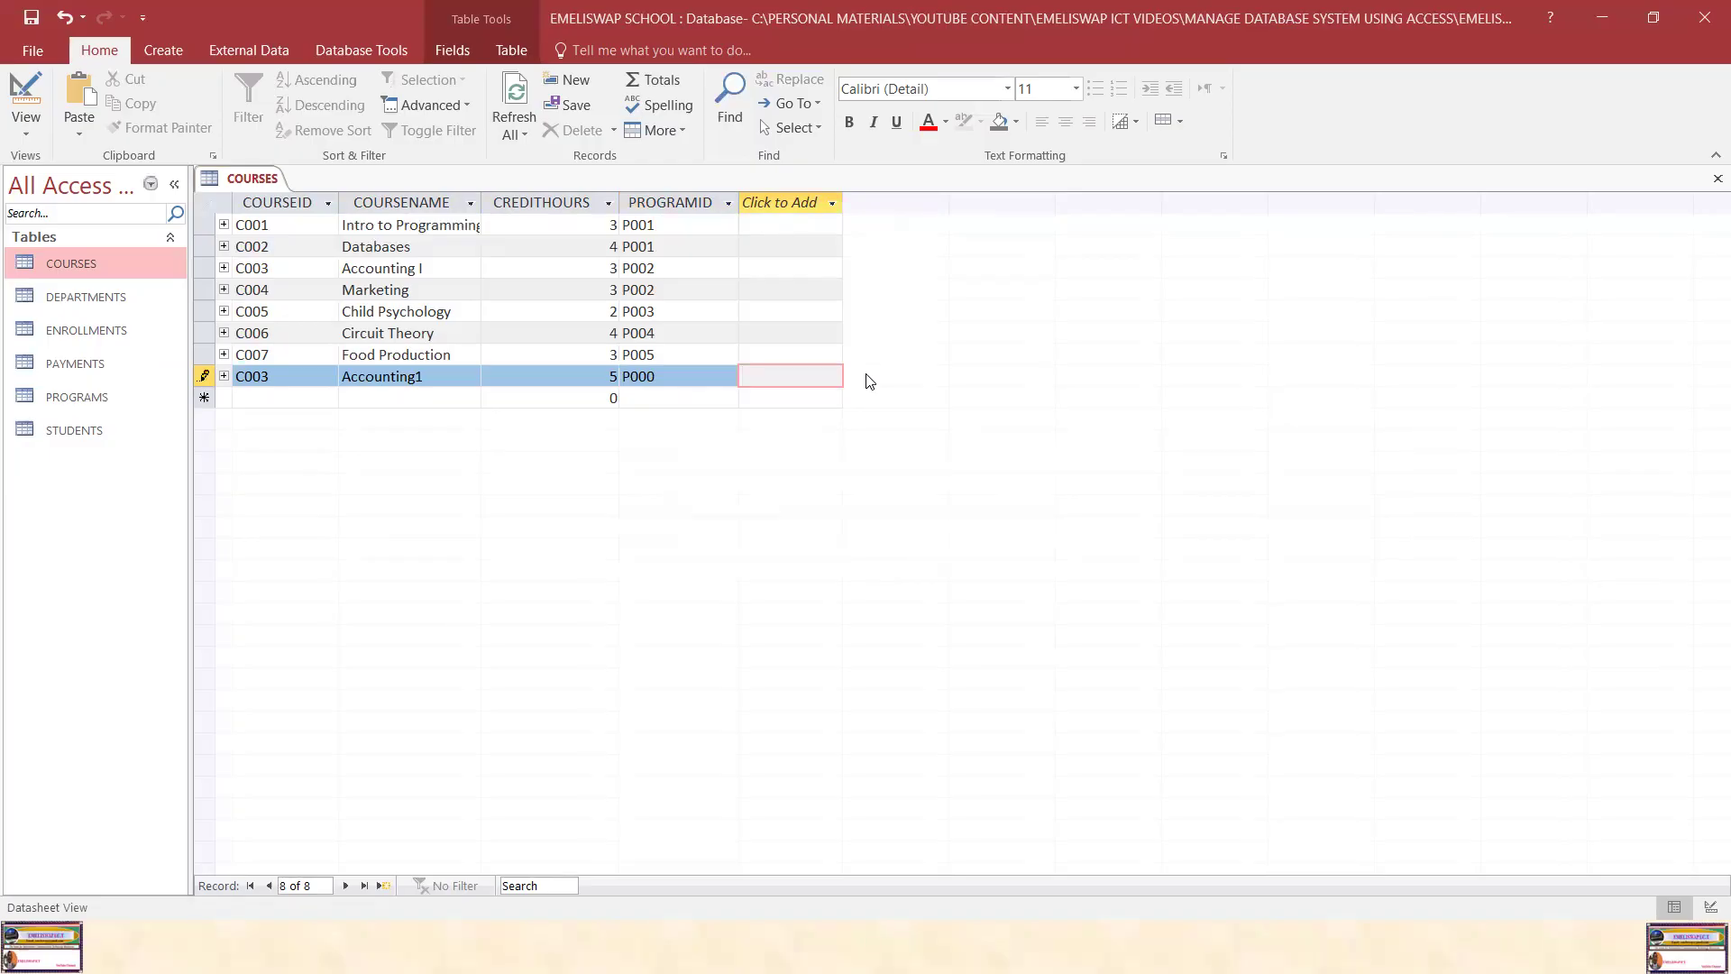
click(742, 377)
key(shift+Home)
key(BackSpace)
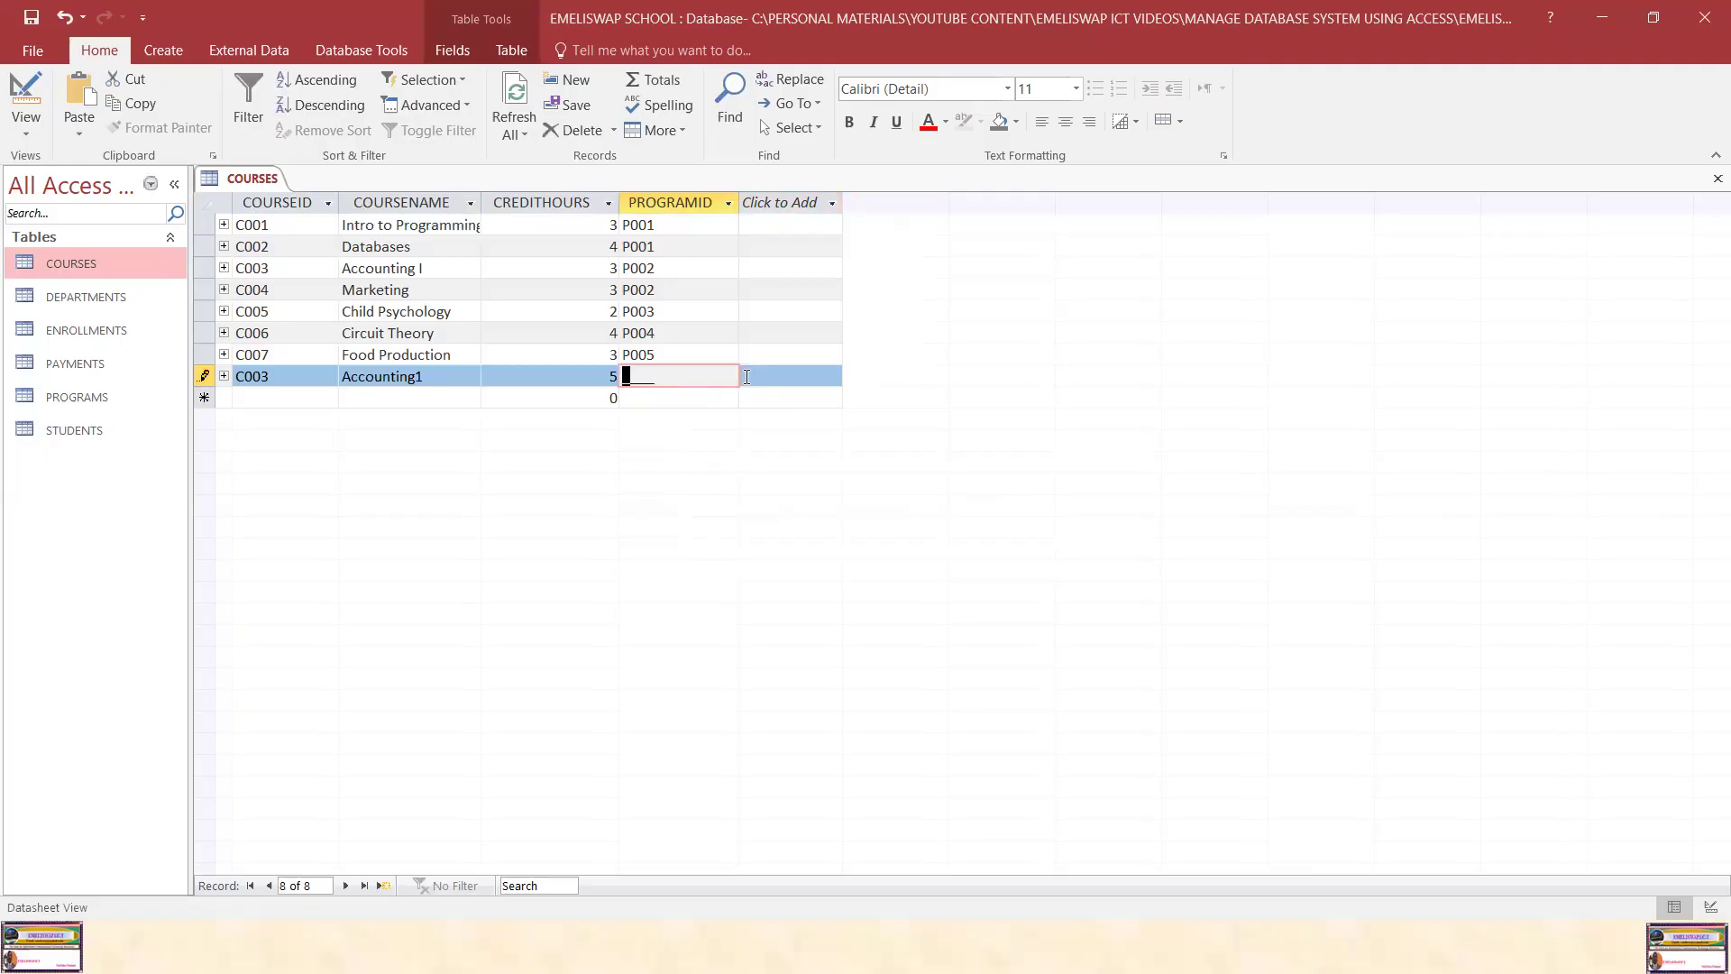
click(619, 377)
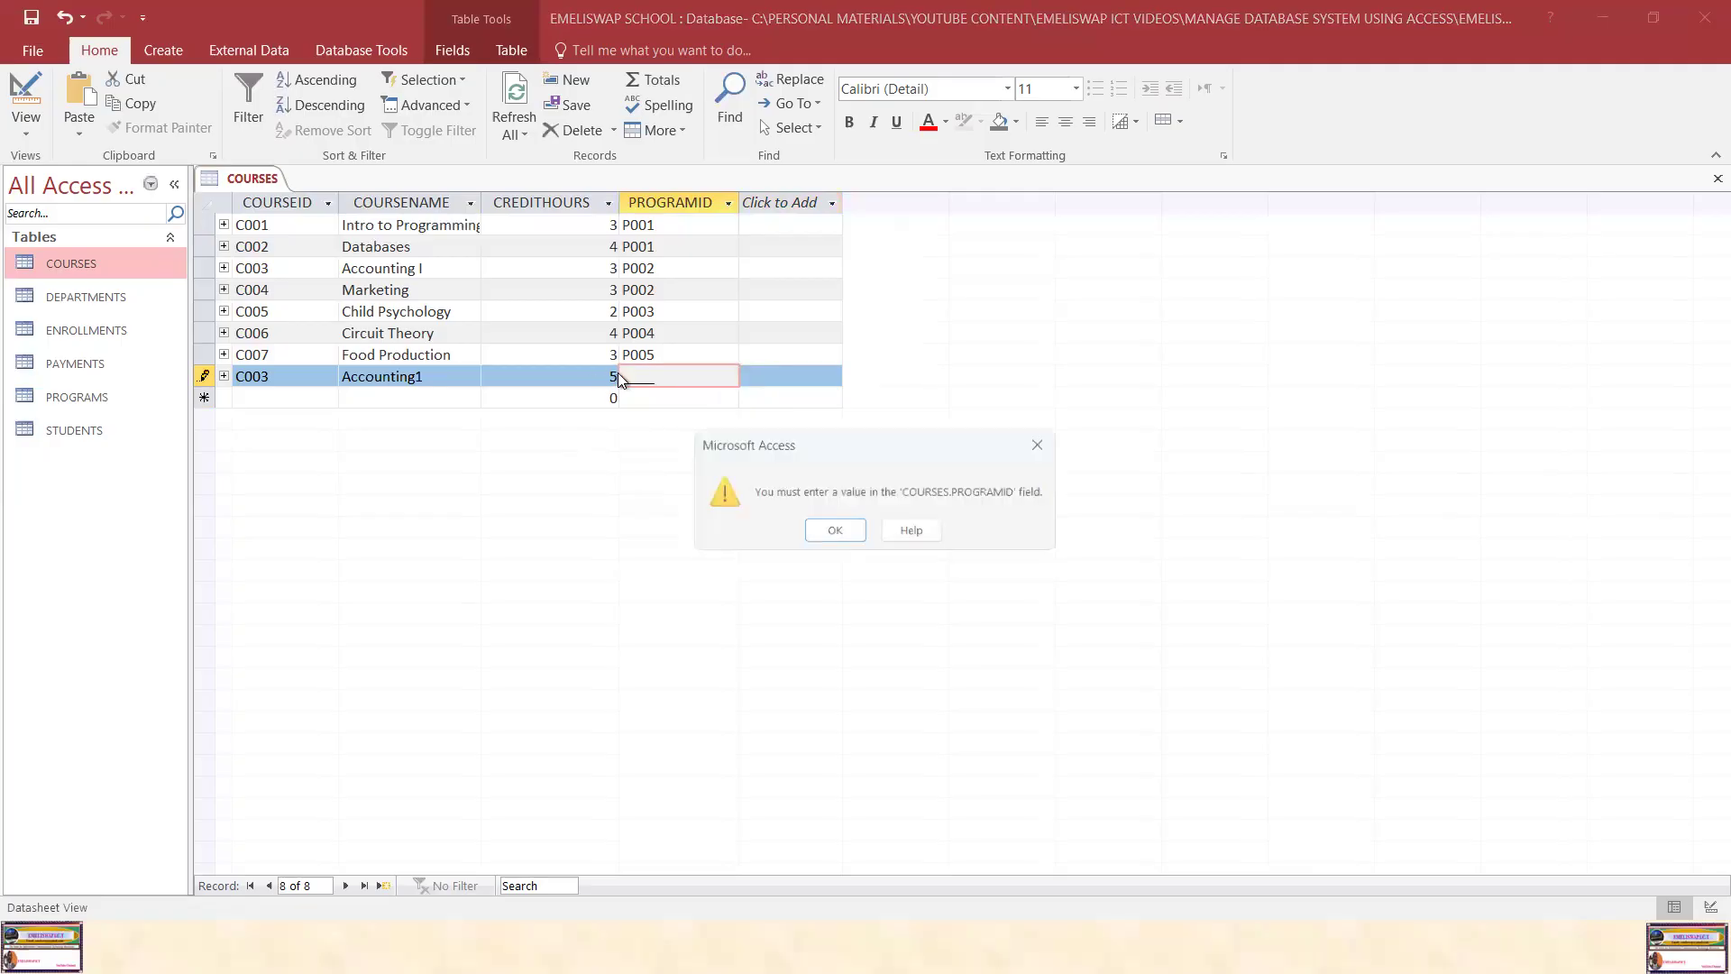
click(835, 536)
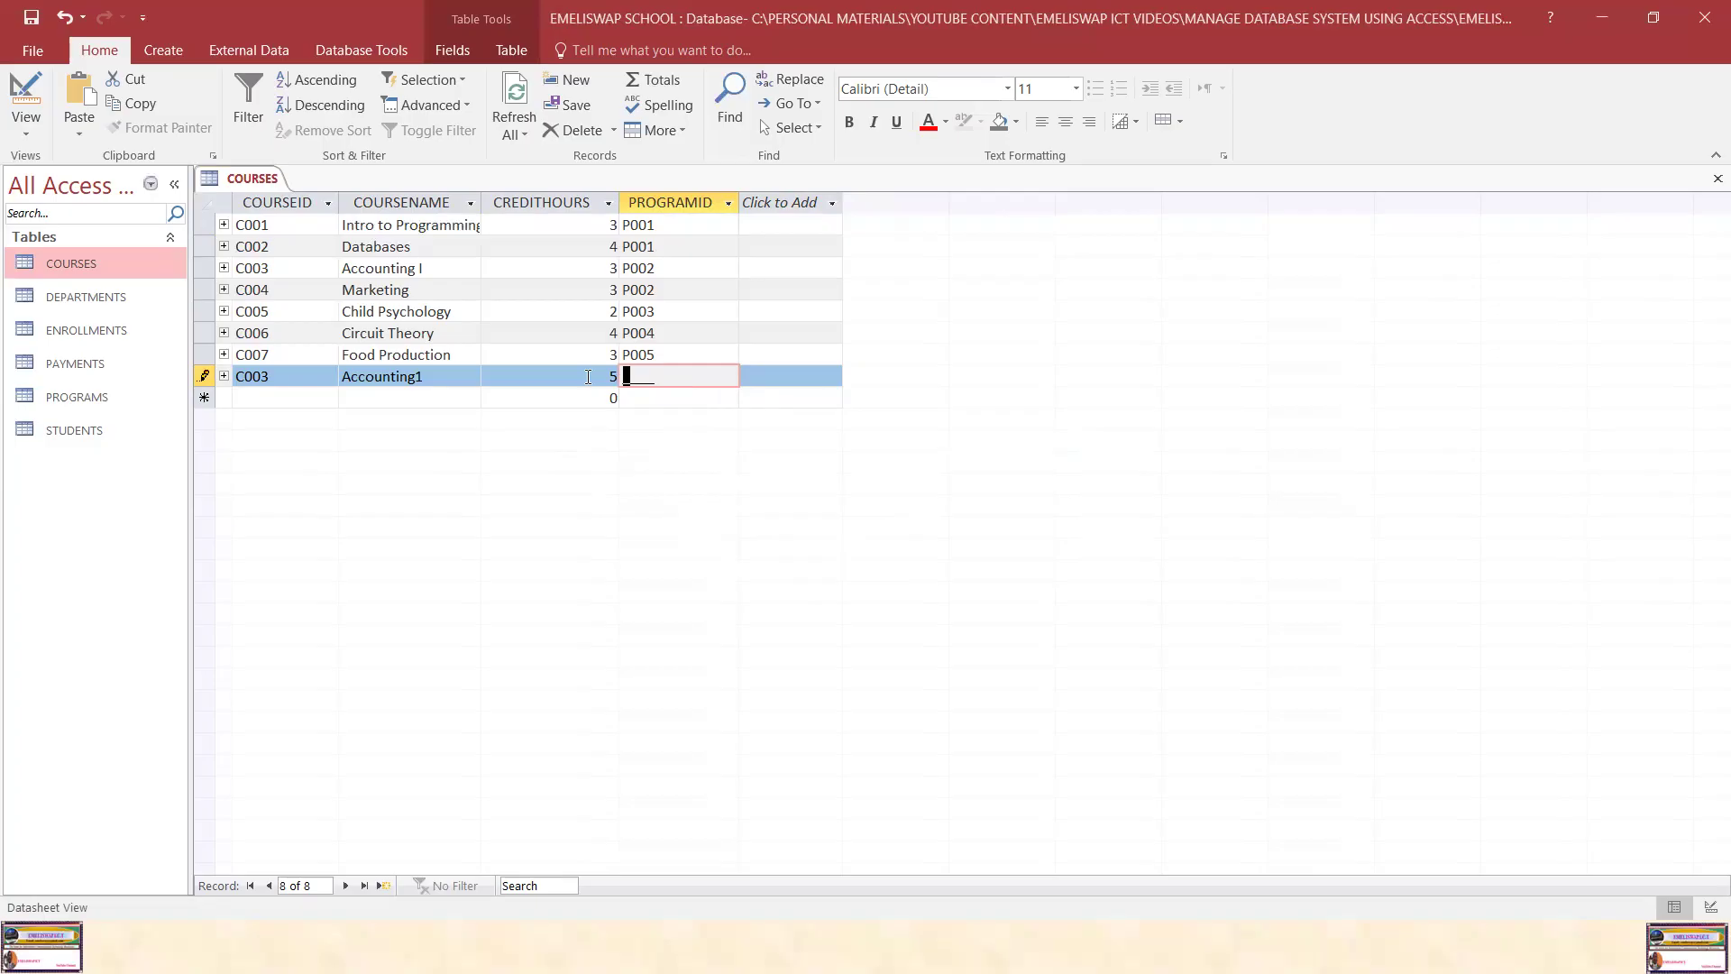
click(571, 372)
click(832, 534)
Undo all entries in the unsaved new course record
click(64, 19)
click(64, 19)
click(64, 19)
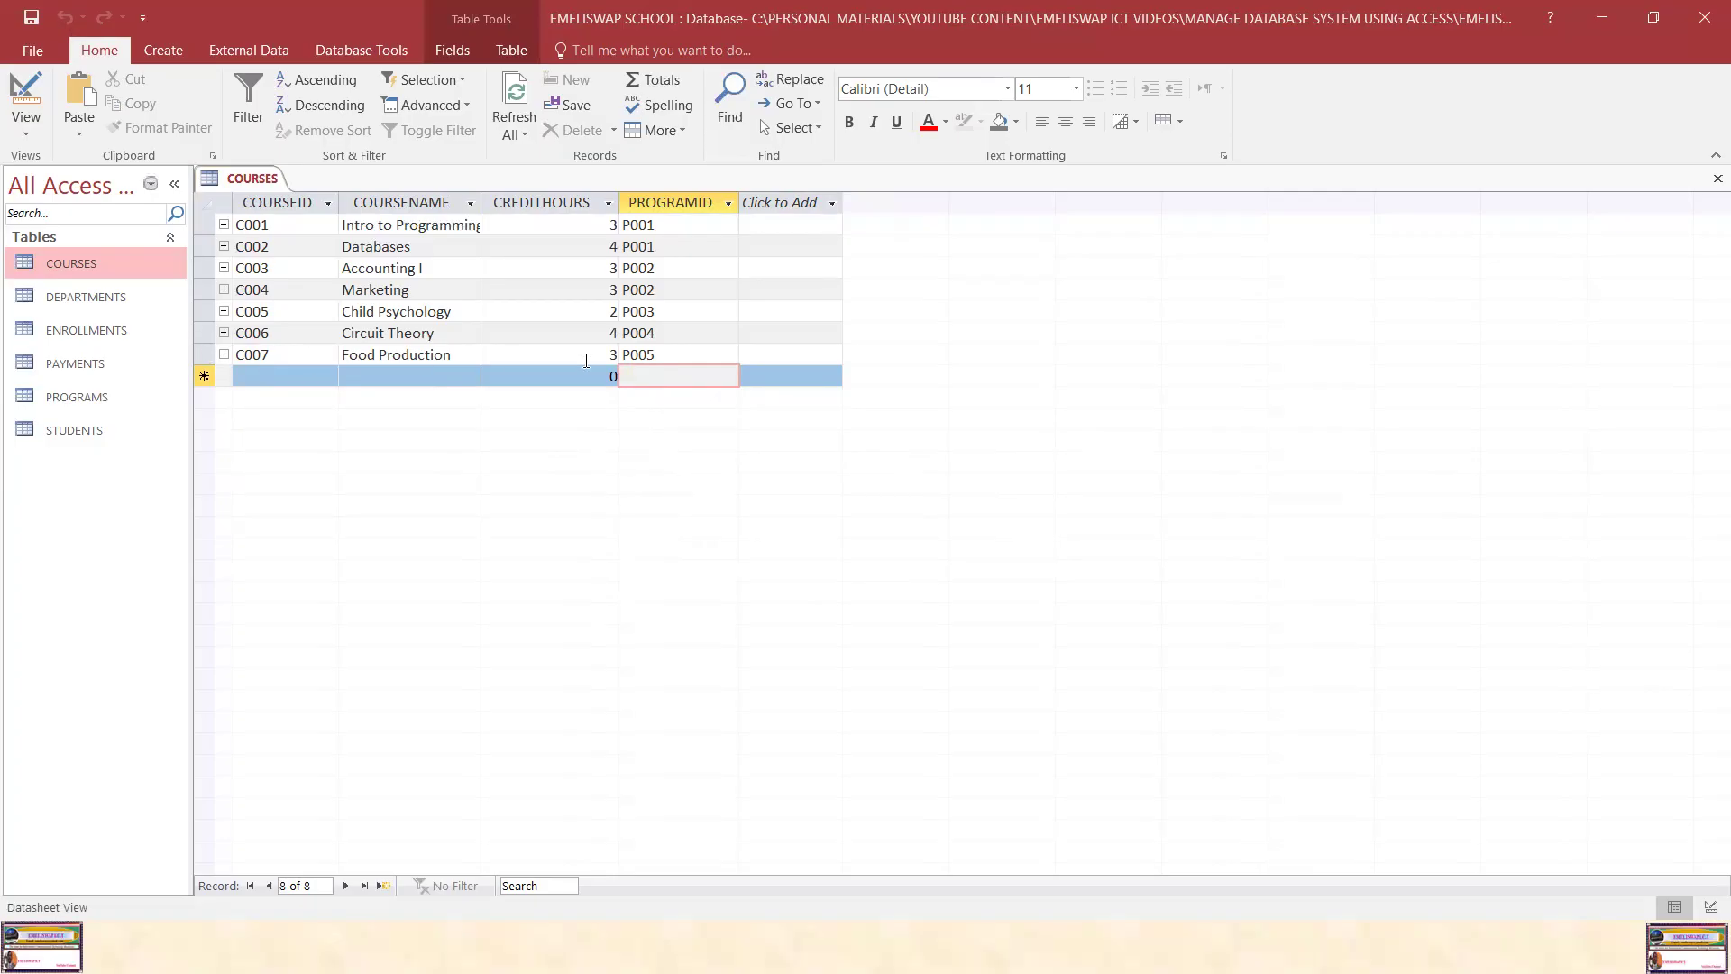
Save the COURSES table and close it
click(664, 353)
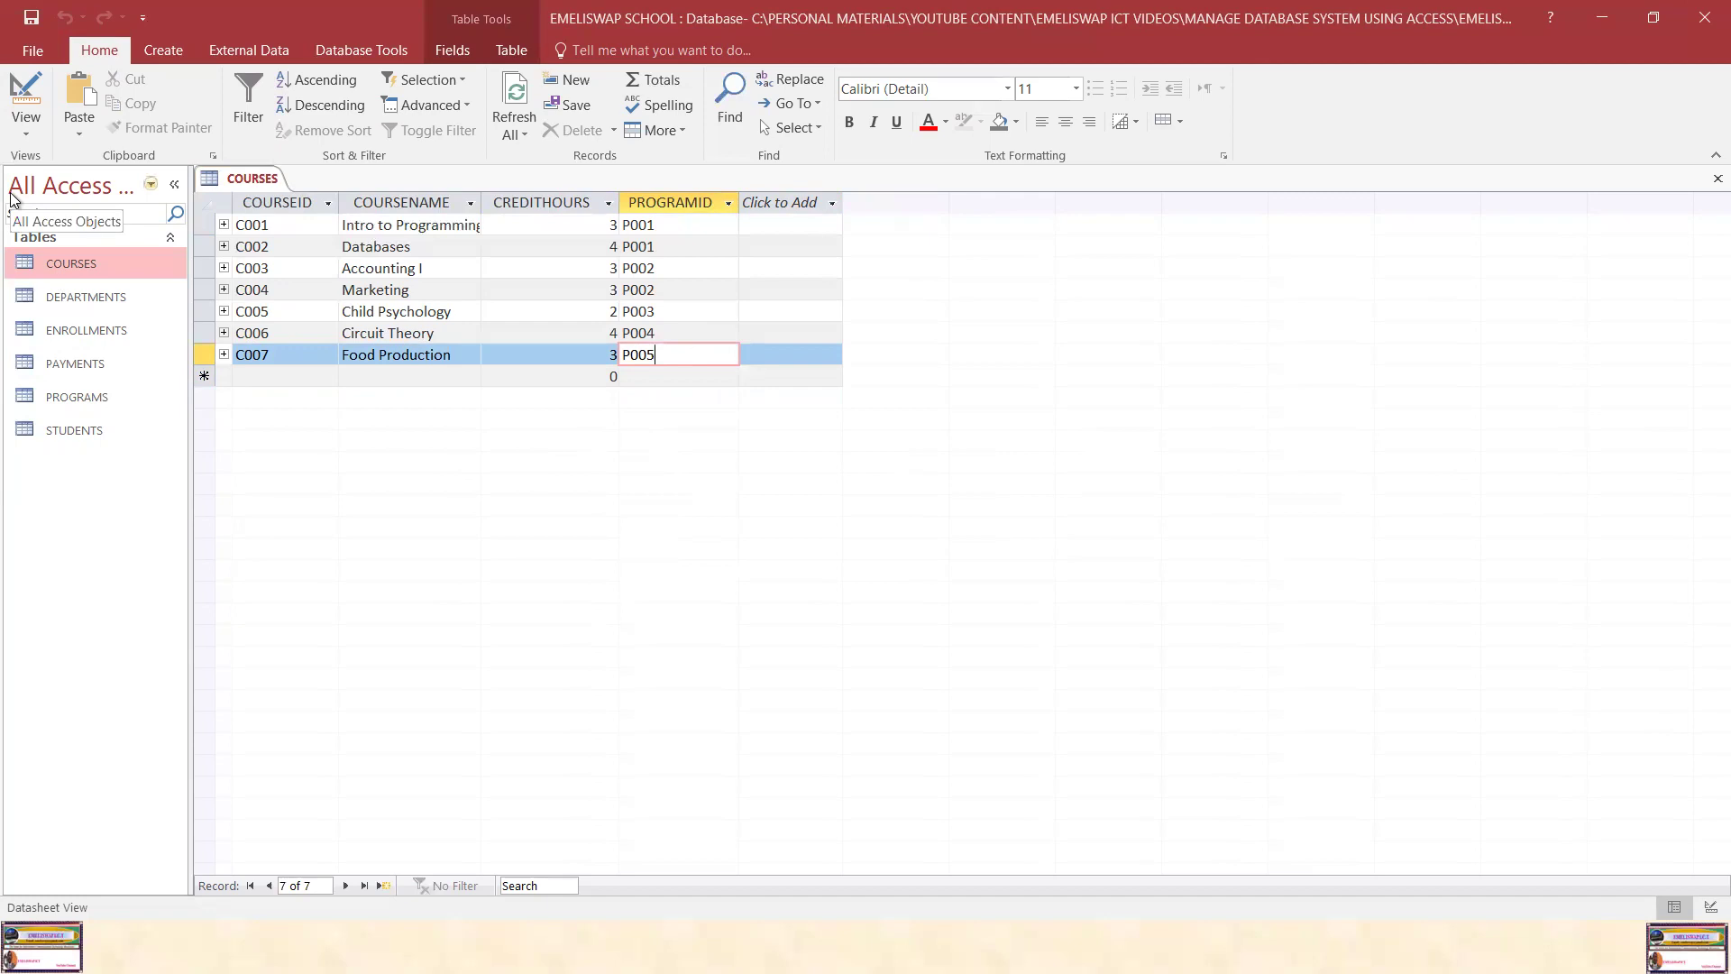
click(31, 16)
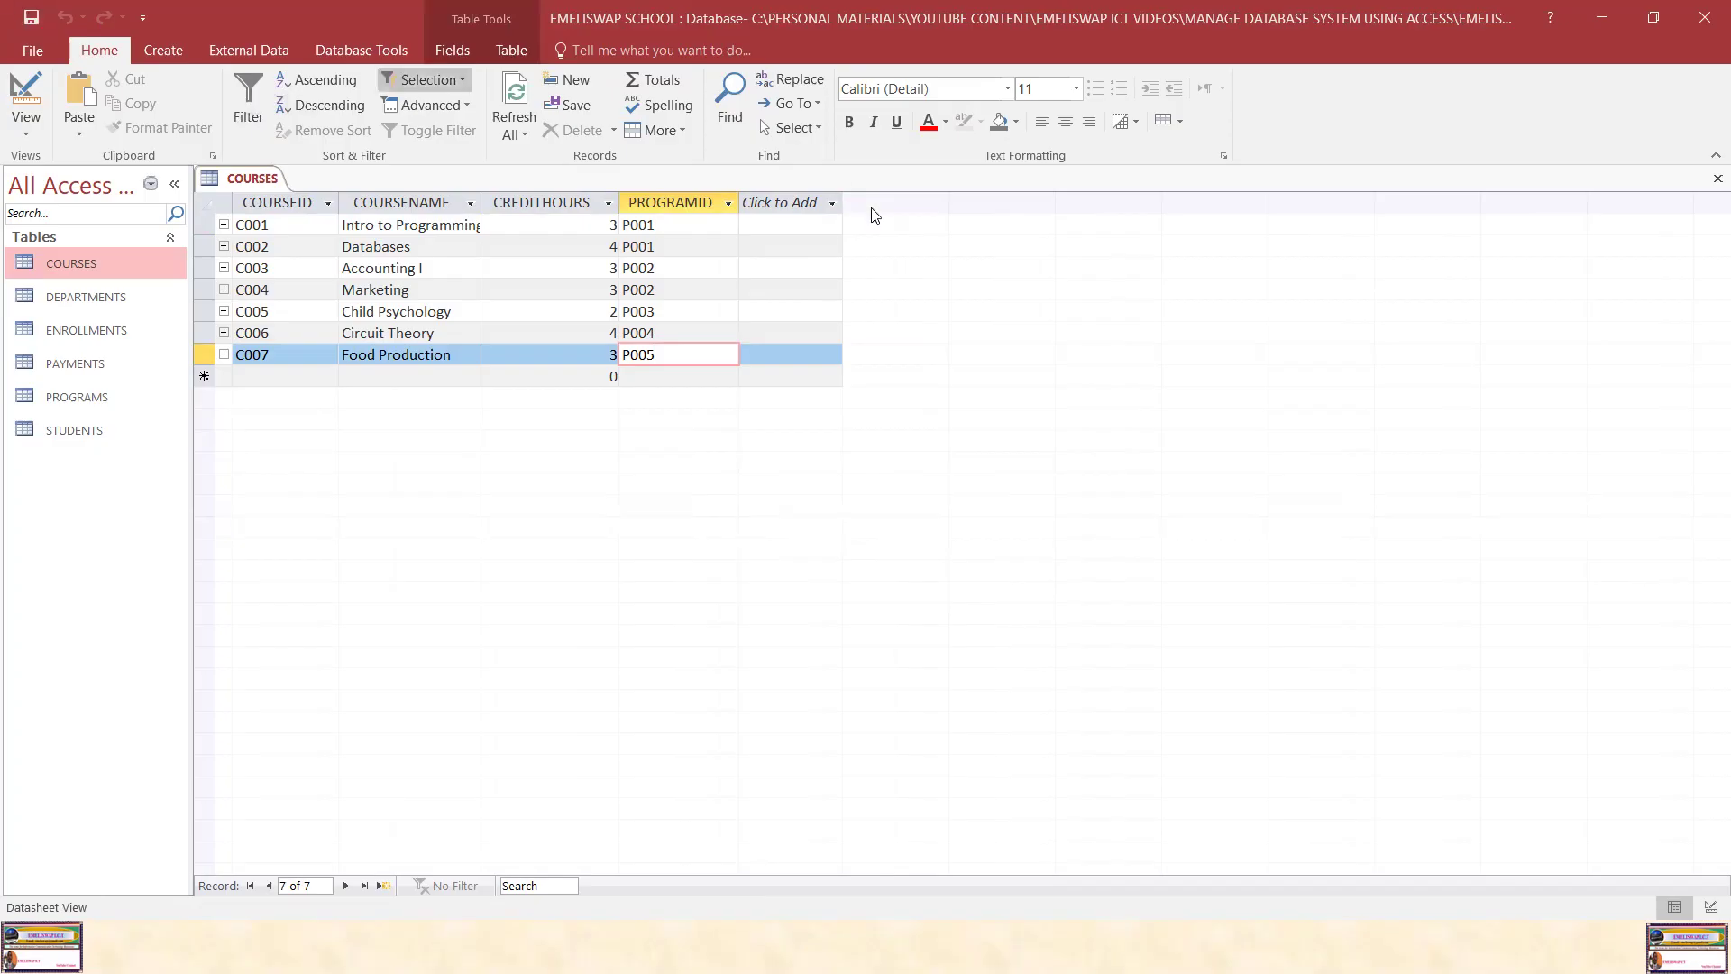
right_click(256, 183)
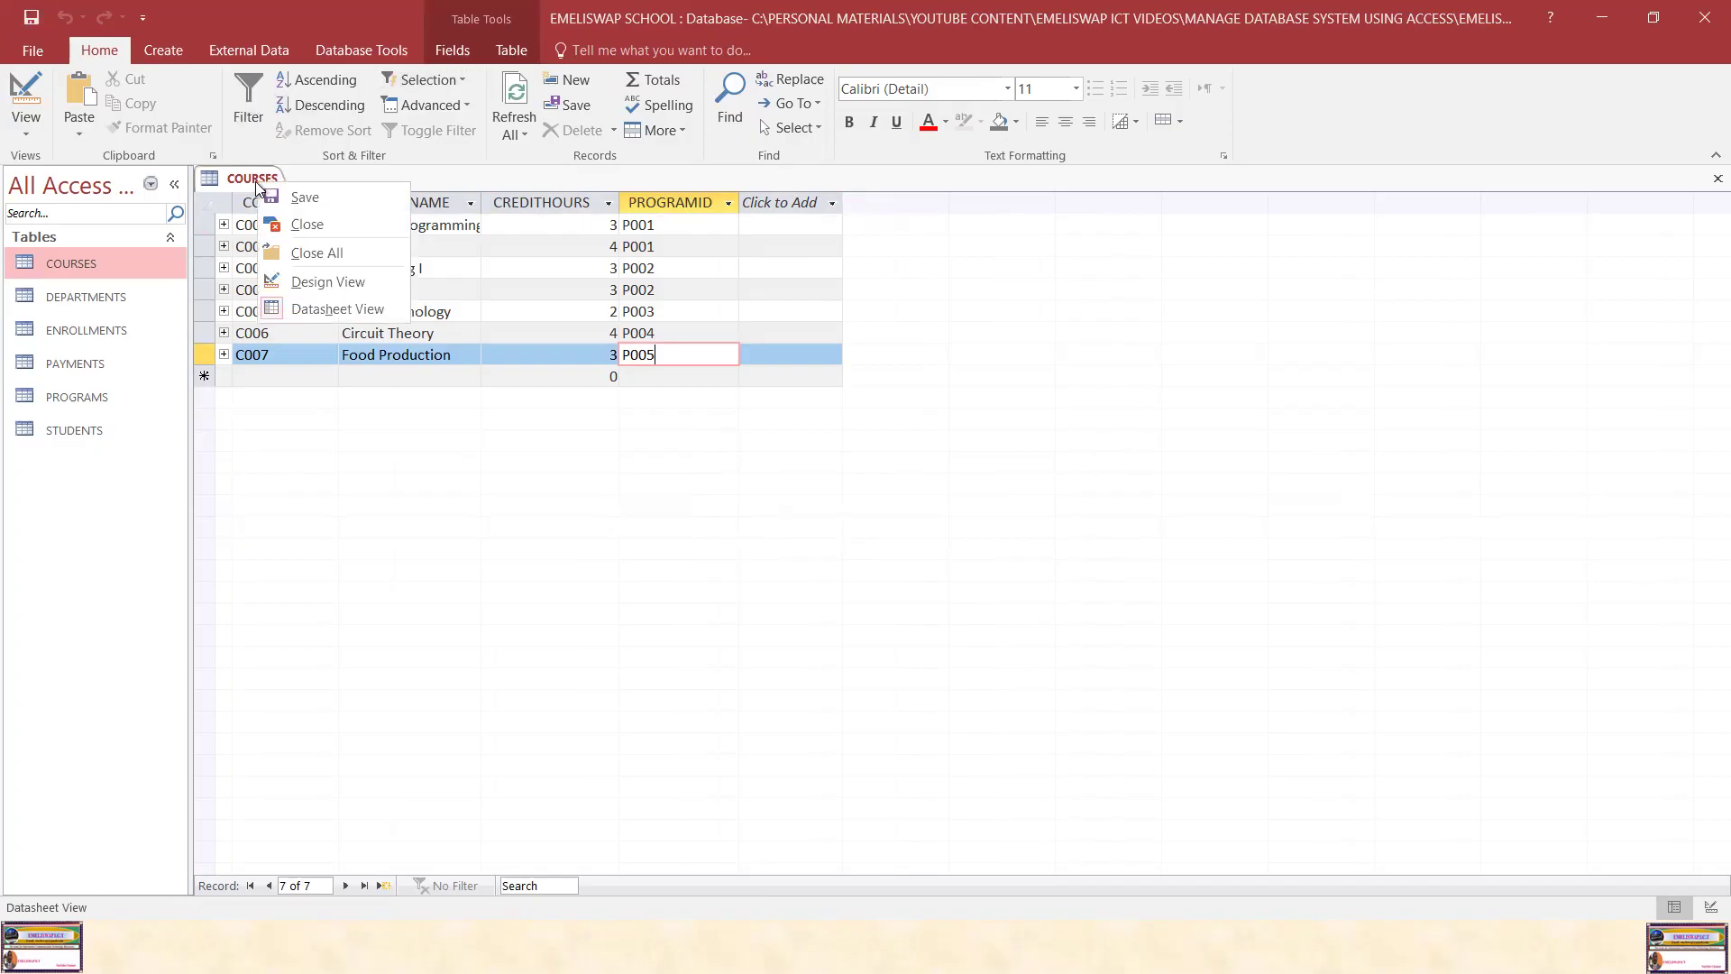
click(304, 224)
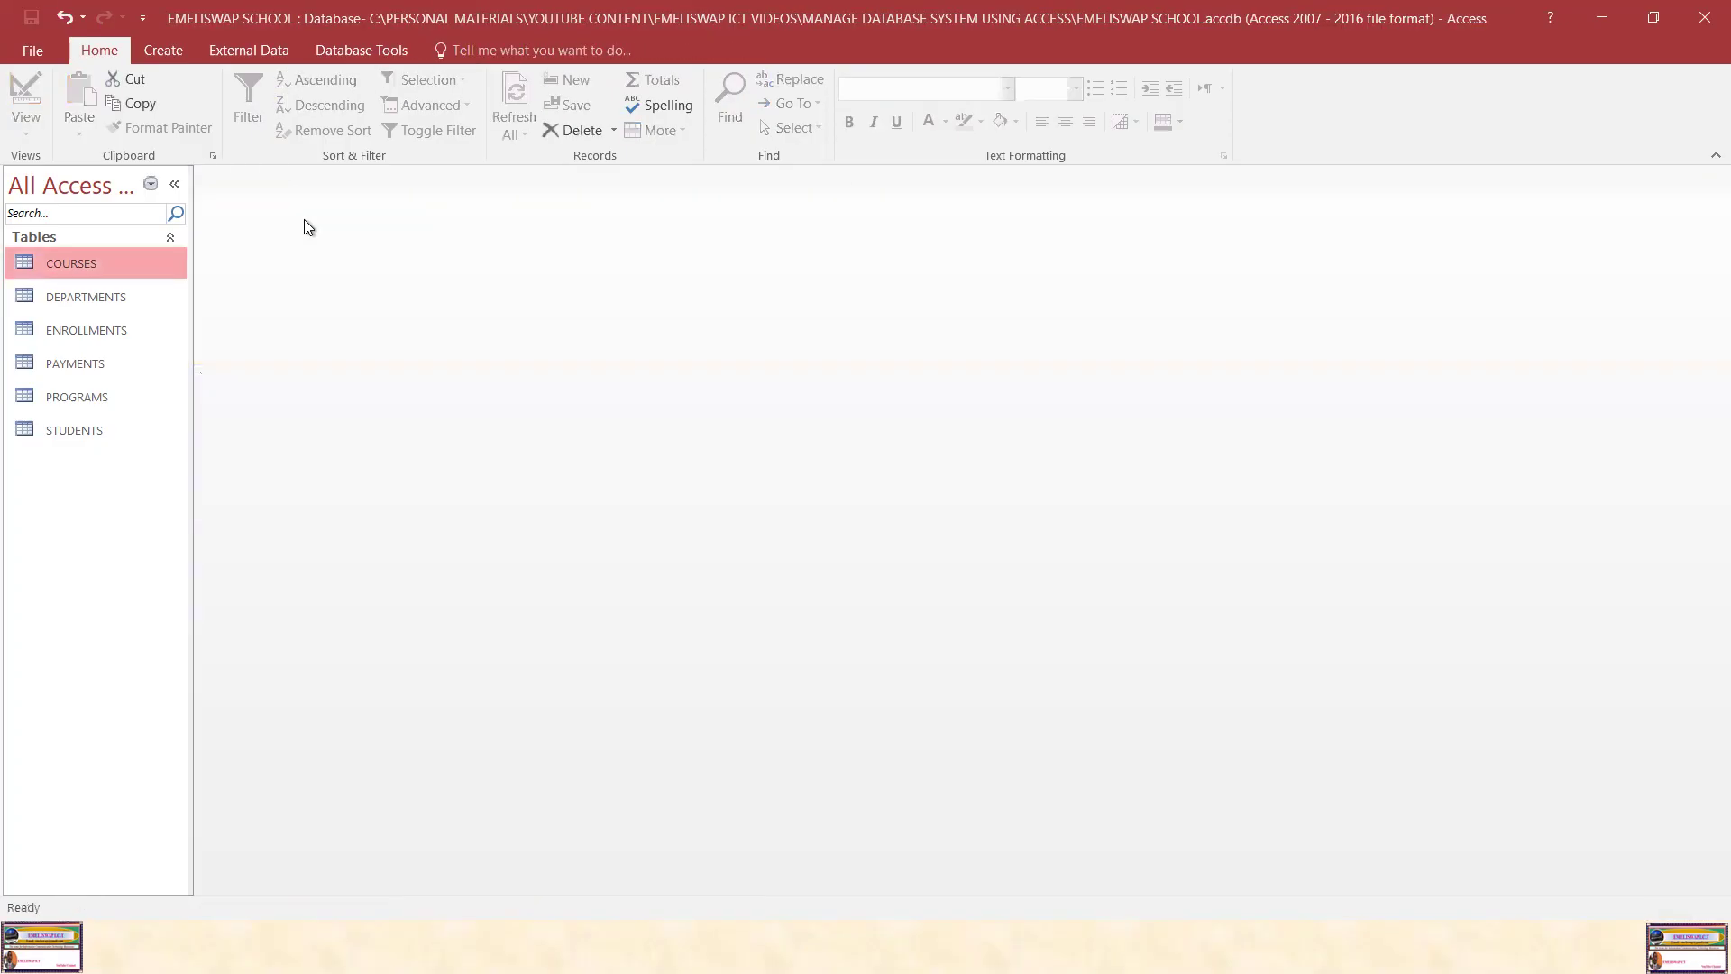
Open the COURSES, DEPARTMENTS, ENROLLMENTS, PAYMENTS, PROGRAMS and STUDENTS tables to check which ones already hold records
double_click(75, 262)
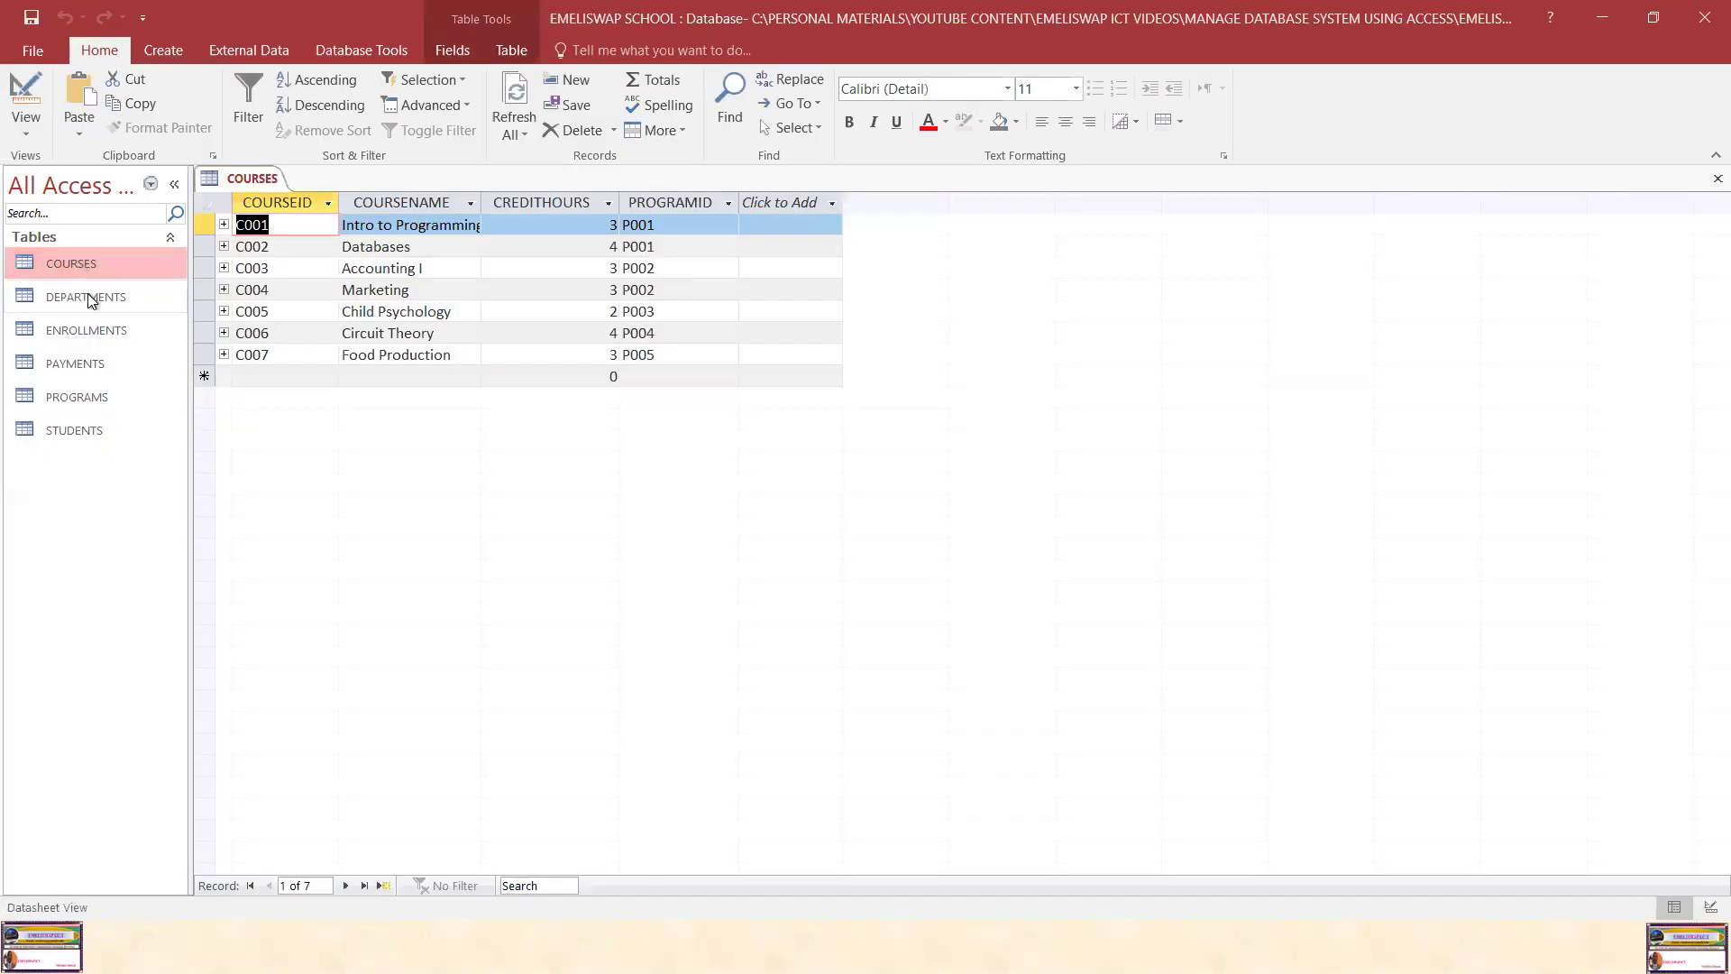
click(89, 295)
double_click(90, 296)
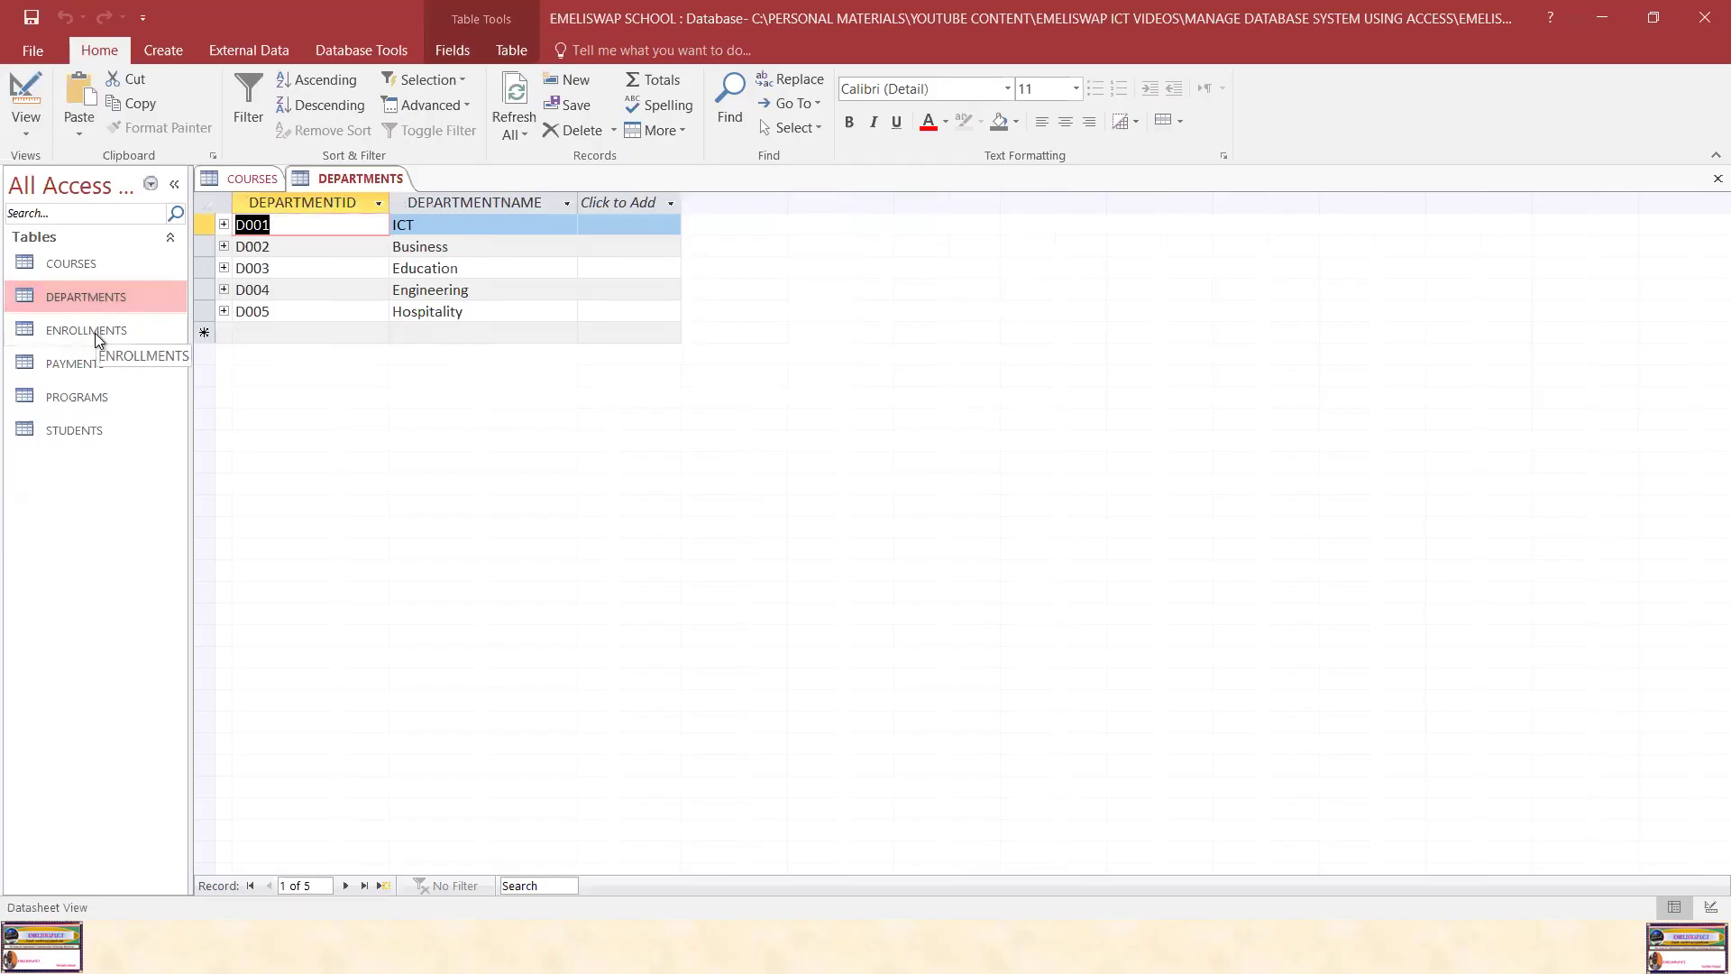
click(95, 333)
double_click(95, 332)
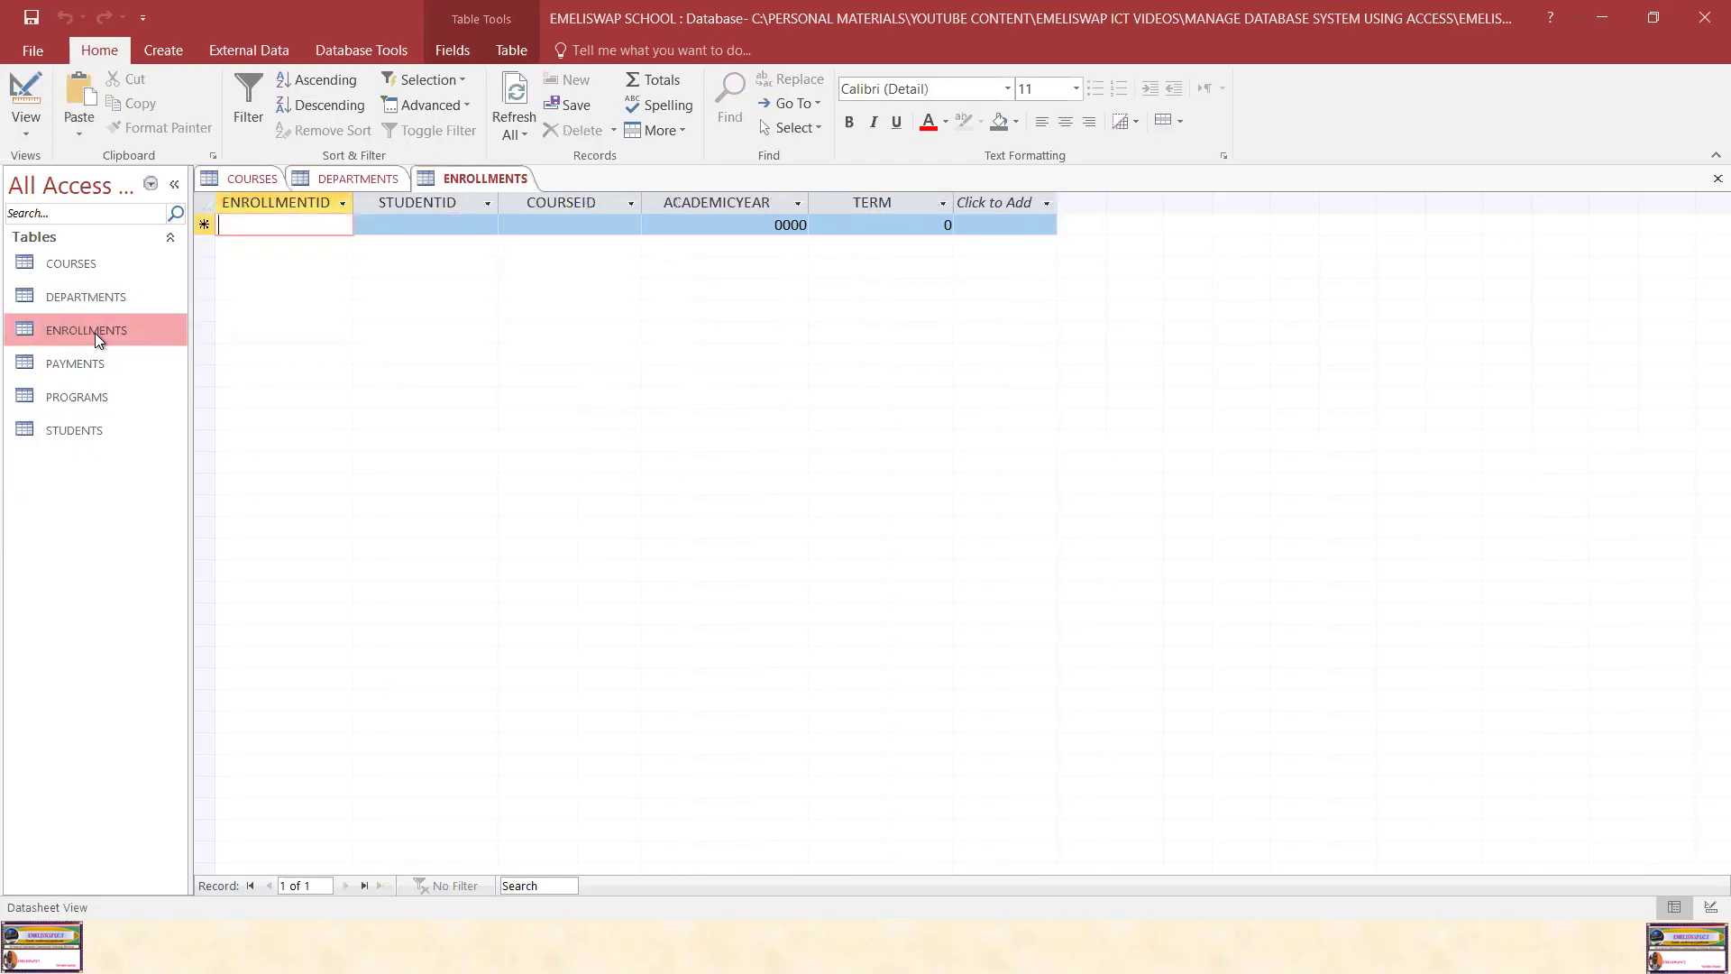
double_click(96, 365)
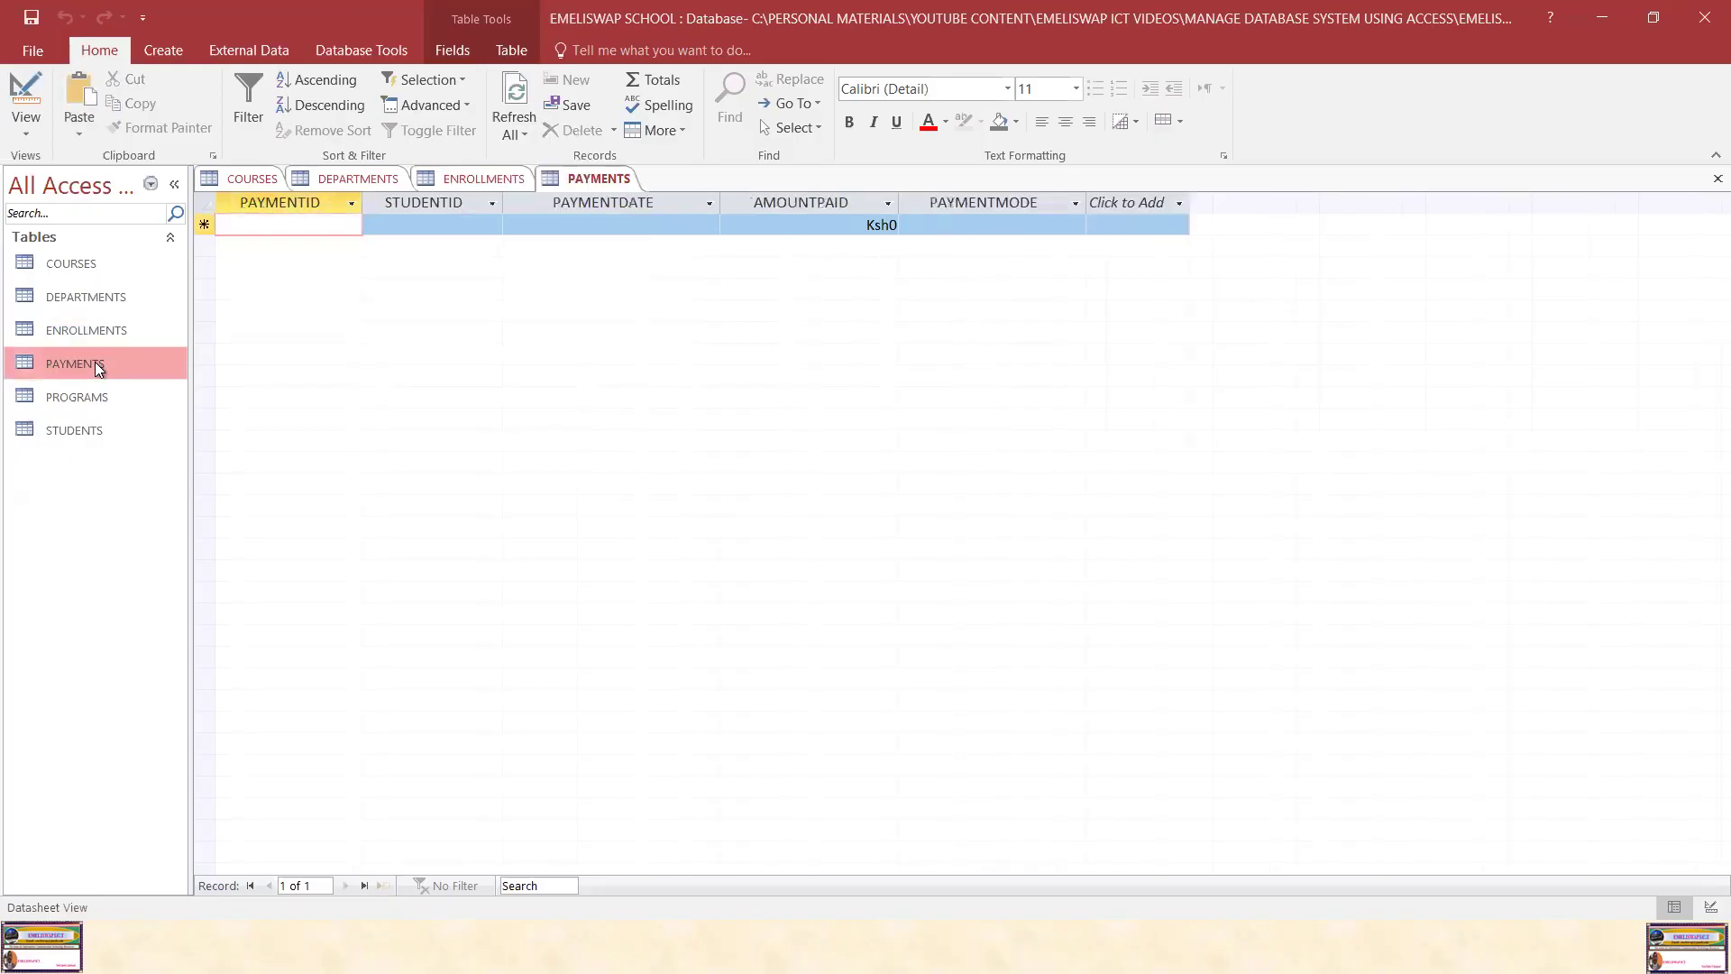
double_click(100, 397)
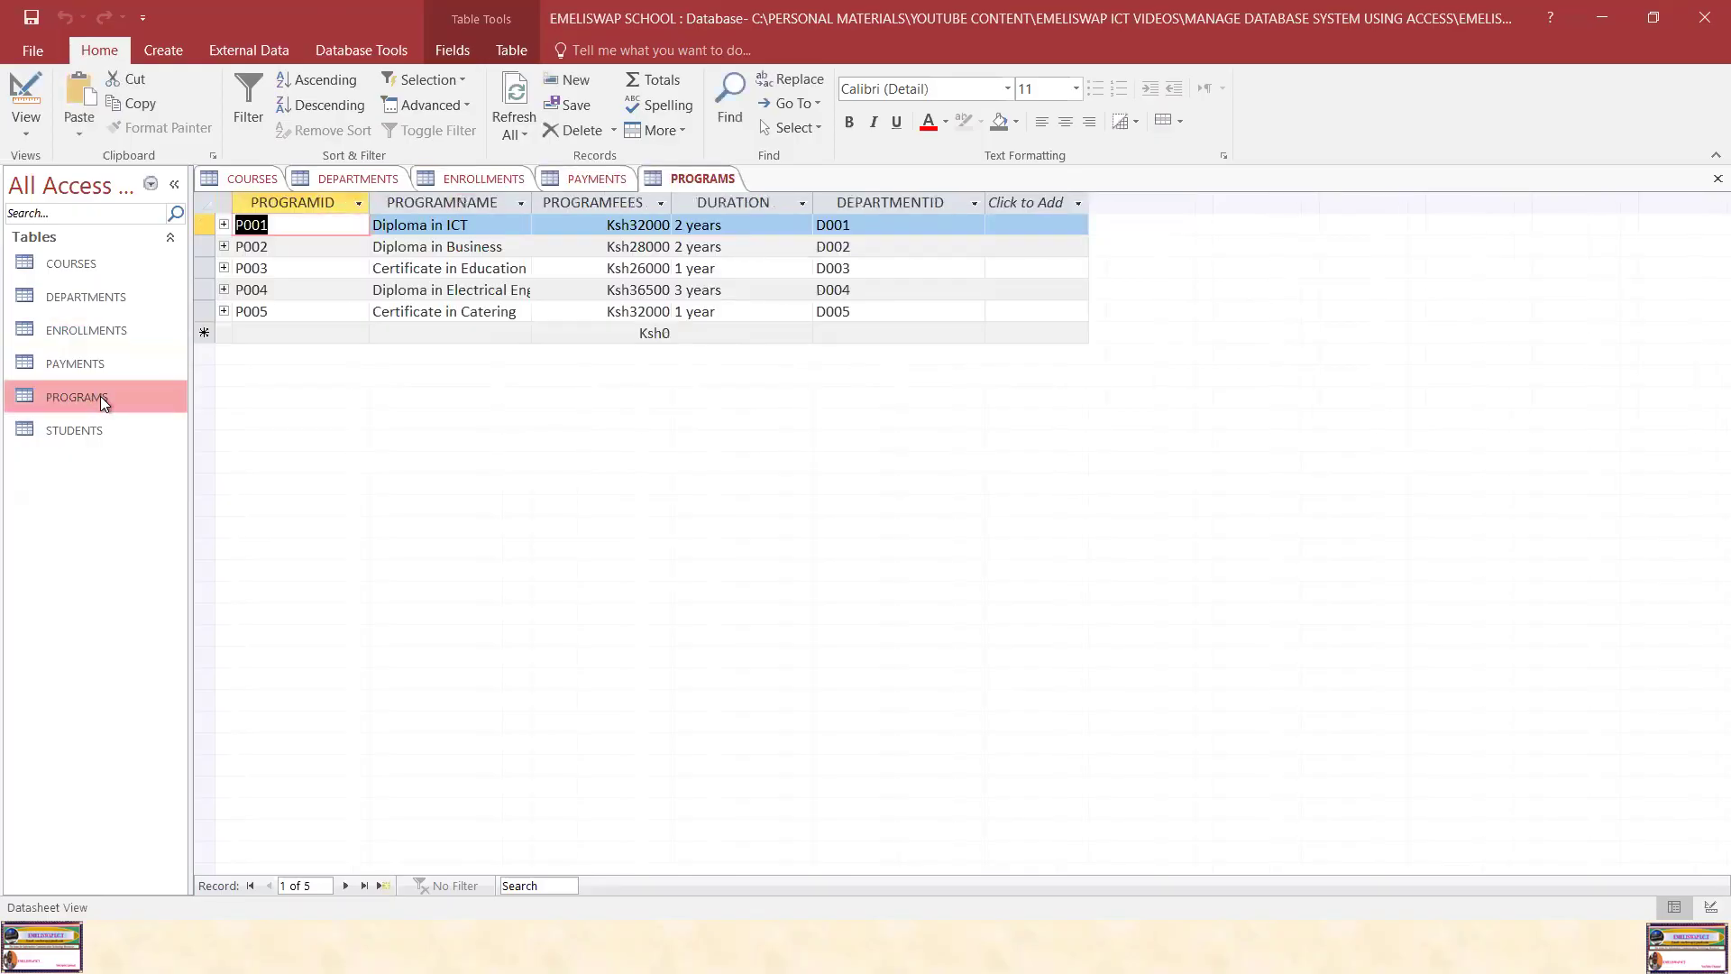
double_click(84, 431)
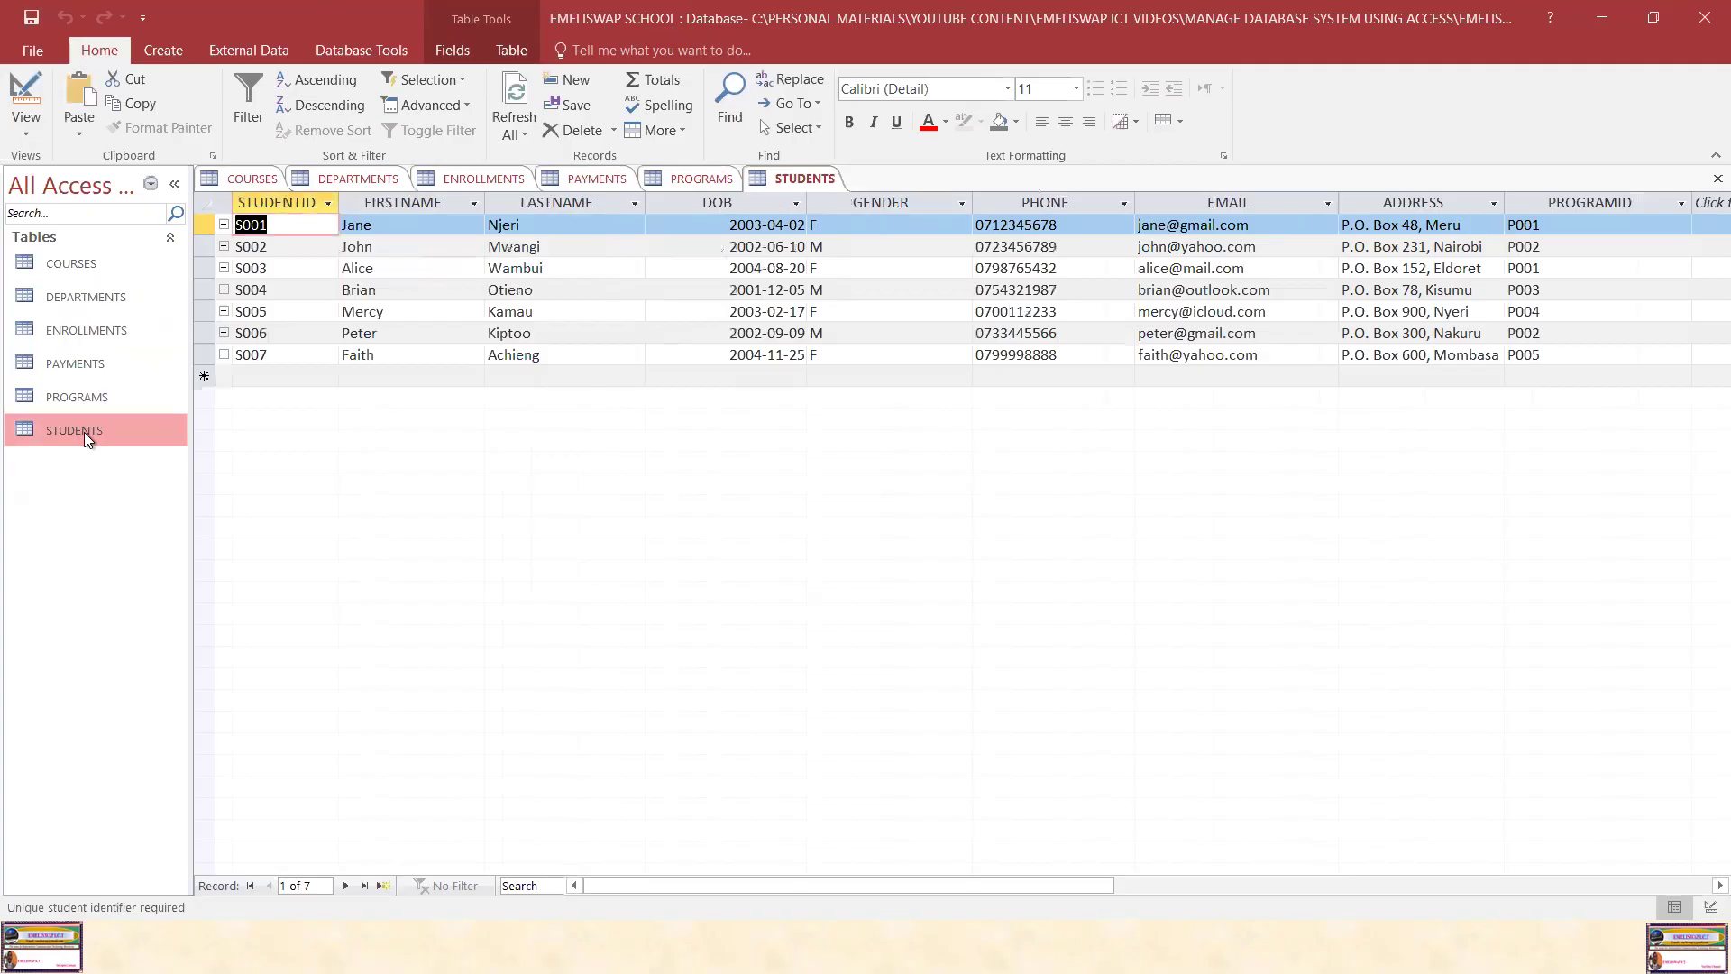
Close all the open tables
right_click(788, 177)
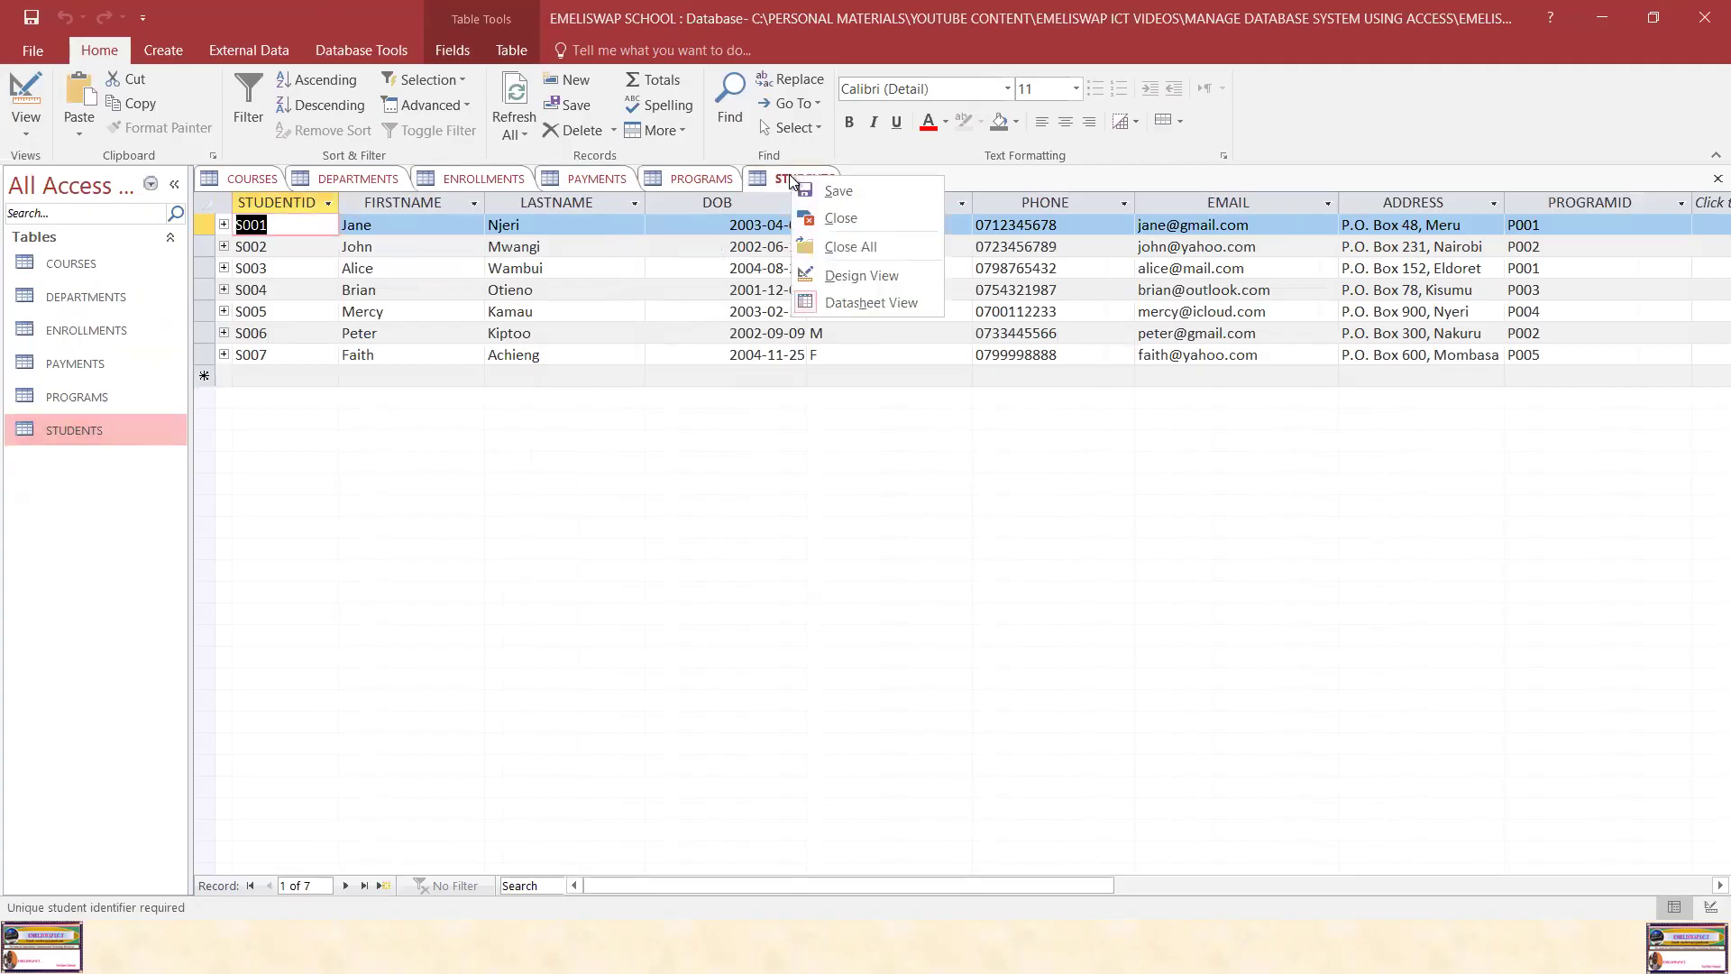
click(847, 219)
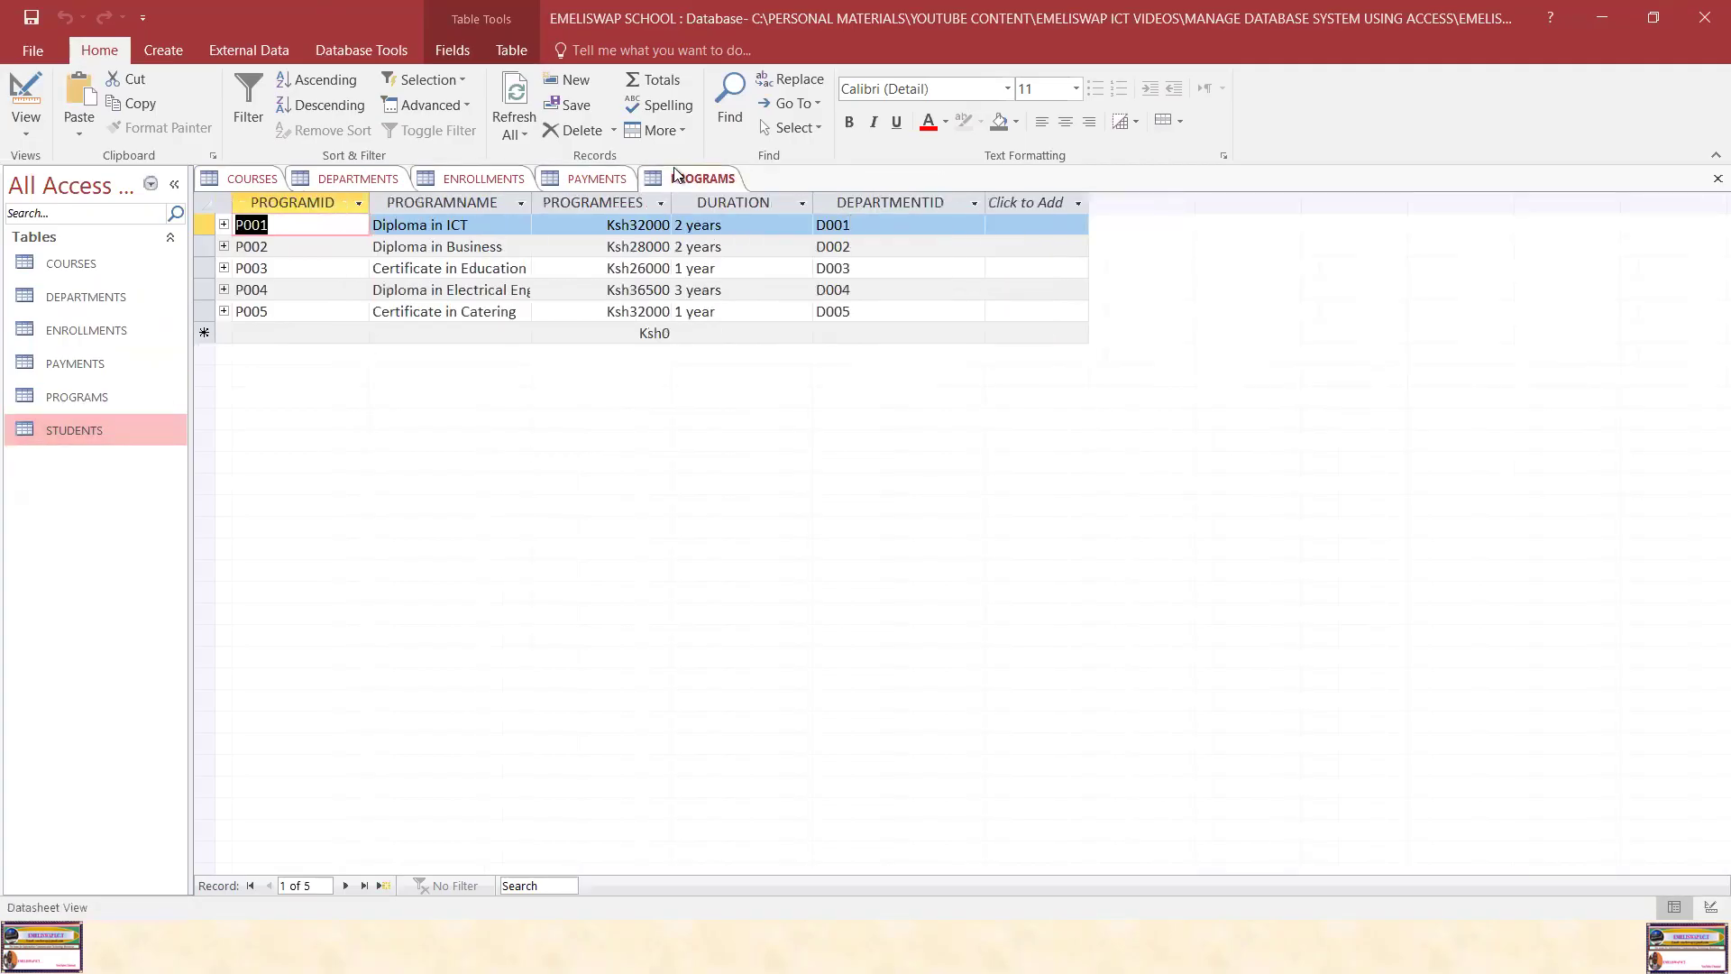
right_click(704, 178)
click(760, 215)
right_click(609, 179)
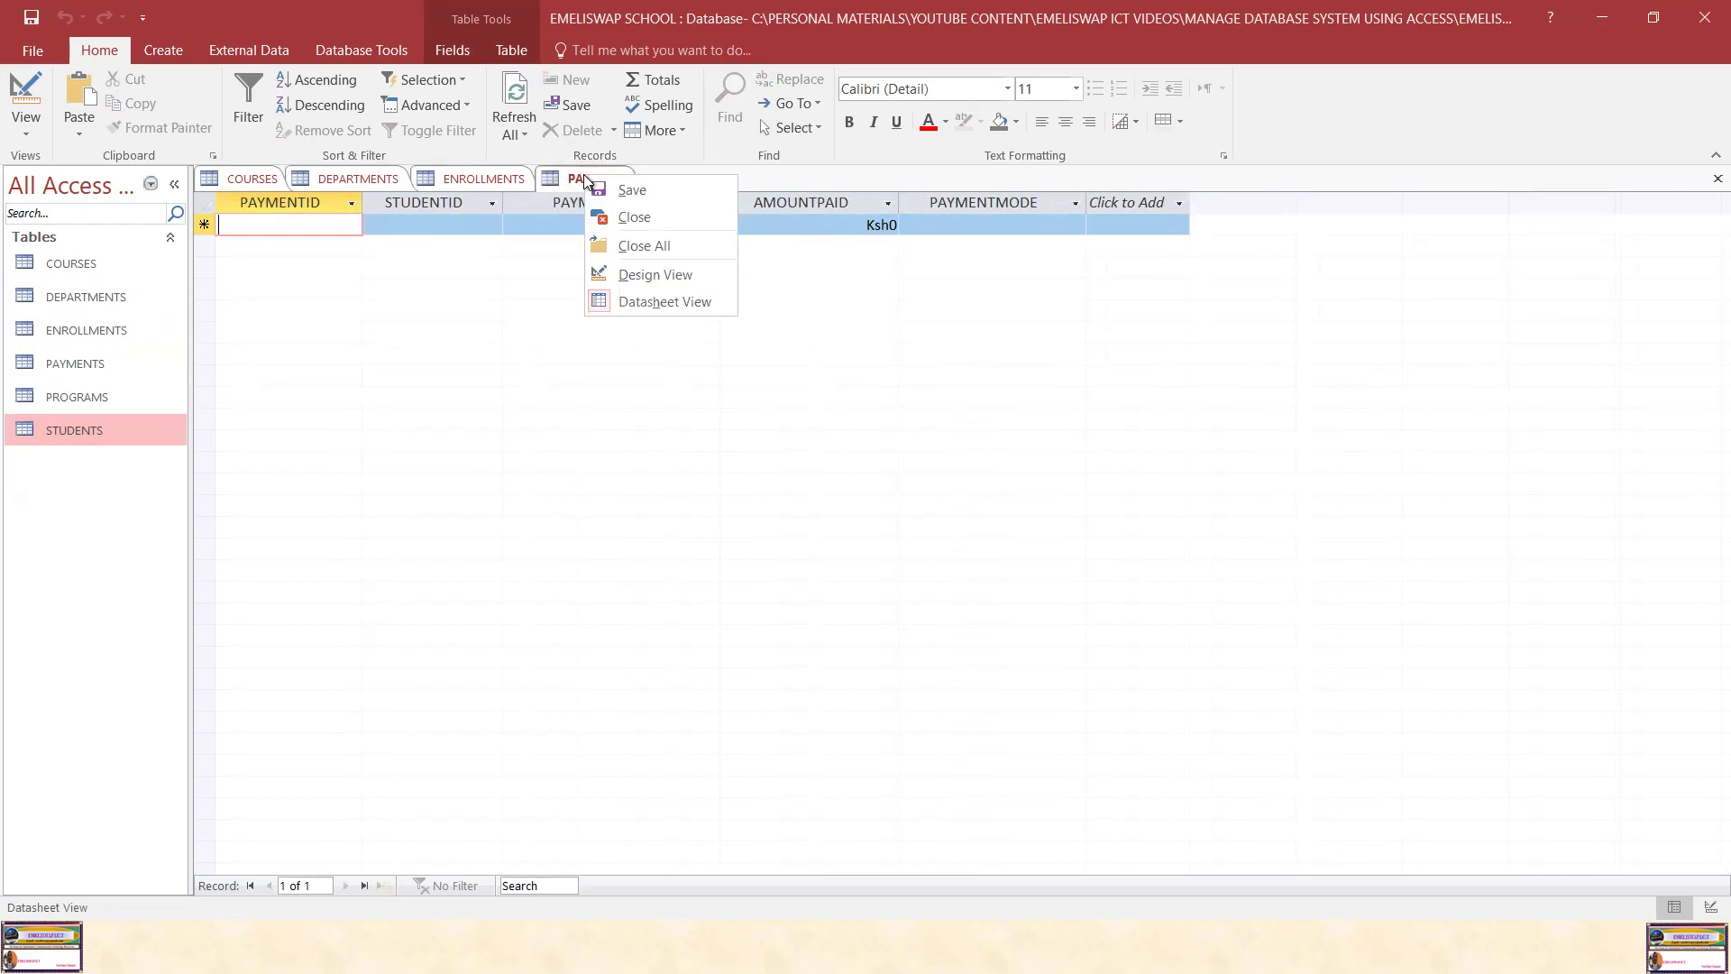
click(651, 224)
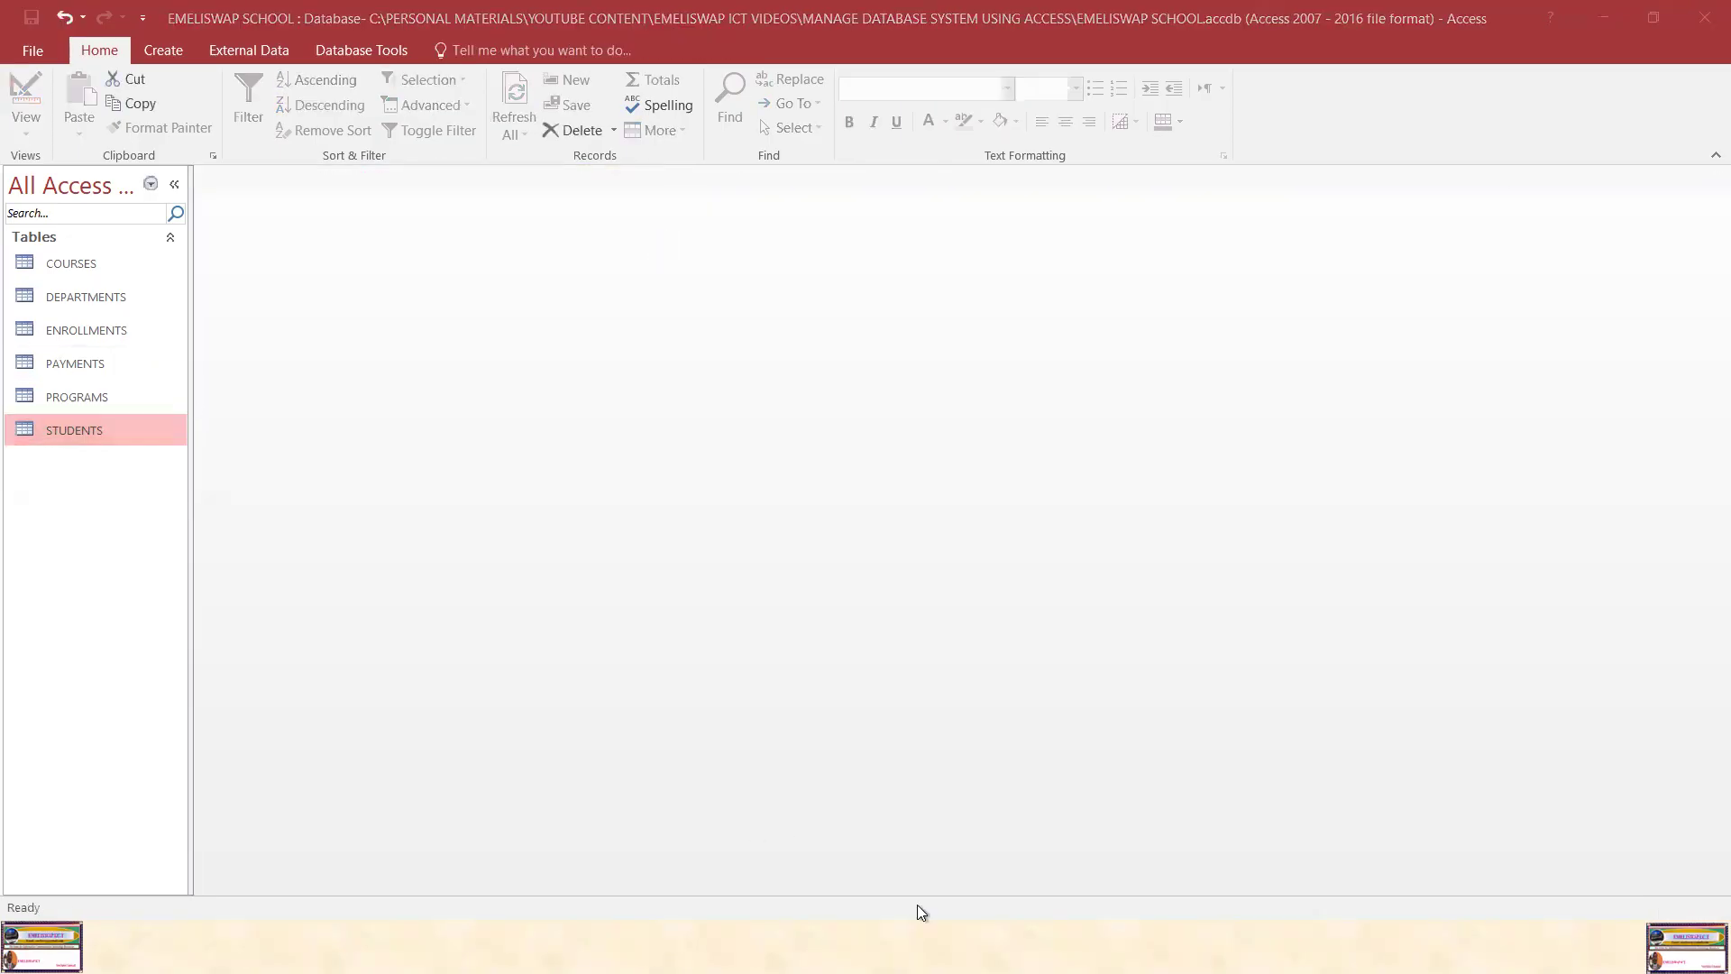
Switch to the PowerPoint slide show and advance to the ENROLLMENTS Table slide to view its sample data
key(super)
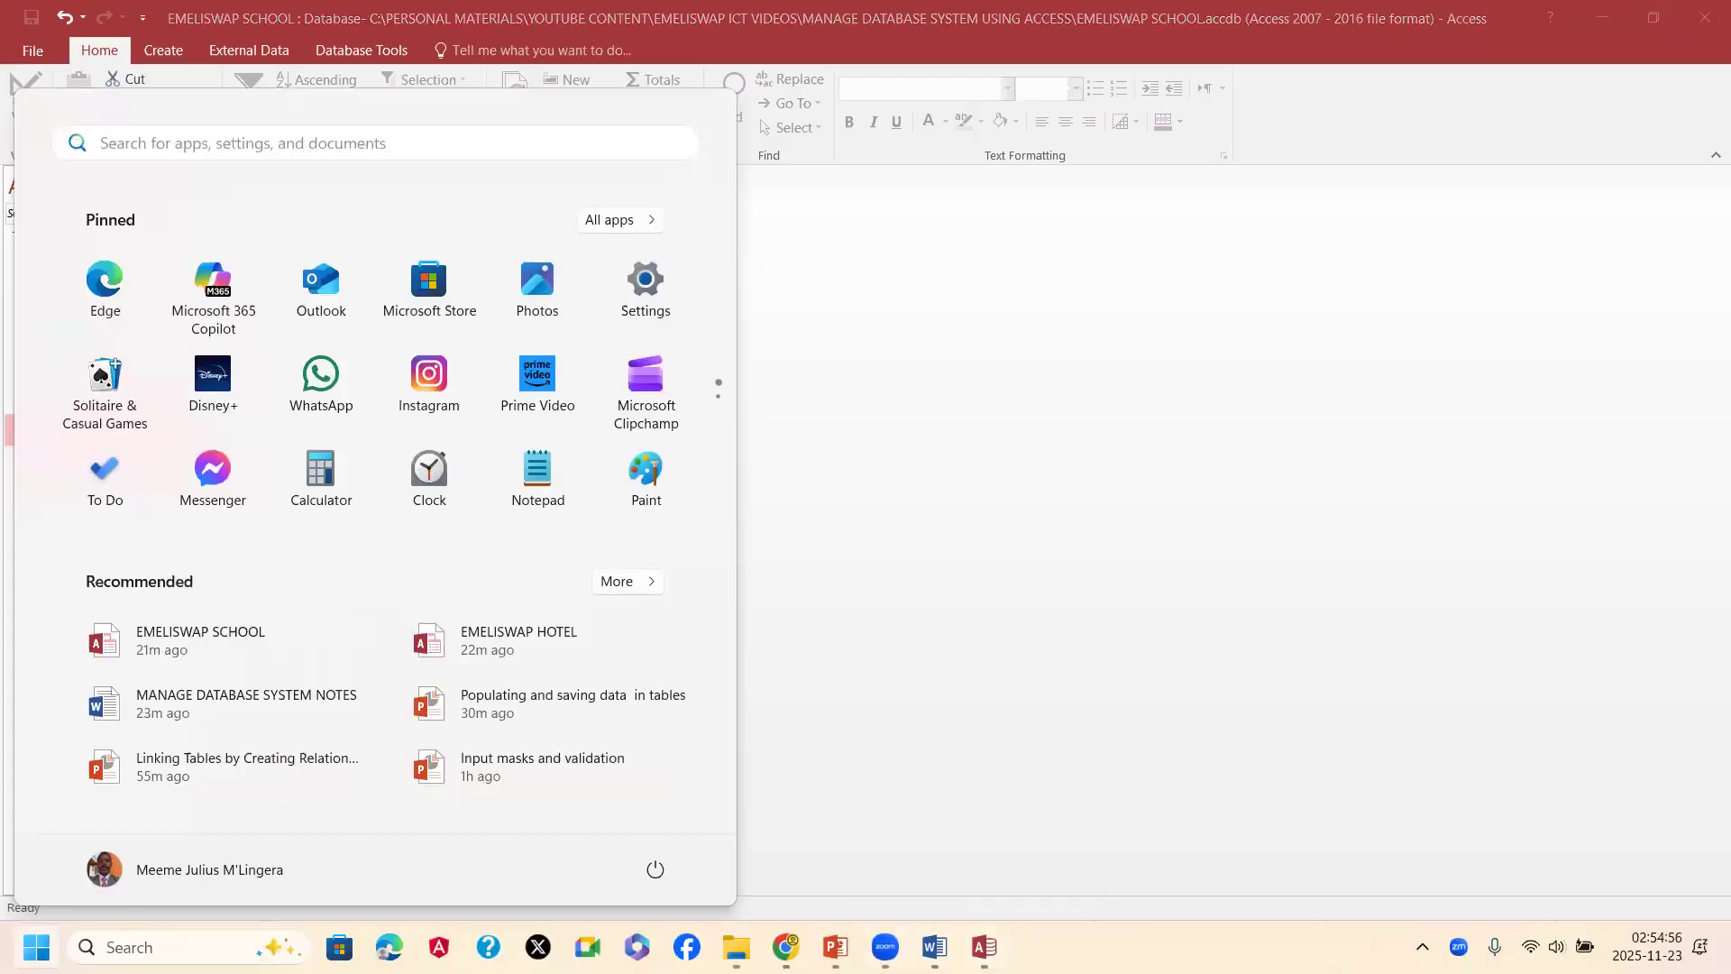
mouse_move(836, 946)
click(955, 834)
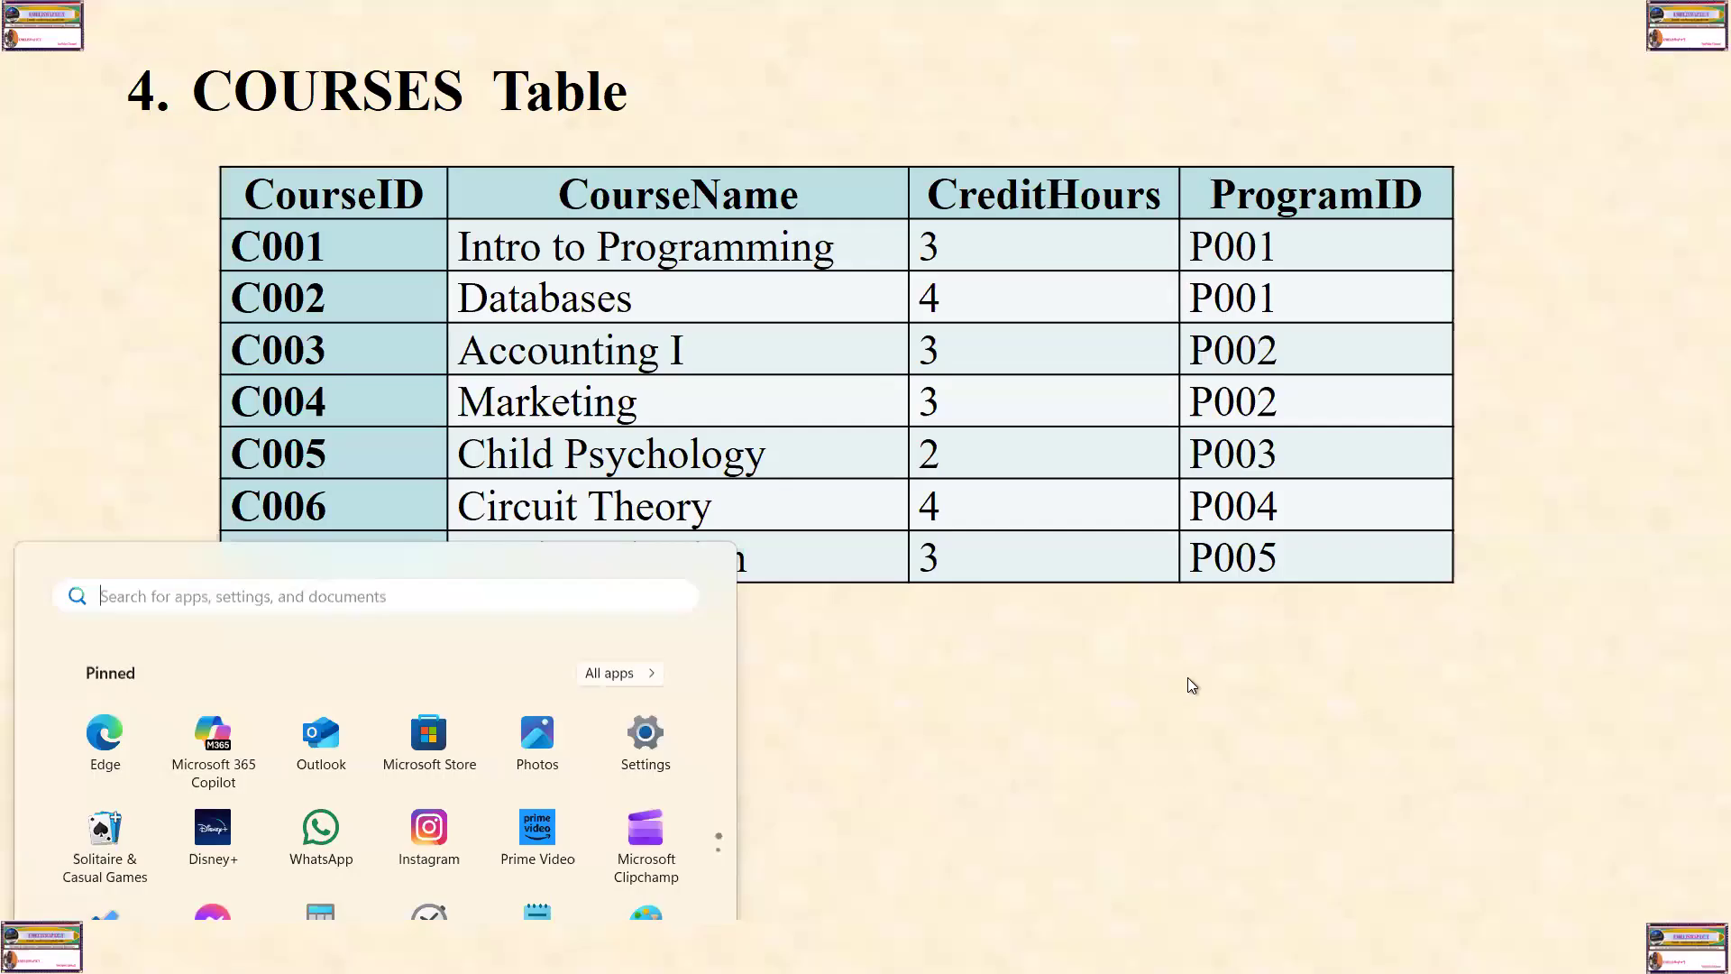
click(1157, 738)
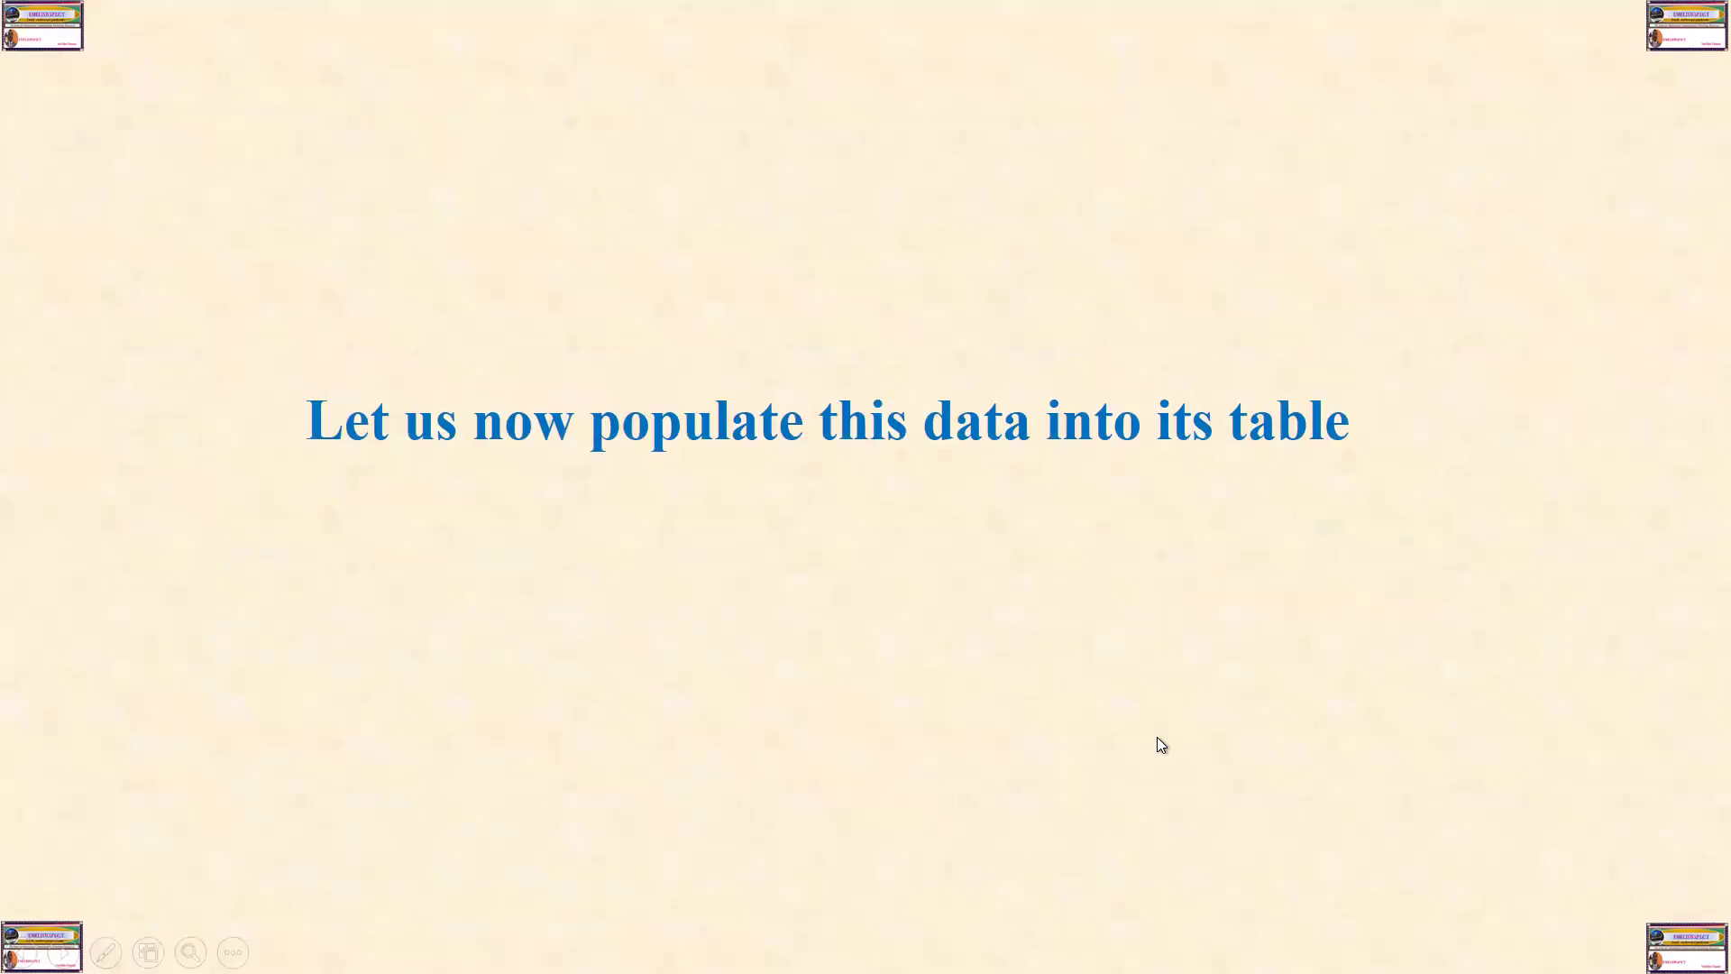
click(1157, 738)
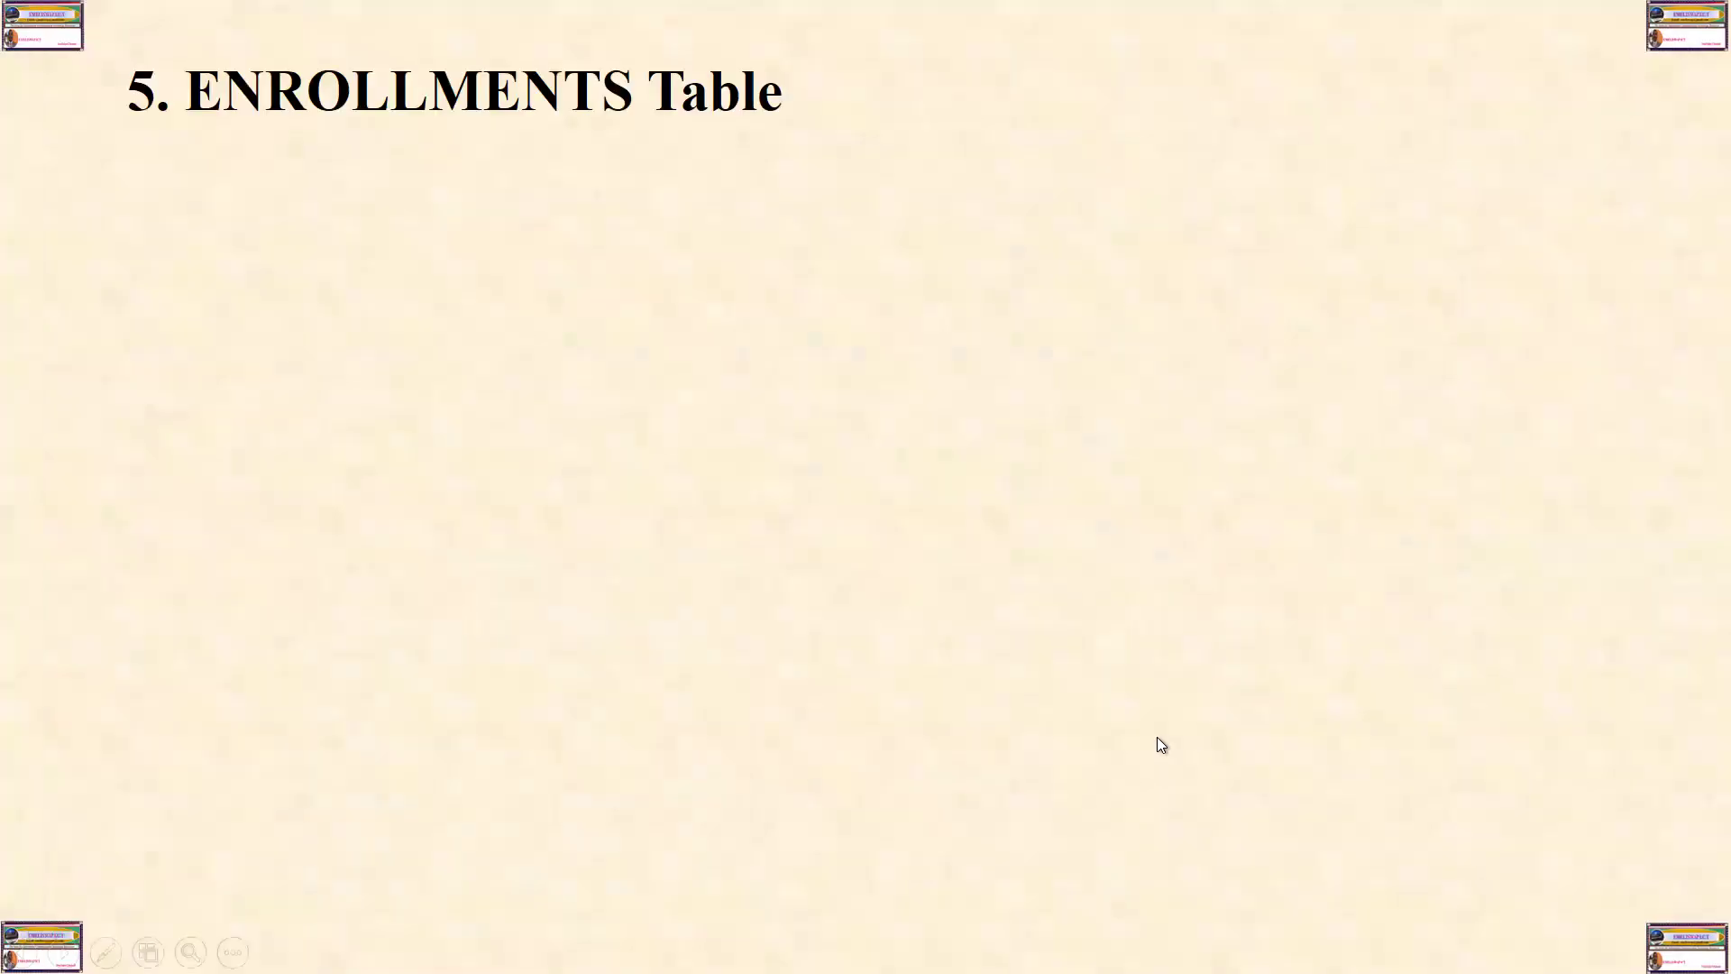
click(1157, 739)
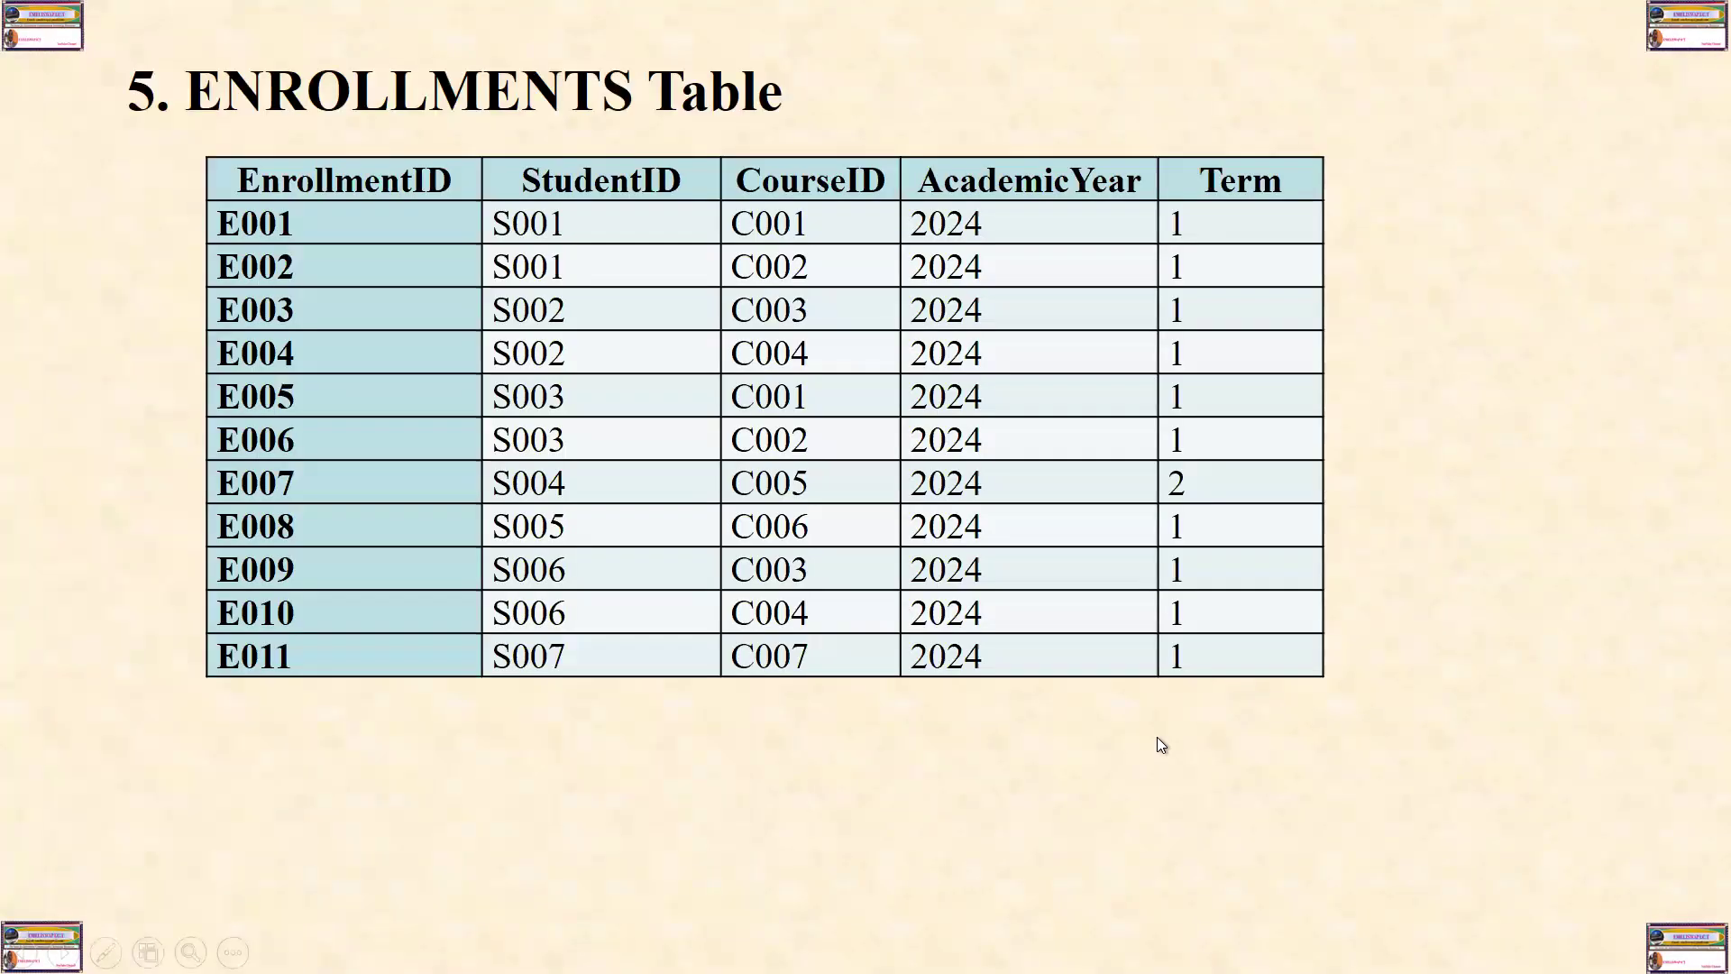
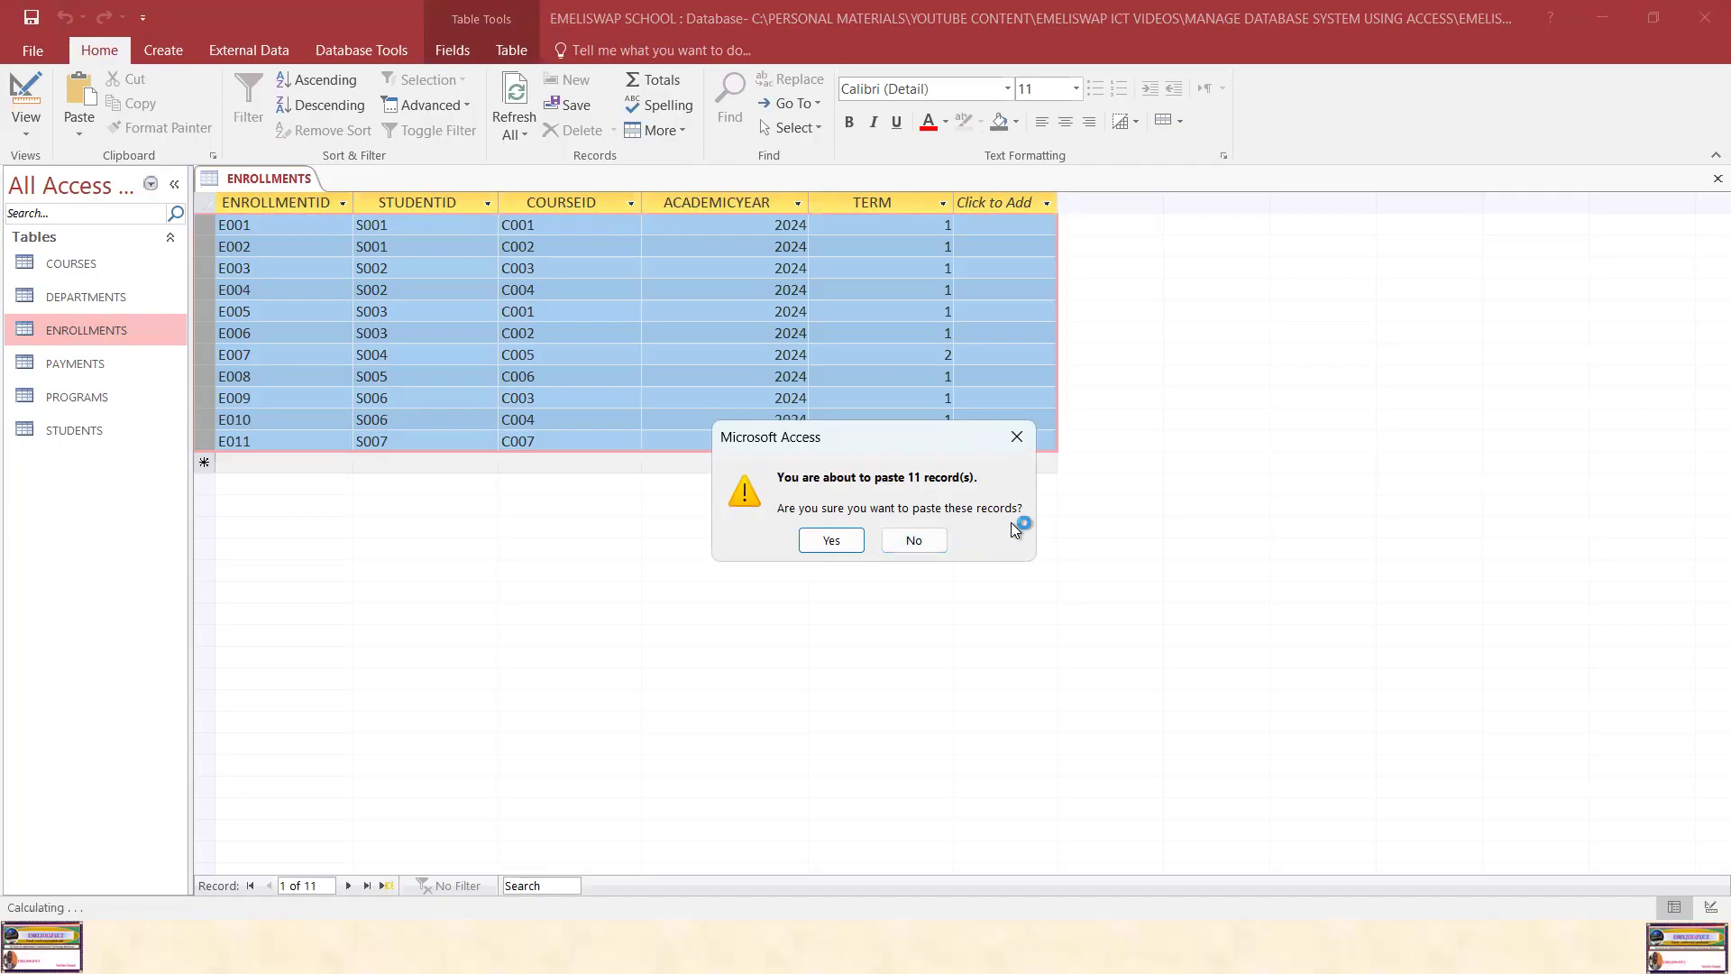
Confirm pasting the 11 records E001 to E011 into the ENROLLMENTS table and save it
click(824, 539)
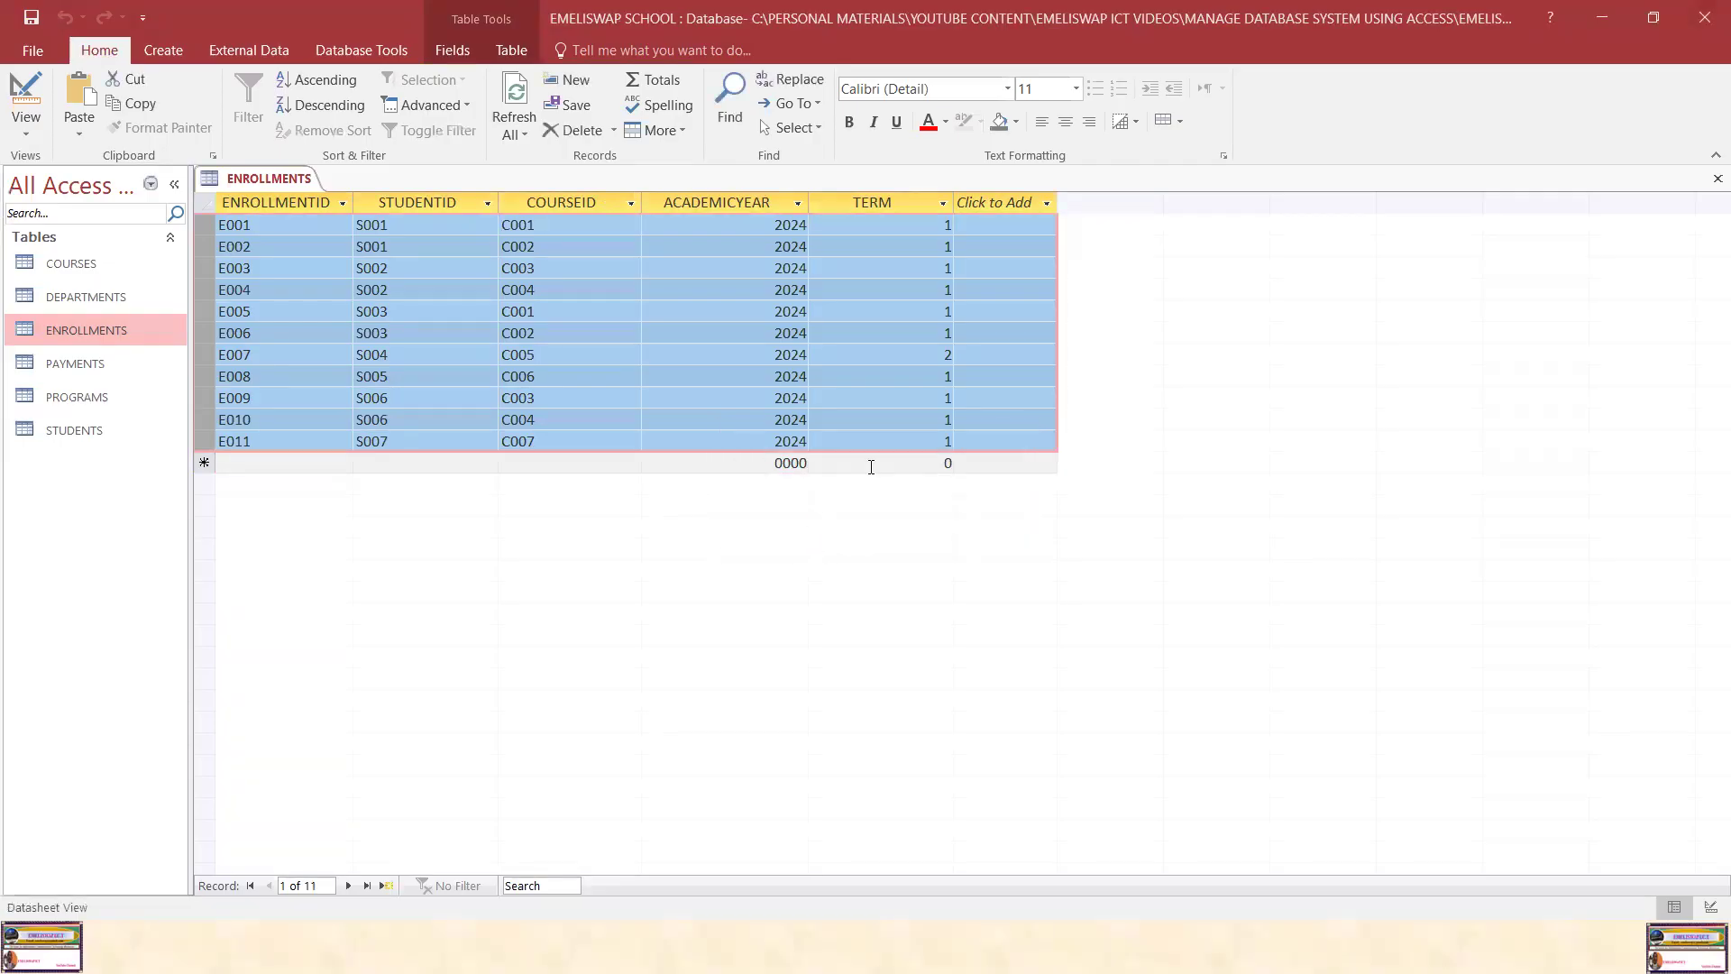
click(902, 420)
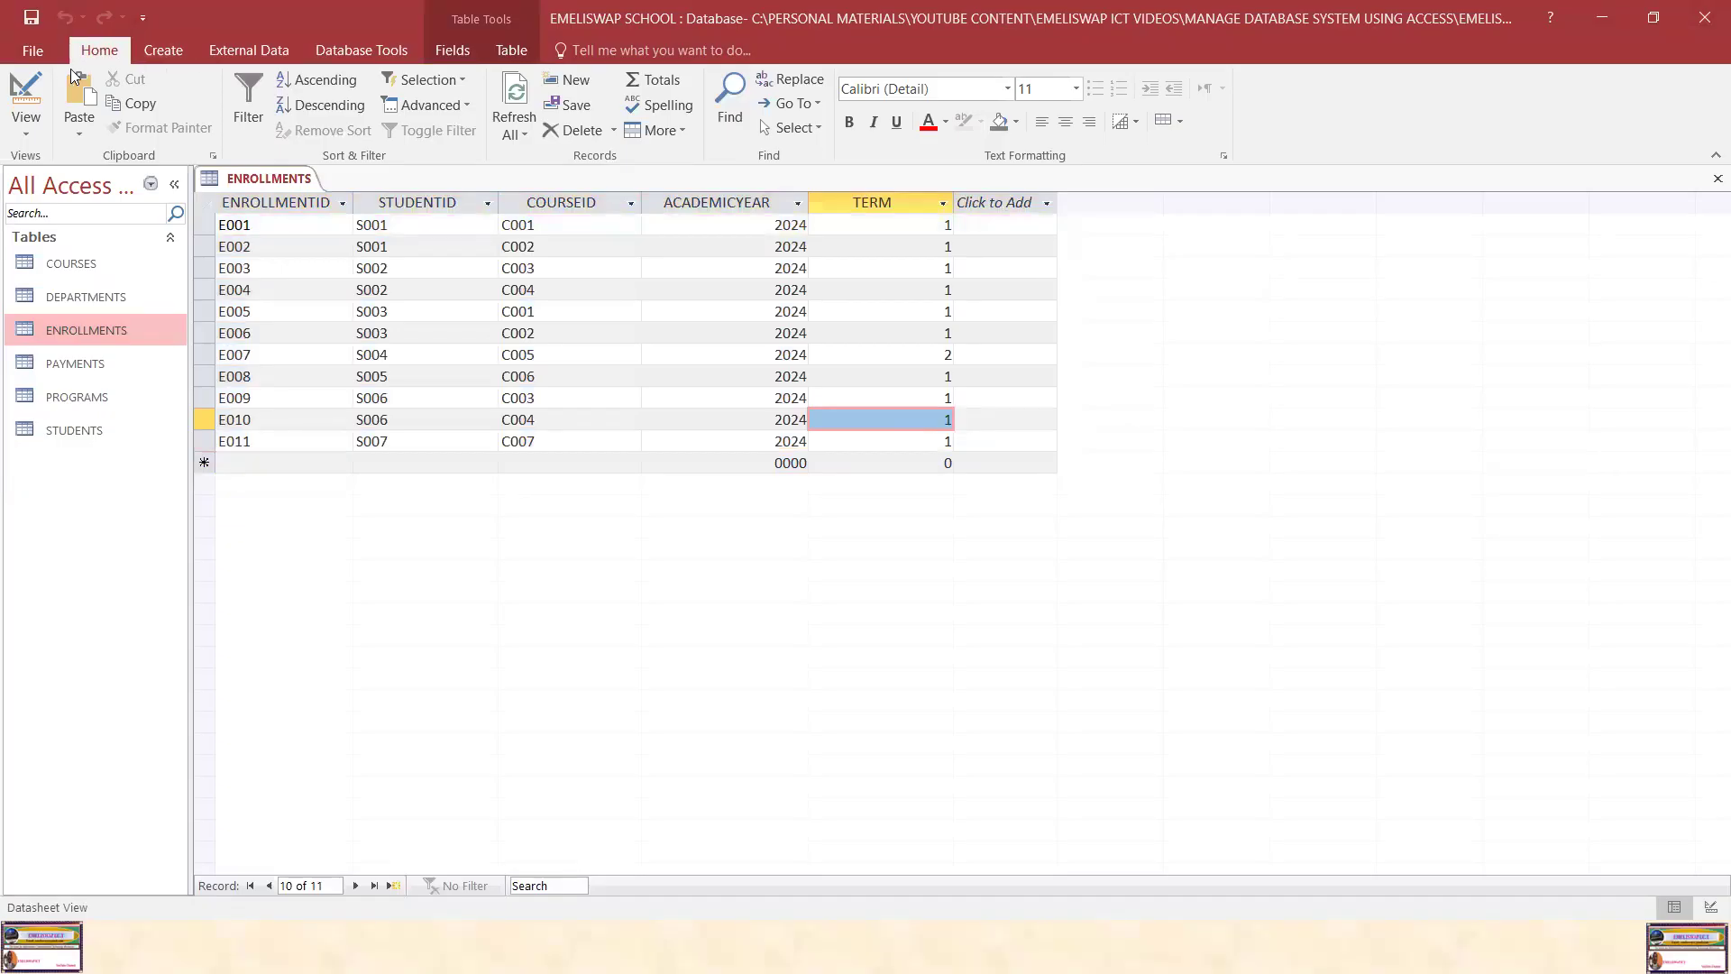
click(33, 18)
Close the ENROLLMENTS table
click(263, 223)
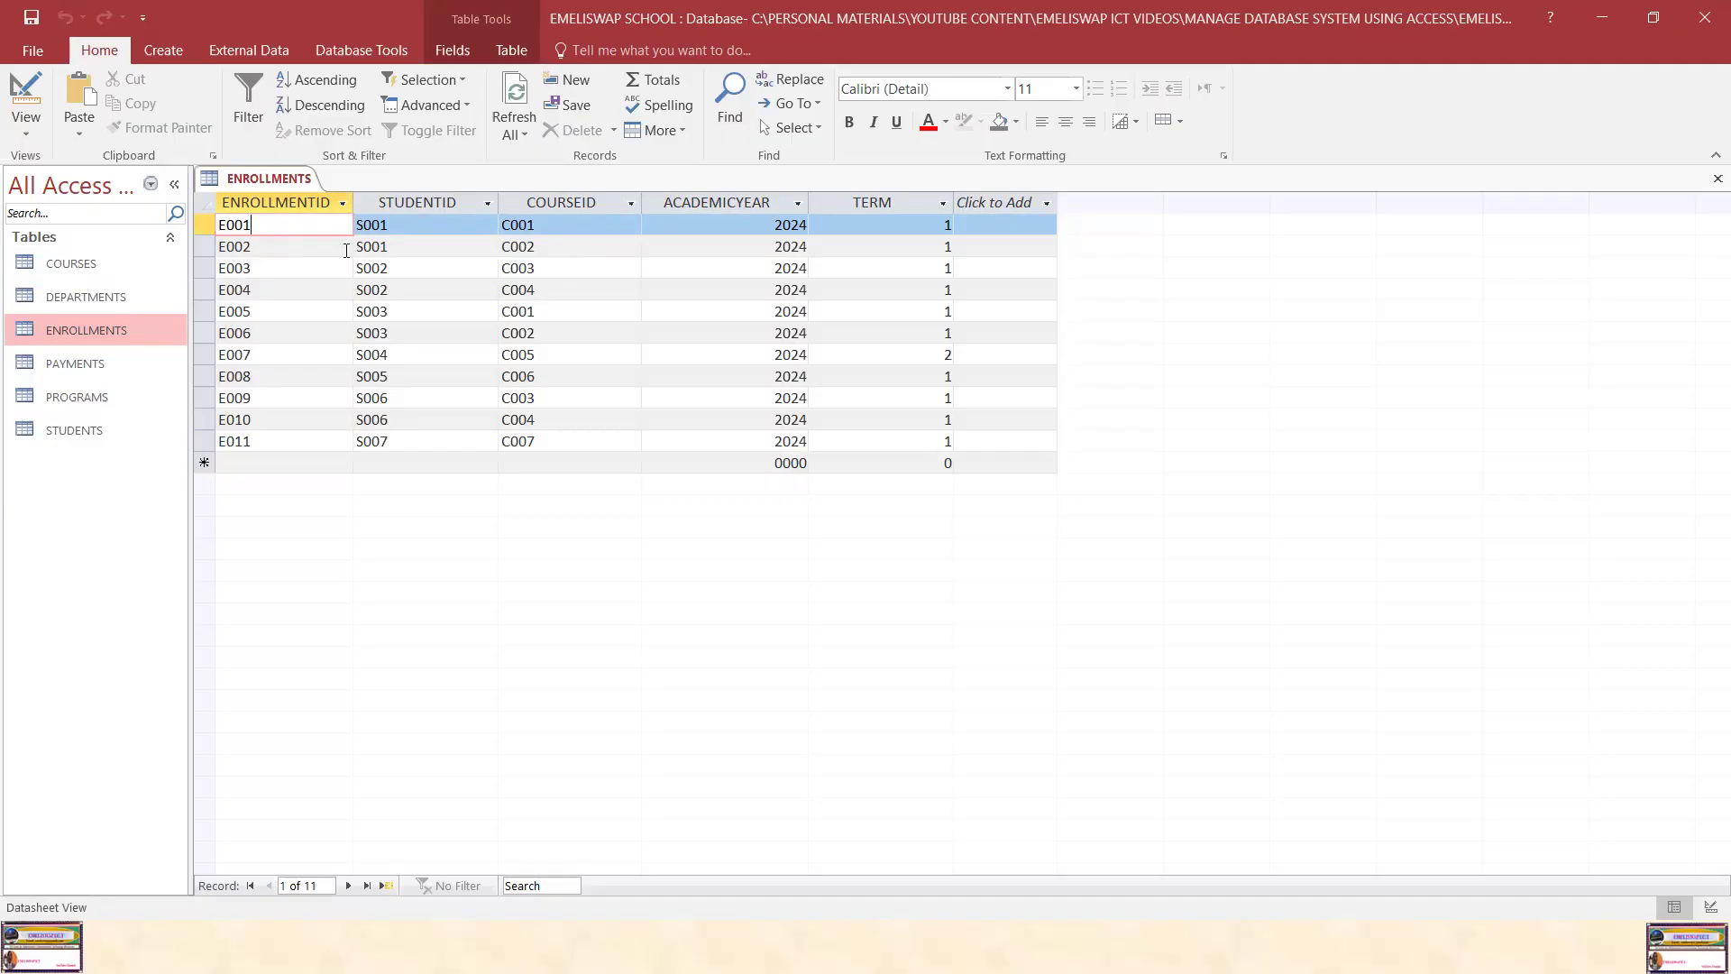
right_click(261, 186)
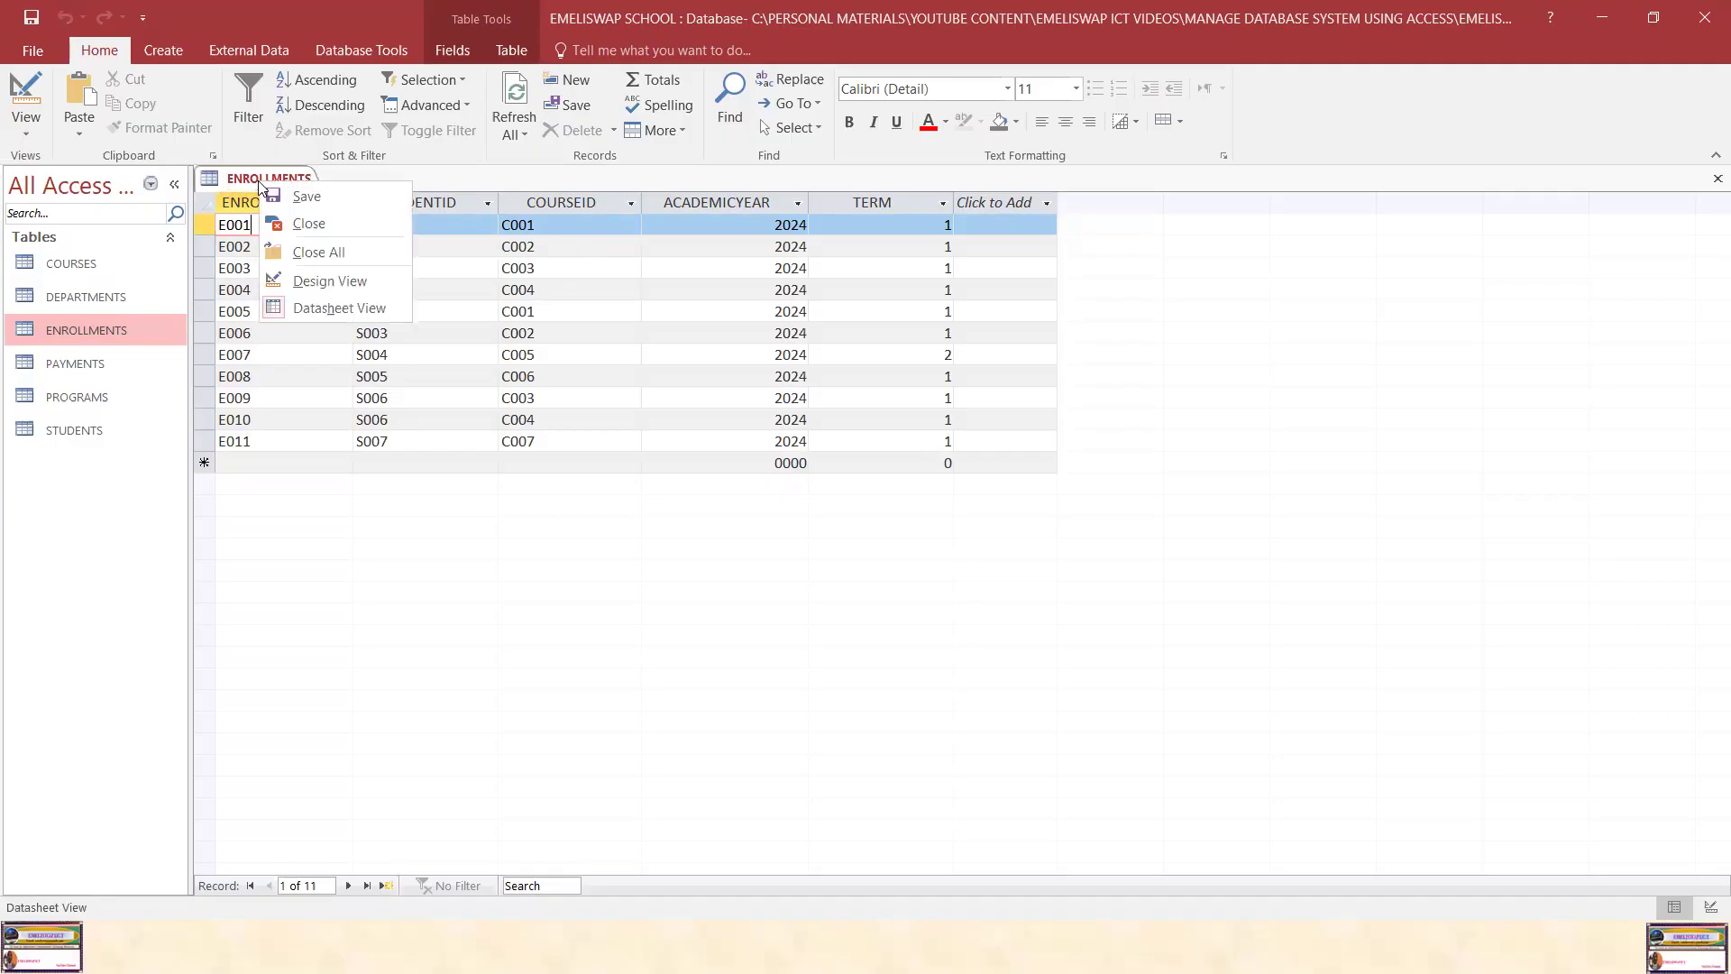
click(323, 222)
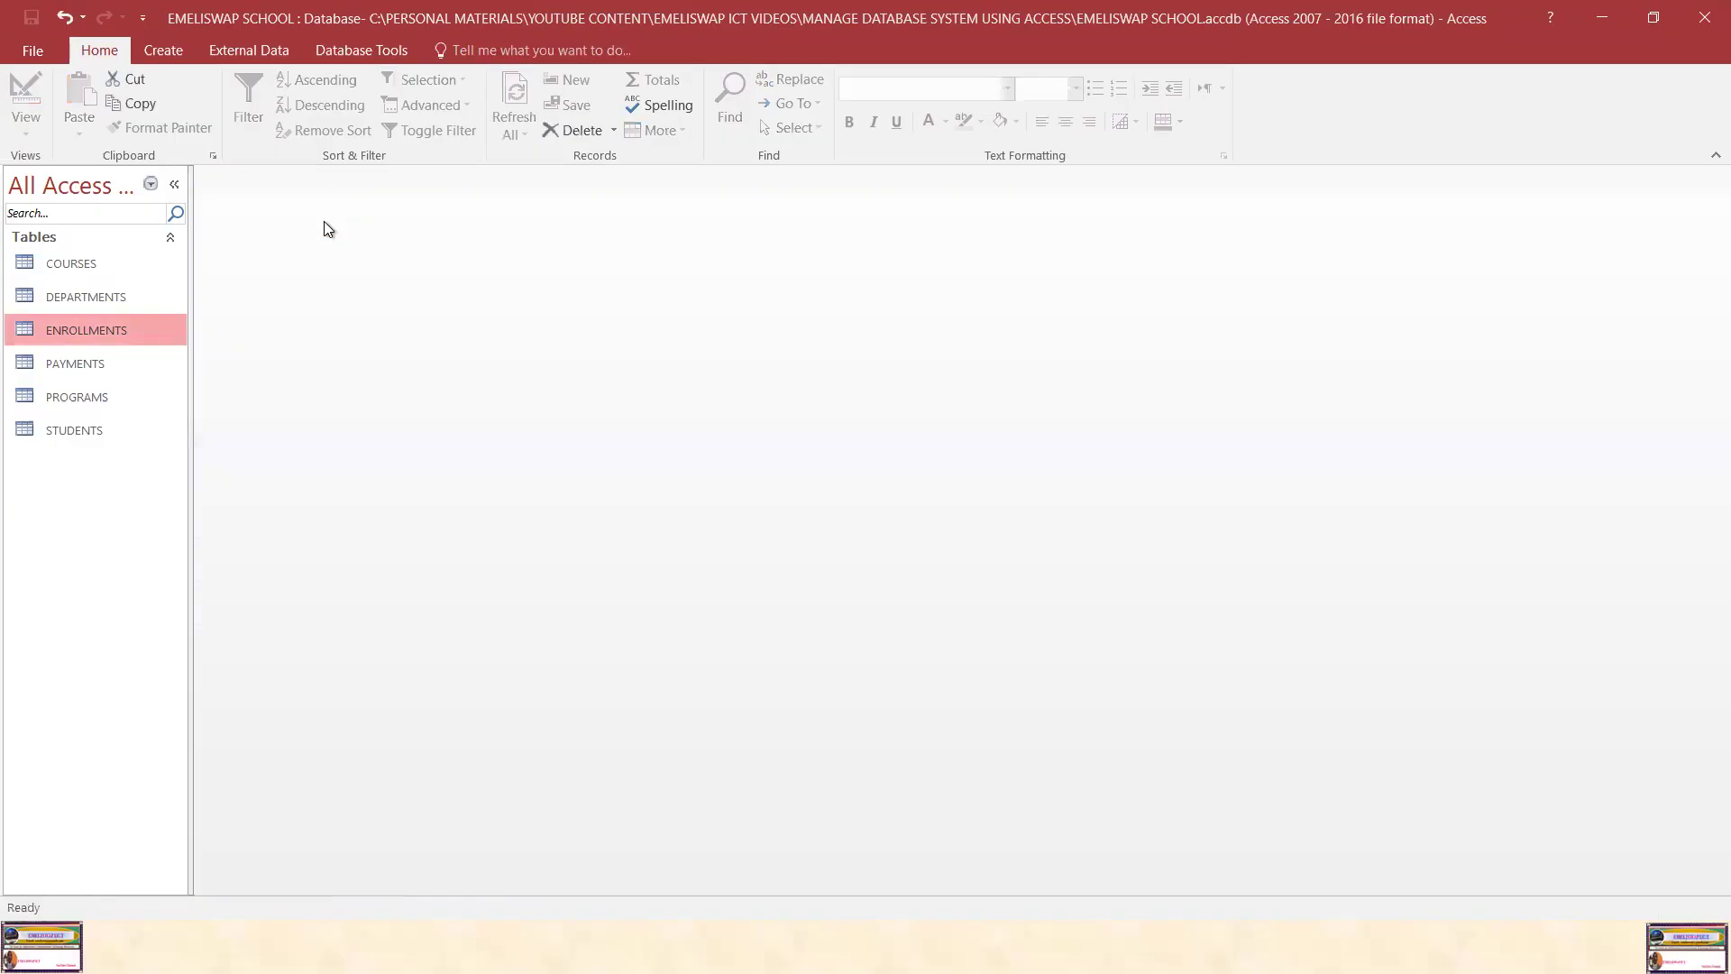
Open the COURSES, DEPARTMENTS, ENROLLMENTS, PROGRAMS and STUDENTS tables to review their records, and close them all
double_click(90, 263)
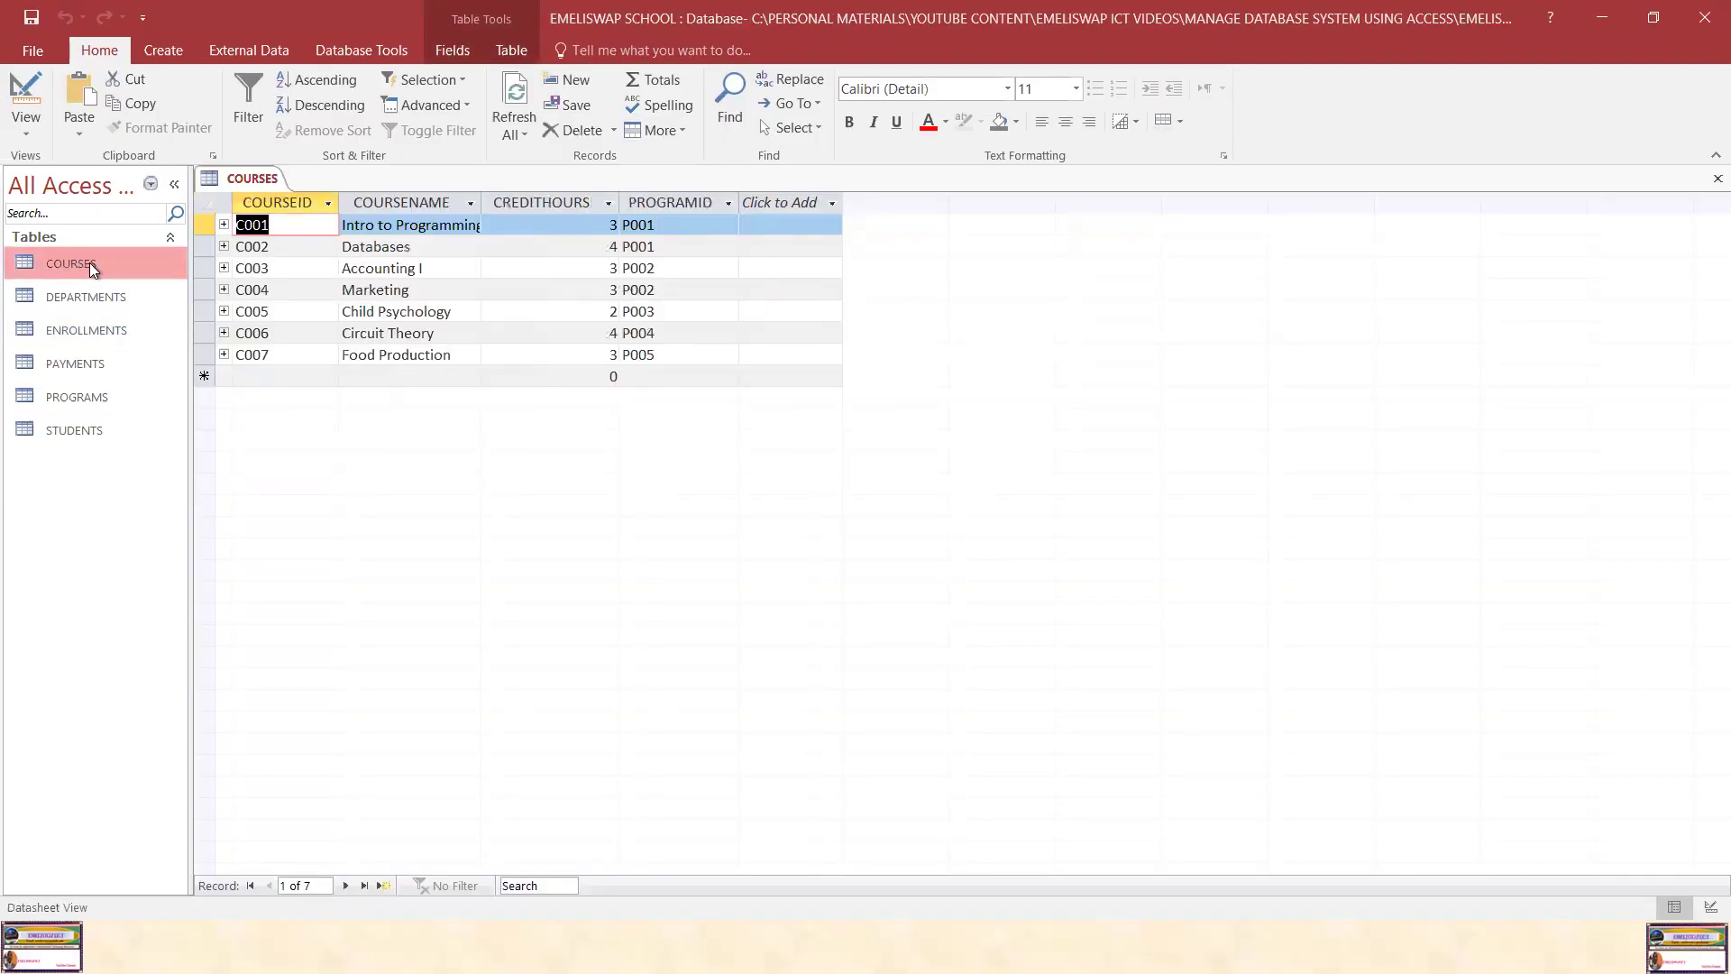
double_click(98, 298)
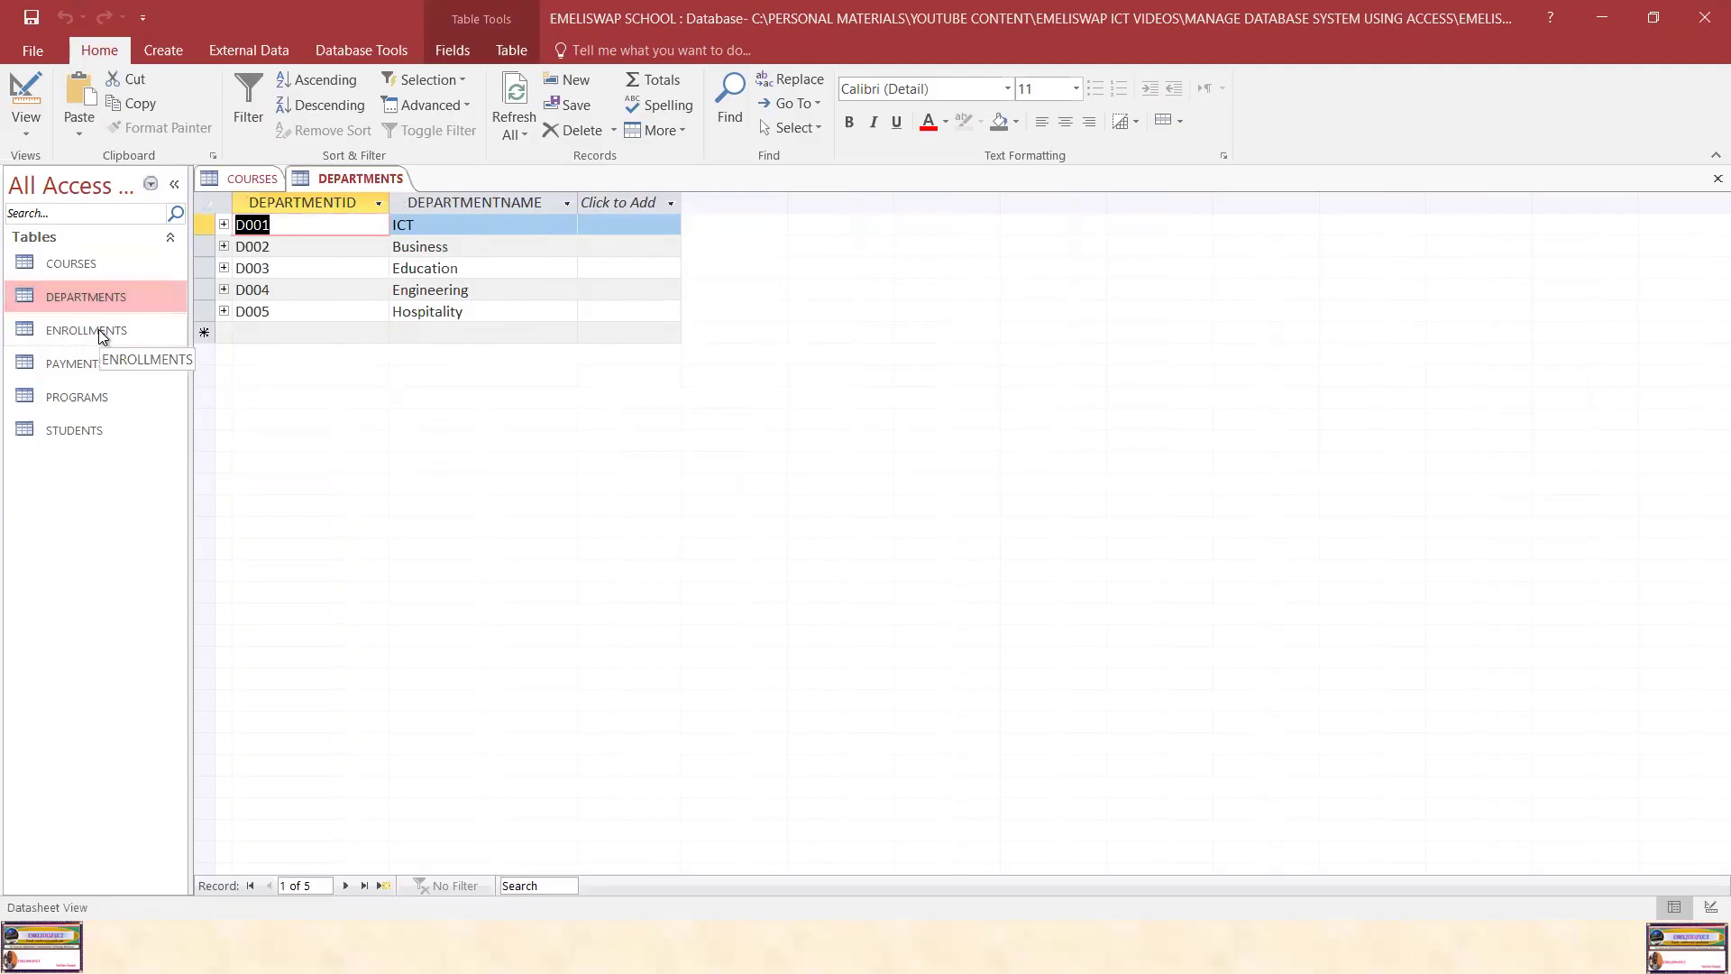
double_click(99, 332)
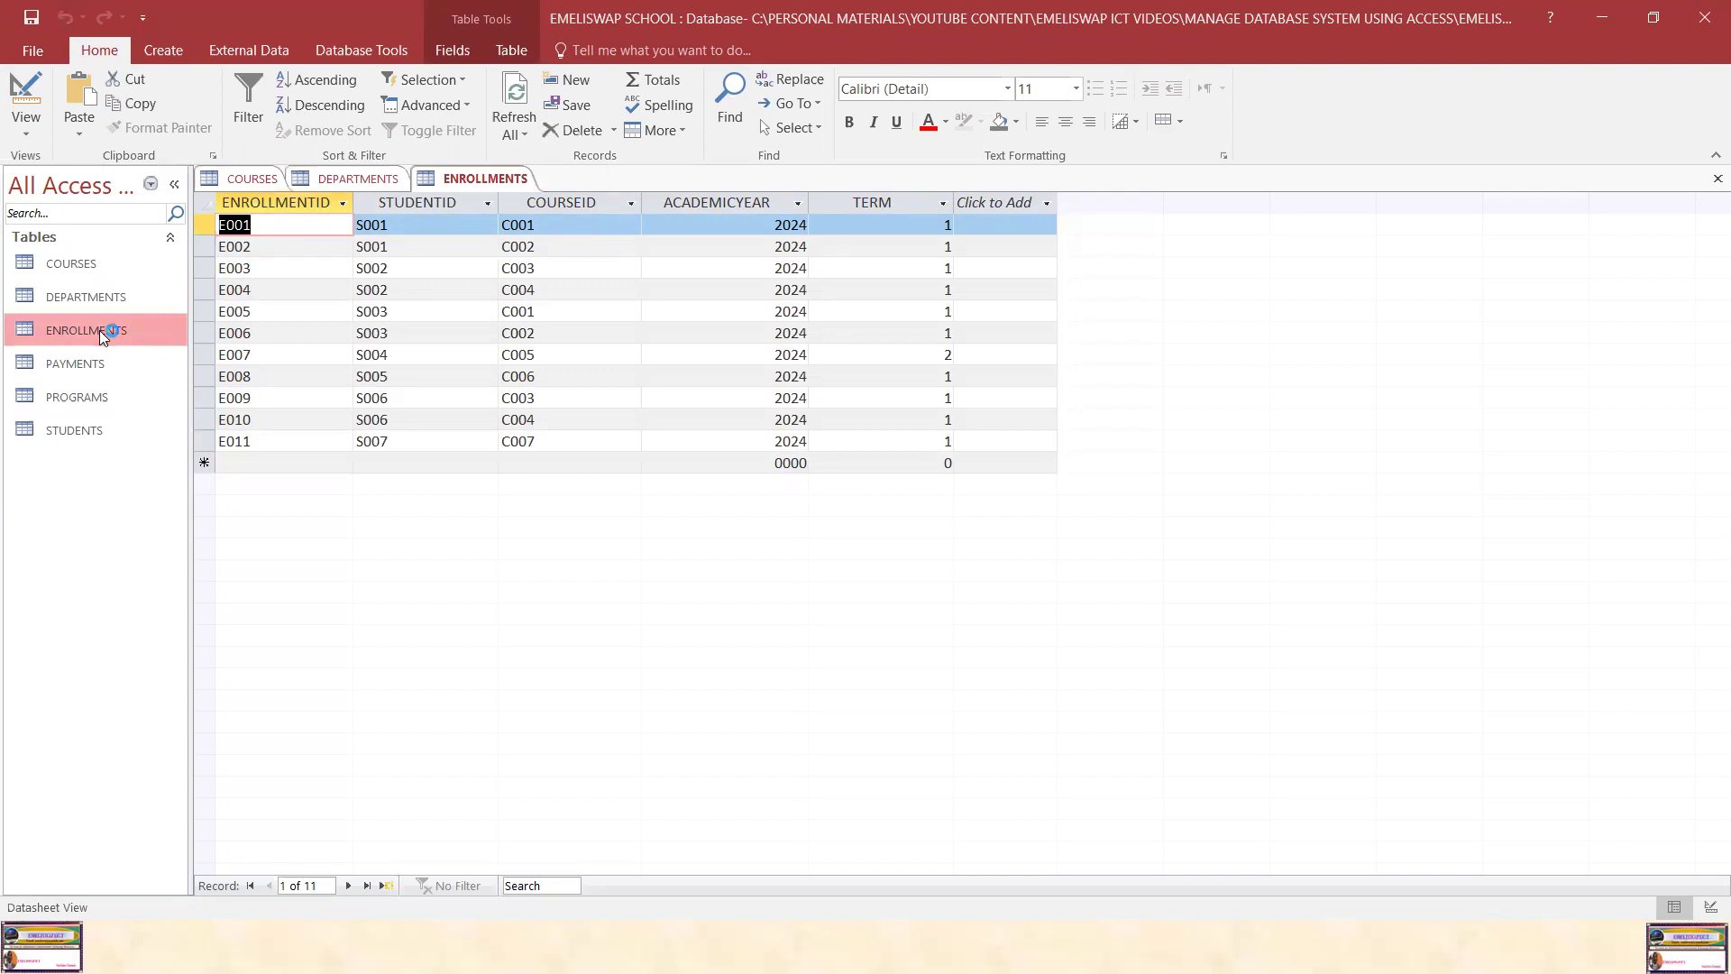
double_click(95, 401)
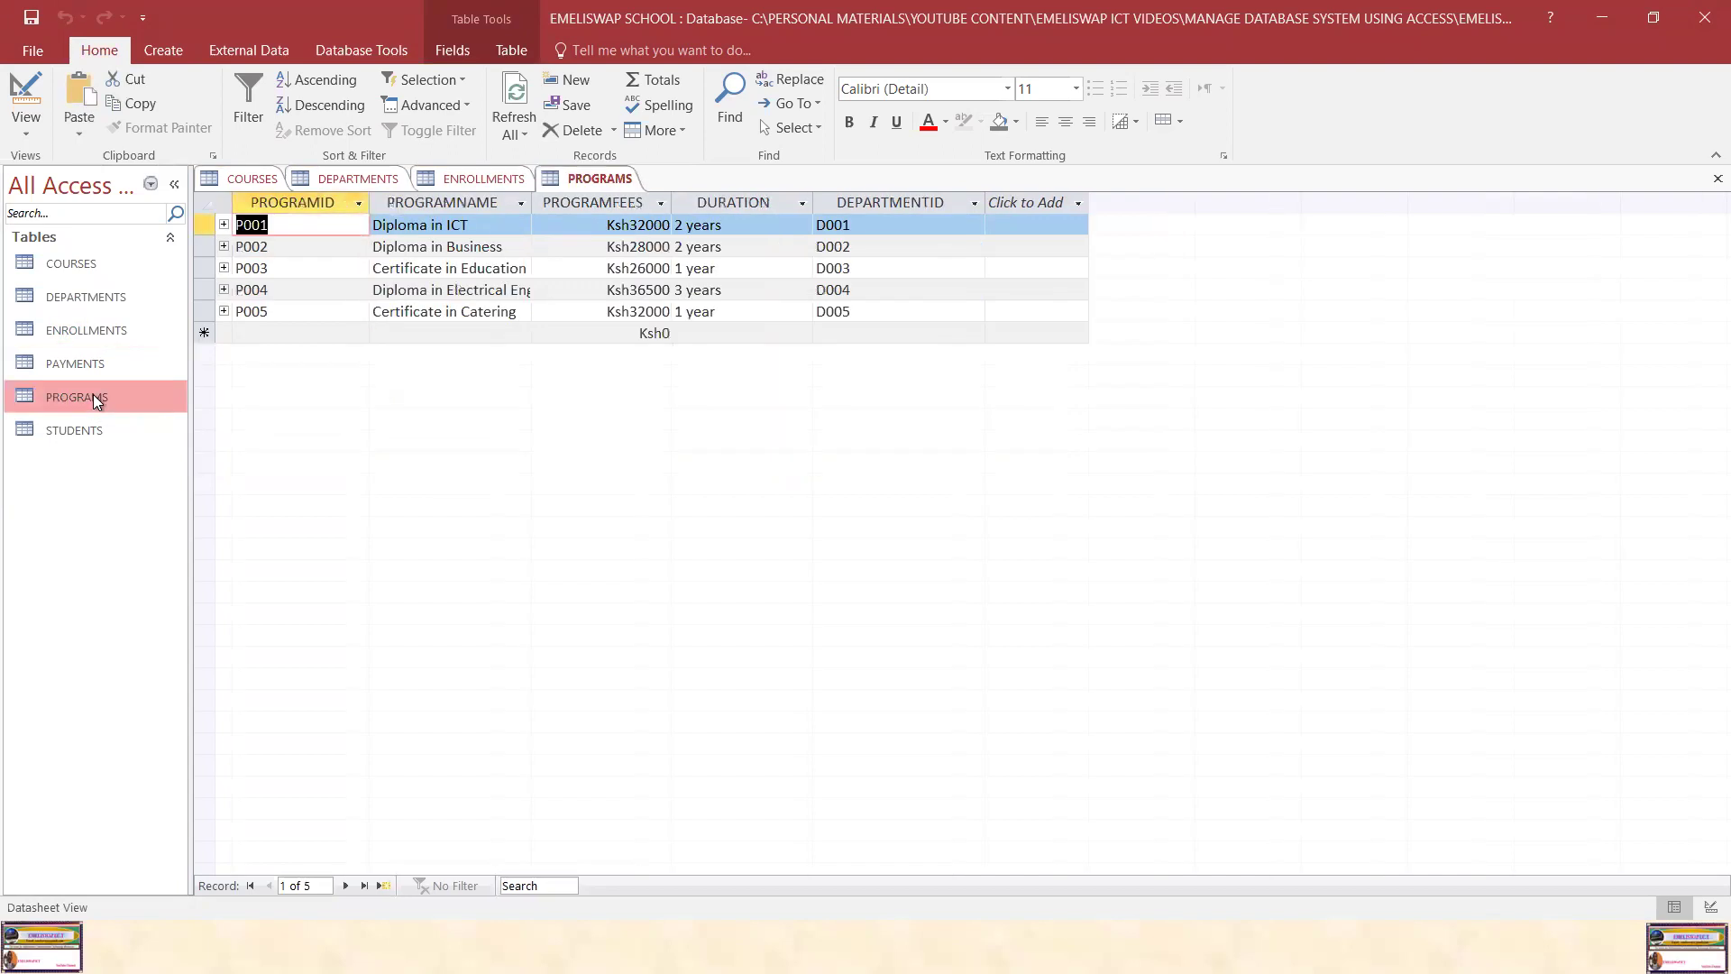
click(96, 434)
double_click(93, 435)
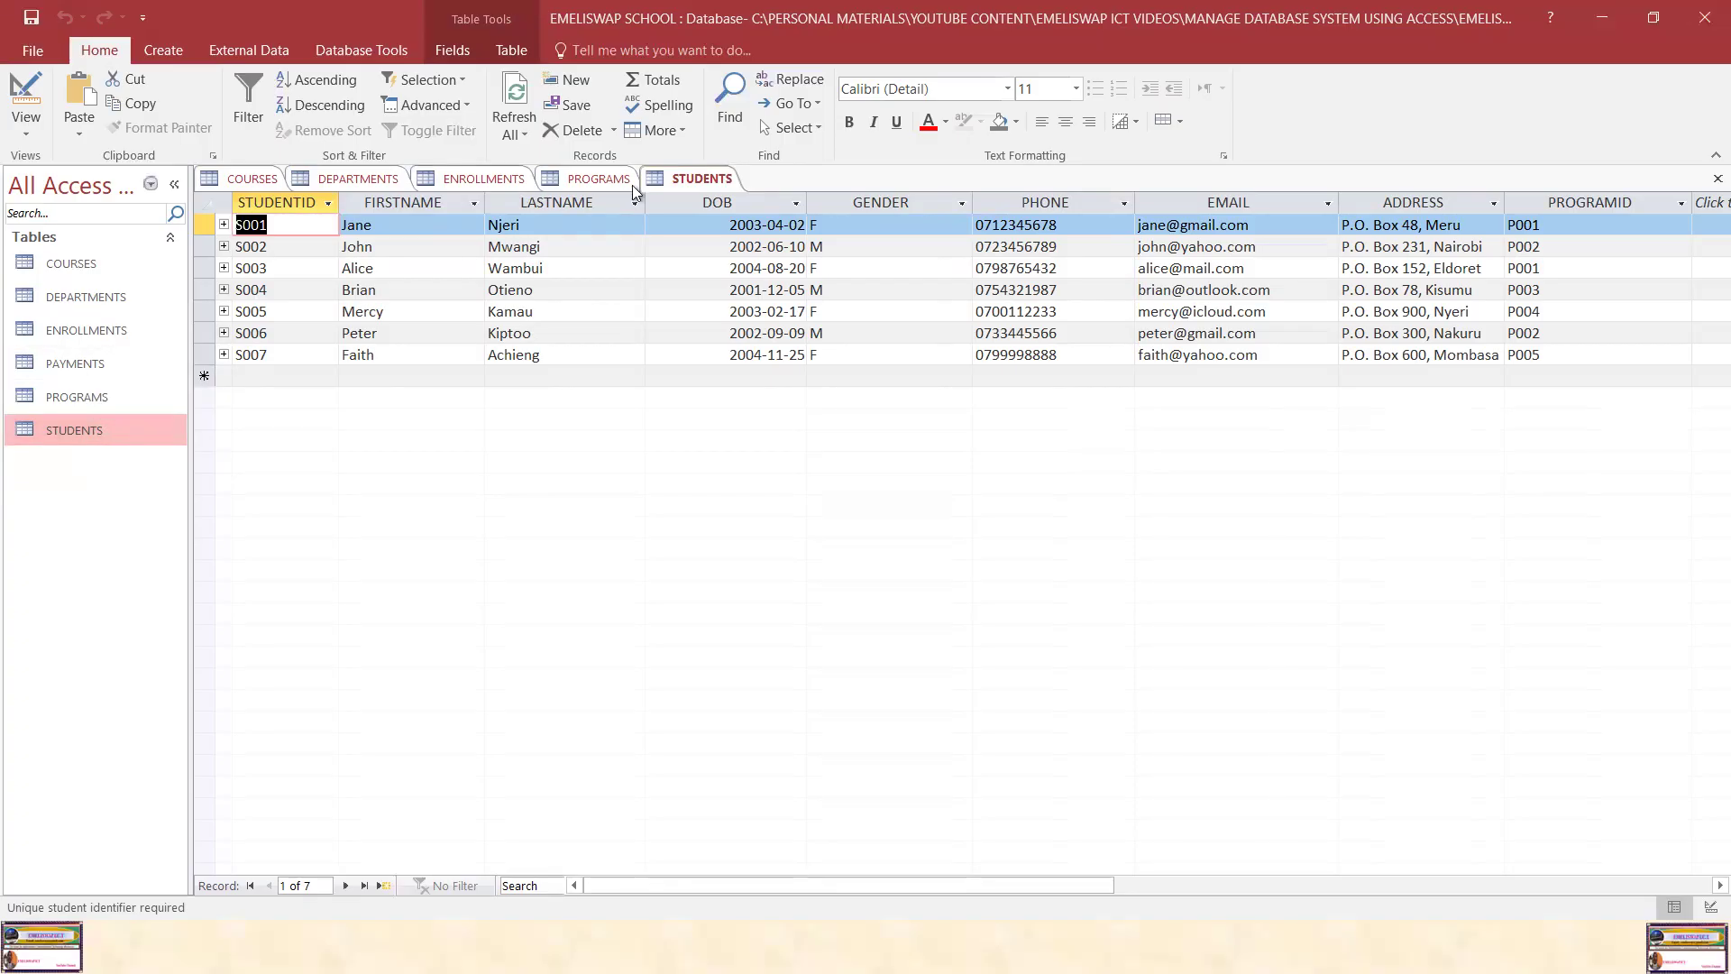
right_click(710, 178)
click(780, 247)
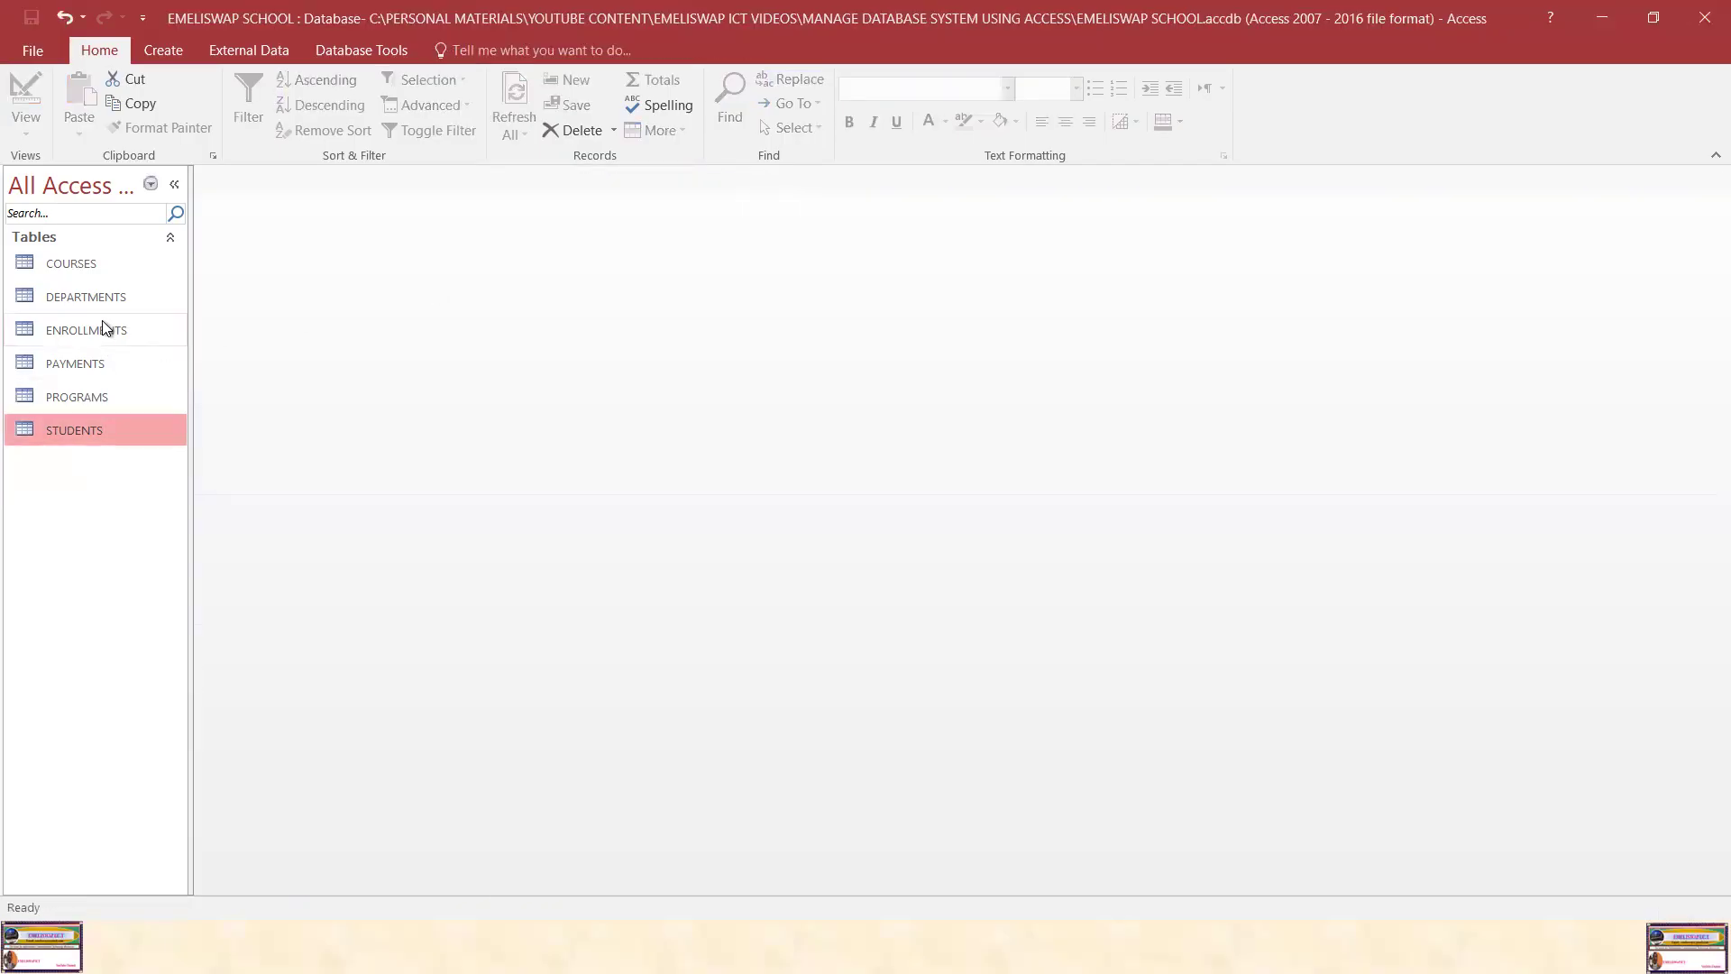
Open the PAYMENTS table and locate its sample data in the MANAGE DATABASE SYSTEM NOTES document in Word
double_click(101, 363)
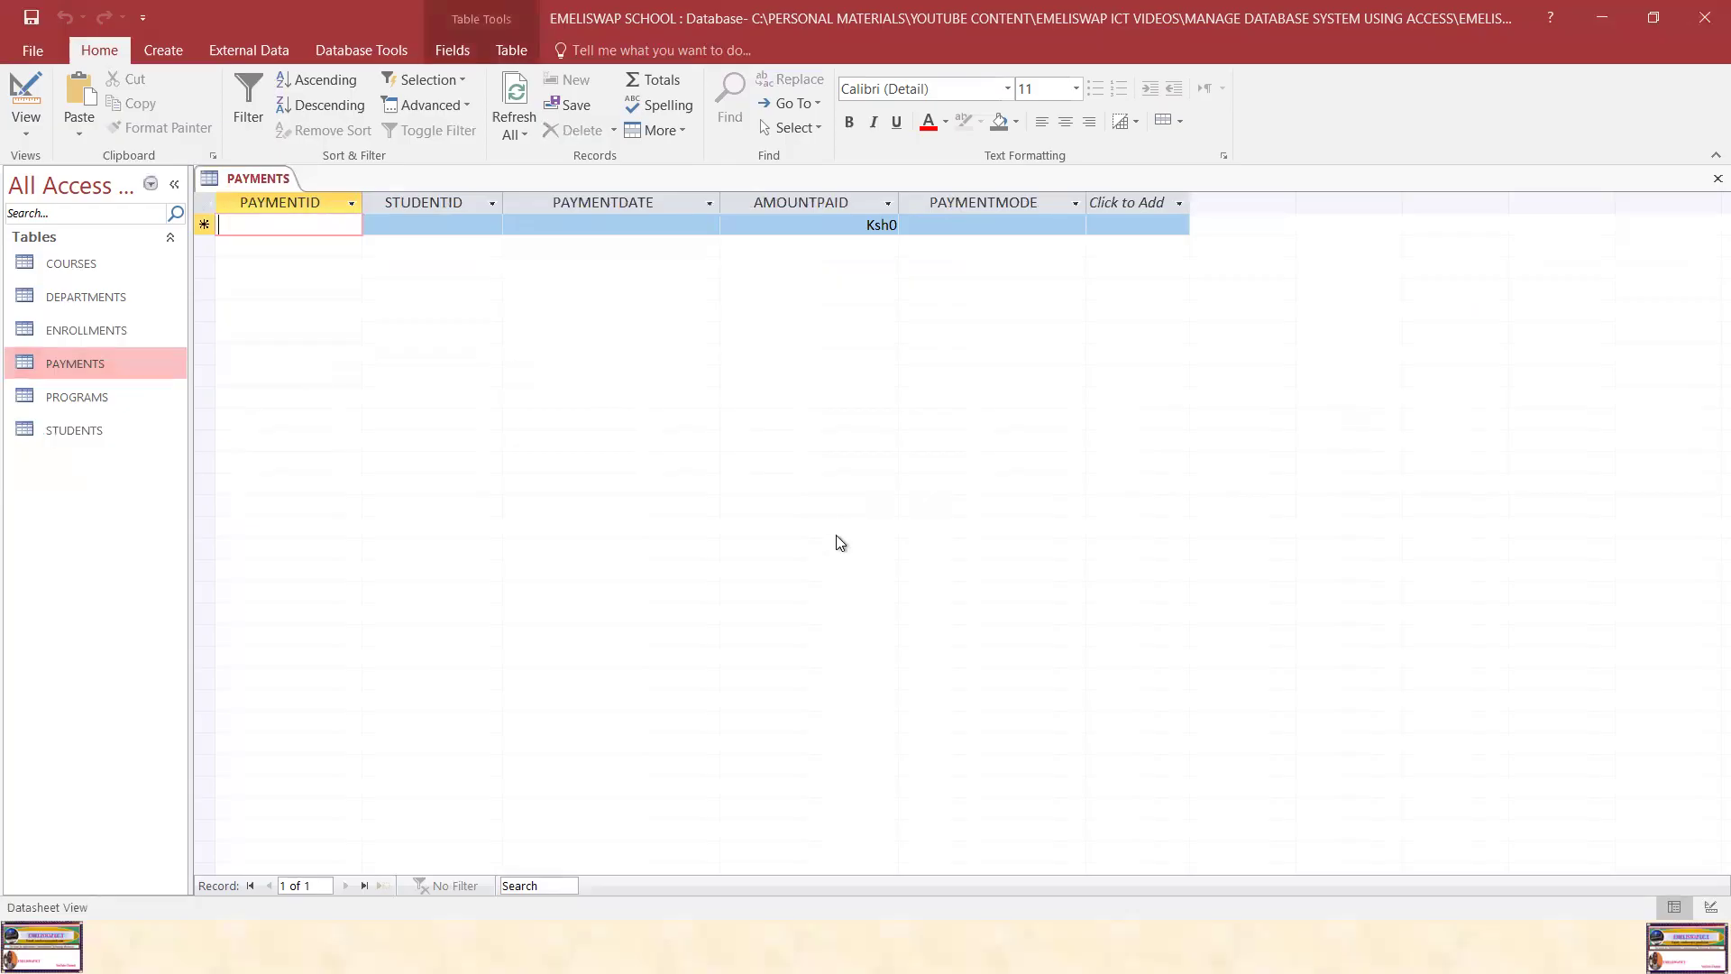
key(super)
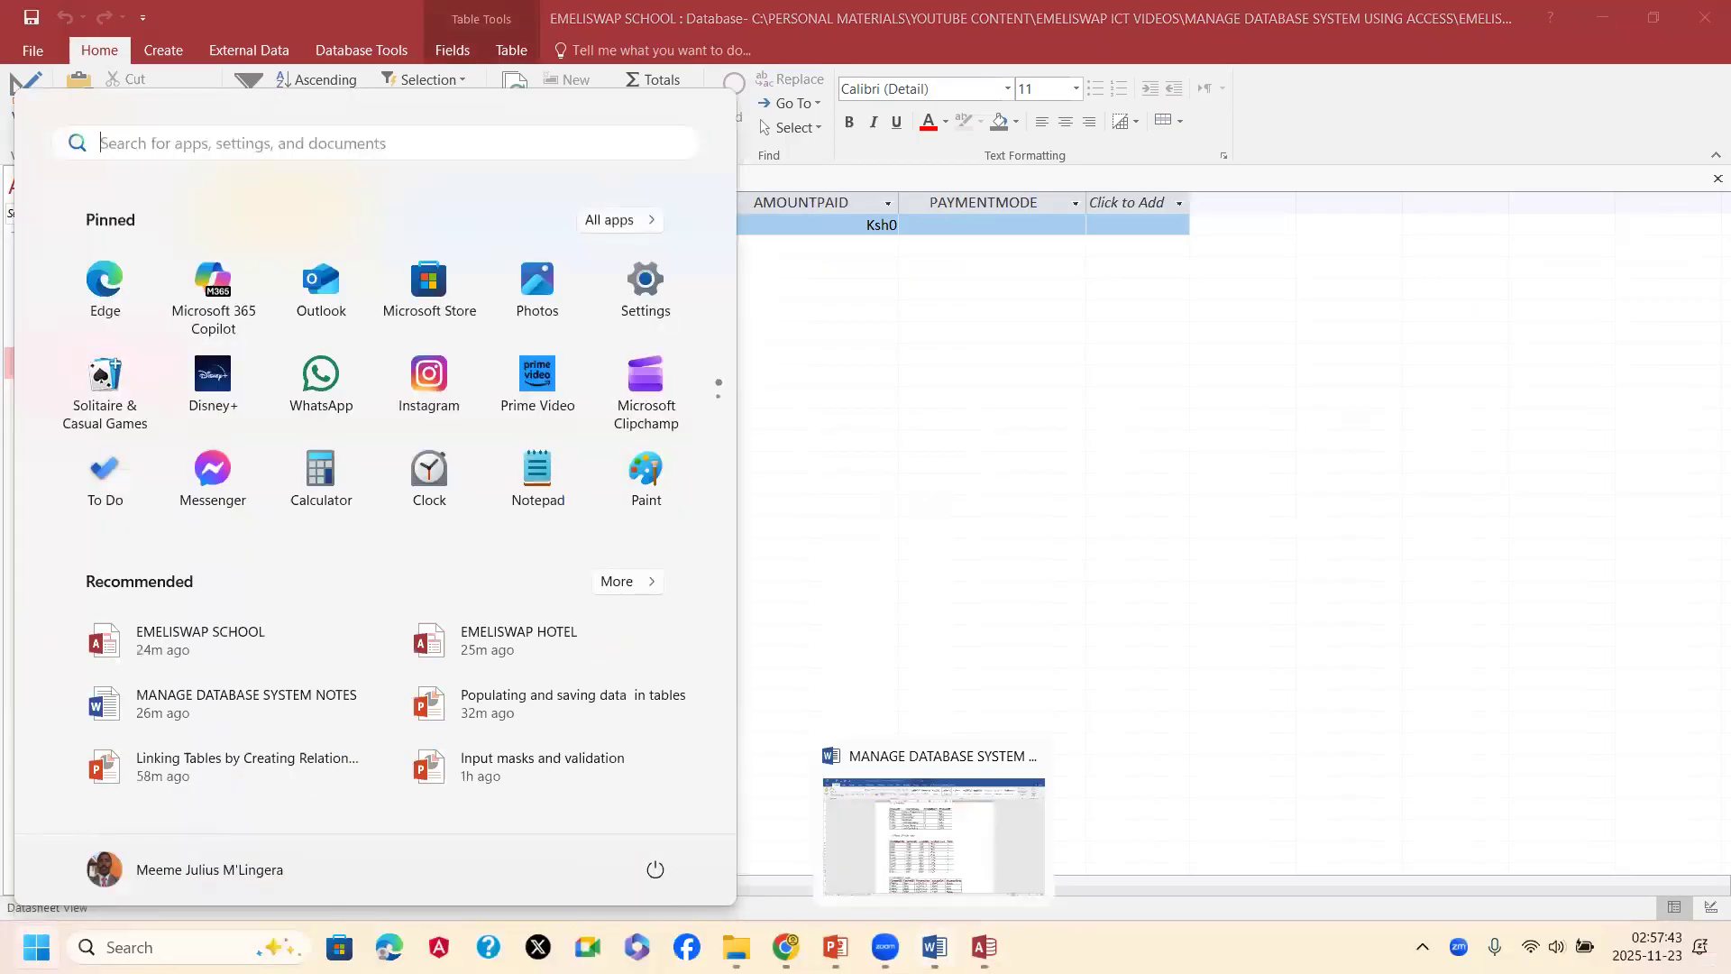
click(934, 947)
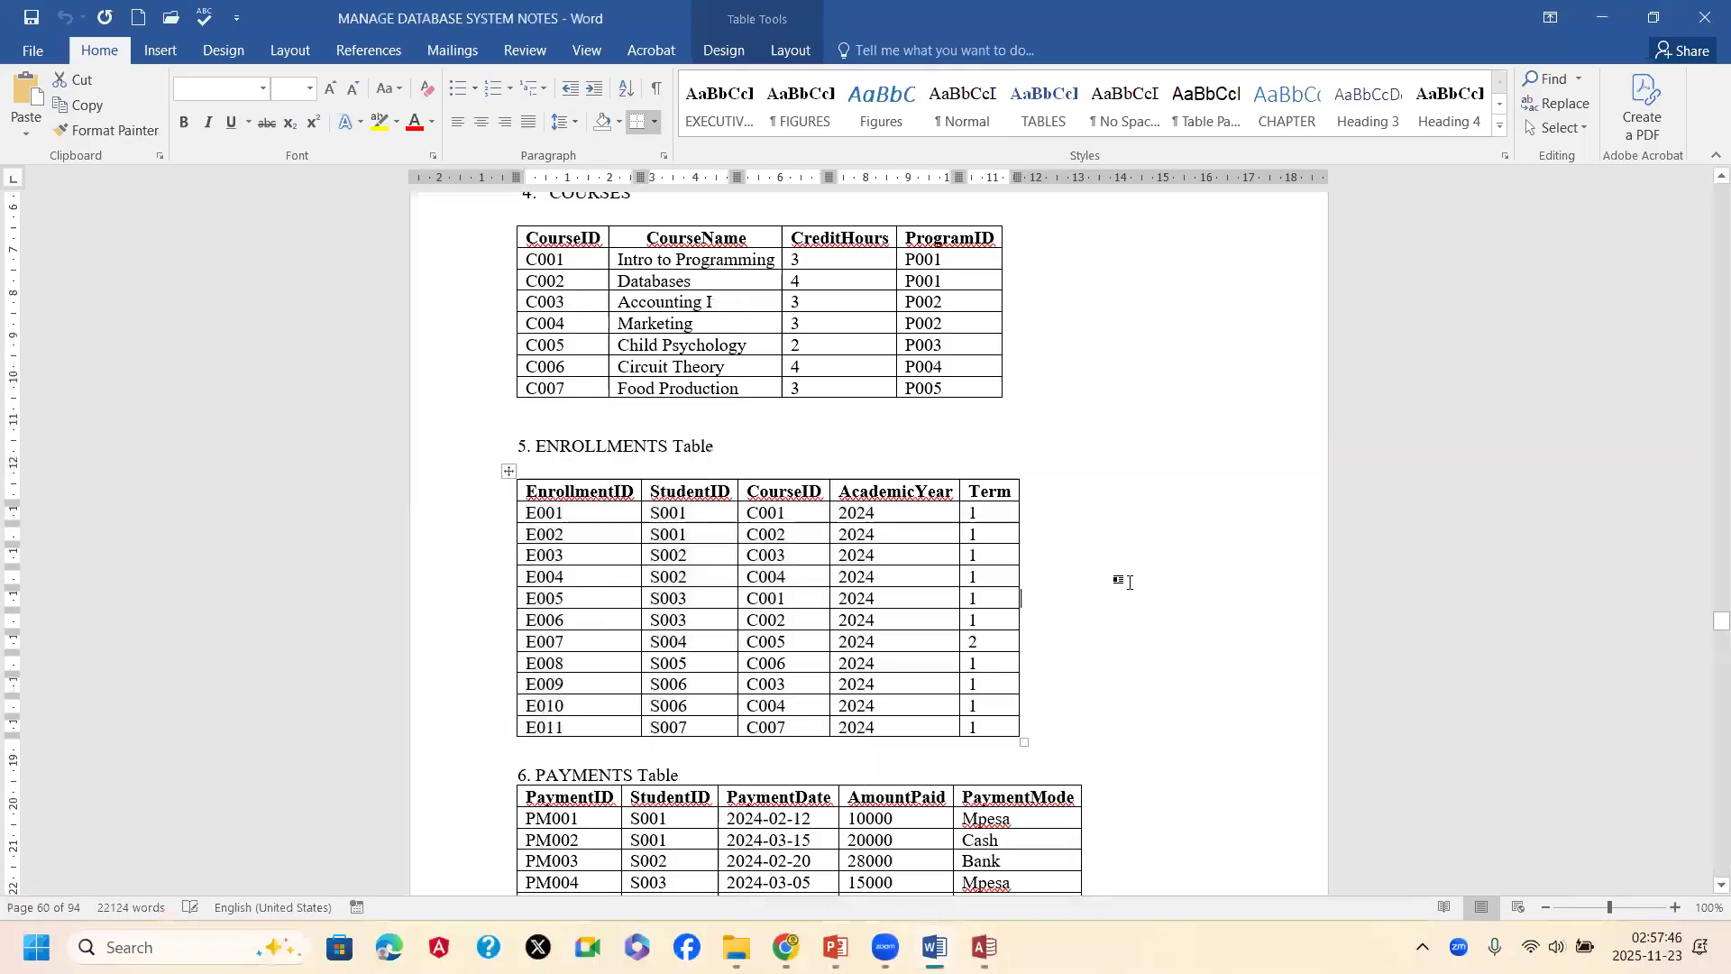
scroll(1130, 584, down, 5)
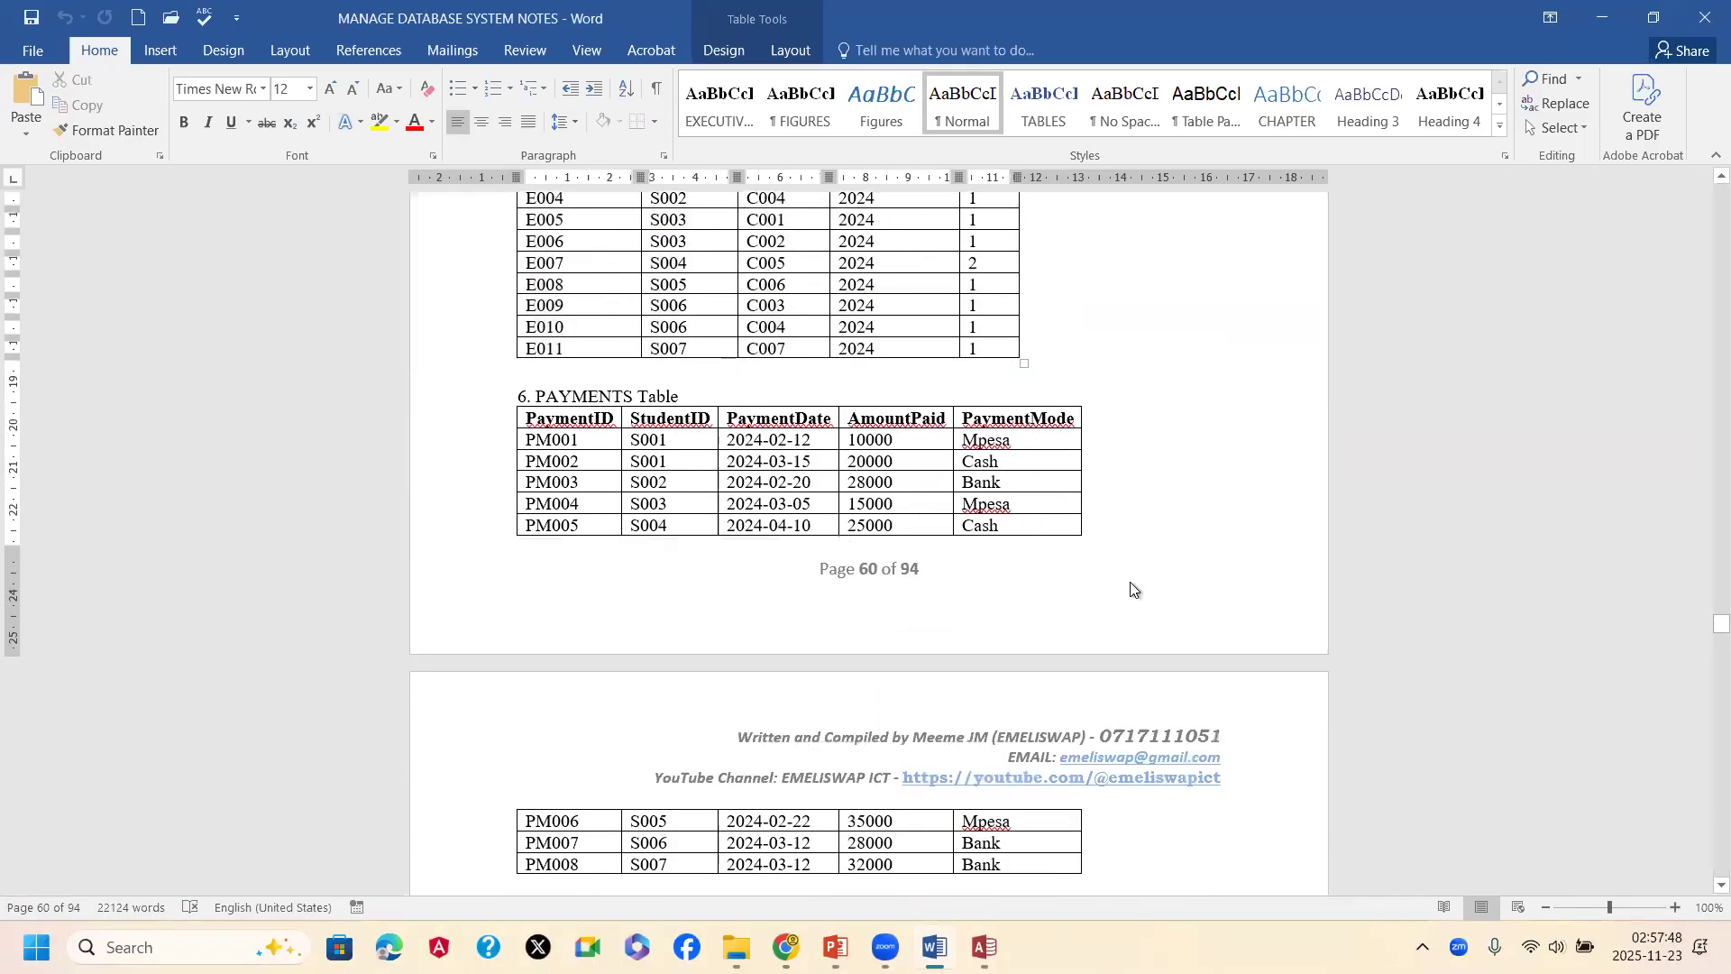
scroll(1133, 589, down, 1)
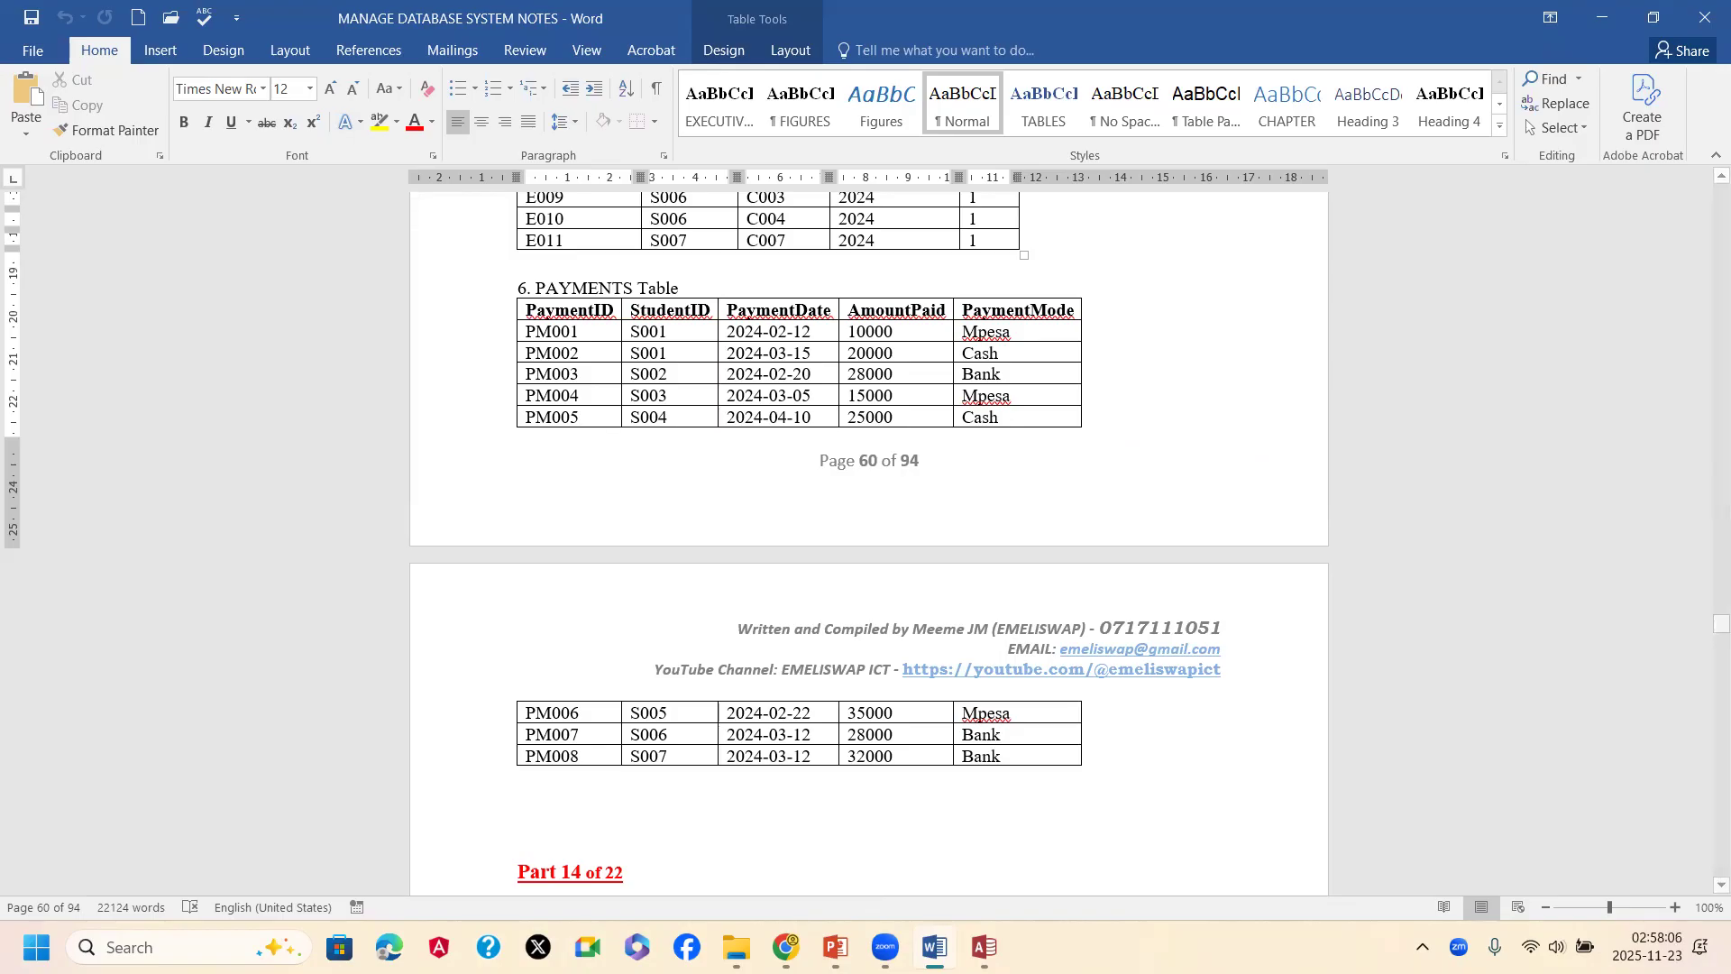
Switch to the PowerPoint slide show and advance to the PAYMENTS Table slide to examine its sample data
mouse_move(836, 947)
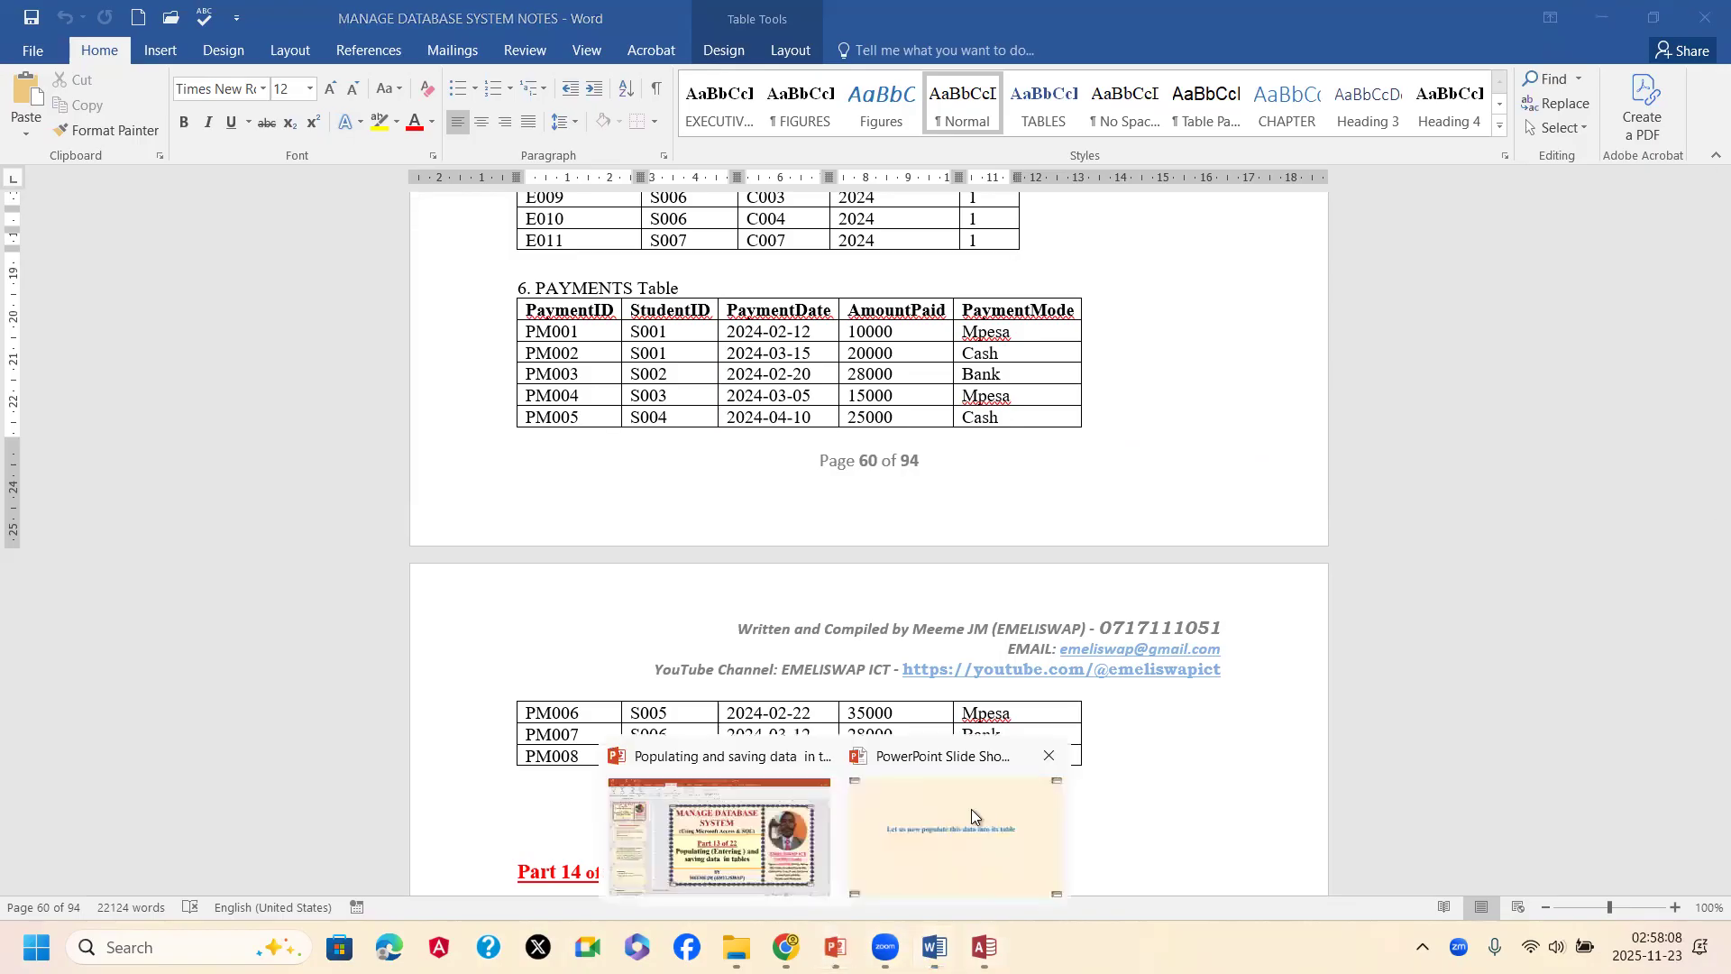
click(943, 858)
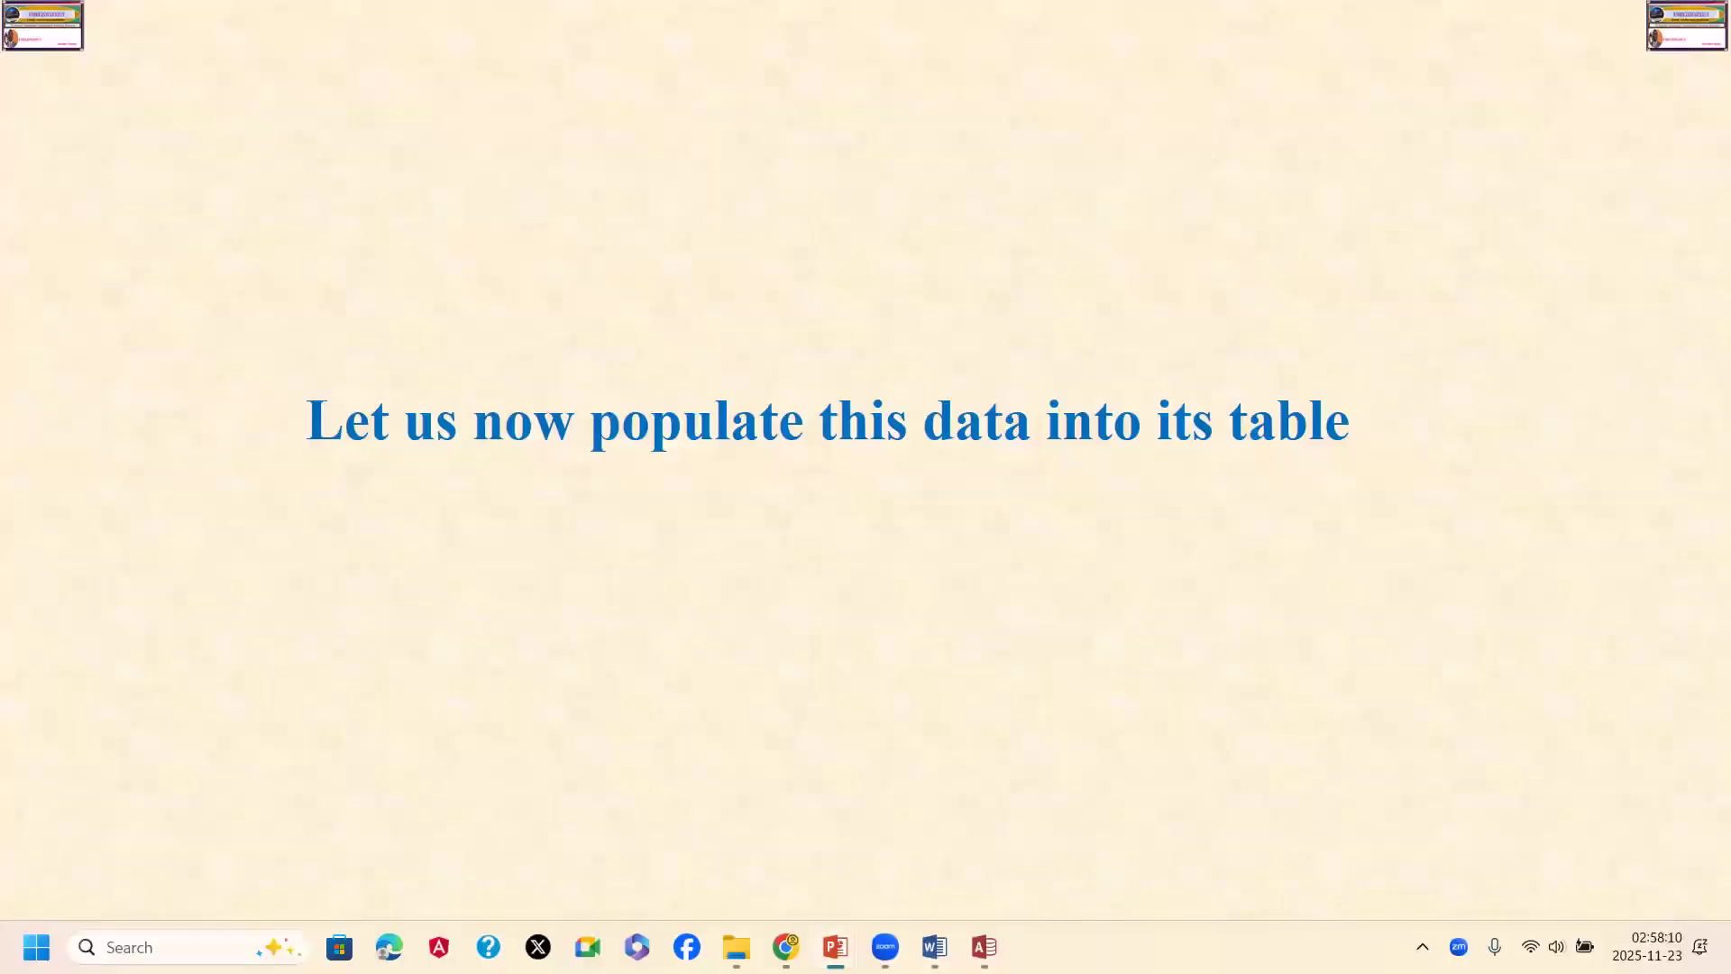
key(Right)
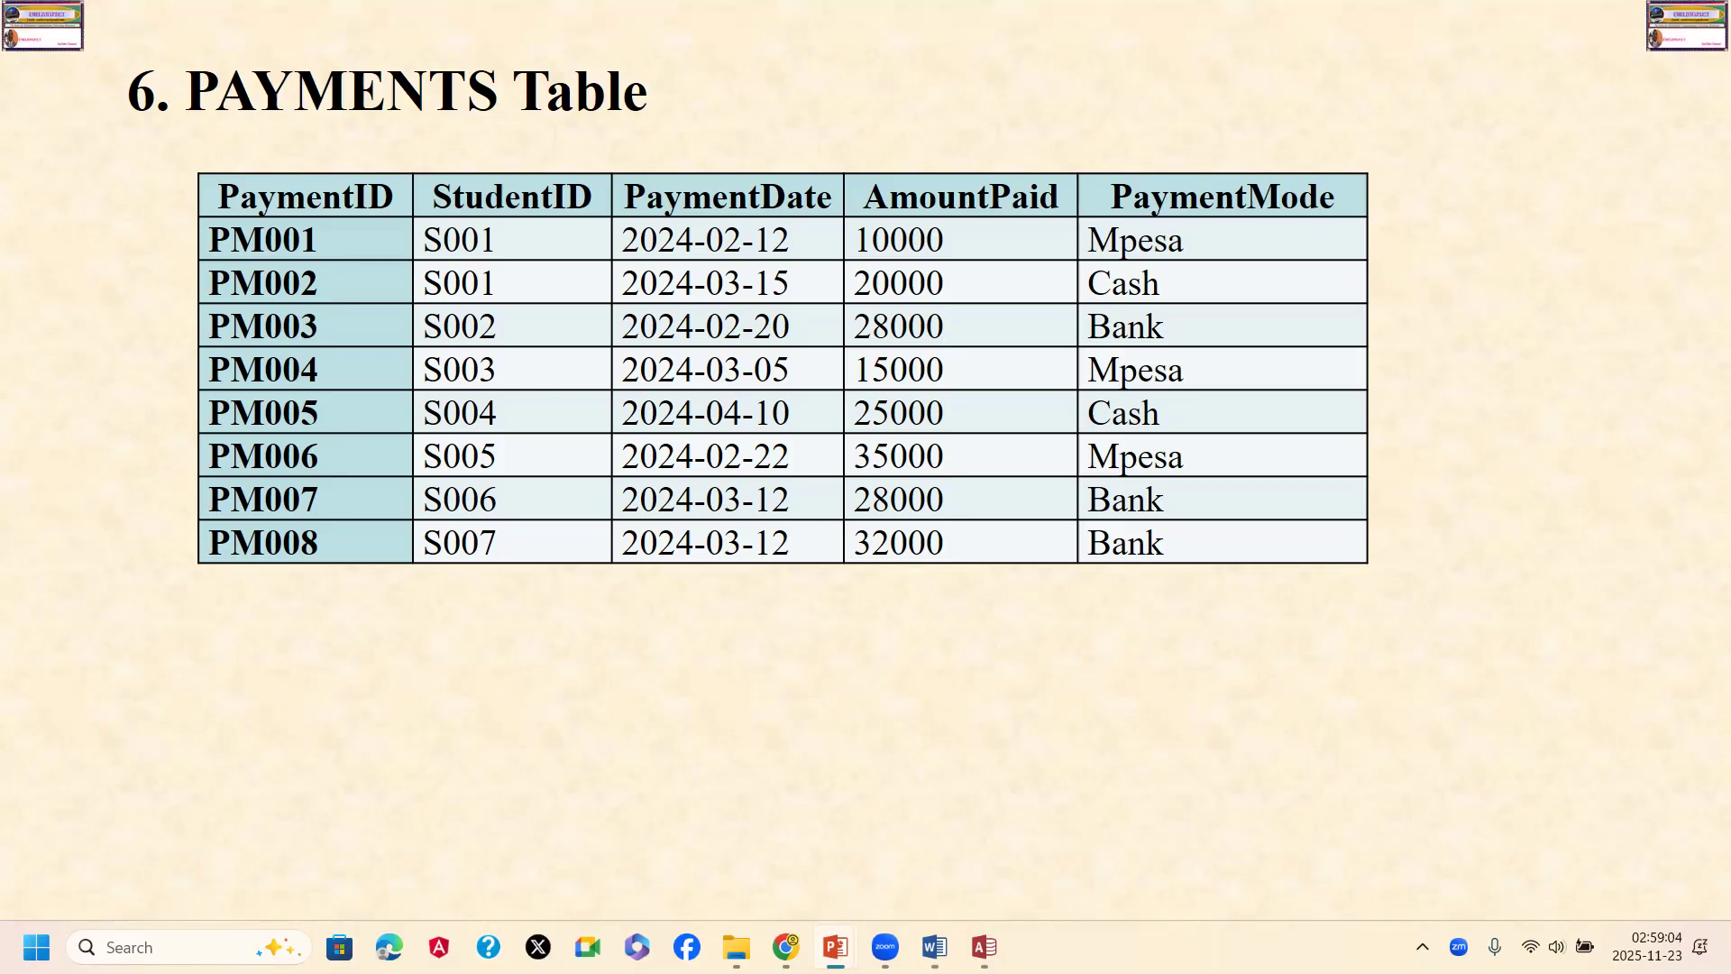
Switch to the MANAGE DATABASE SYSTEM NOTES document in Word and copy the PAYMENTS sample rows PM001 to PM008 without the header
key(super)
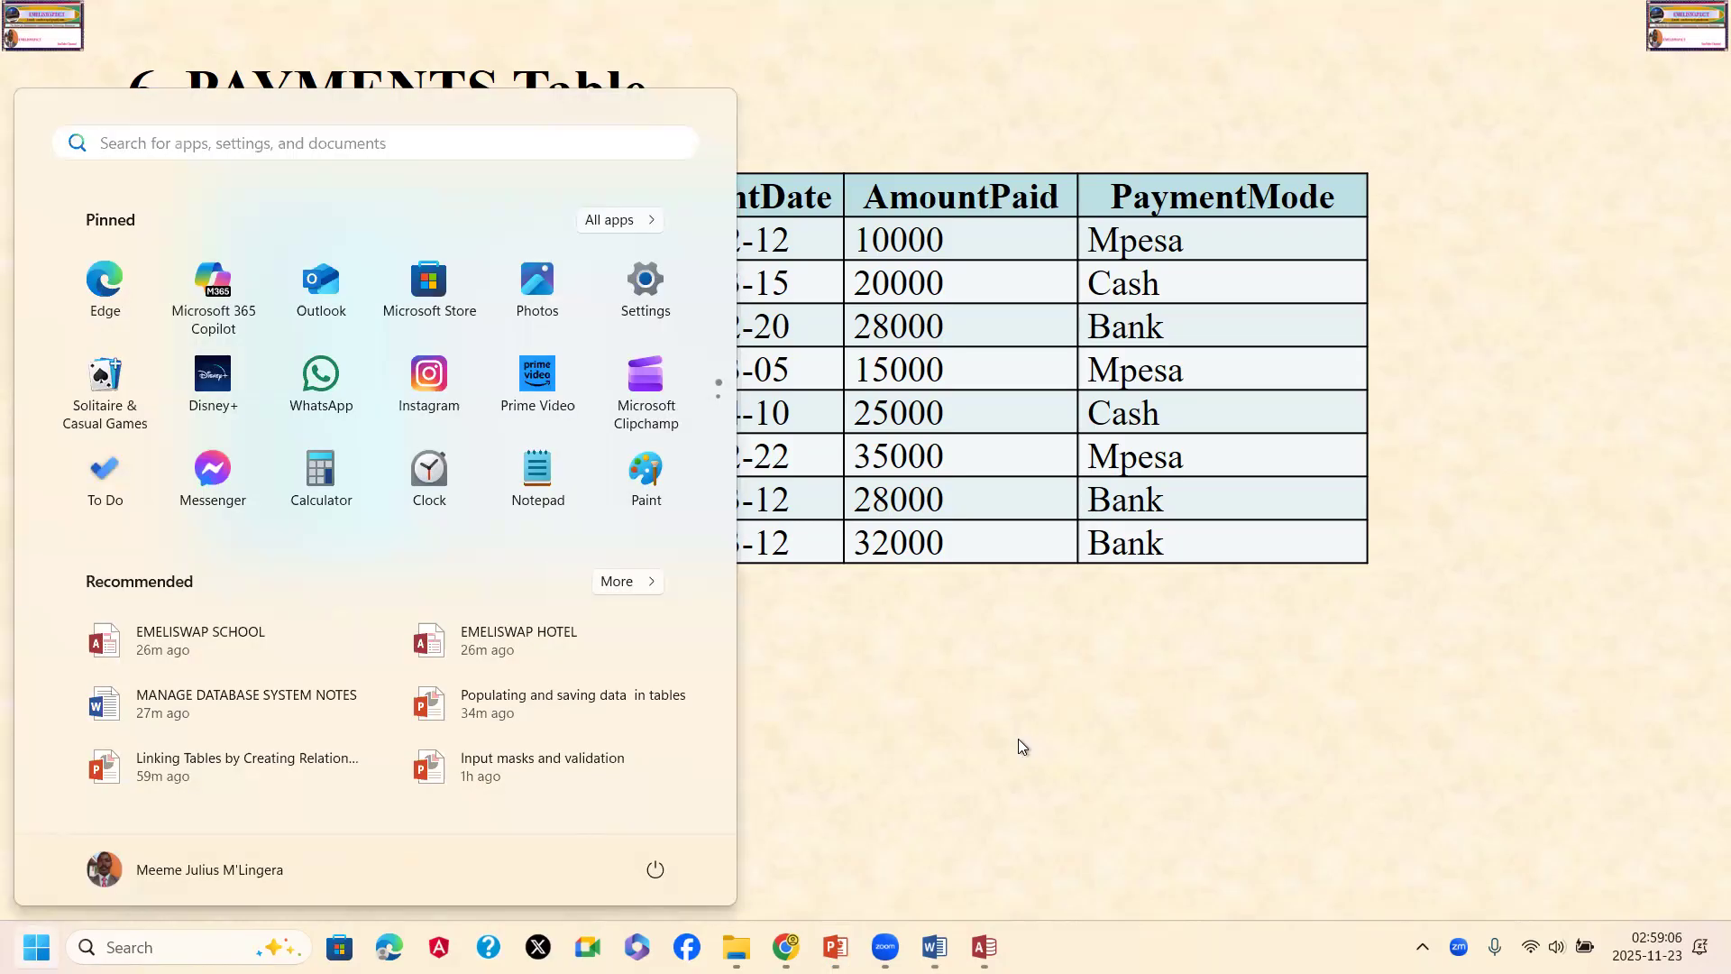
key(alt+Tab)
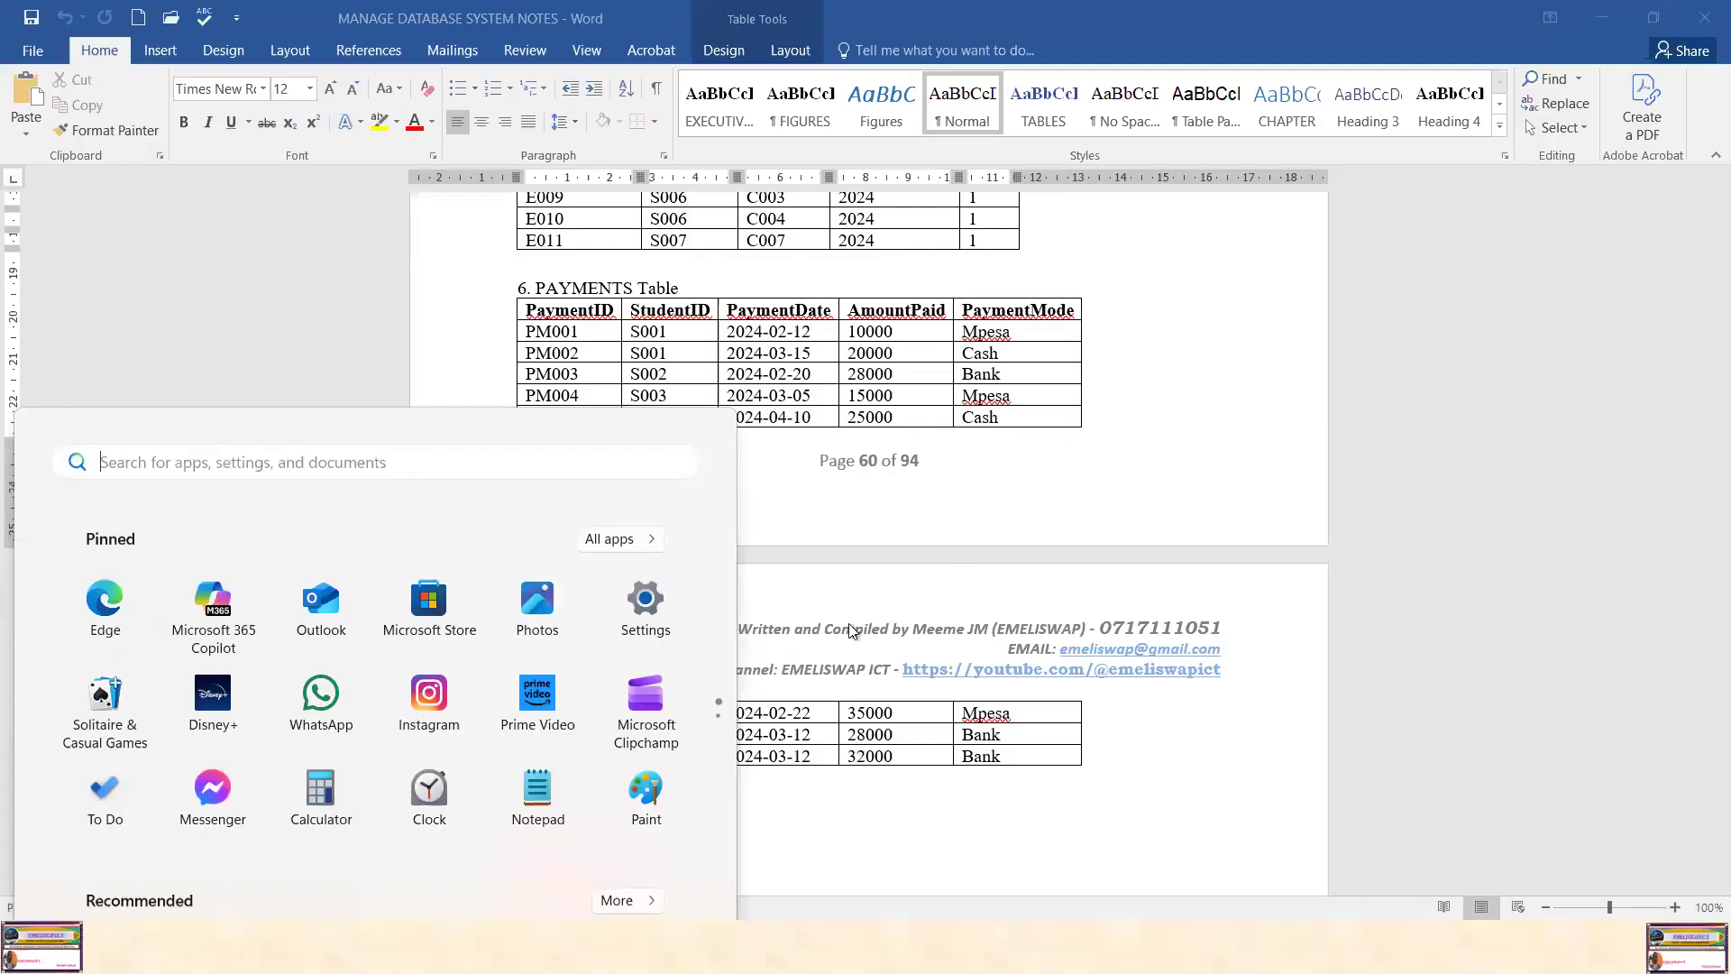
drag(530, 332, 1031, 753)
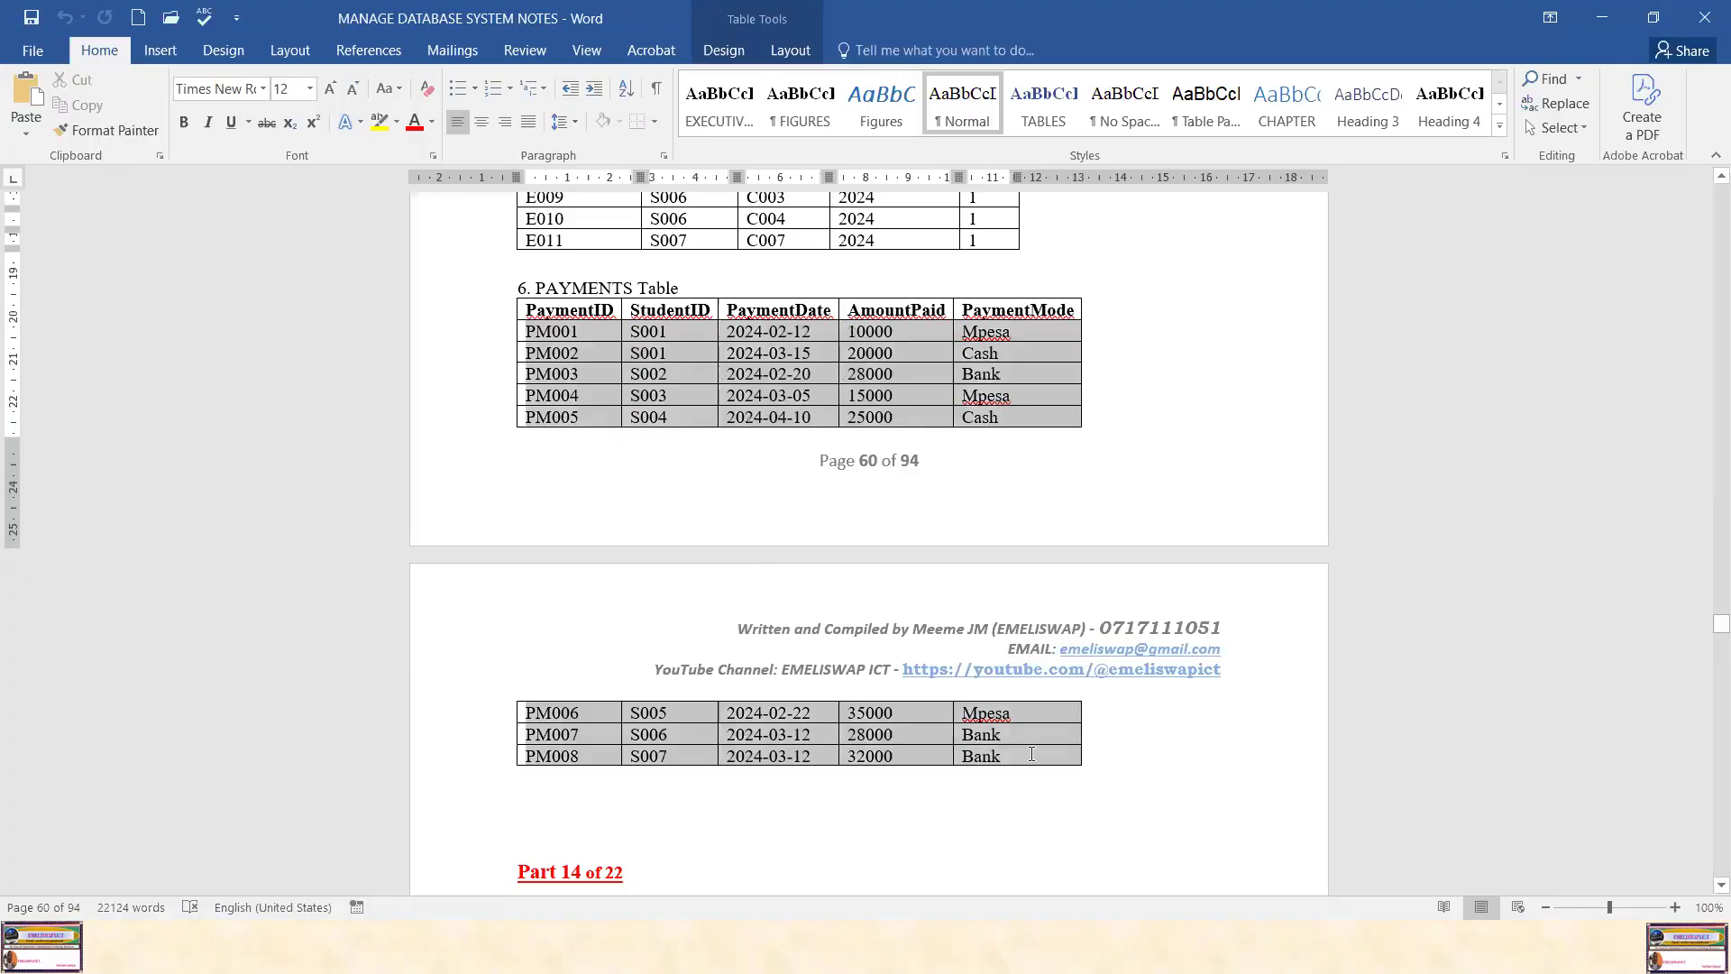
right_click(545, 330)
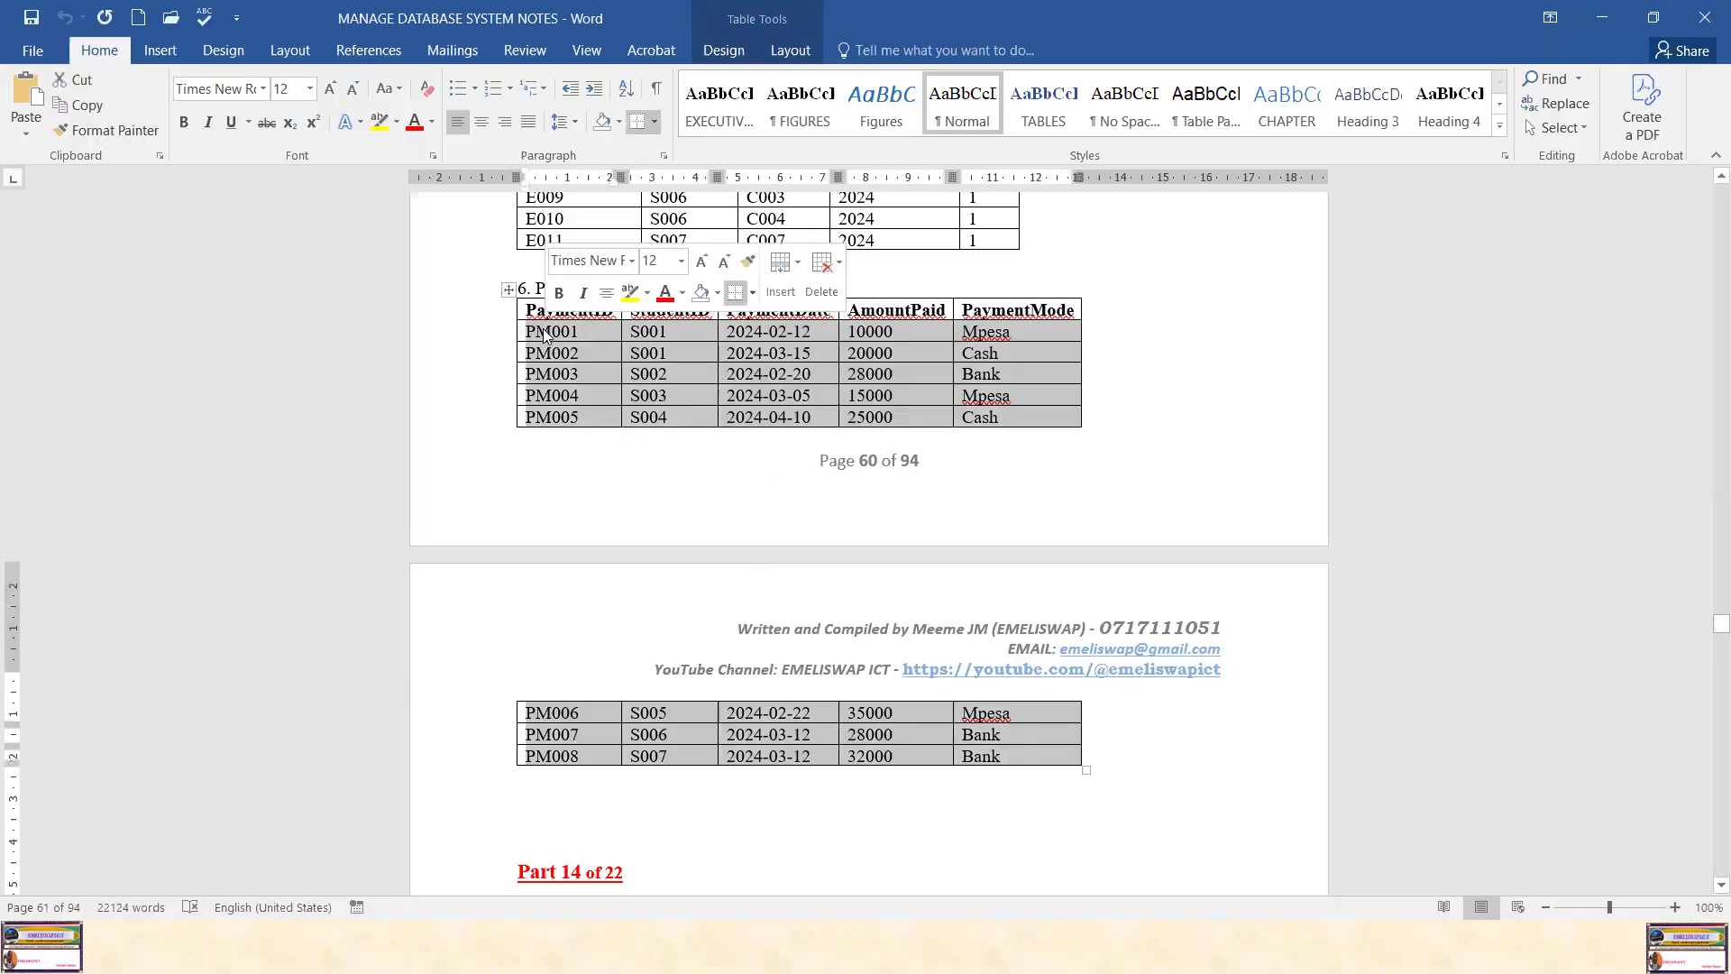
click(586, 370)
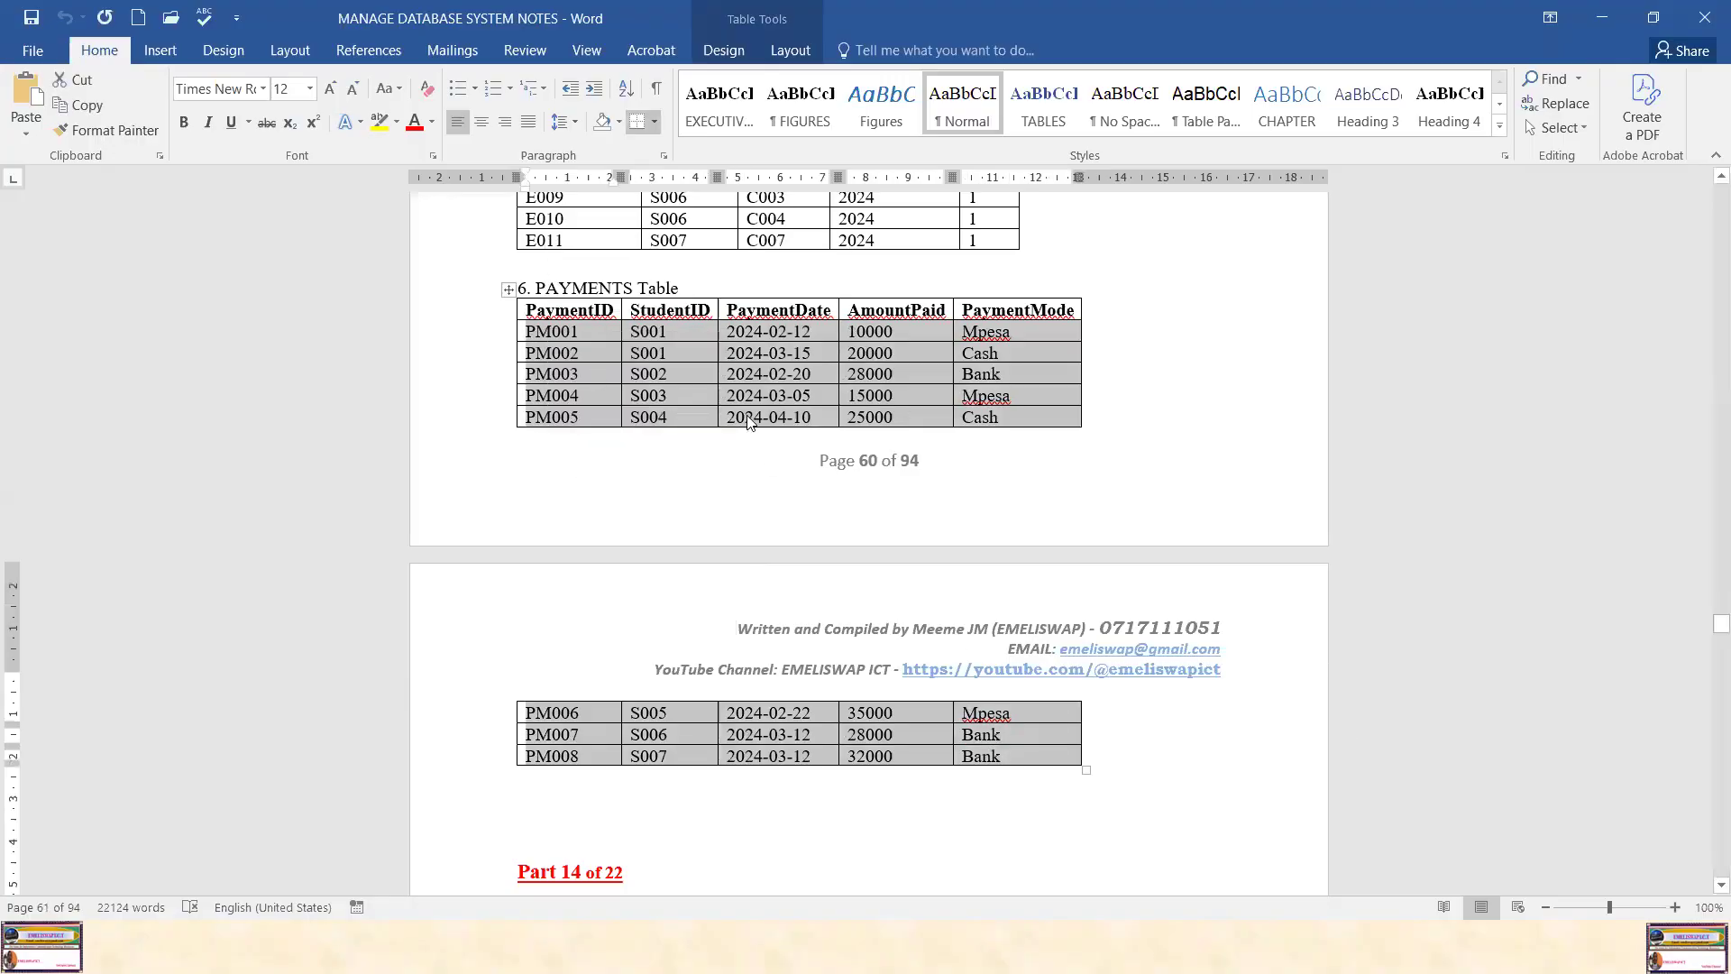
Switch to Access and paste the copied payment rows as new records into the empty PAYMENTS table, accepting the paste
key(super)
click(984, 947)
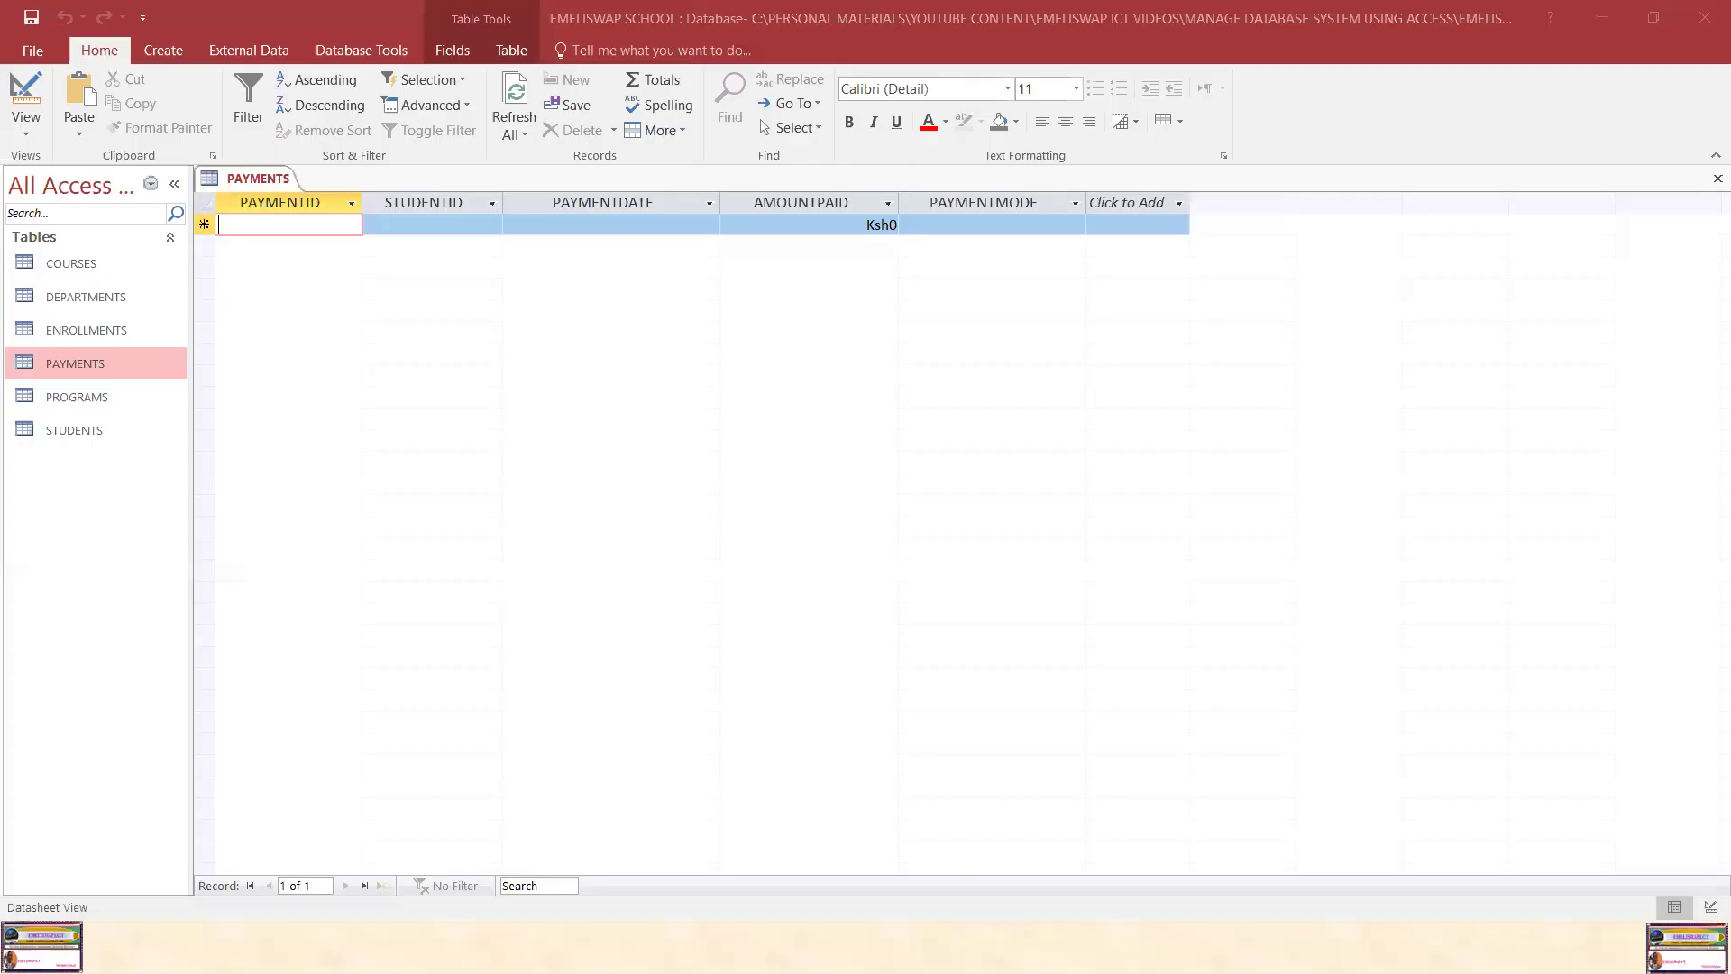
click(257, 179)
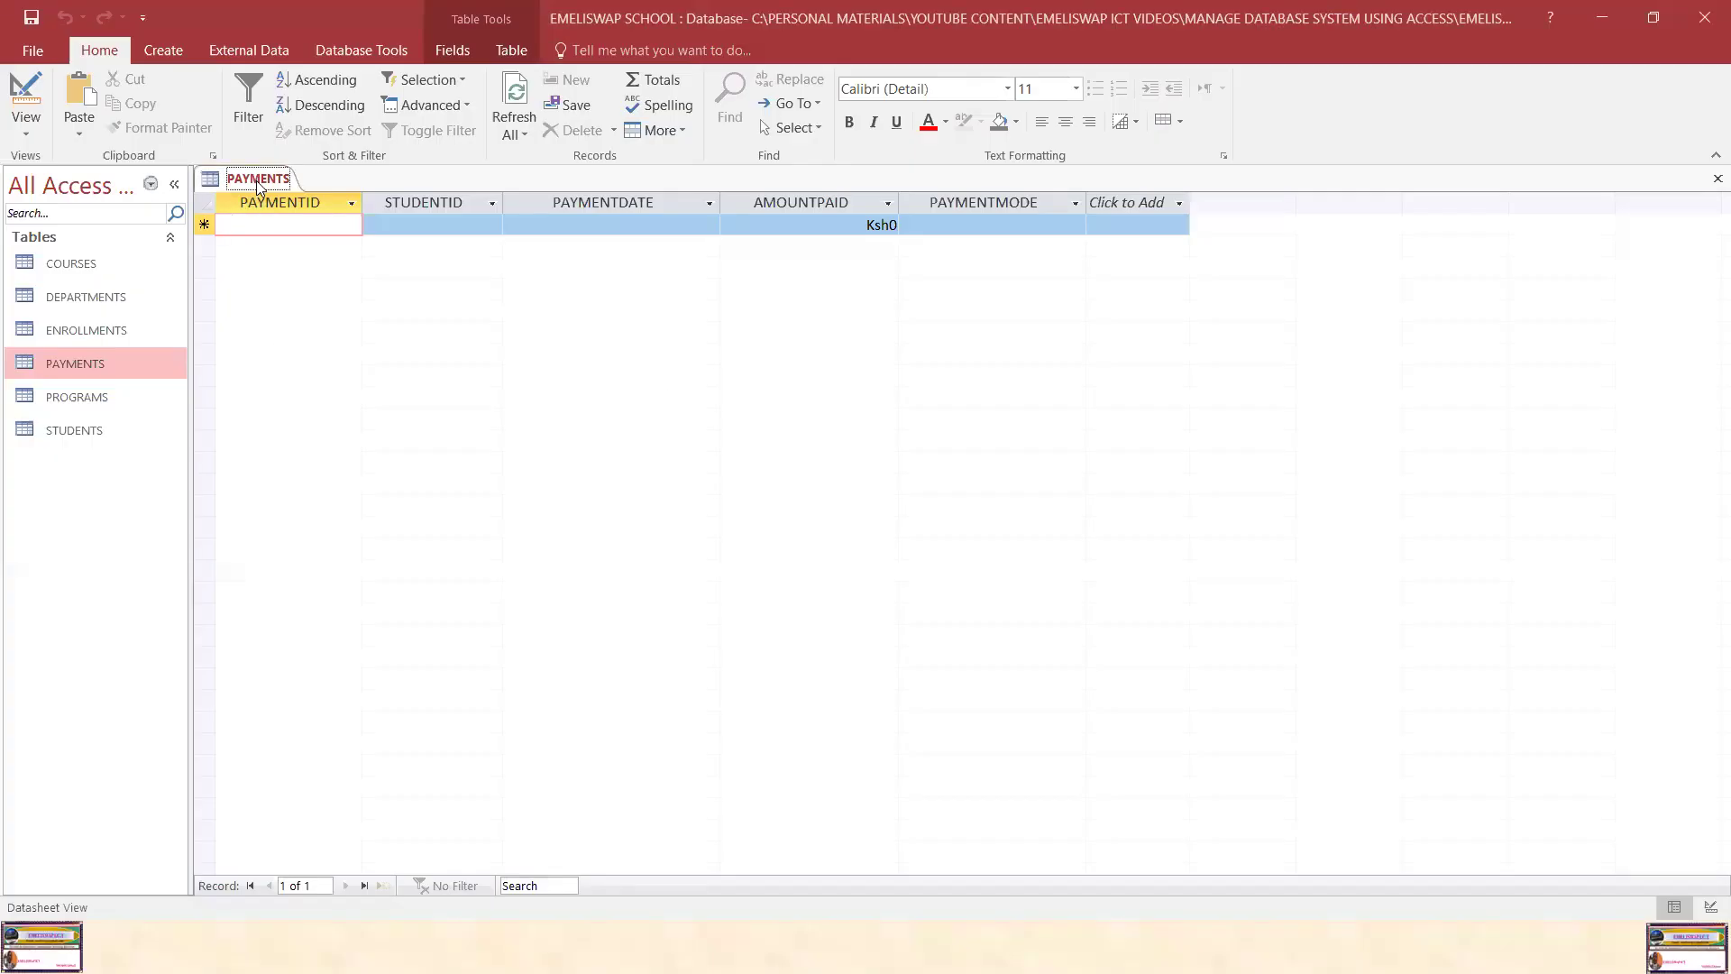
click(197, 223)
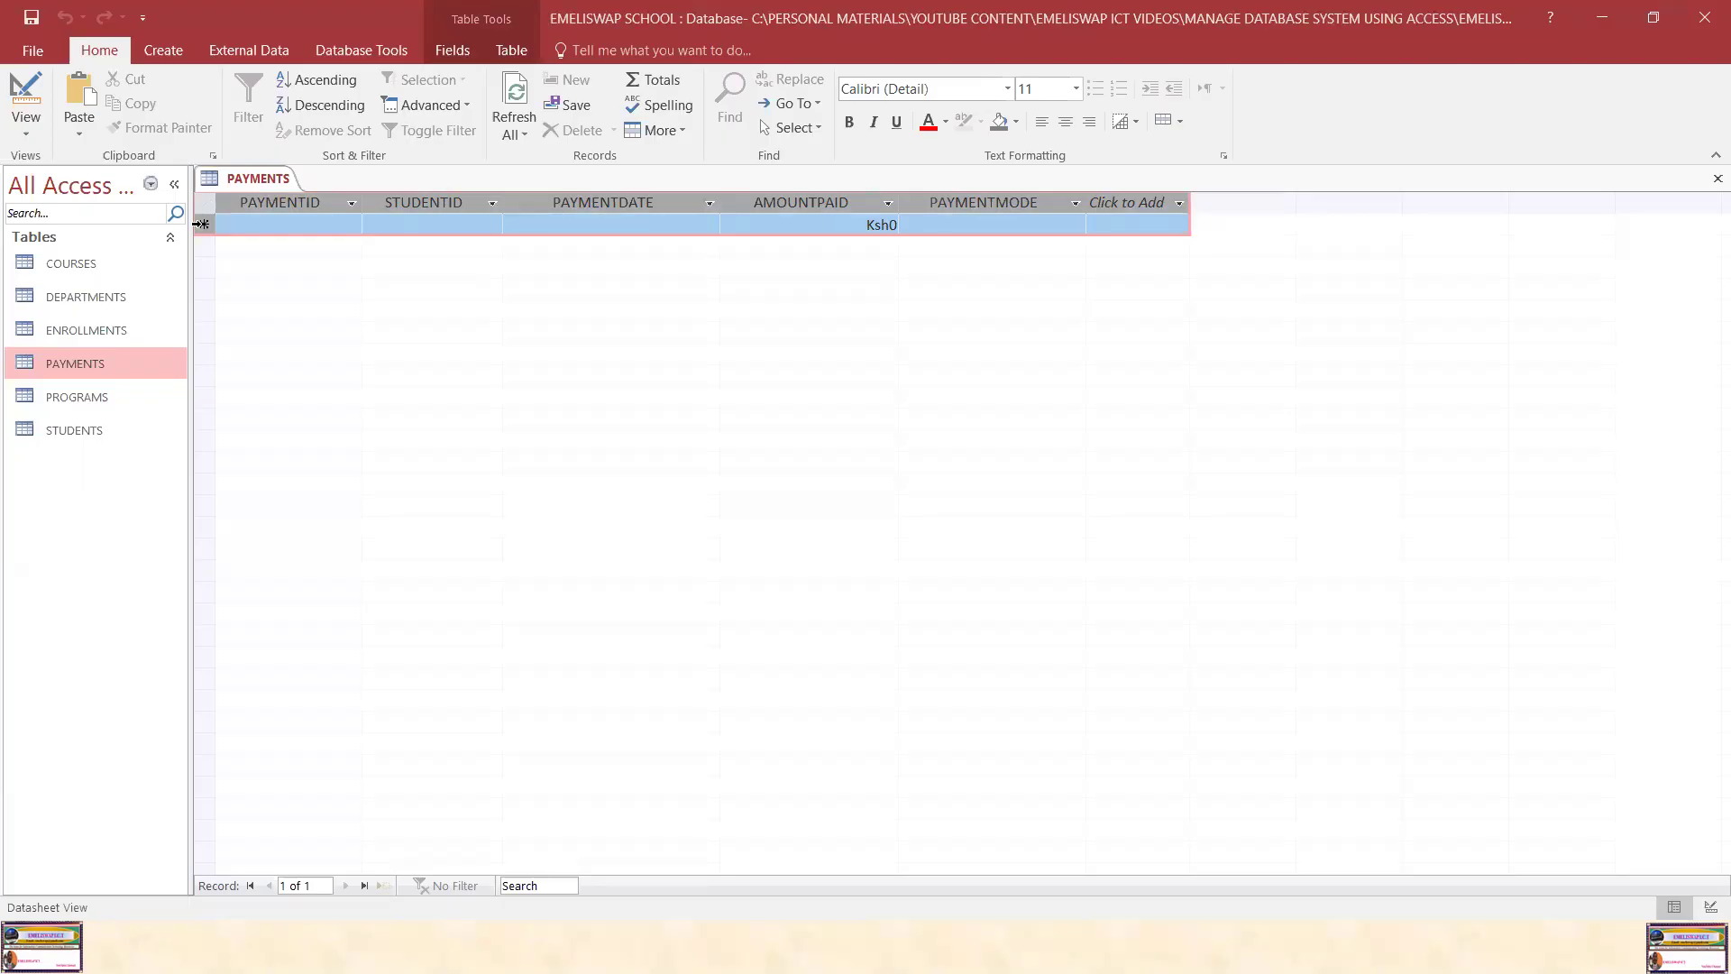
right_click(198, 225)
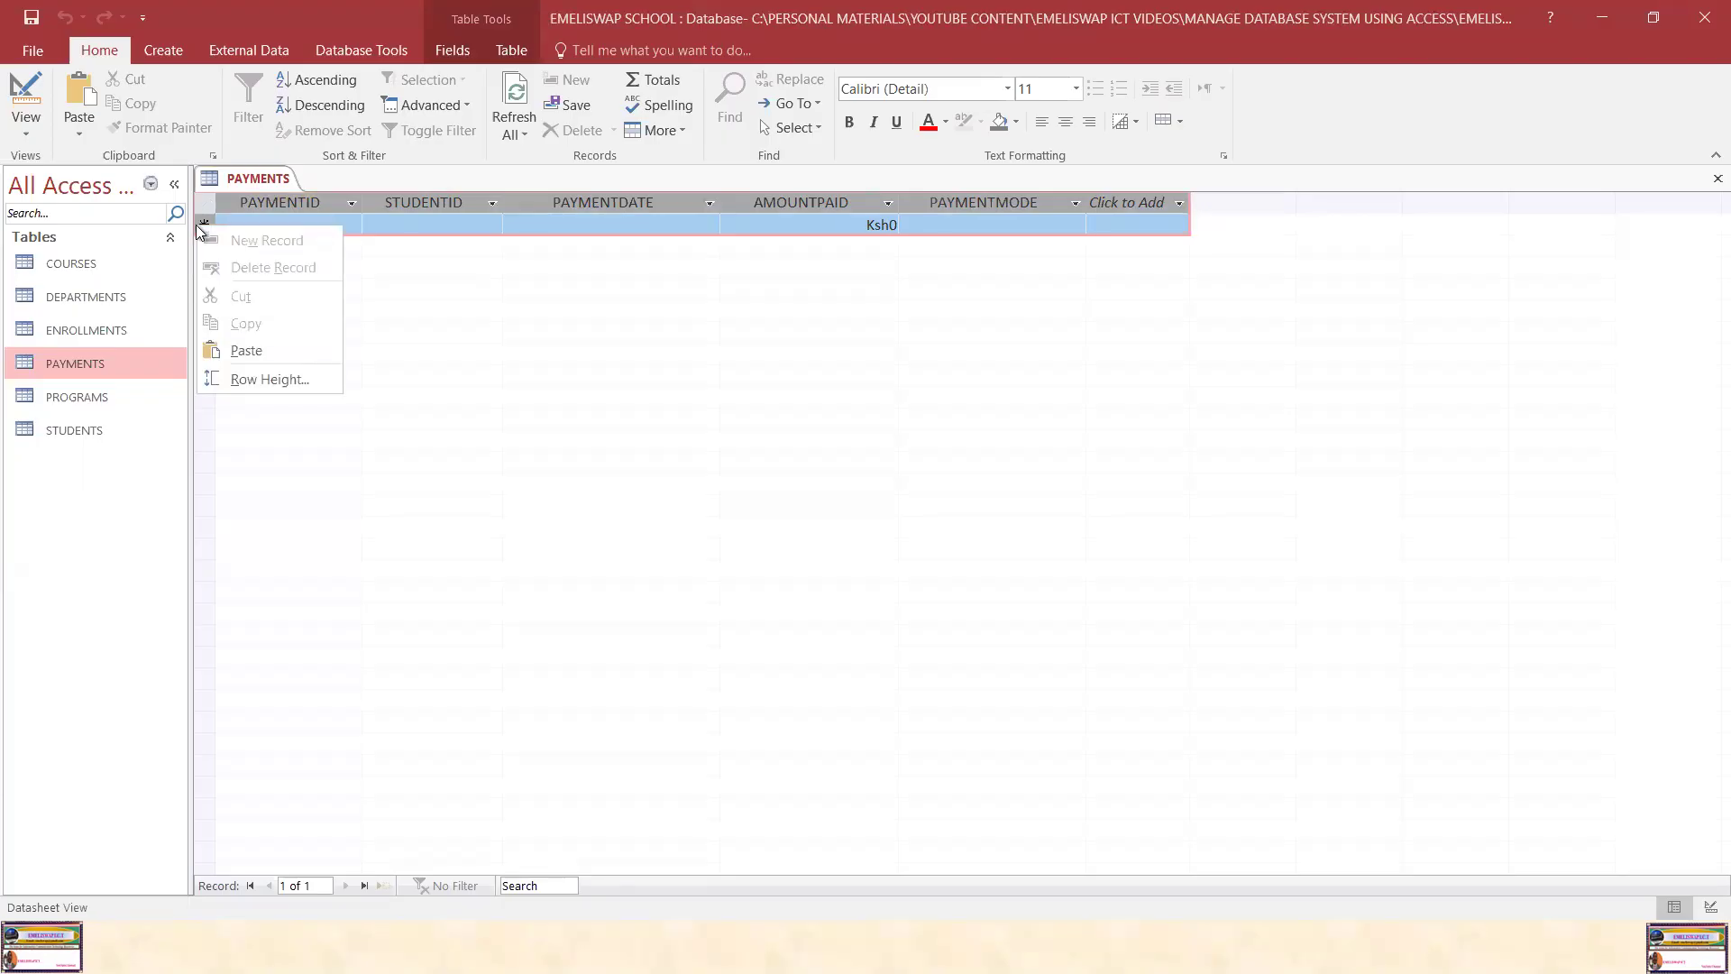
click(239, 349)
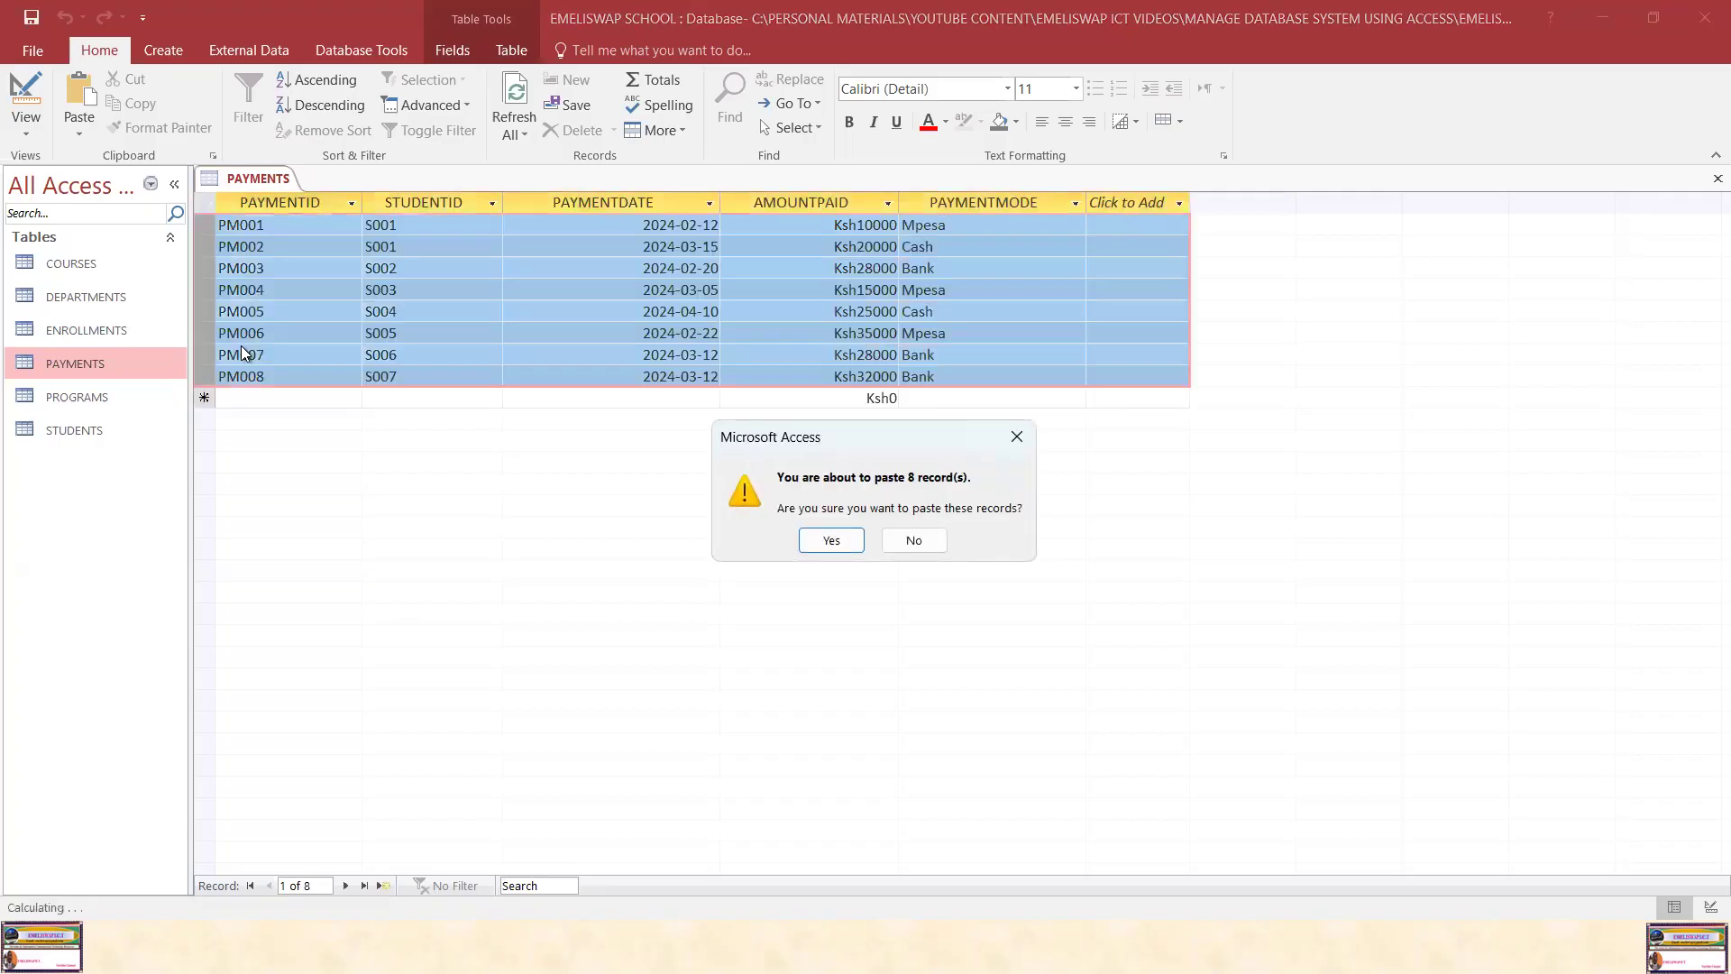
click(832, 541)
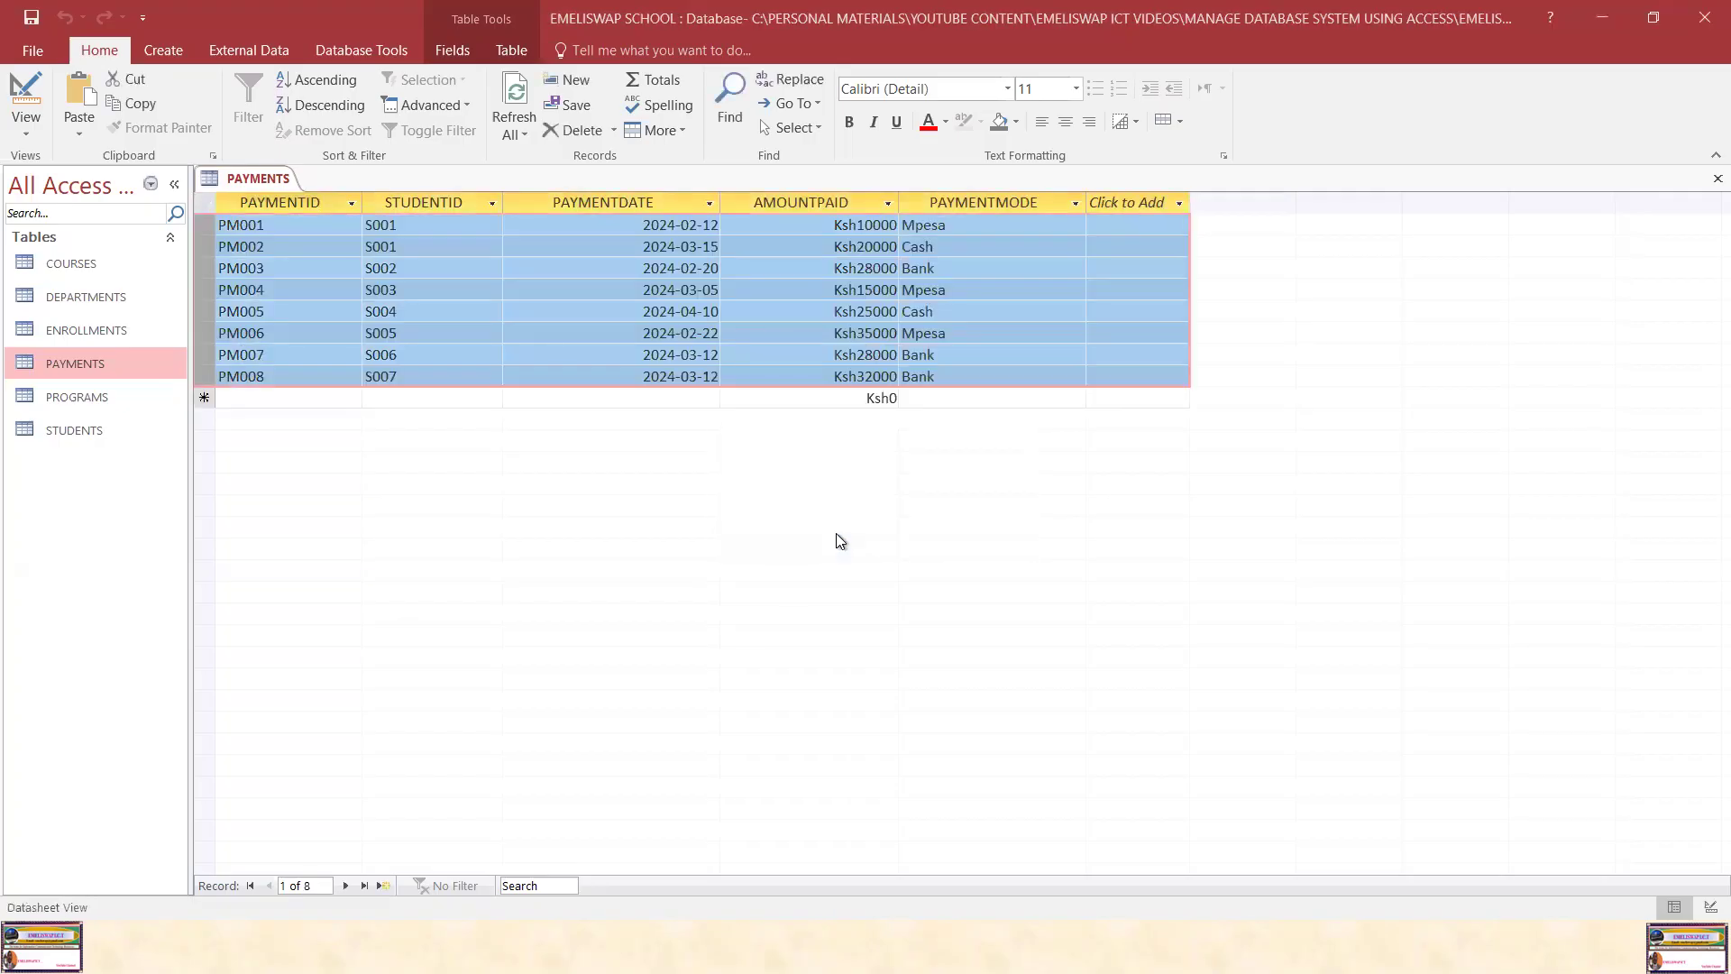
Narrow the PAYMENTDATE column to fit its contents more closely and close the PAYMENTS table
click(765, 331)
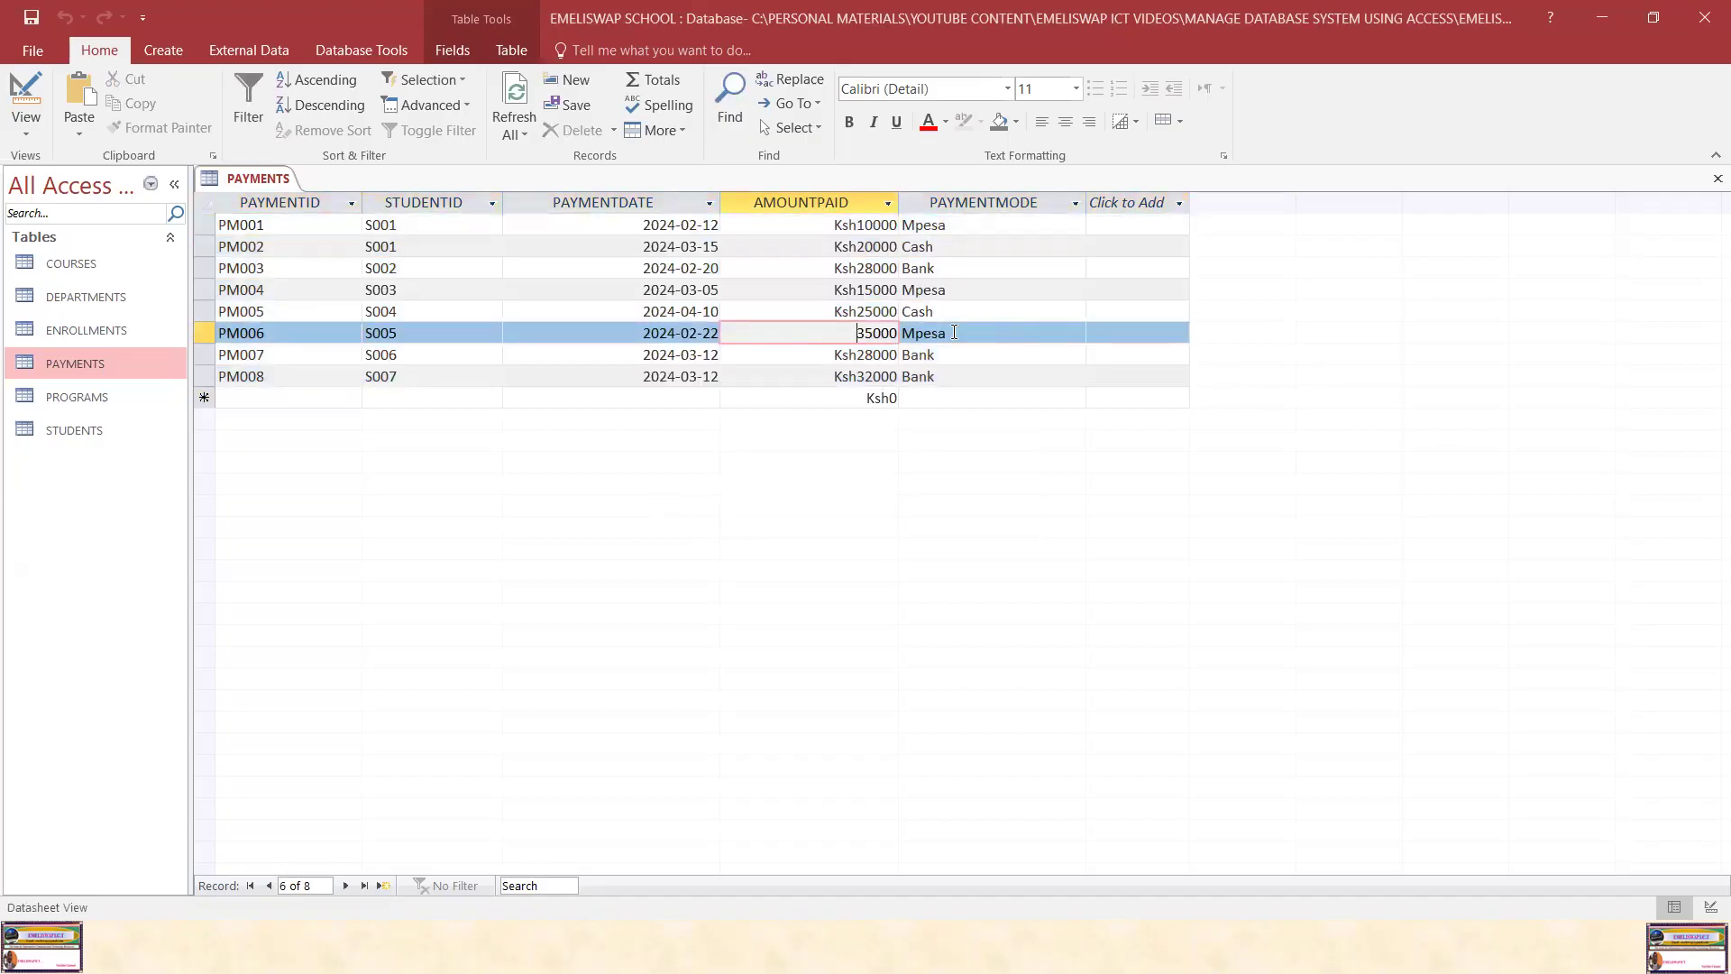
click(242, 398)
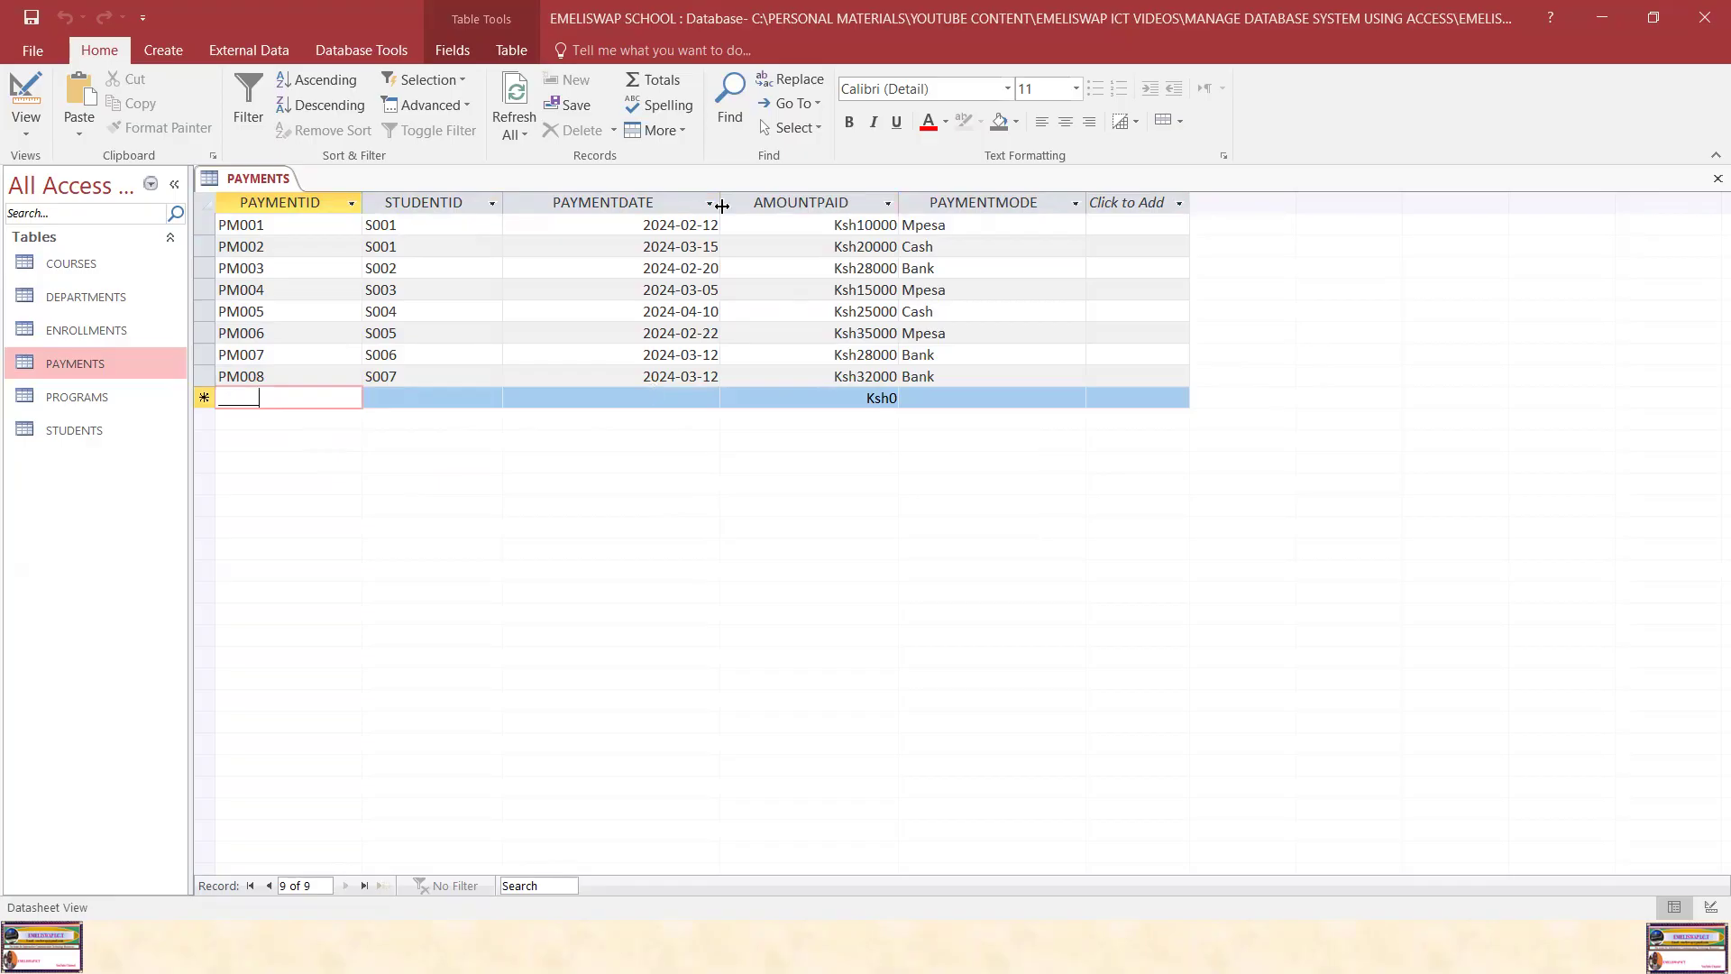
drag(722, 206, 652, 207)
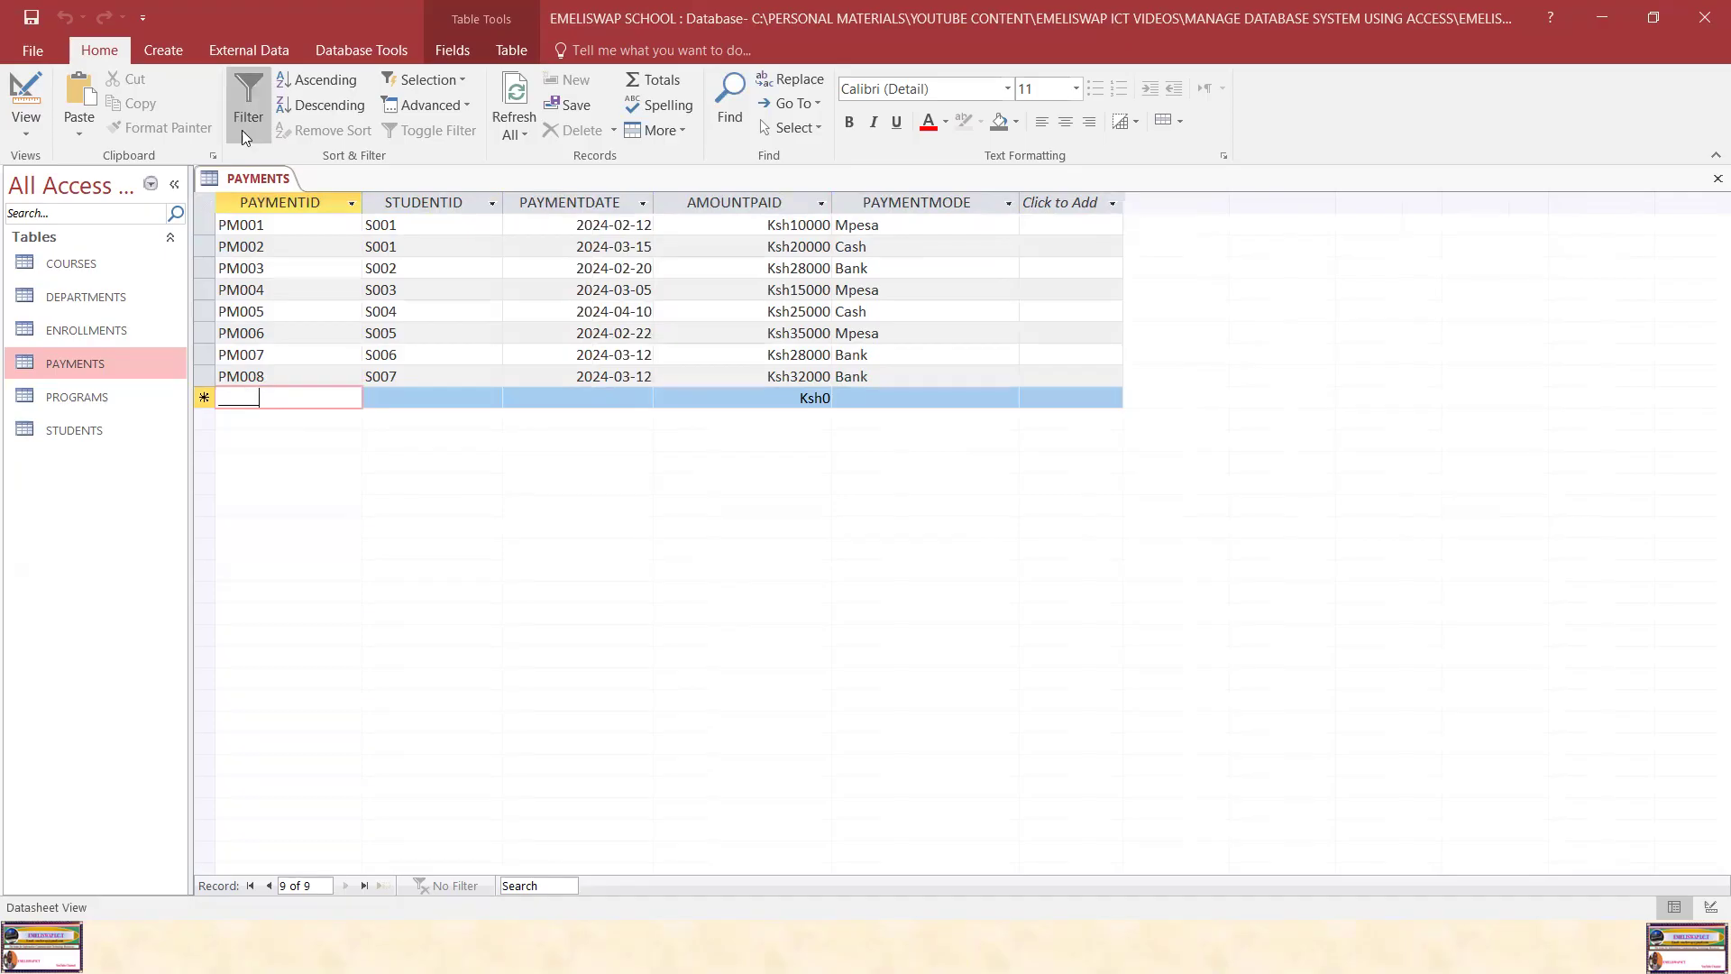
right_click(245, 177)
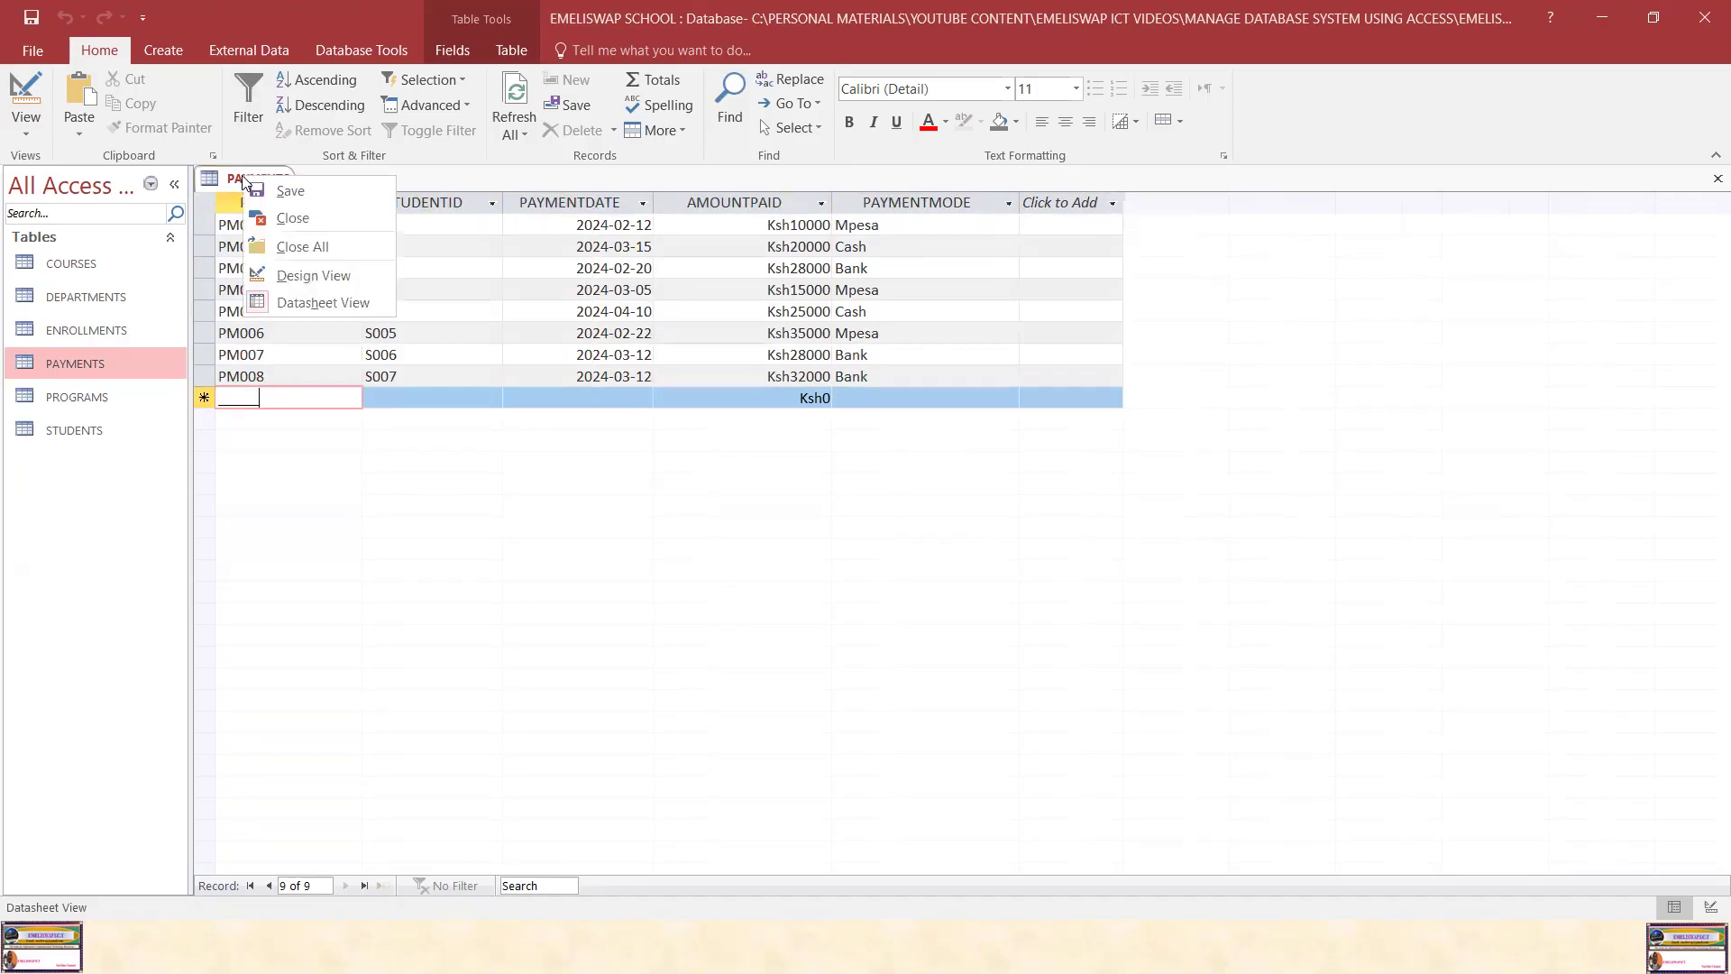
click(286, 217)
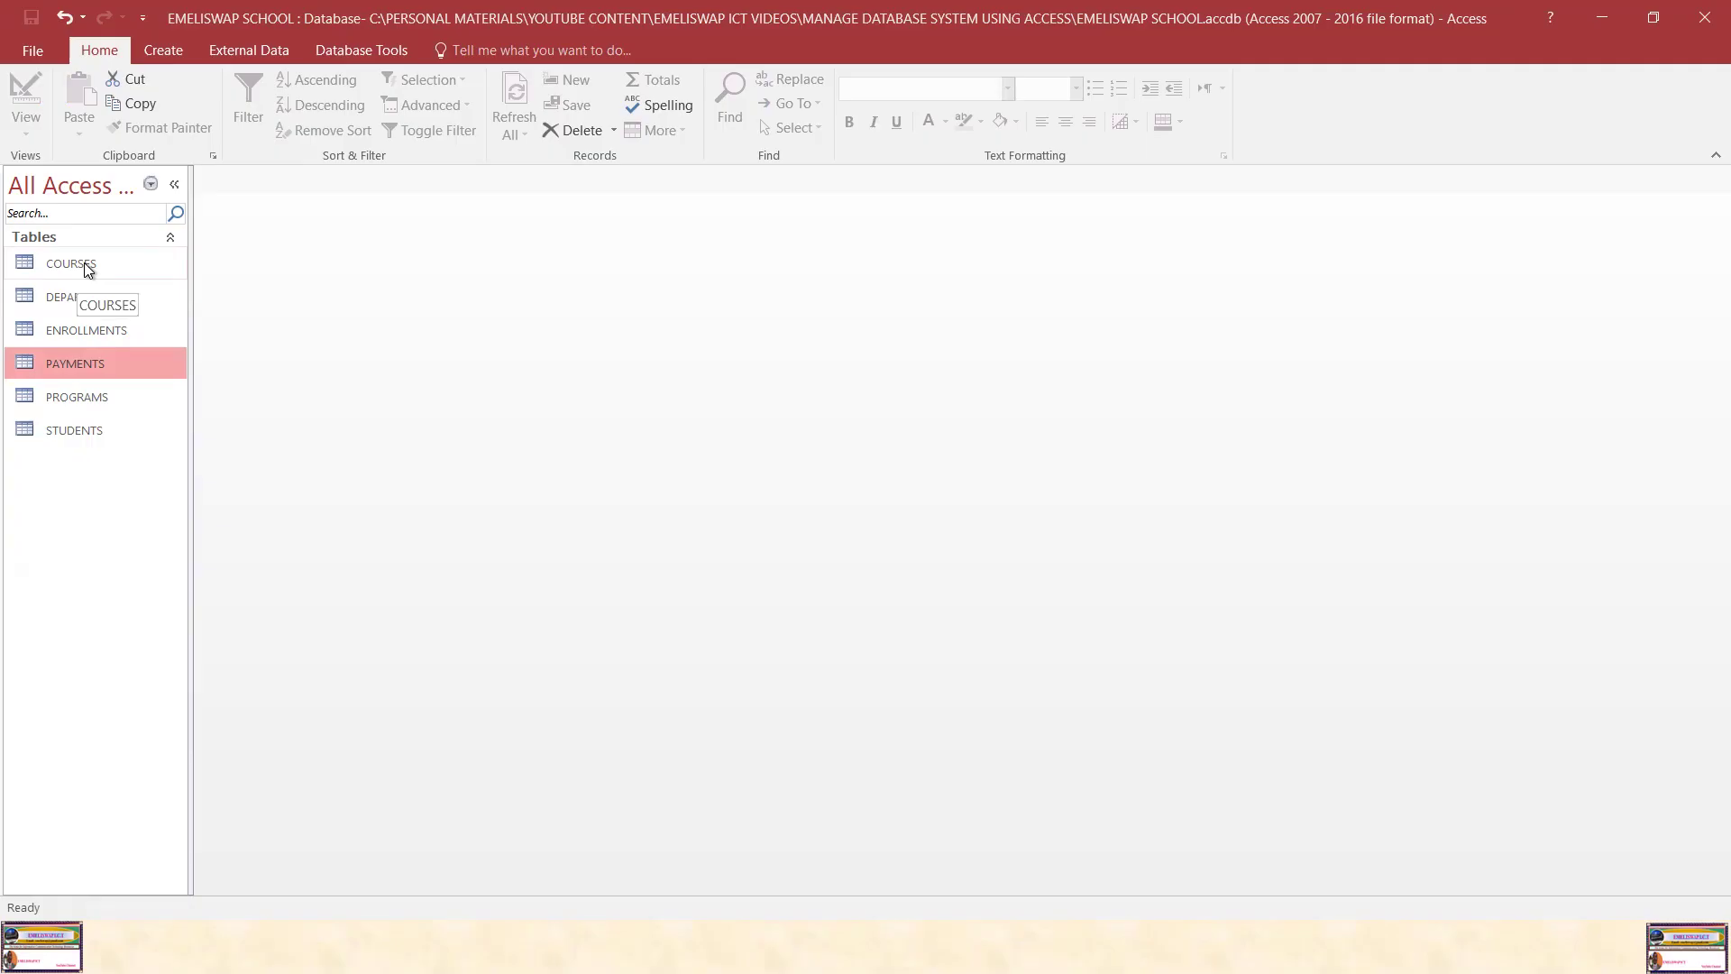
Open the database's Relationships diagram to review how the tables are linked, and close it
click(359, 49)
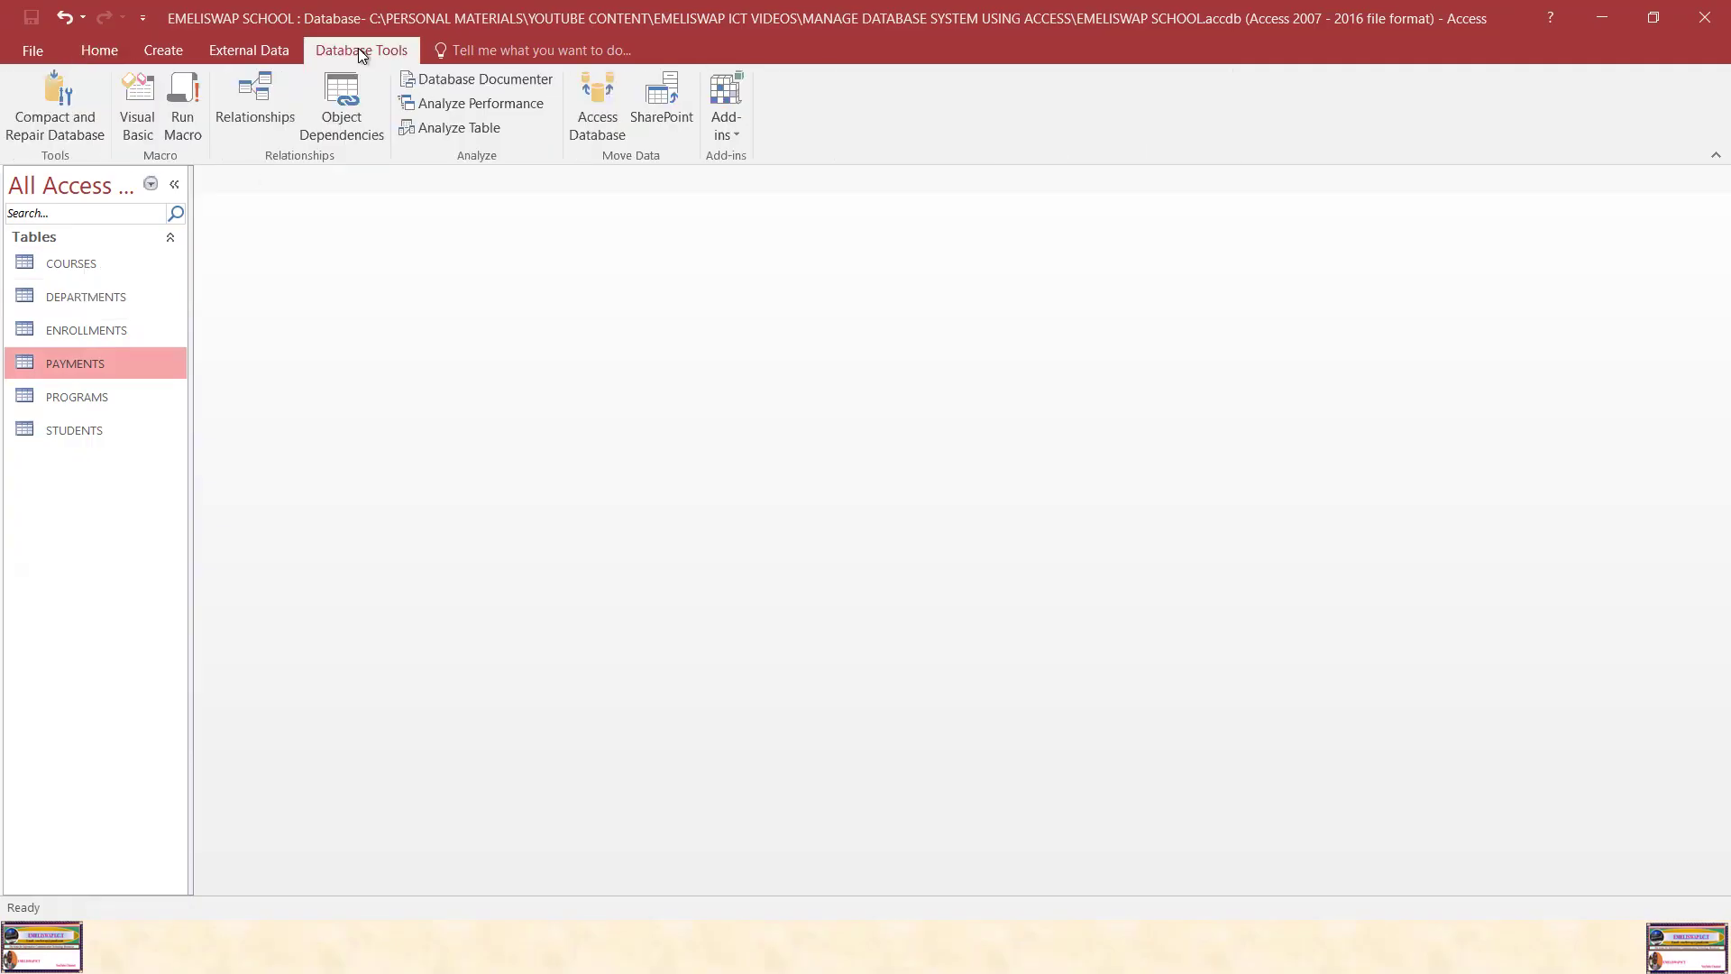
click(252, 105)
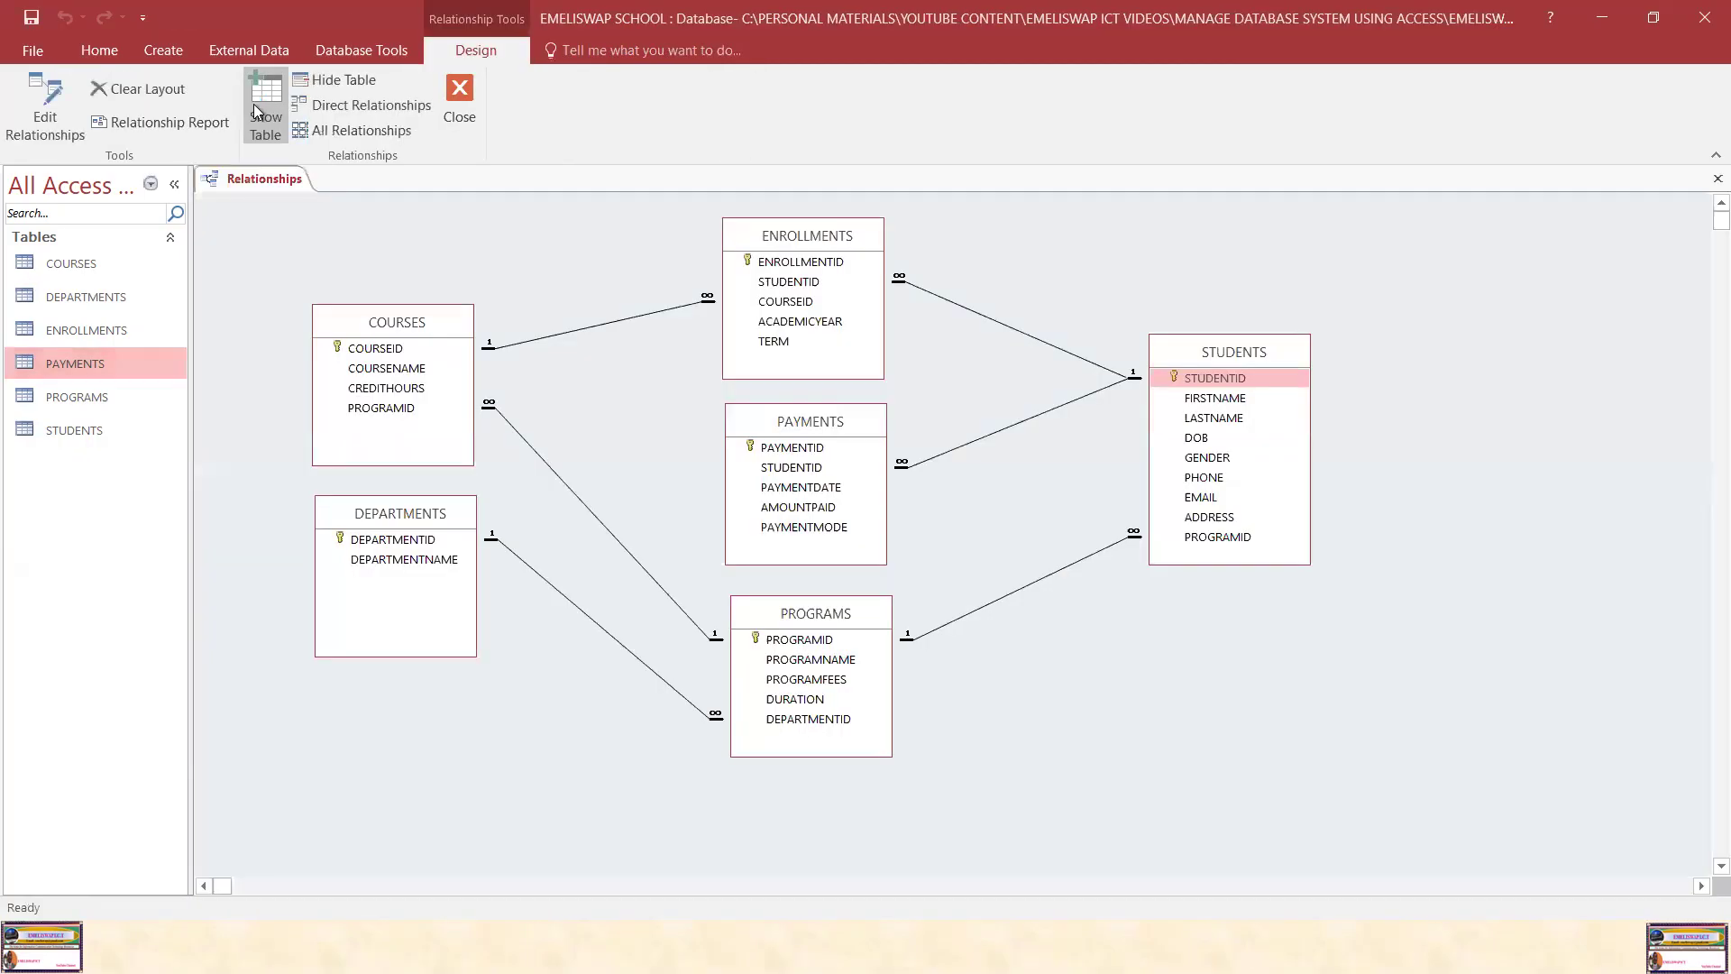
click(457, 105)
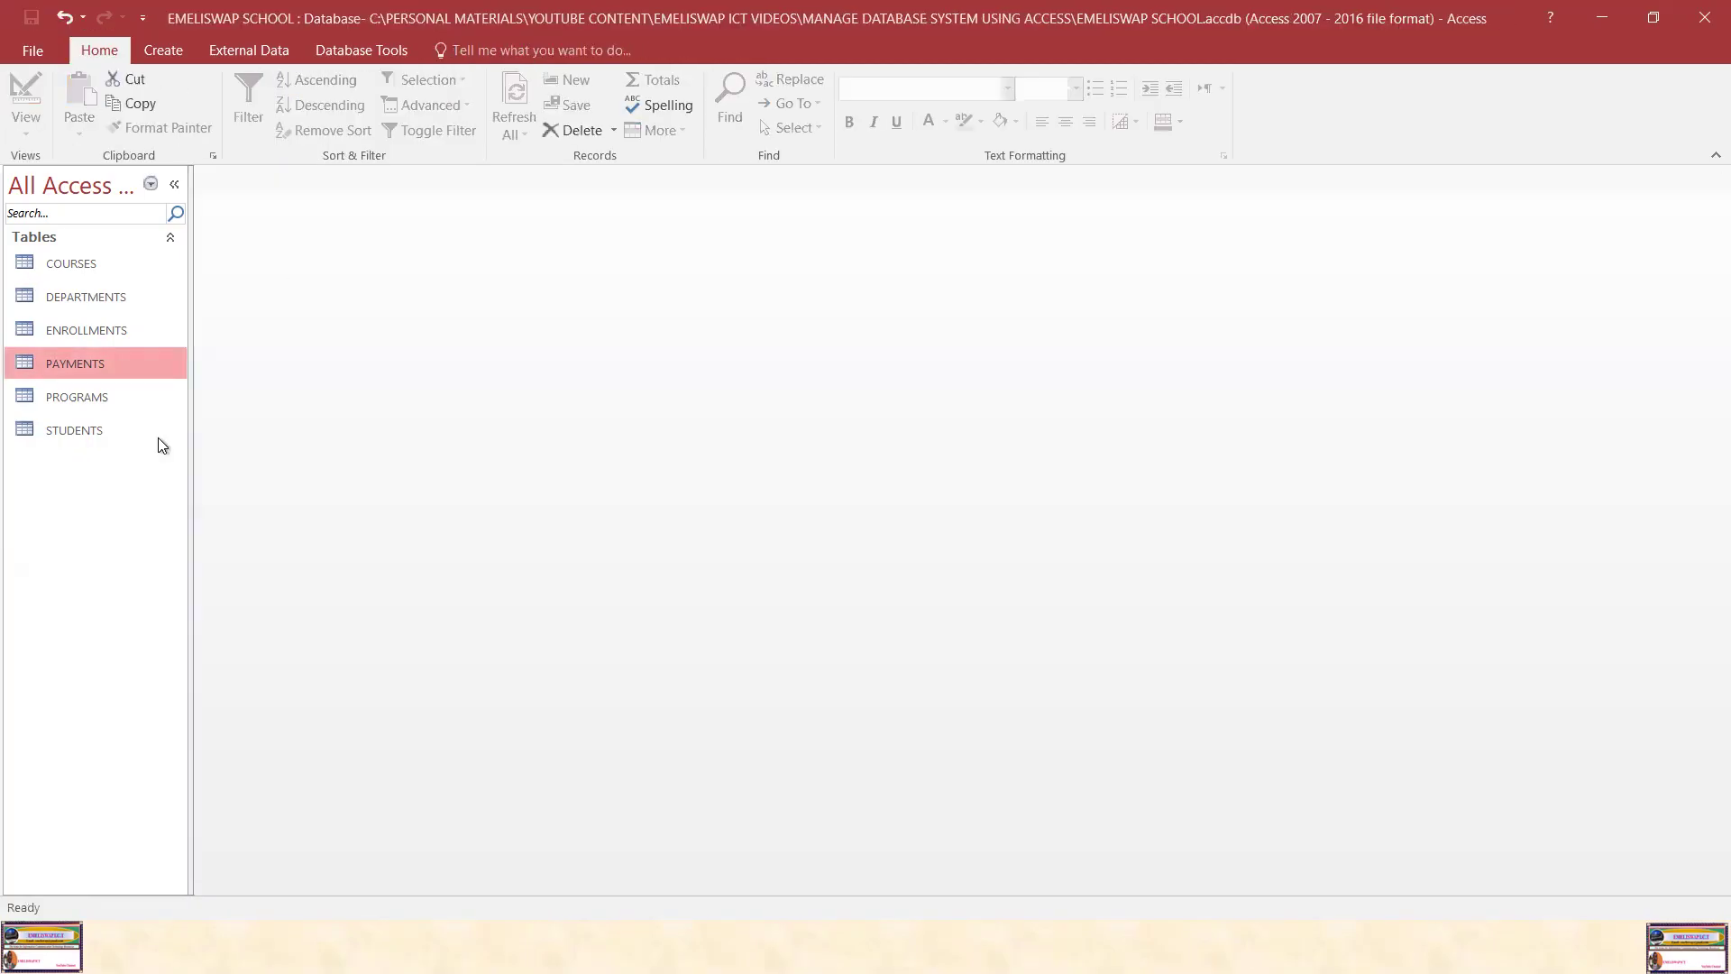
Open the COURSES, DEPARTMENTS, ENROLLMENTS, PAYMENTS, PROGRAMS and STUDENTS tables to review their records, and close them all
click(96, 264)
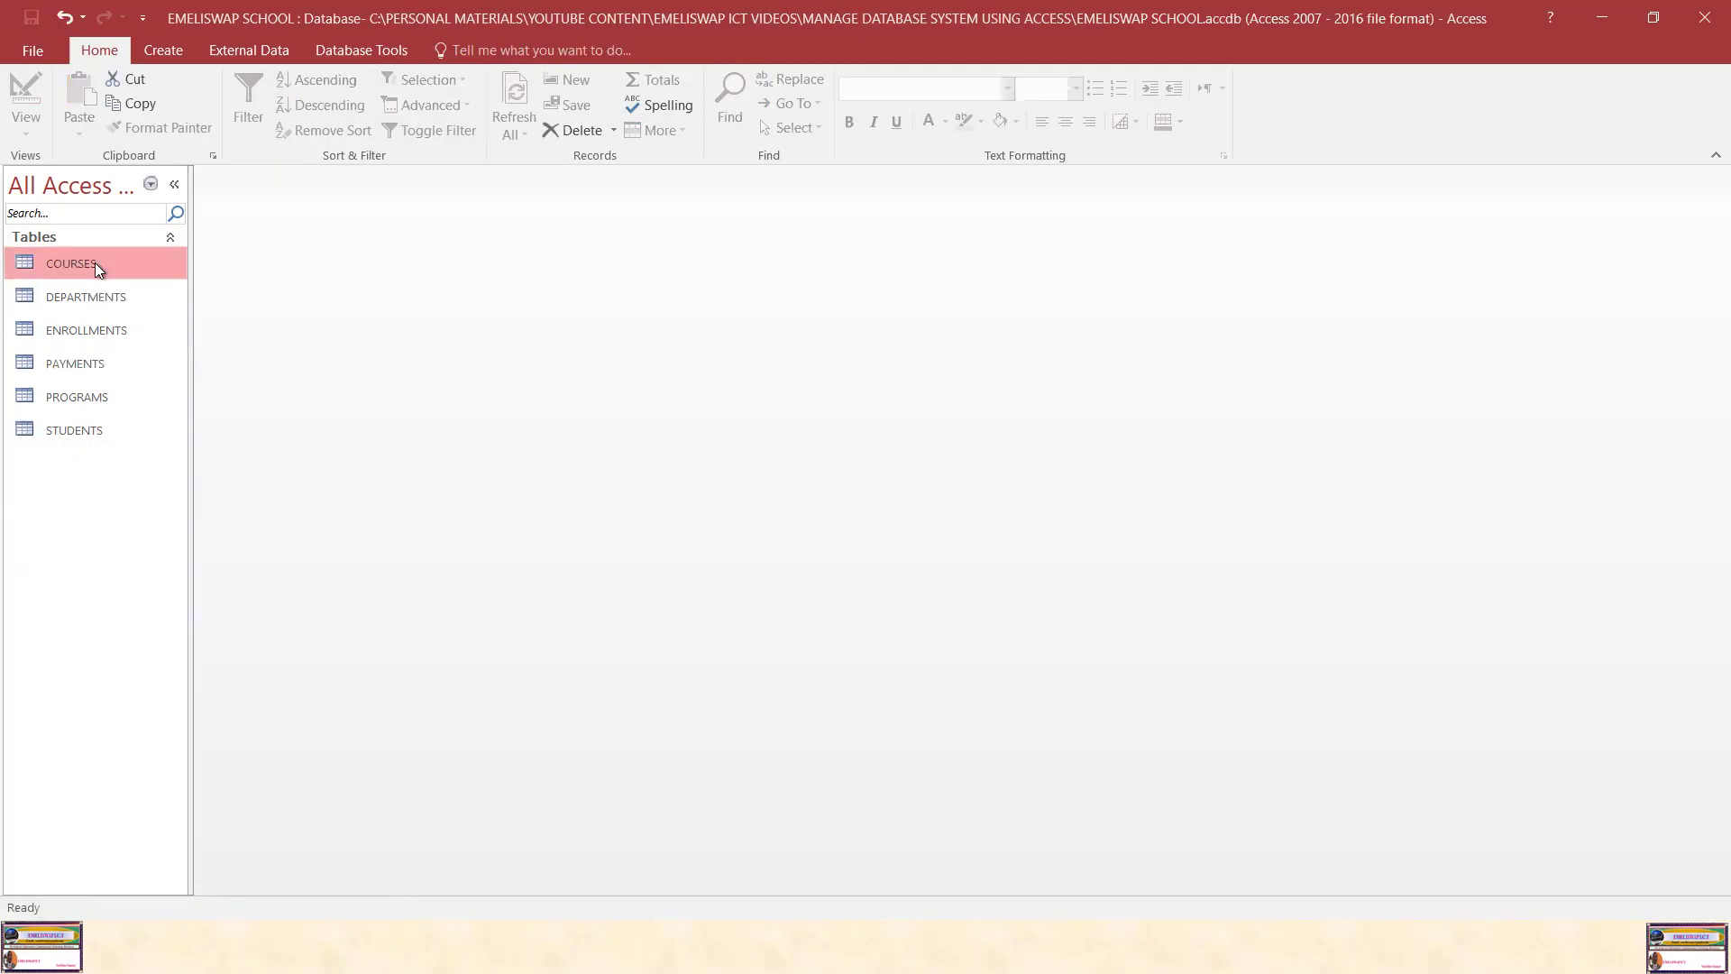
double_click(95, 262)
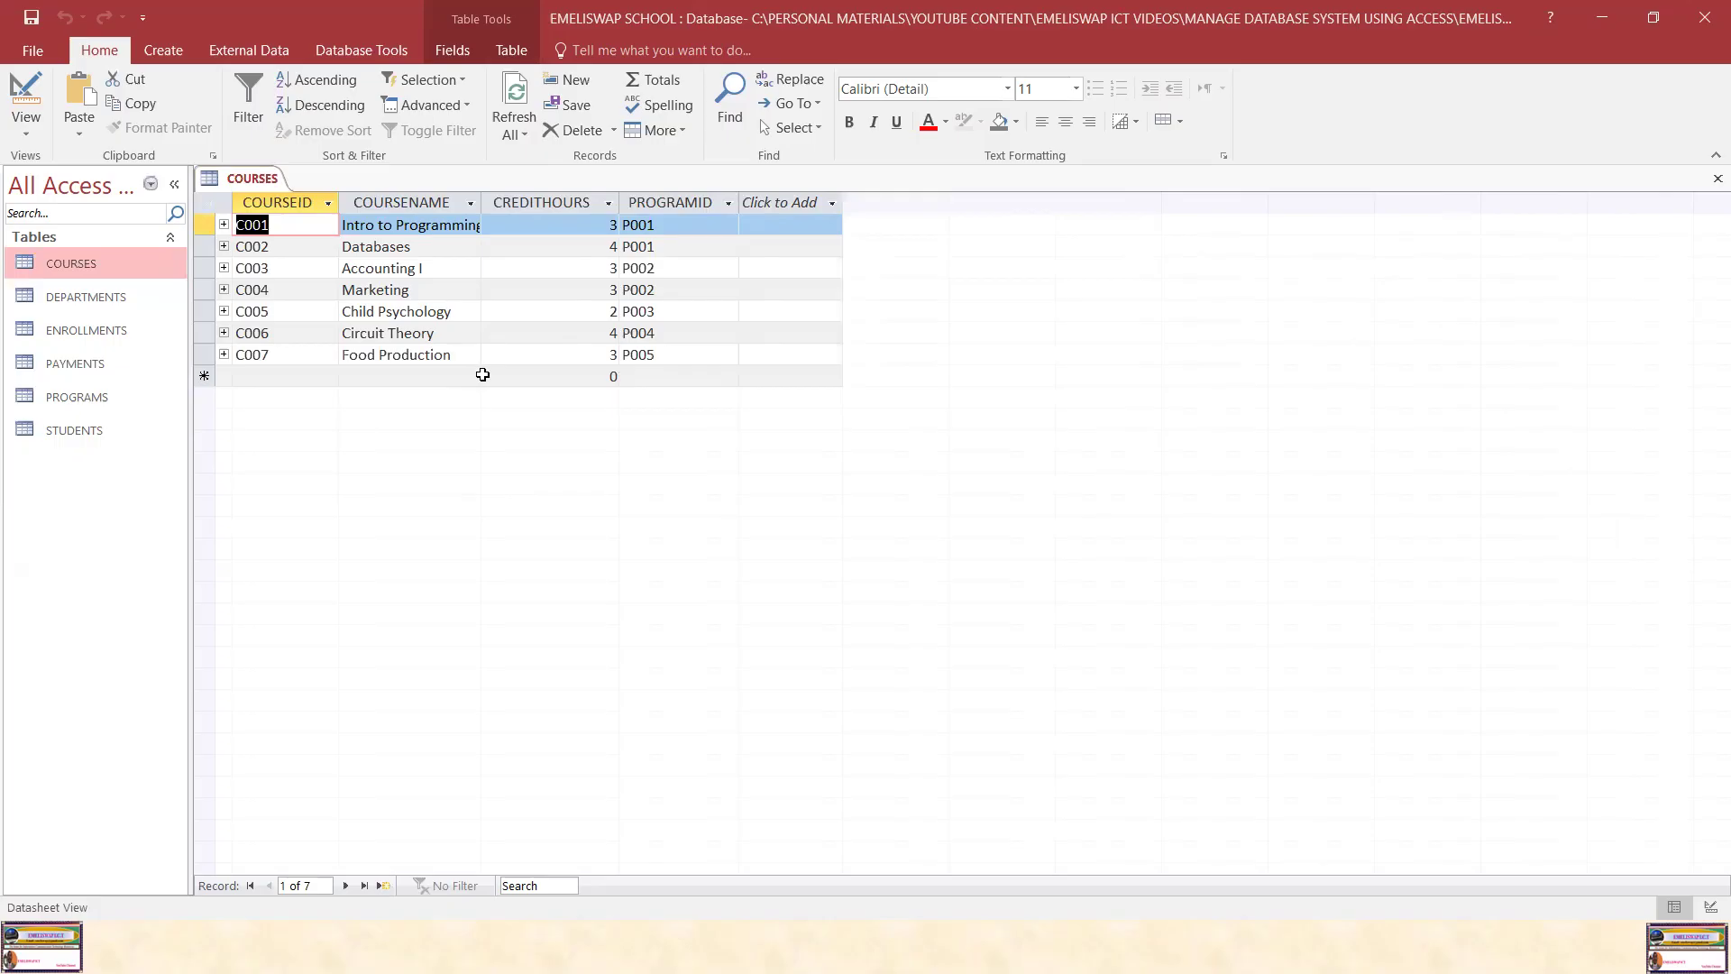
double_click(112, 298)
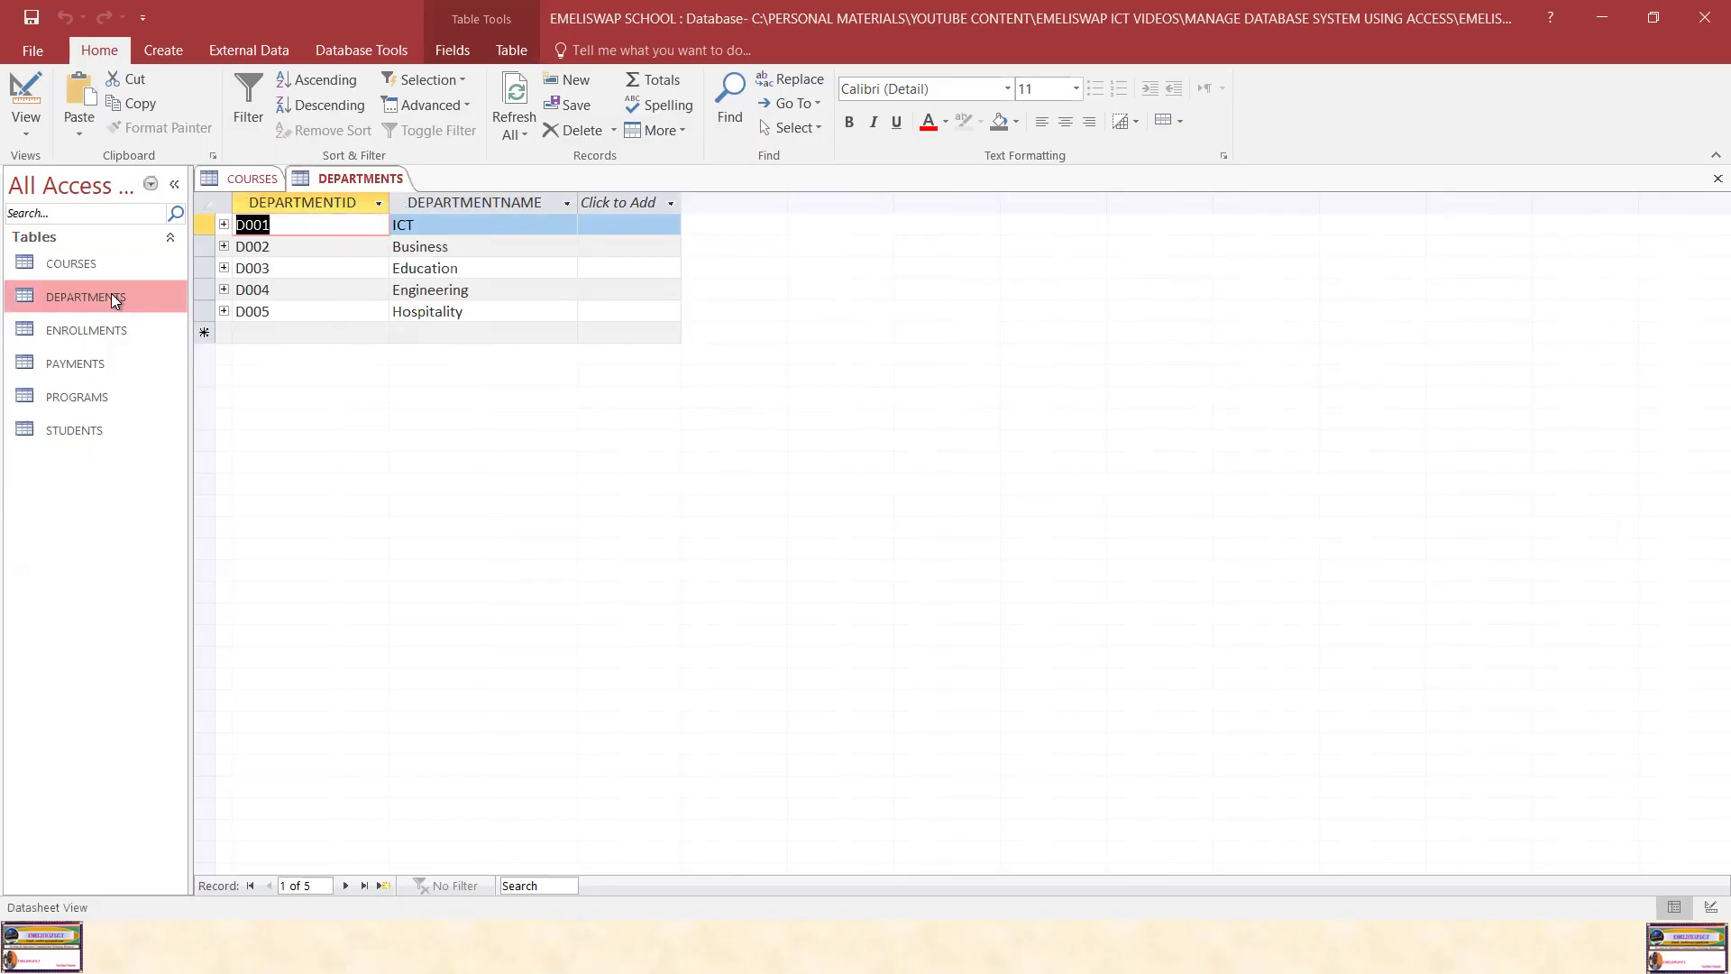
double_click(127, 333)
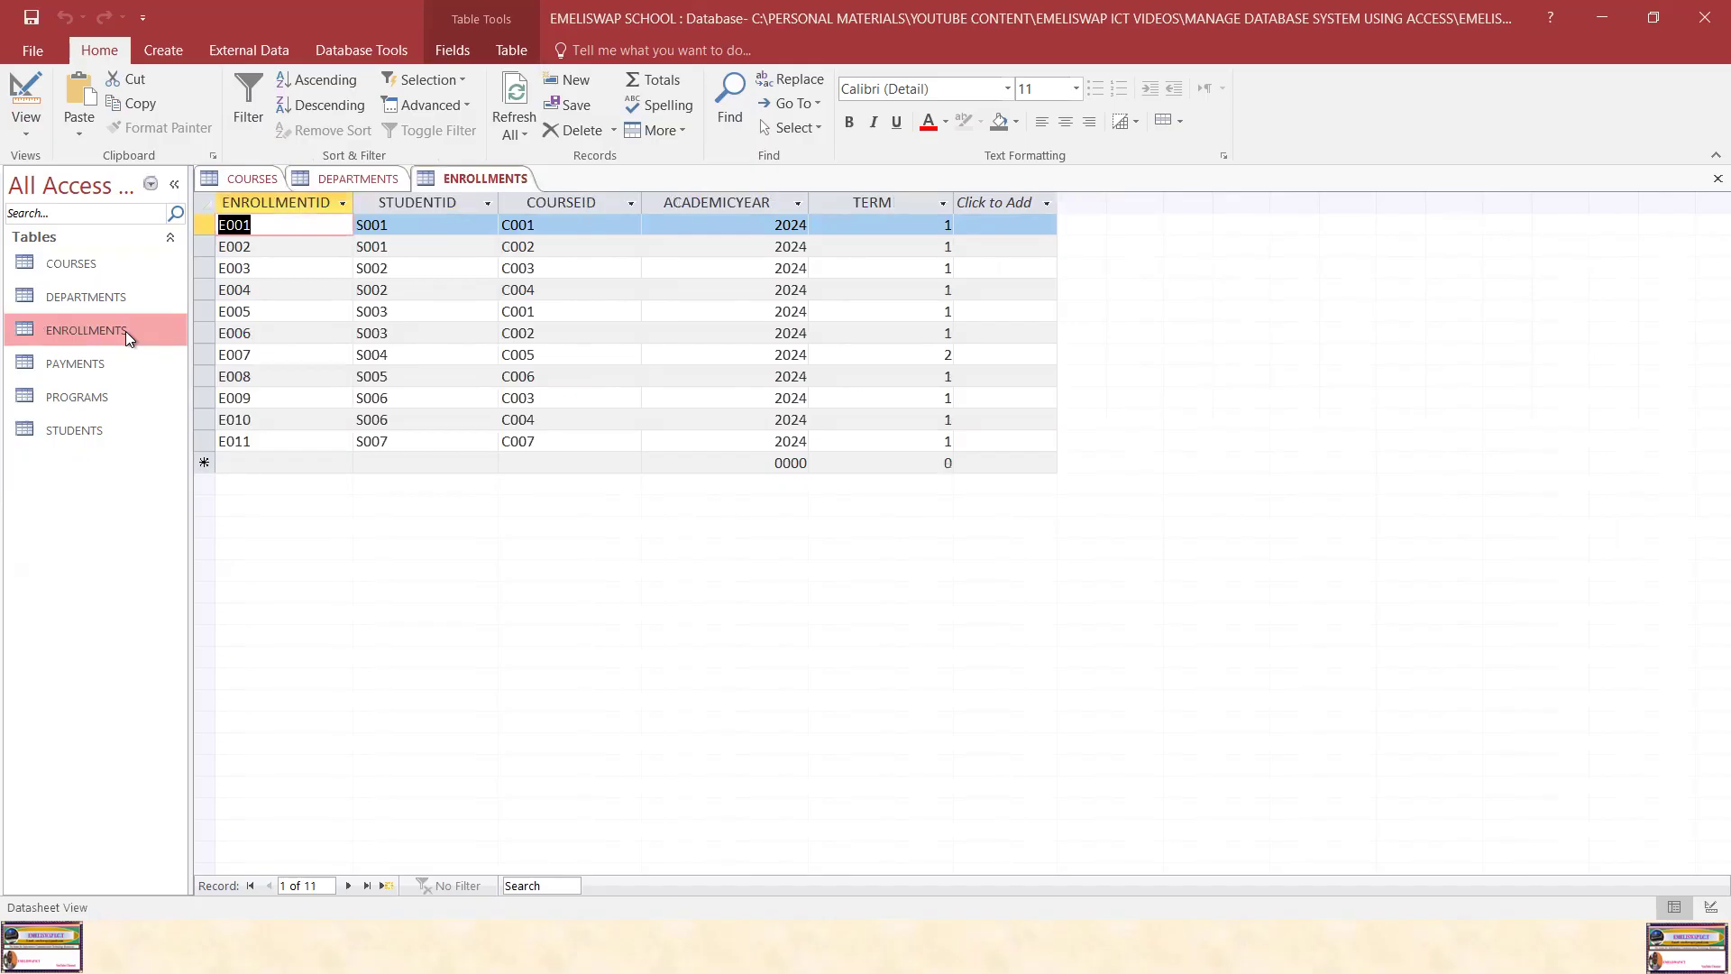
double_click(99, 363)
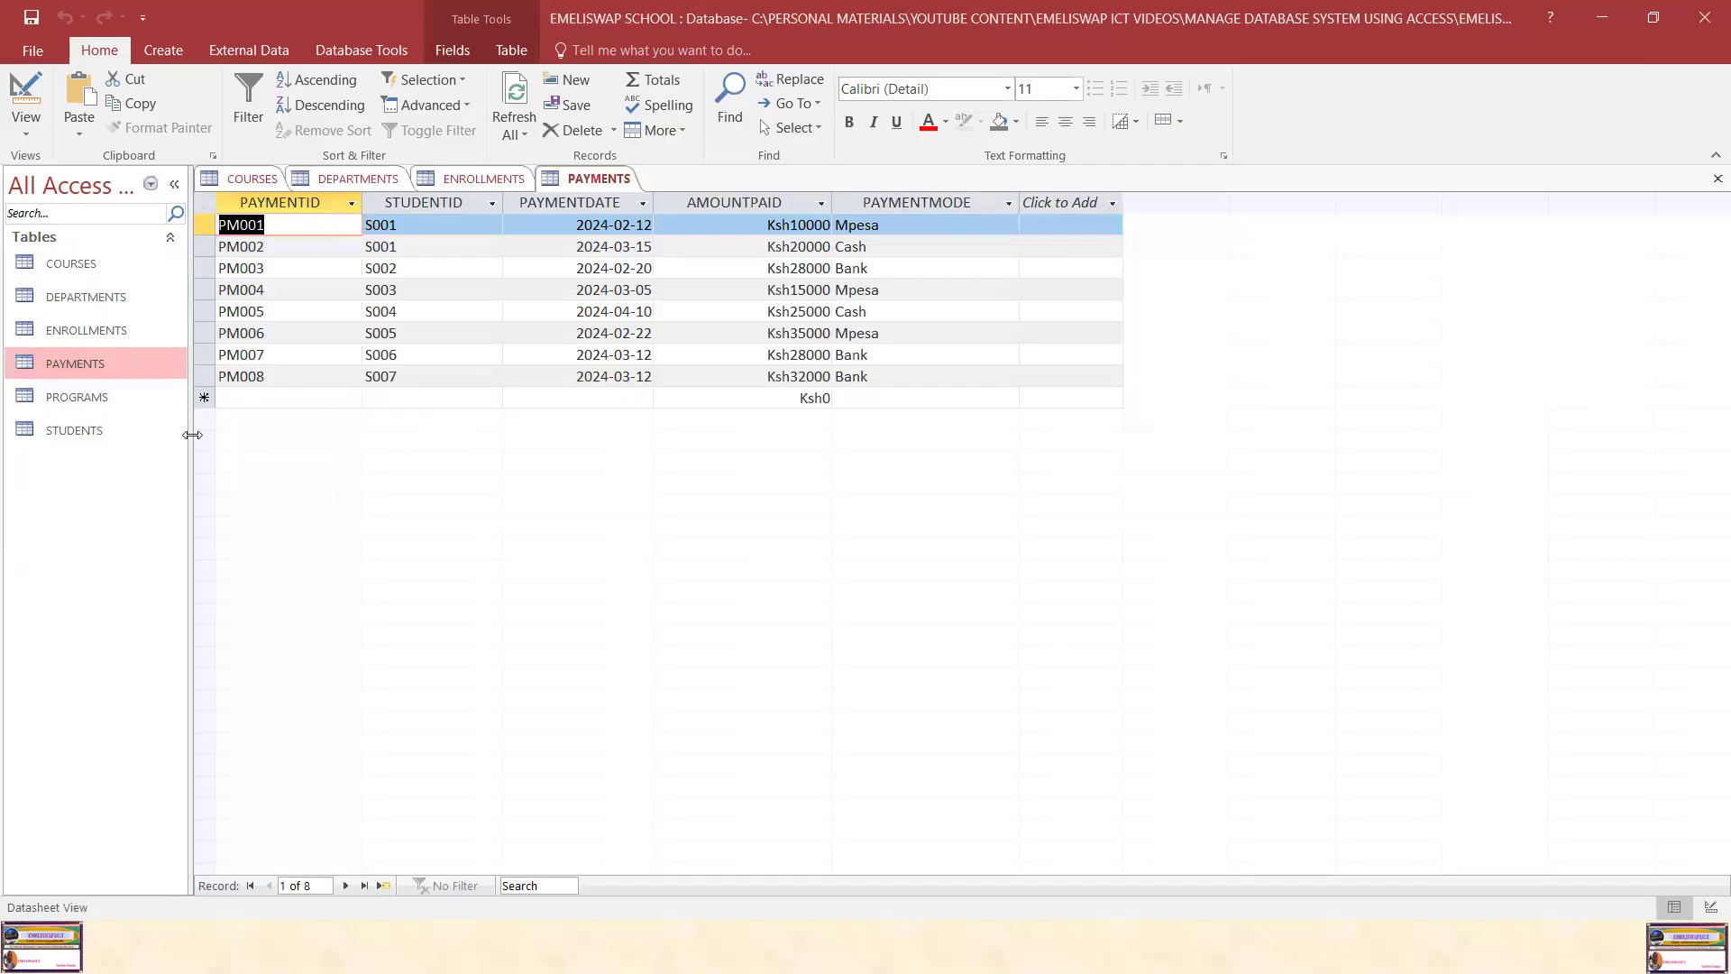
double_click(84, 399)
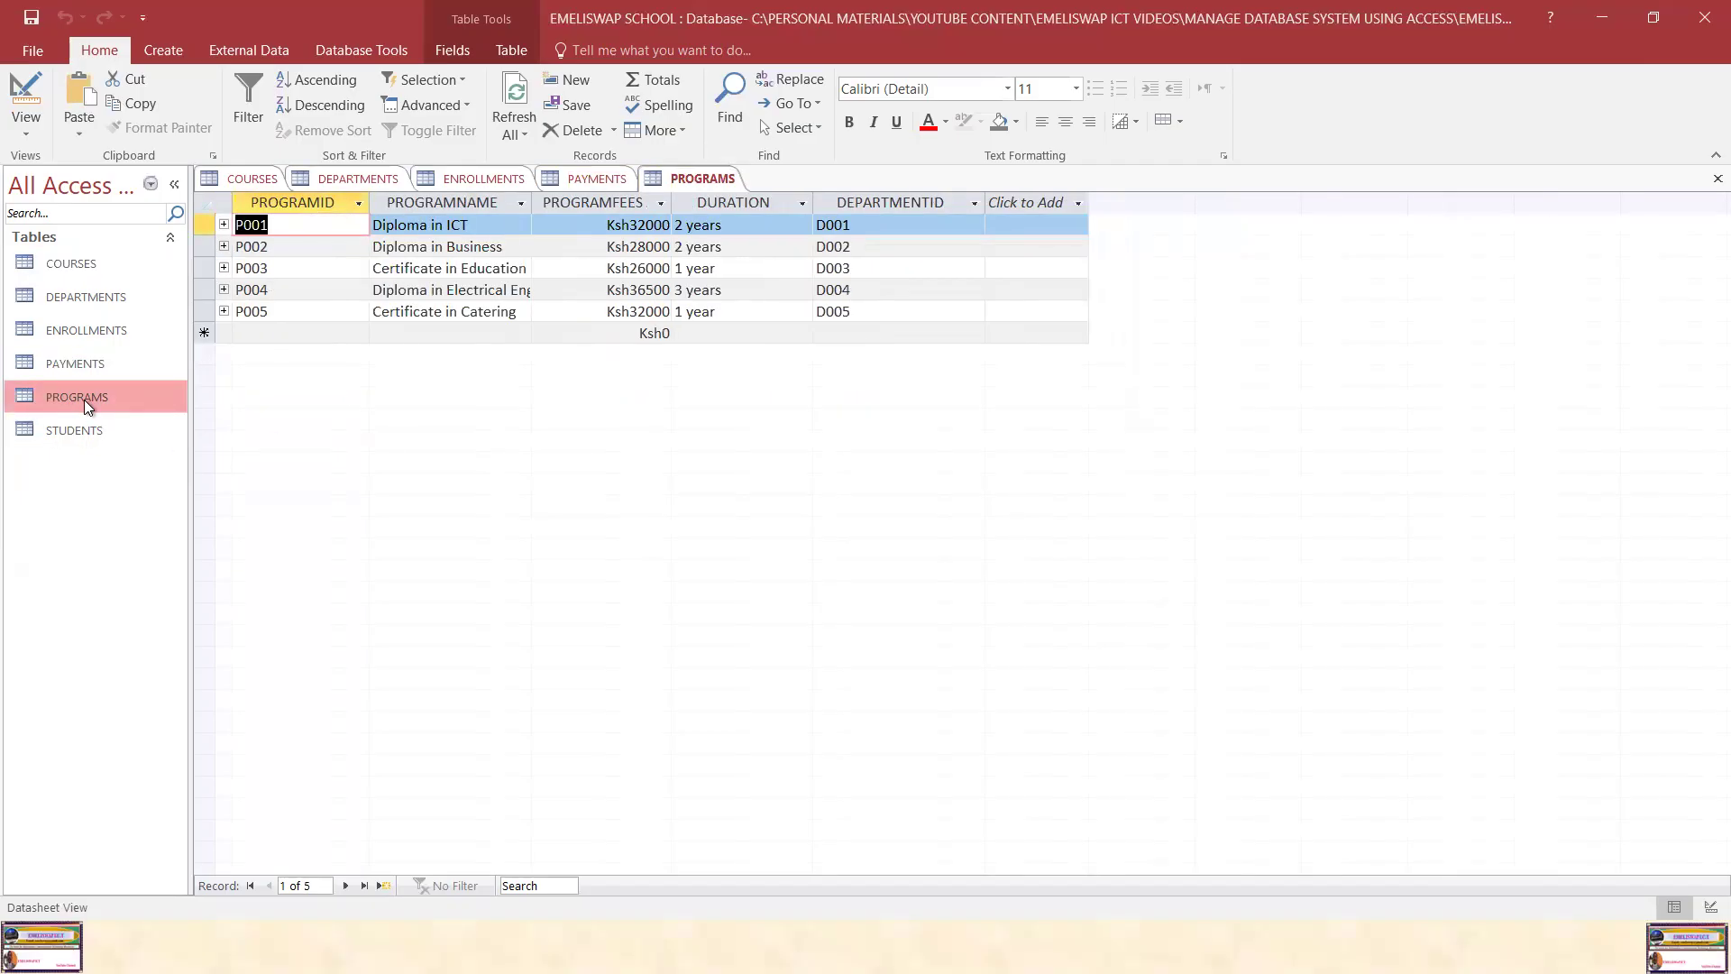
double_click(79, 425)
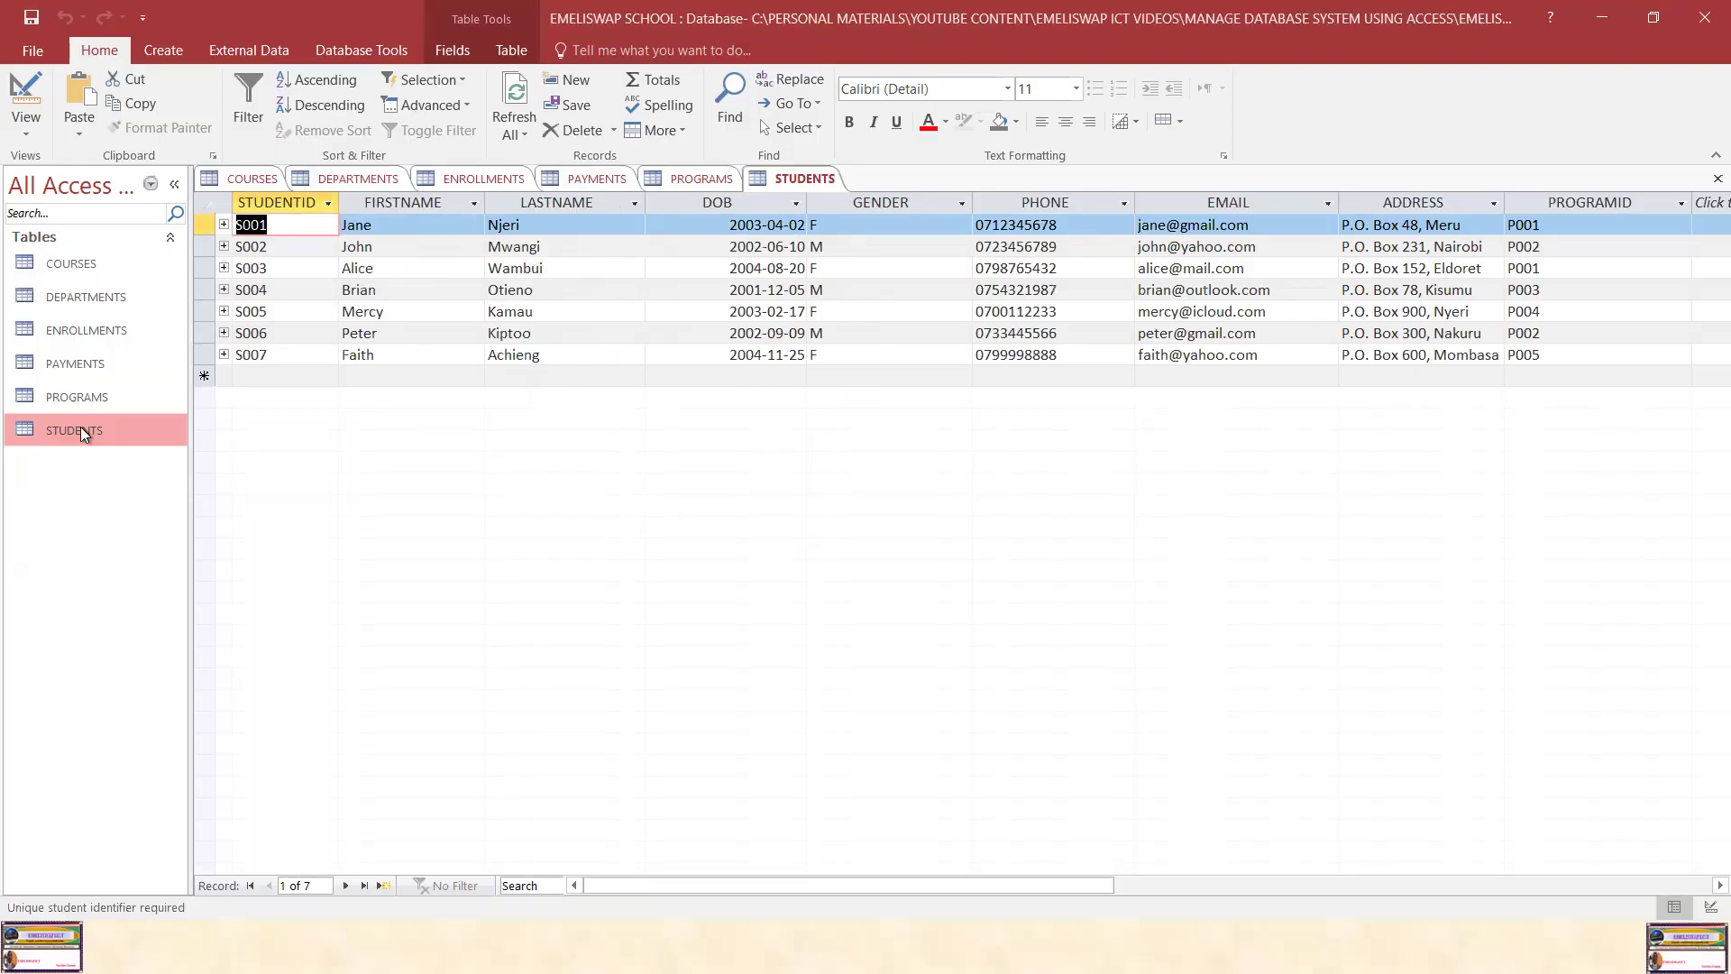
right_click(807, 181)
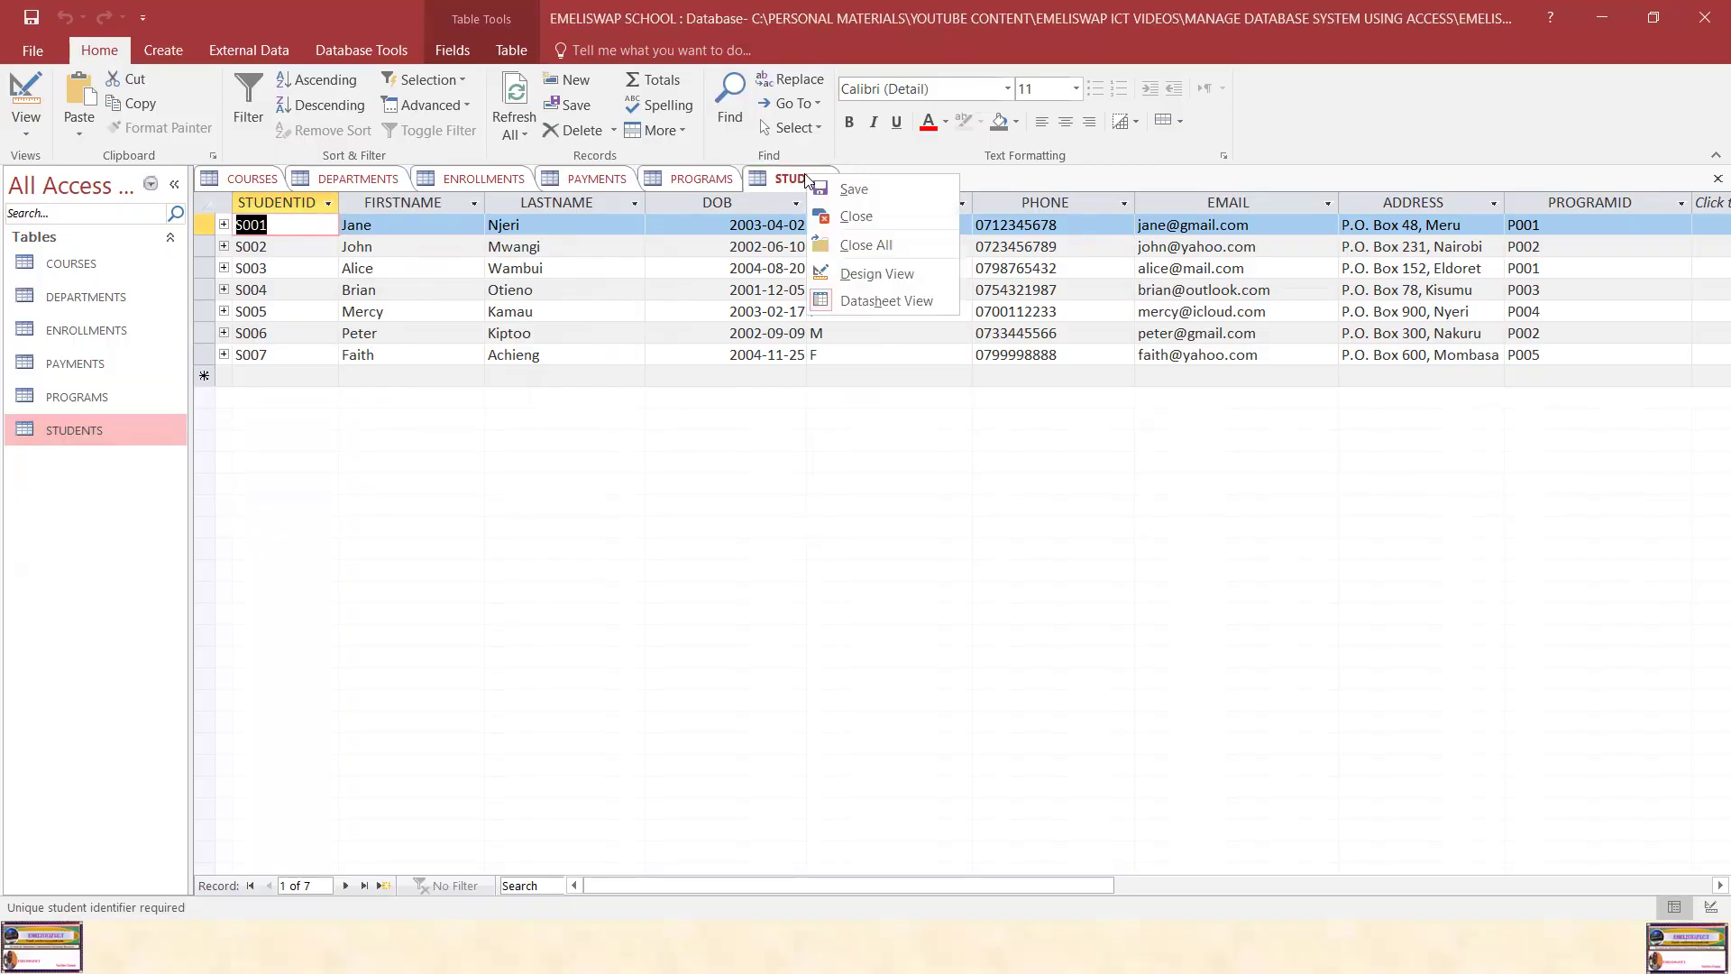
click(869, 243)
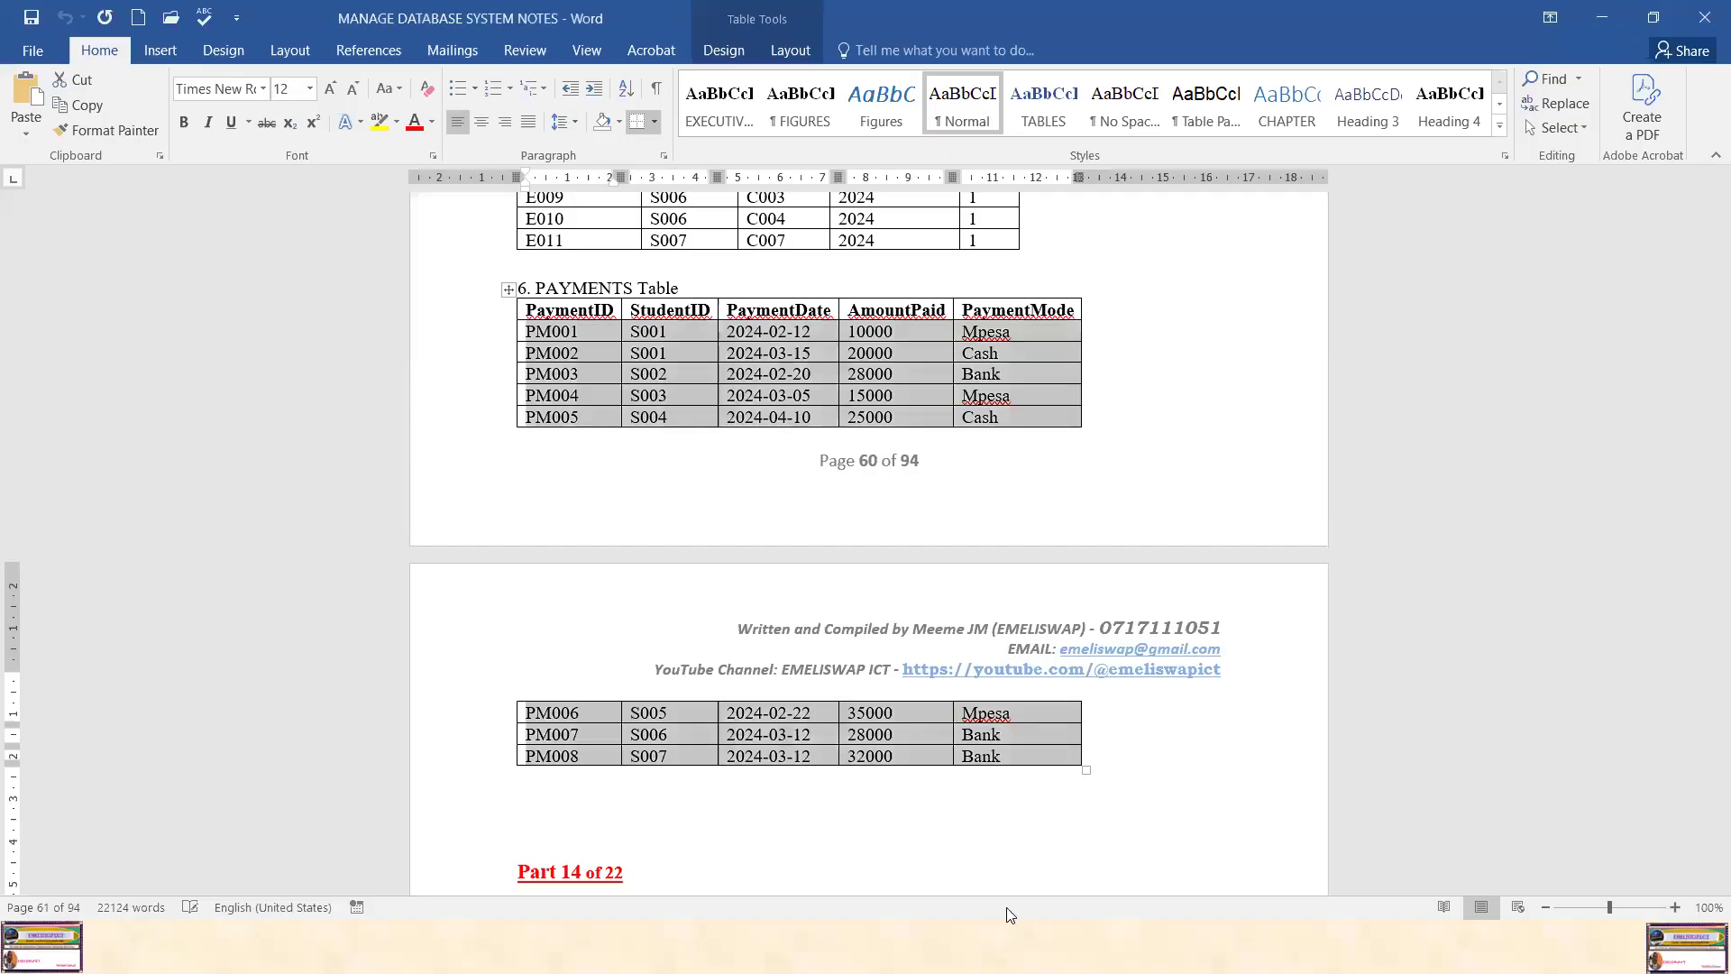
Switch to the PowerPoint slide show and advance past the PAYMENTS Table slide
click(1079, 942)
key(super)
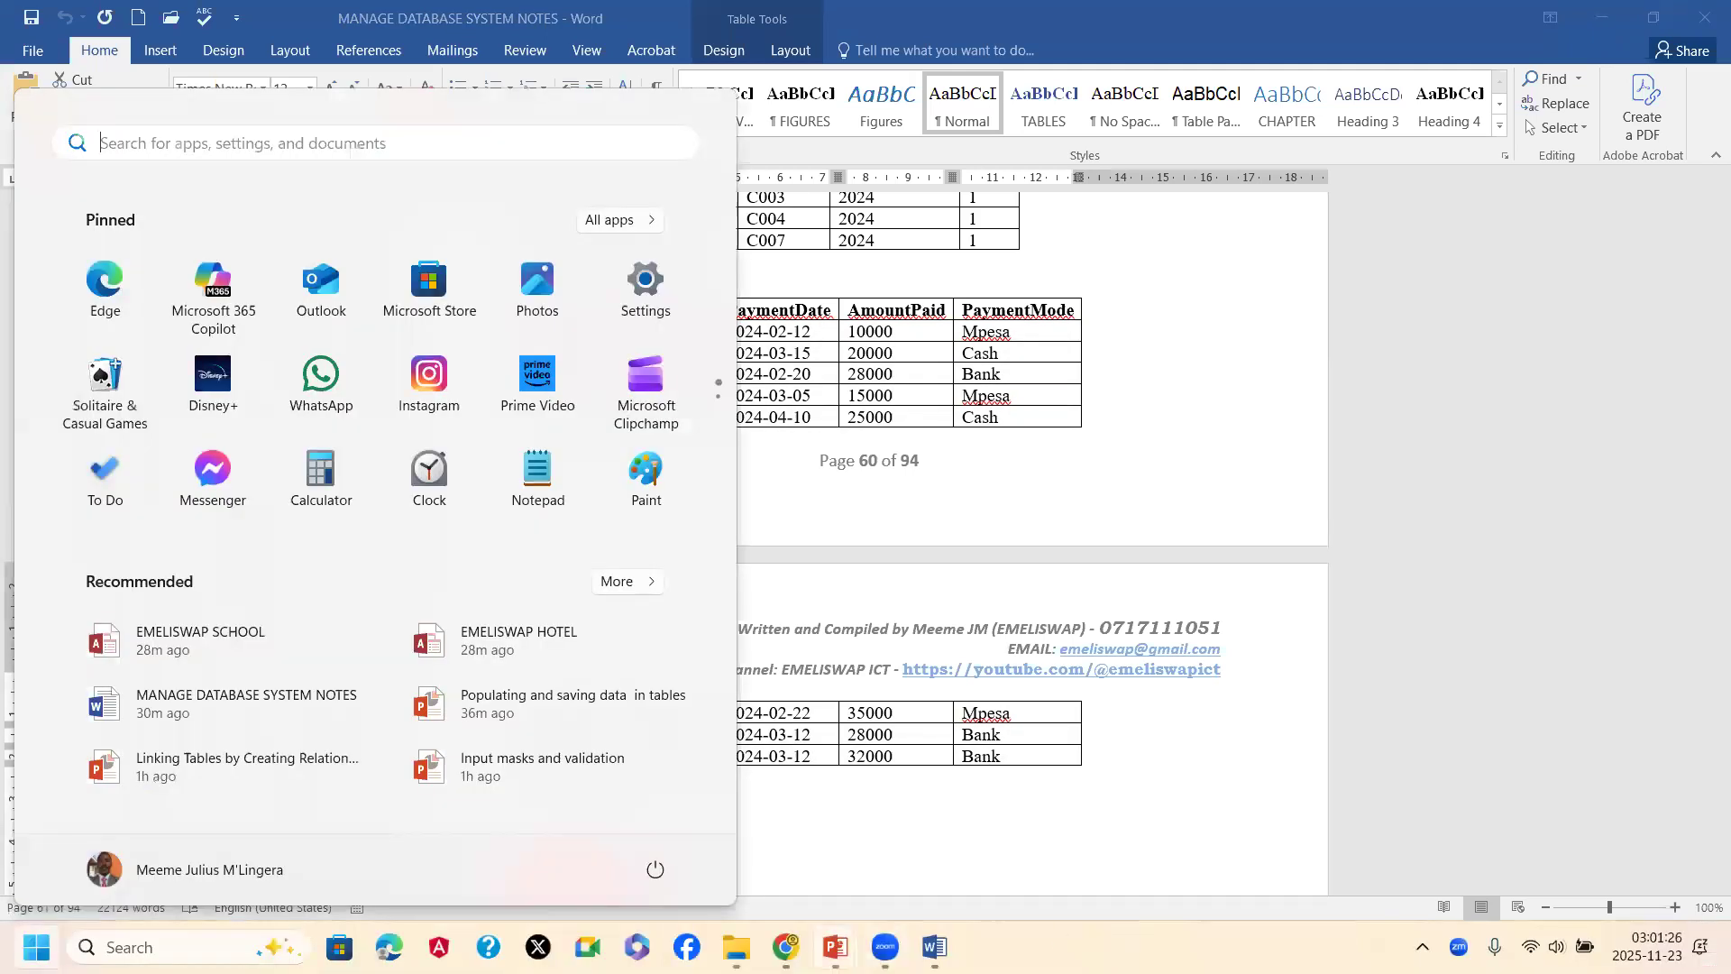
mouse_move(835, 946)
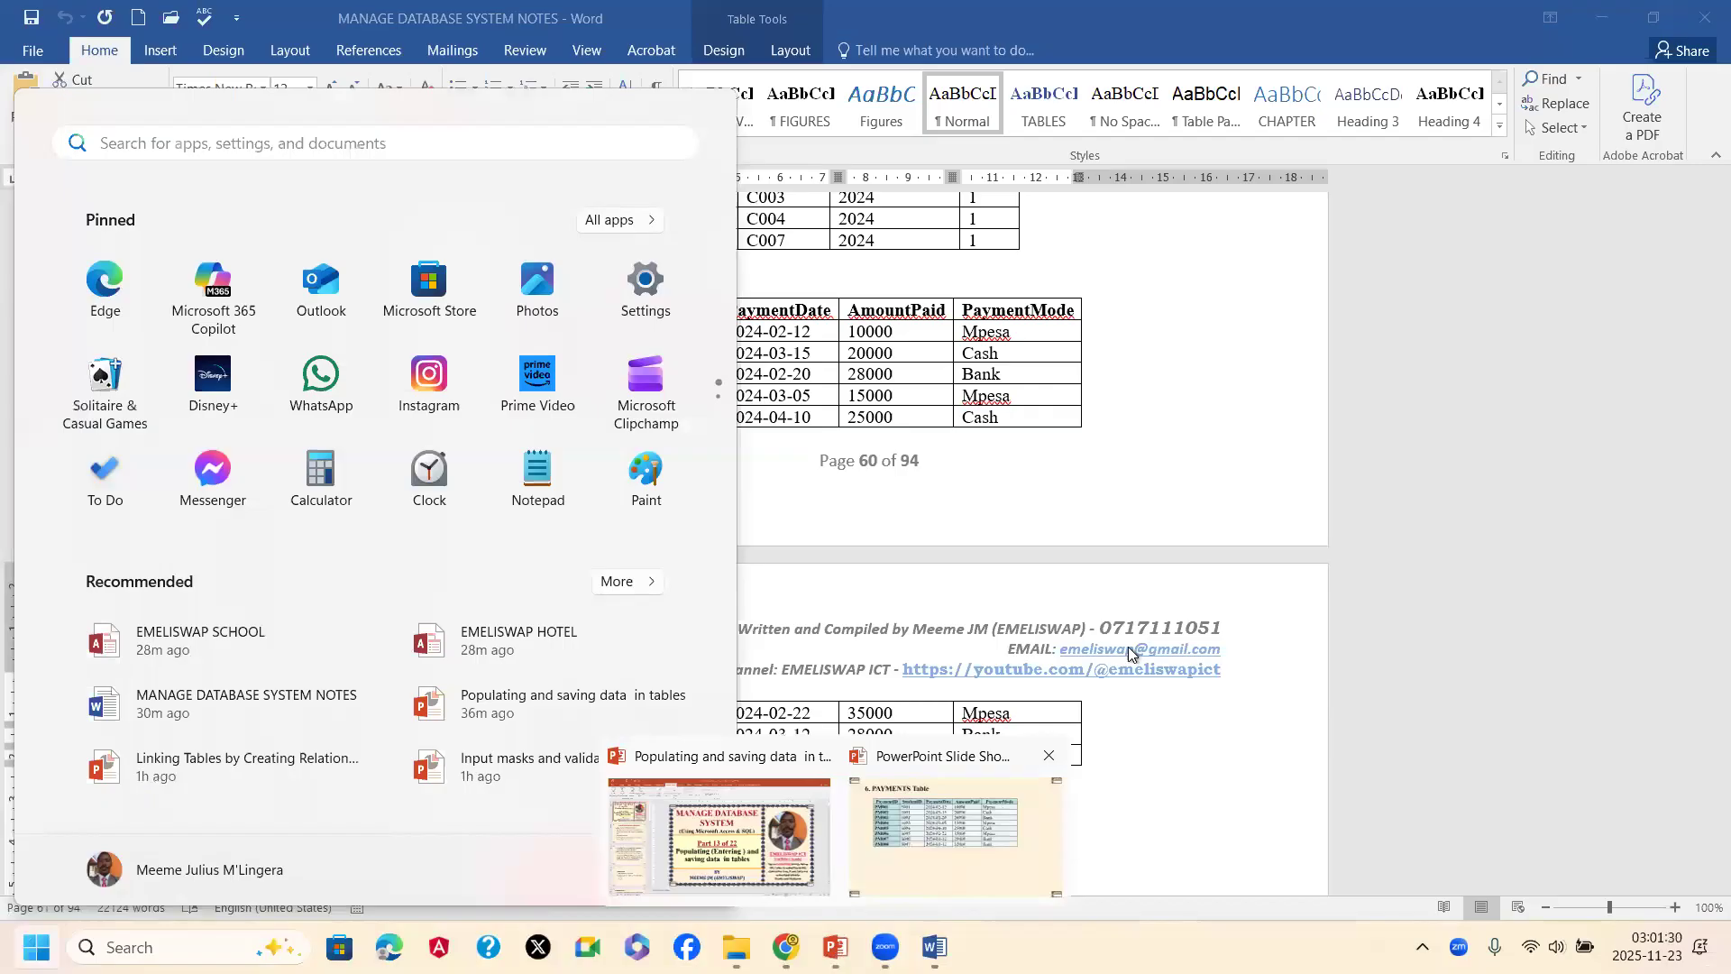
click(959, 836)
click(1530, 335)
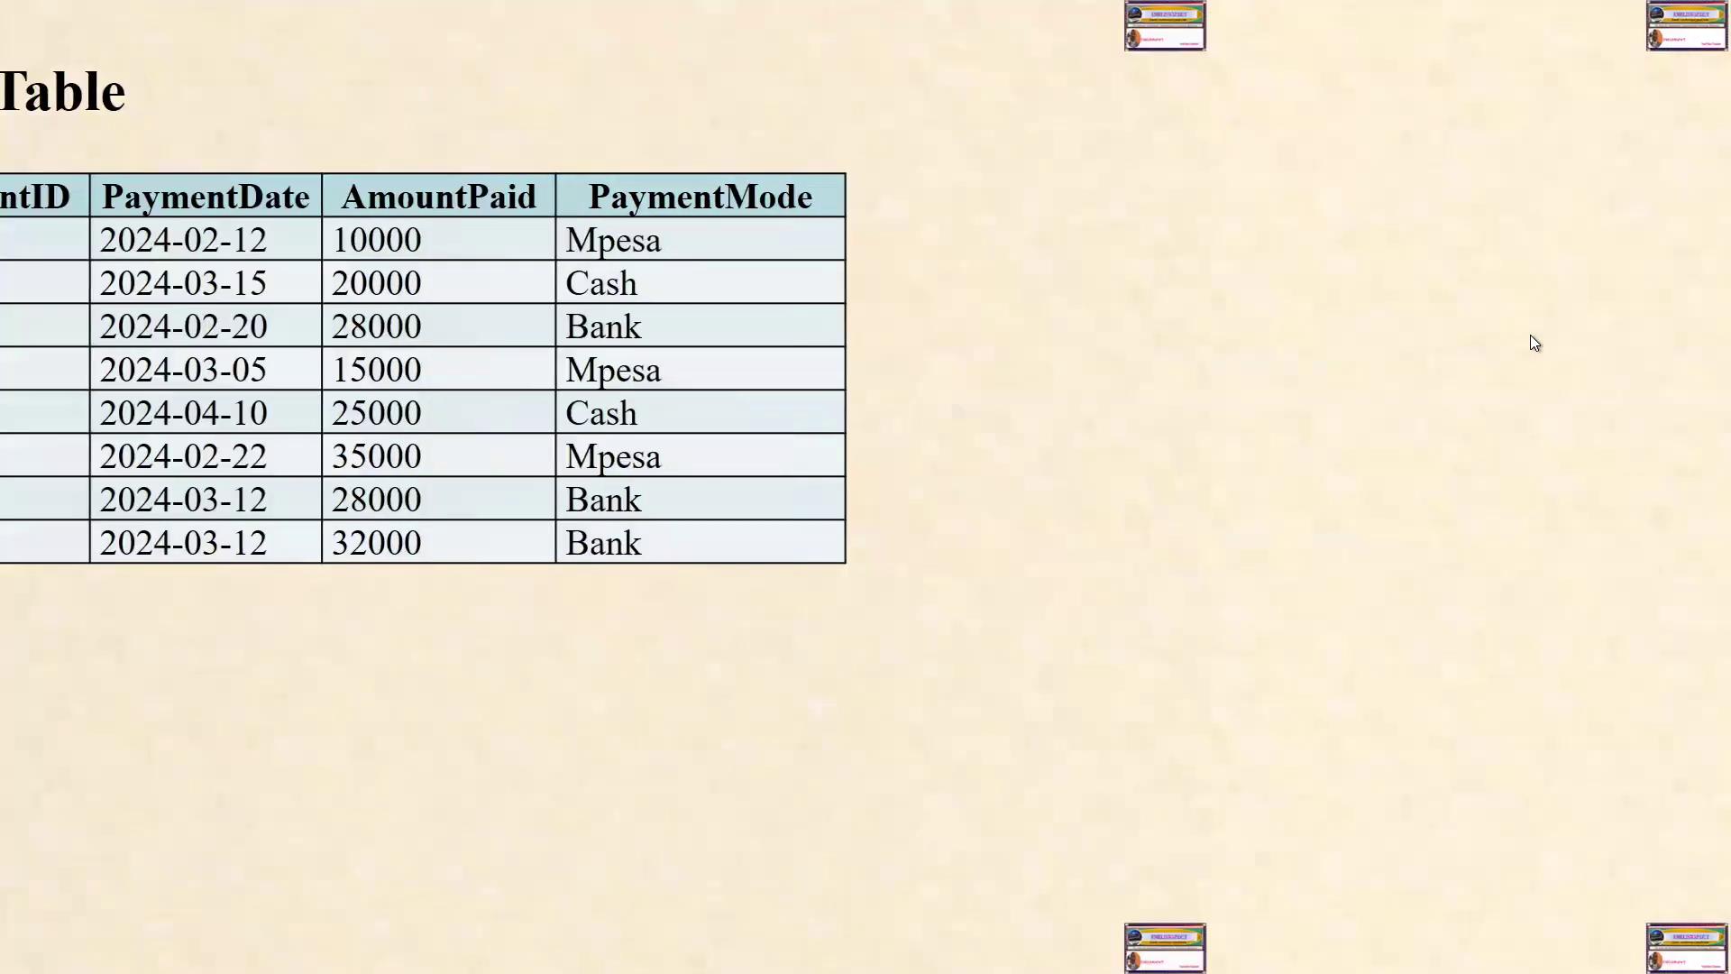
click(1384, 350)
click(1384, 349)
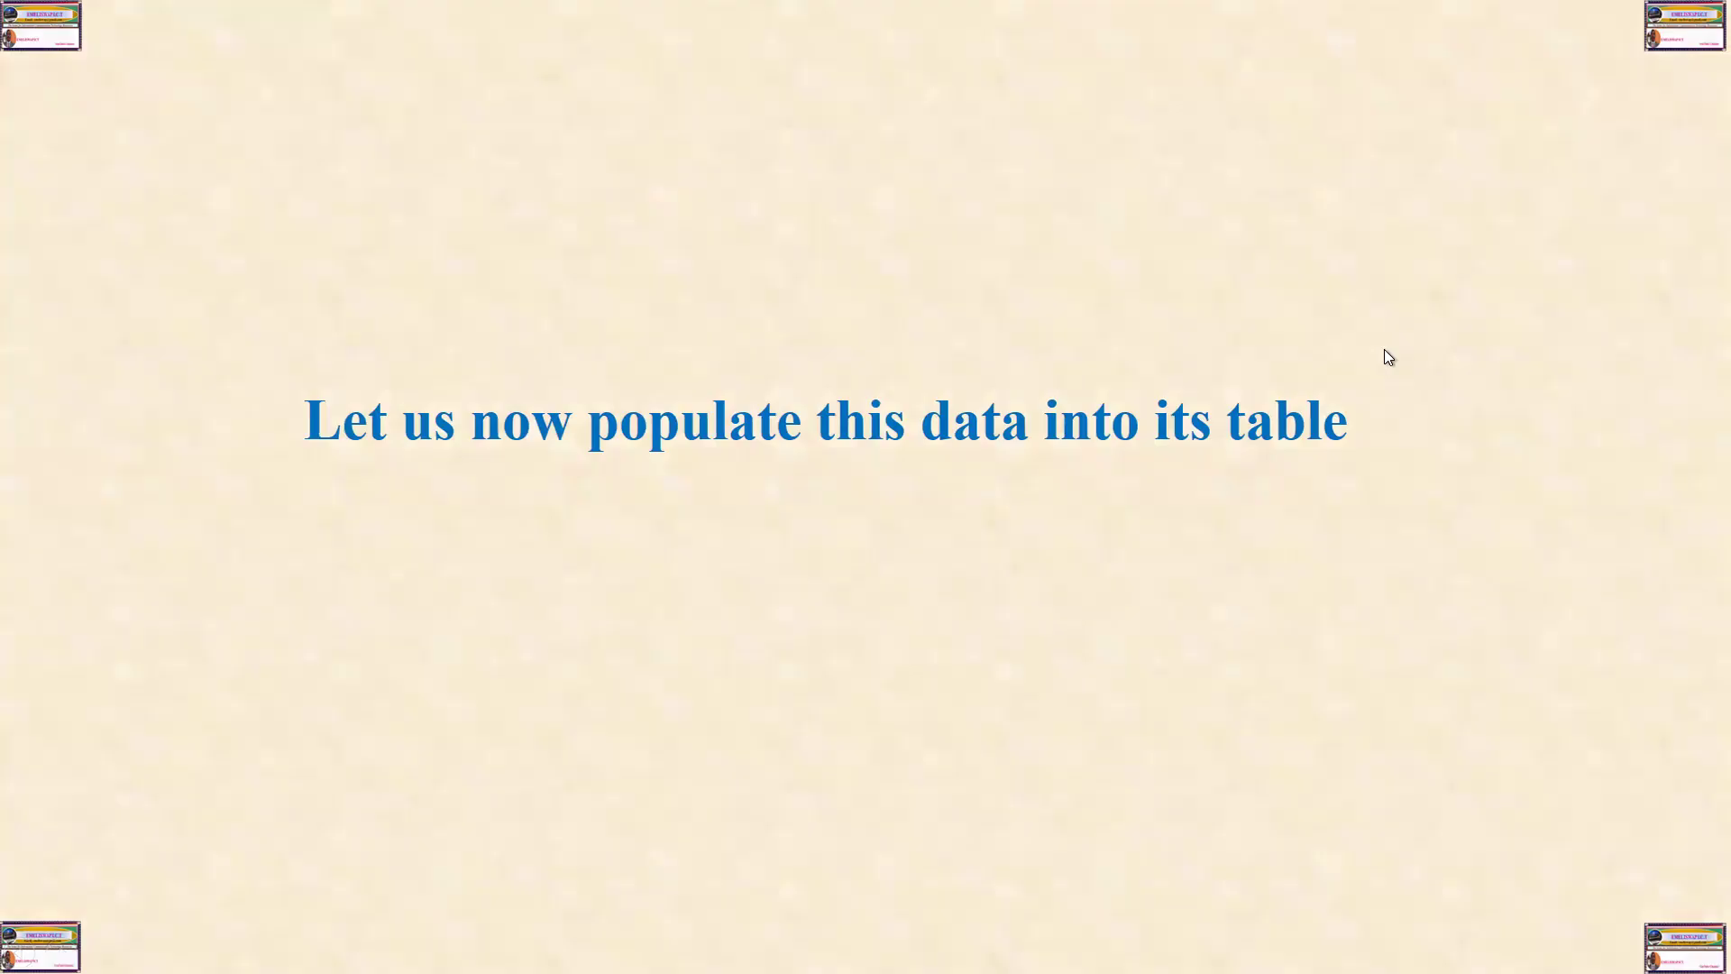